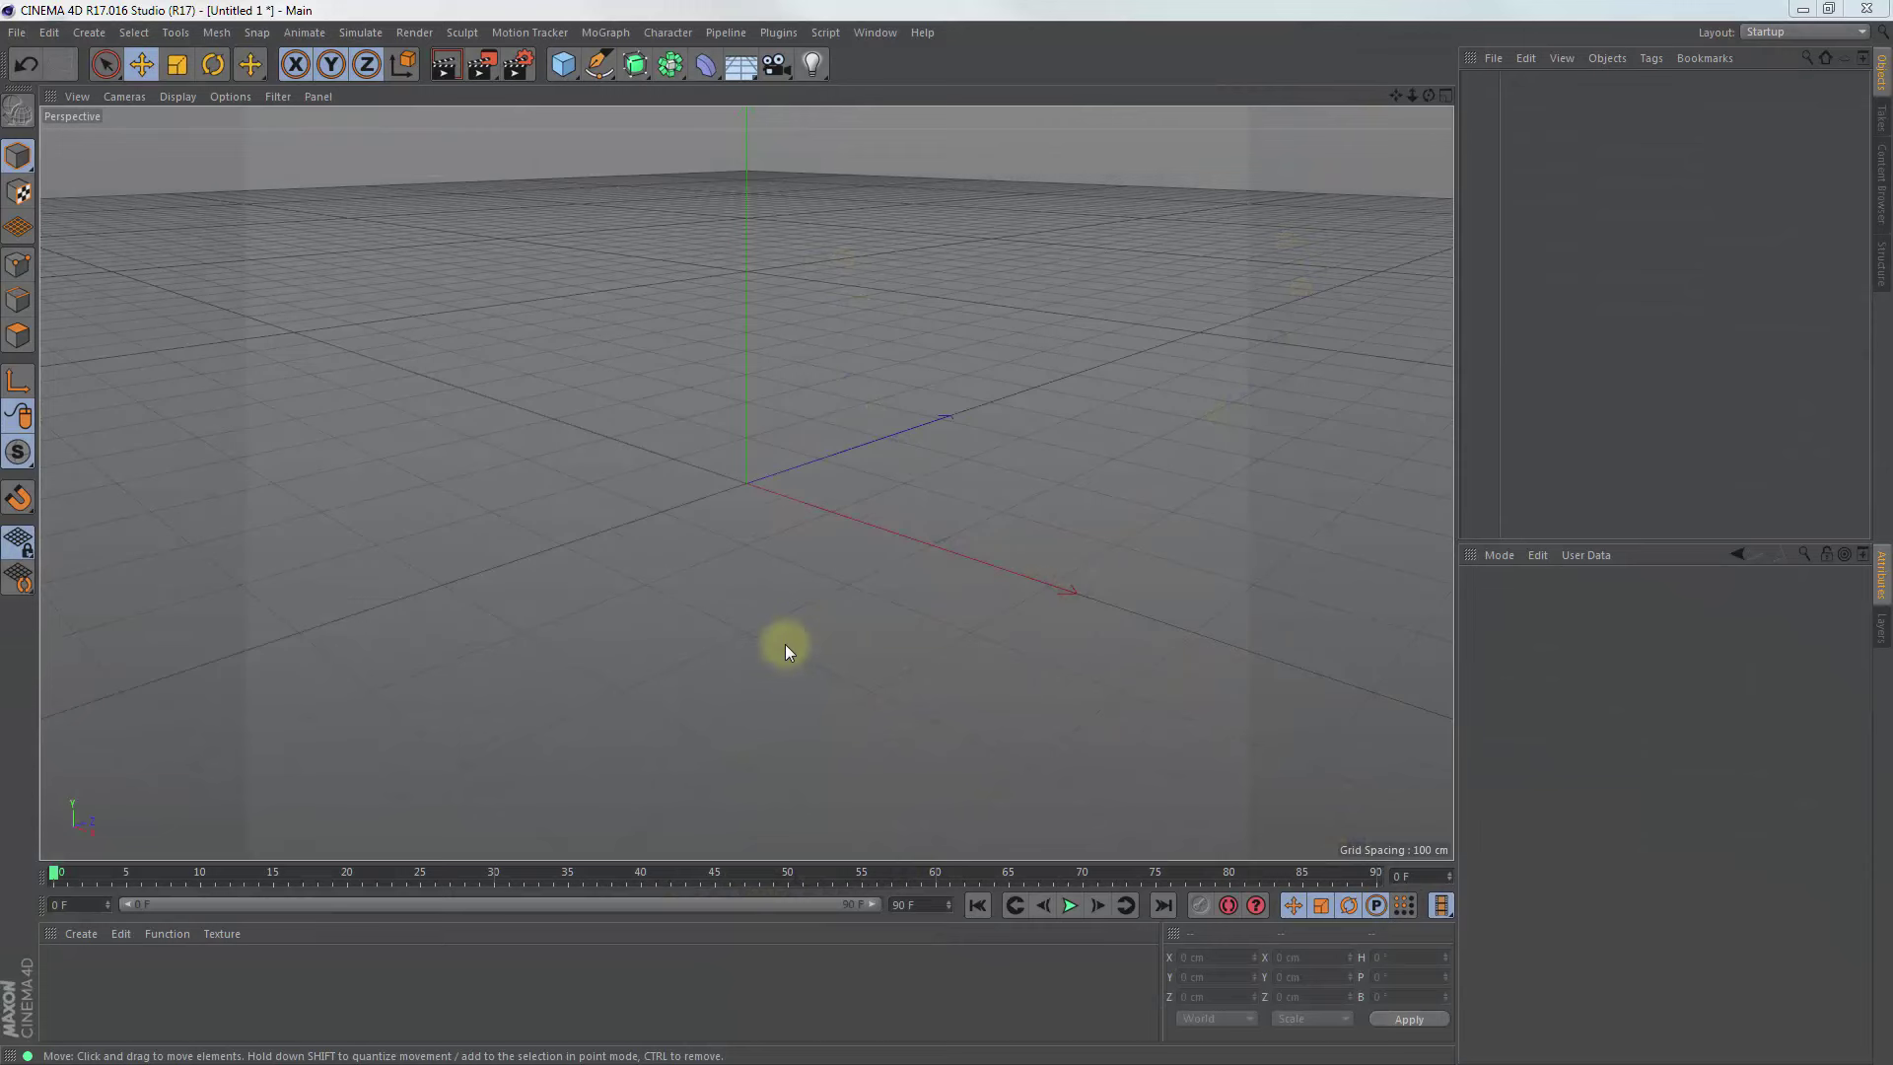
Add a MoText object and change its text to X
left_click(612, 32)
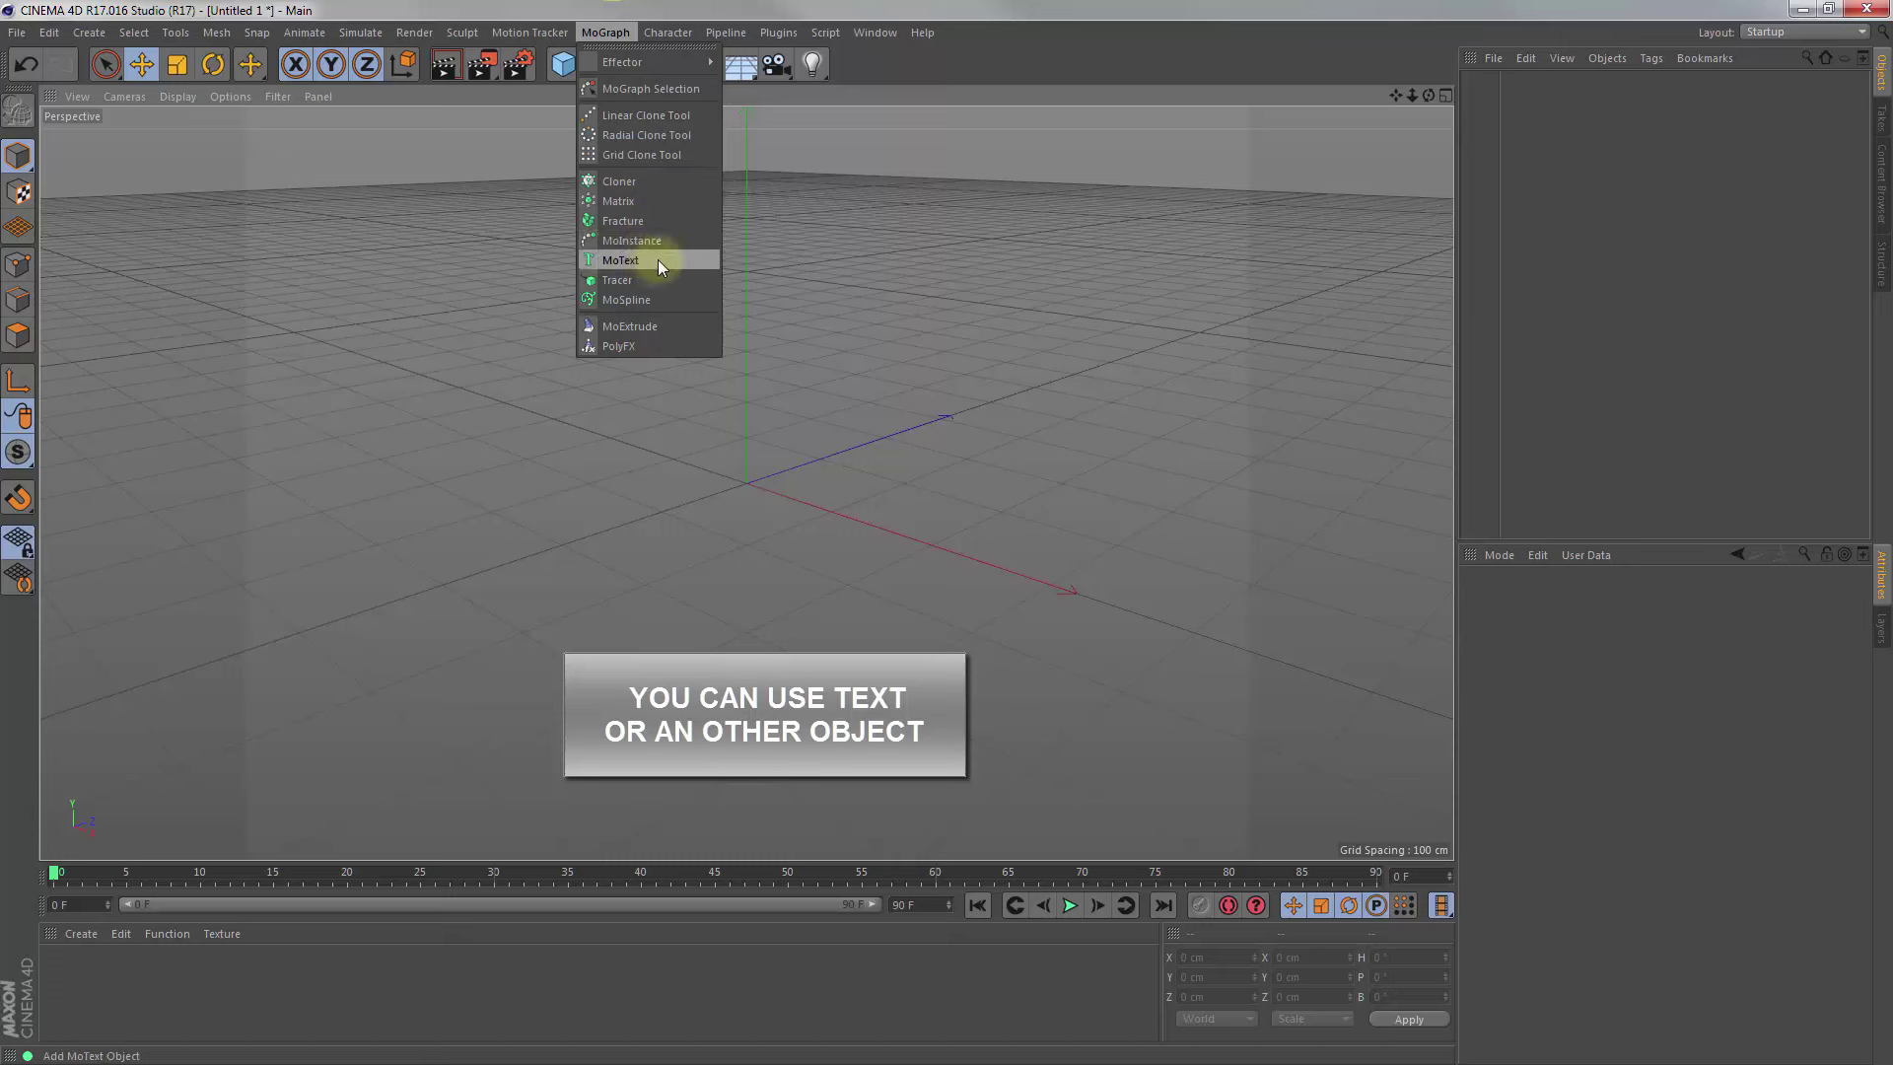
left_click(692, 258)
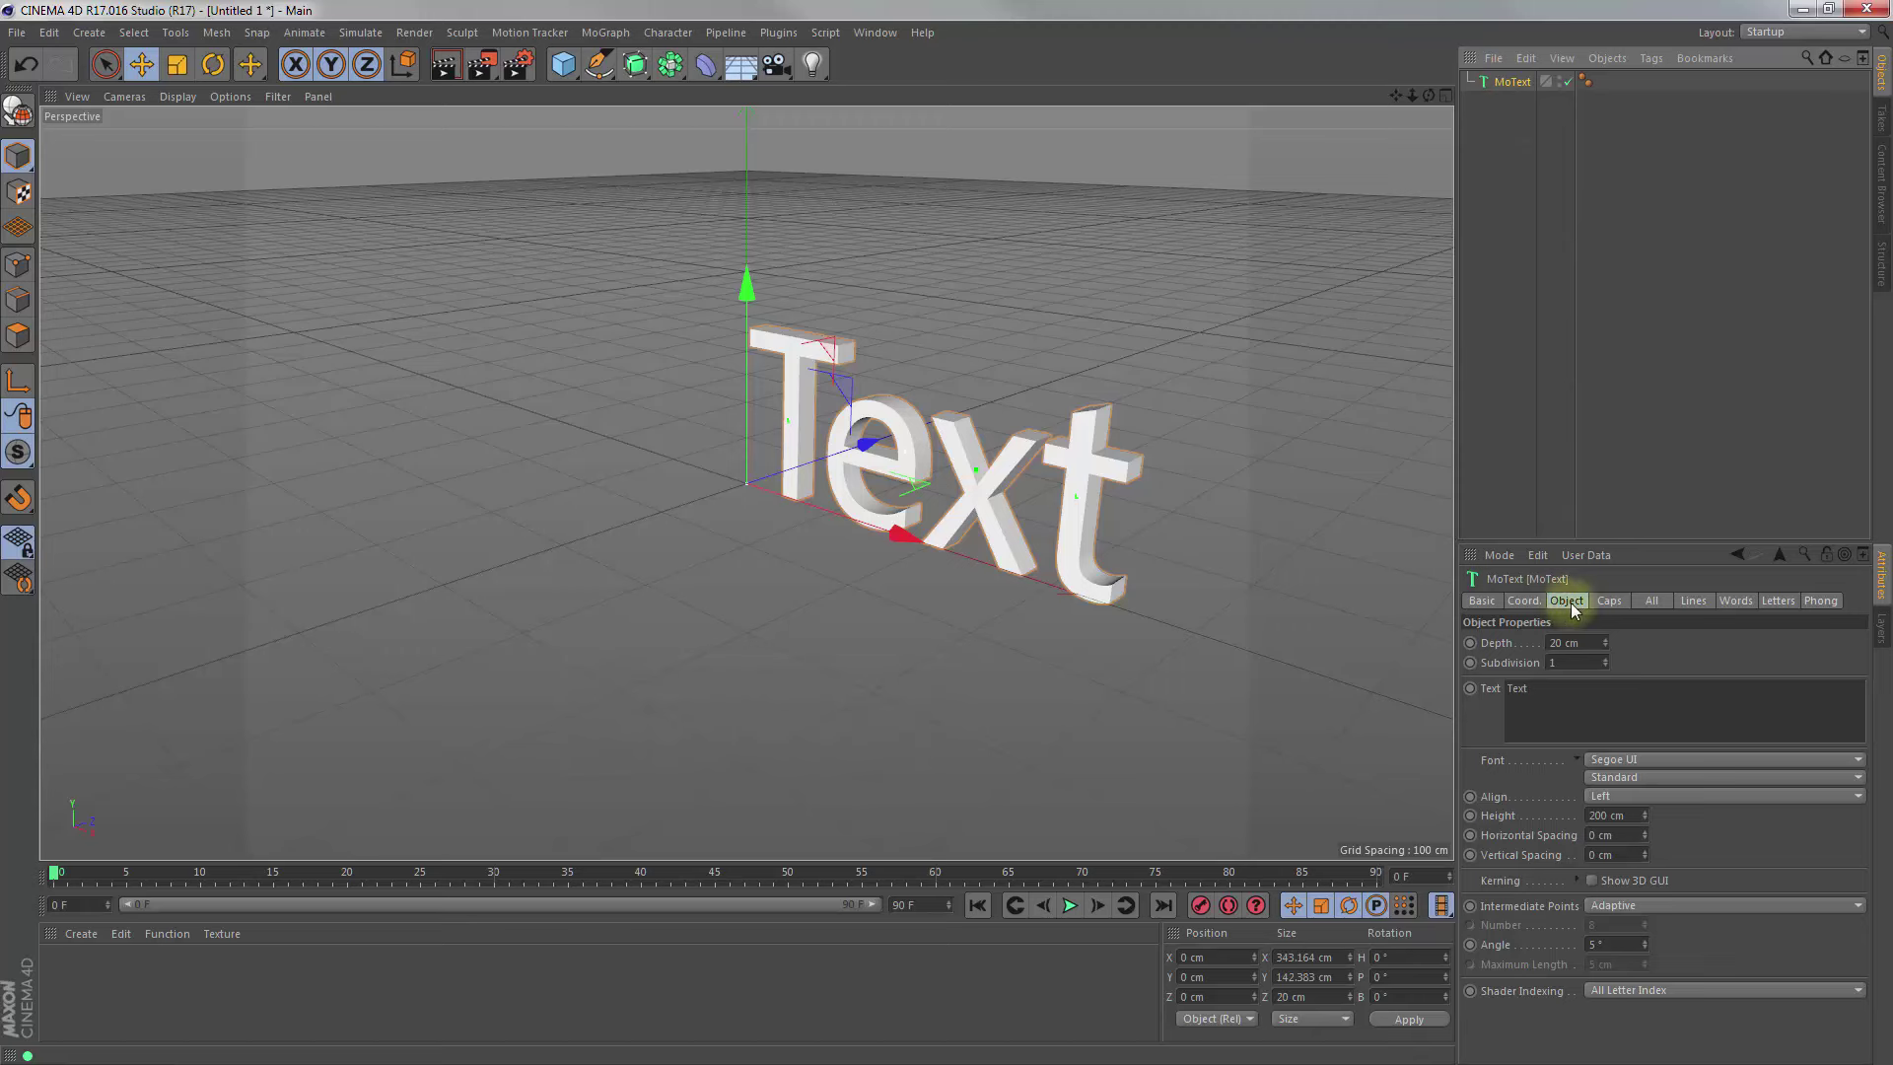
double_click(1535, 689)
type("X")
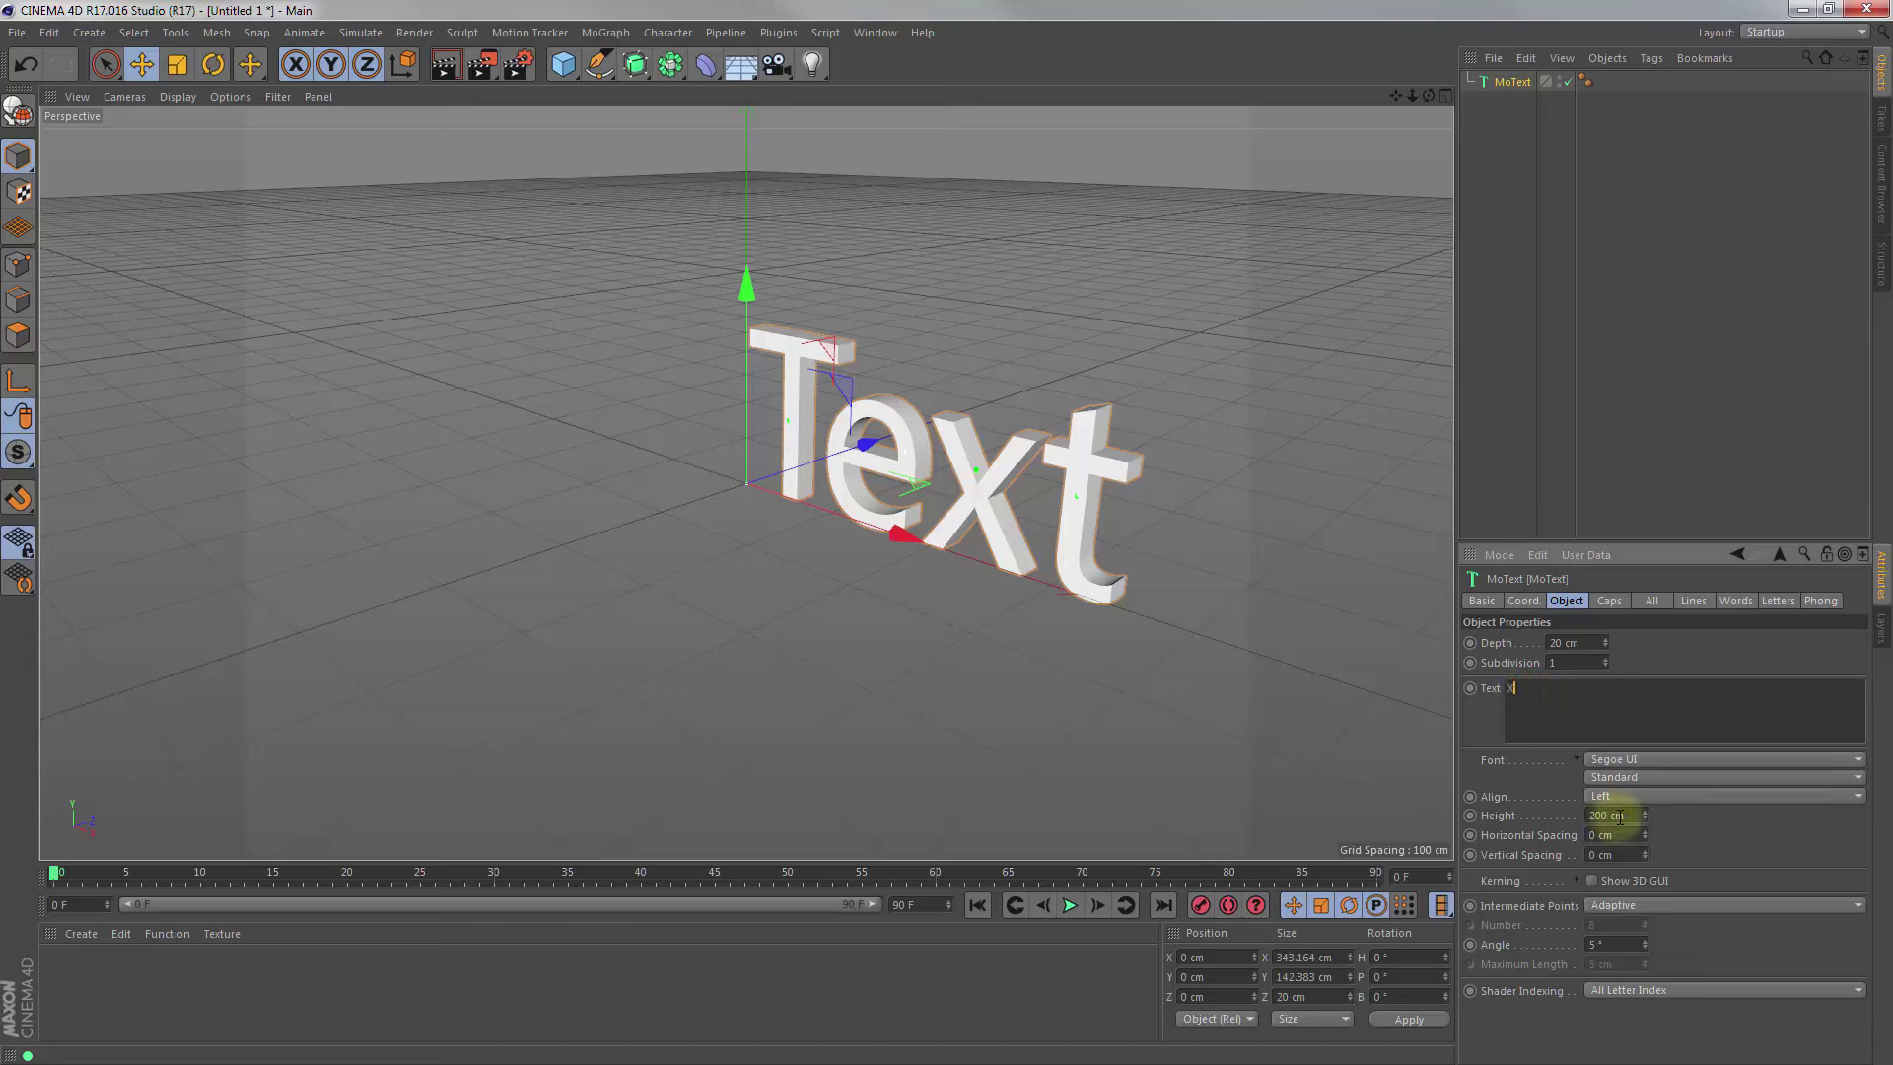
left_click(1577, 810)
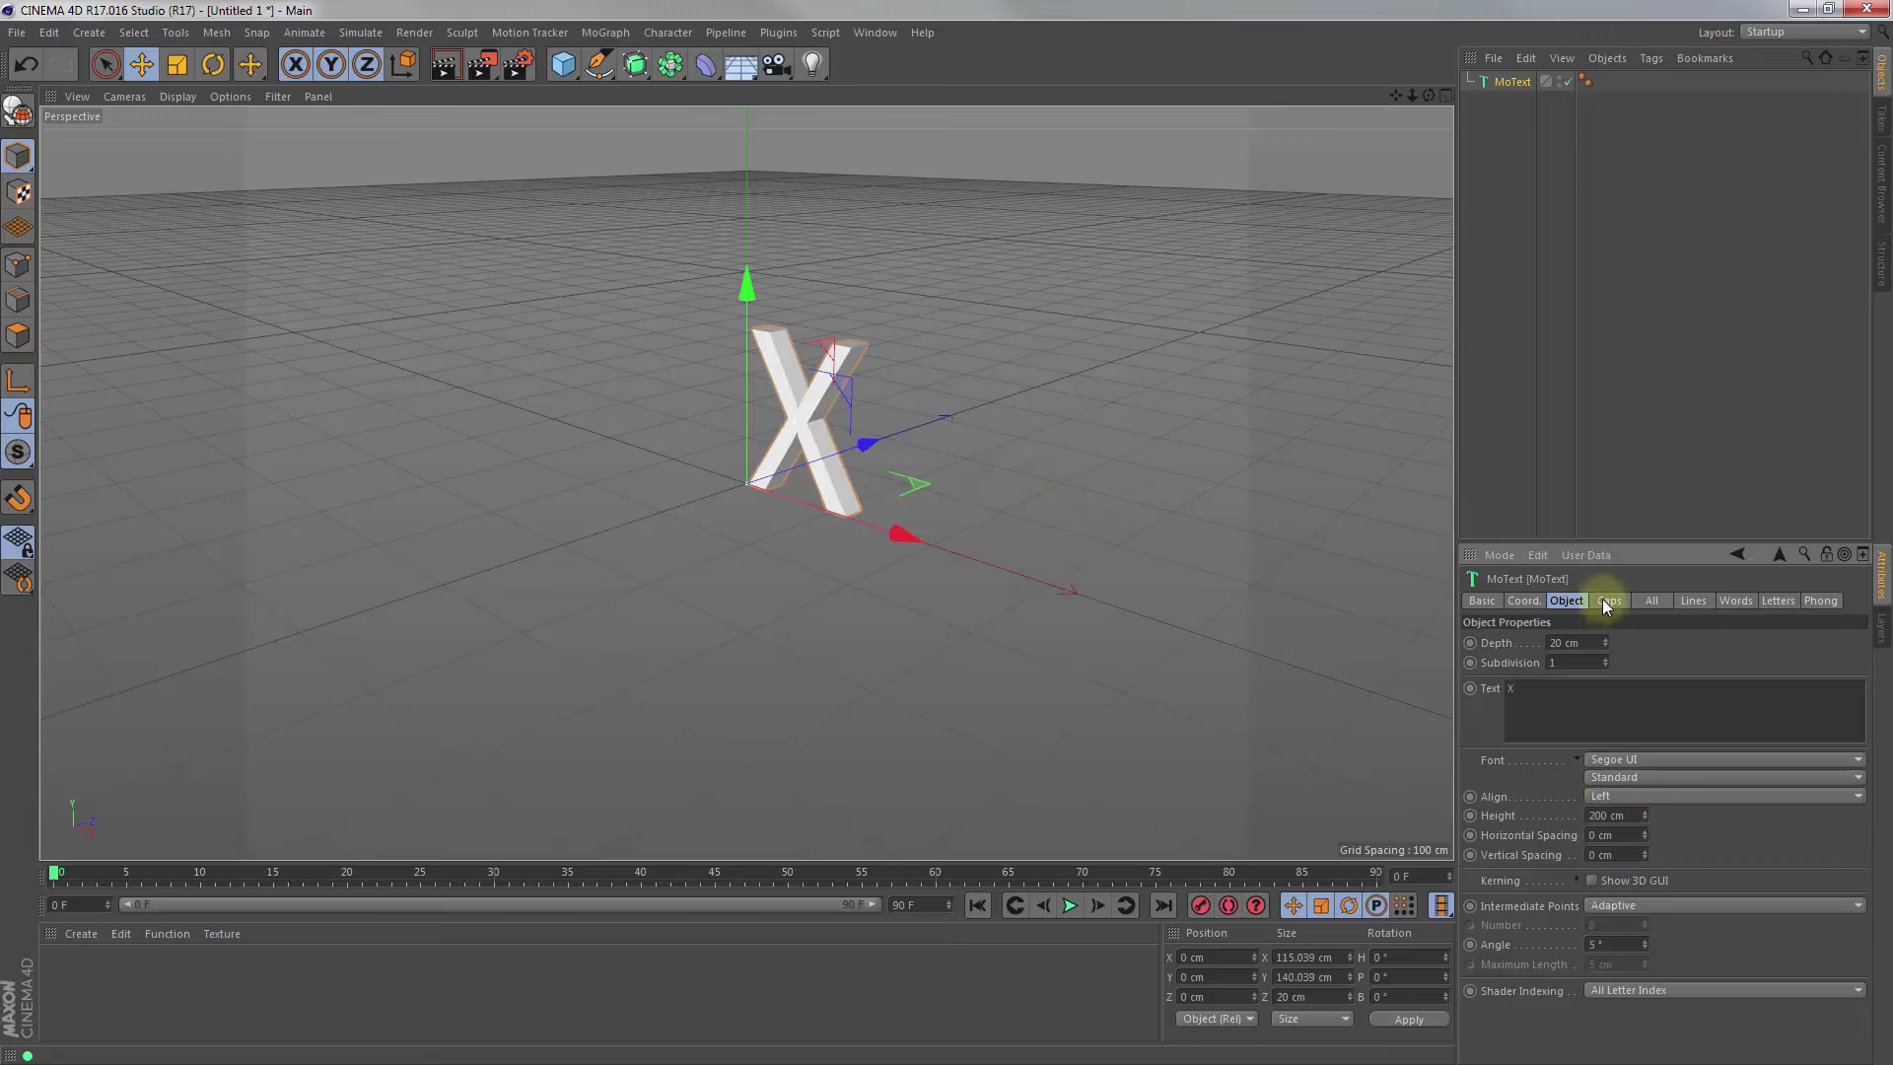
Set the X's font style to Segoe UI Fett and its alignment to Middle
left_click(1625, 778)
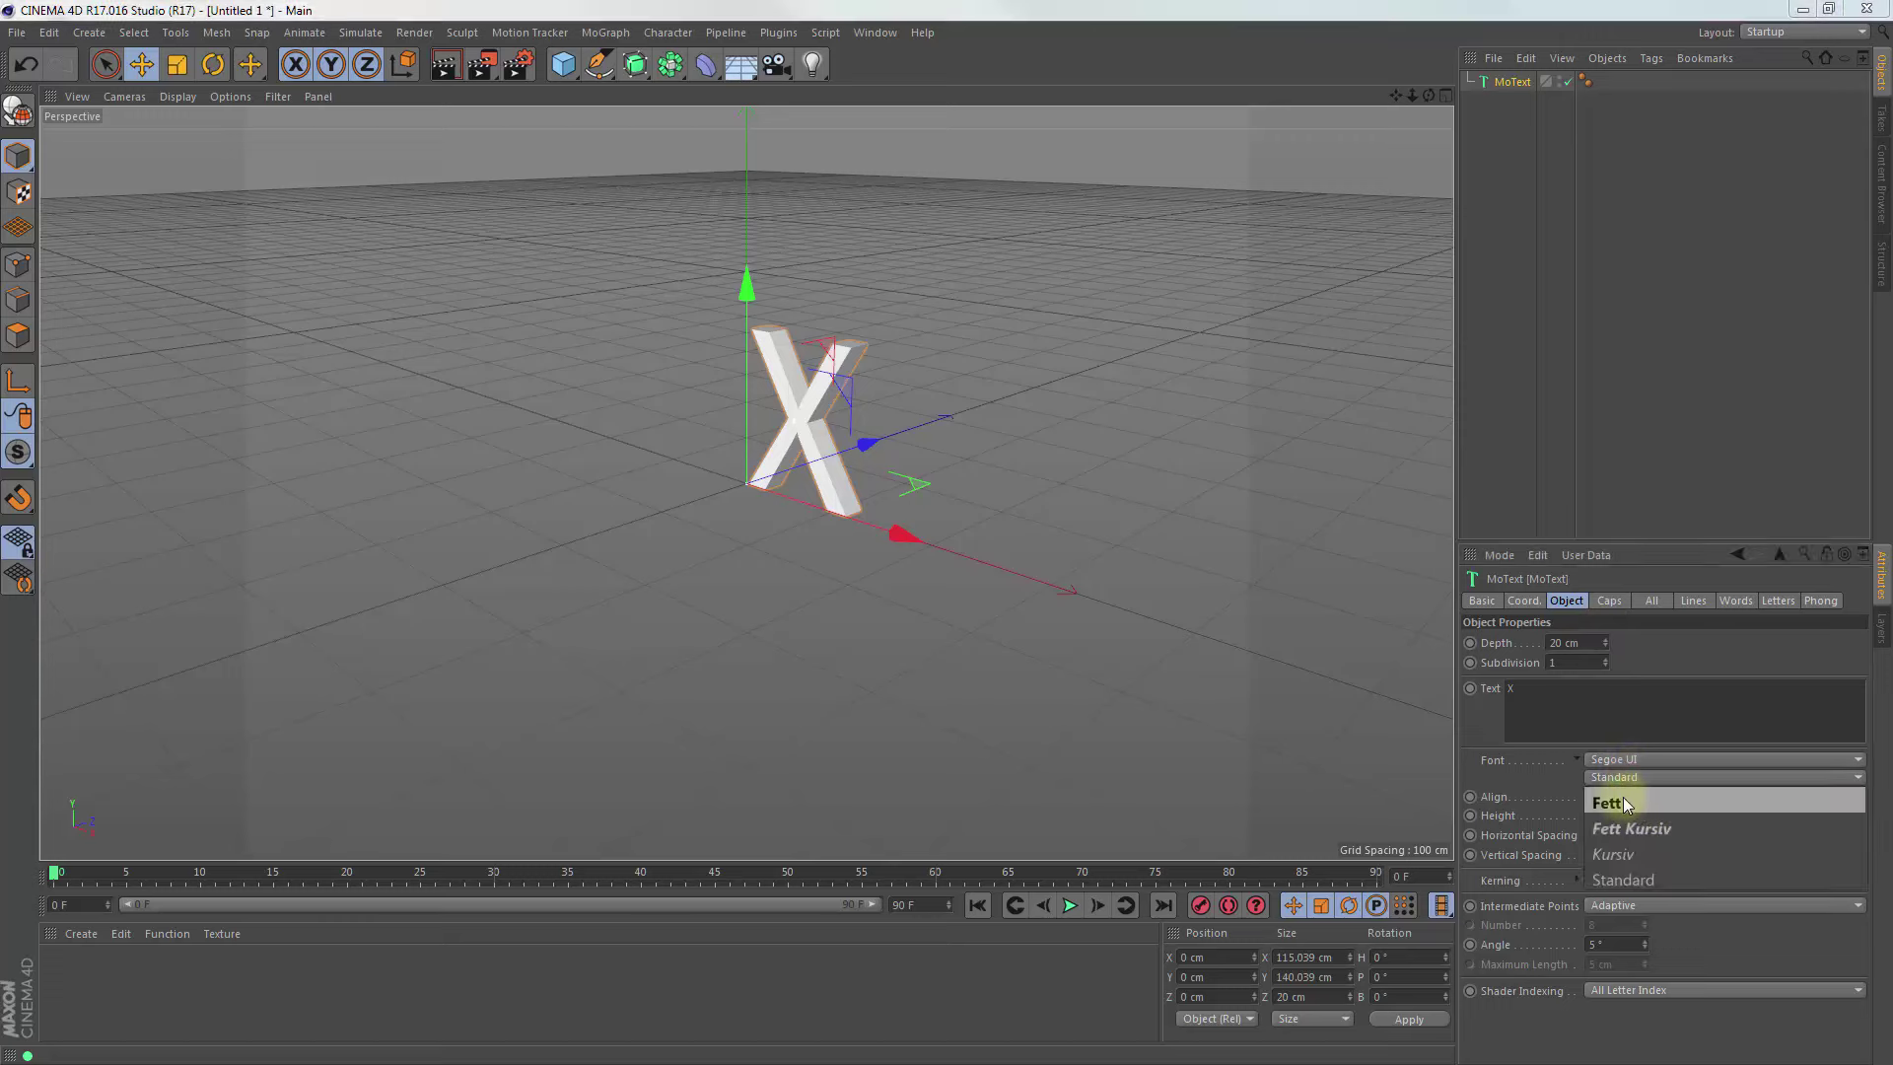
left_click(1629, 796)
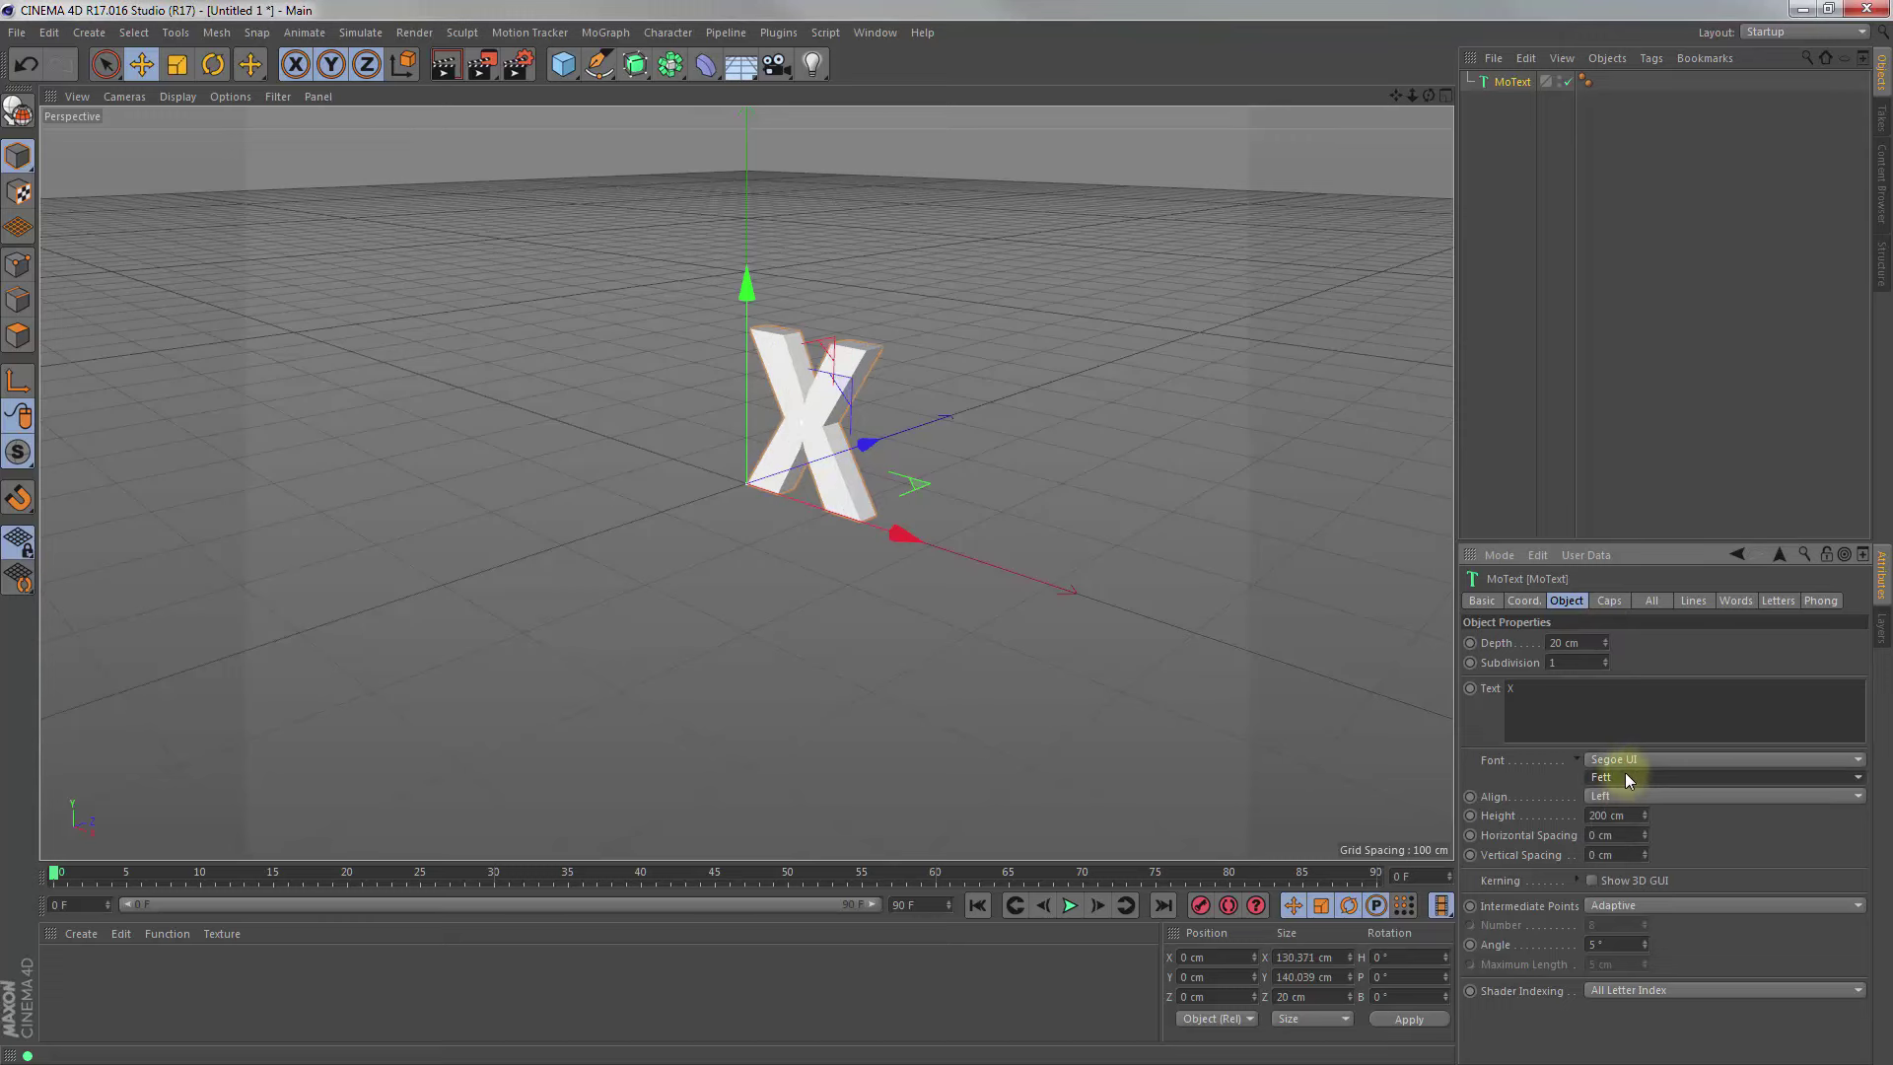
left_click(1630, 796)
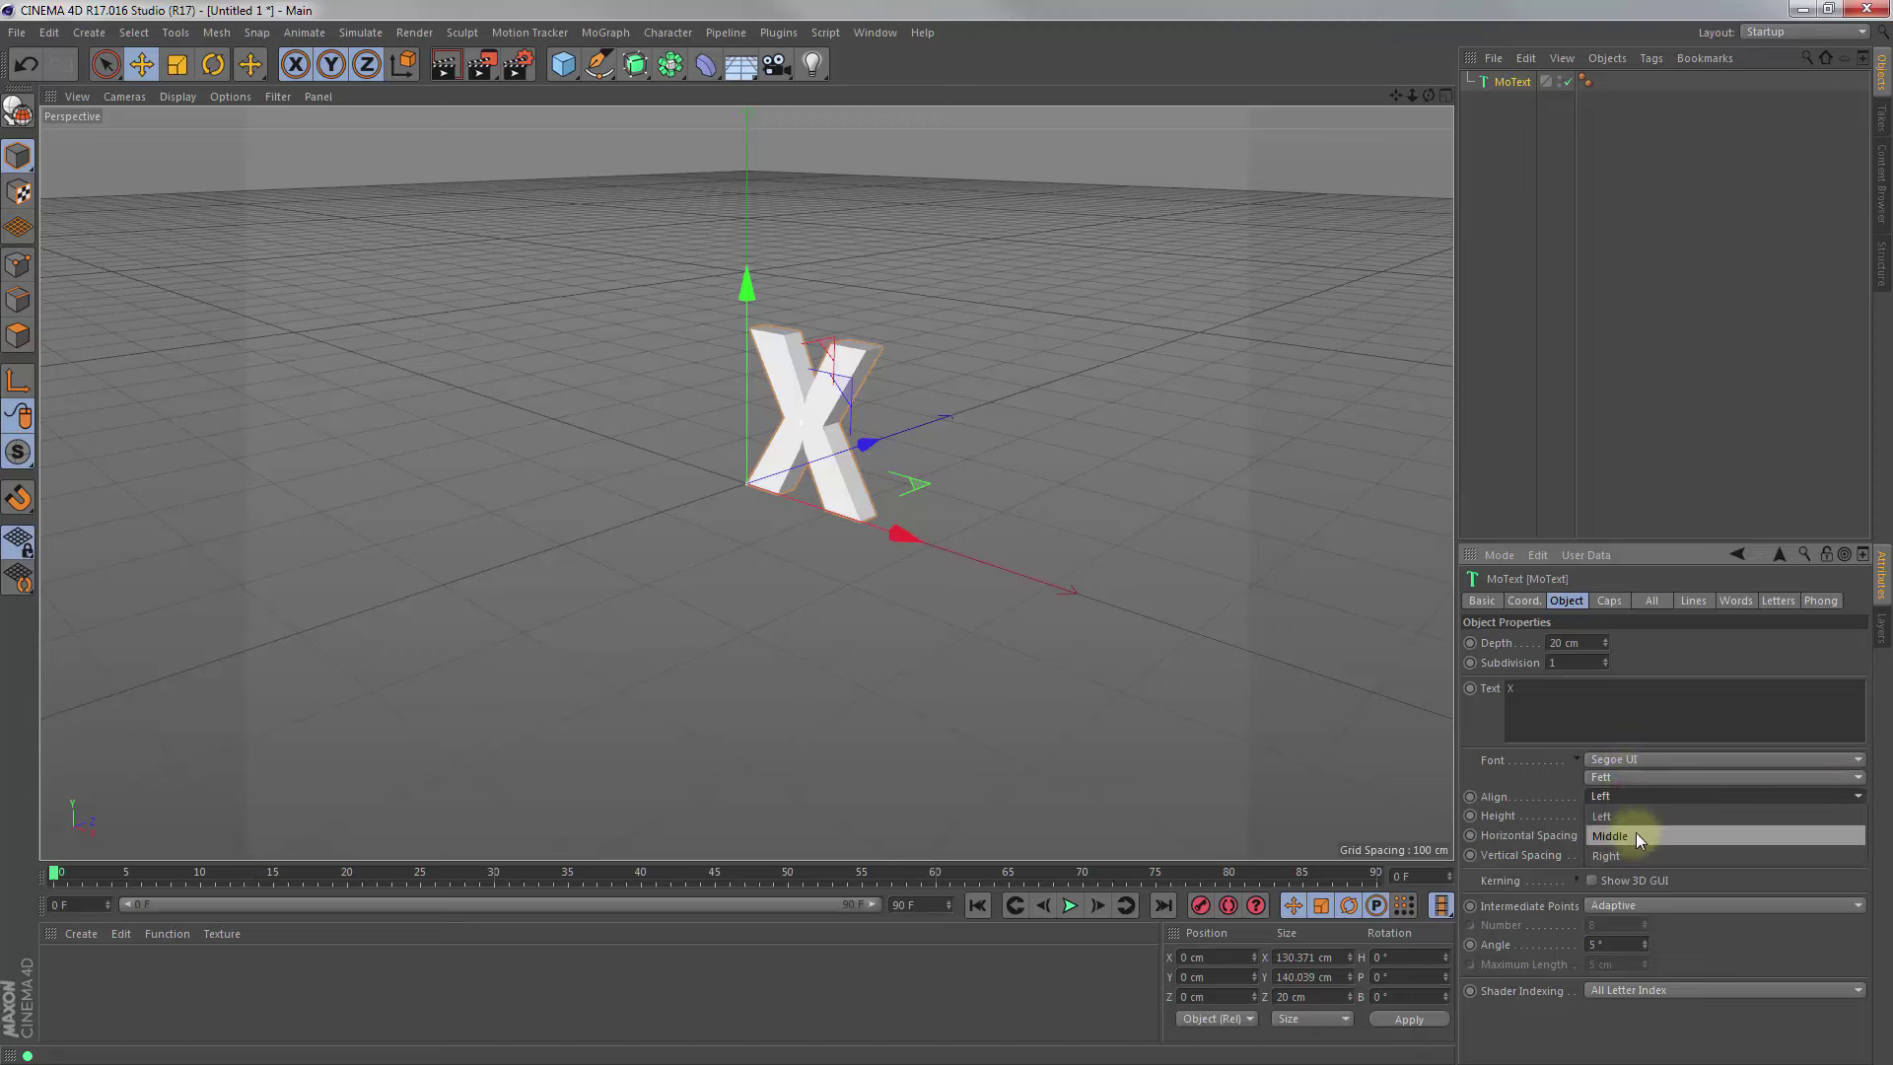
left_click(1636, 835)
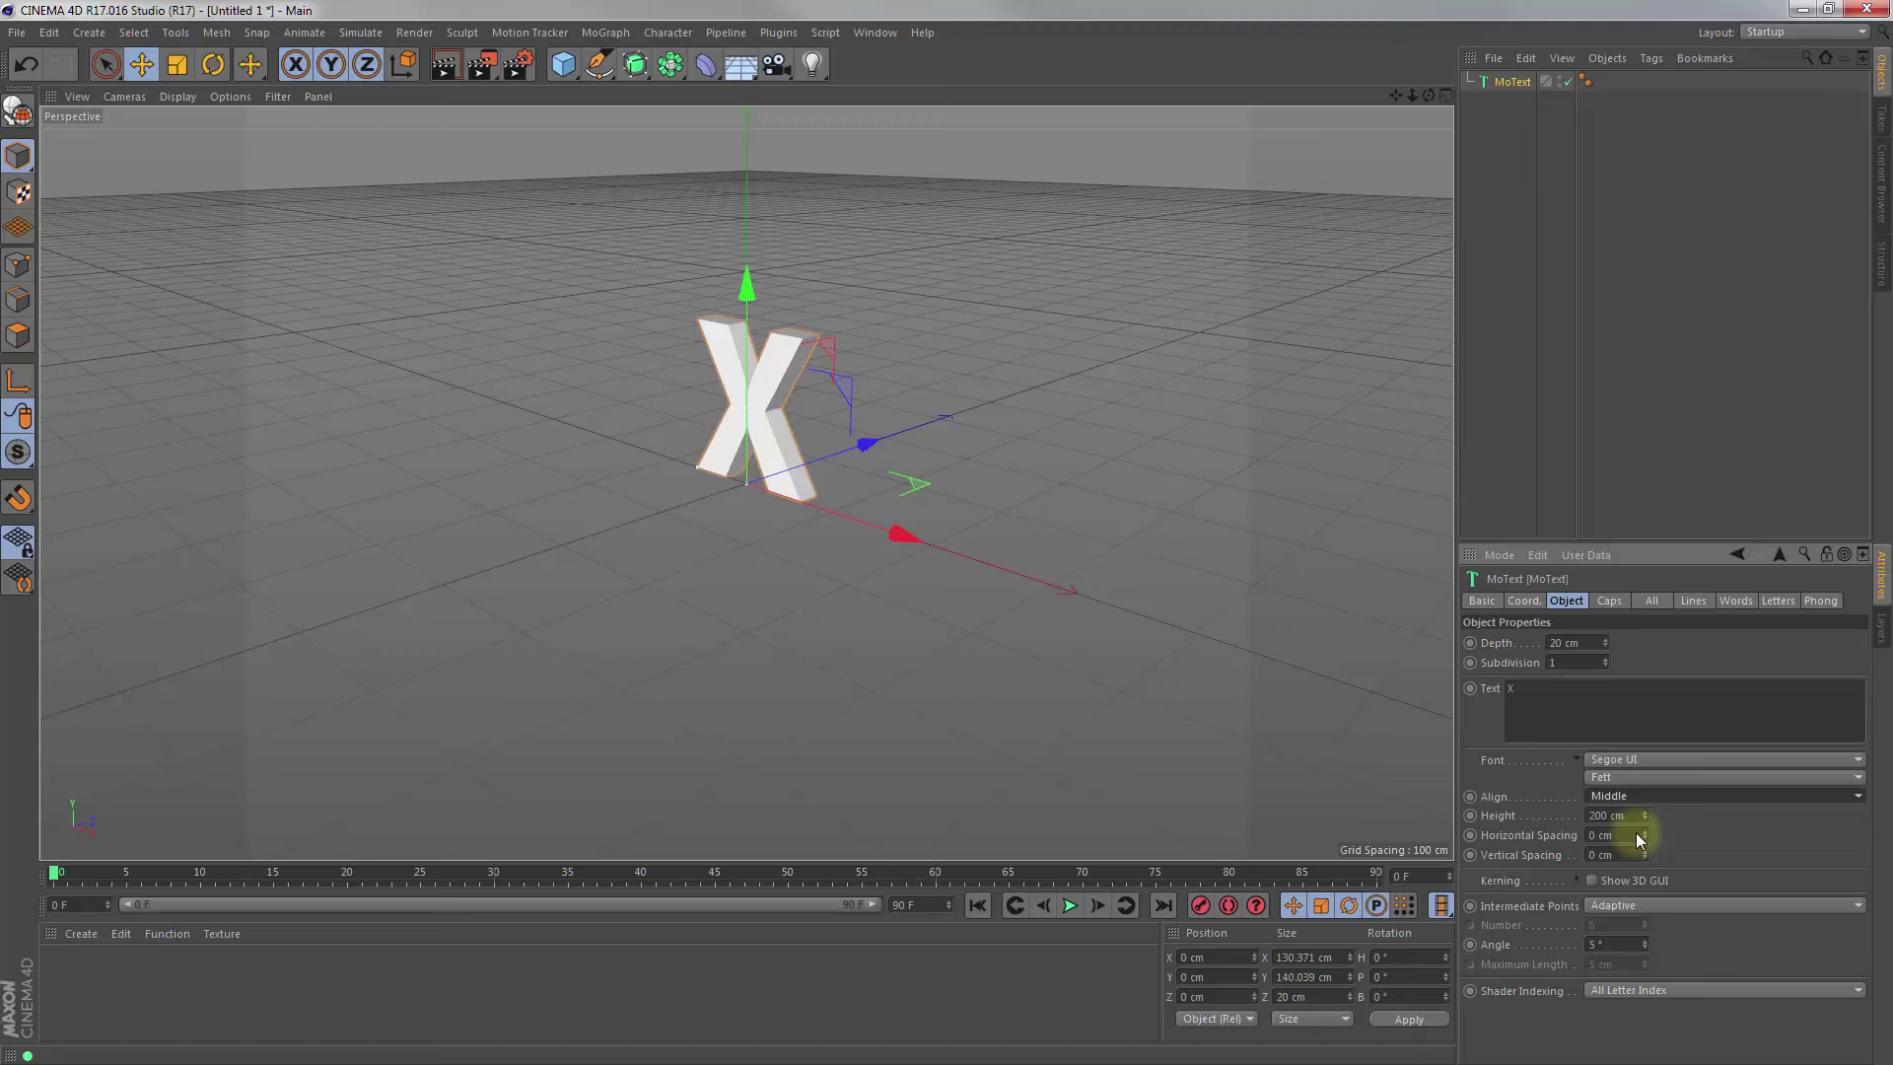
Give the front cap a fillet cap with 4 steps and 2 cm radius
left_click(1618, 602)
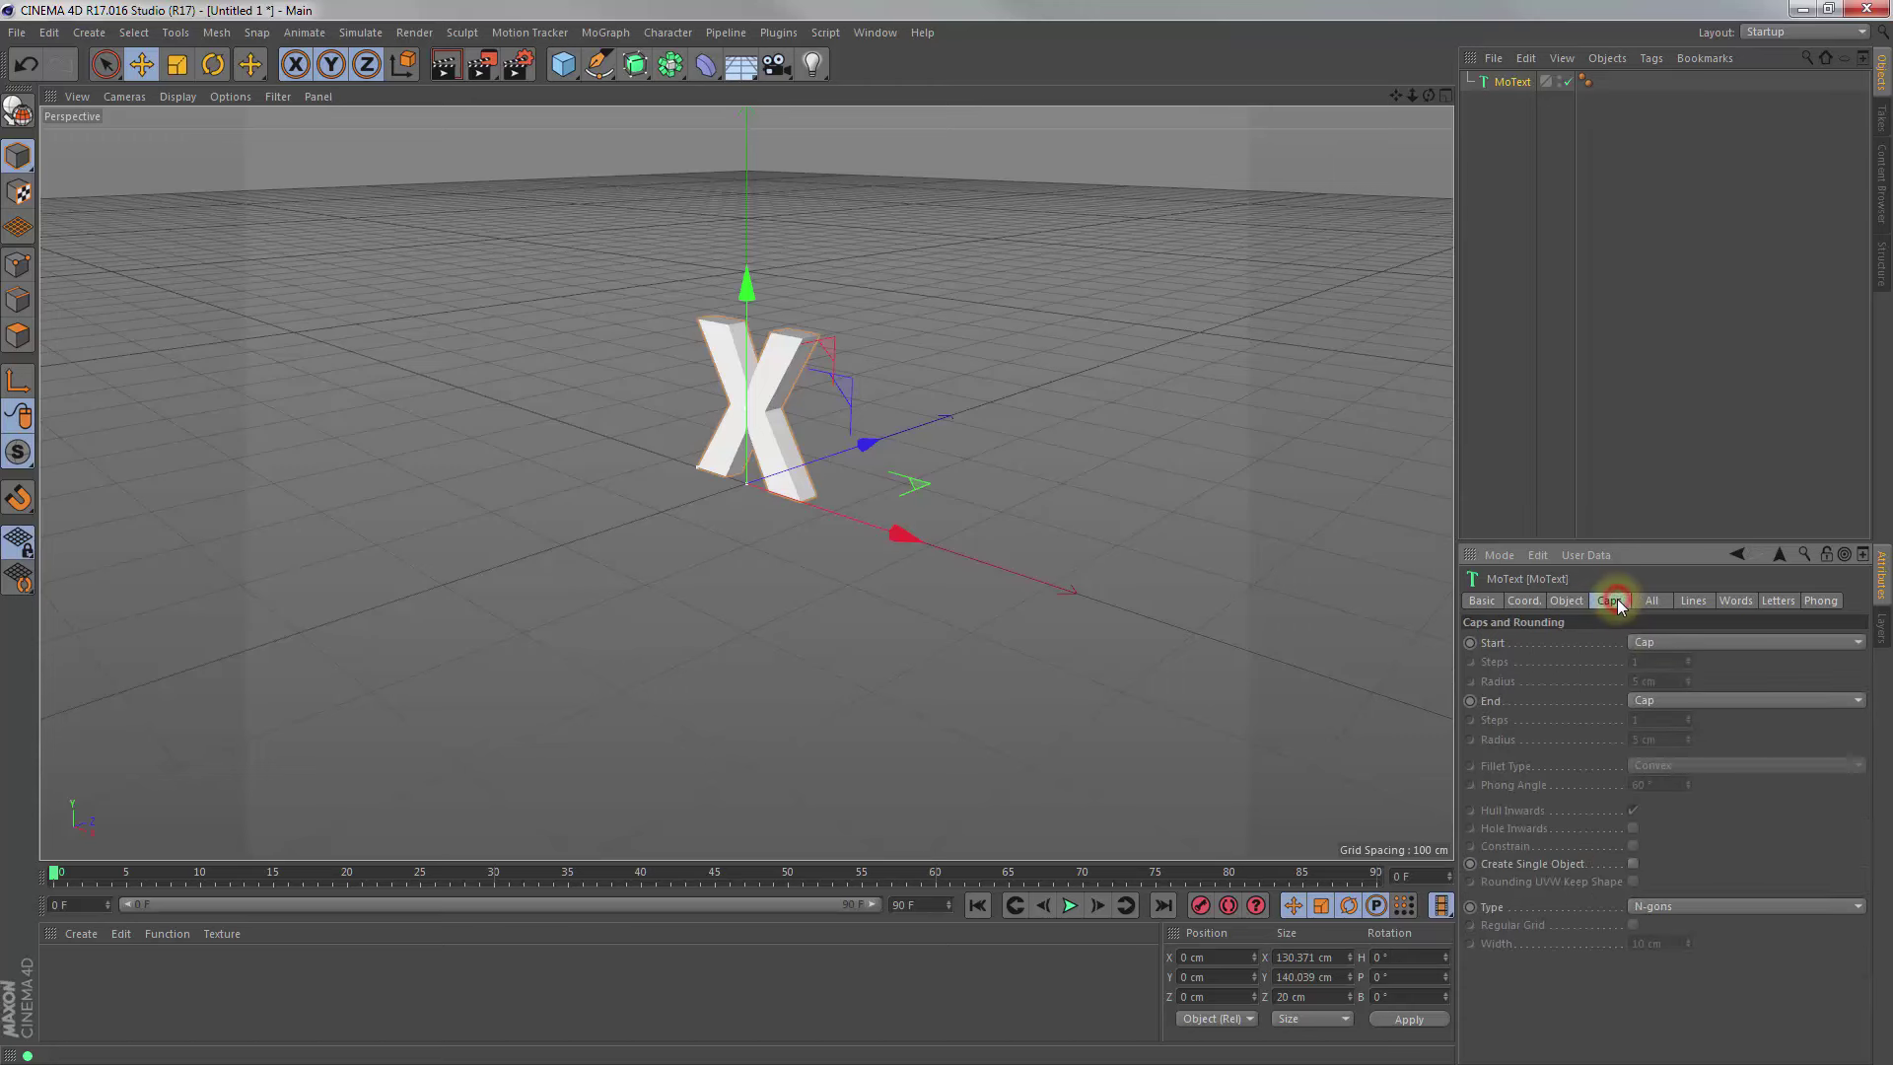
left_click(1698, 645)
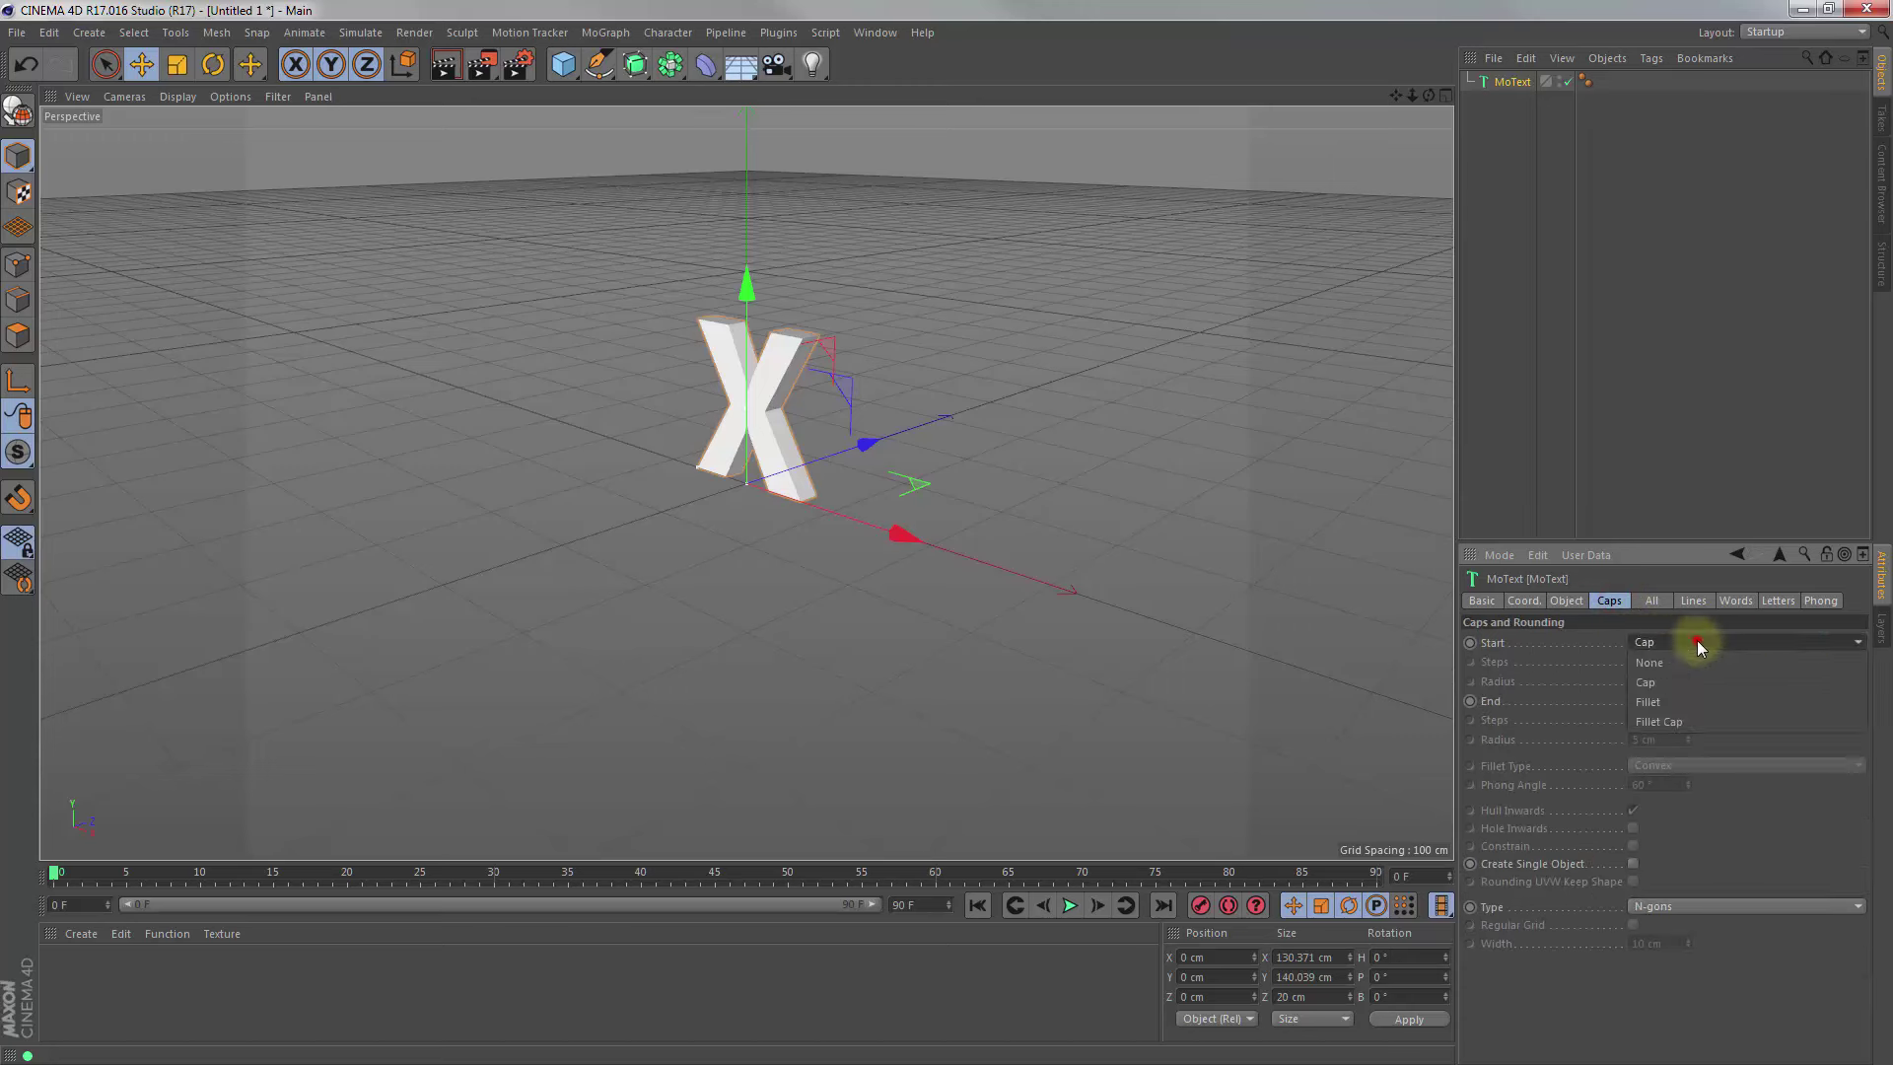
left_click(1710, 718)
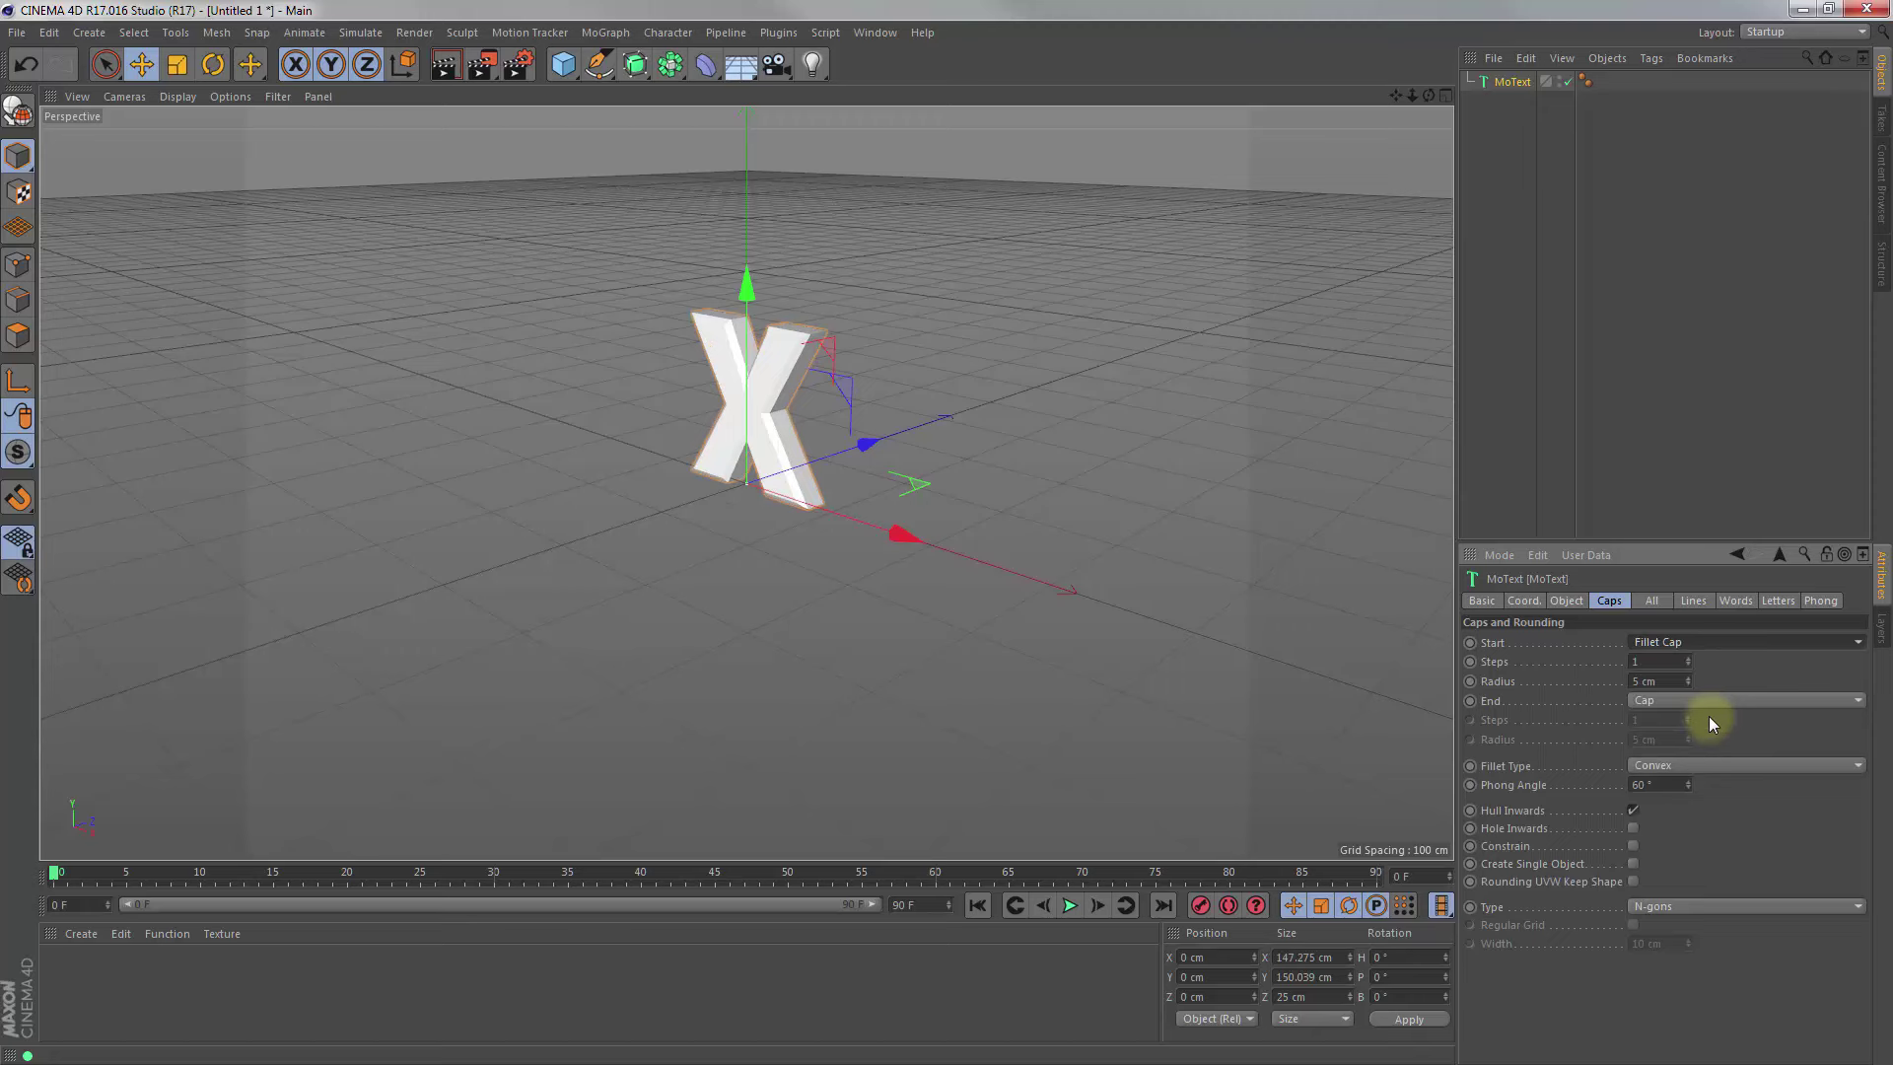
left_click(1689, 659)
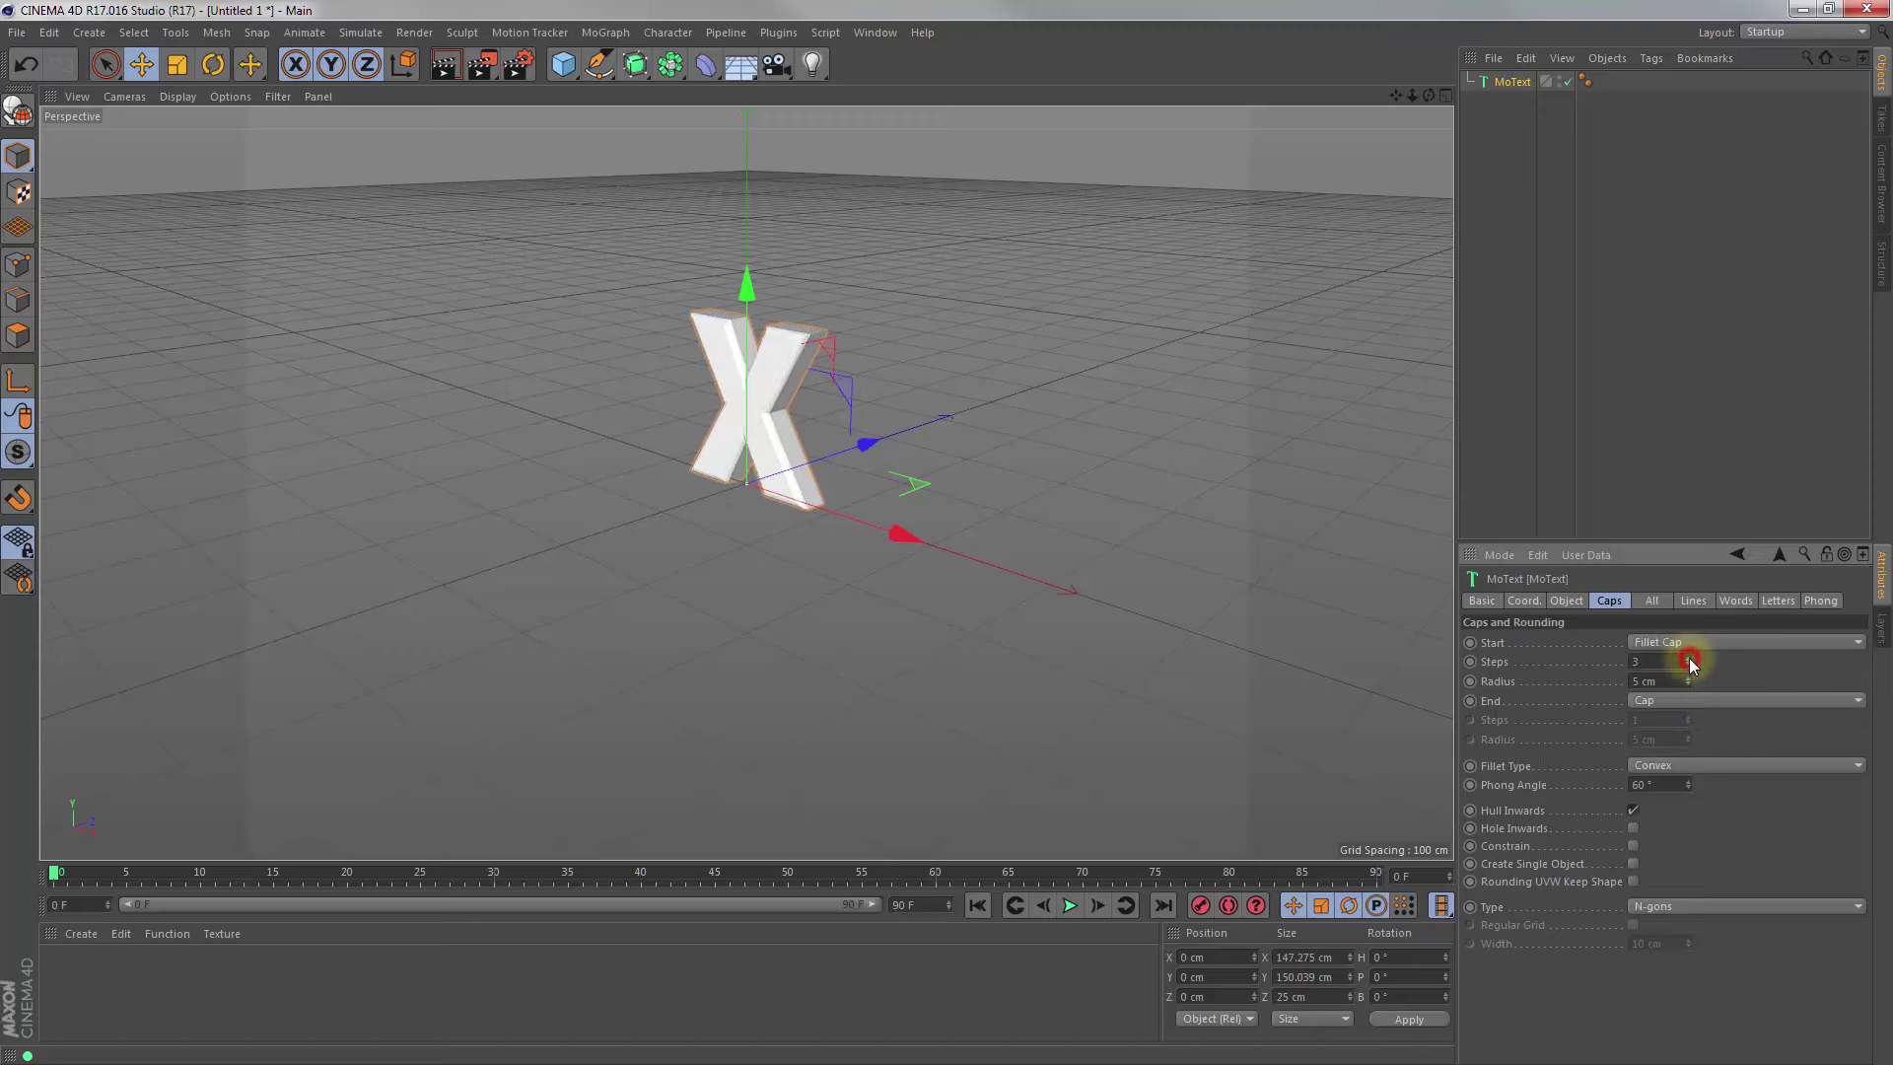
left_click(1688, 684)
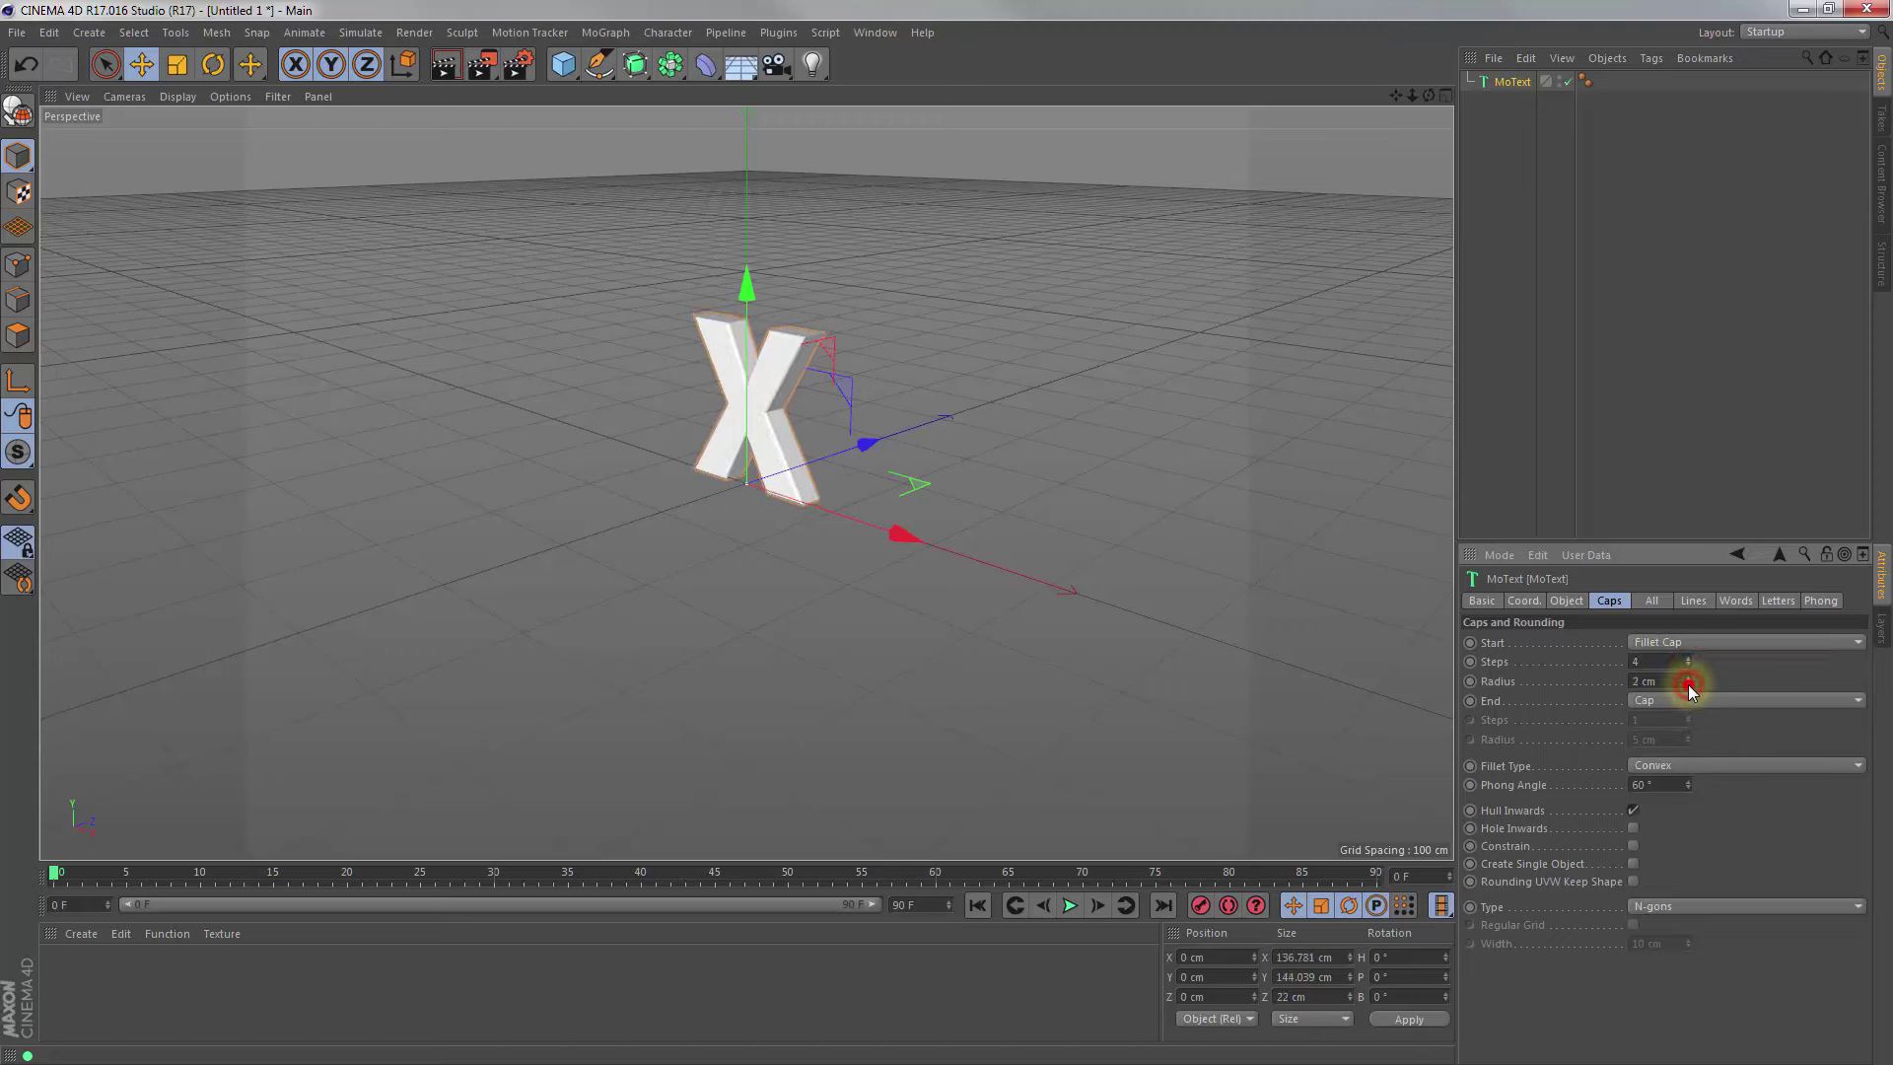
Give the back cap a fillet cap with 4 steps and 2 cm radius
left_click(1708, 702)
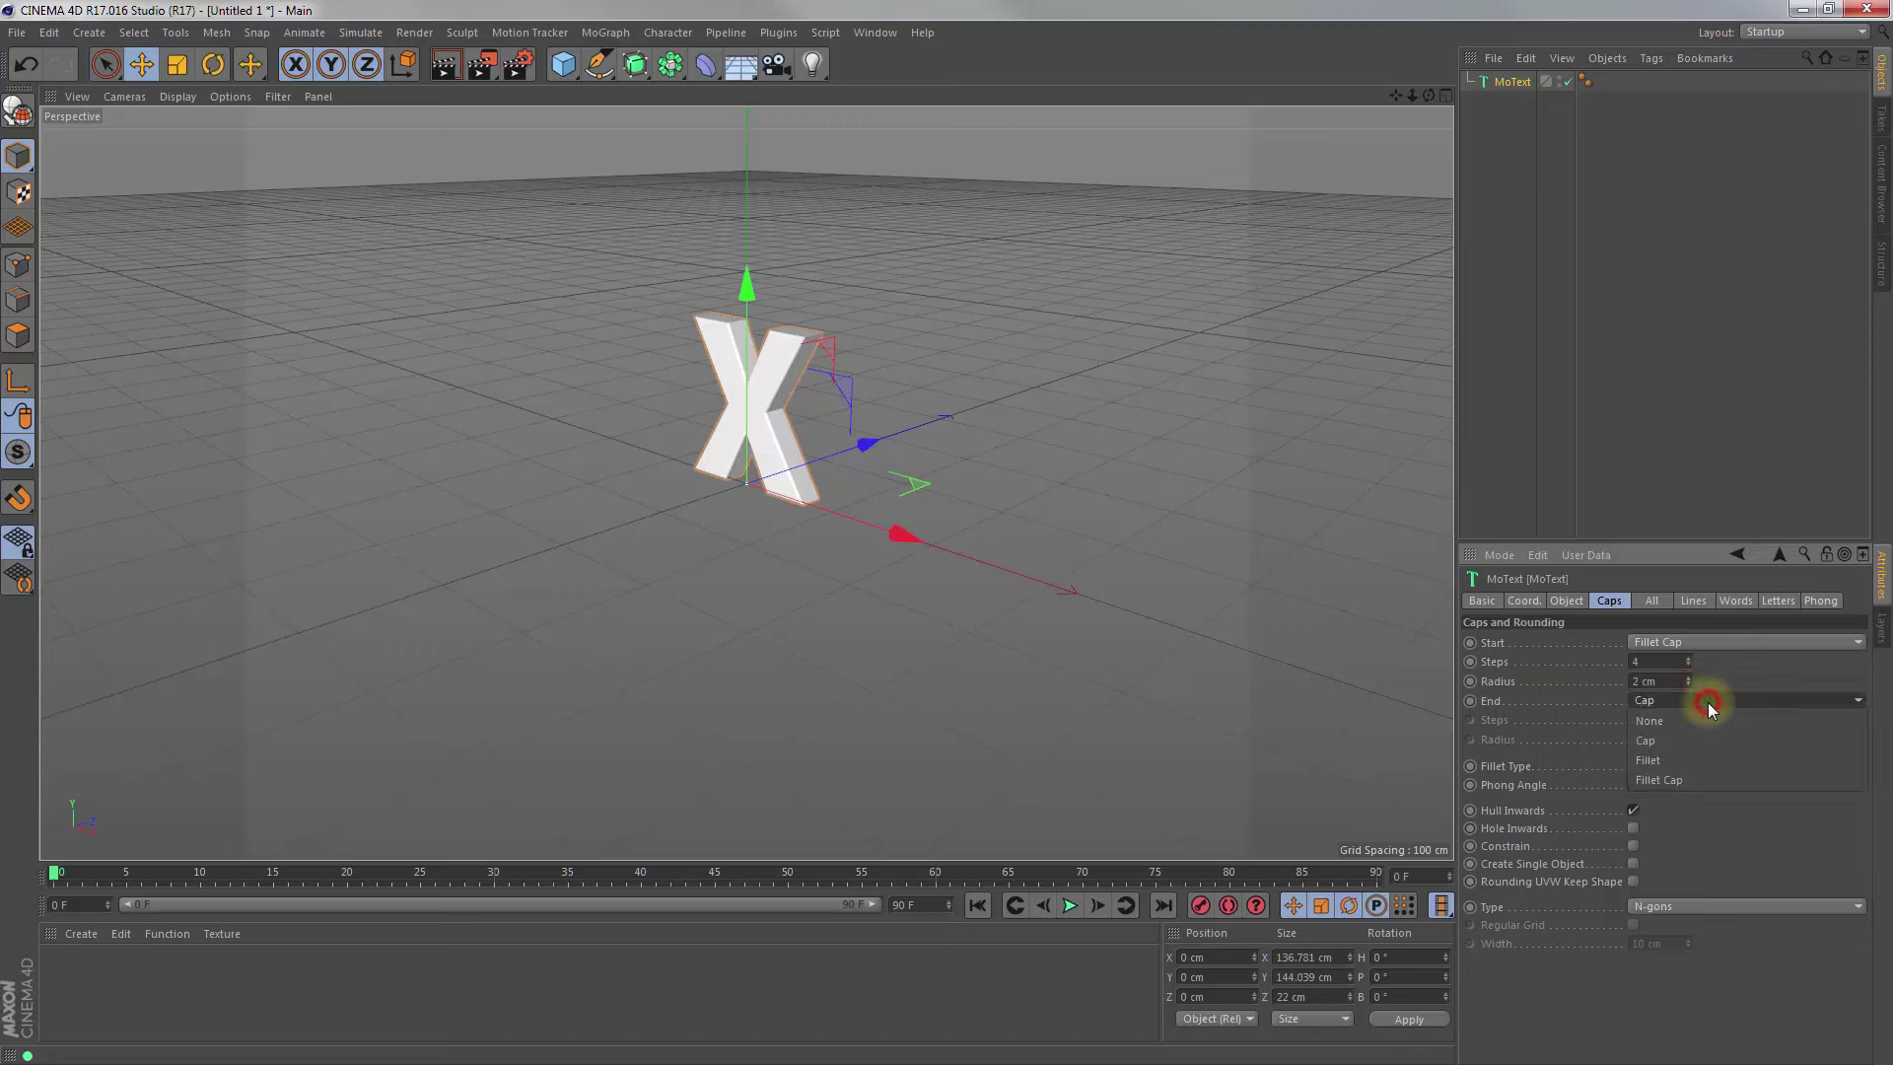
left_click(1722, 780)
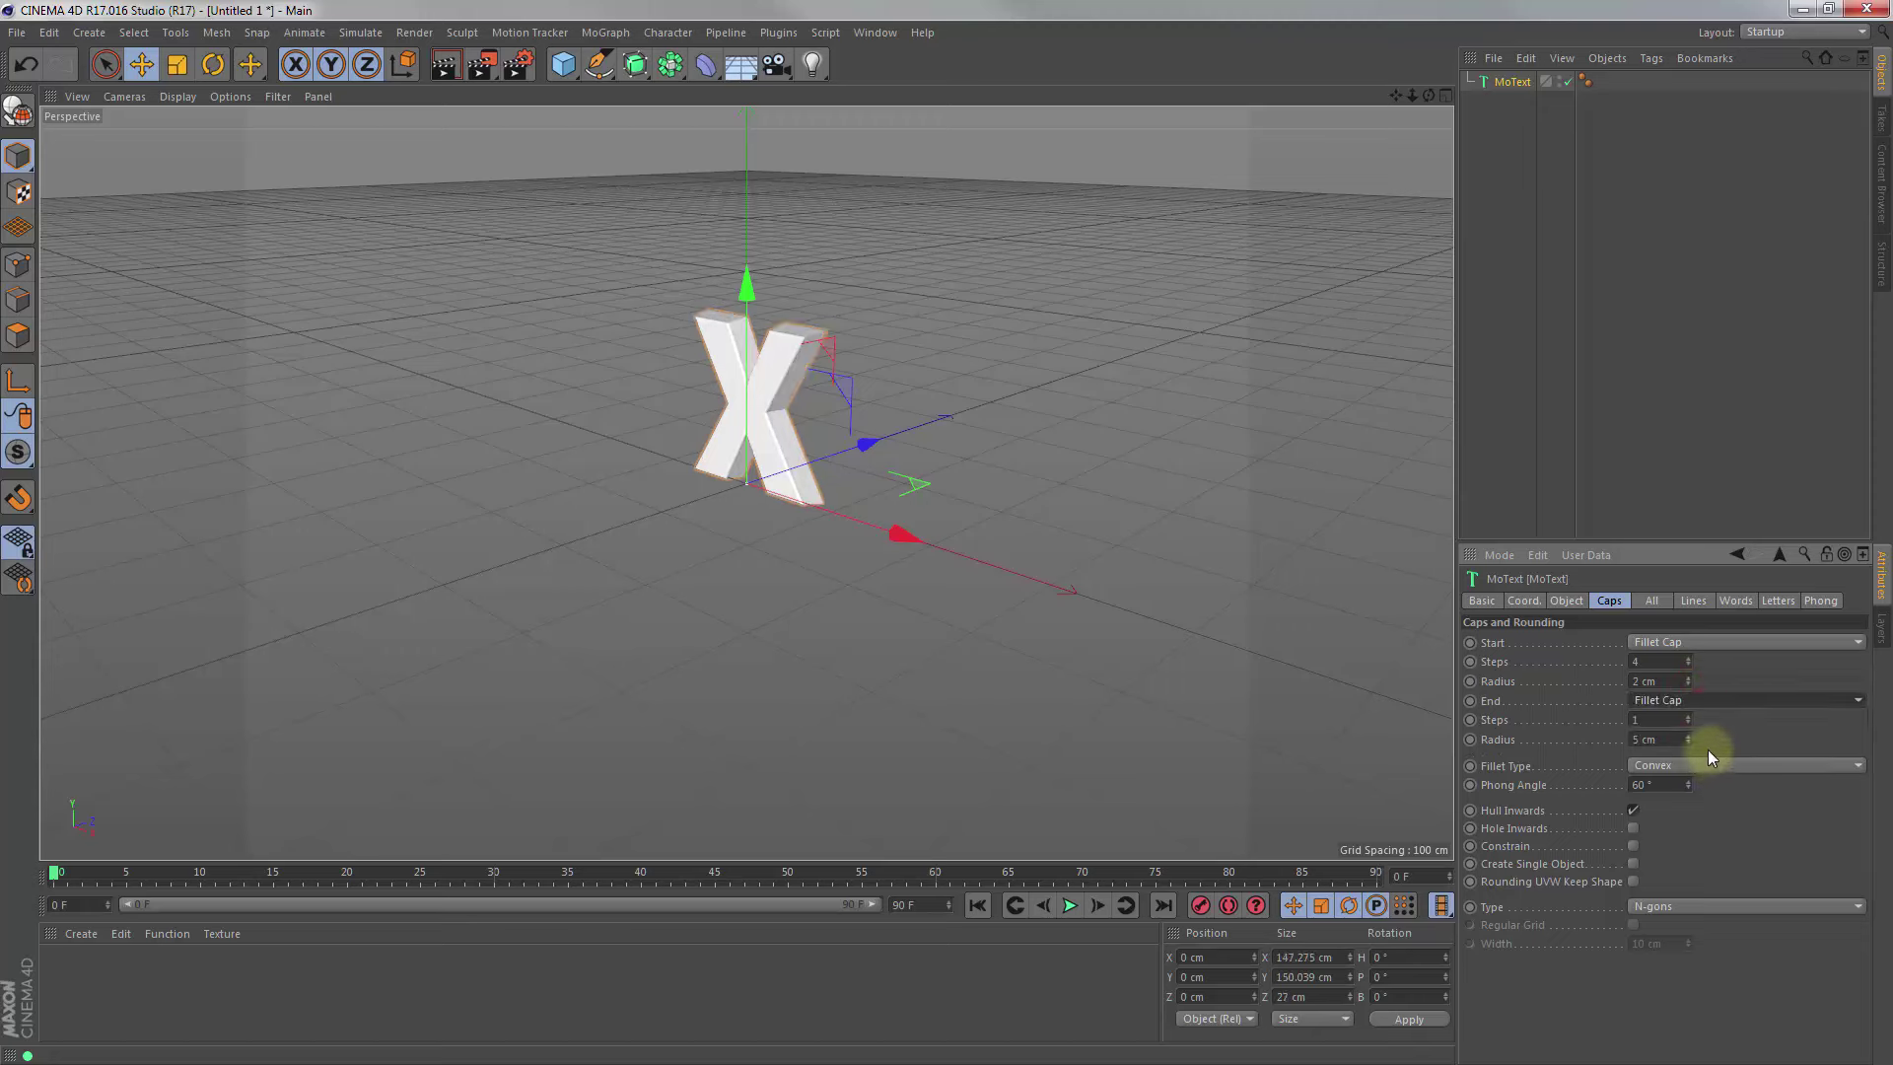
left_click(1690, 712)
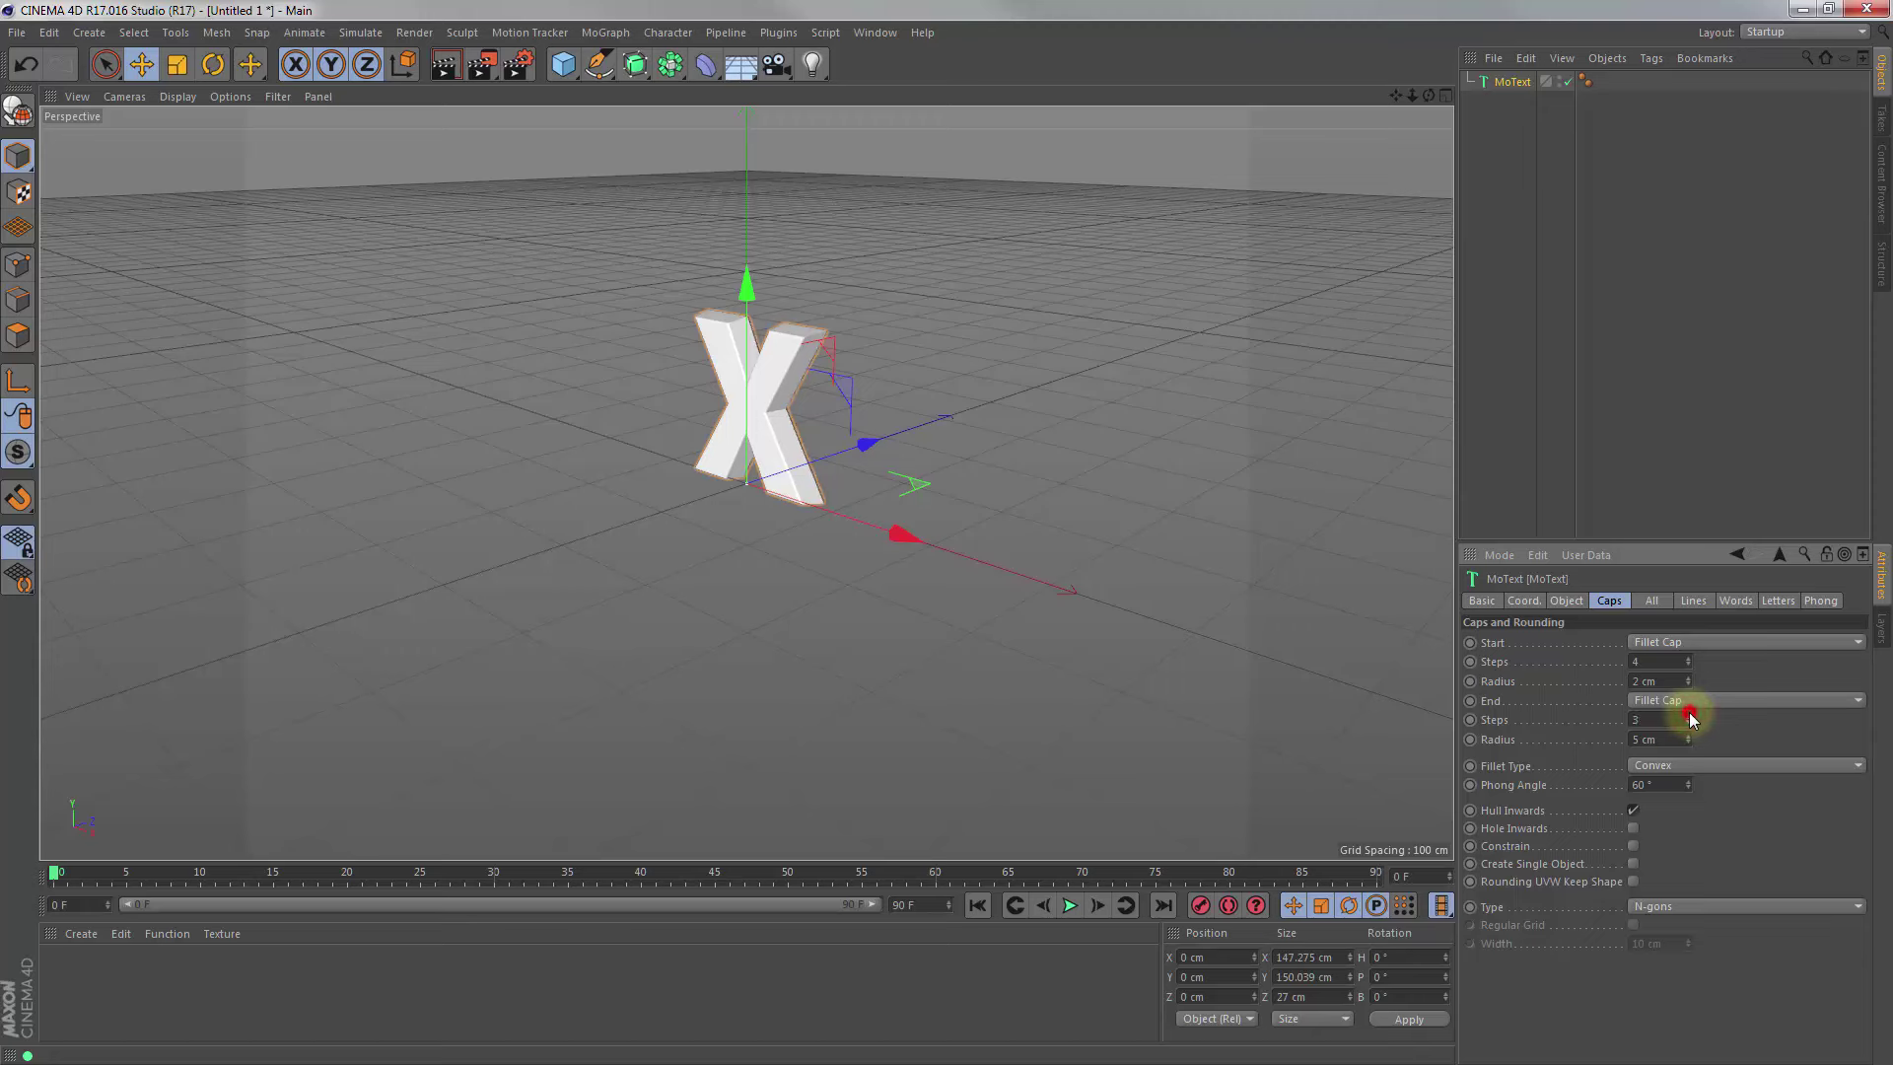
left_click(1689, 712)
left_click(1689, 743)
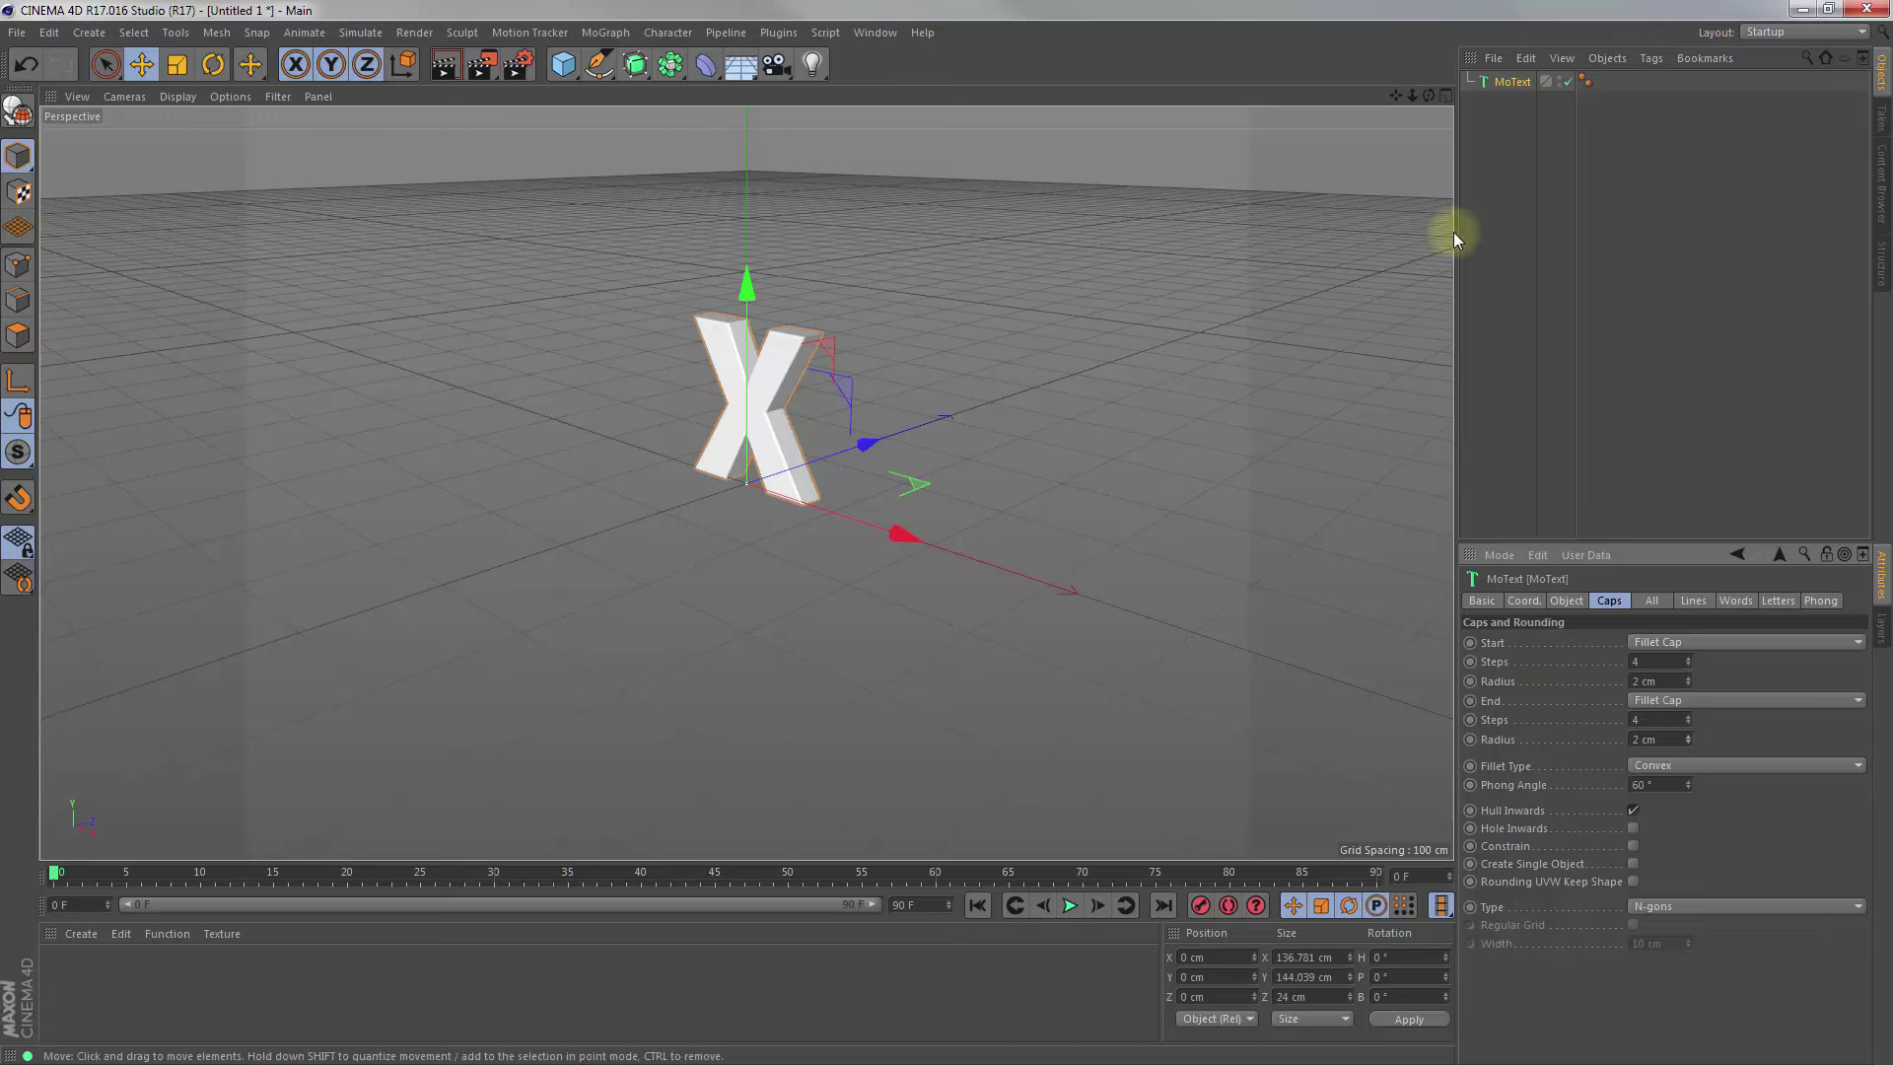
left_click_drag(1412, 93, 947, 532)
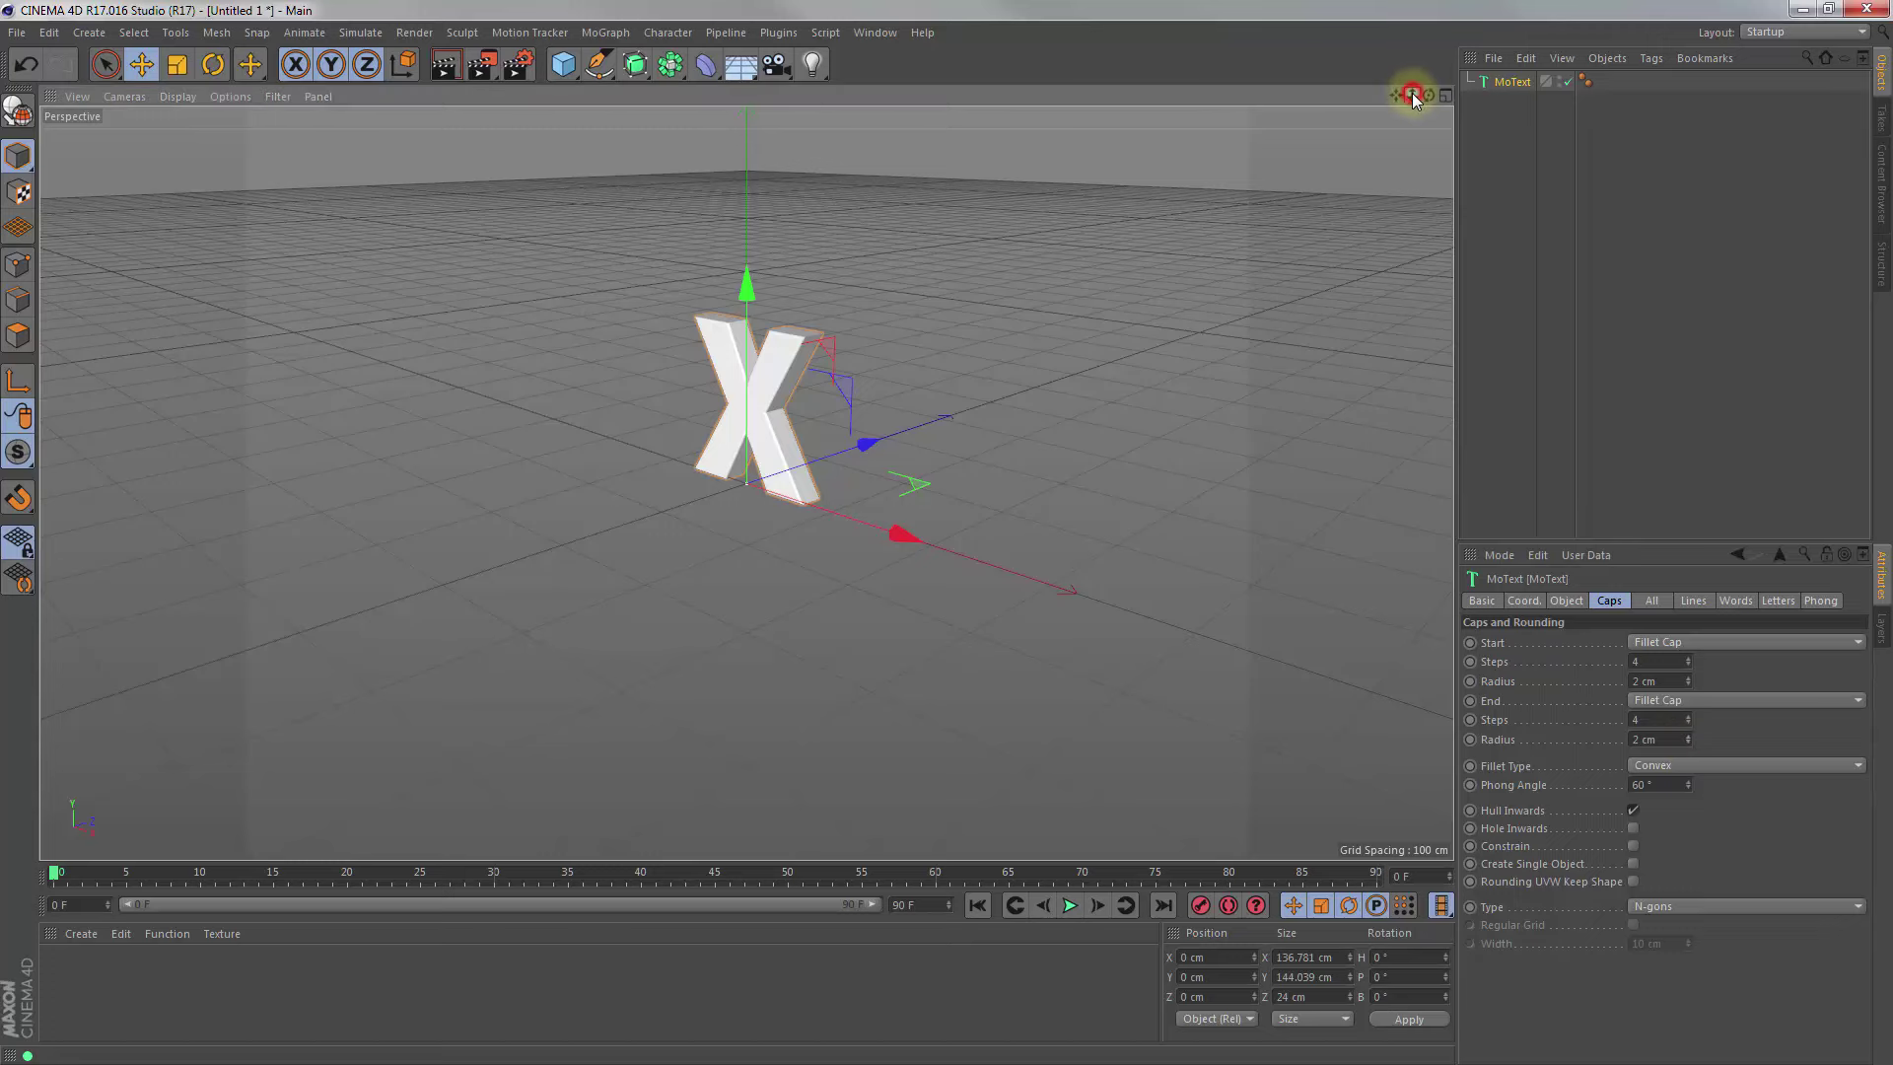
mouse_move(1394, 95)
left_mouse_down()
mouse_move(946, 533)
mouse_move(1394, 95)
left_mouse_up()
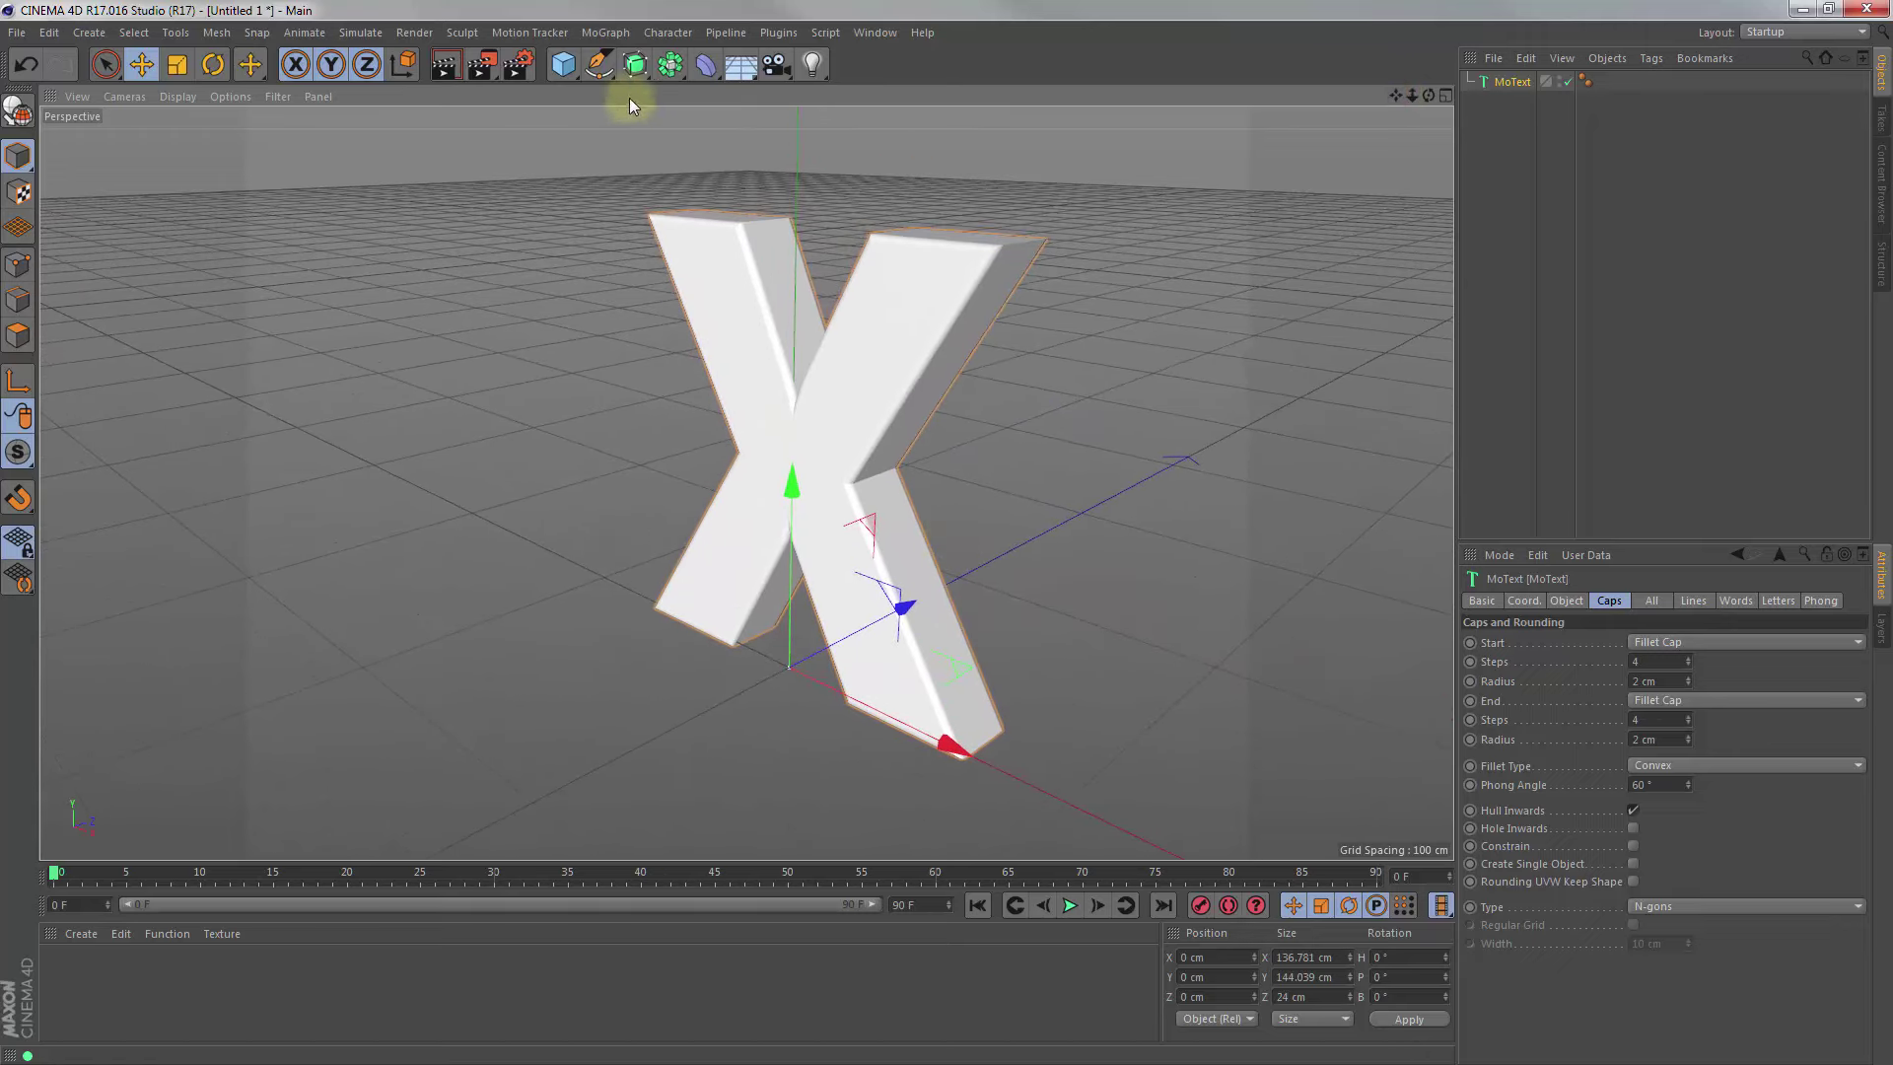
left_click(447, 66)
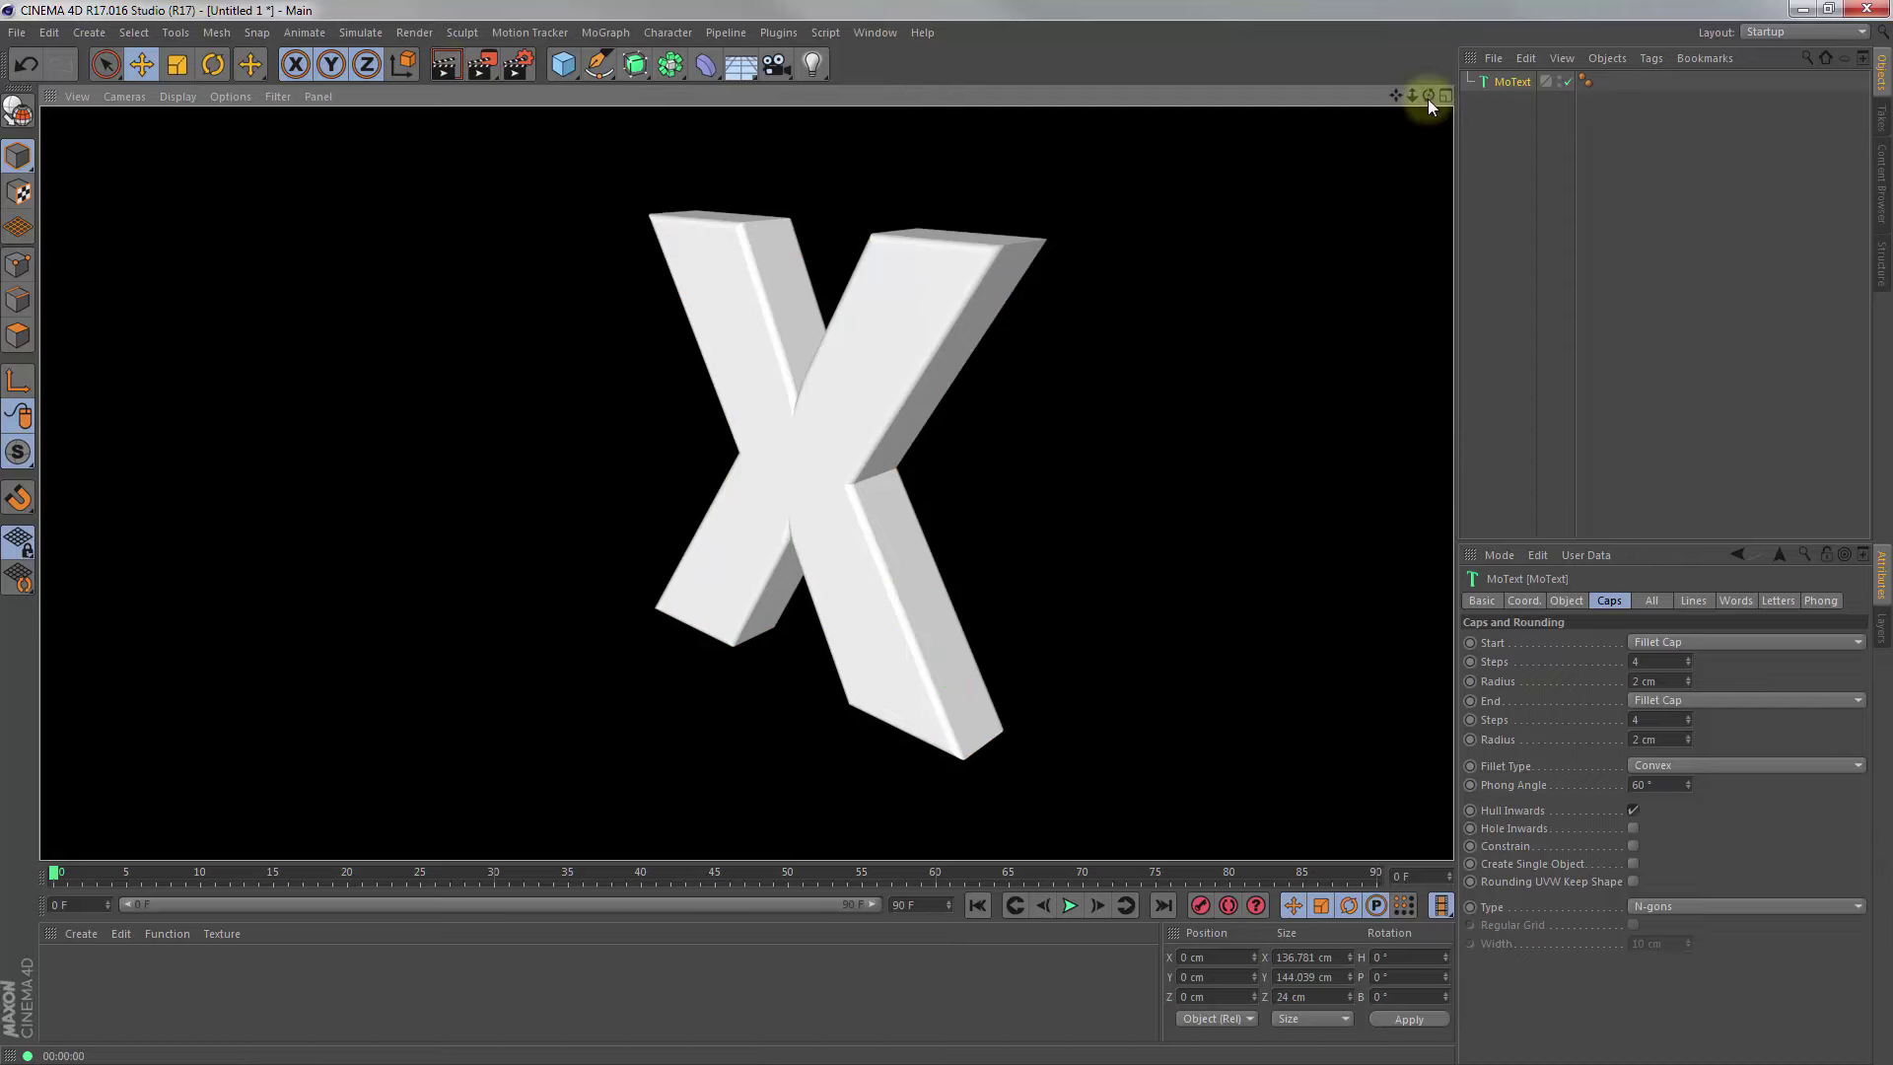
left_click_drag(1428, 96, 945, 532)
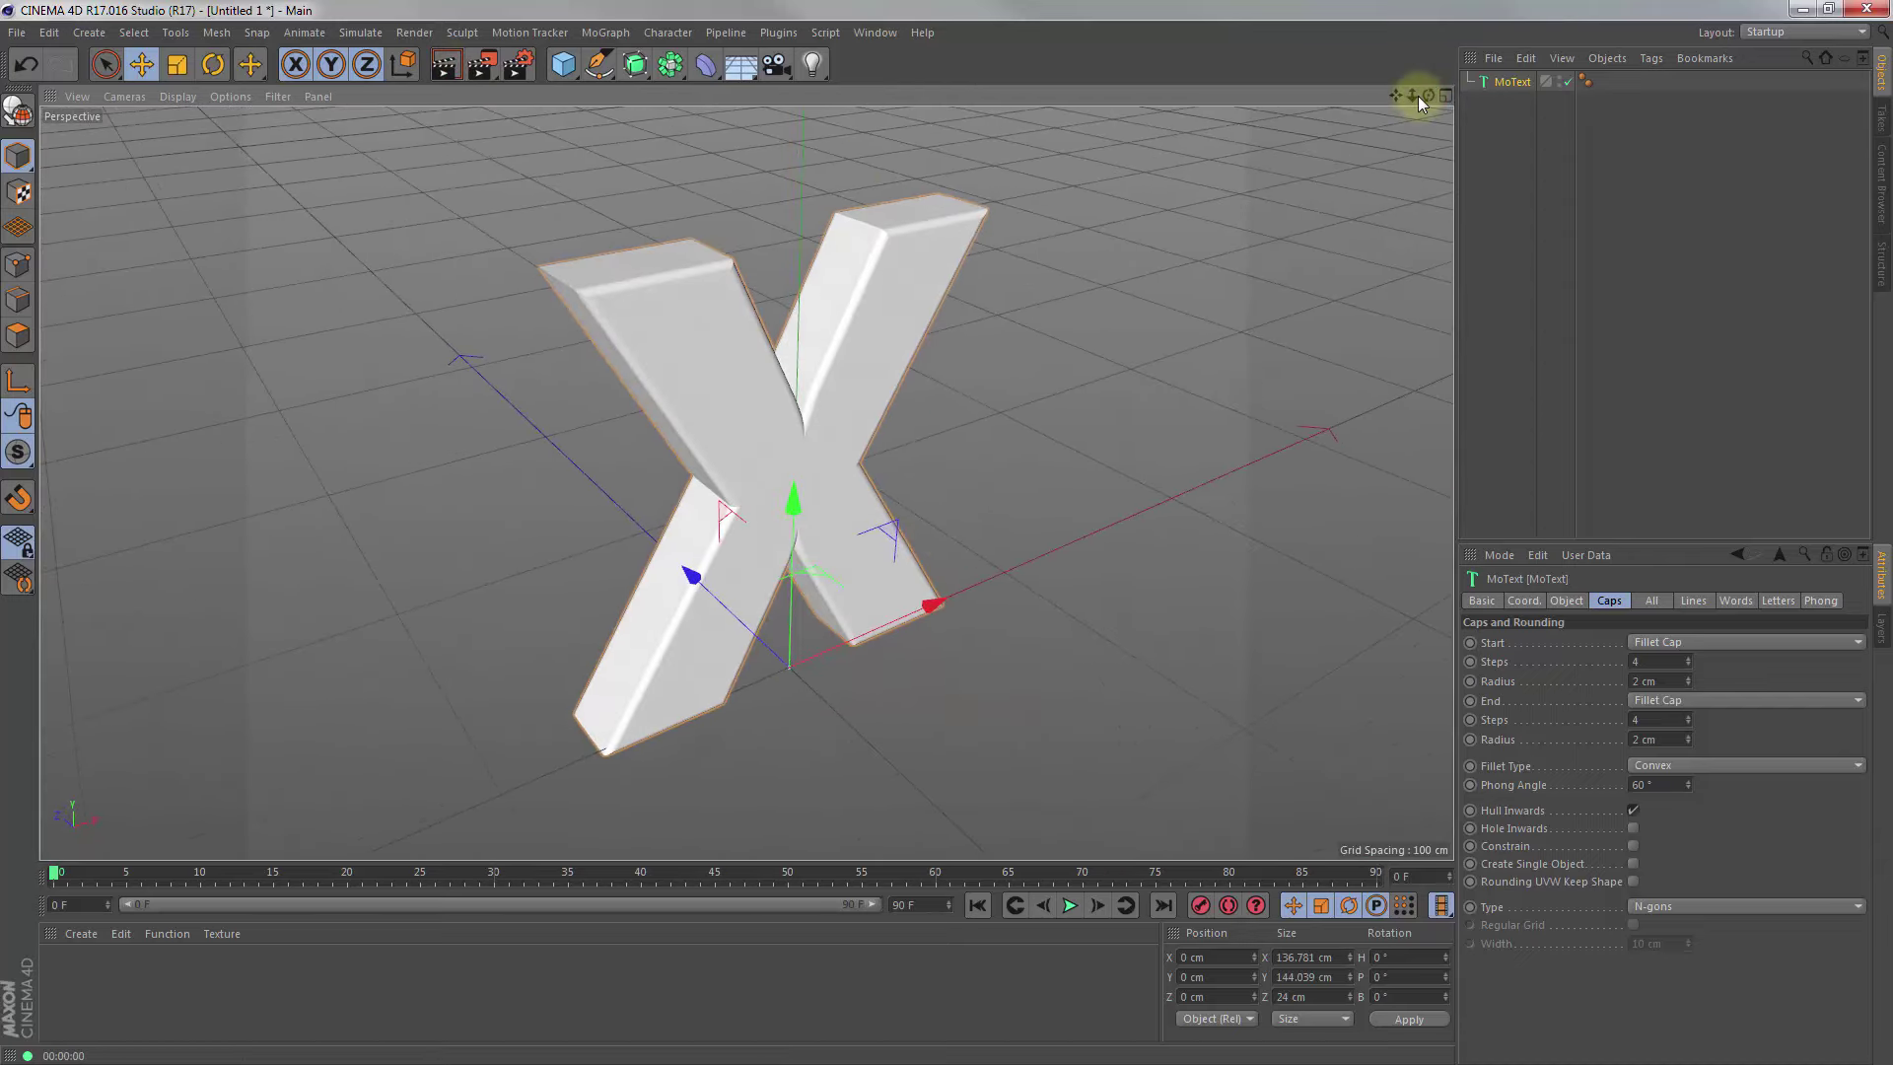
left_click_drag(1412, 96, 945, 533)
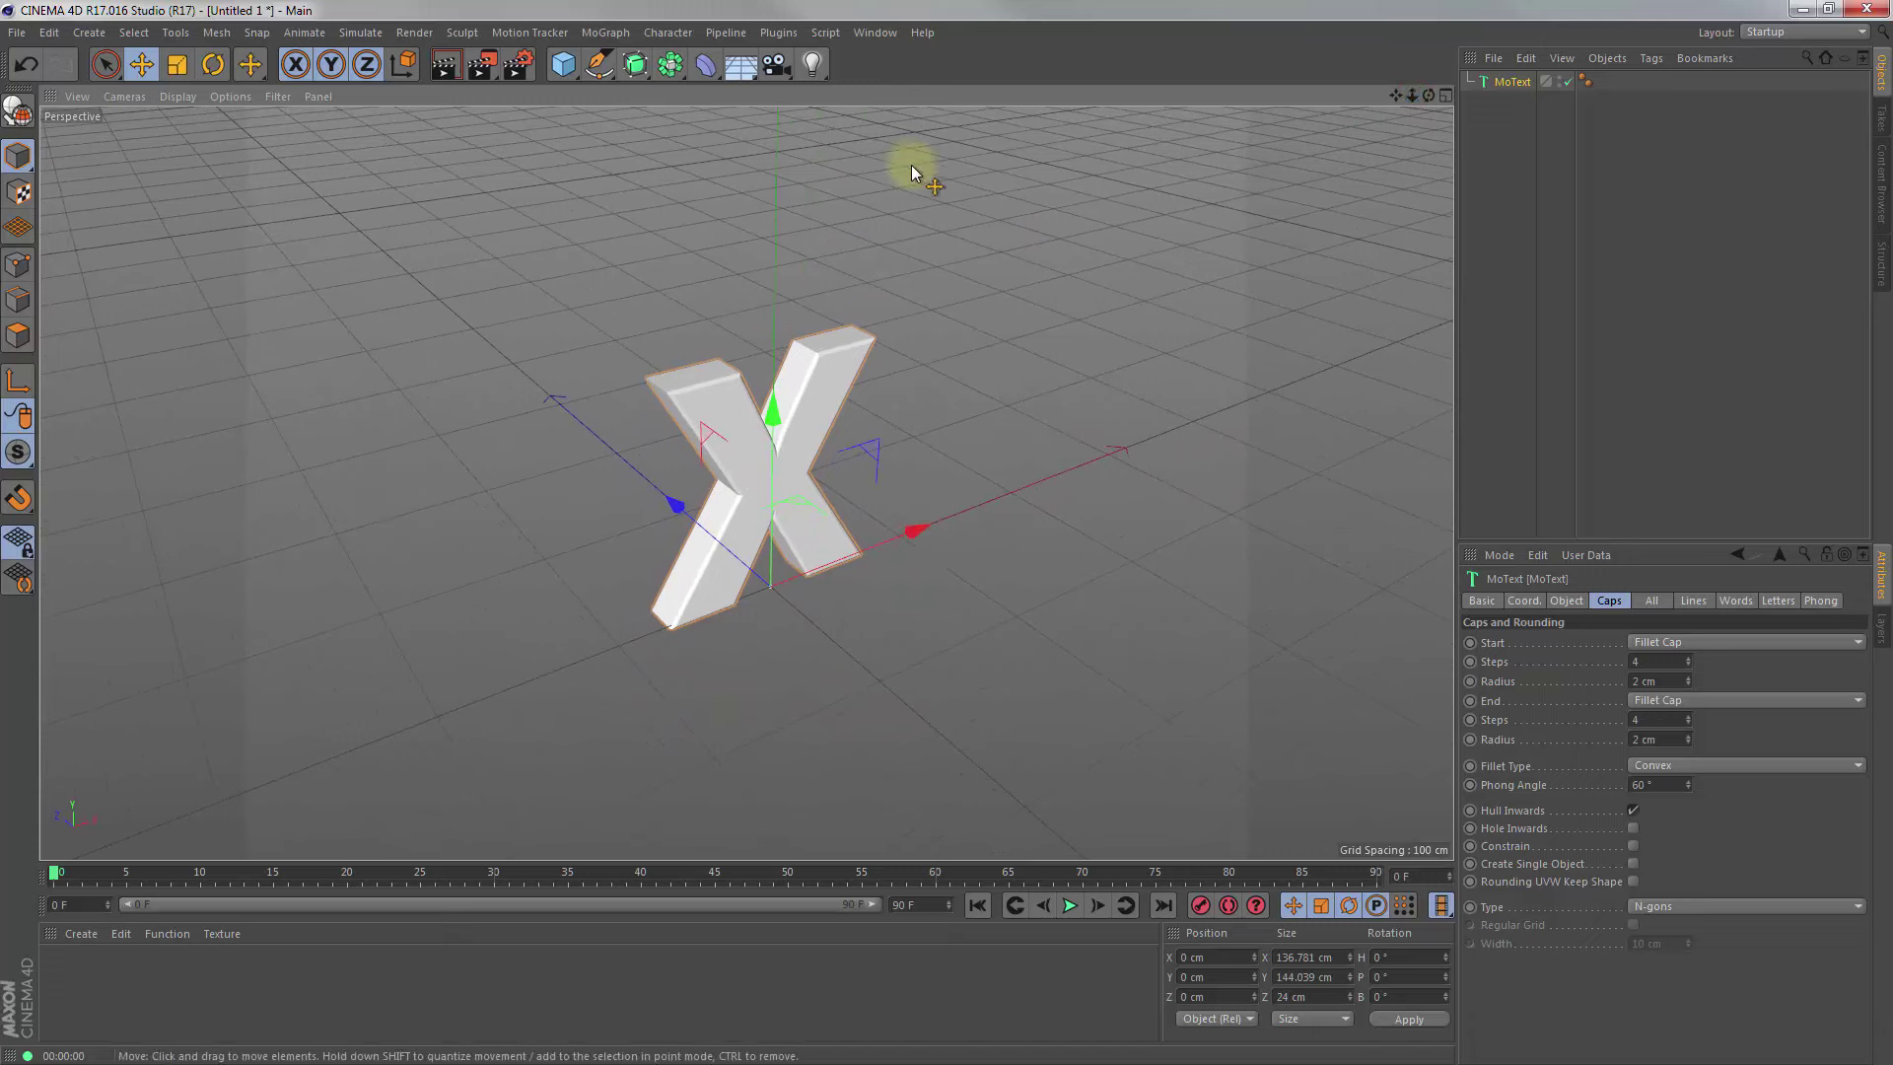
Add a Connect object, nest the MoText under it, and make Connect editable
left_click(670, 65)
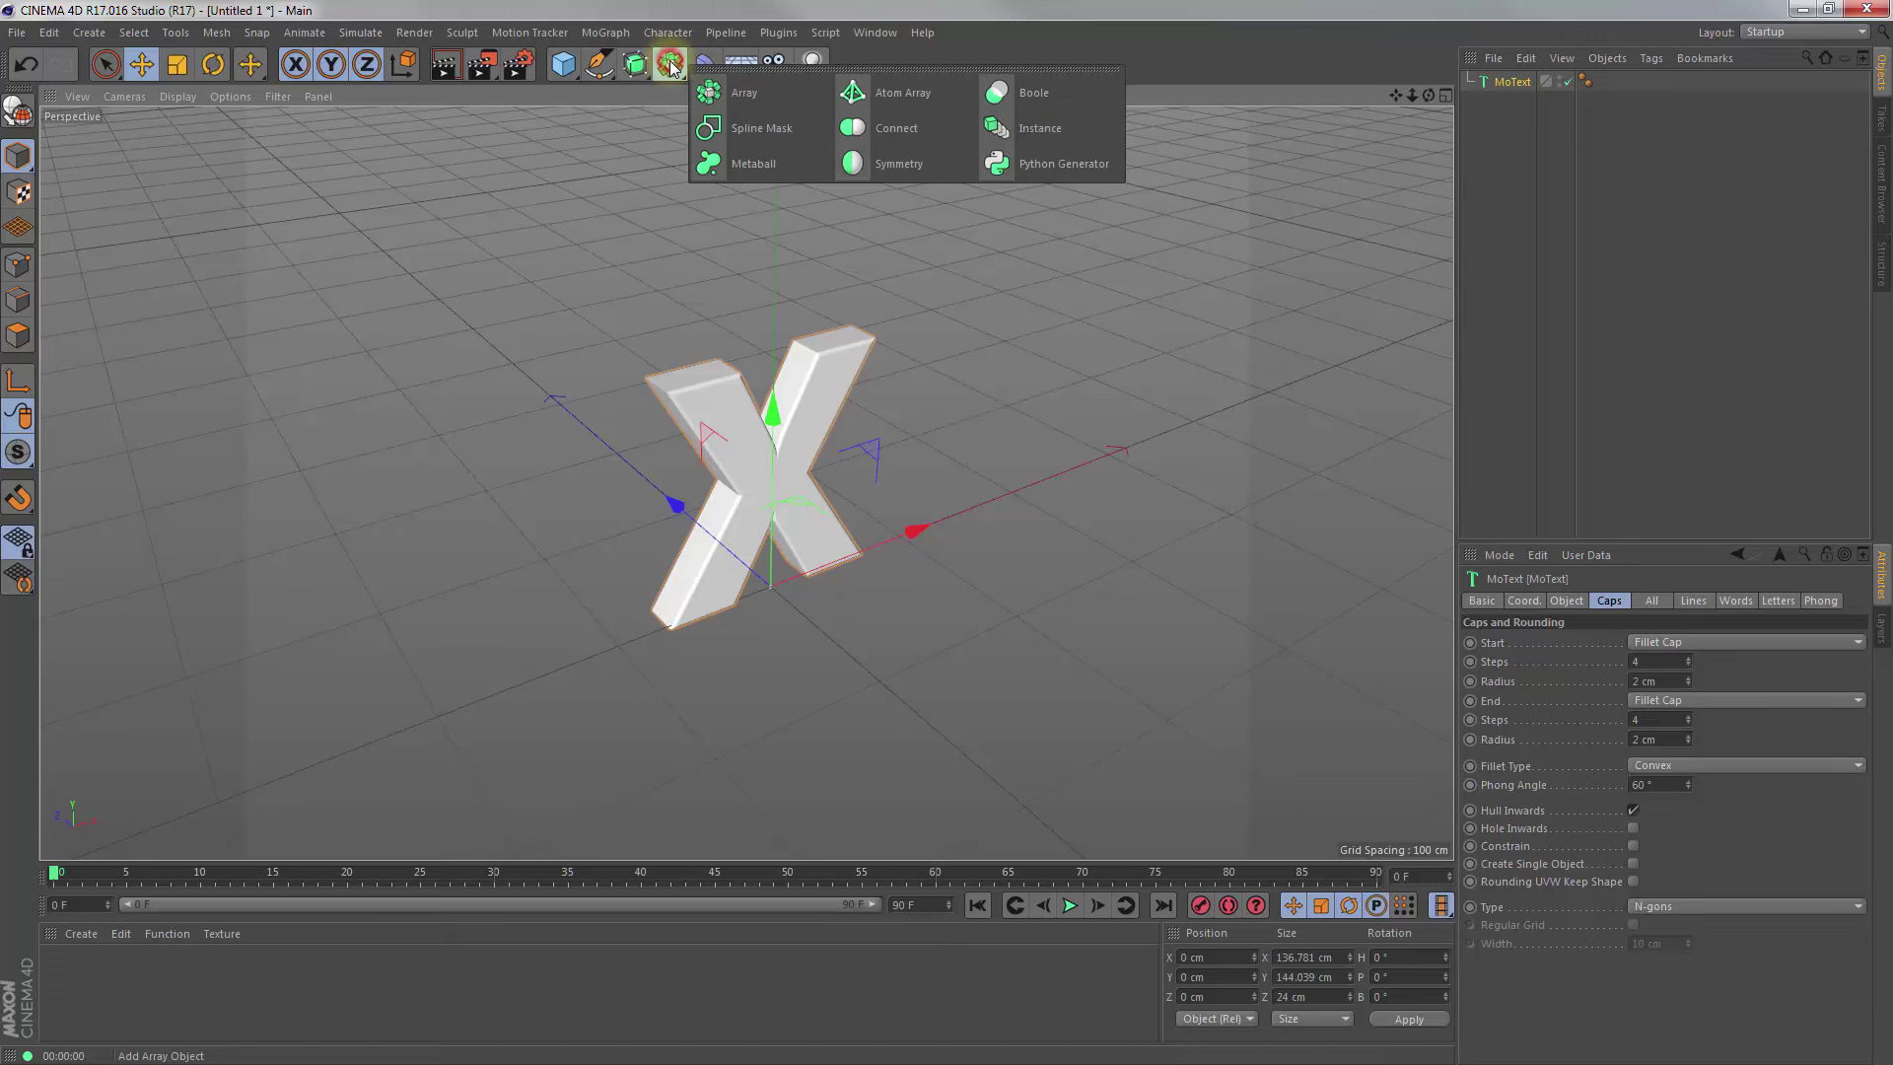
left_click(923, 126)
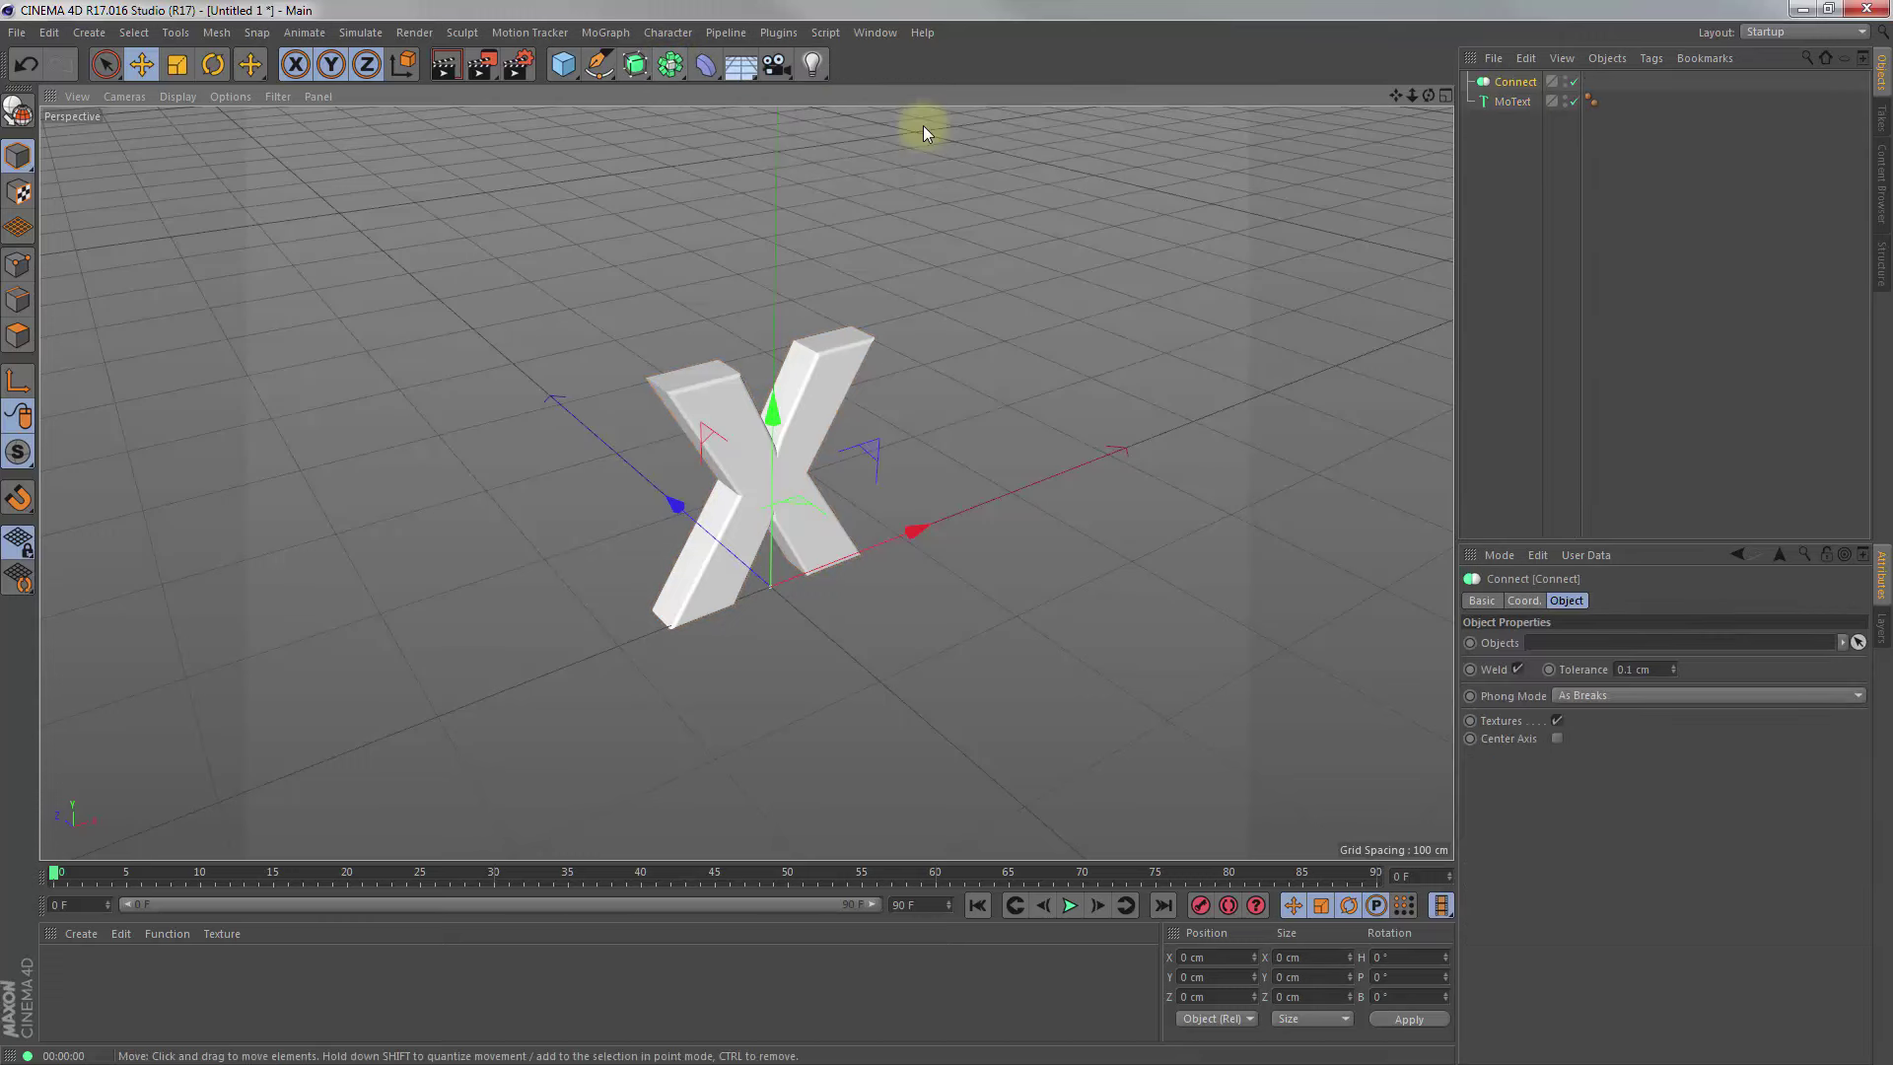
left_click(1511, 105)
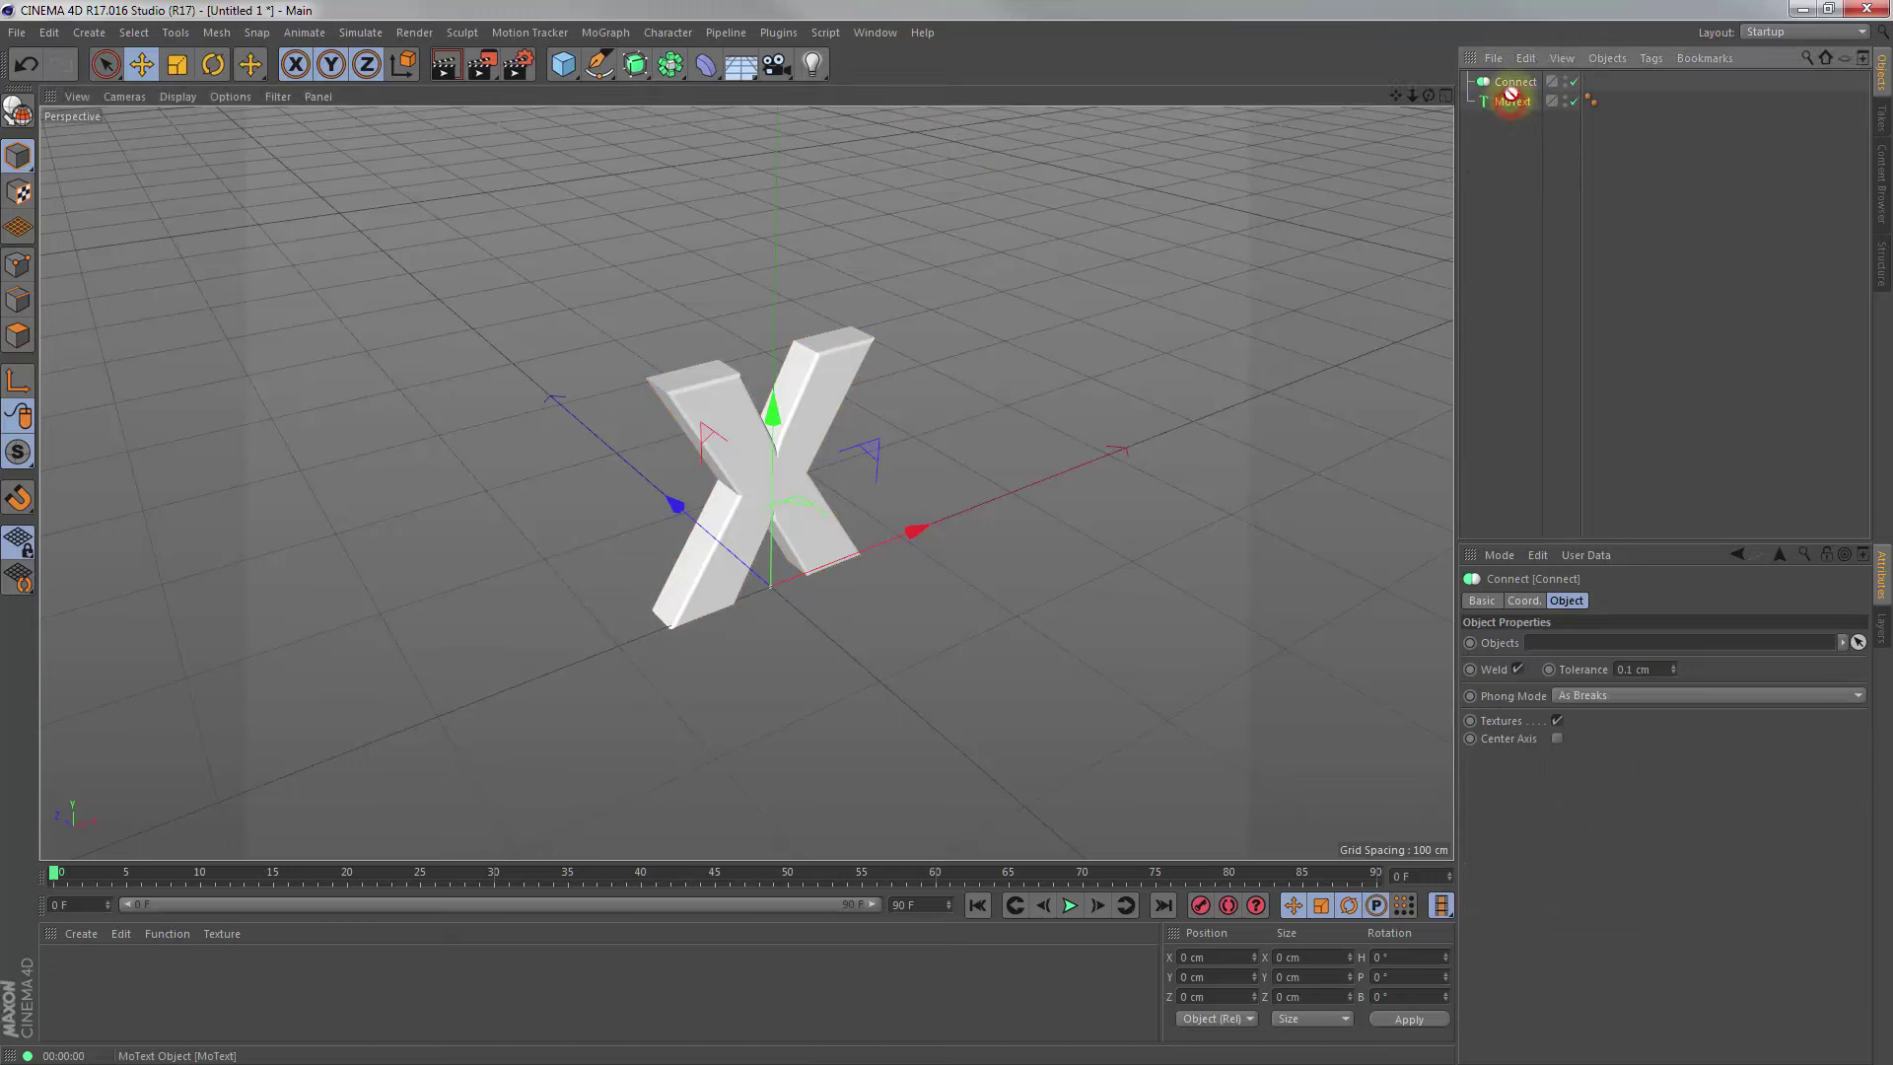
left_click_drag(1519, 90, 1509, 84)
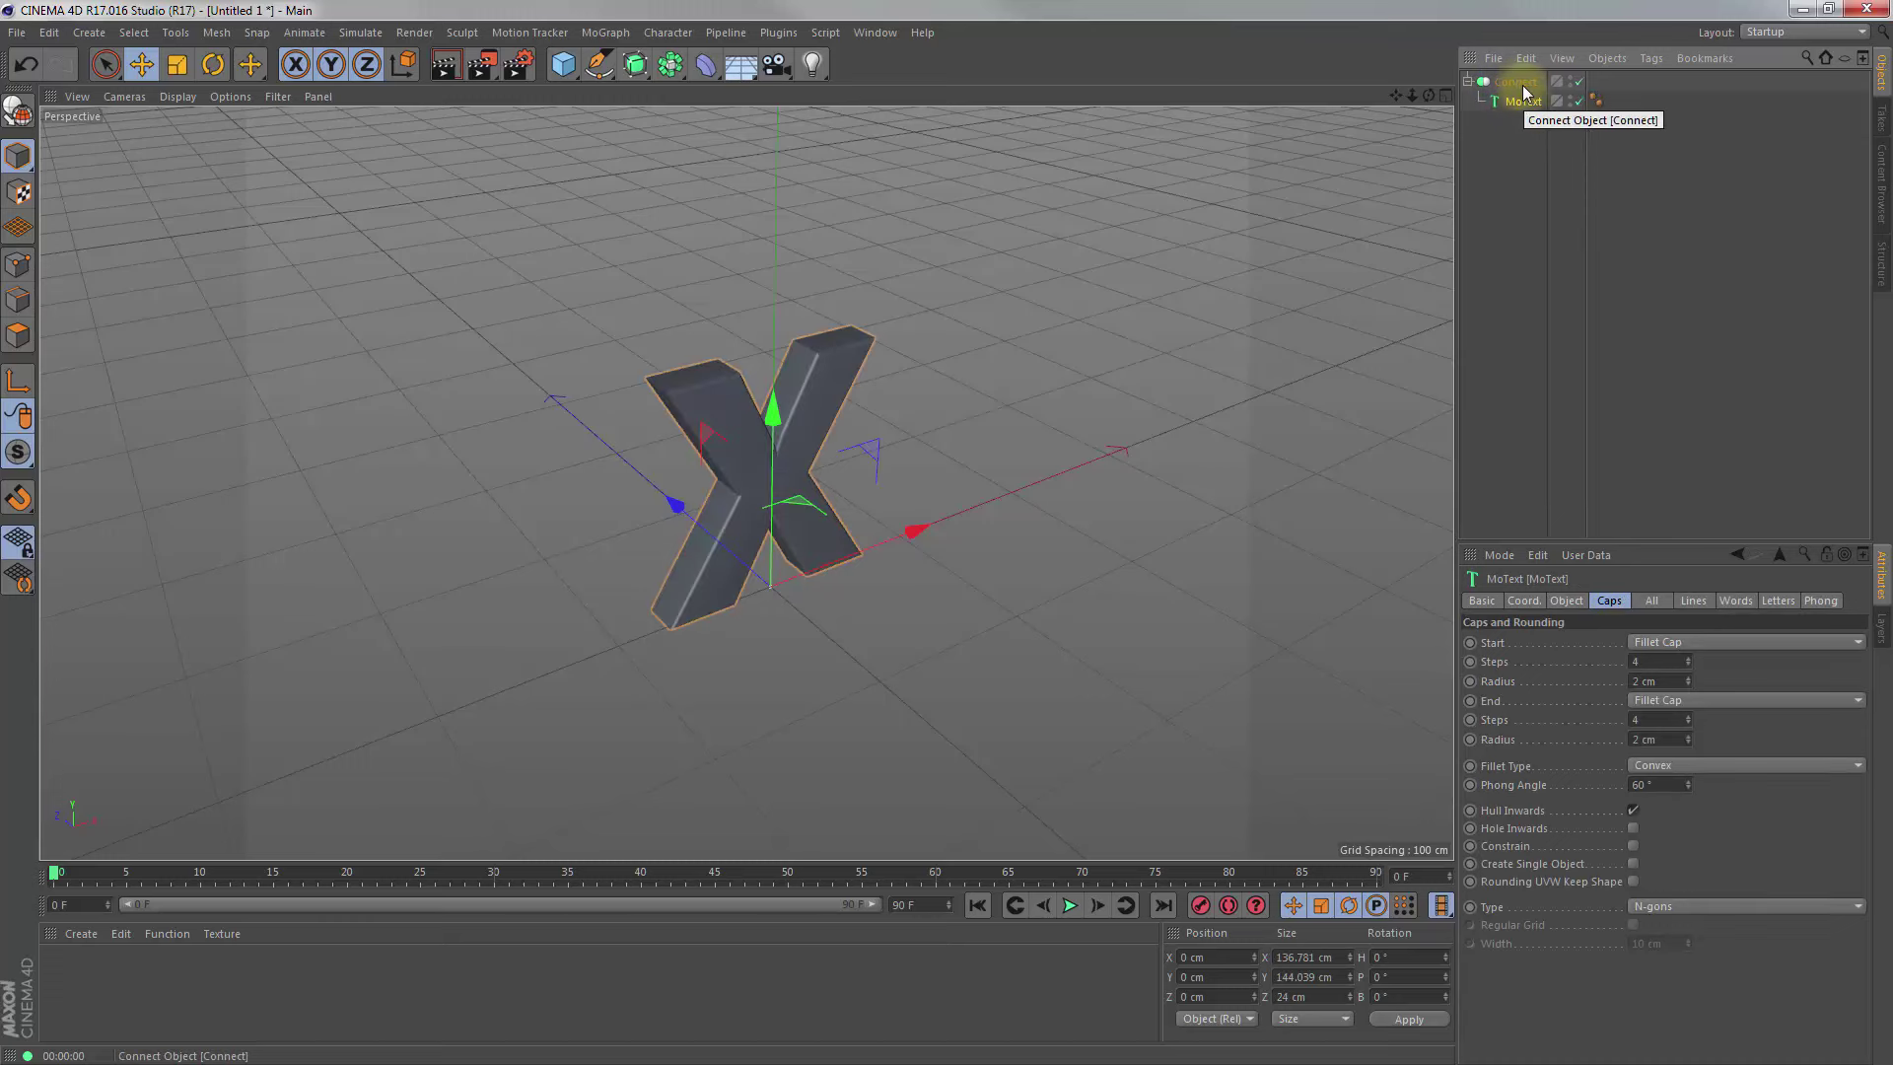
left_click(1527, 83)
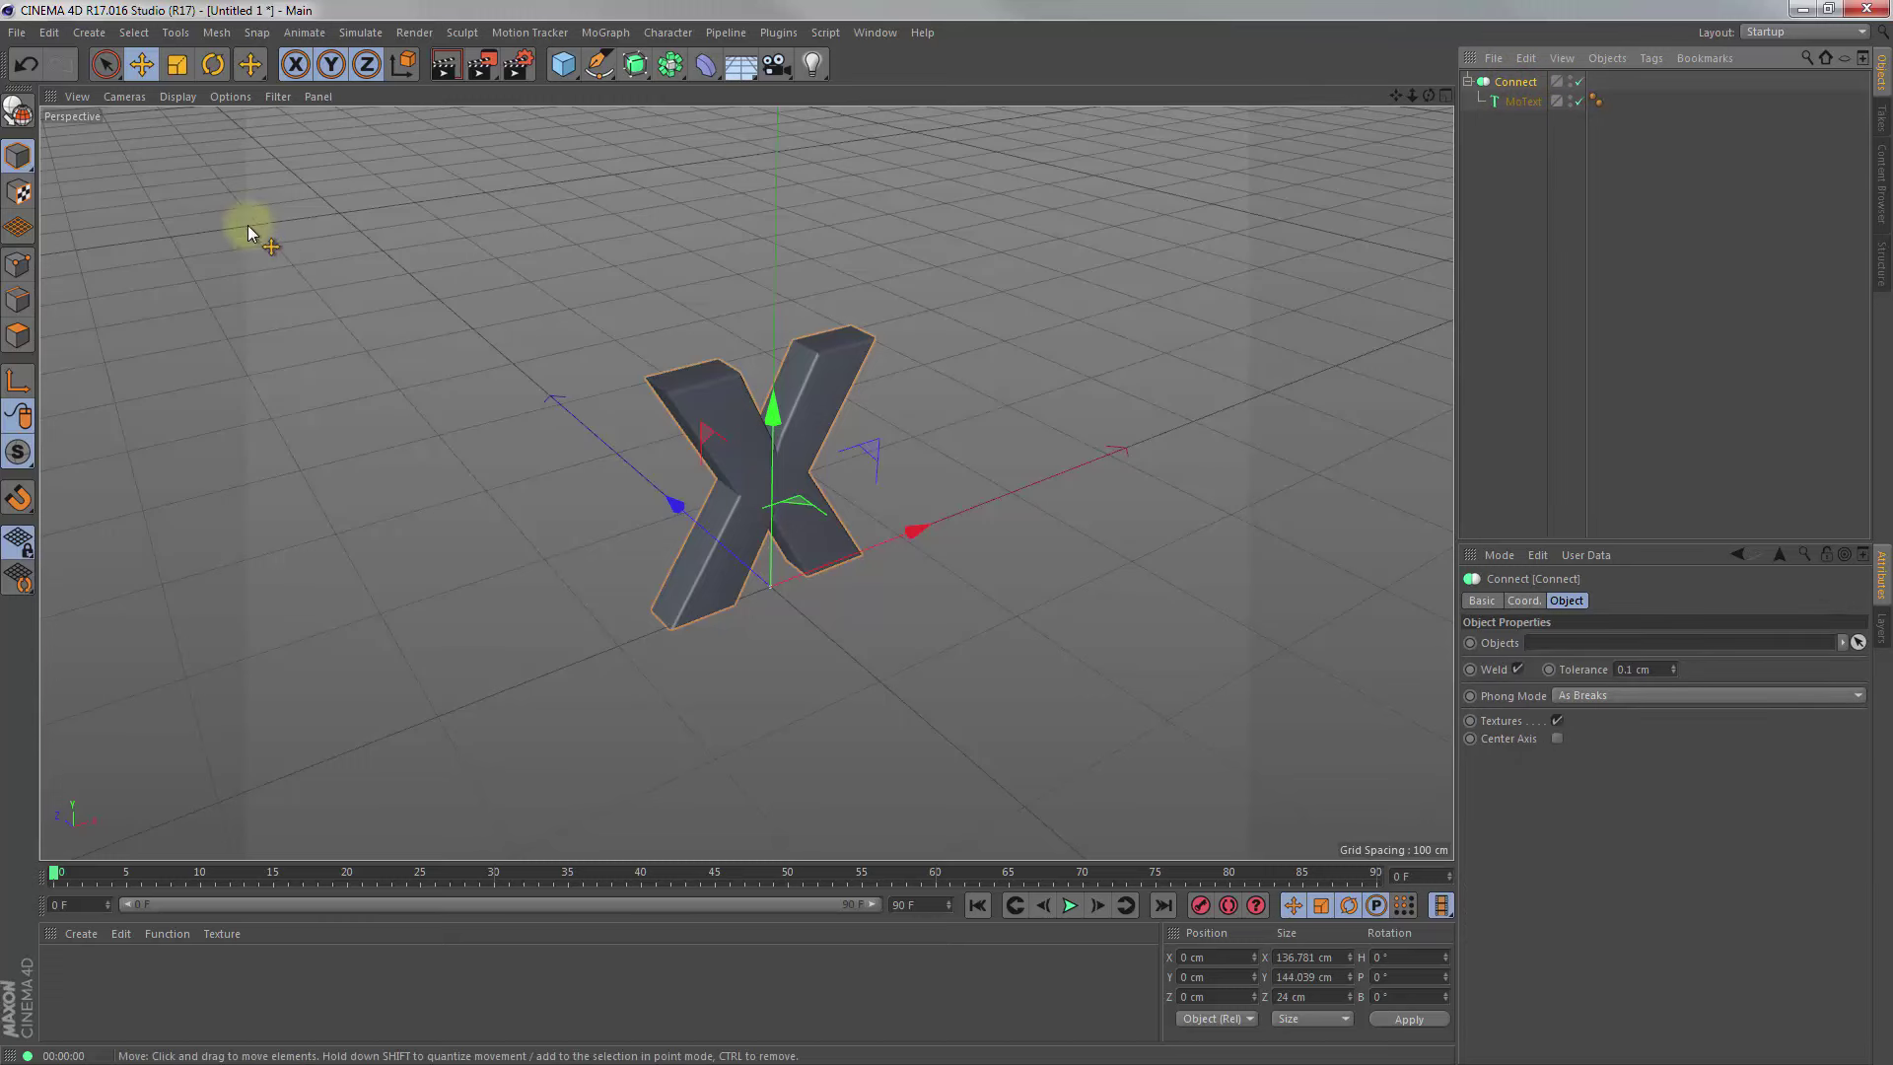
left_click(18, 111)
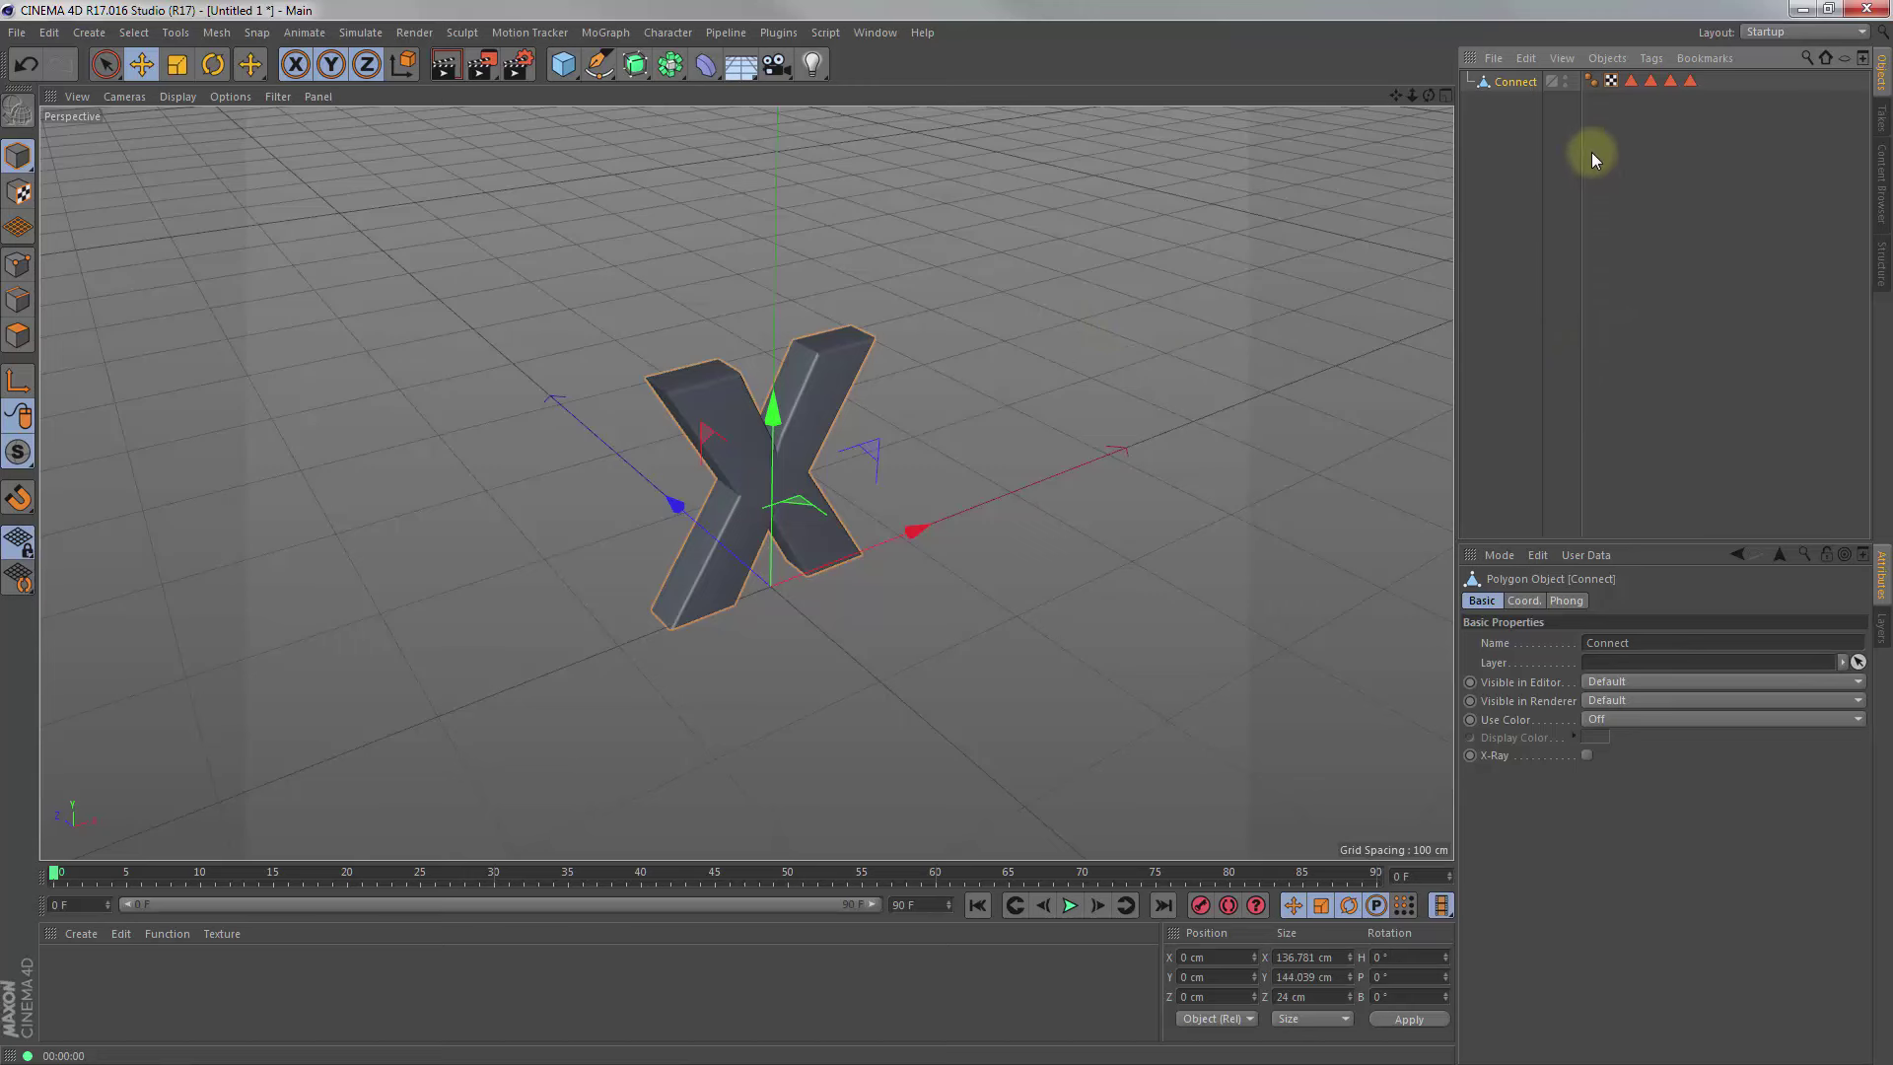
Delete all six tags, including Phong and UVW, from the Connect object
left_click_drag(1592, 152, 1732, 73)
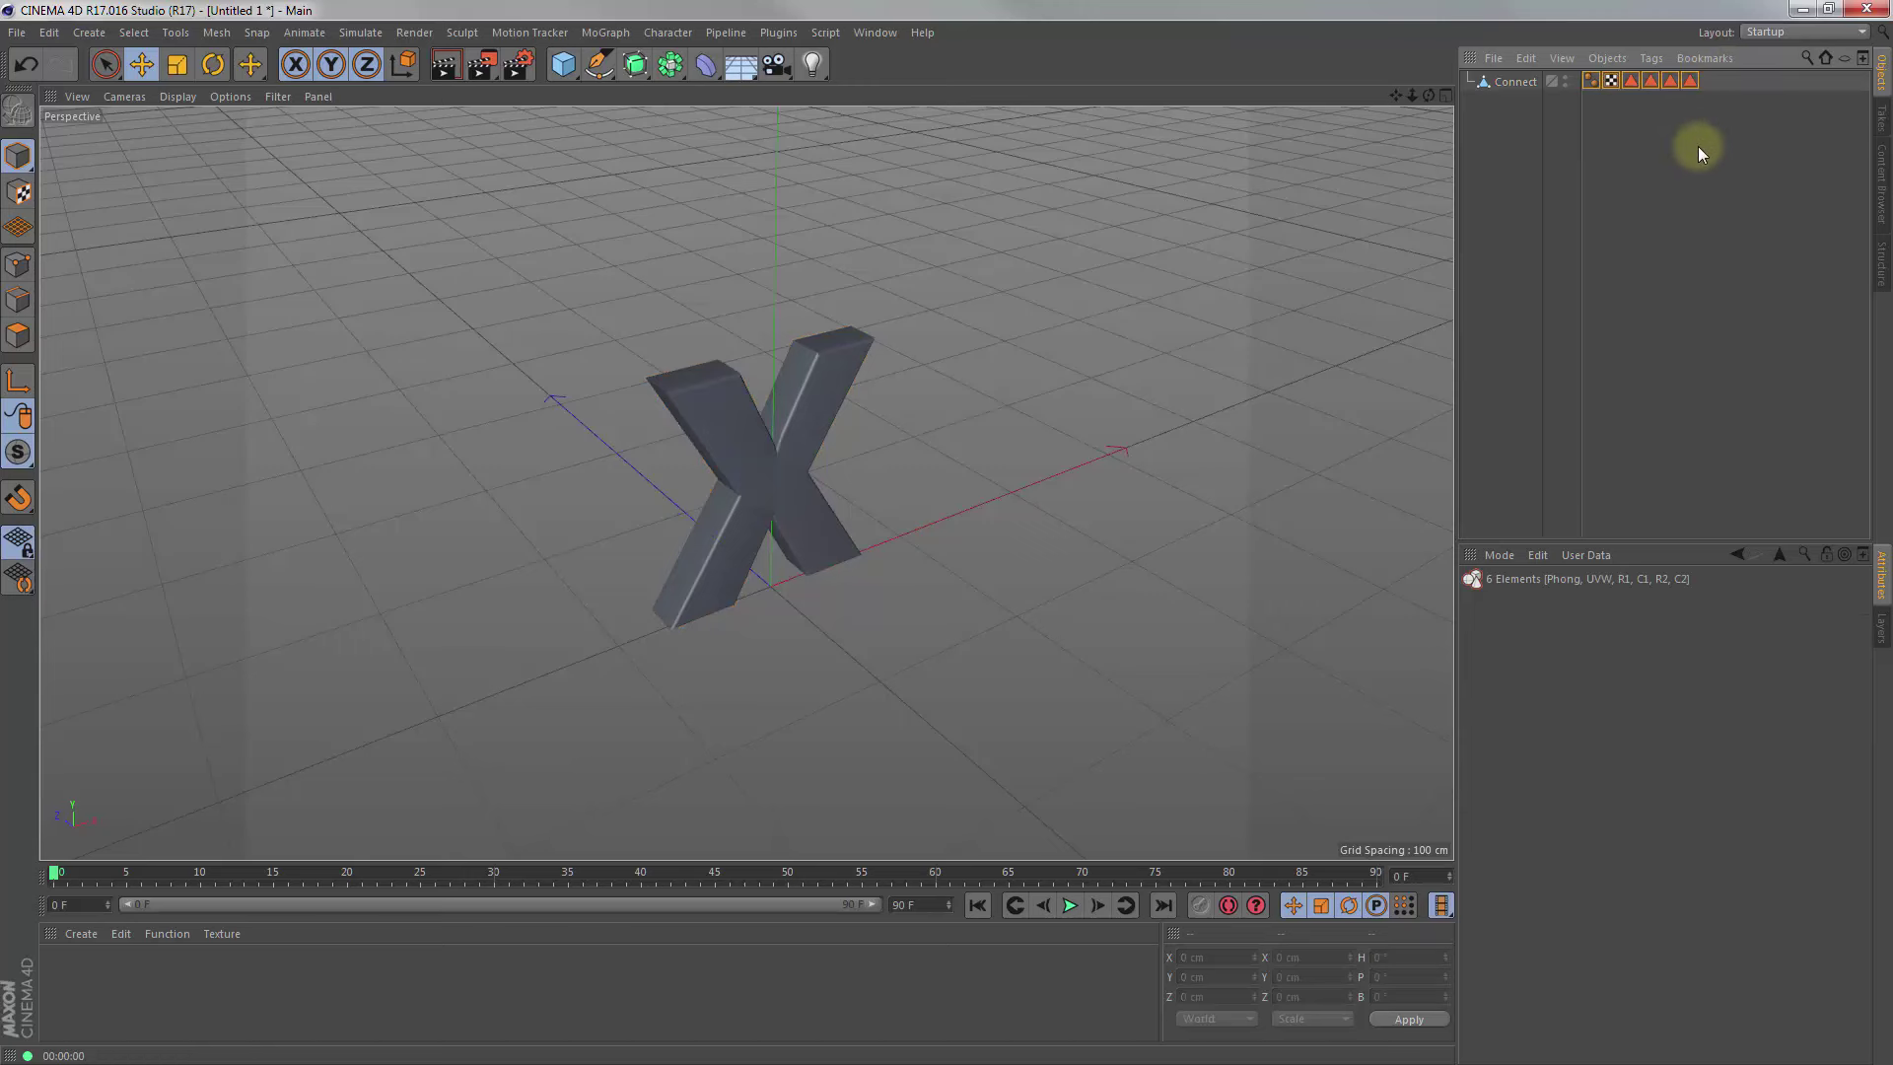
key("Delete")
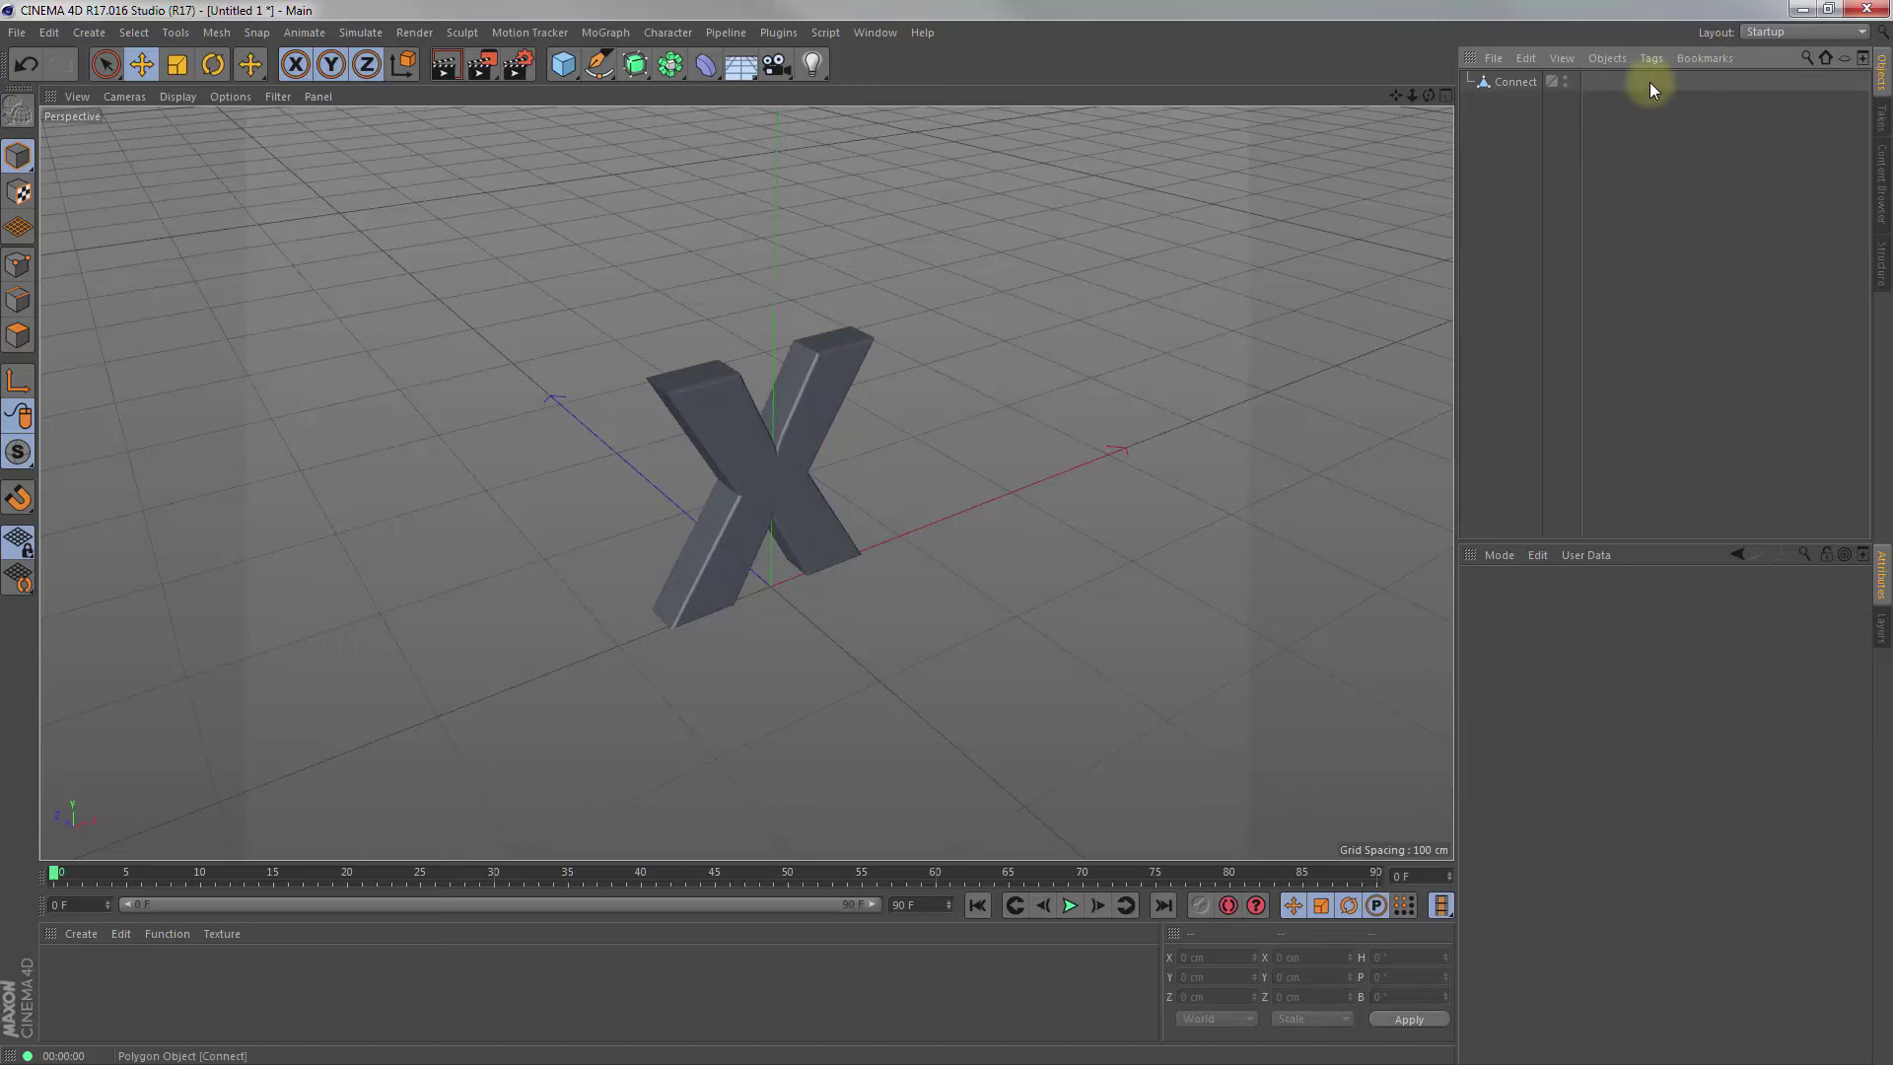
left_click_drag(1412, 94, 941, 536)
left_click_drag(1429, 95, 945, 532)
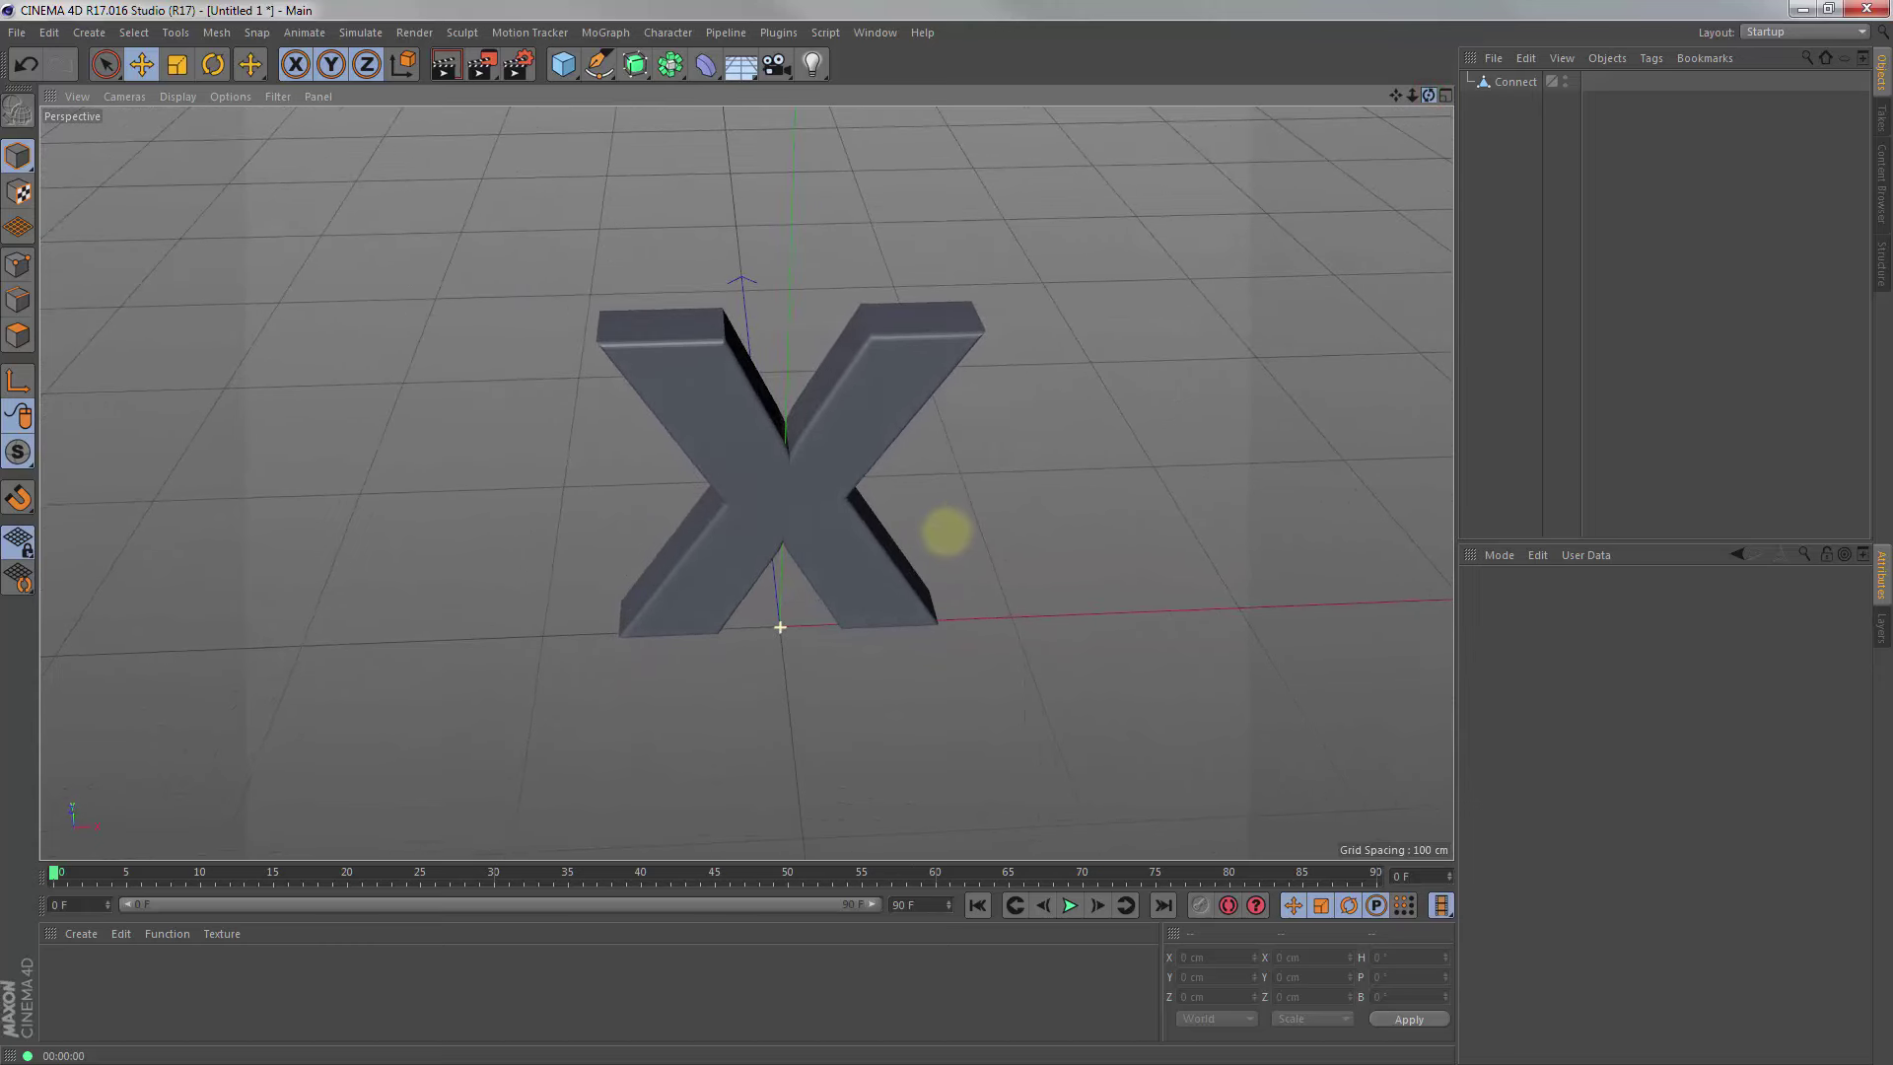
left_click(1504, 82)
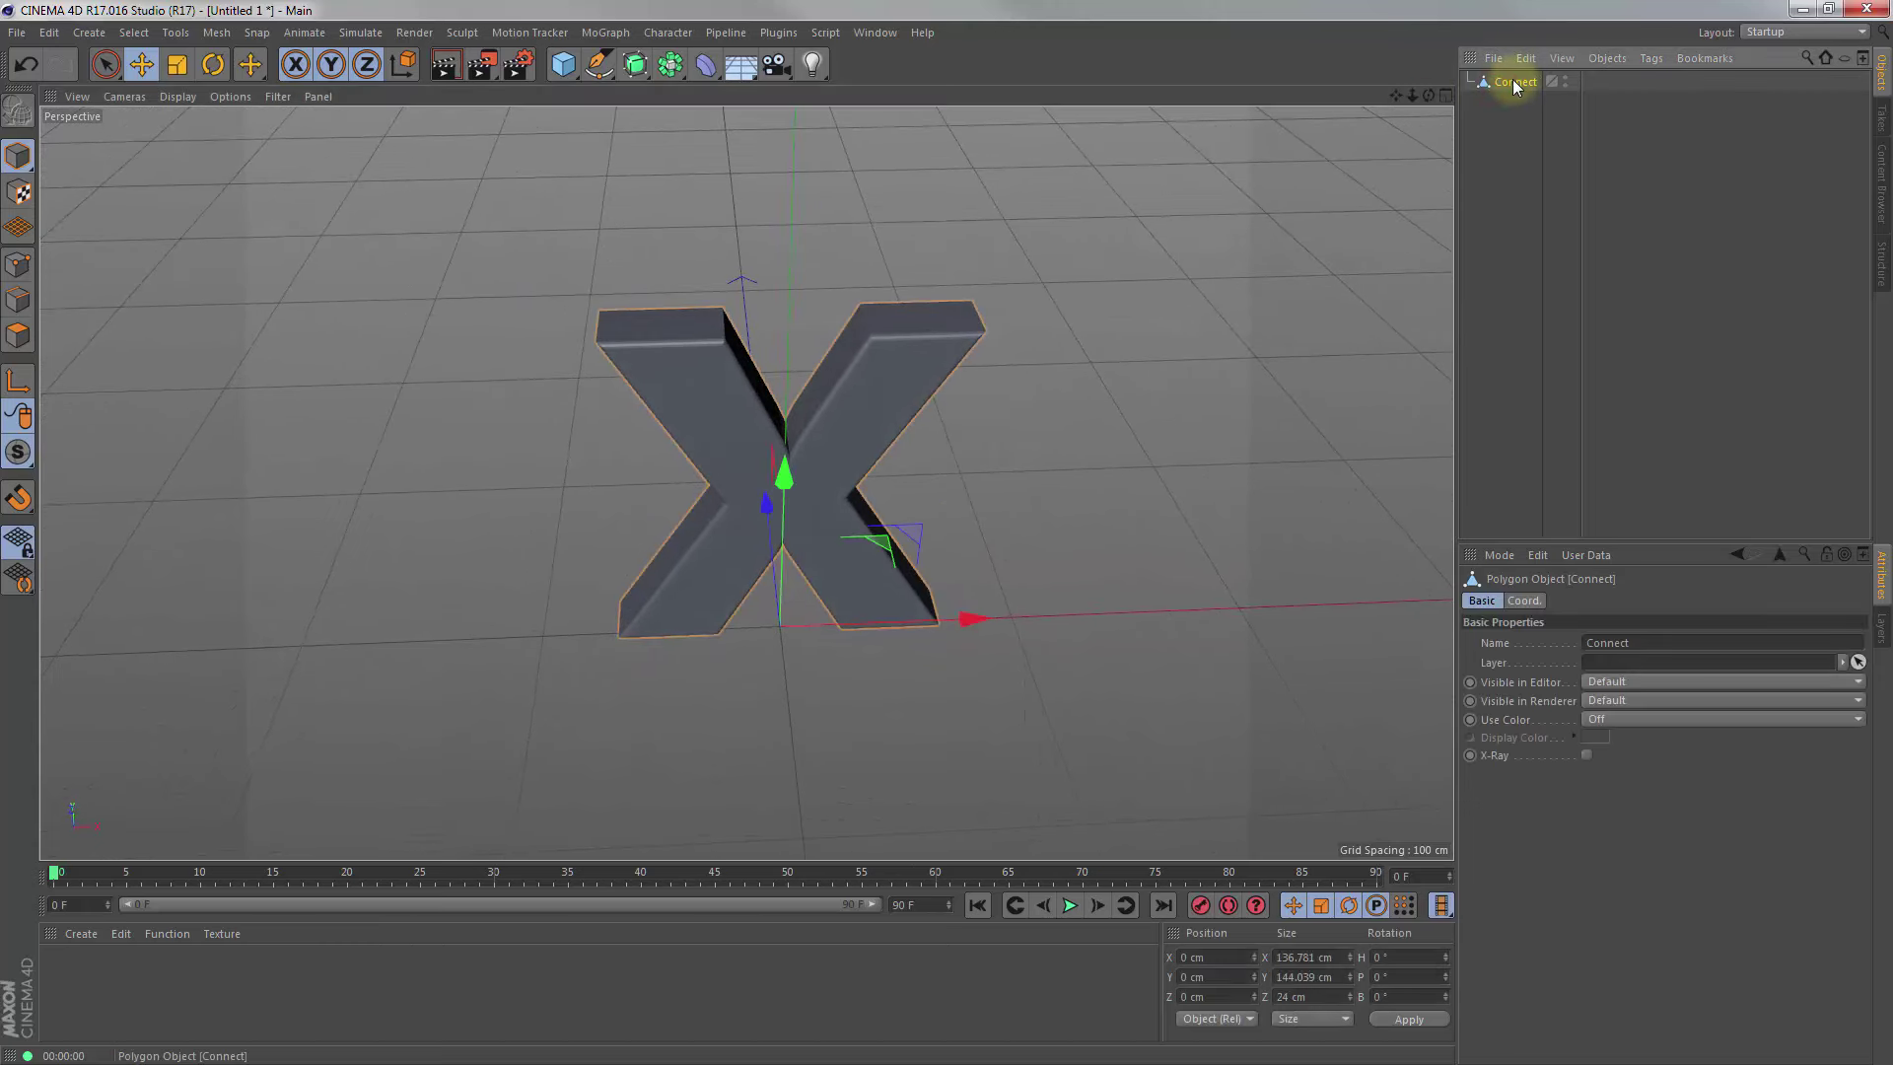
In Polygon mode, delete the top faces of both upper arms of the X
left_click(23, 336)
left_click(23, 336)
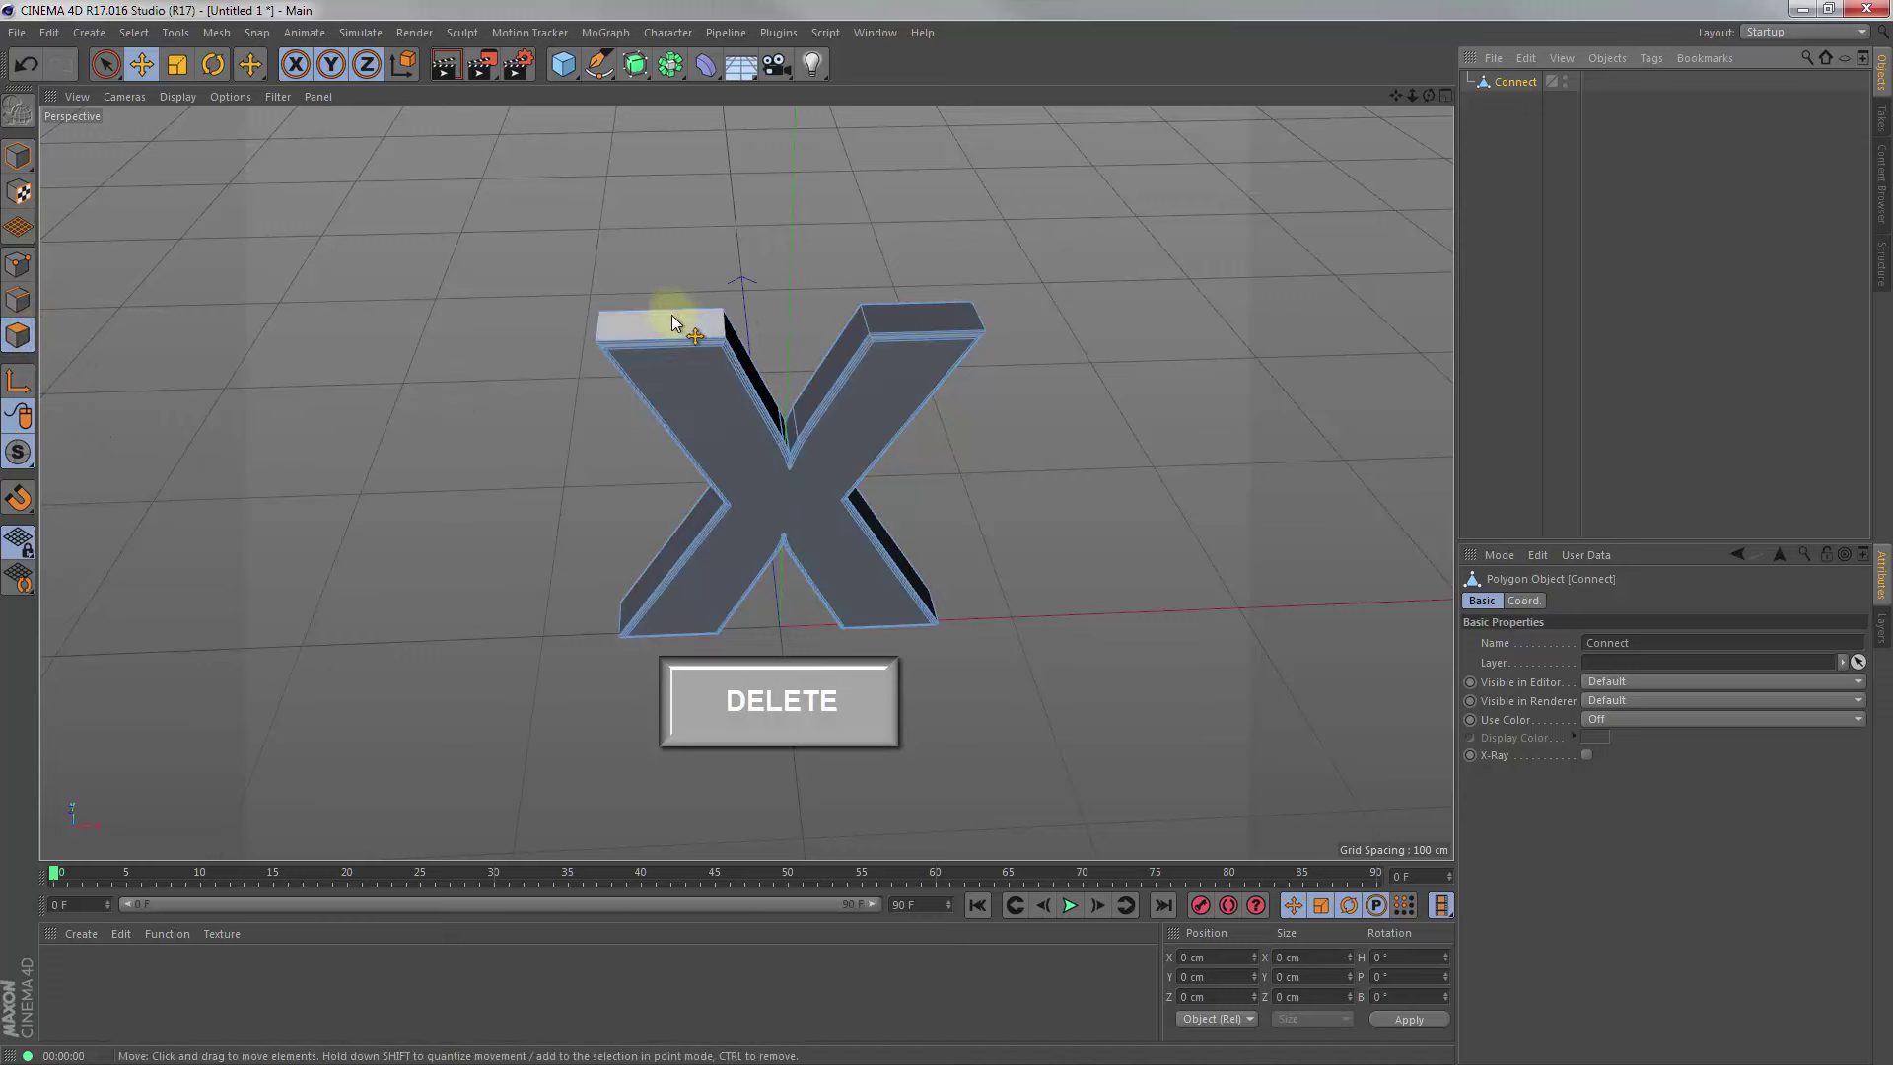
key("Delete")
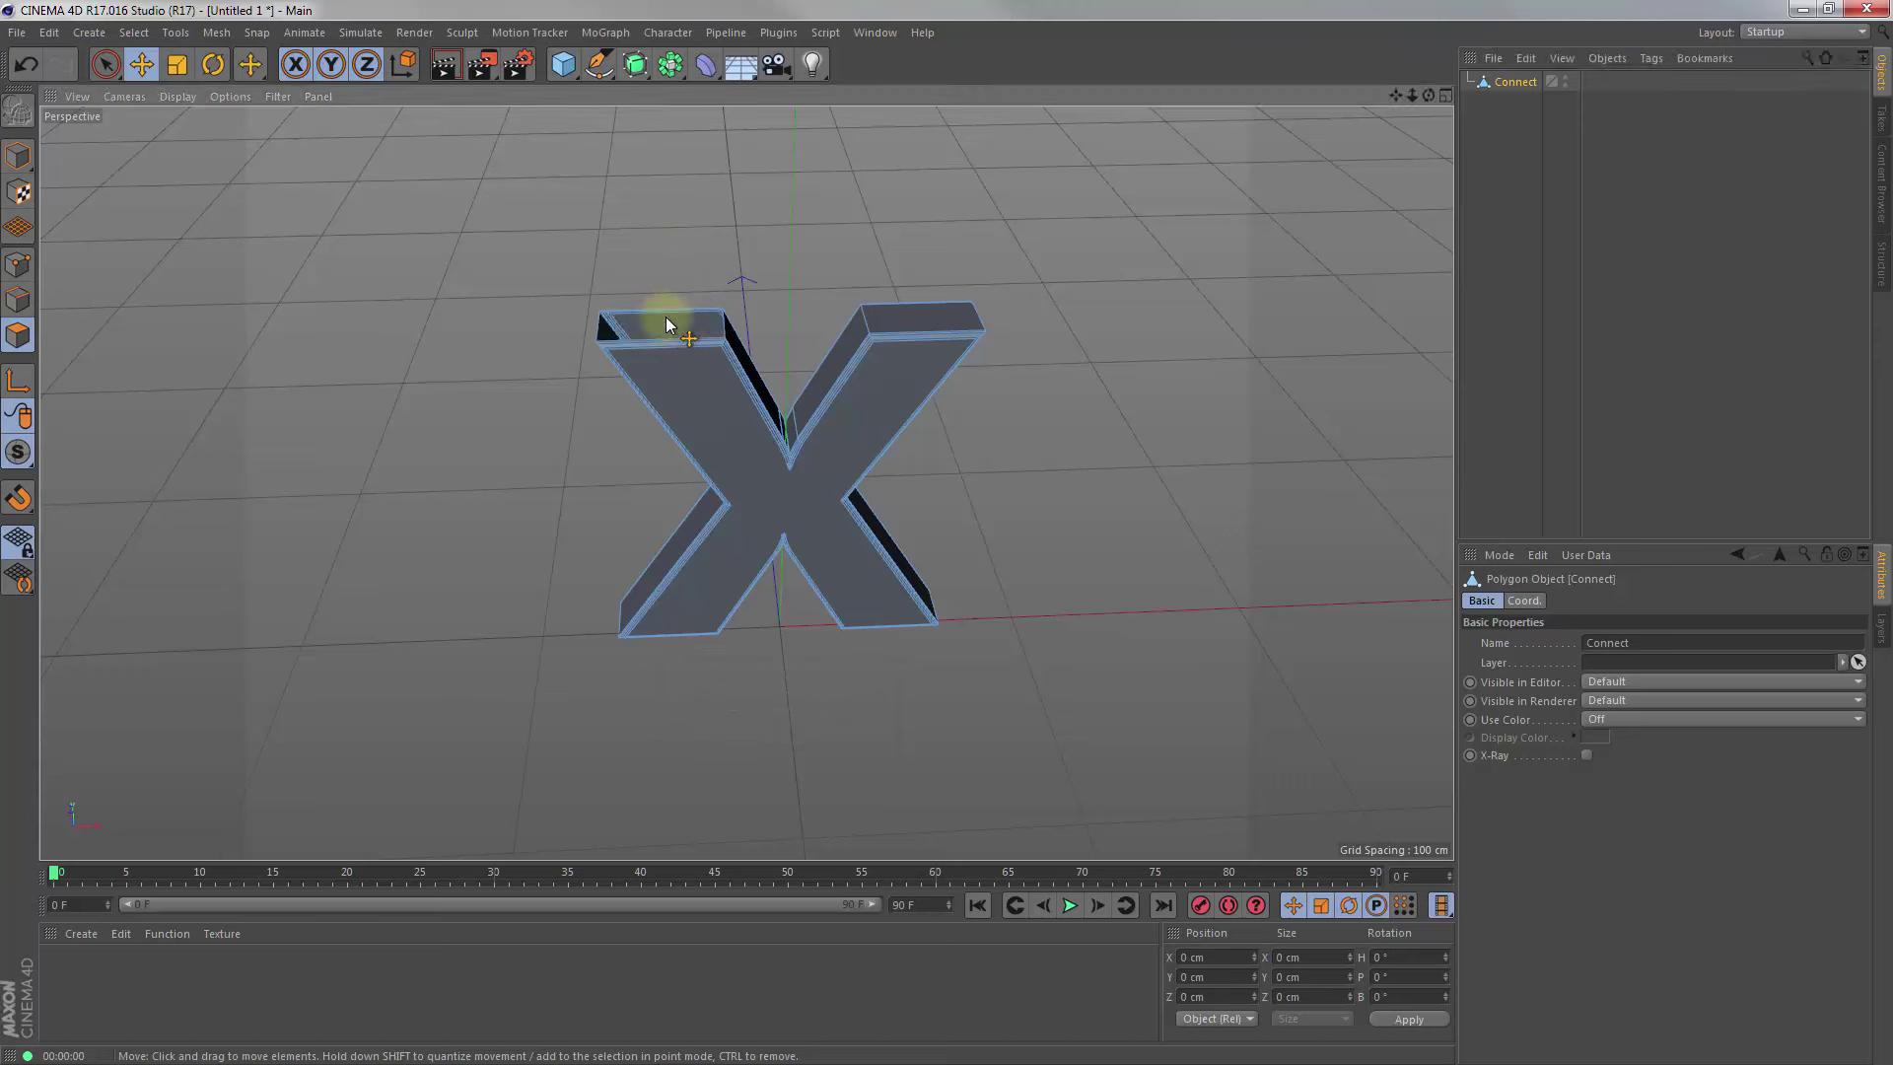
left_click(929, 321)
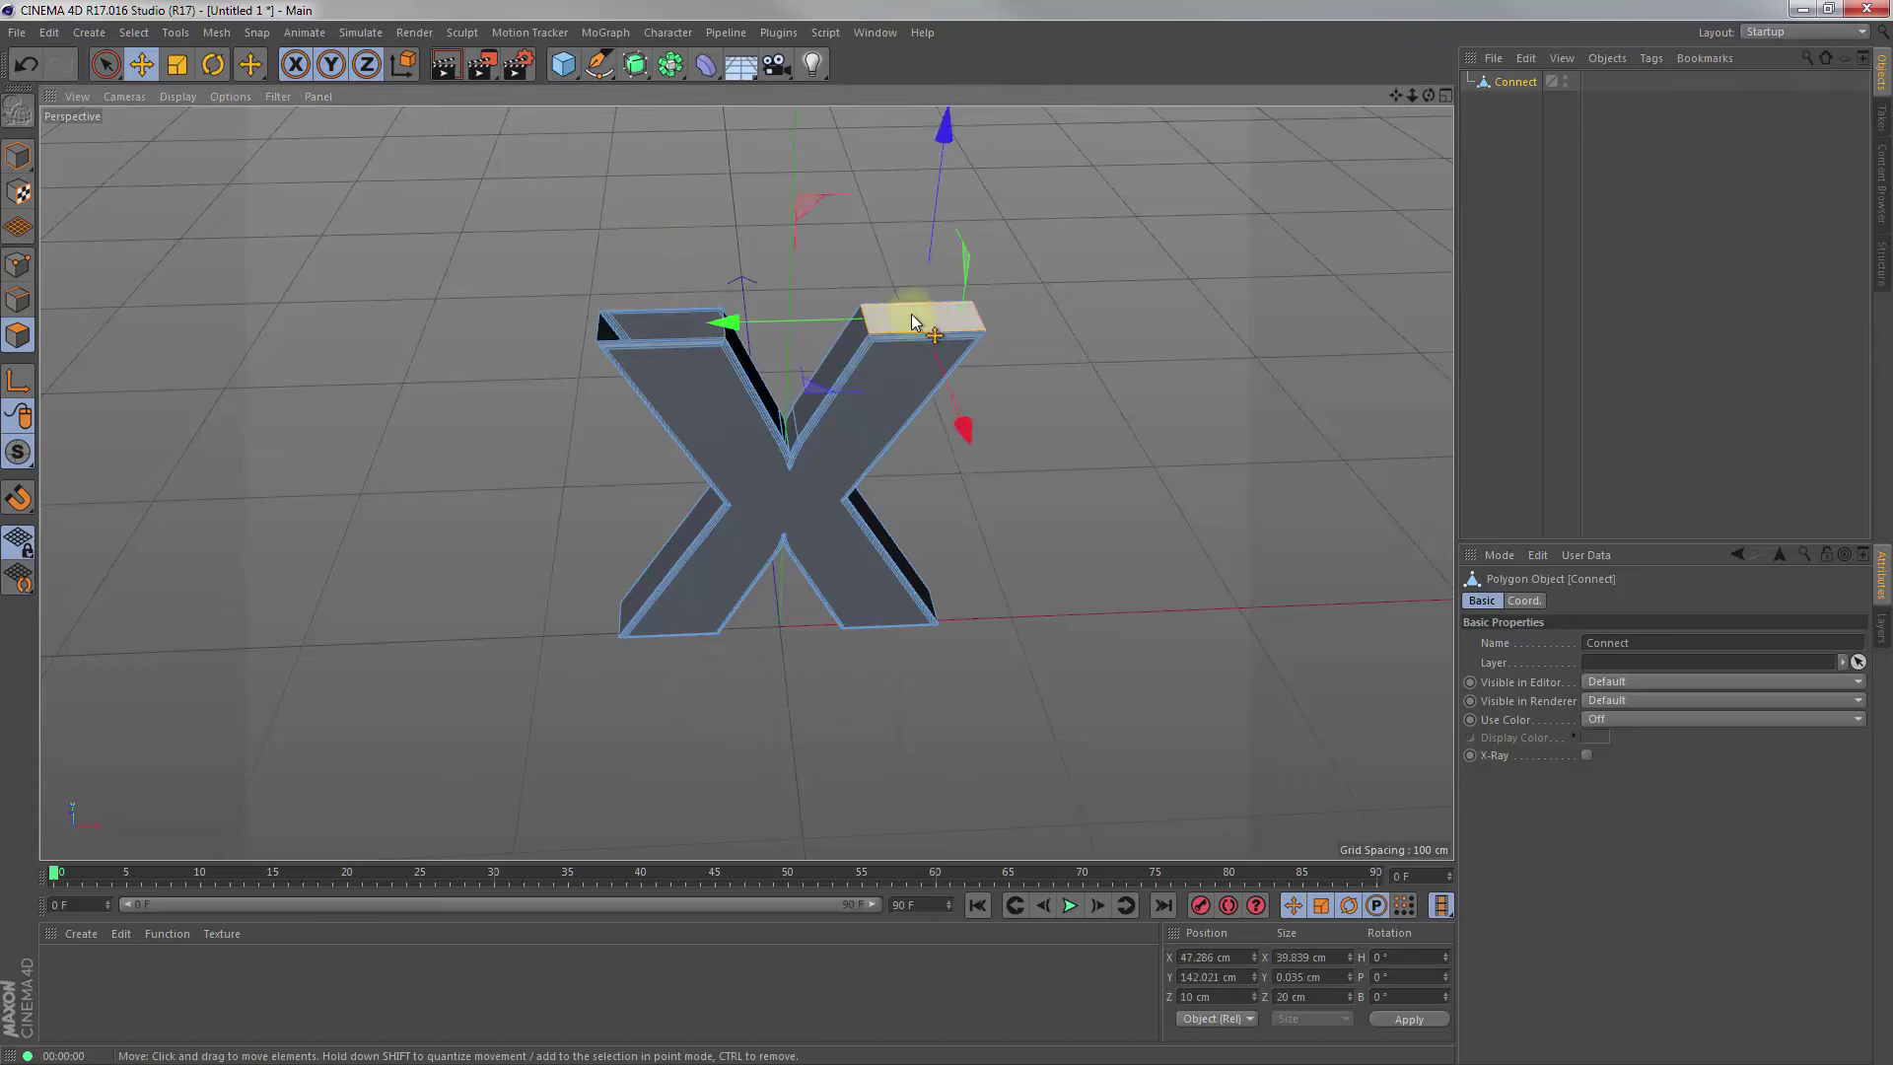
key("Delete")
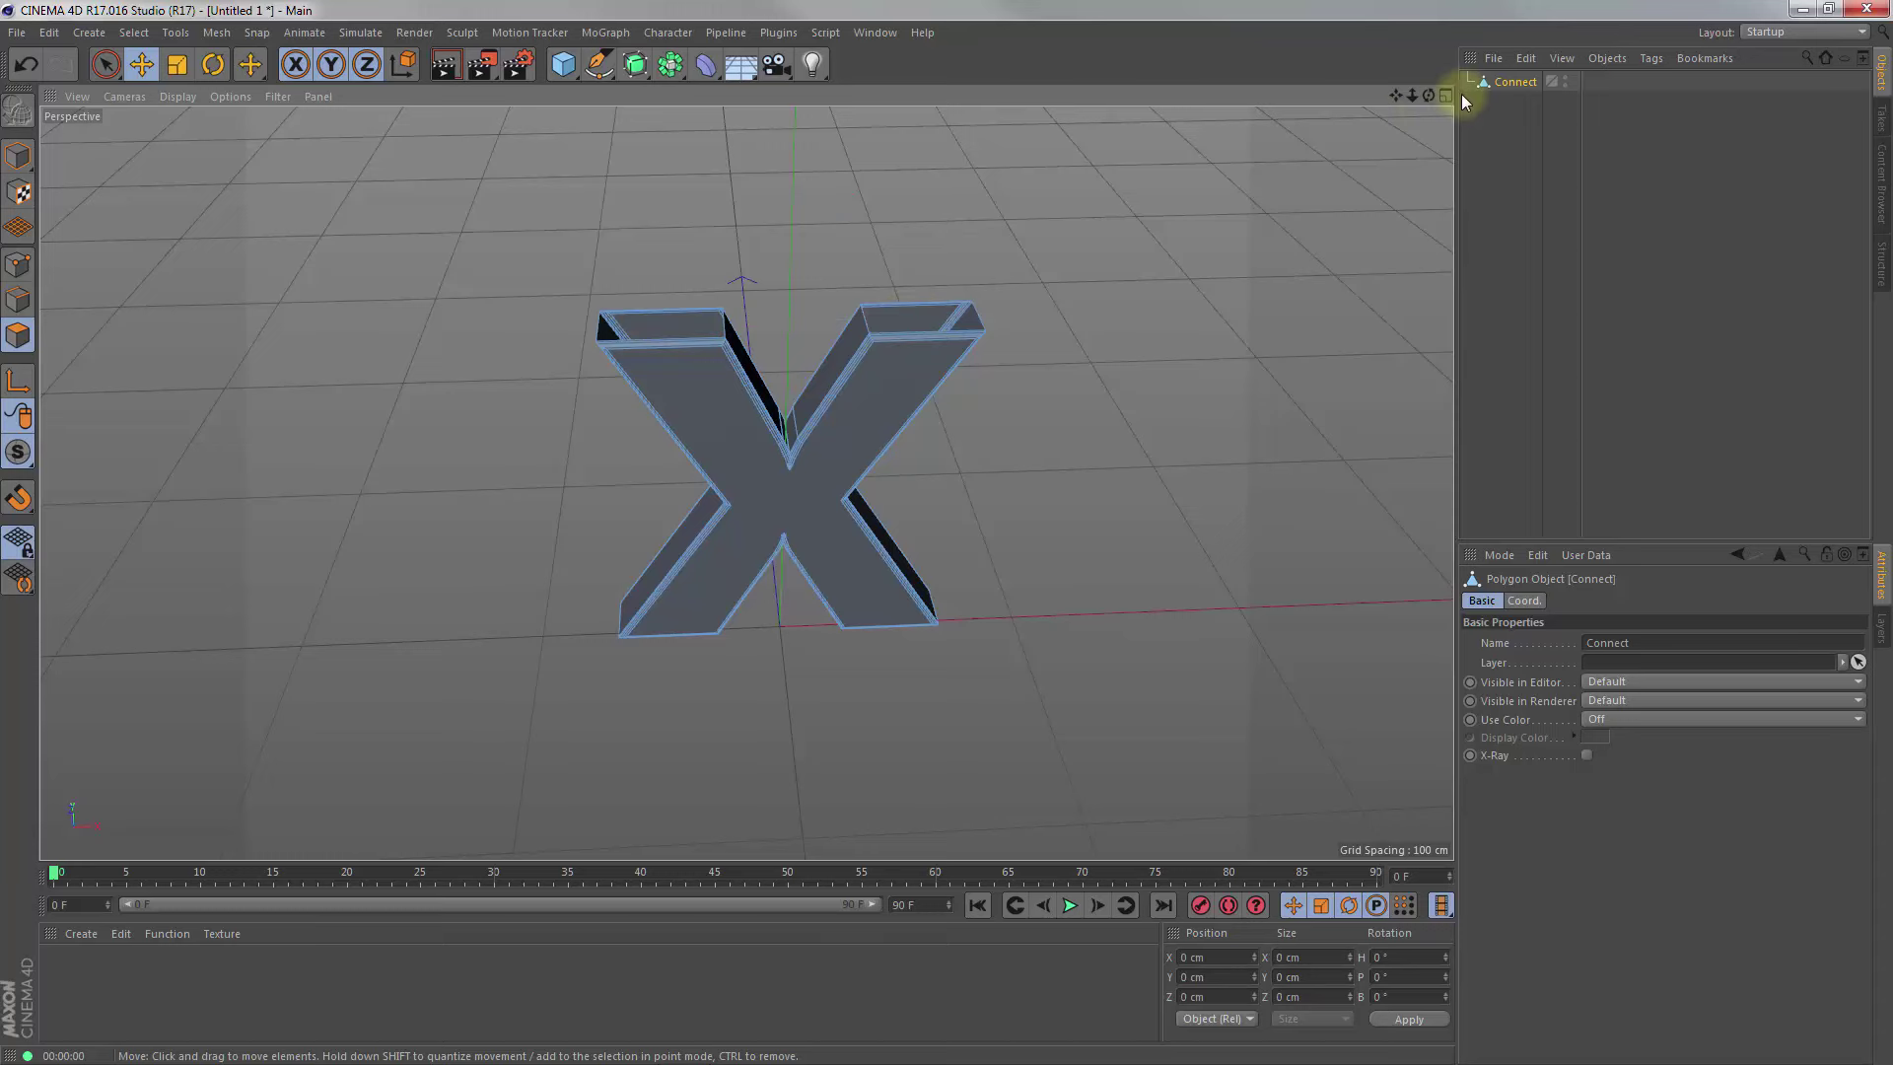
Orbit, zoom and pan around the X to inspect the opened arms
left_click_drag(1429, 96, 944, 533)
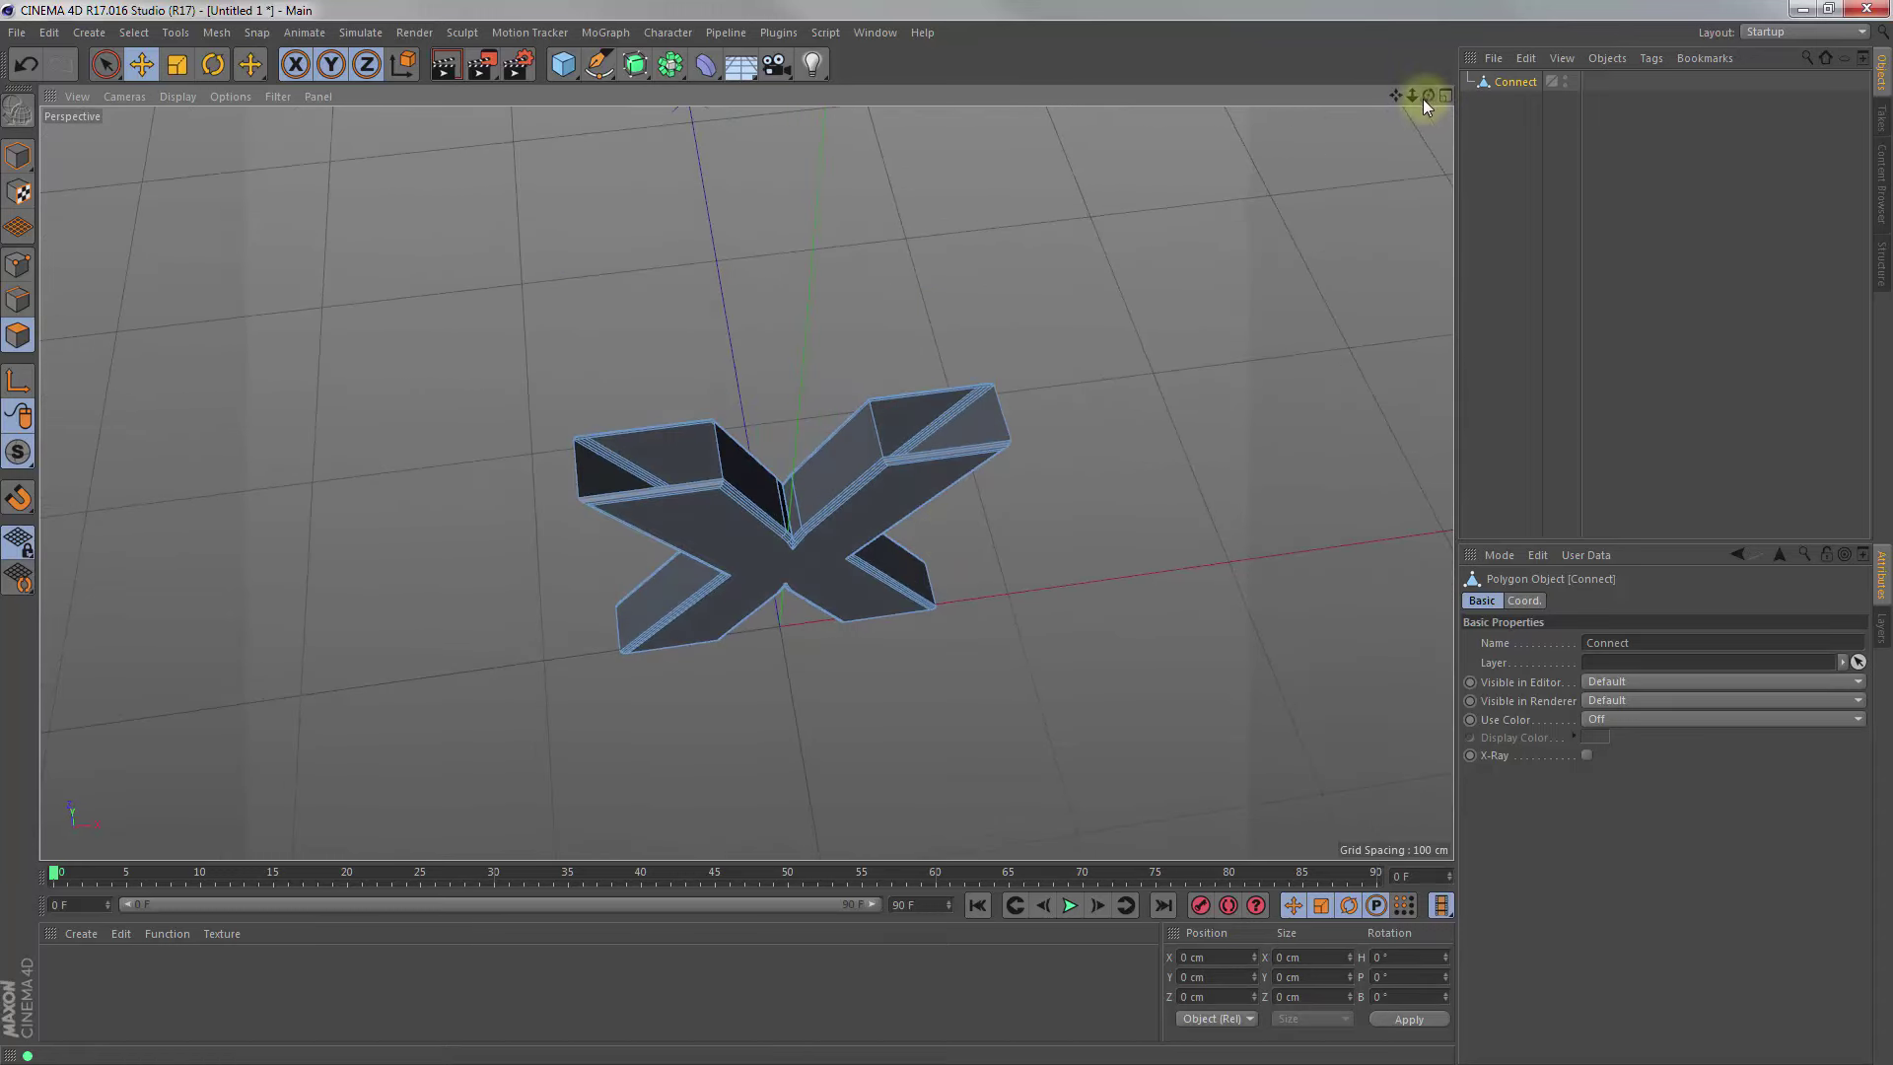
left_click_drag(1412, 95, 947, 538)
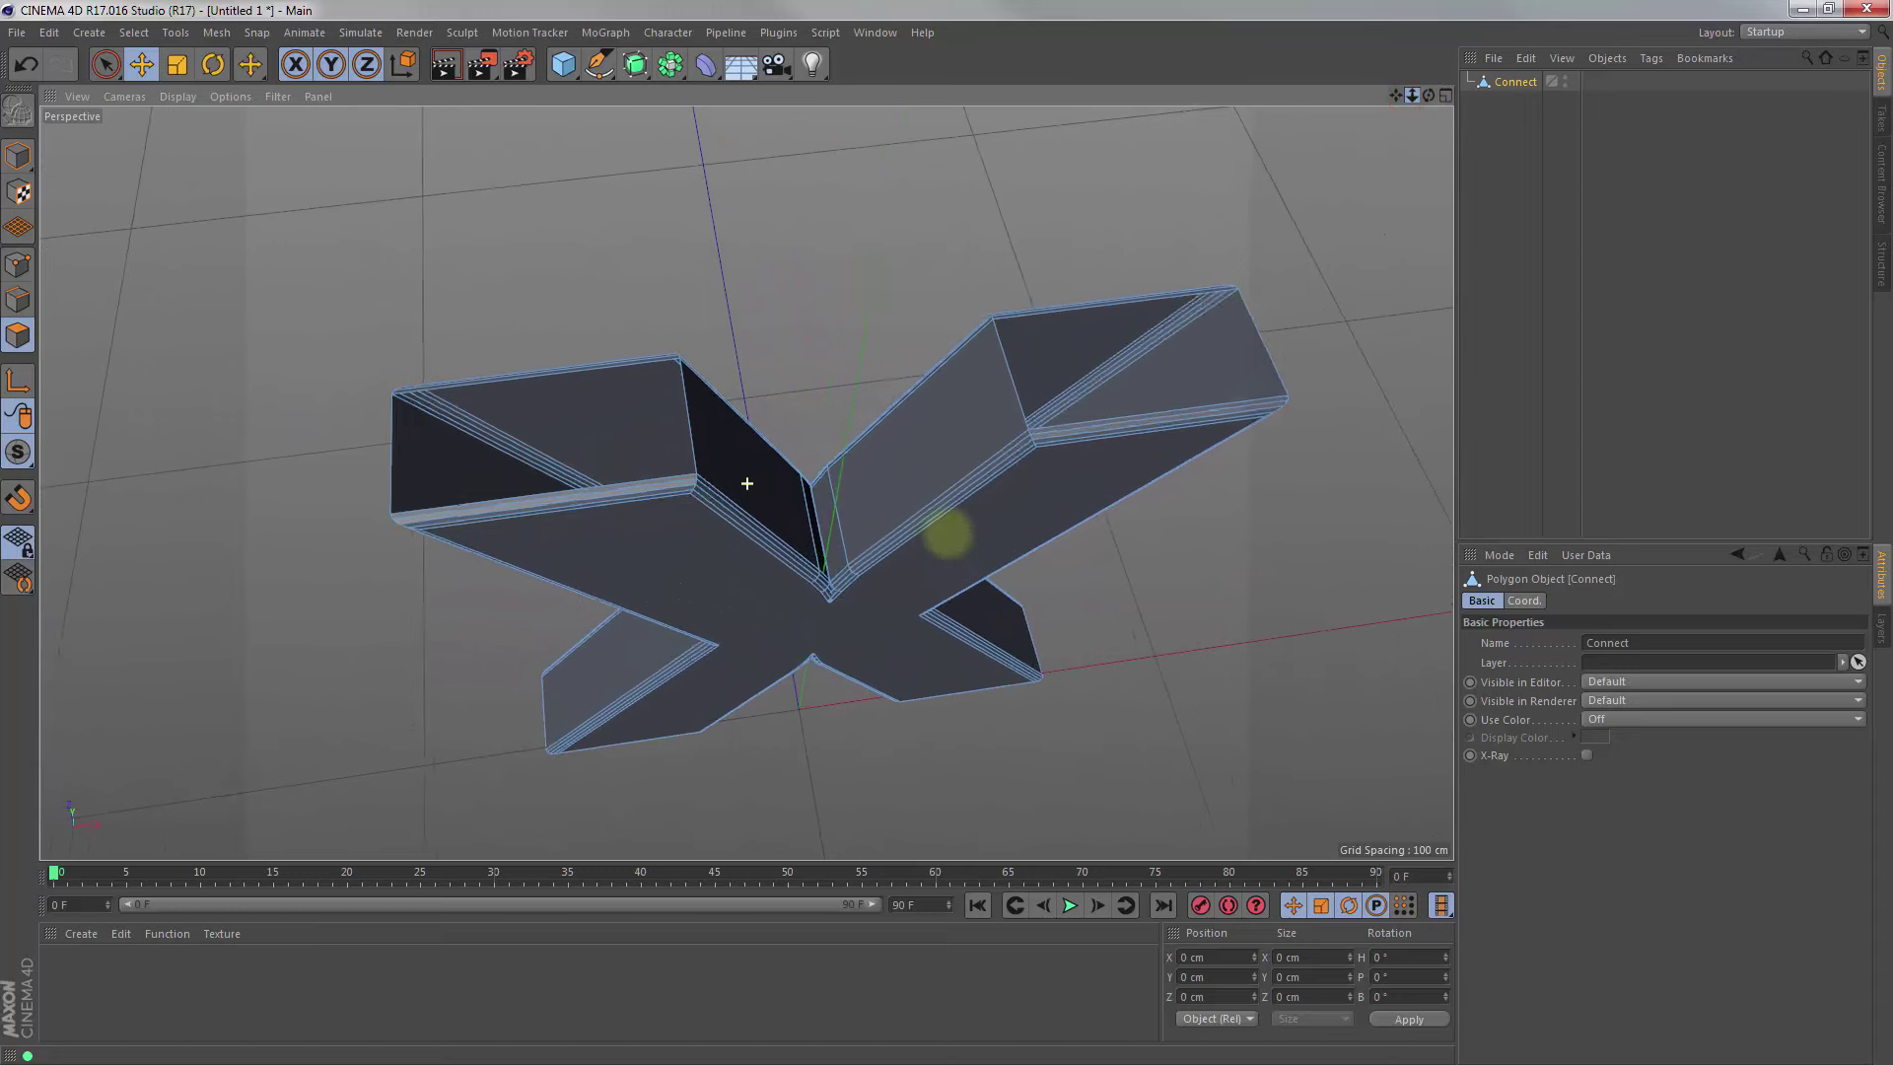
left_click_drag(1429, 95, 945, 533)
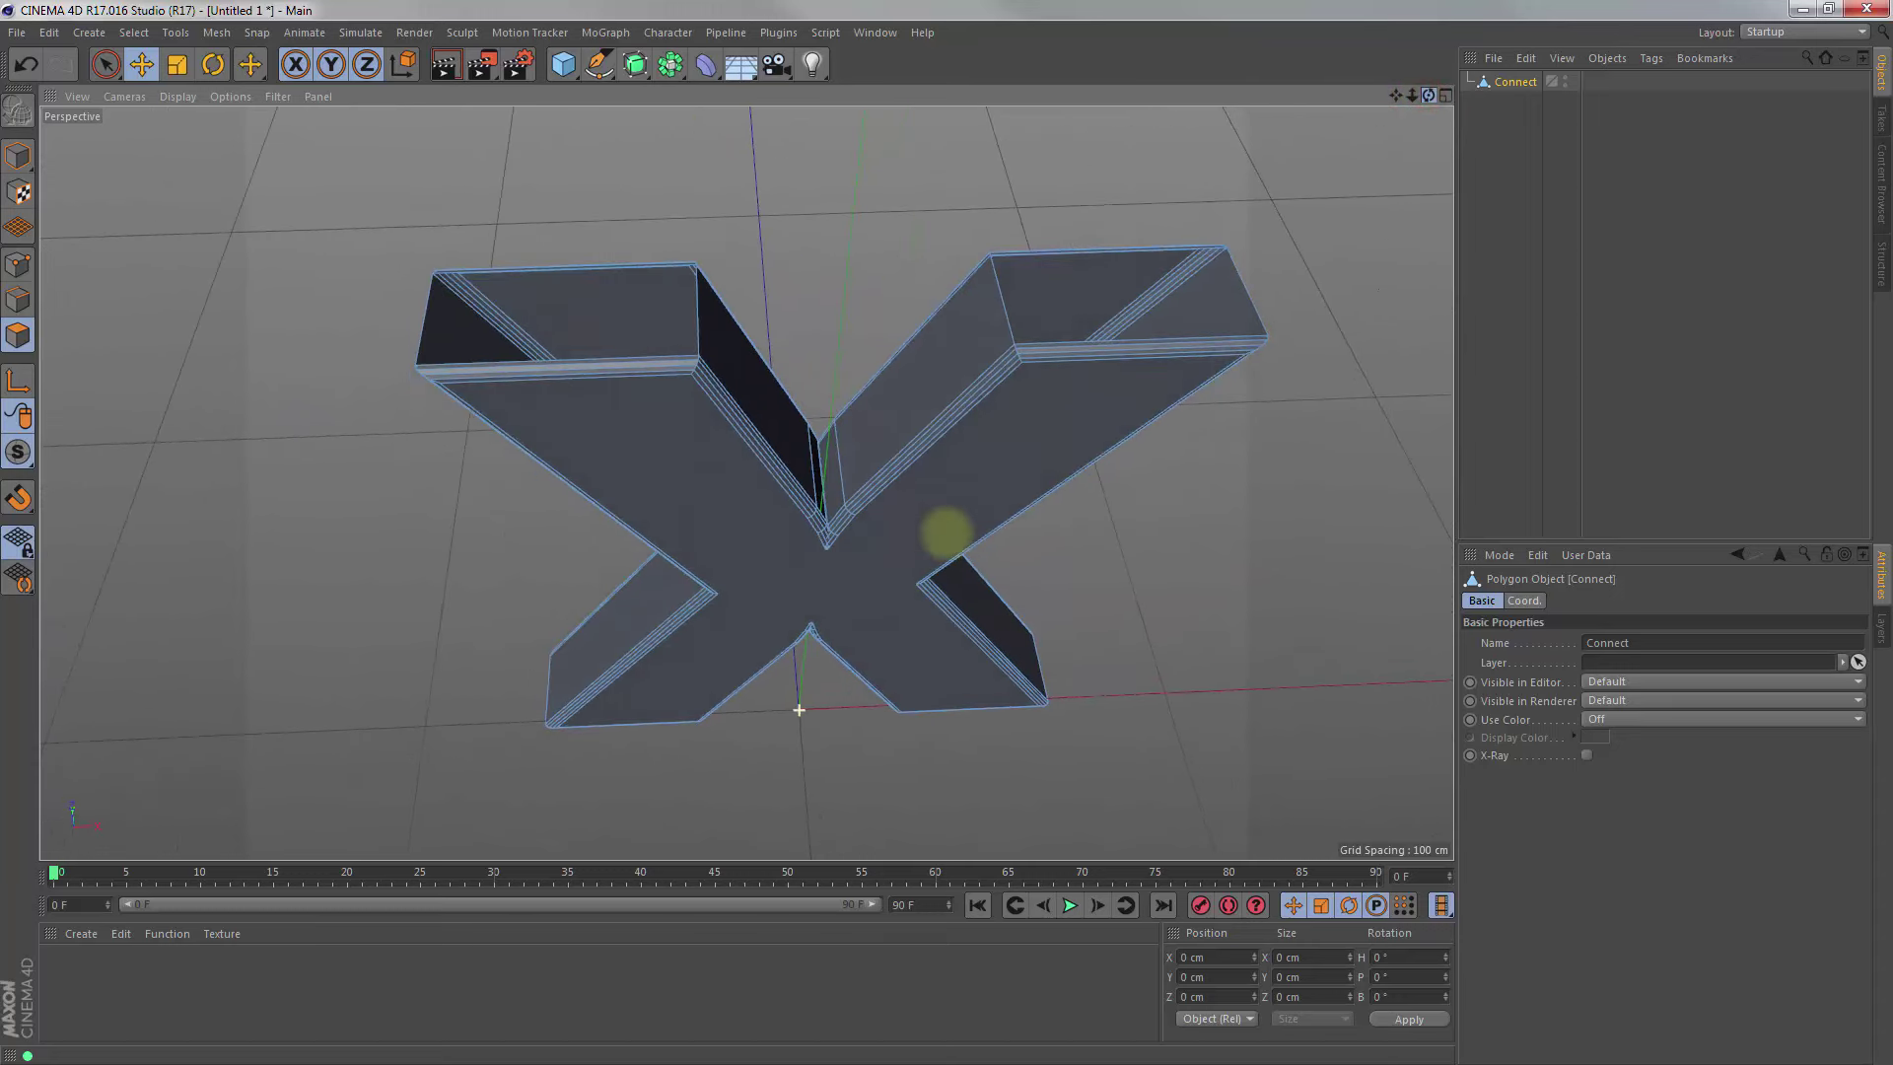
left_click_drag(1412, 96, 946, 538)
left_click_drag(1397, 96, 938, 533)
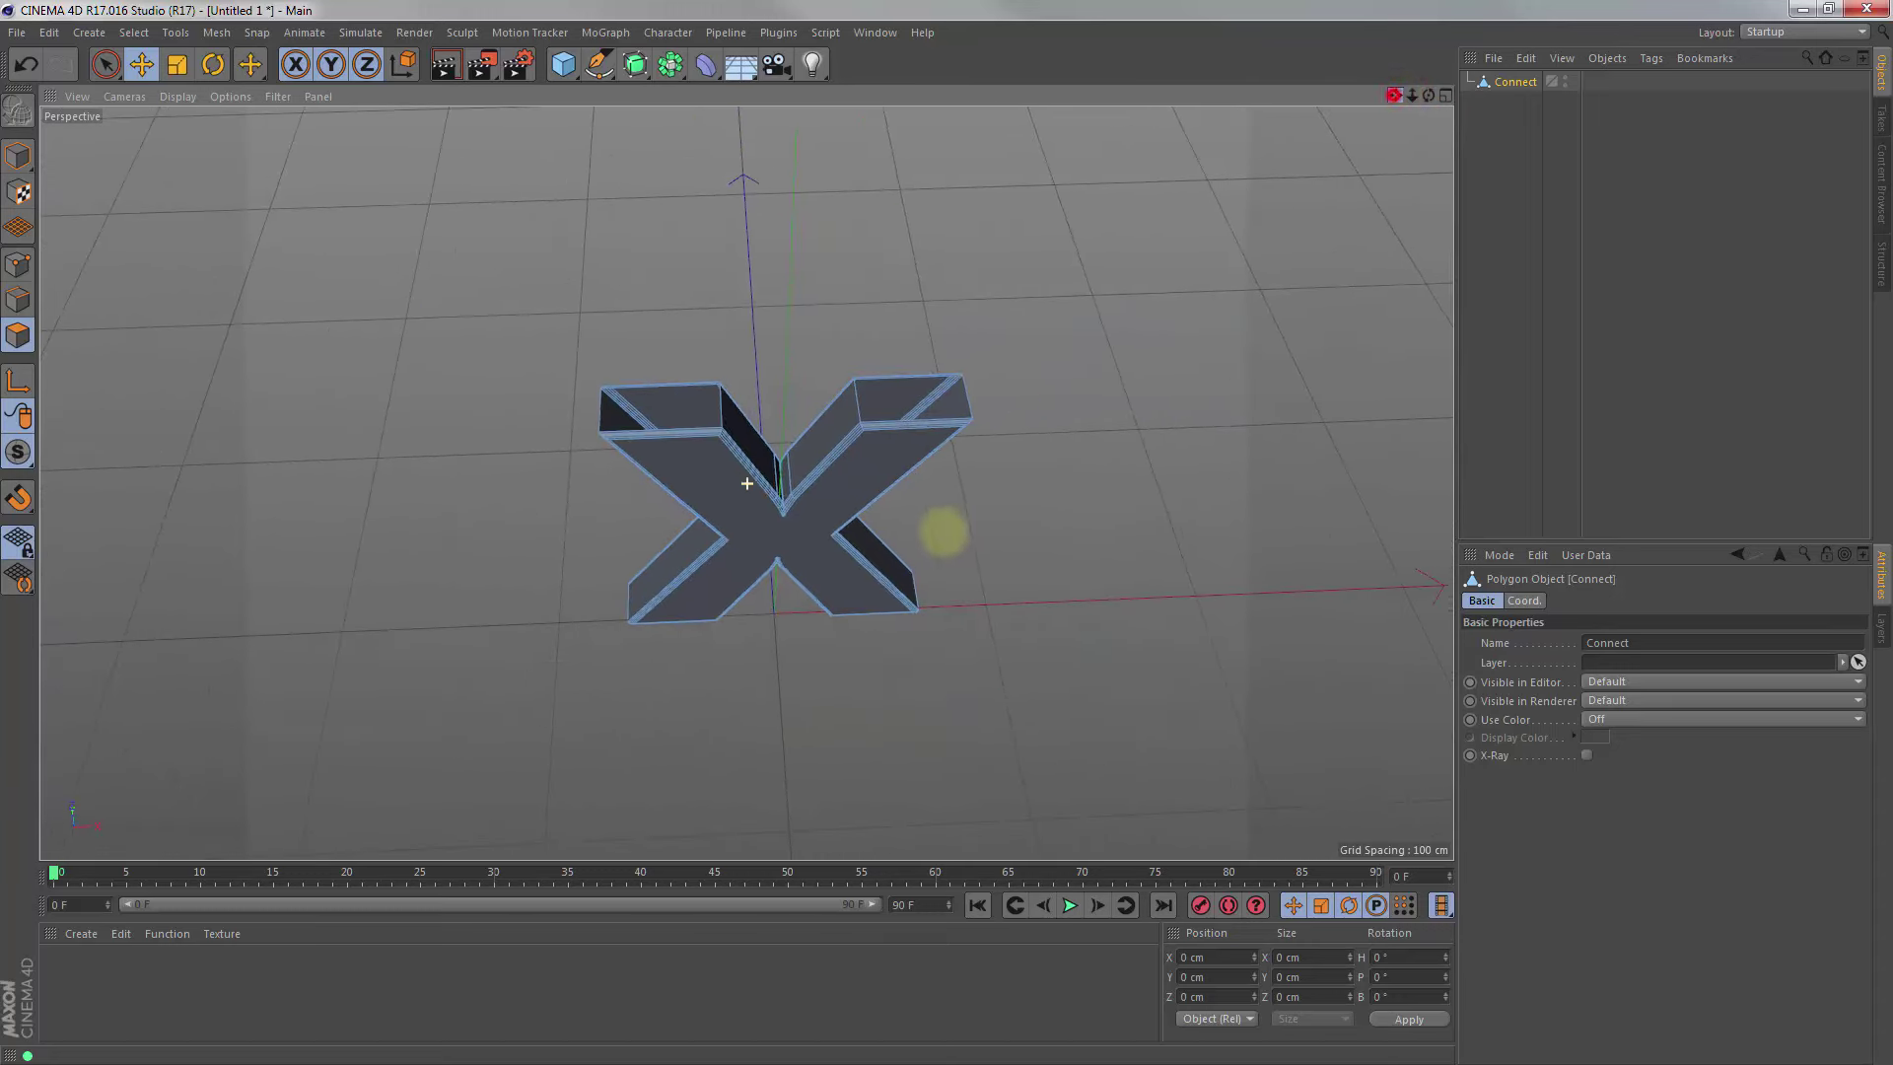
left_click_drag(1429, 95, 947, 537)
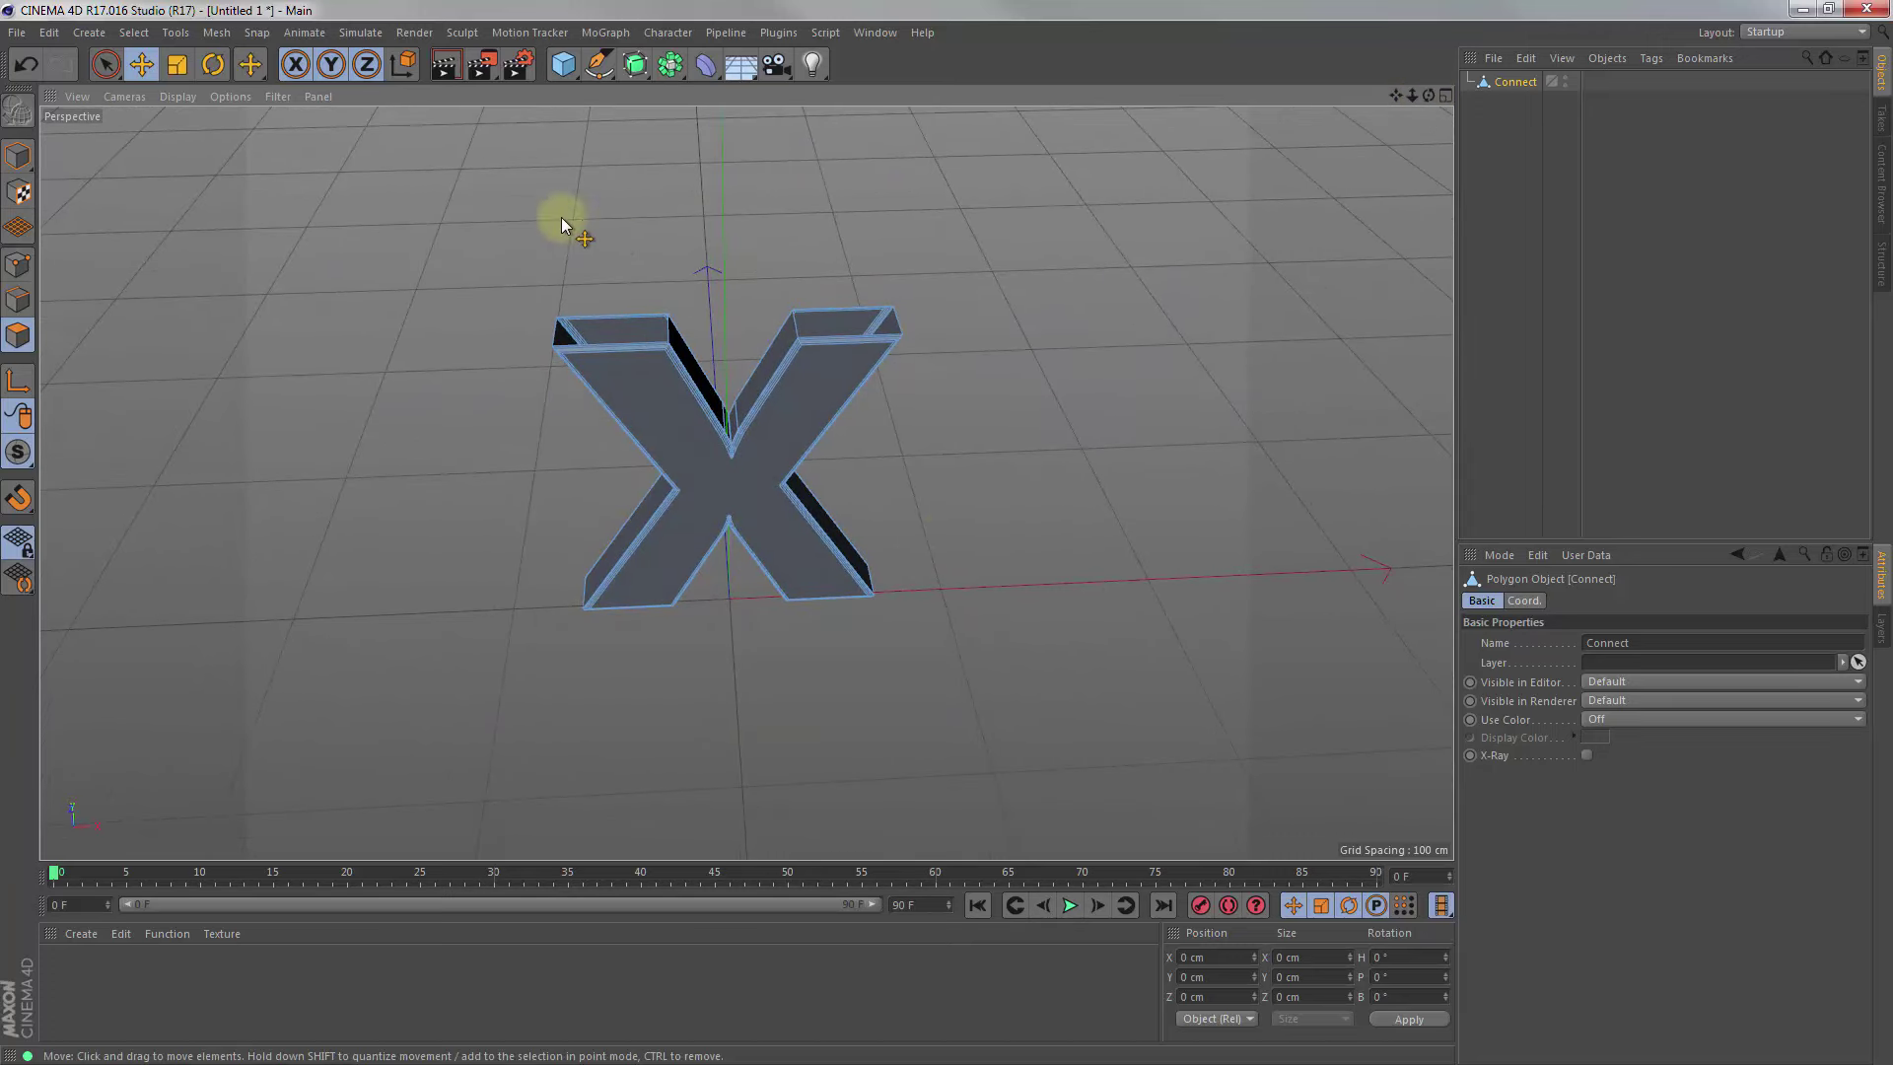
Add a particle Emitter from Simulate > Particles
left_click(365, 39)
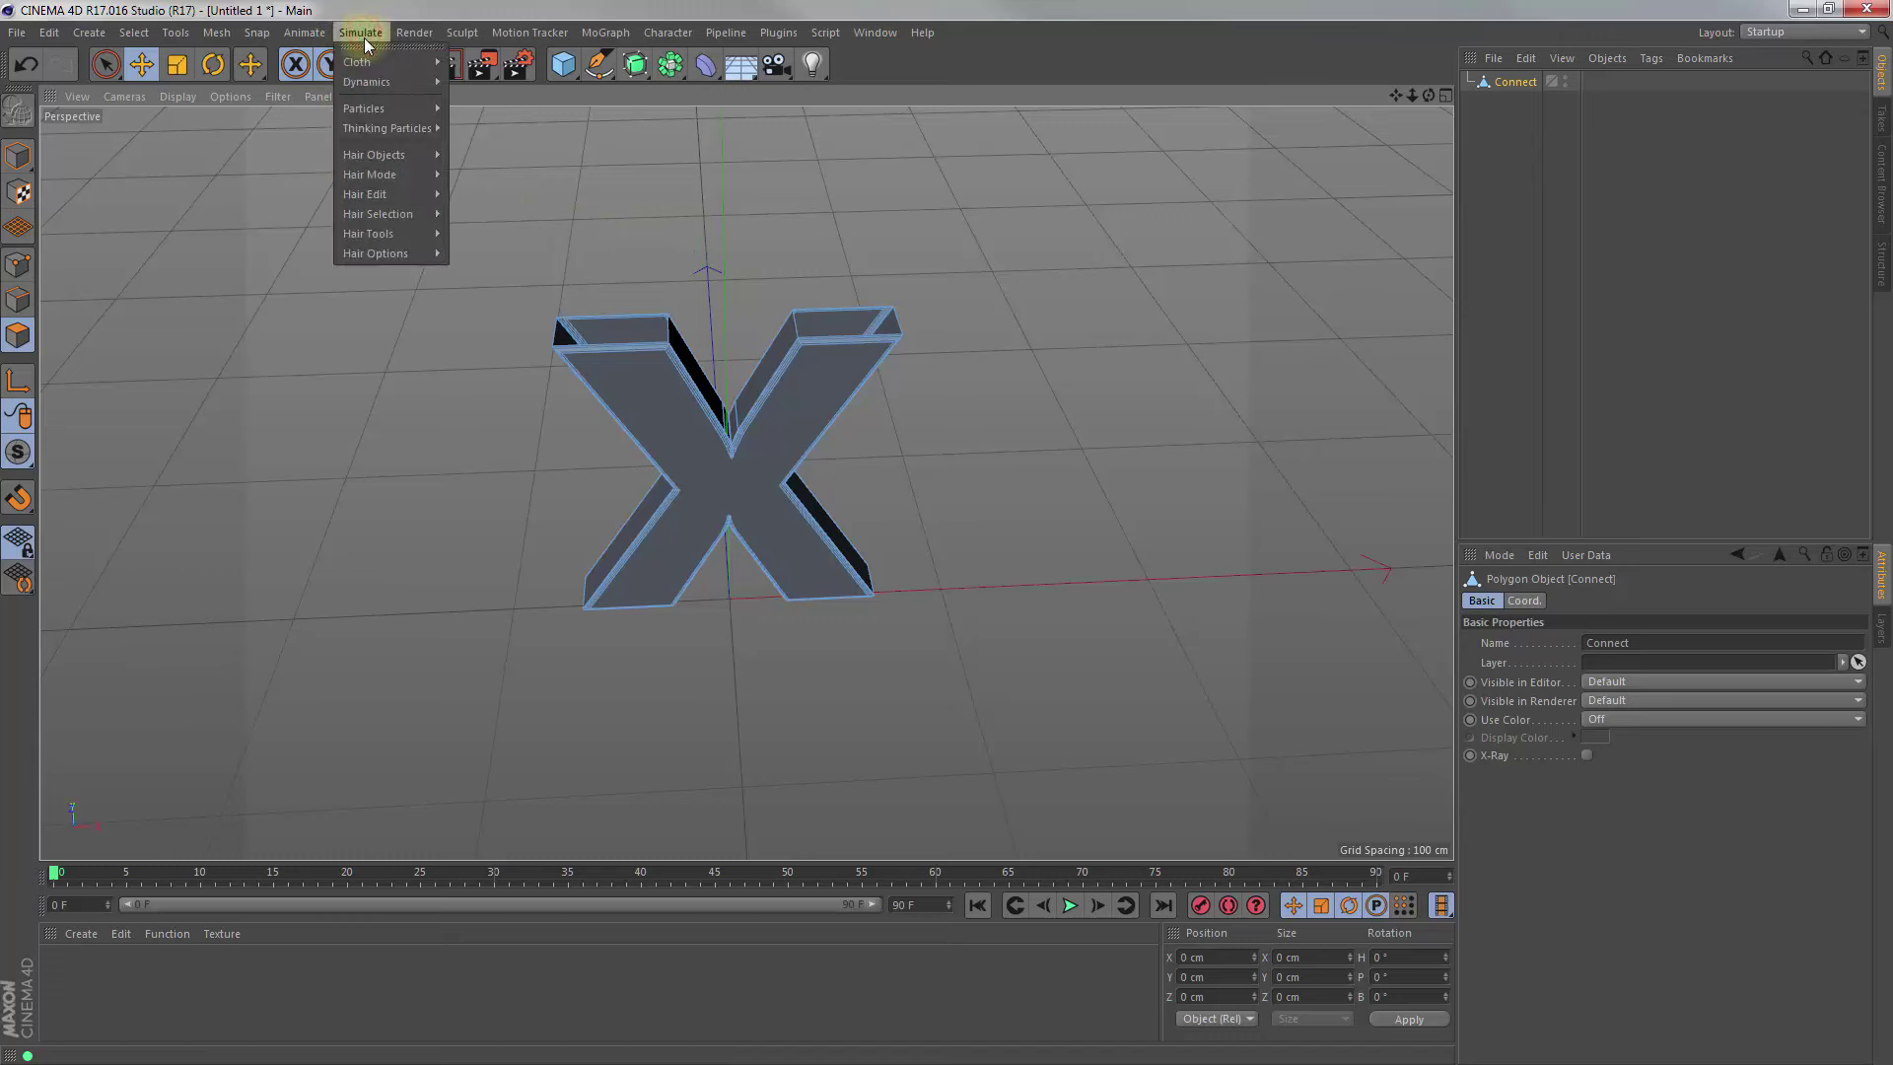
mouse_move(364, 108)
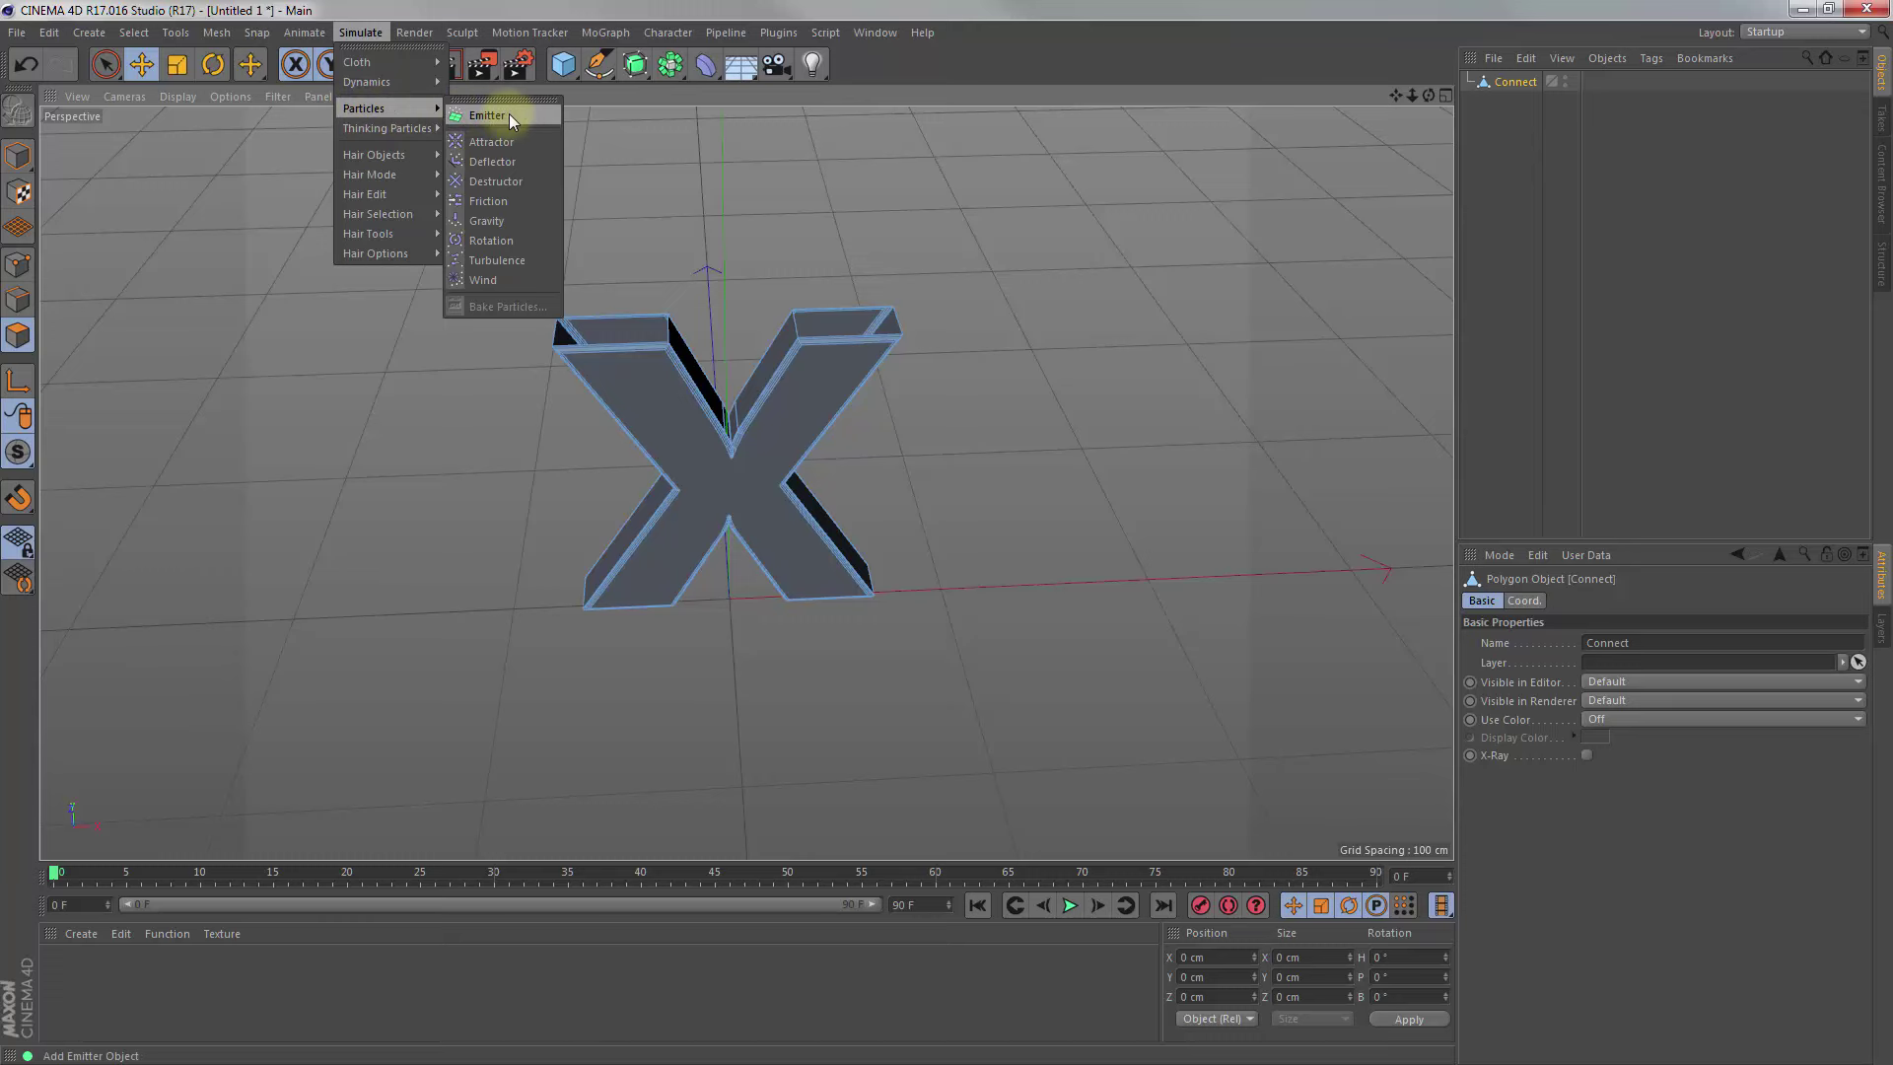
left_click(509, 115)
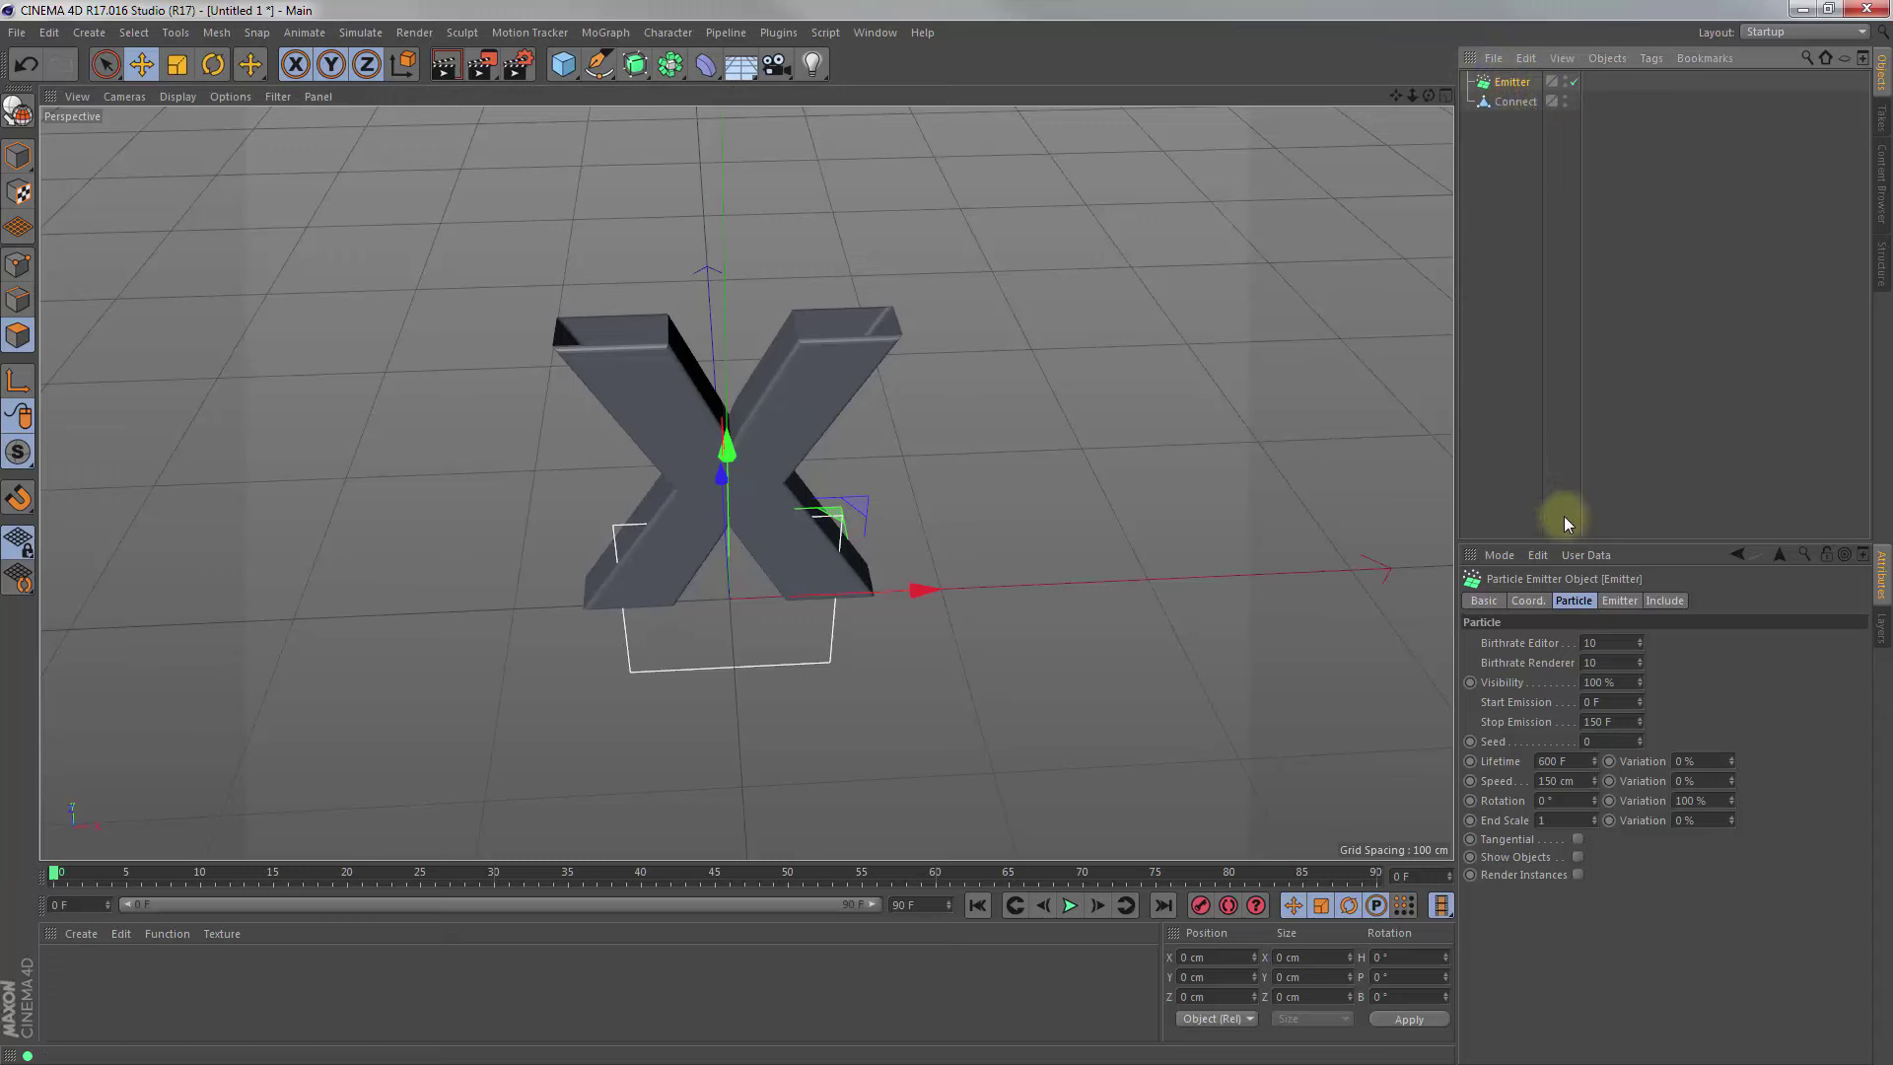
Set the emitter's X-Size and Y-Size to 5 cm each
left_click(1621, 603)
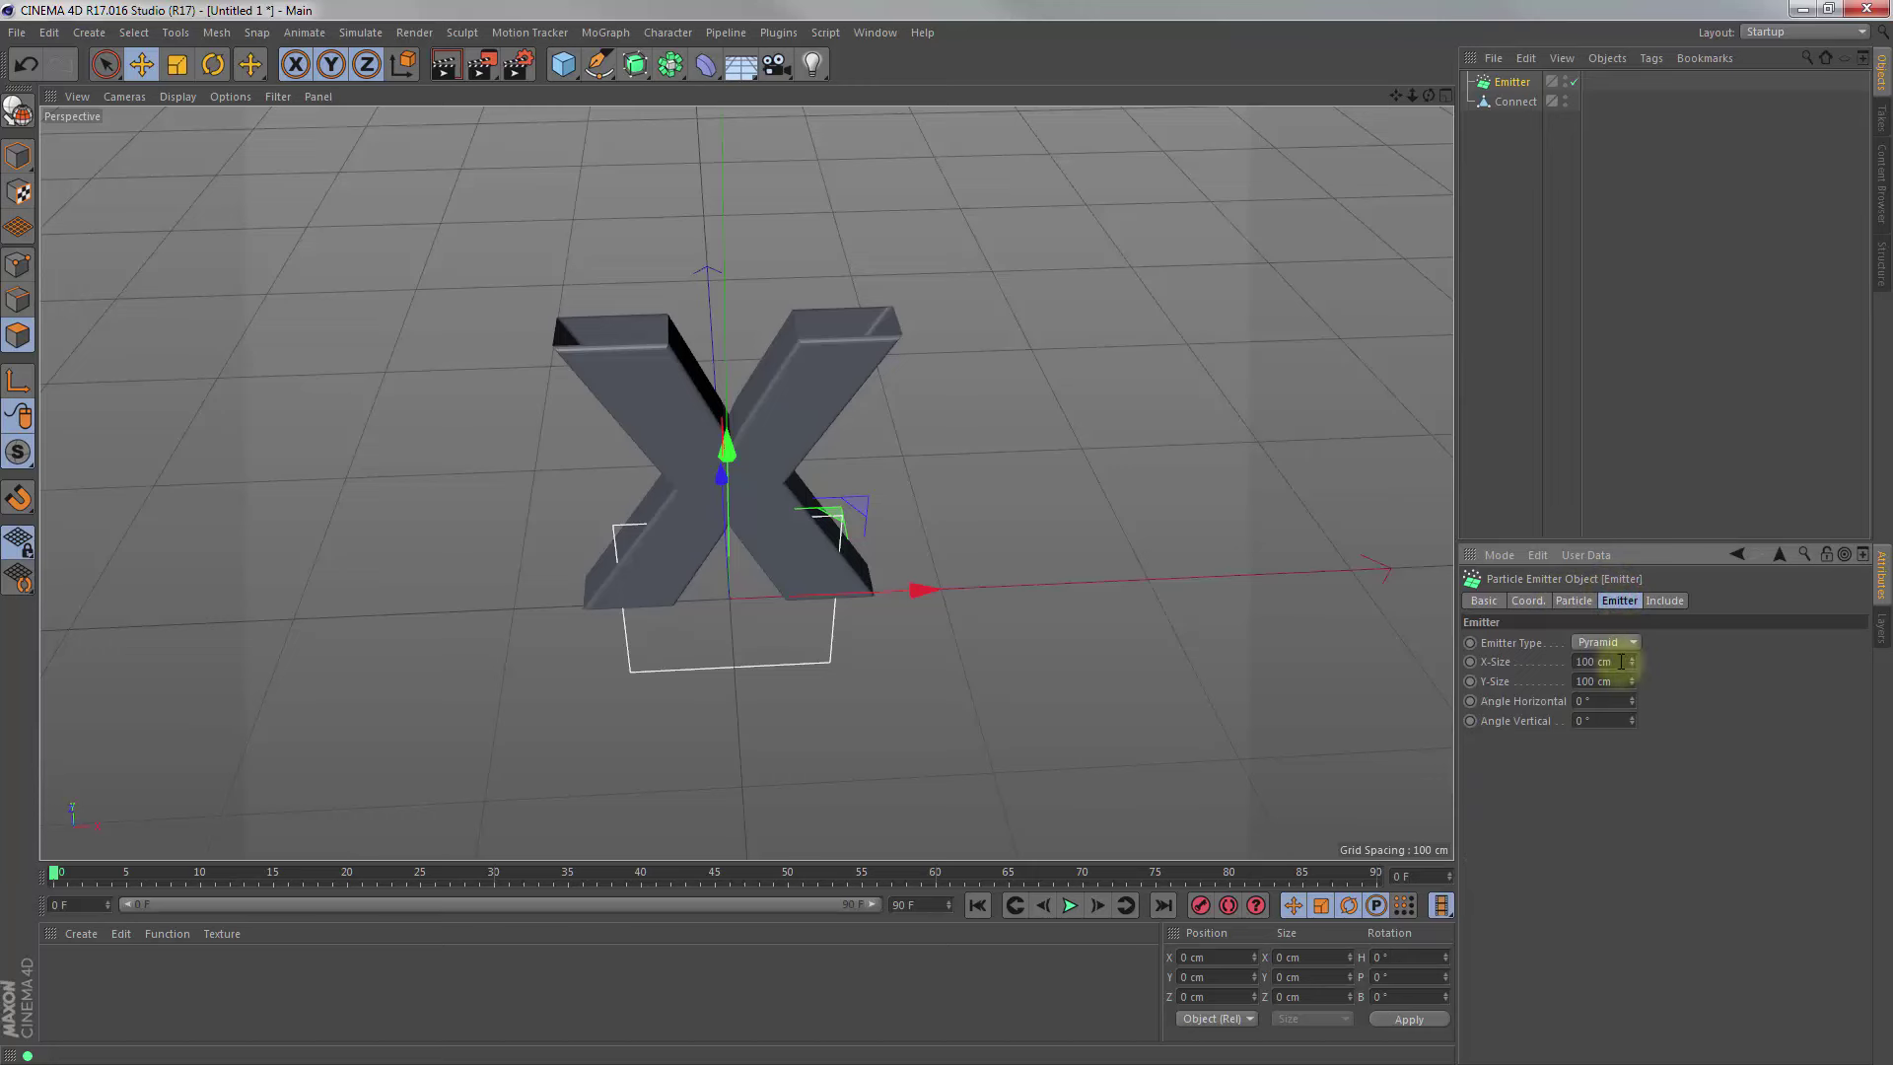
left_click_drag(1617, 661, 1555, 666)
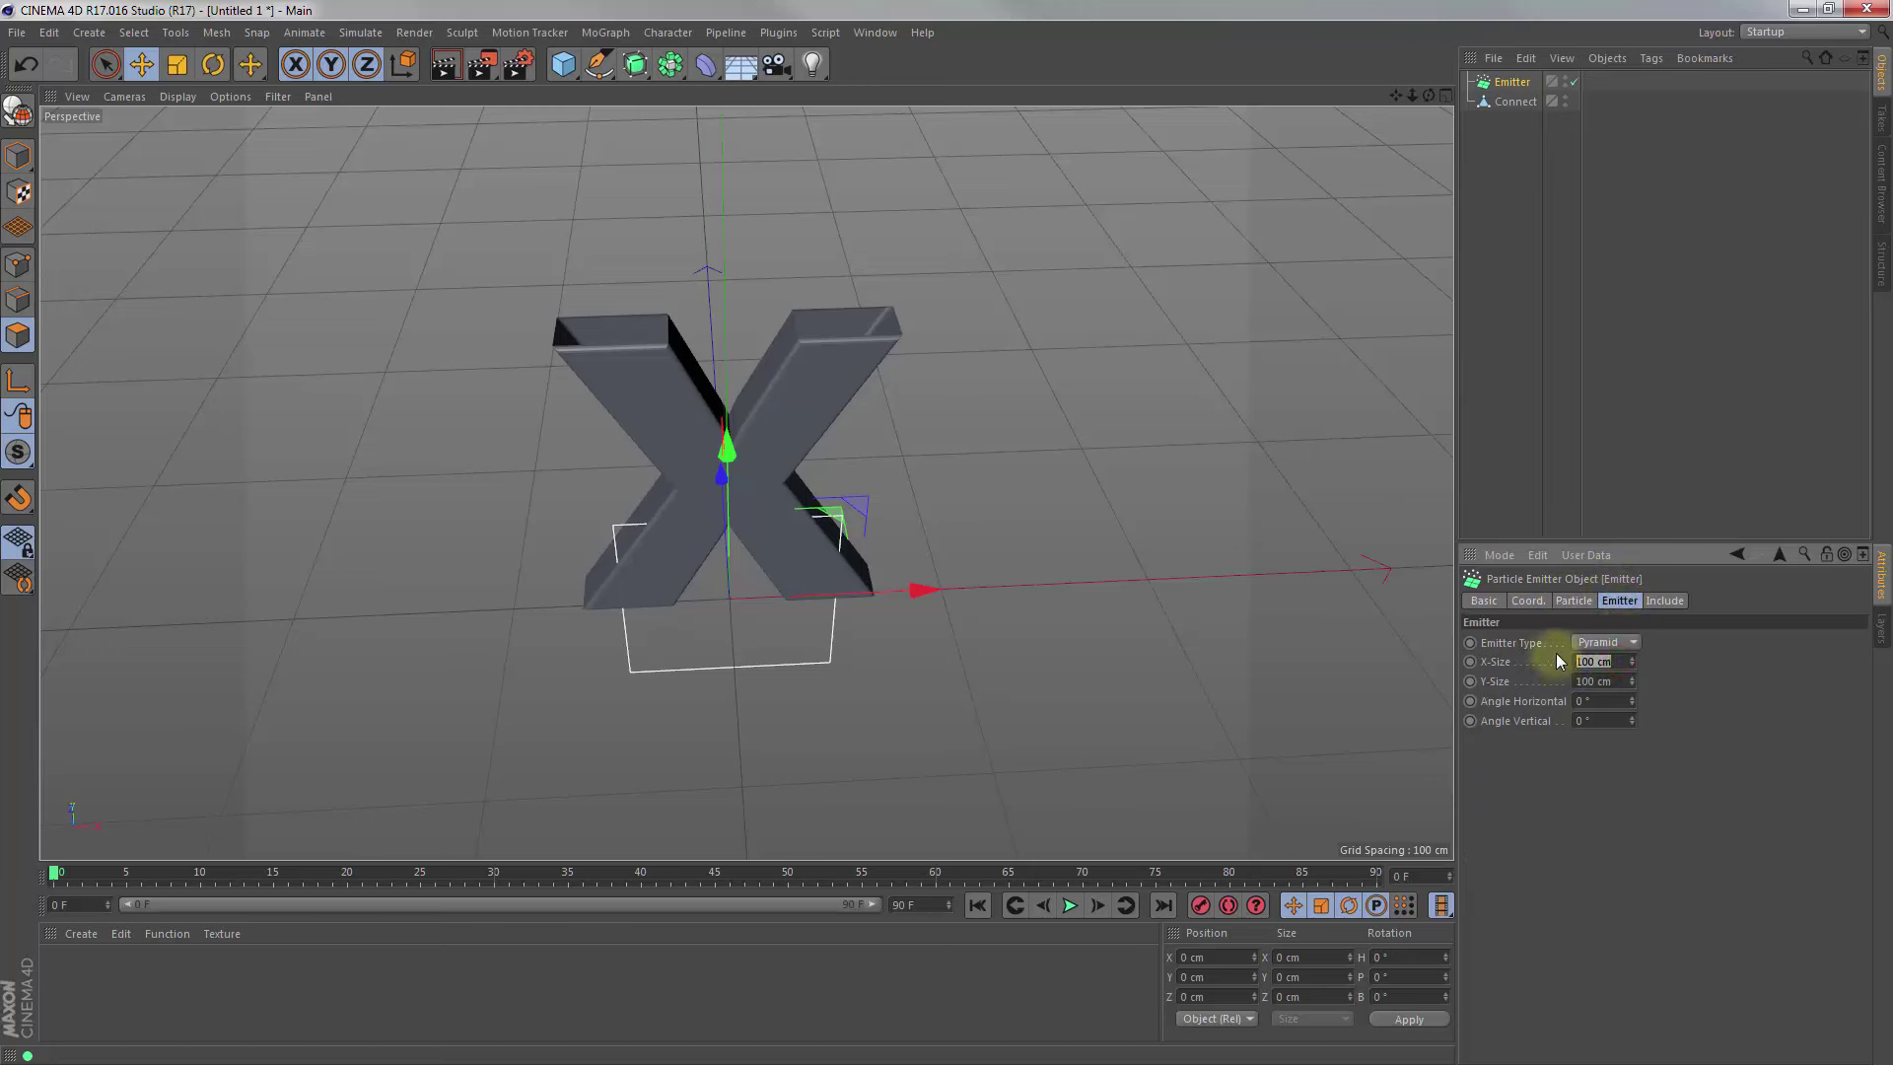
type("5")
left_click_drag(1621, 680, 1564, 681)
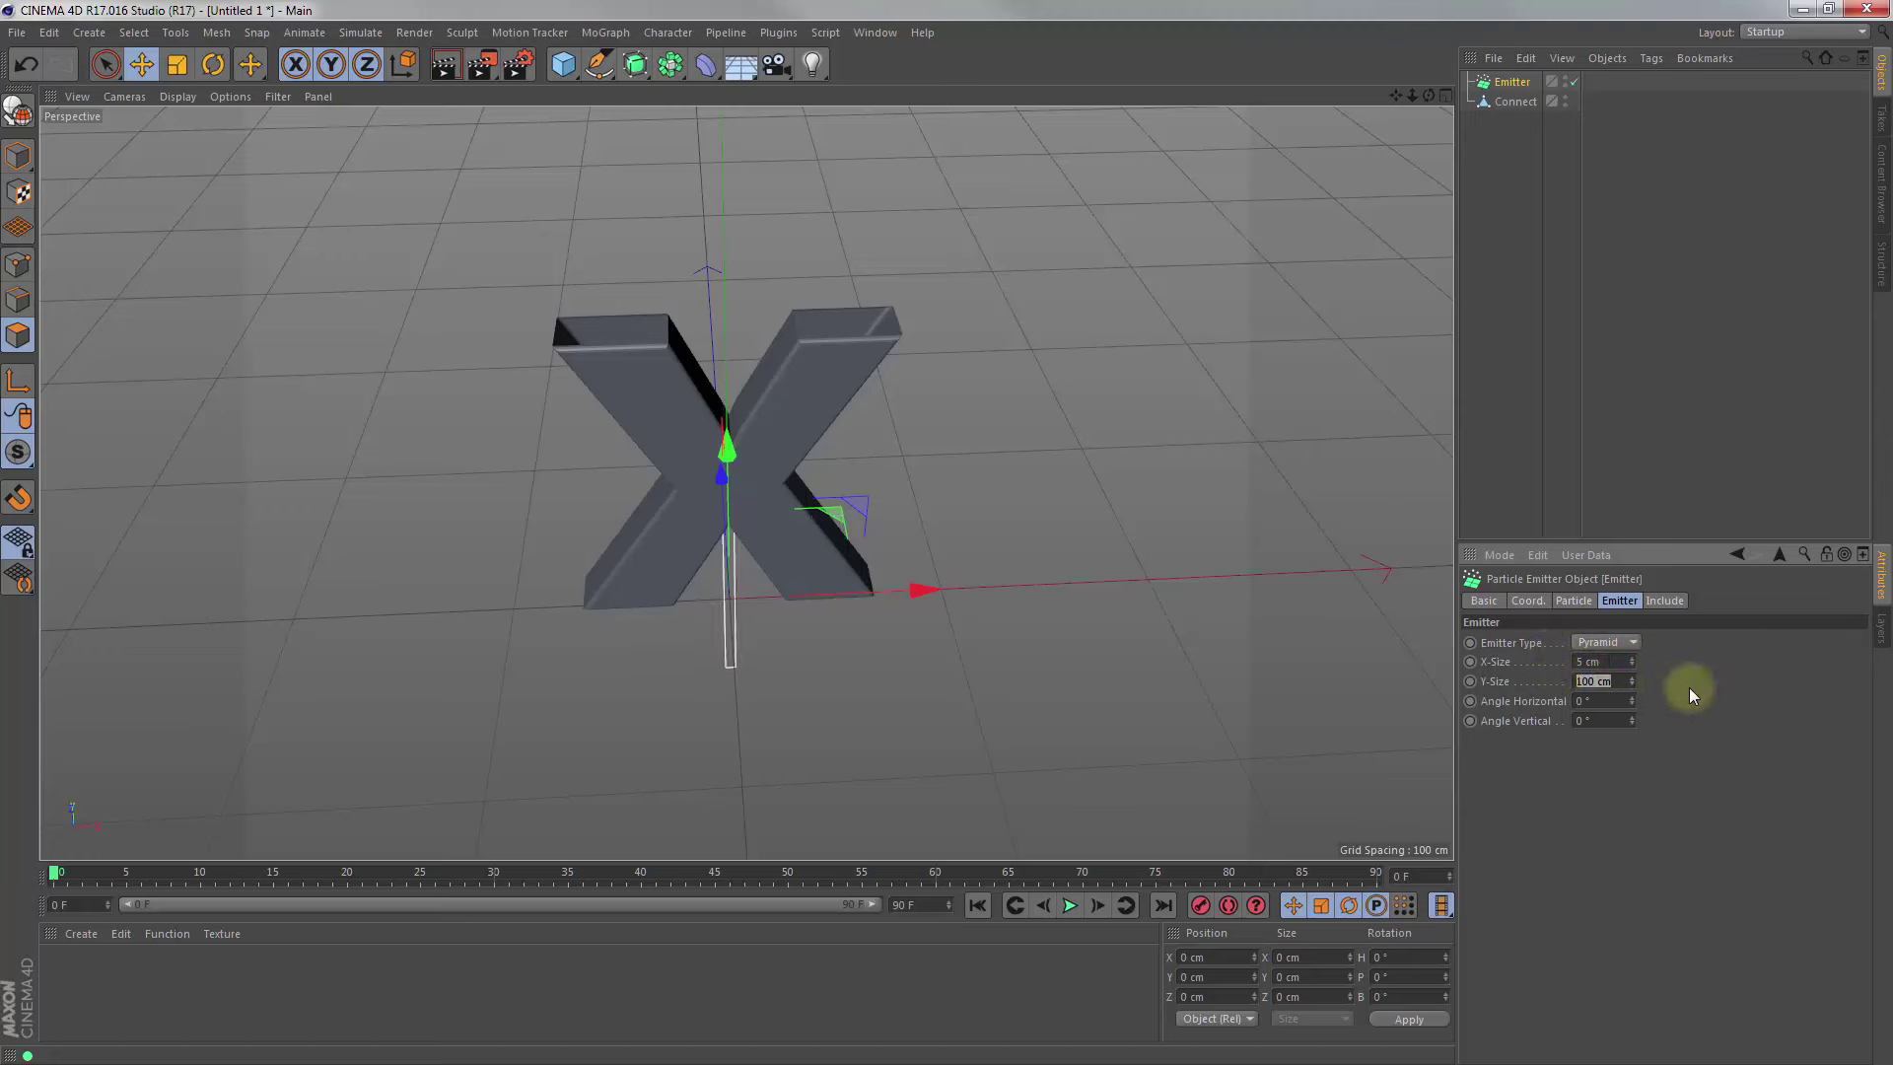
type("5")
Drag the emitter along its Y, X and Z axes onto an upper arm's open top
left_click_drag(1427, 94, 920, 462)
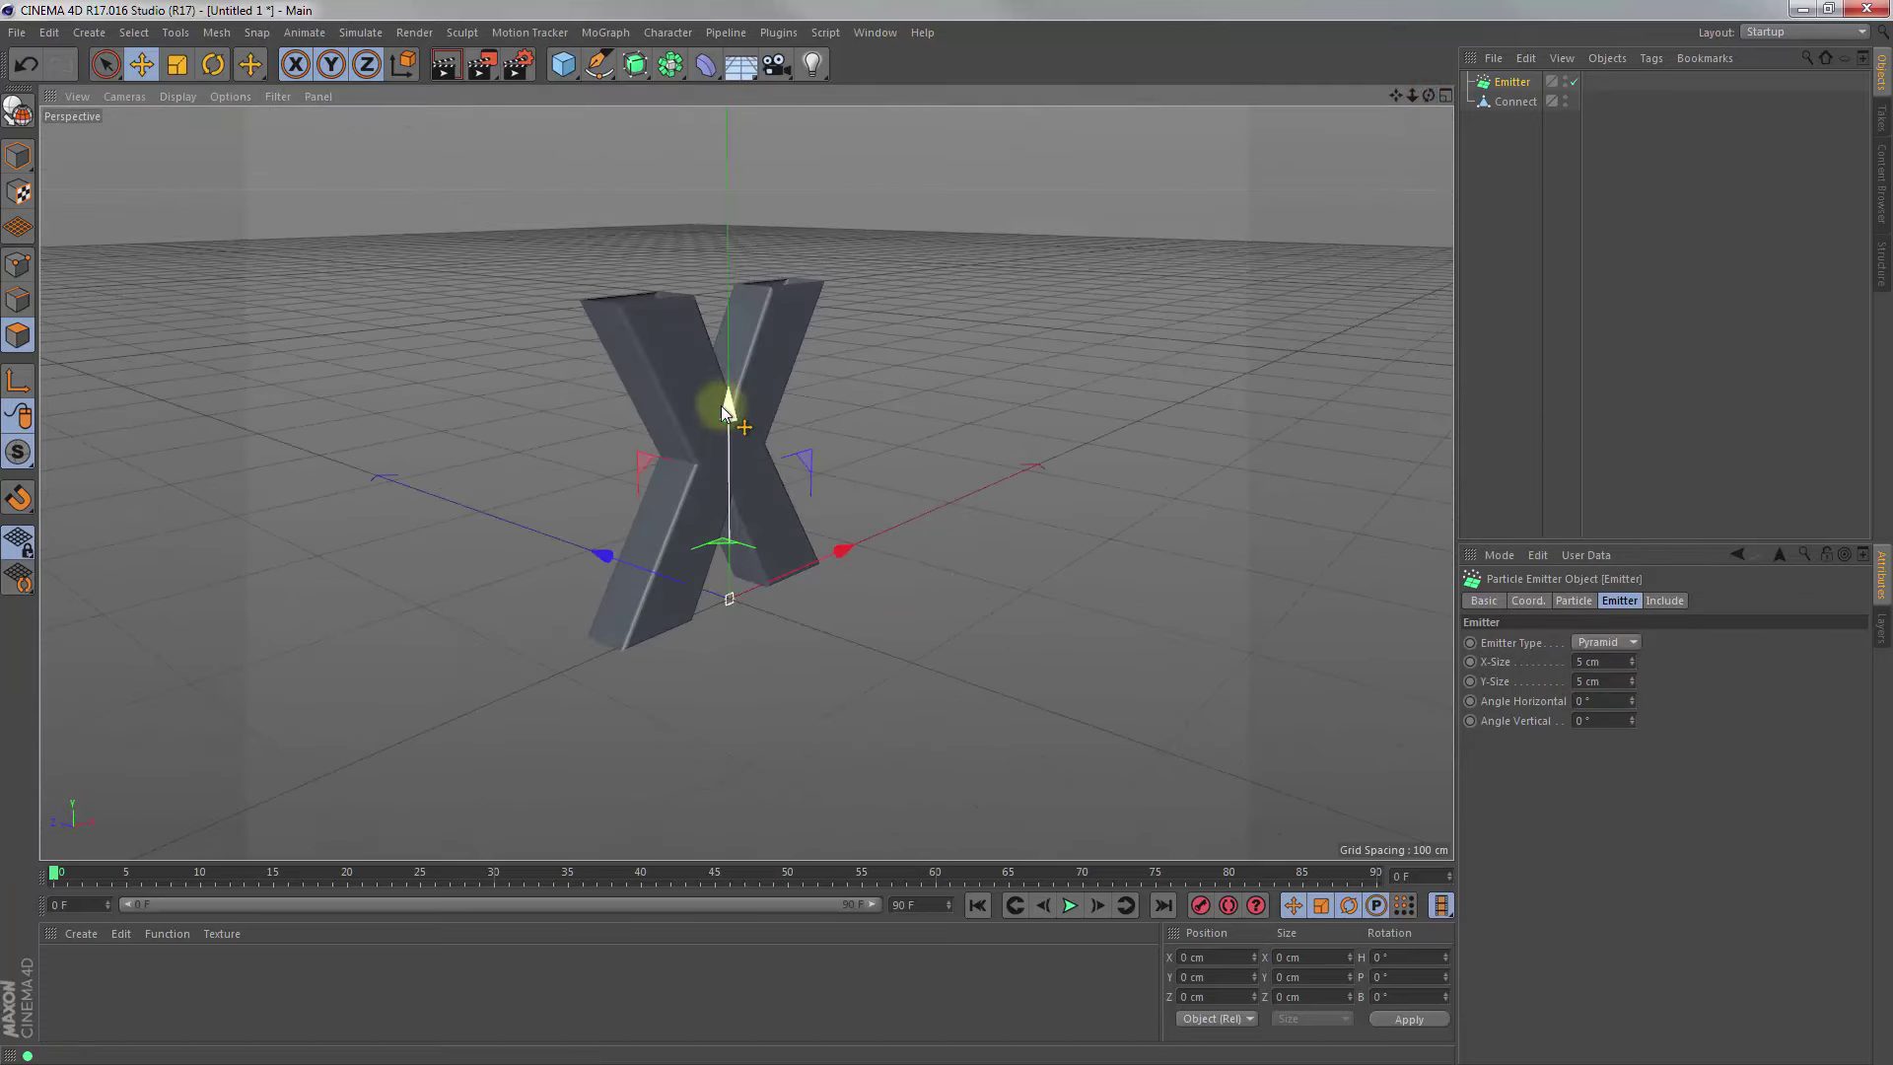
mouse_move(728, 411)
left_mouse_down()
mouse_move(741, 375)
mouse_move(947, 532)
left_mouse_up()
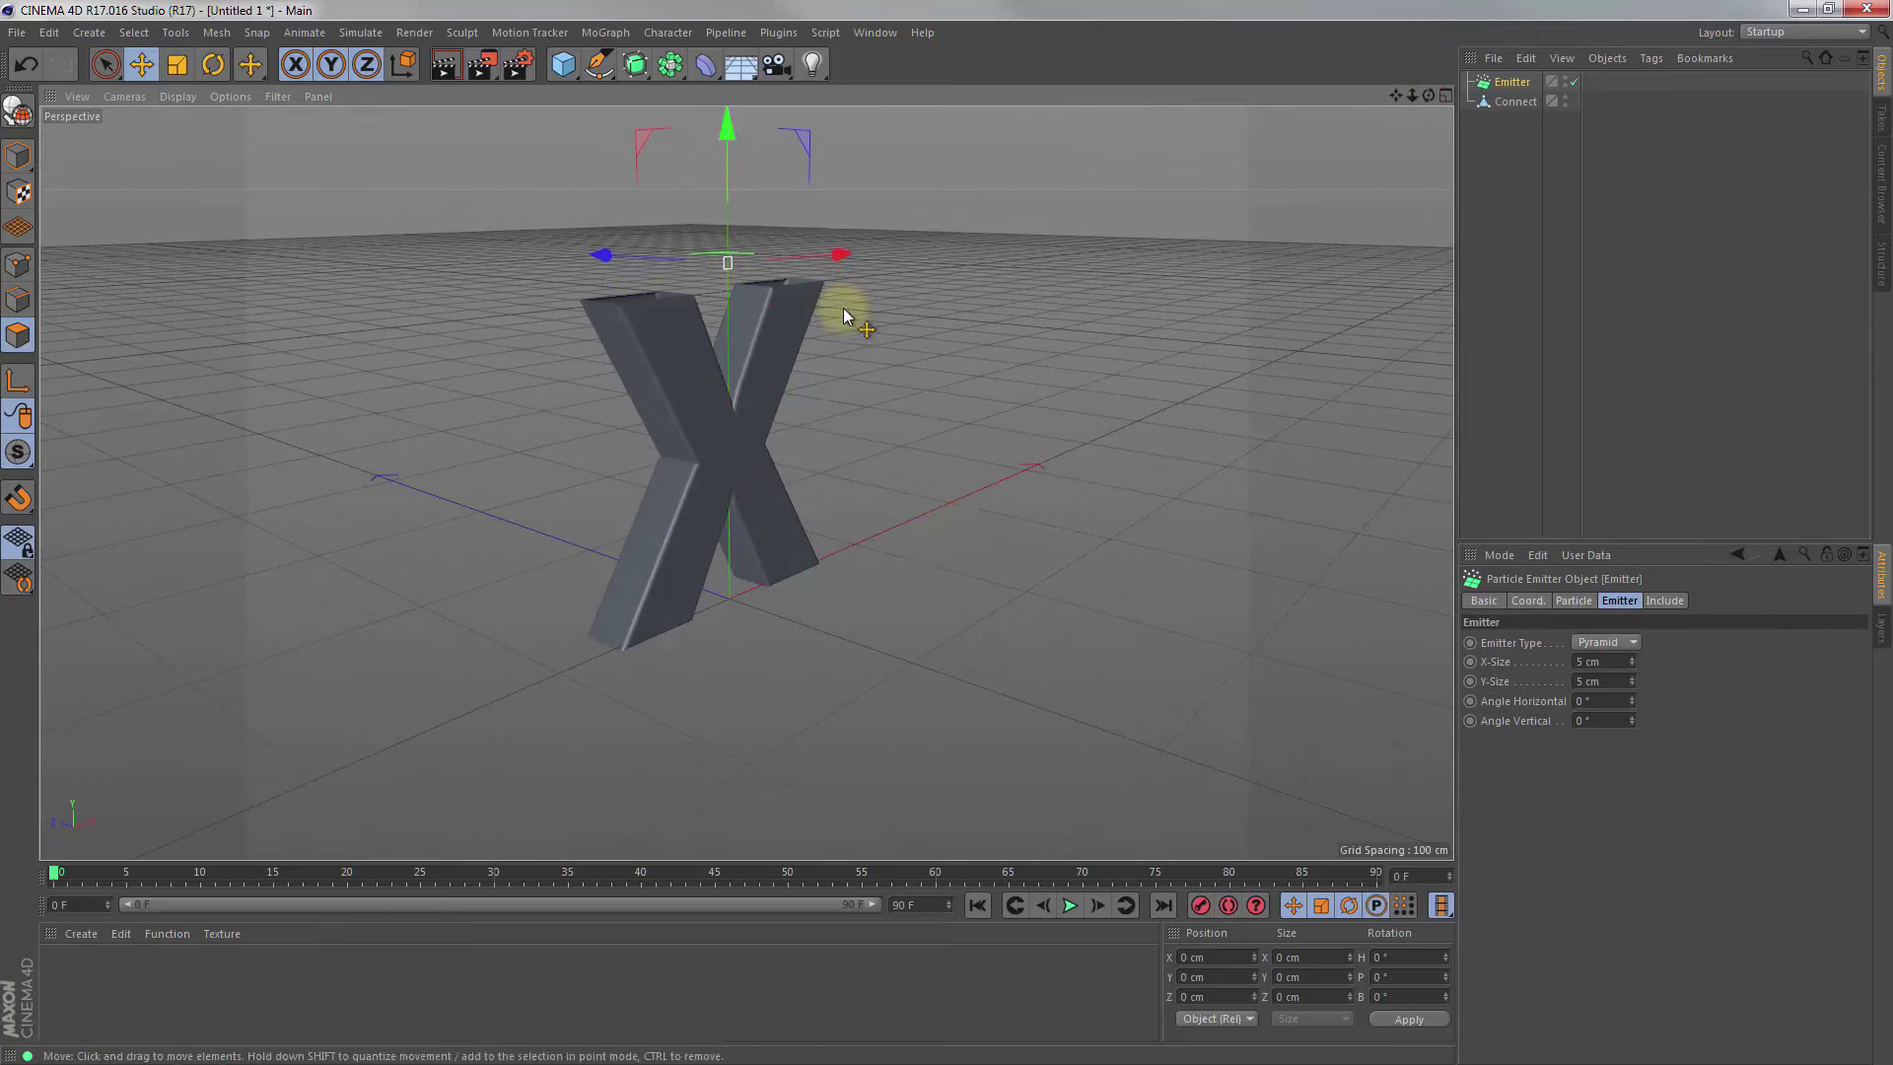
left_click_drag(838, 261, 746, 265)
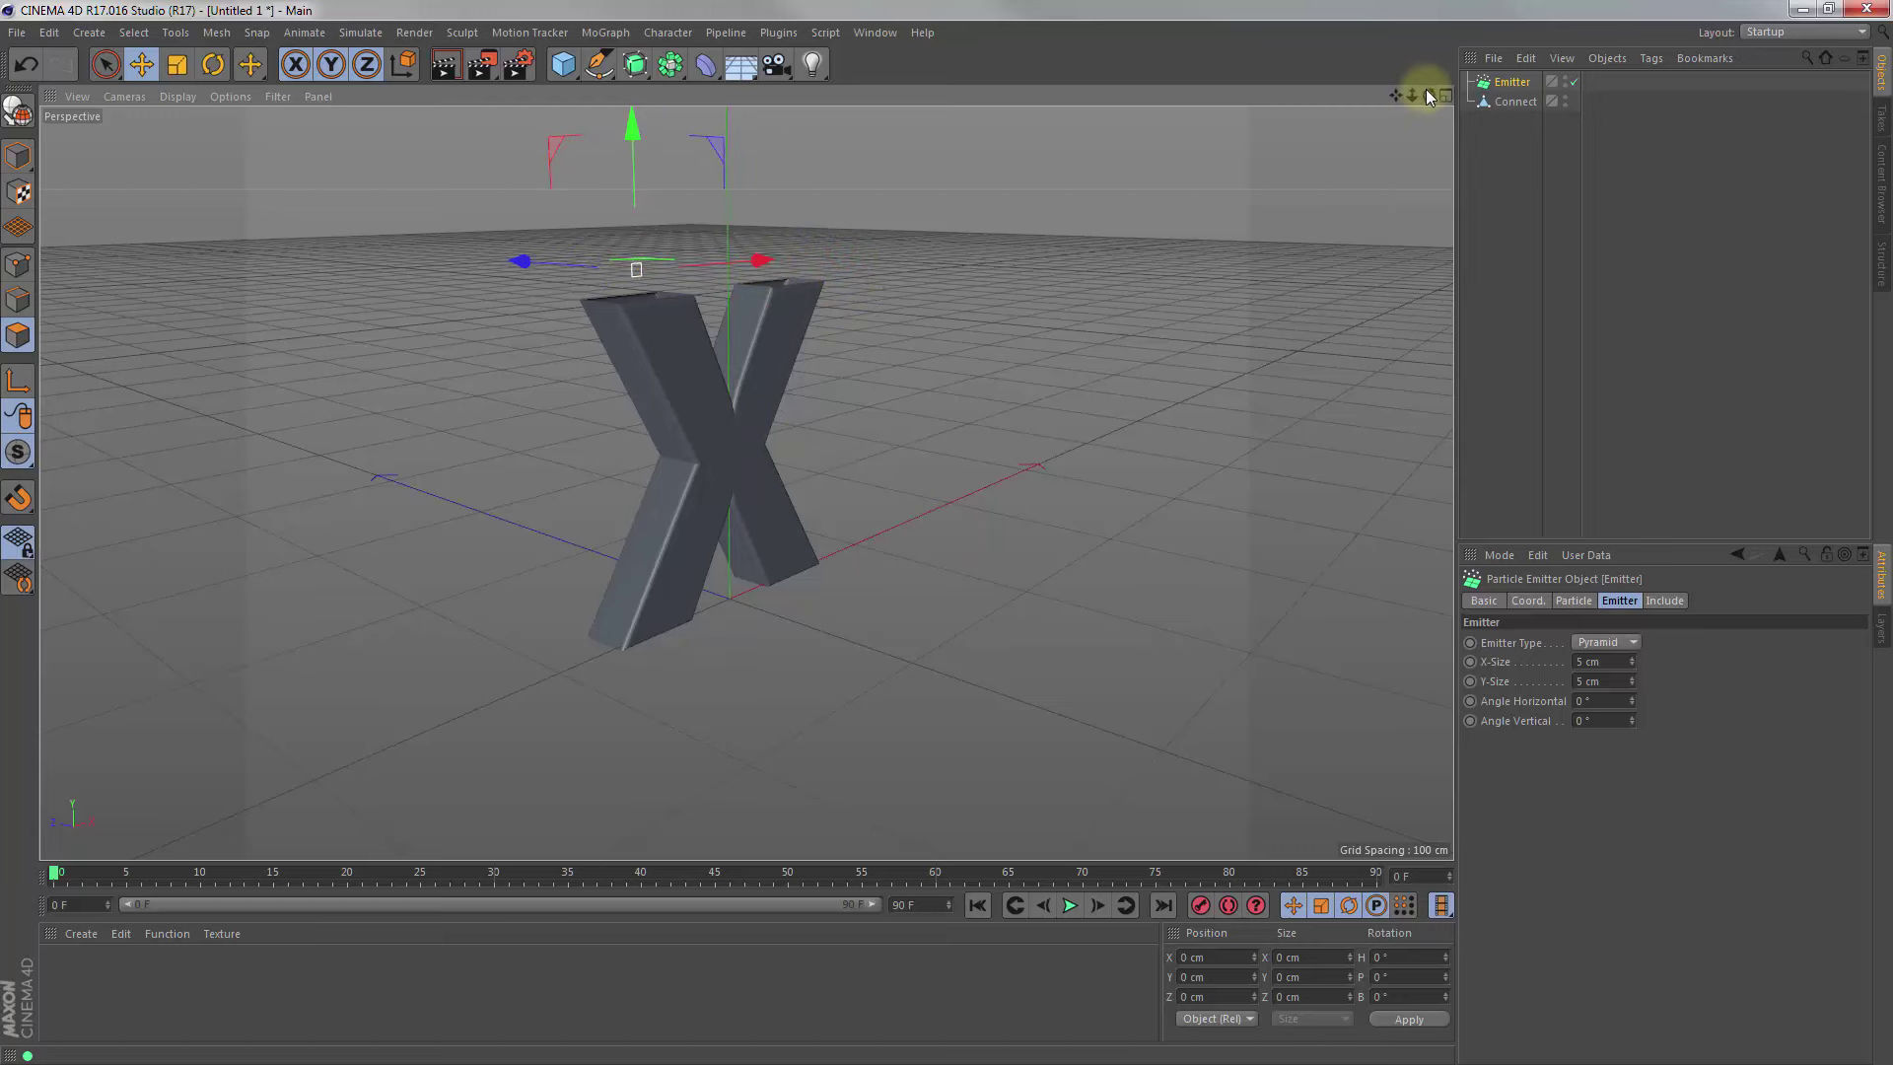
left_click_drag(1426, 95, 946, 532)
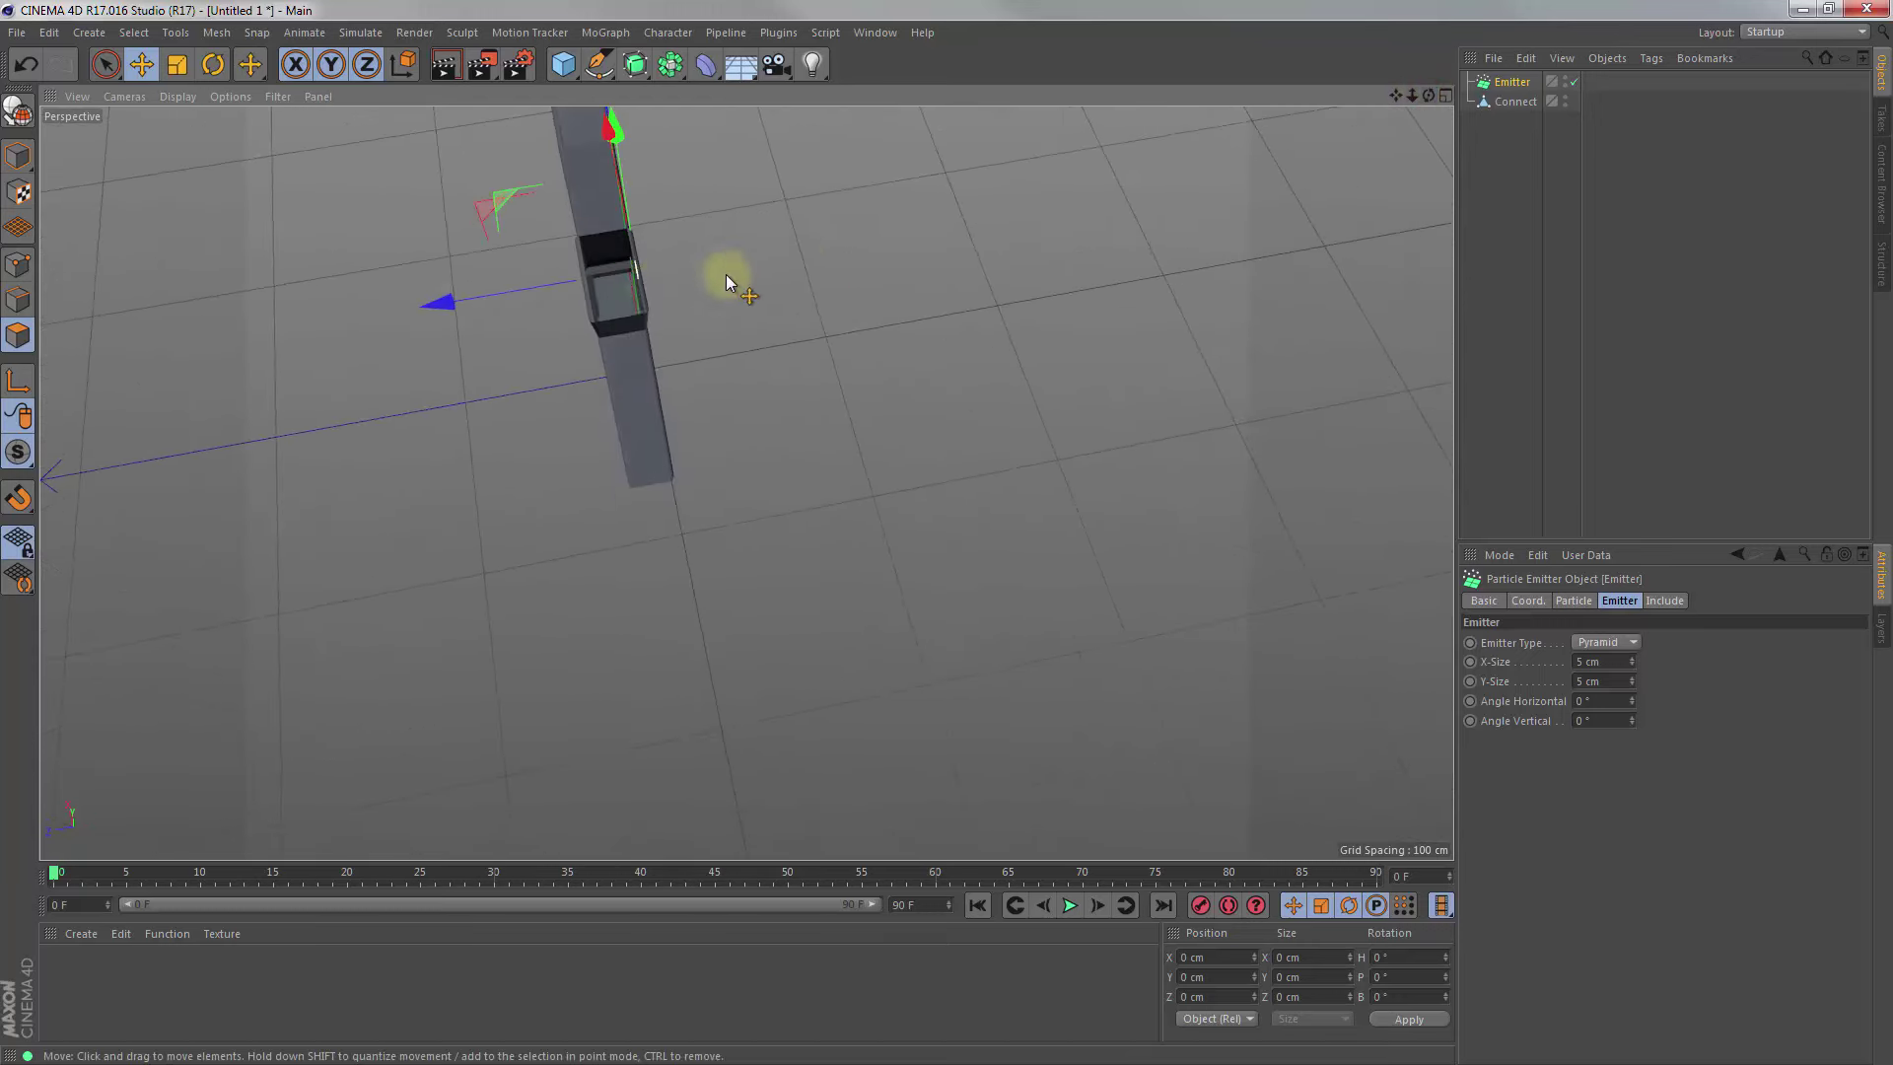
left_click_drag(446, 310, 420, 306)
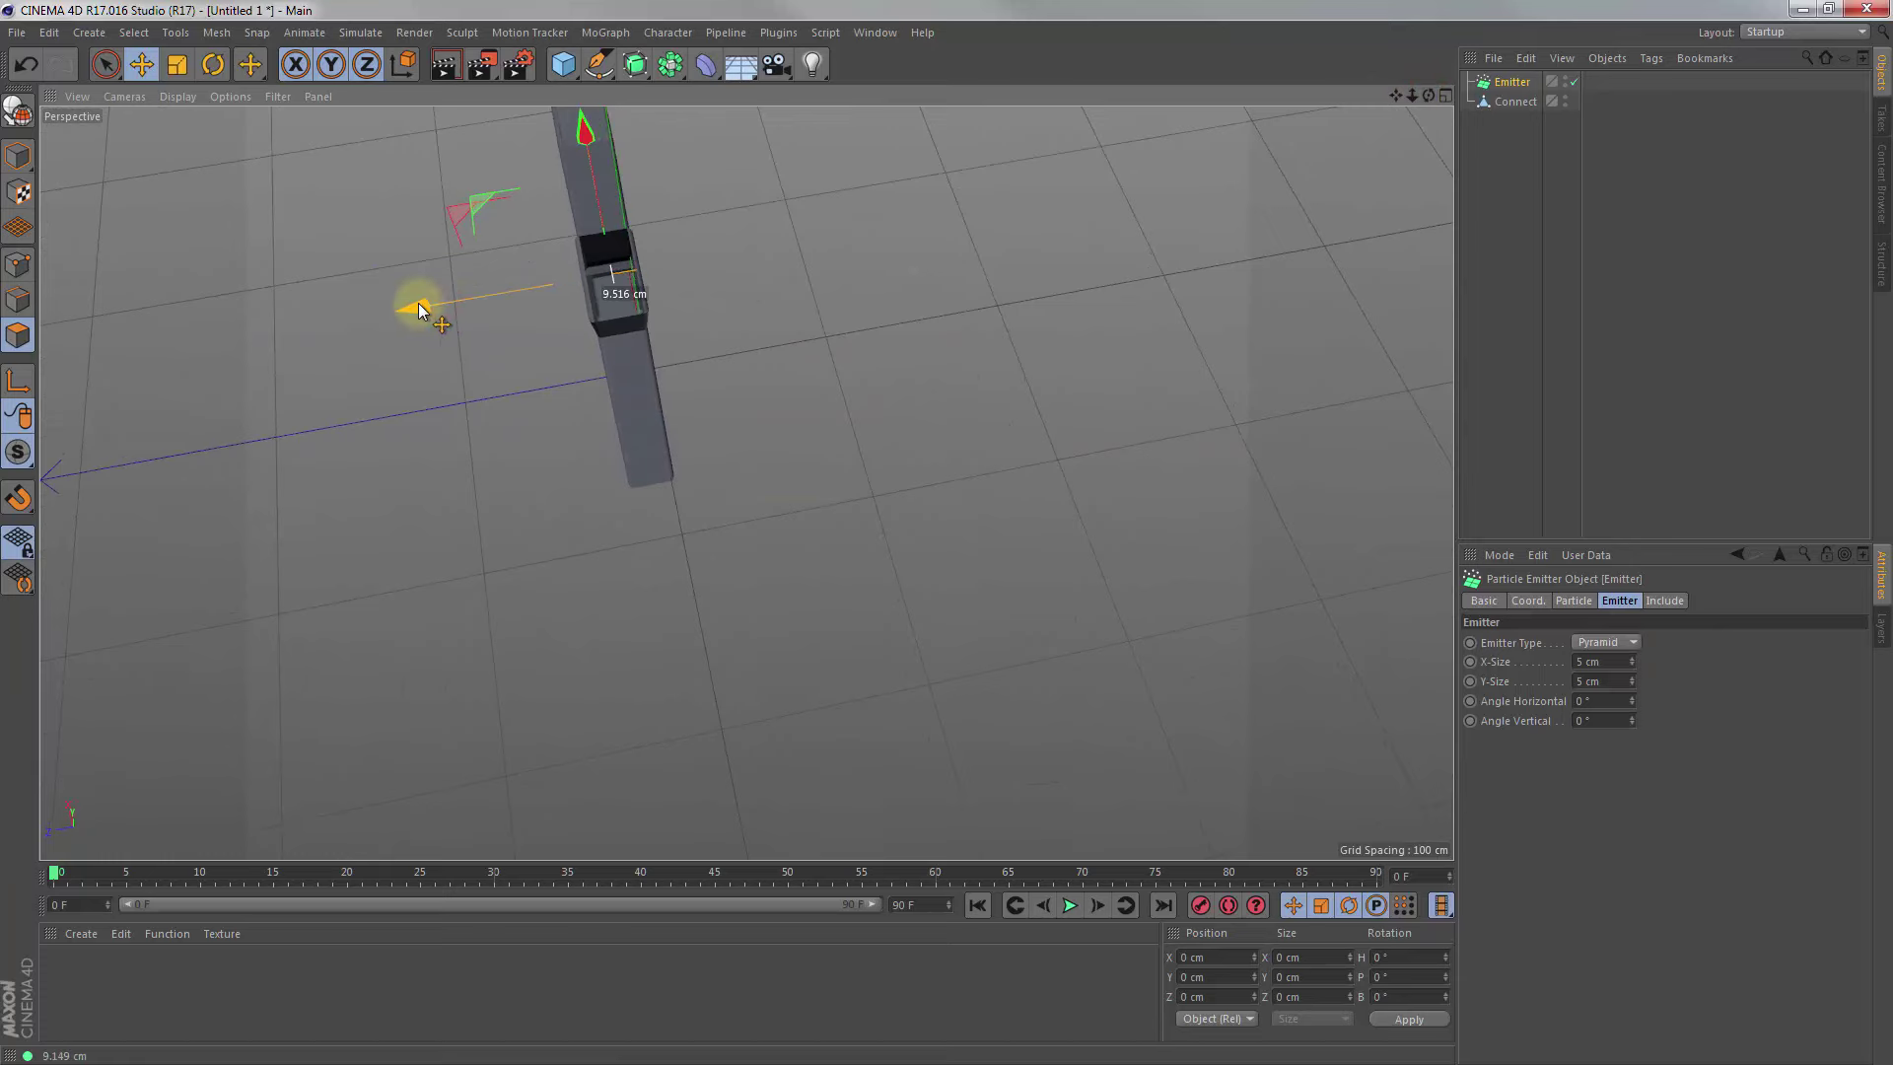
mouse_move(1429, 95)
left_mouse_down()
mouse_move(945, 533)
mouse_move(1025, 211)
left_mouse_up()
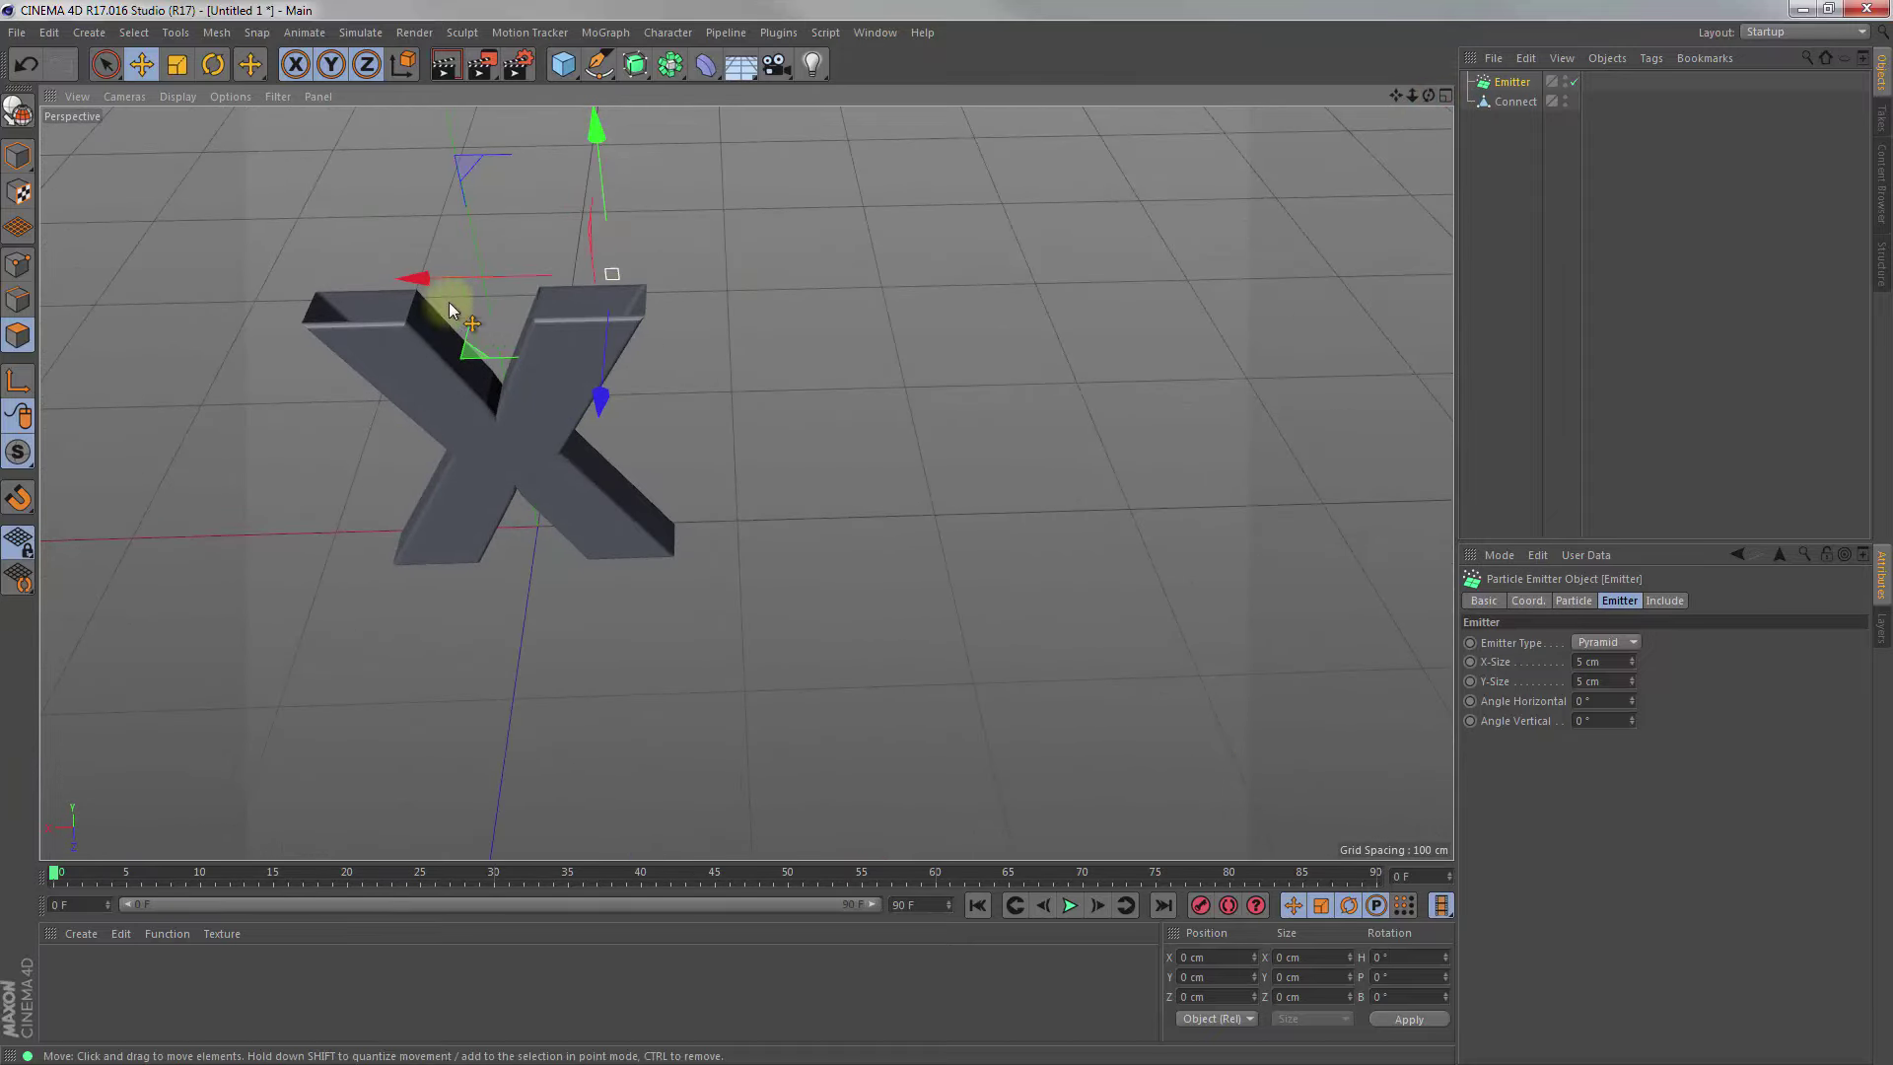
left_click_drag(425, 279, 395, 283)
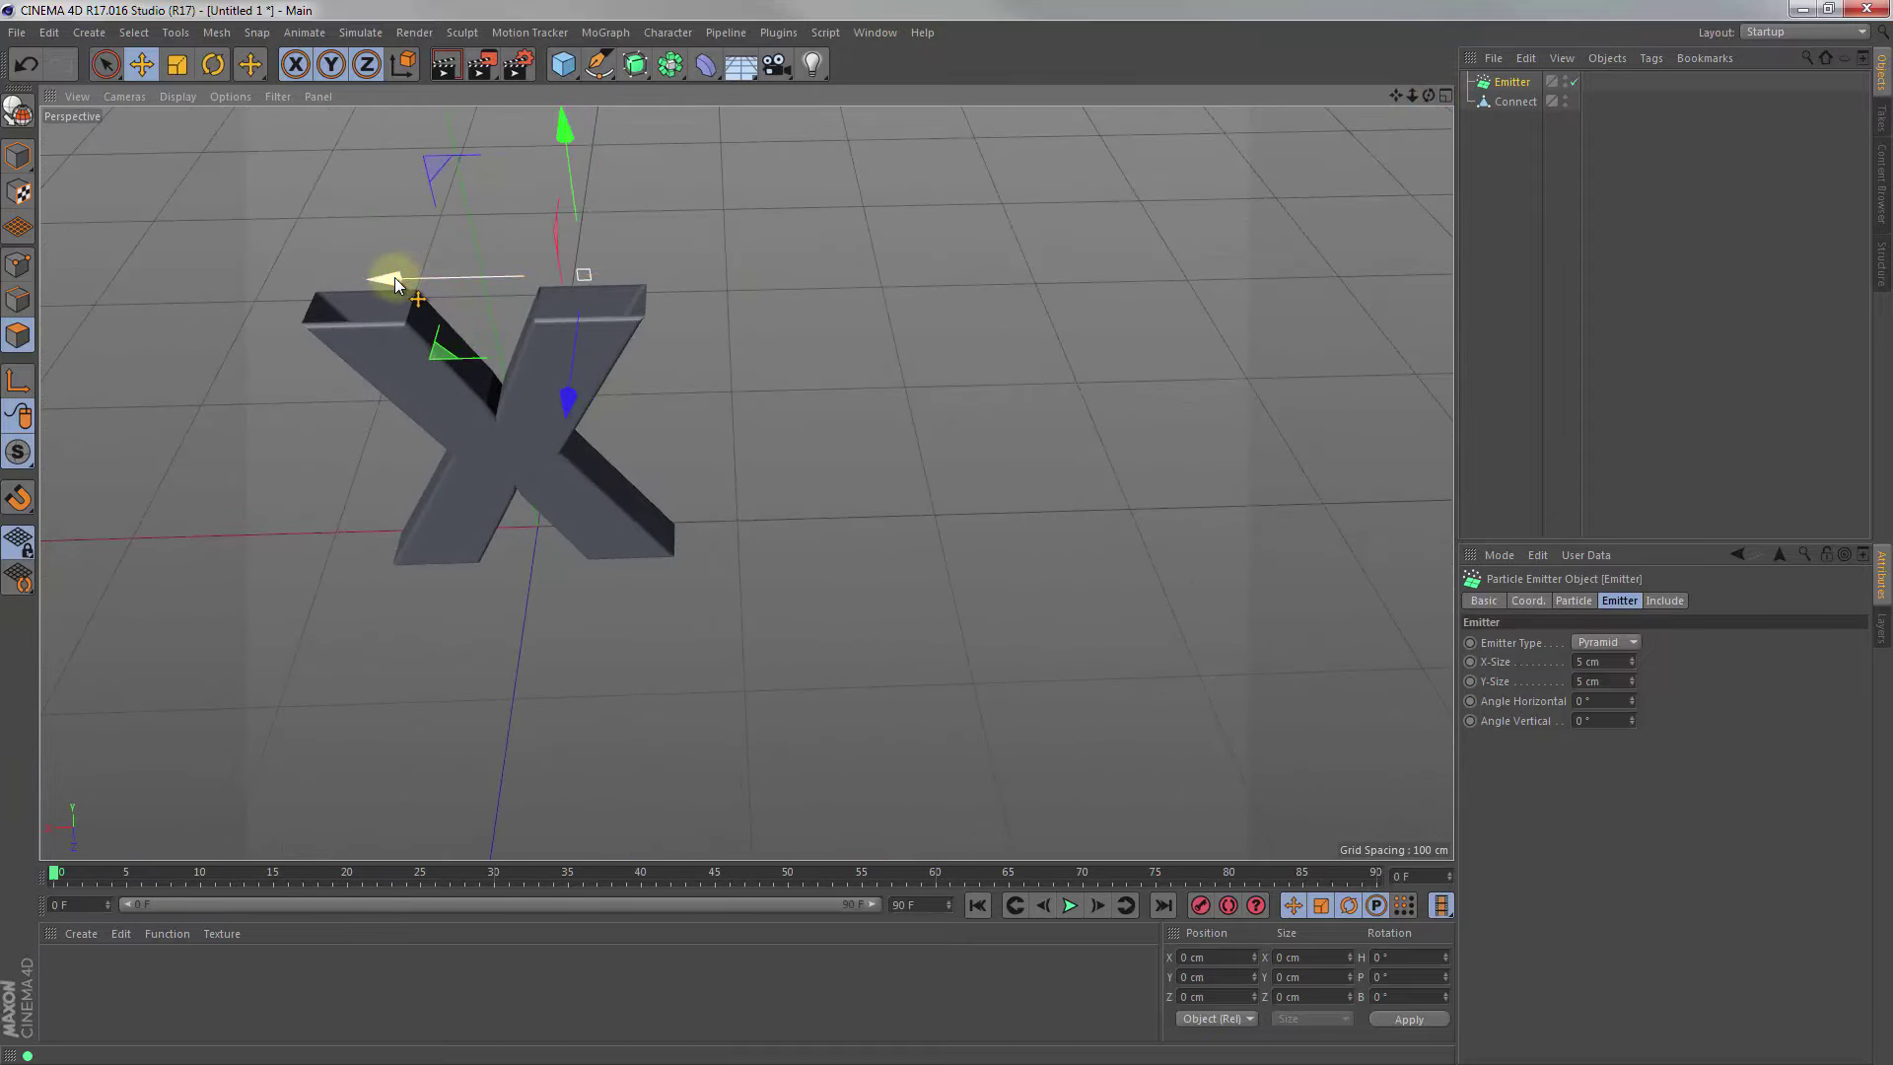
Rotate the emitter about -61° in heading so particles stream down the arm
left_click(214, 65)
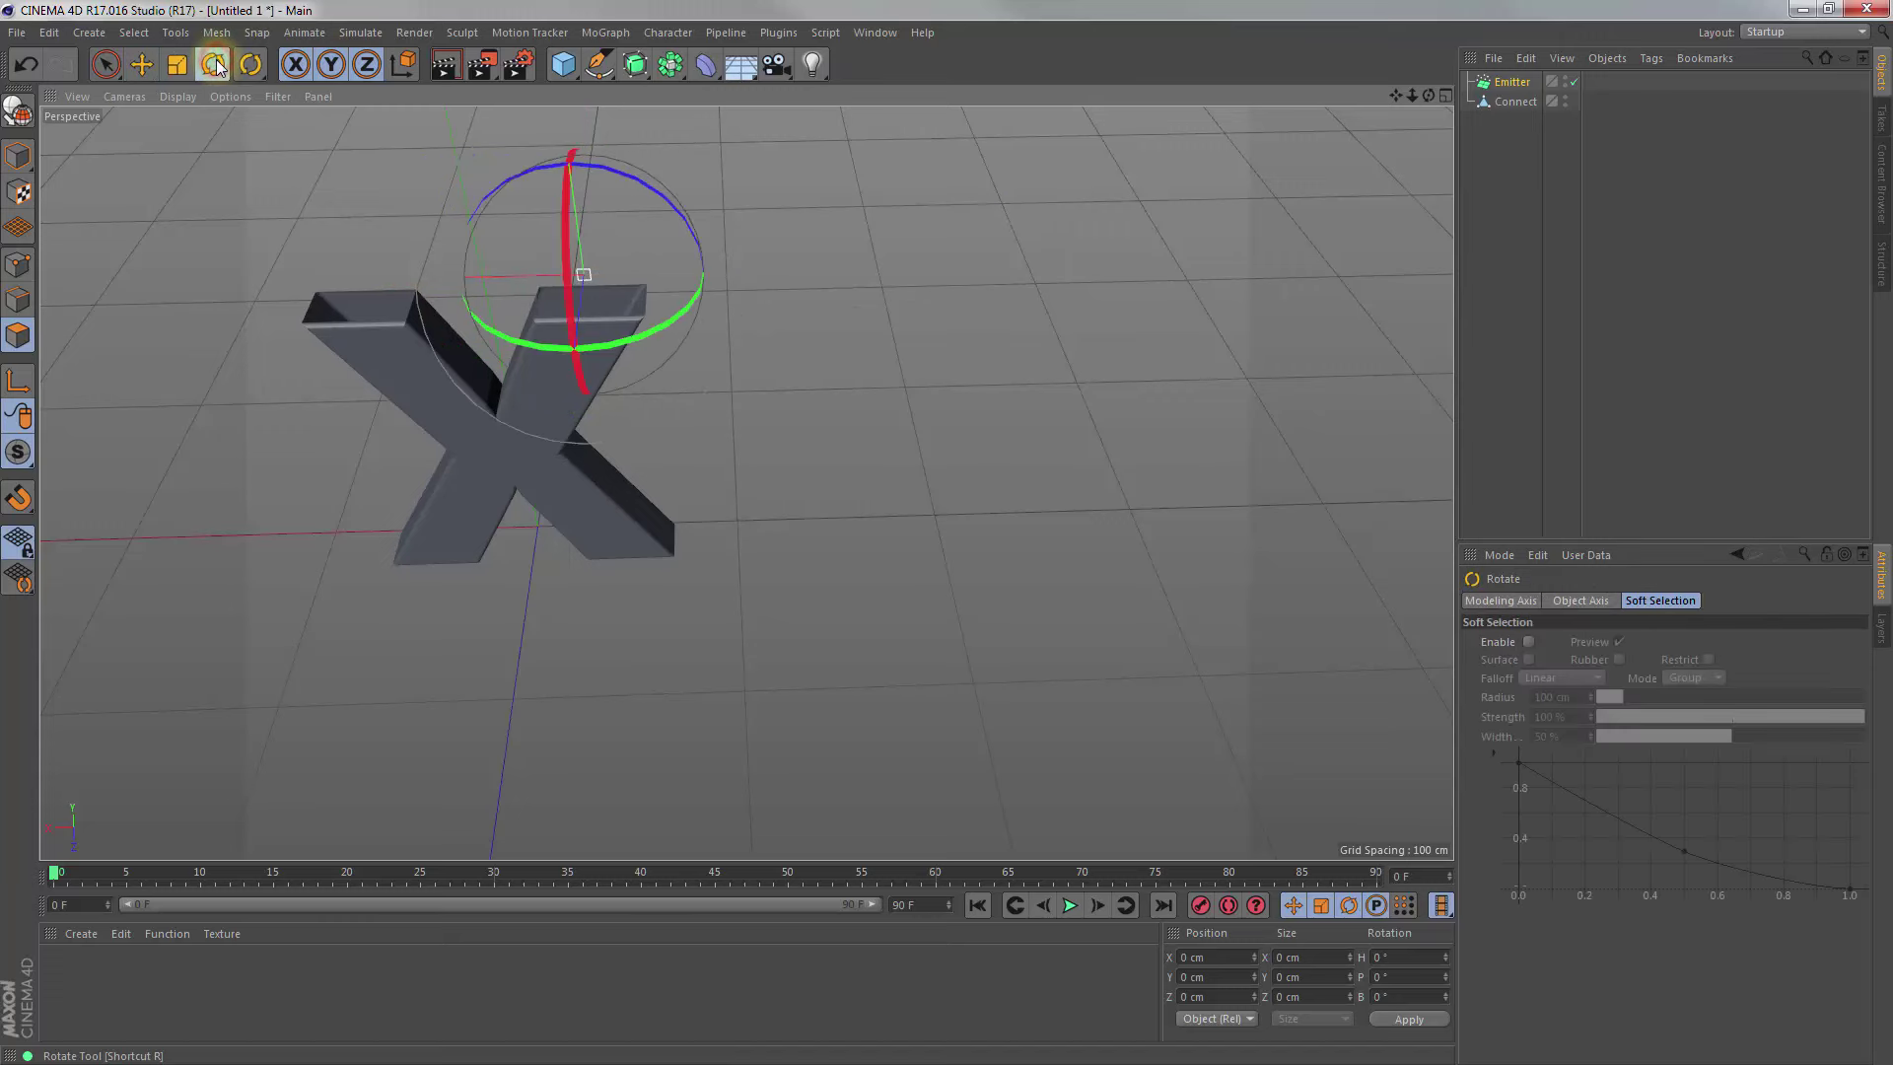
left_click_drag(1426, 94, 947, 532)
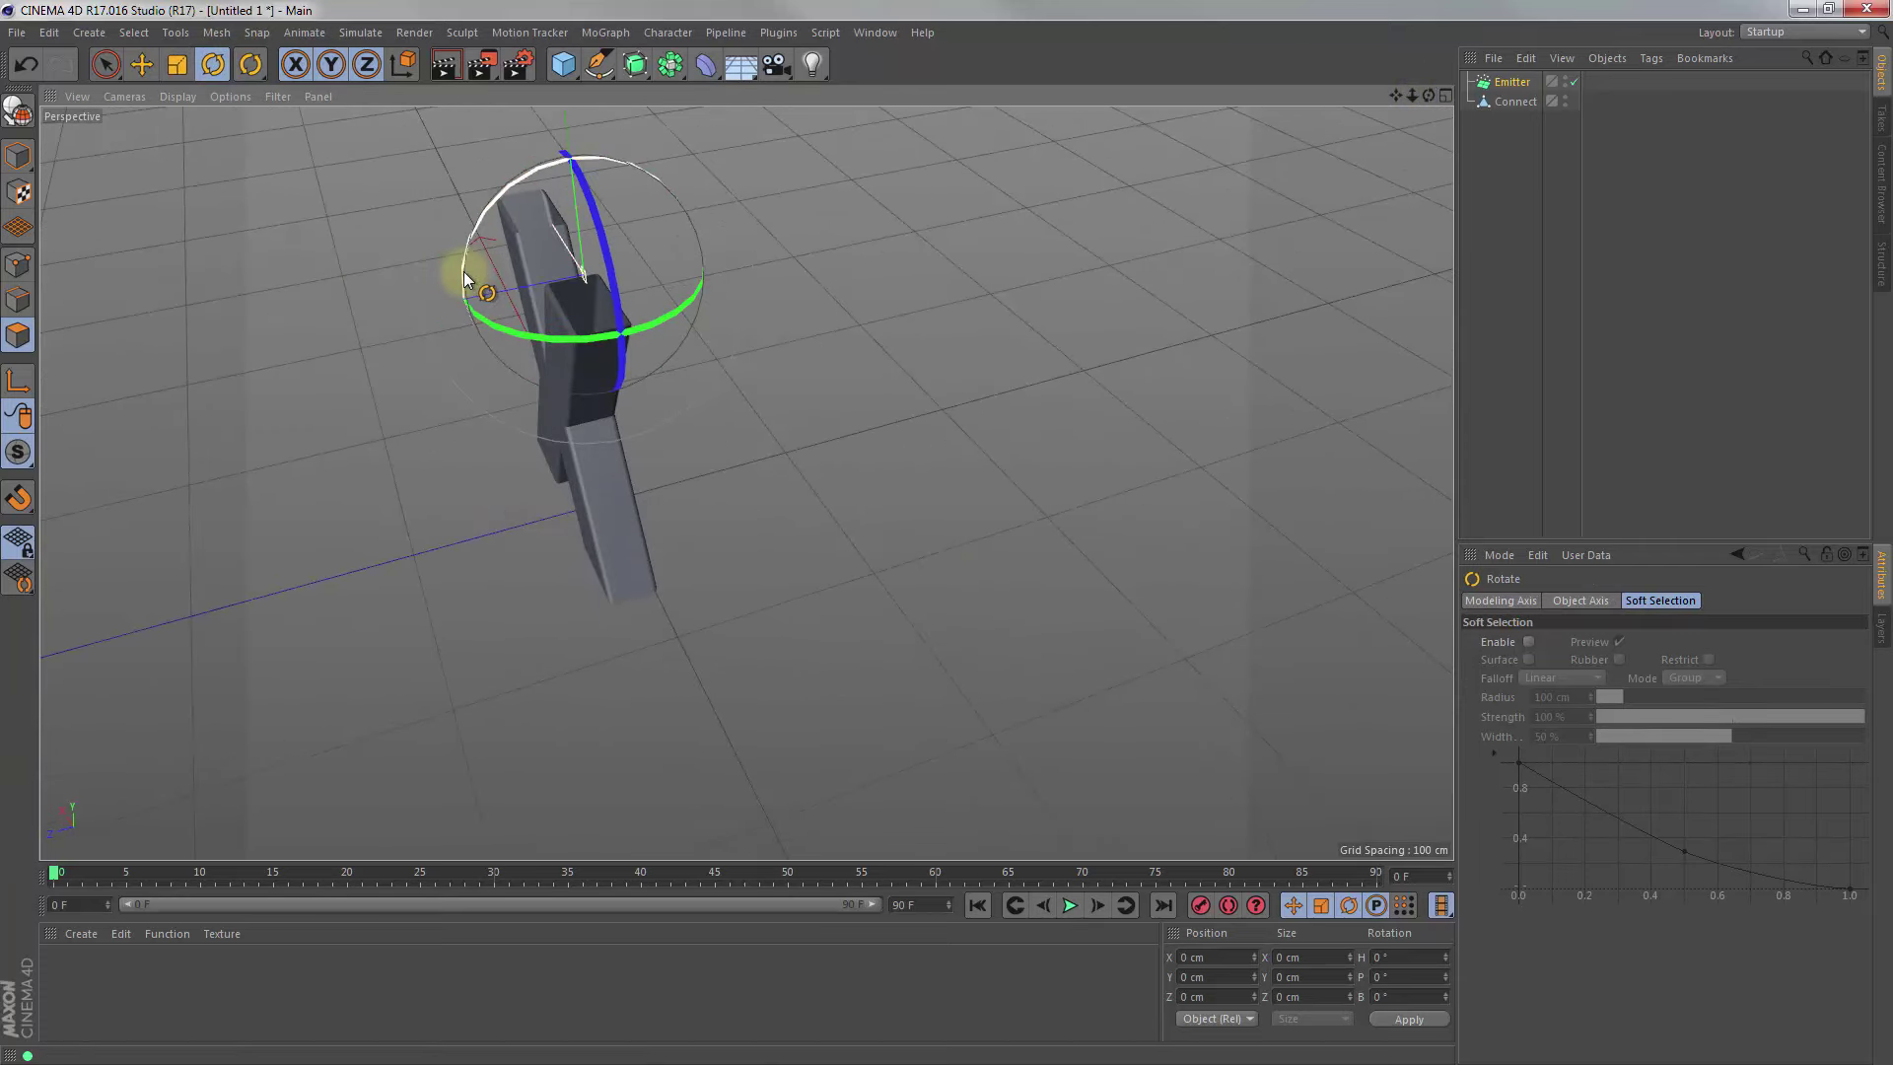
mouse_move(464, 276)
left_mouse_down()
mouse_move(535, 361)
mouse_move(576, 368)
left_mouse_up()
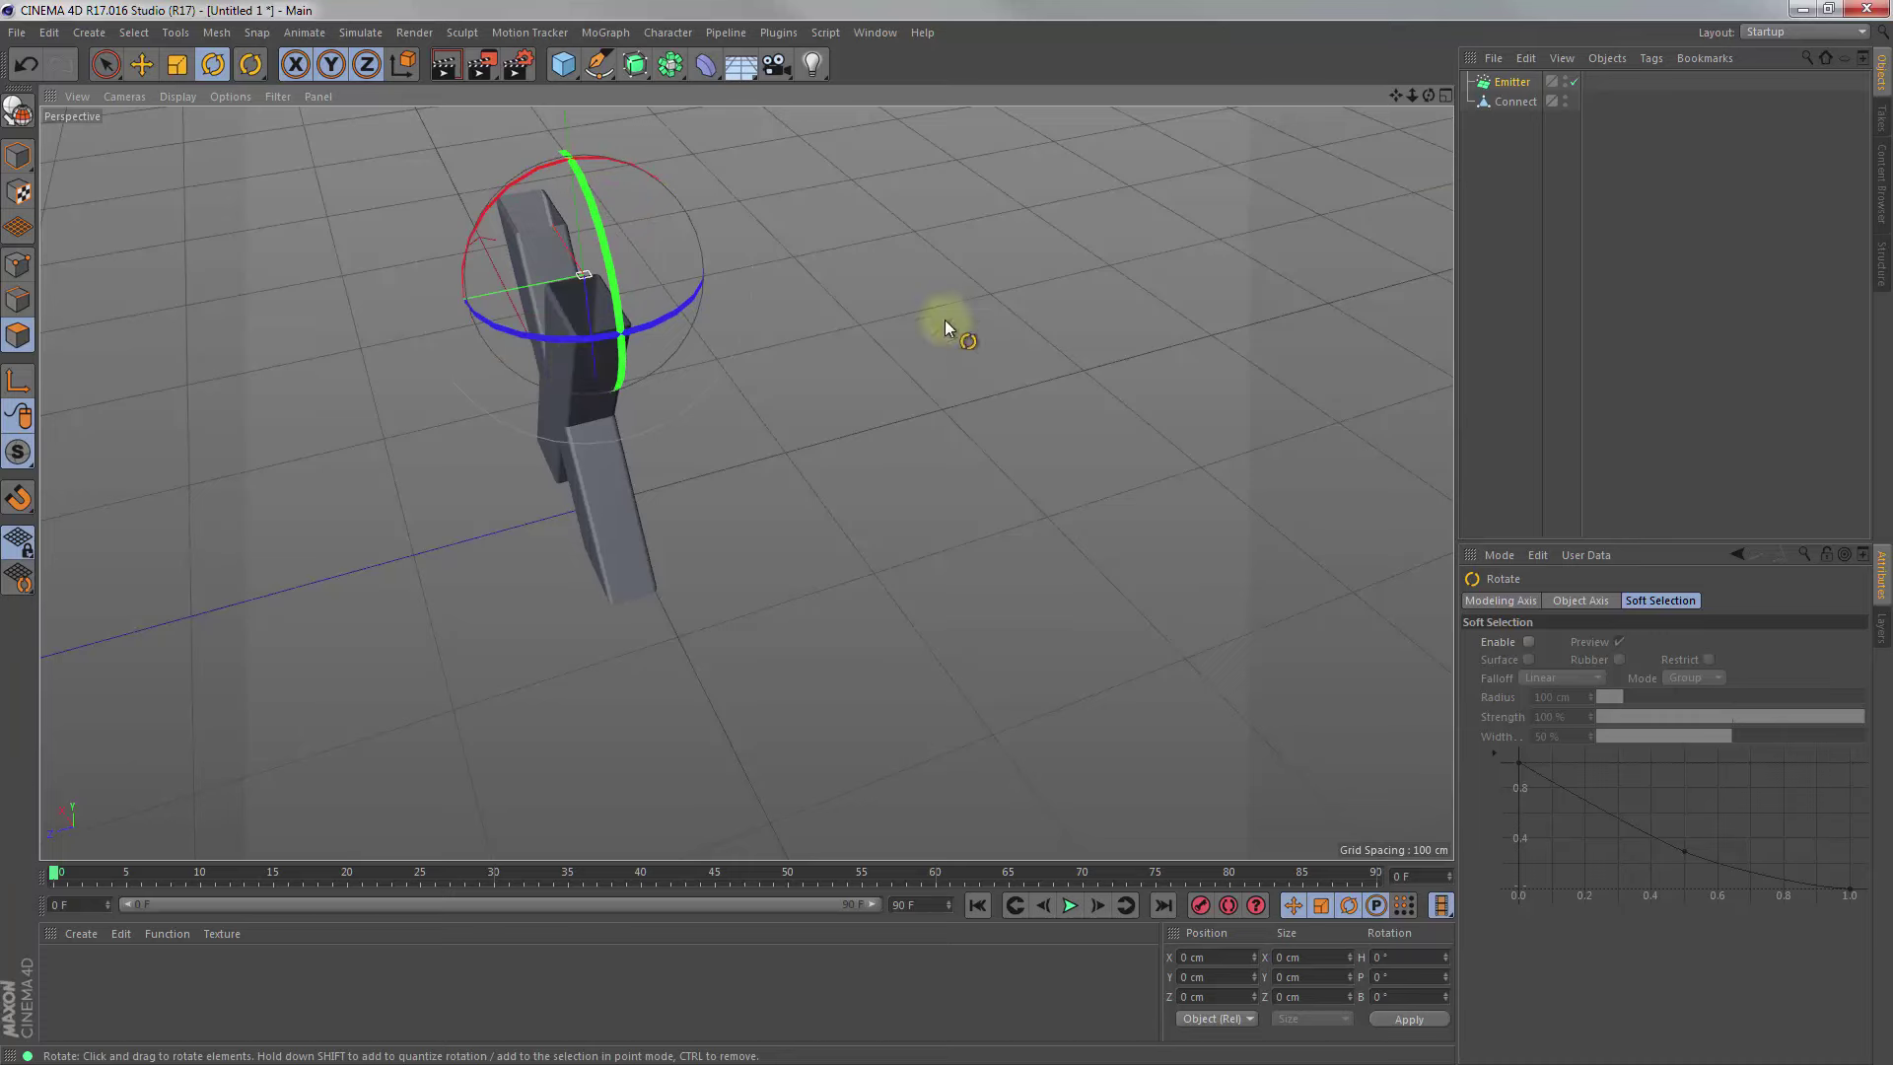
left_click_drag(1431, 102, 1348, 631)
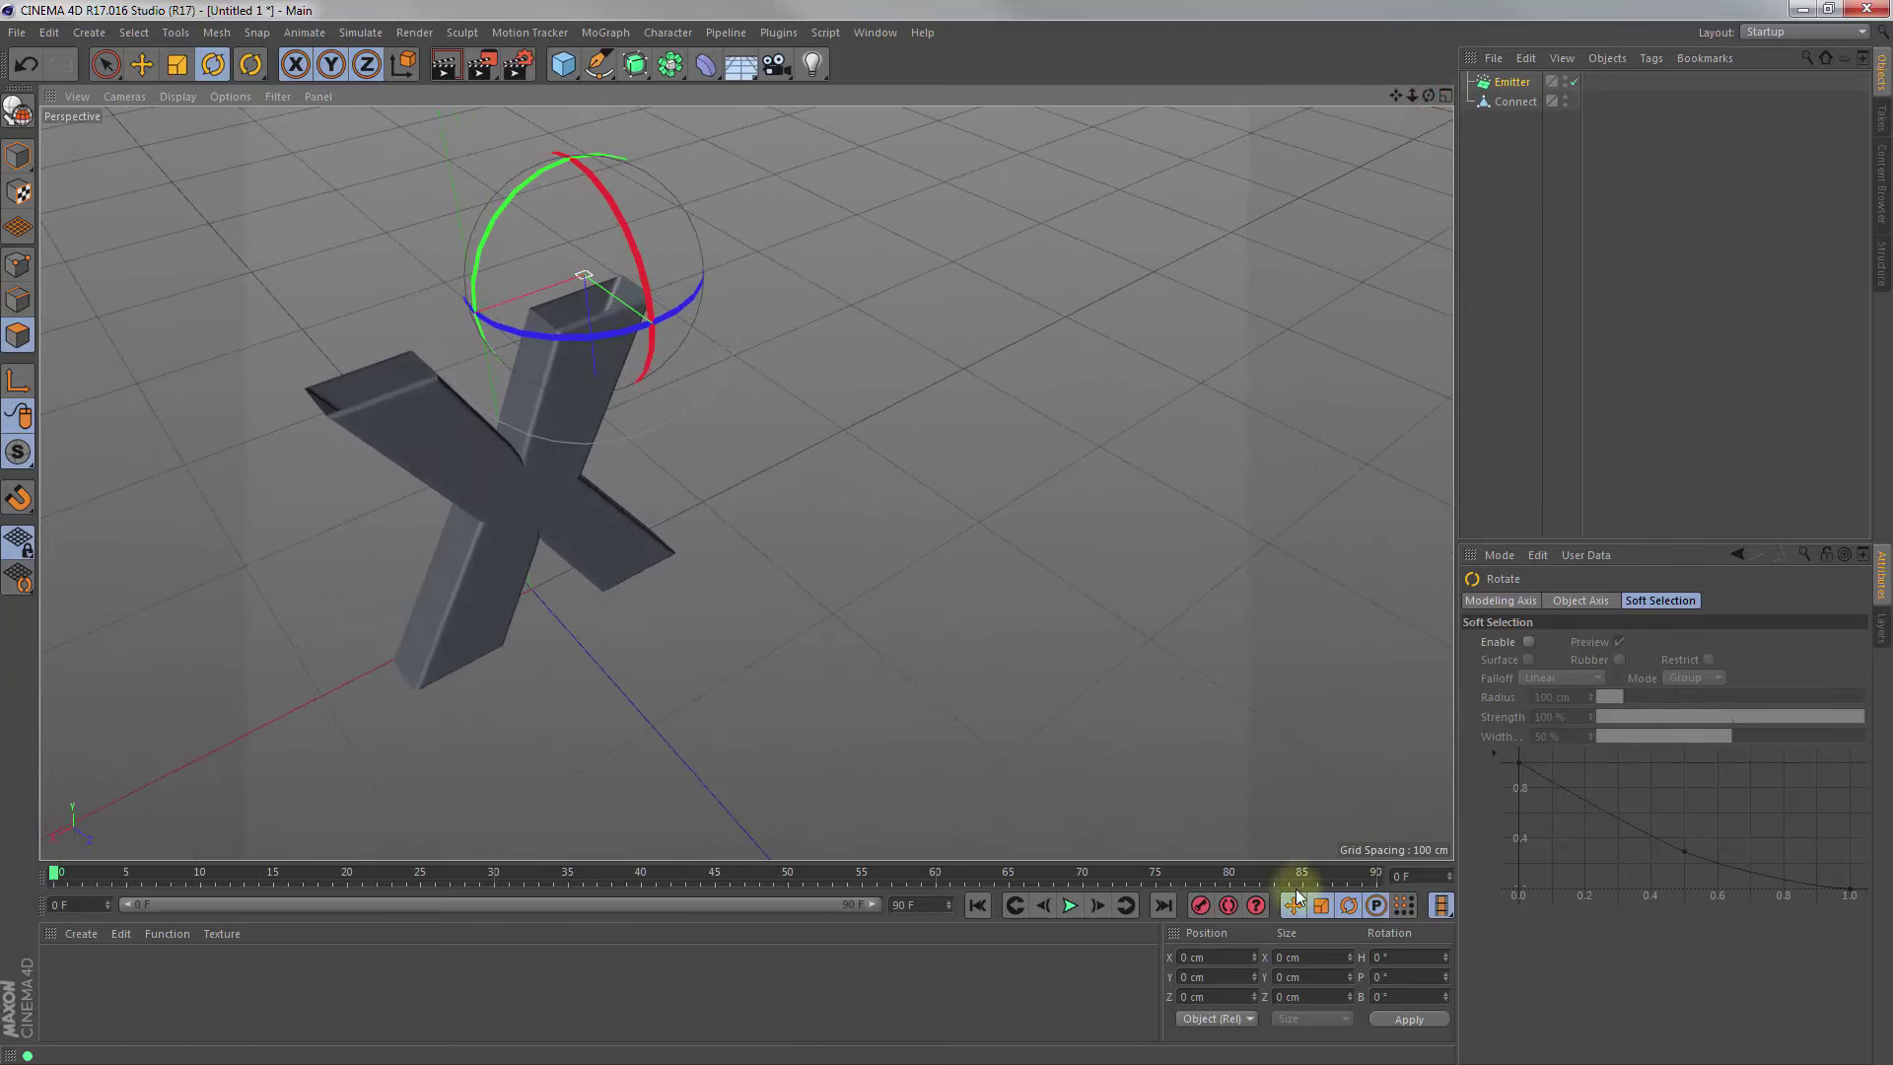
Stop playback at frame 46 and zoom in closer on the X
left_click(1071, 905)
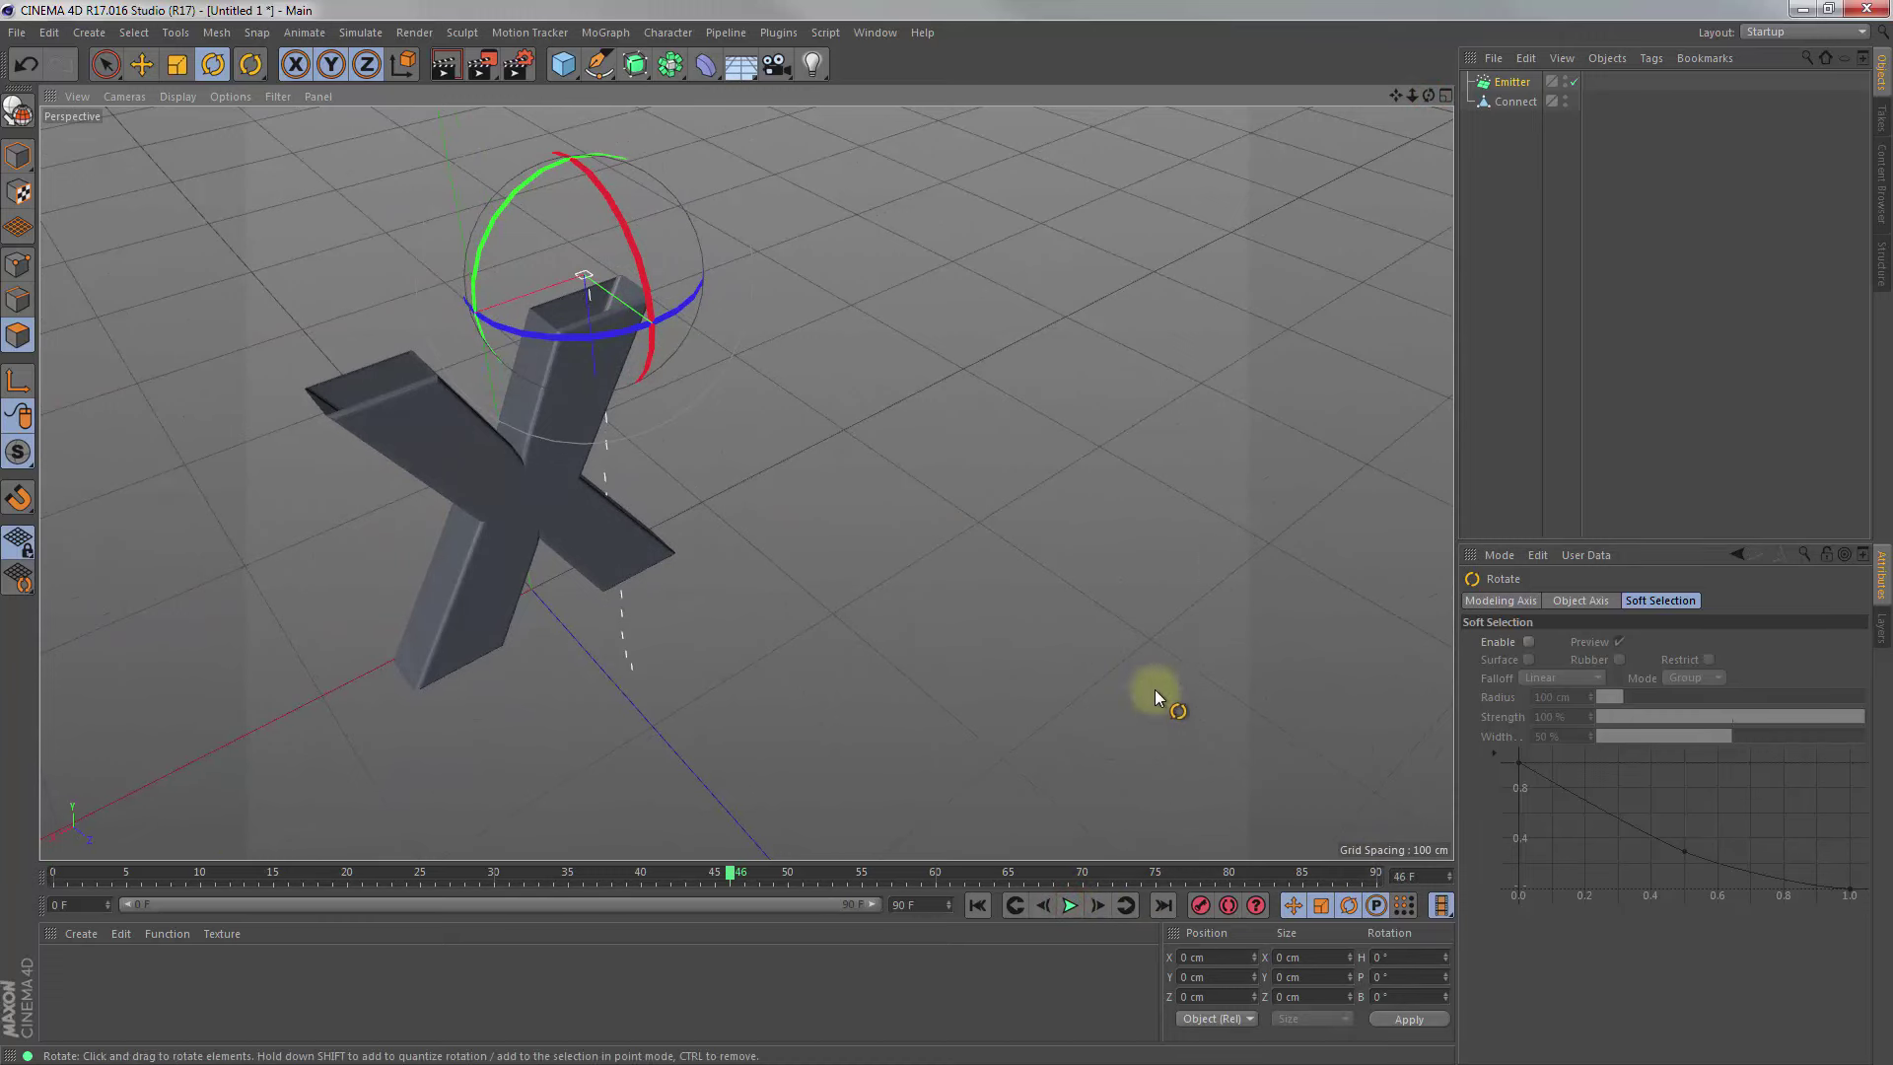
left_click_drag(1429, 95, 947, 535)
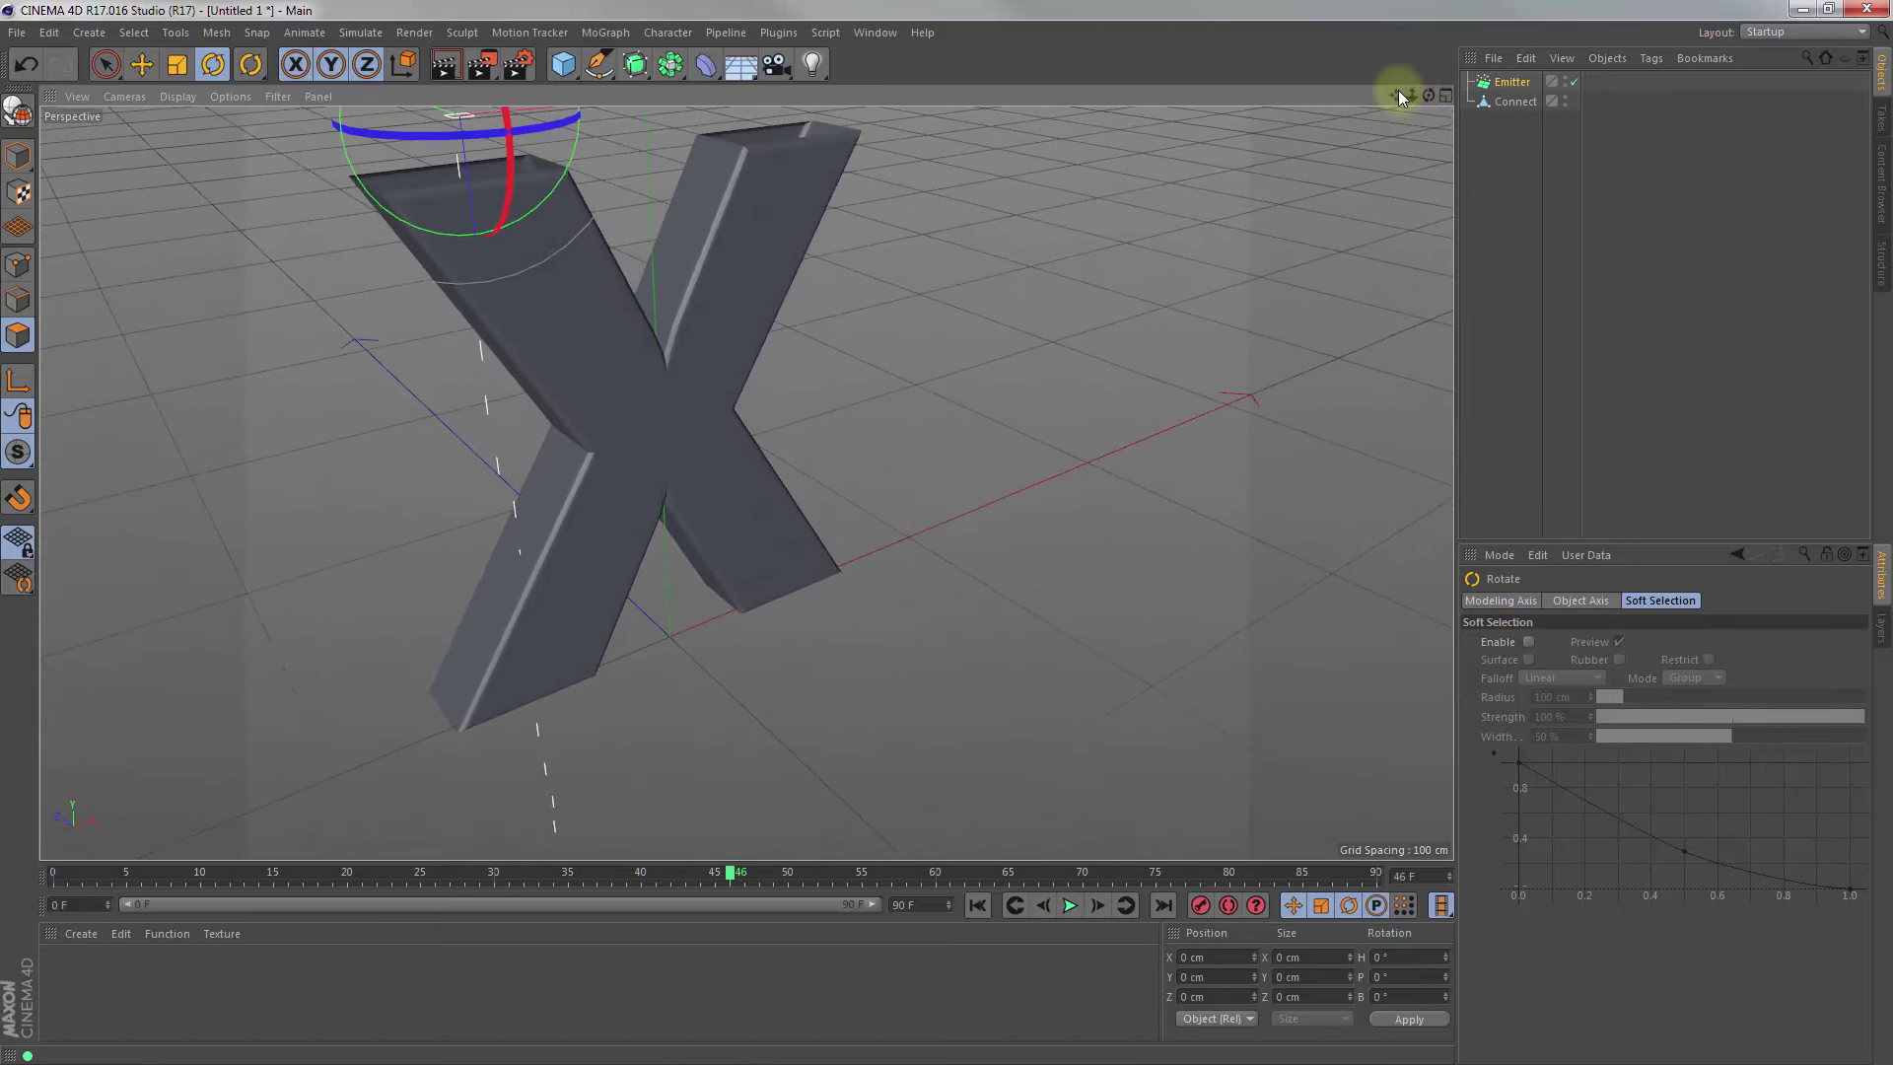
left_click_drag(1403, 89, 947, 536)
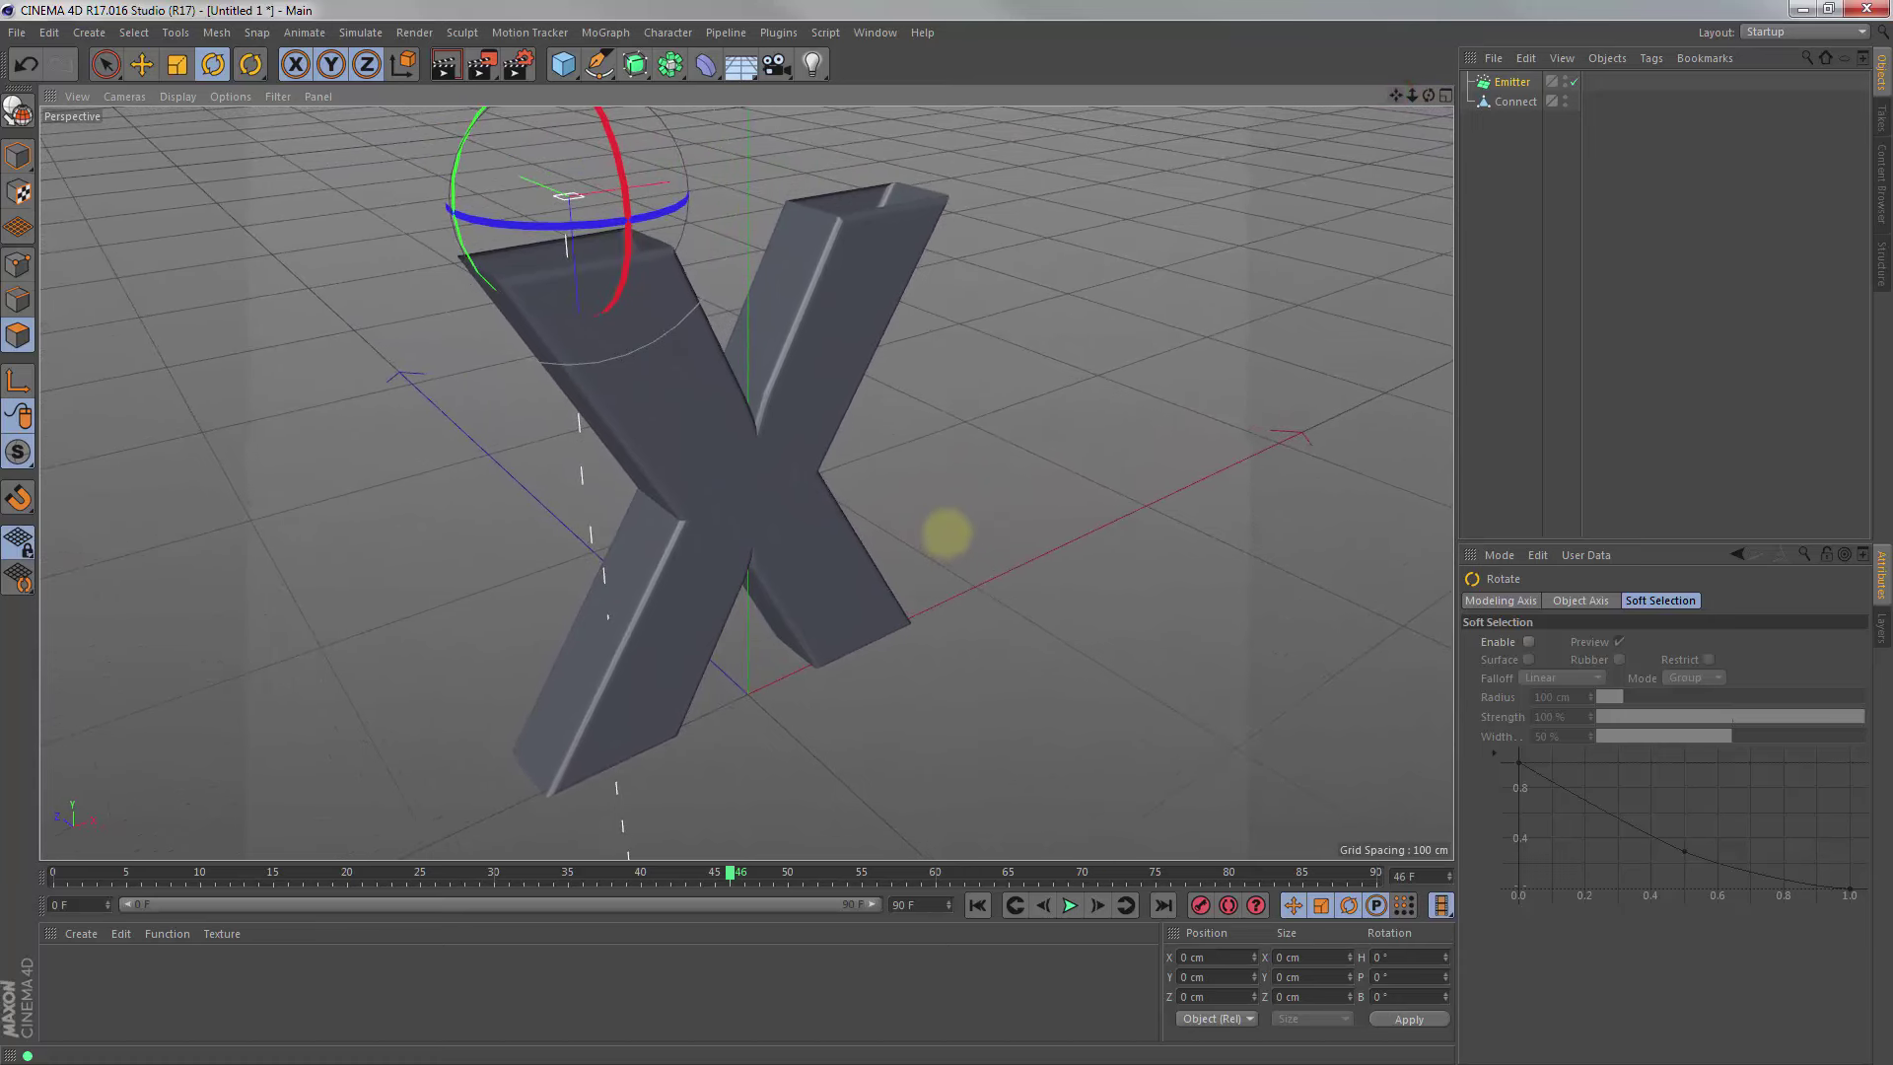
Add a Sphere with a 5 cm radius and nest it under the Emitter
left_click(563, 65)
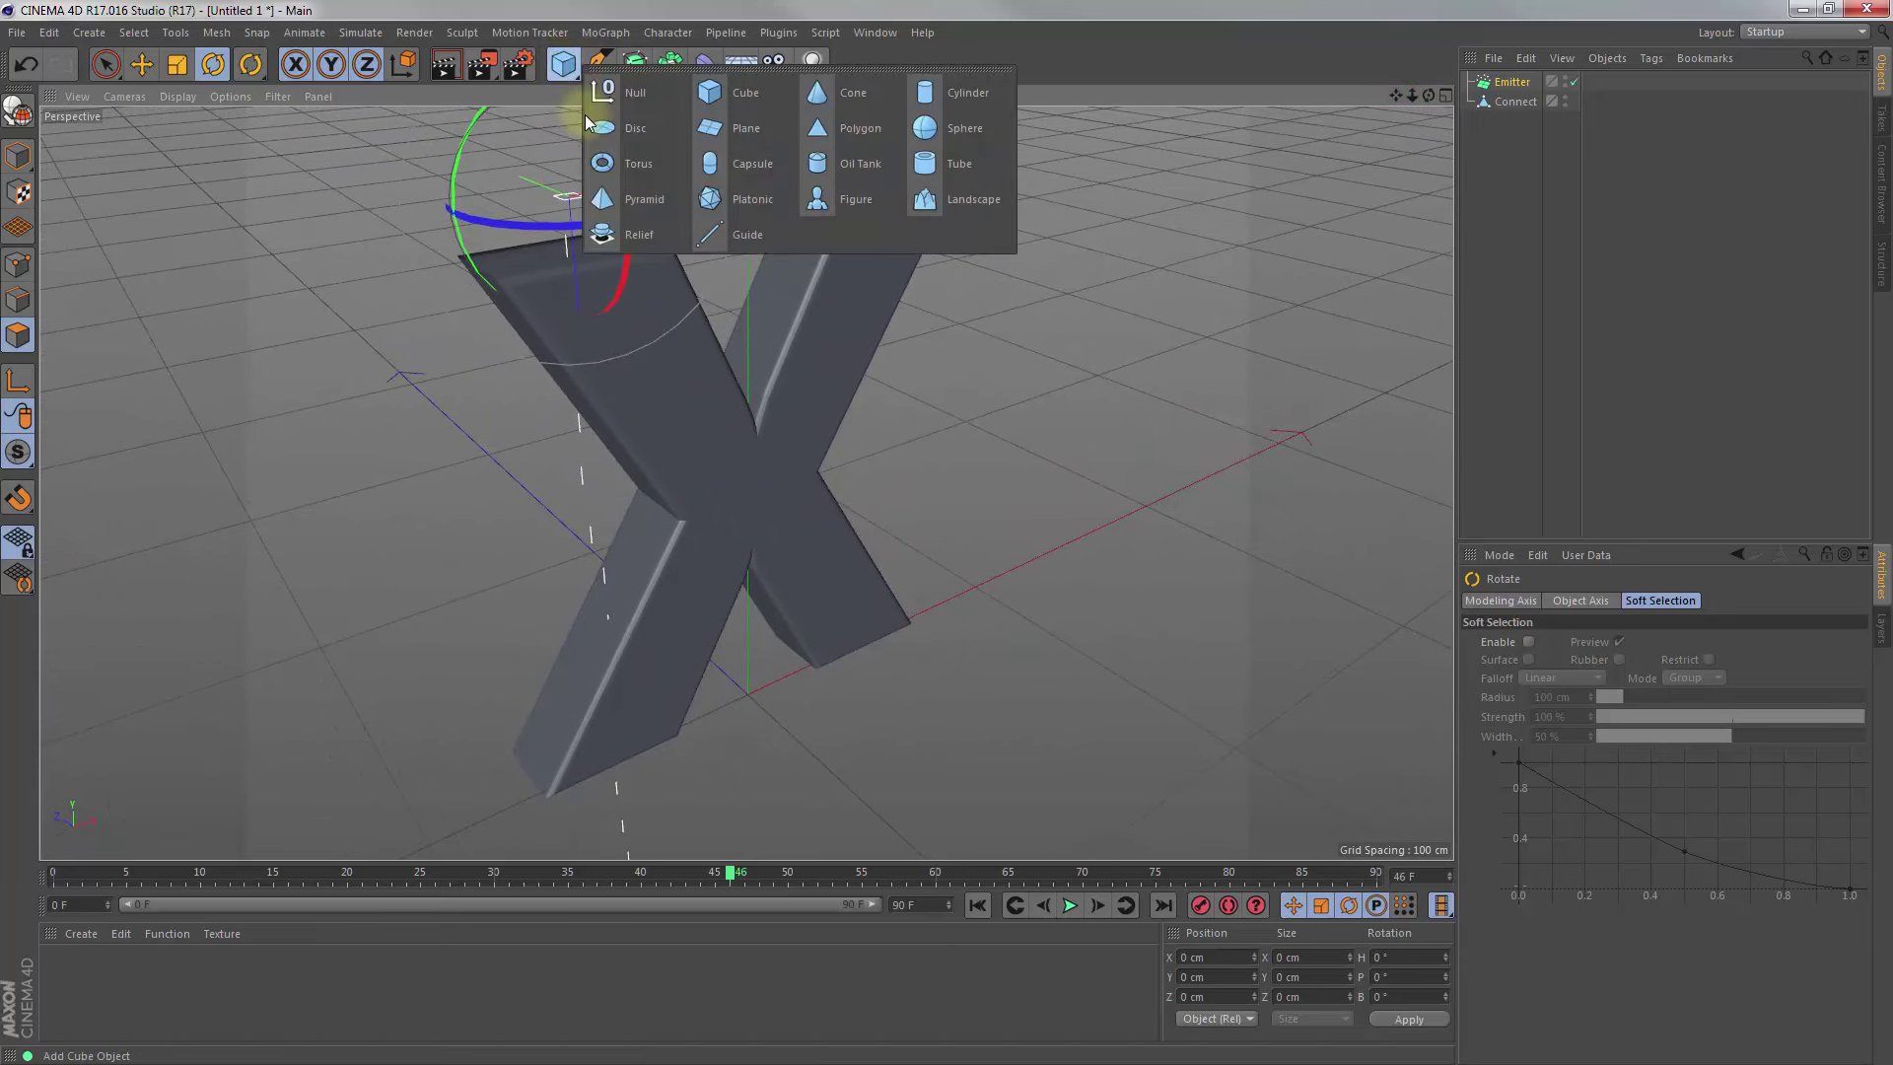
left_click(957, 129)
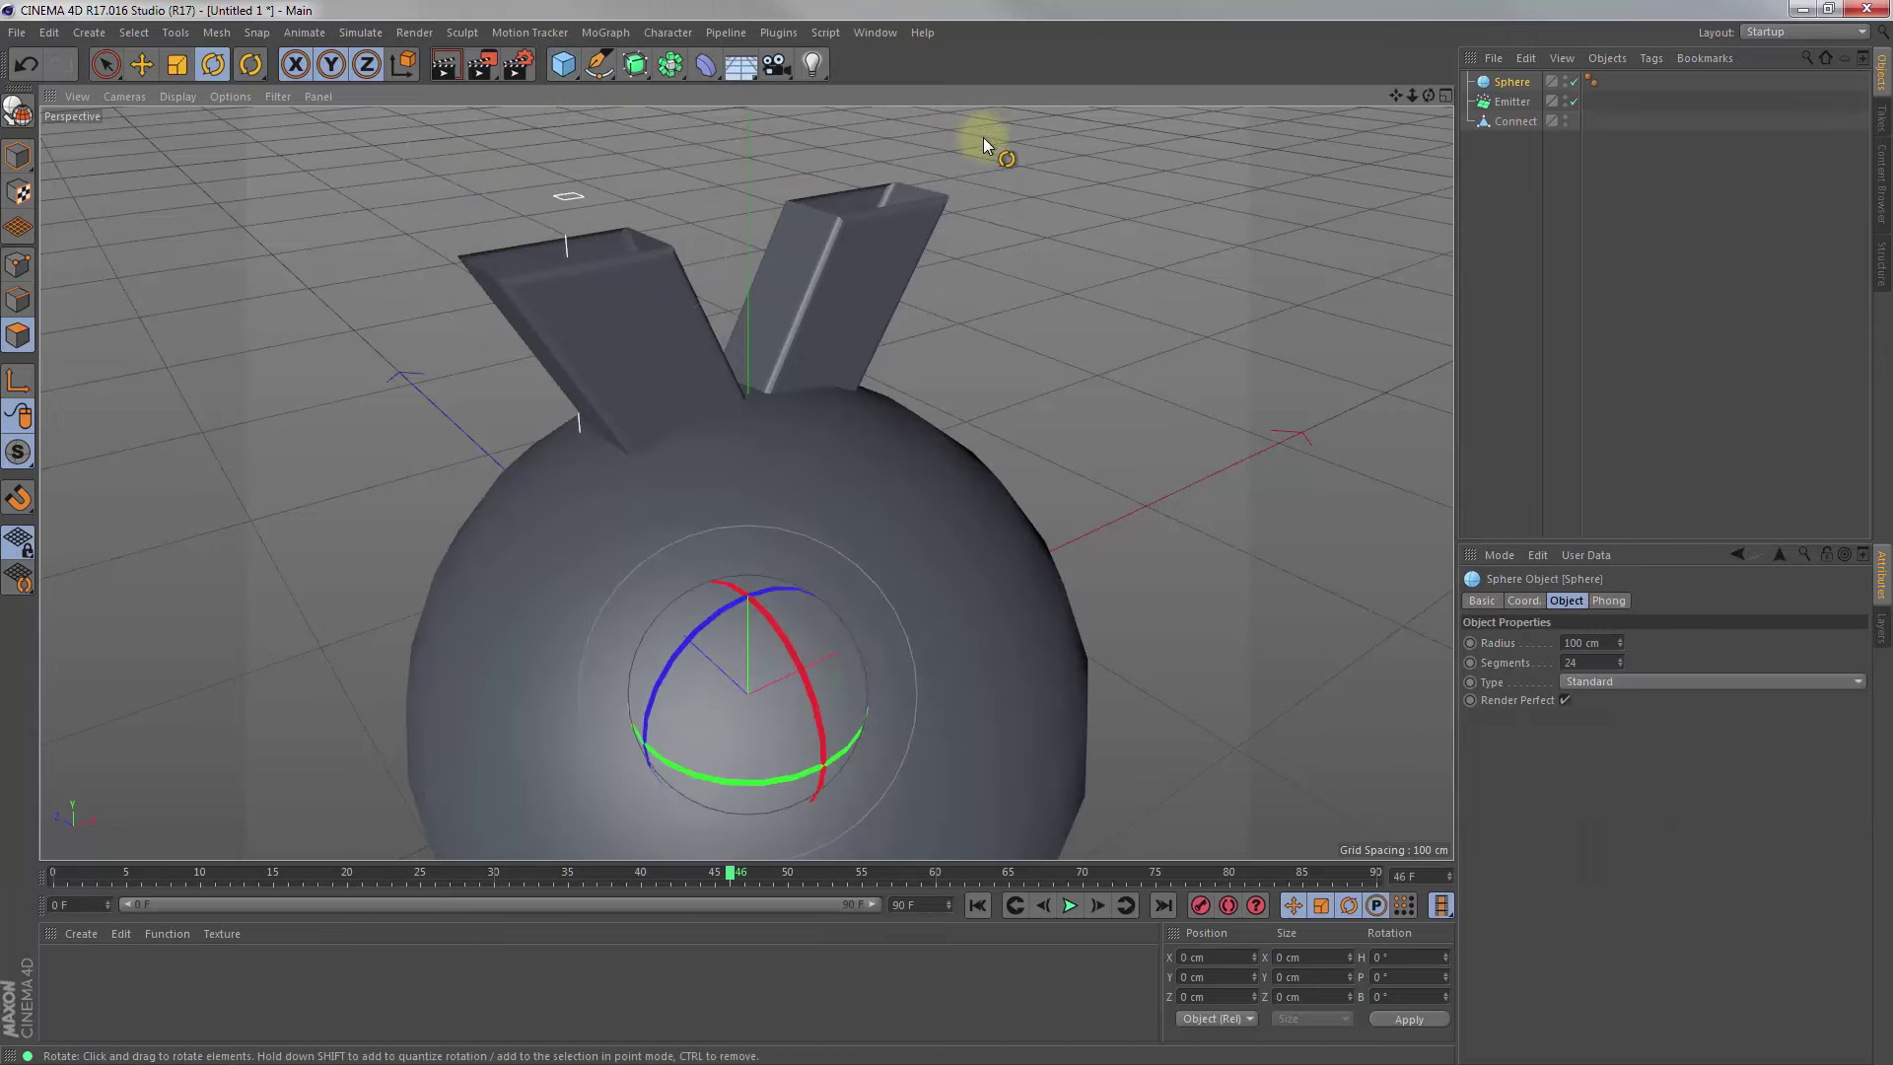
left_click(1514, 83)
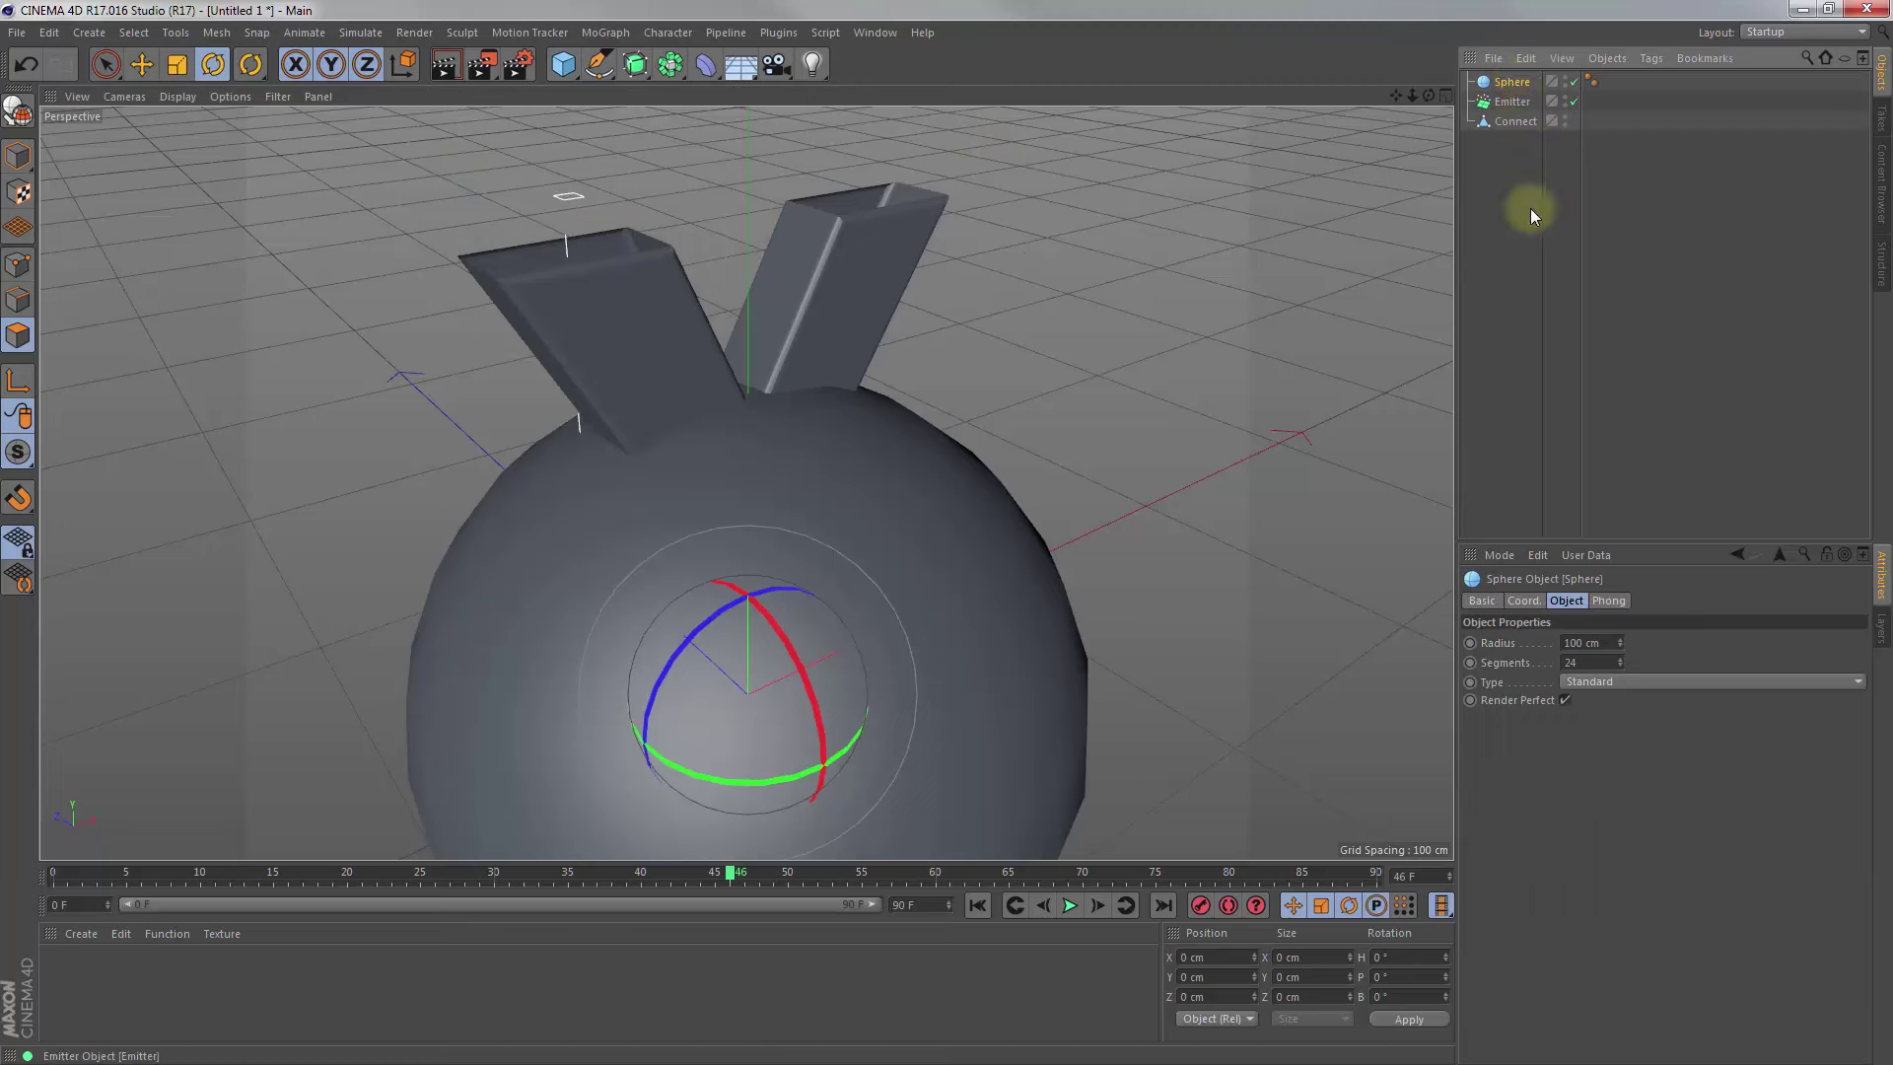
left_click(1571, 585)
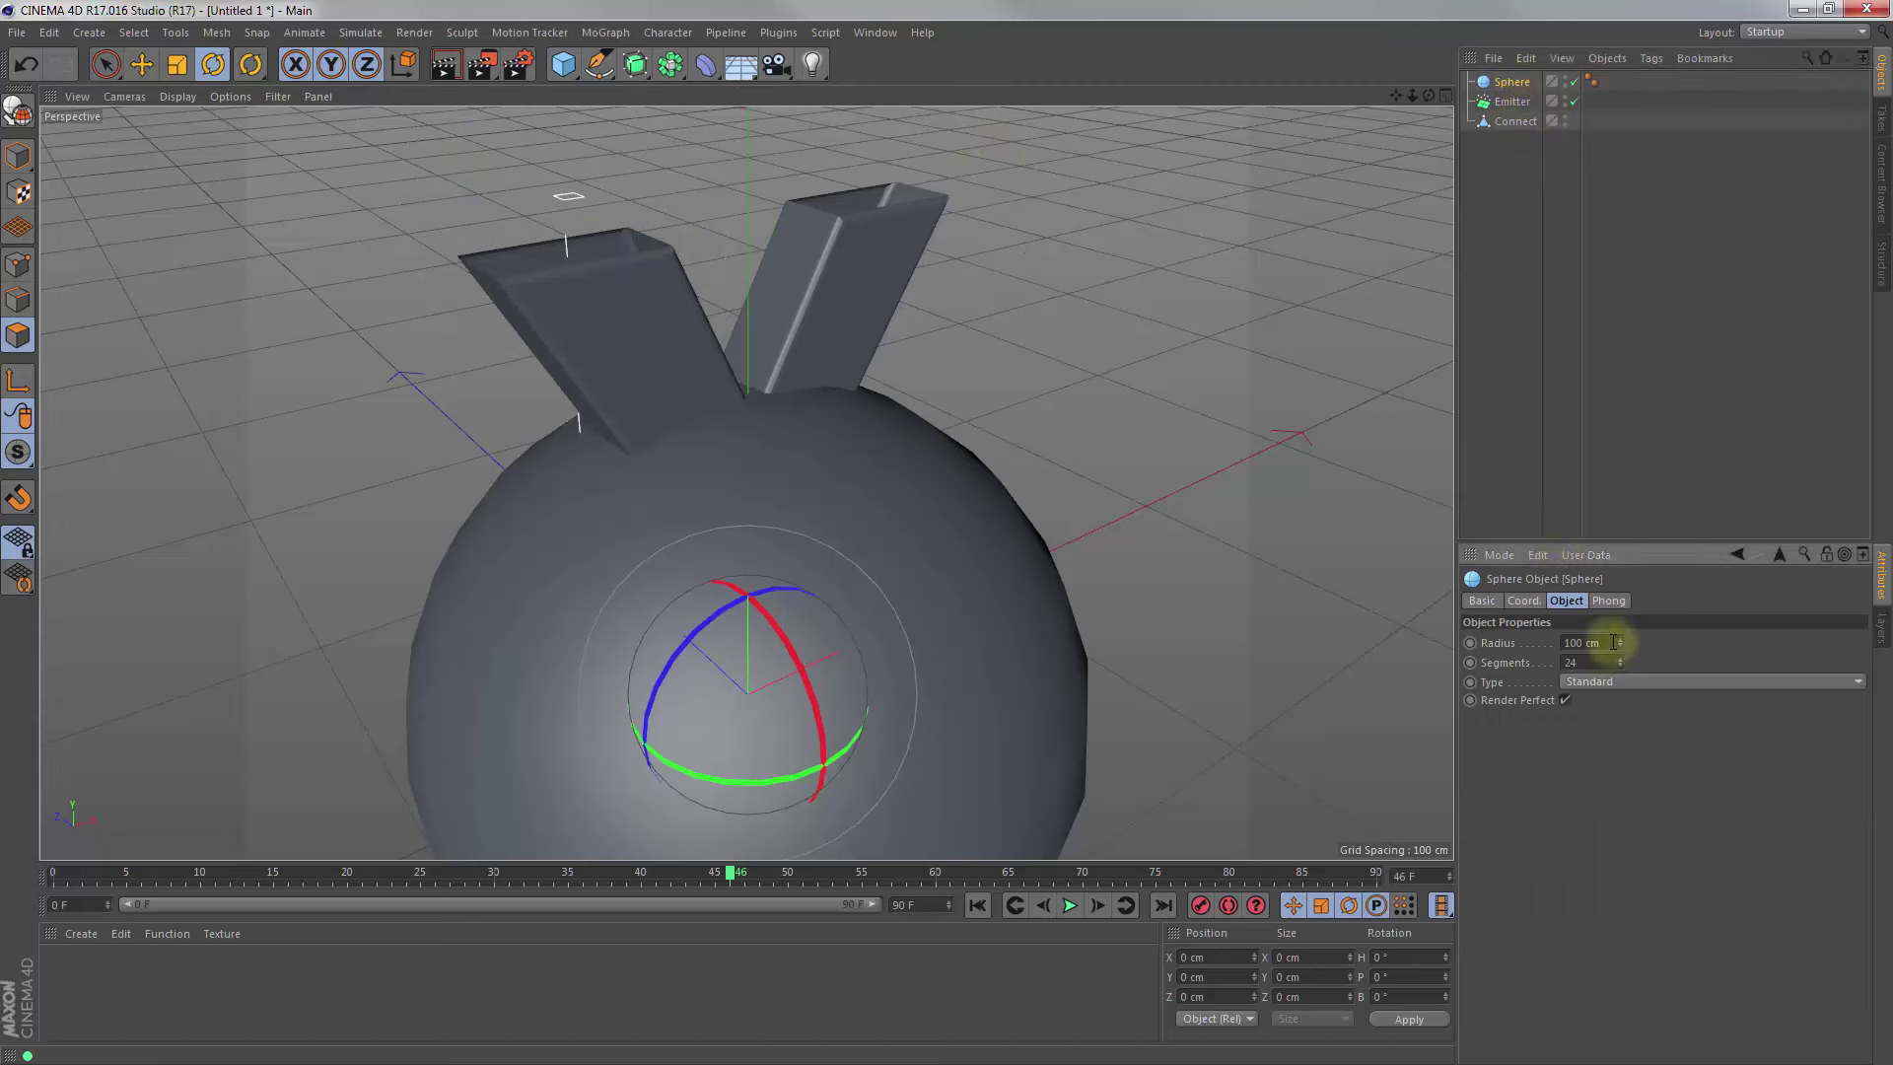
left_click_drag(1611, 642, 1561, 644)
type("5")
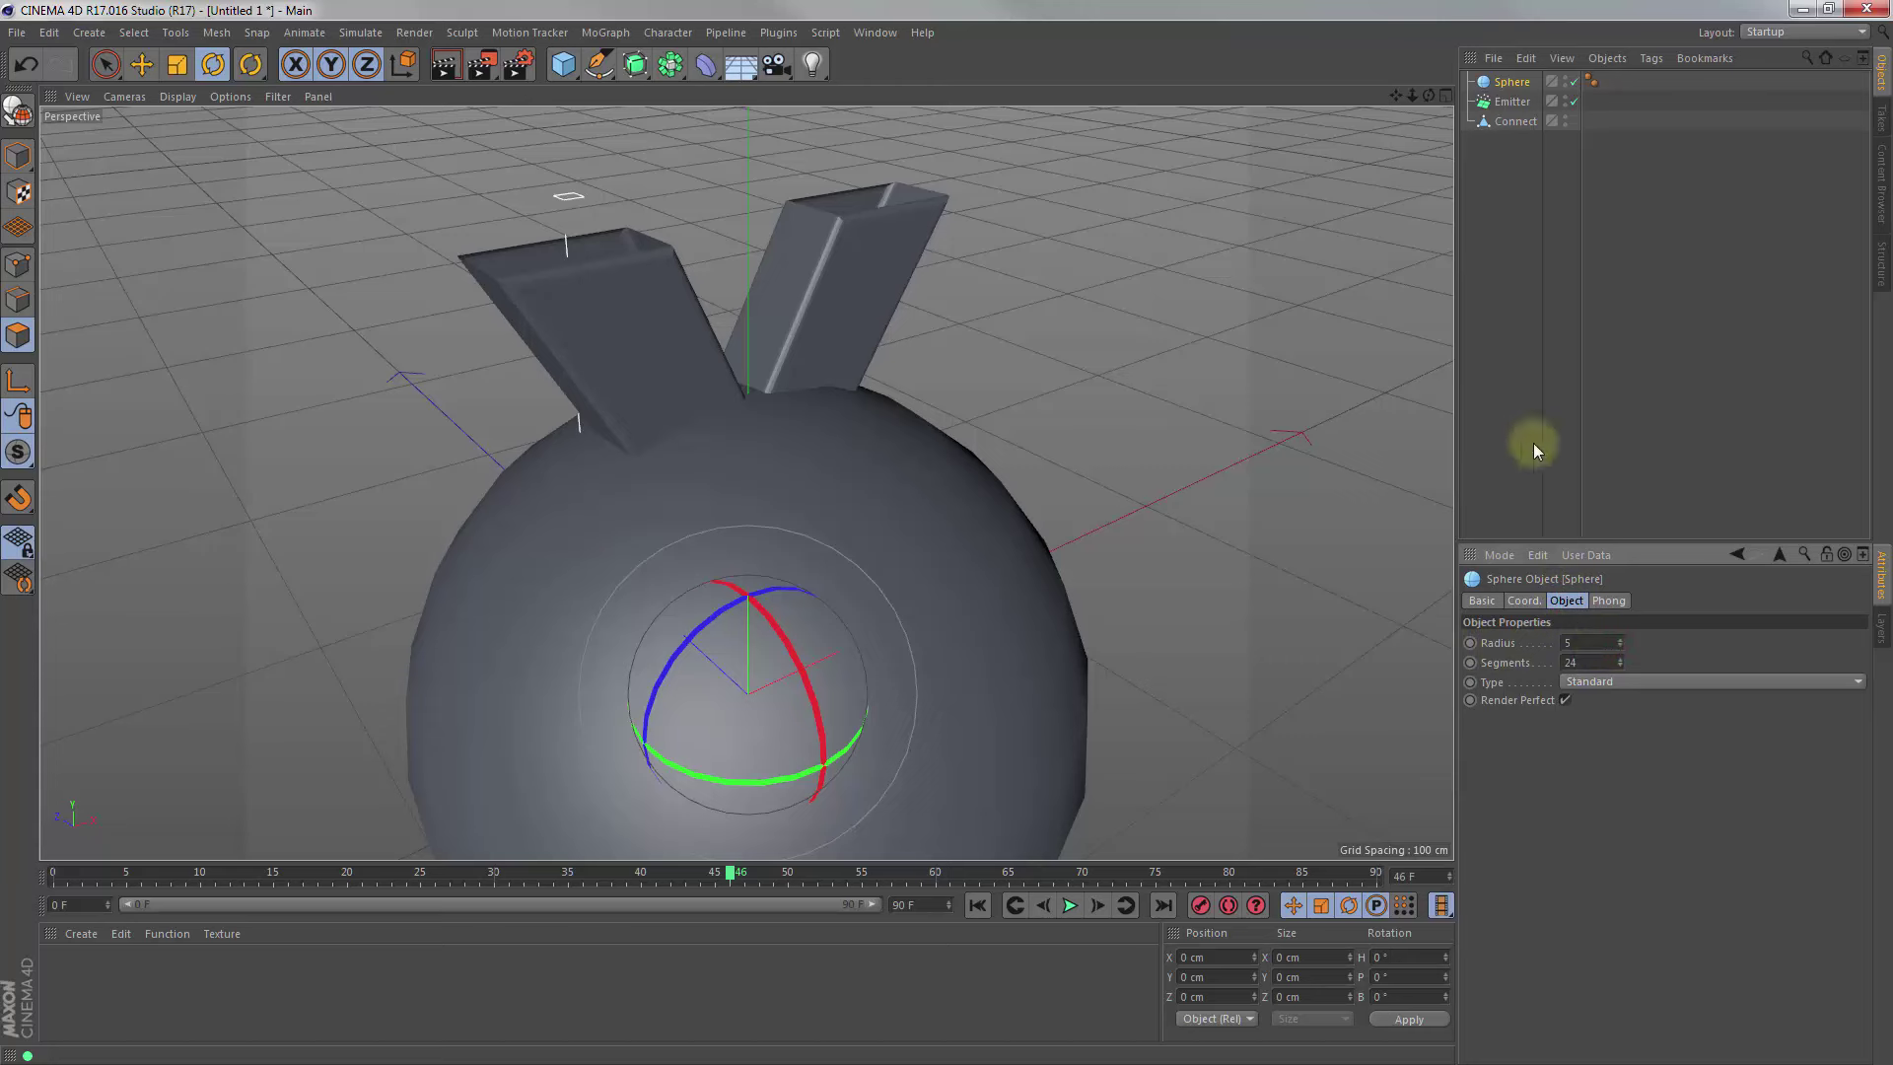
left_click(1516, 82)
left_click(1512, 85)
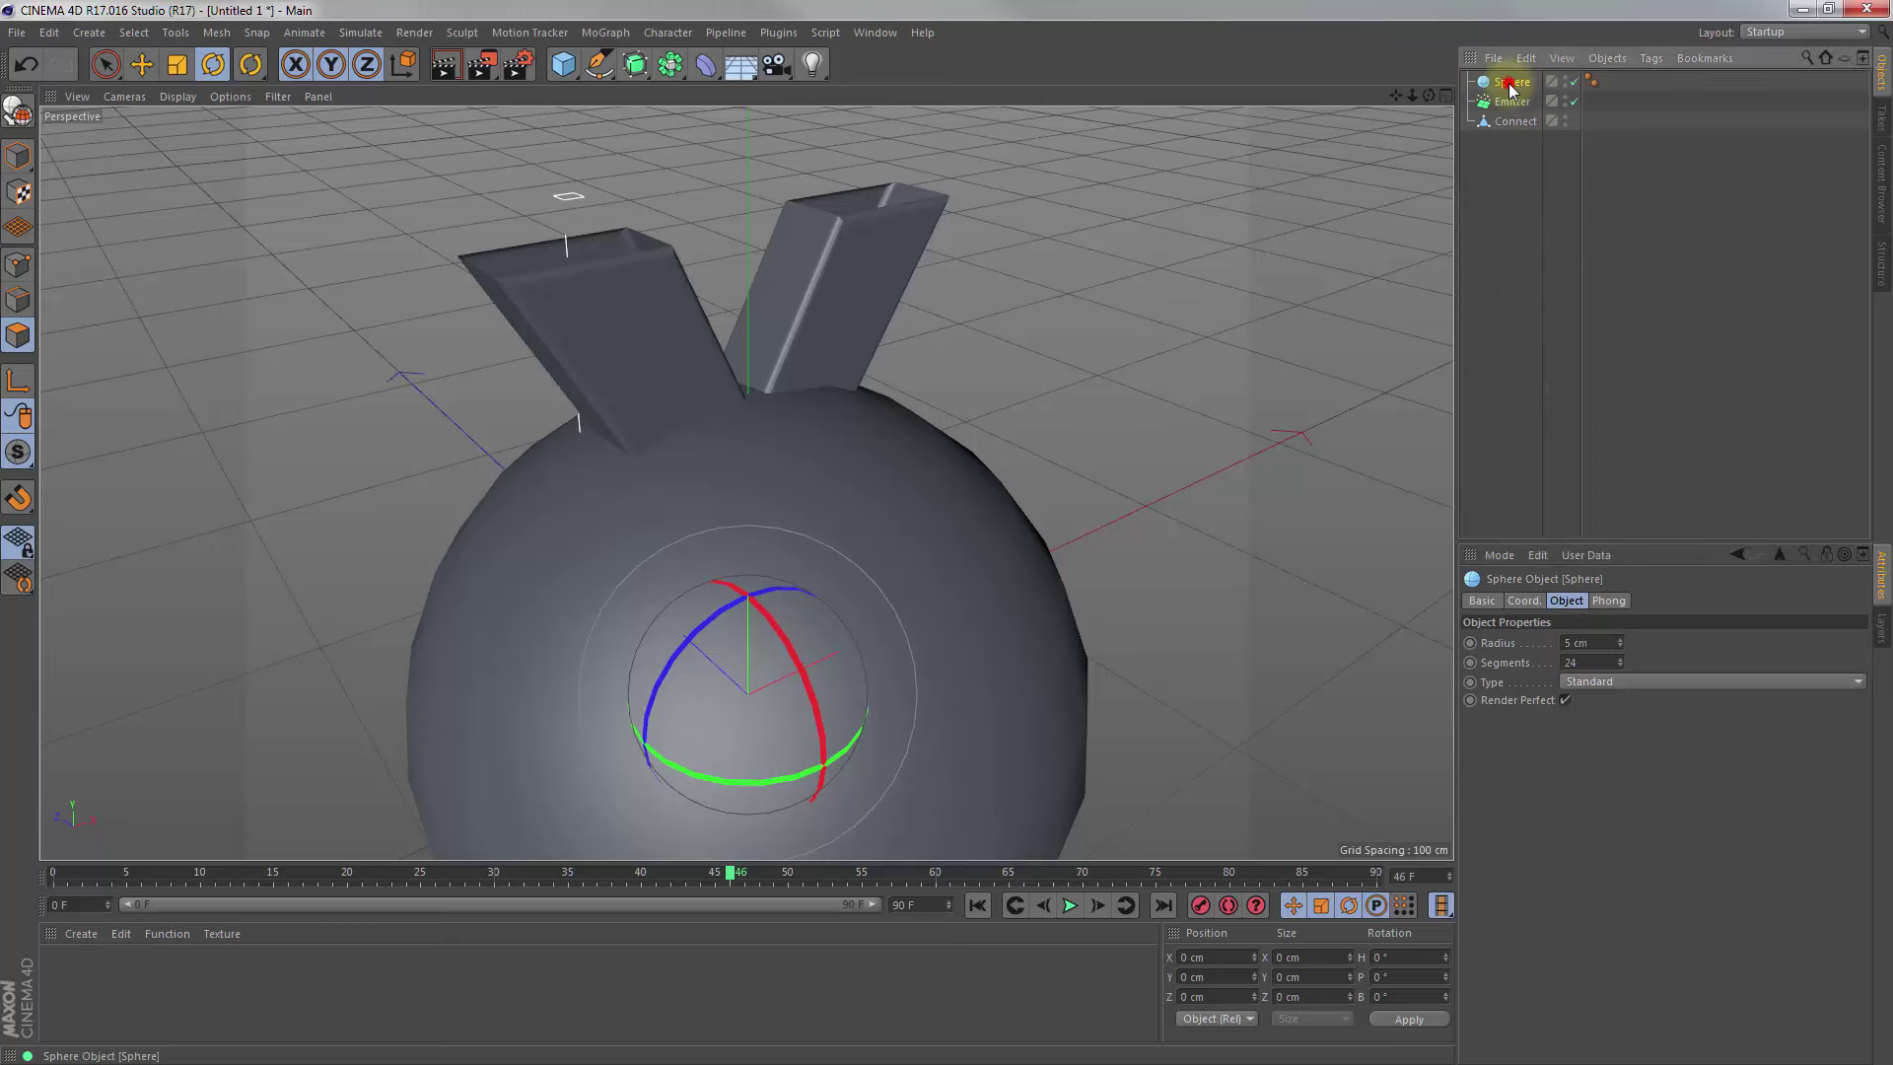
left_click_drag(1521, 102, 1521, 103)
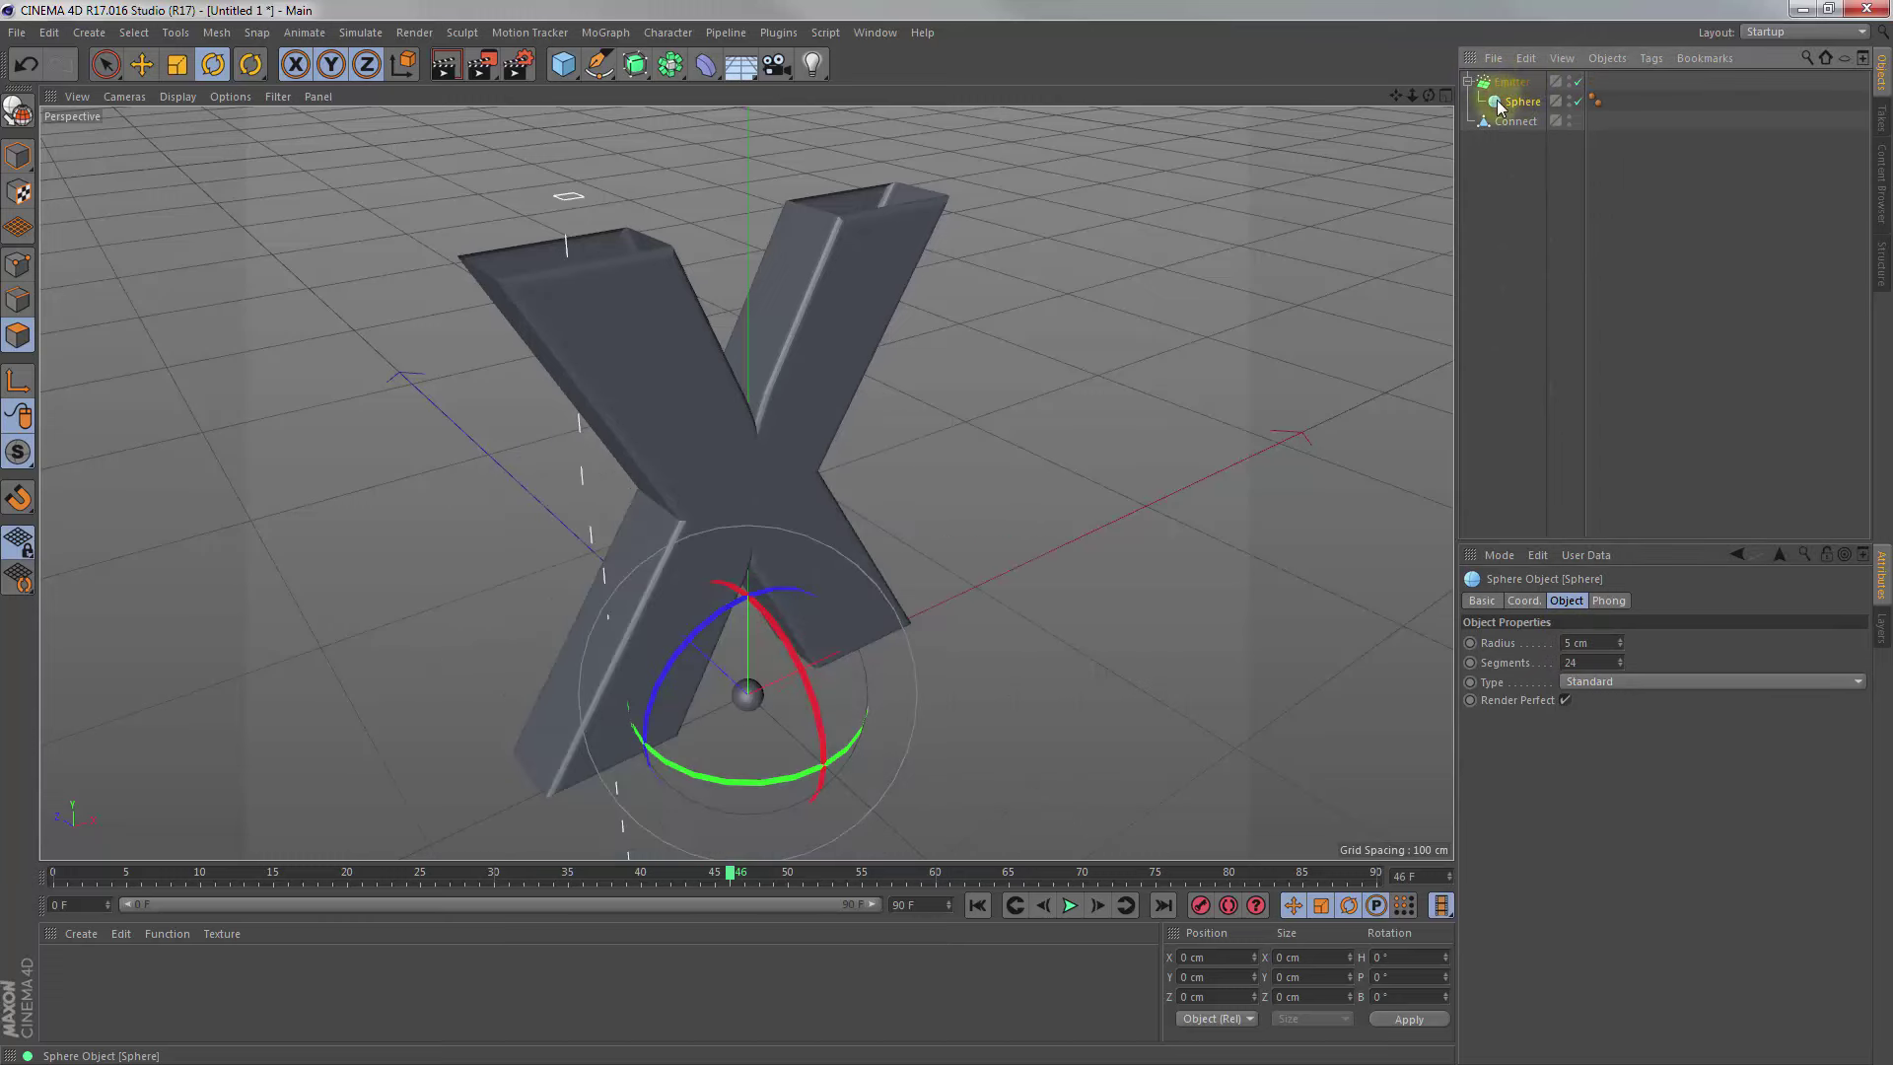
Enable Show Objects in the Emitter's Particle tab so particles appear as 5 cm spheres
left_click(1512, 105)
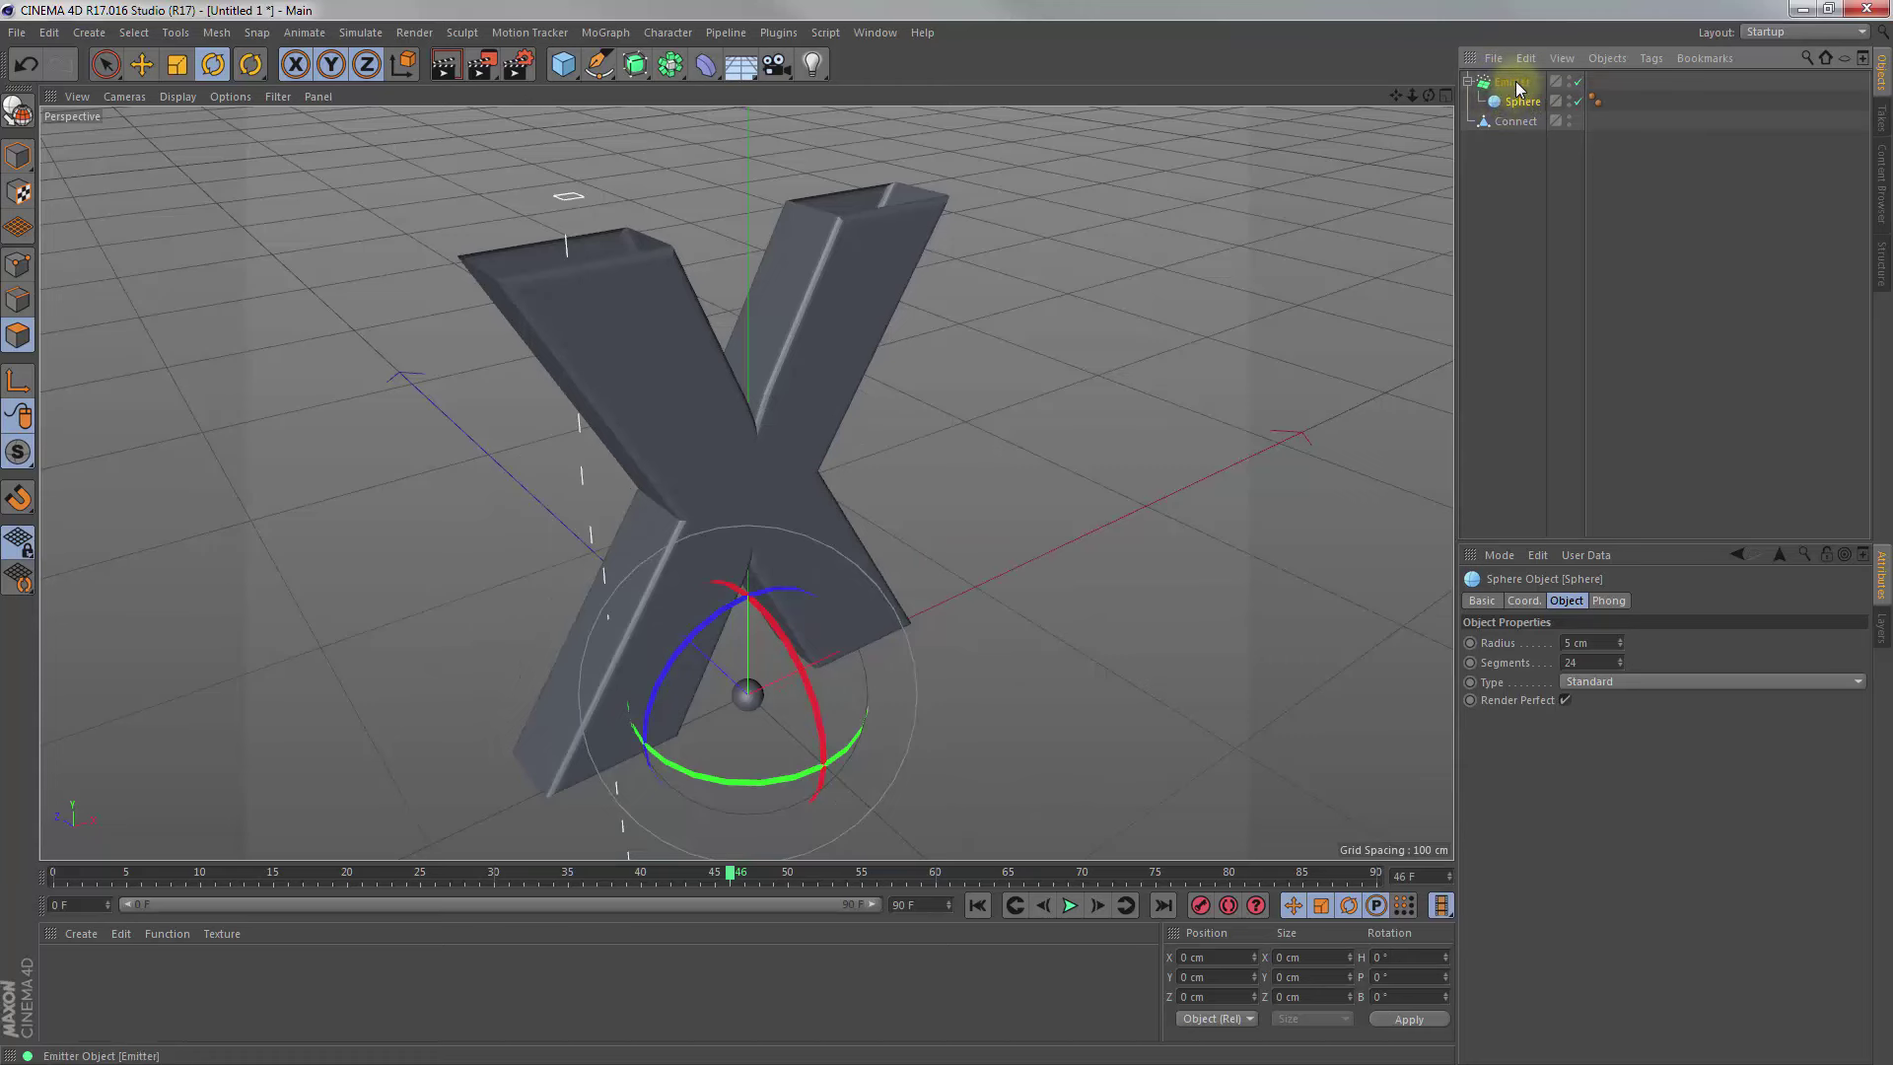
left_click(1515, 83)
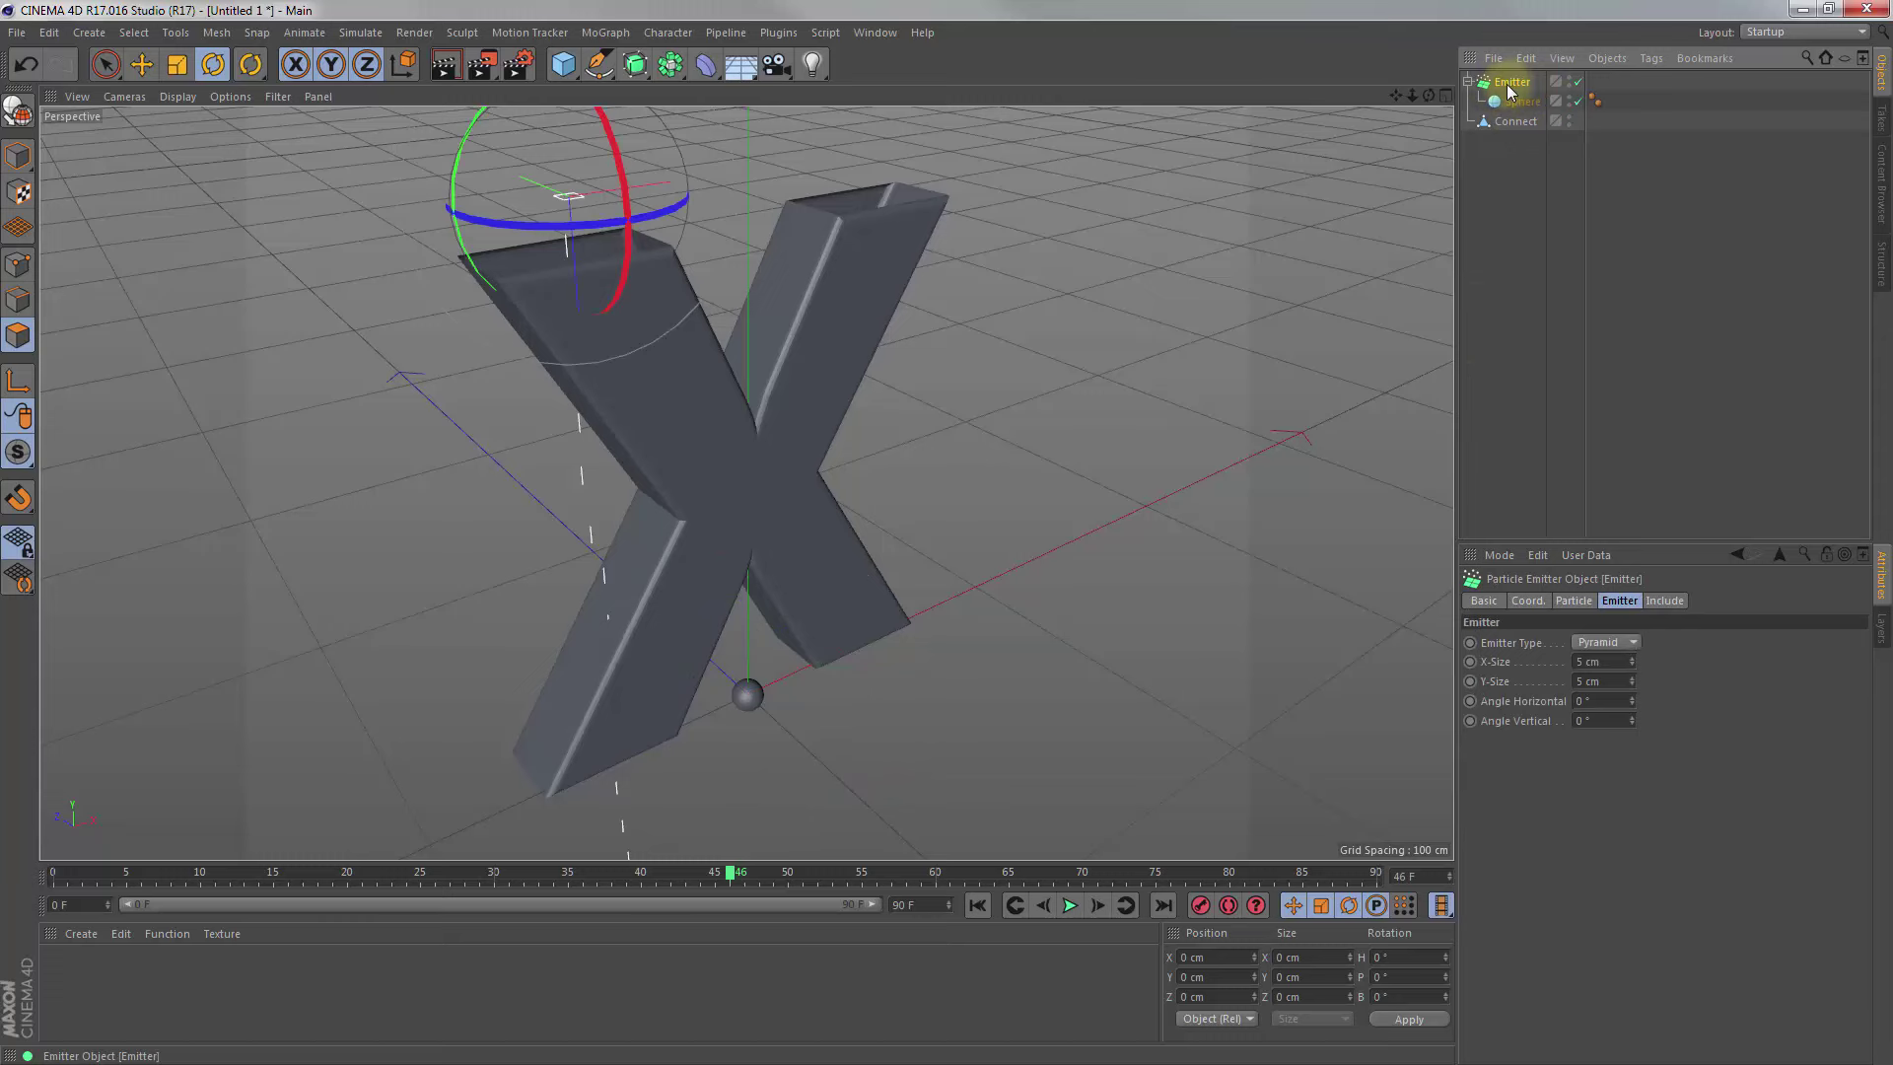
left_click(1575, 602)
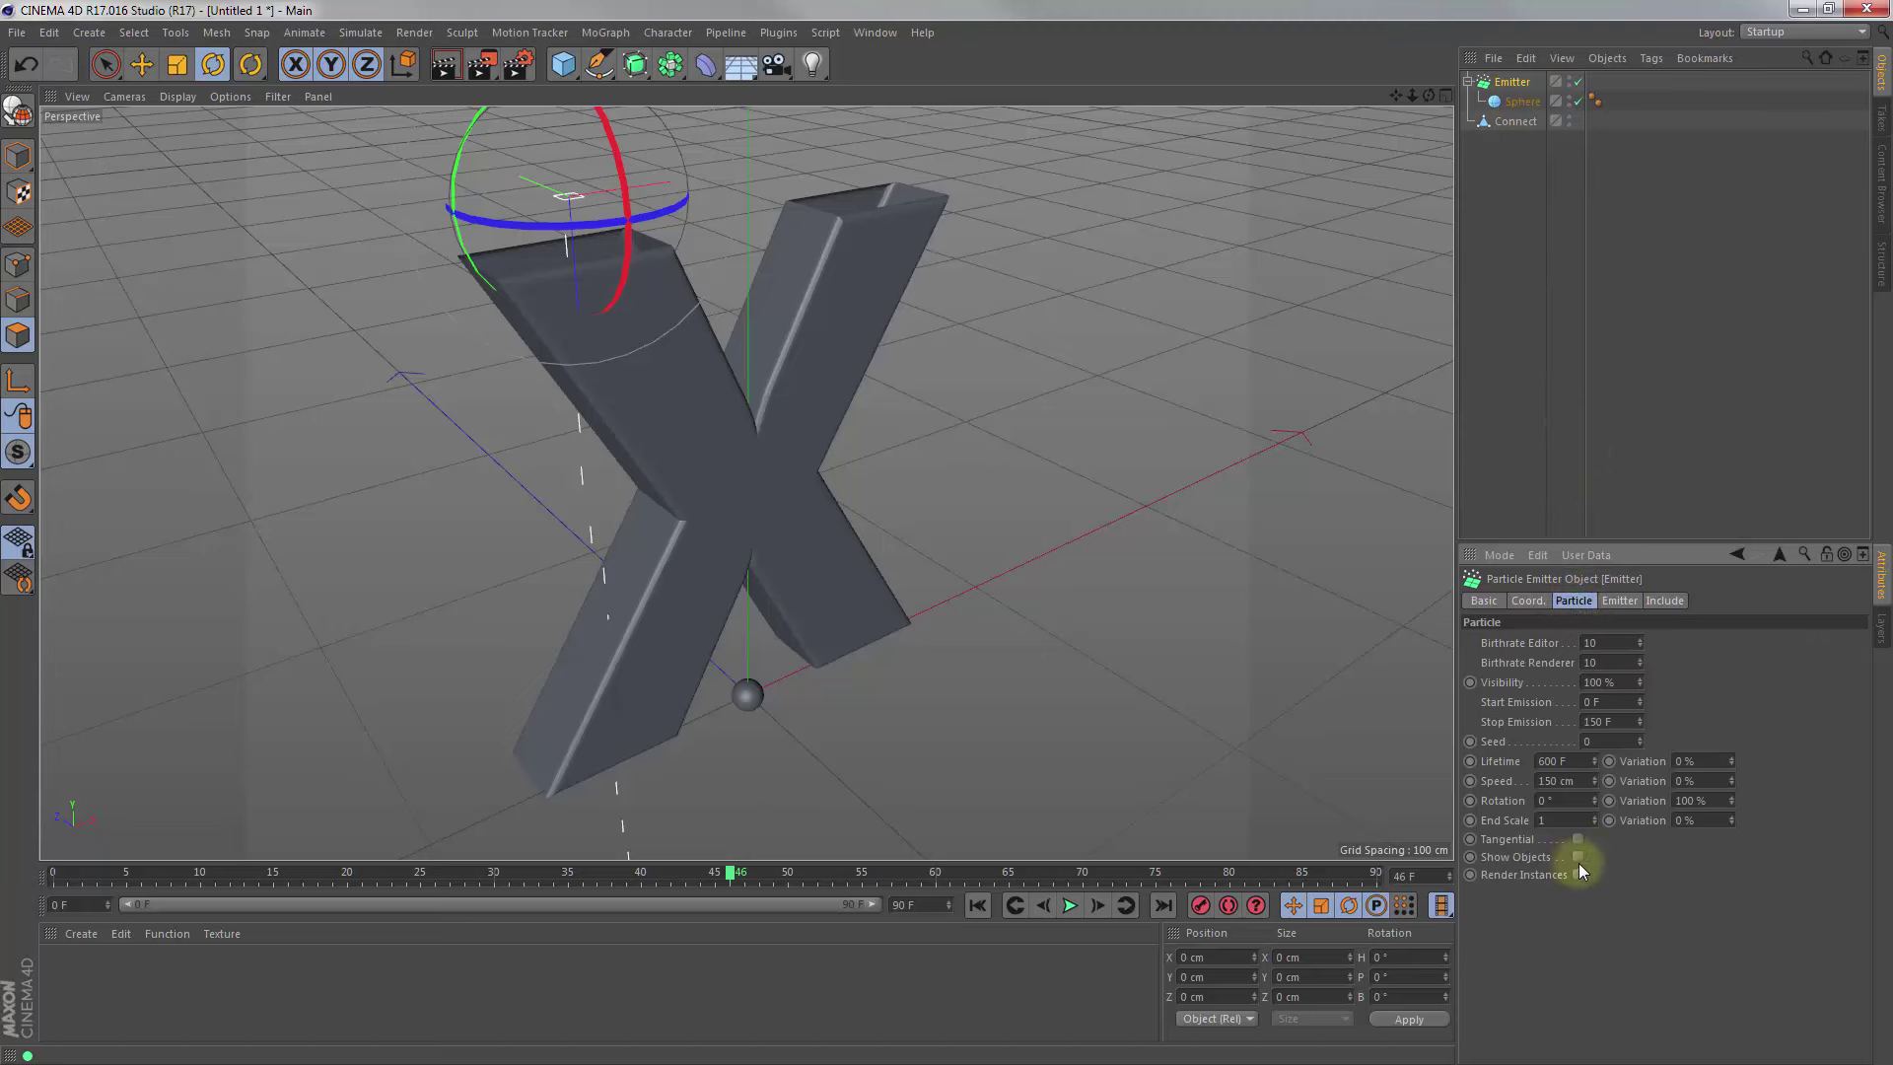
left_click(1577, 858)
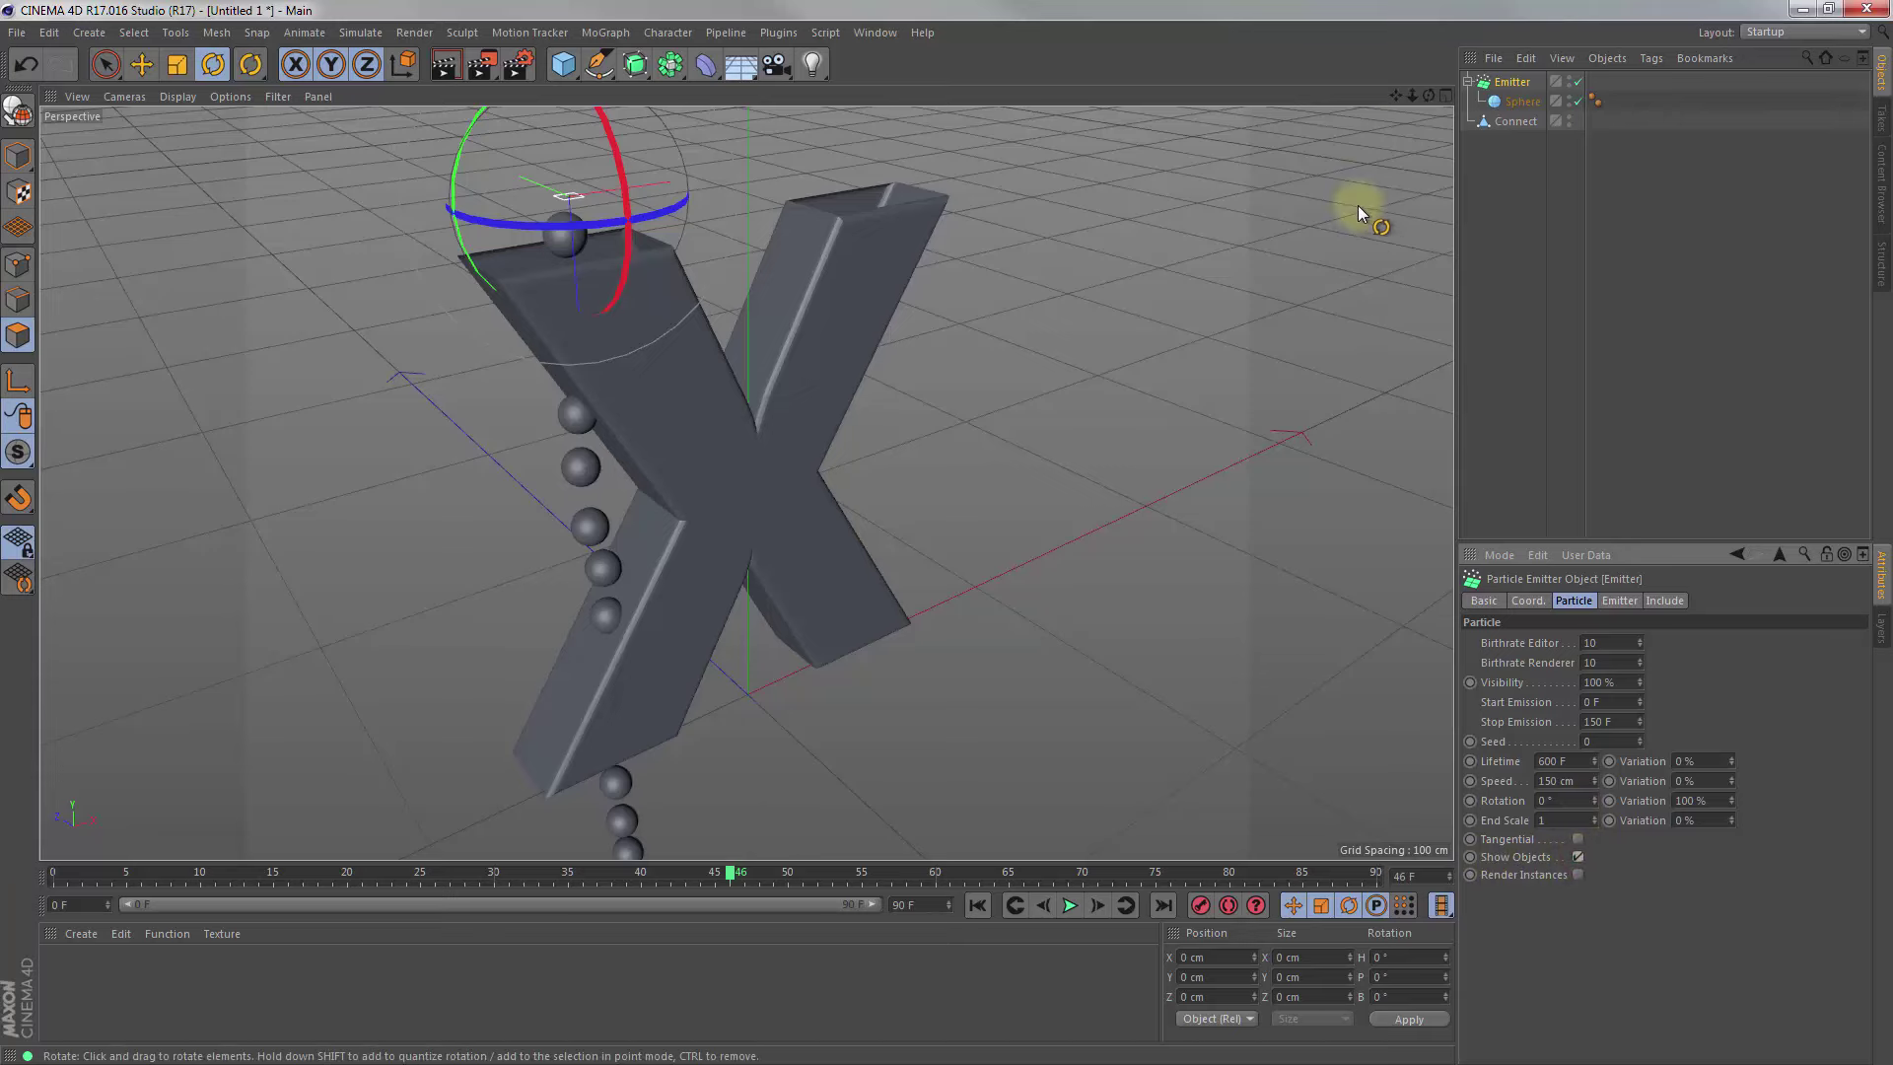
left_click_drag(1430, 94, 946, 534)
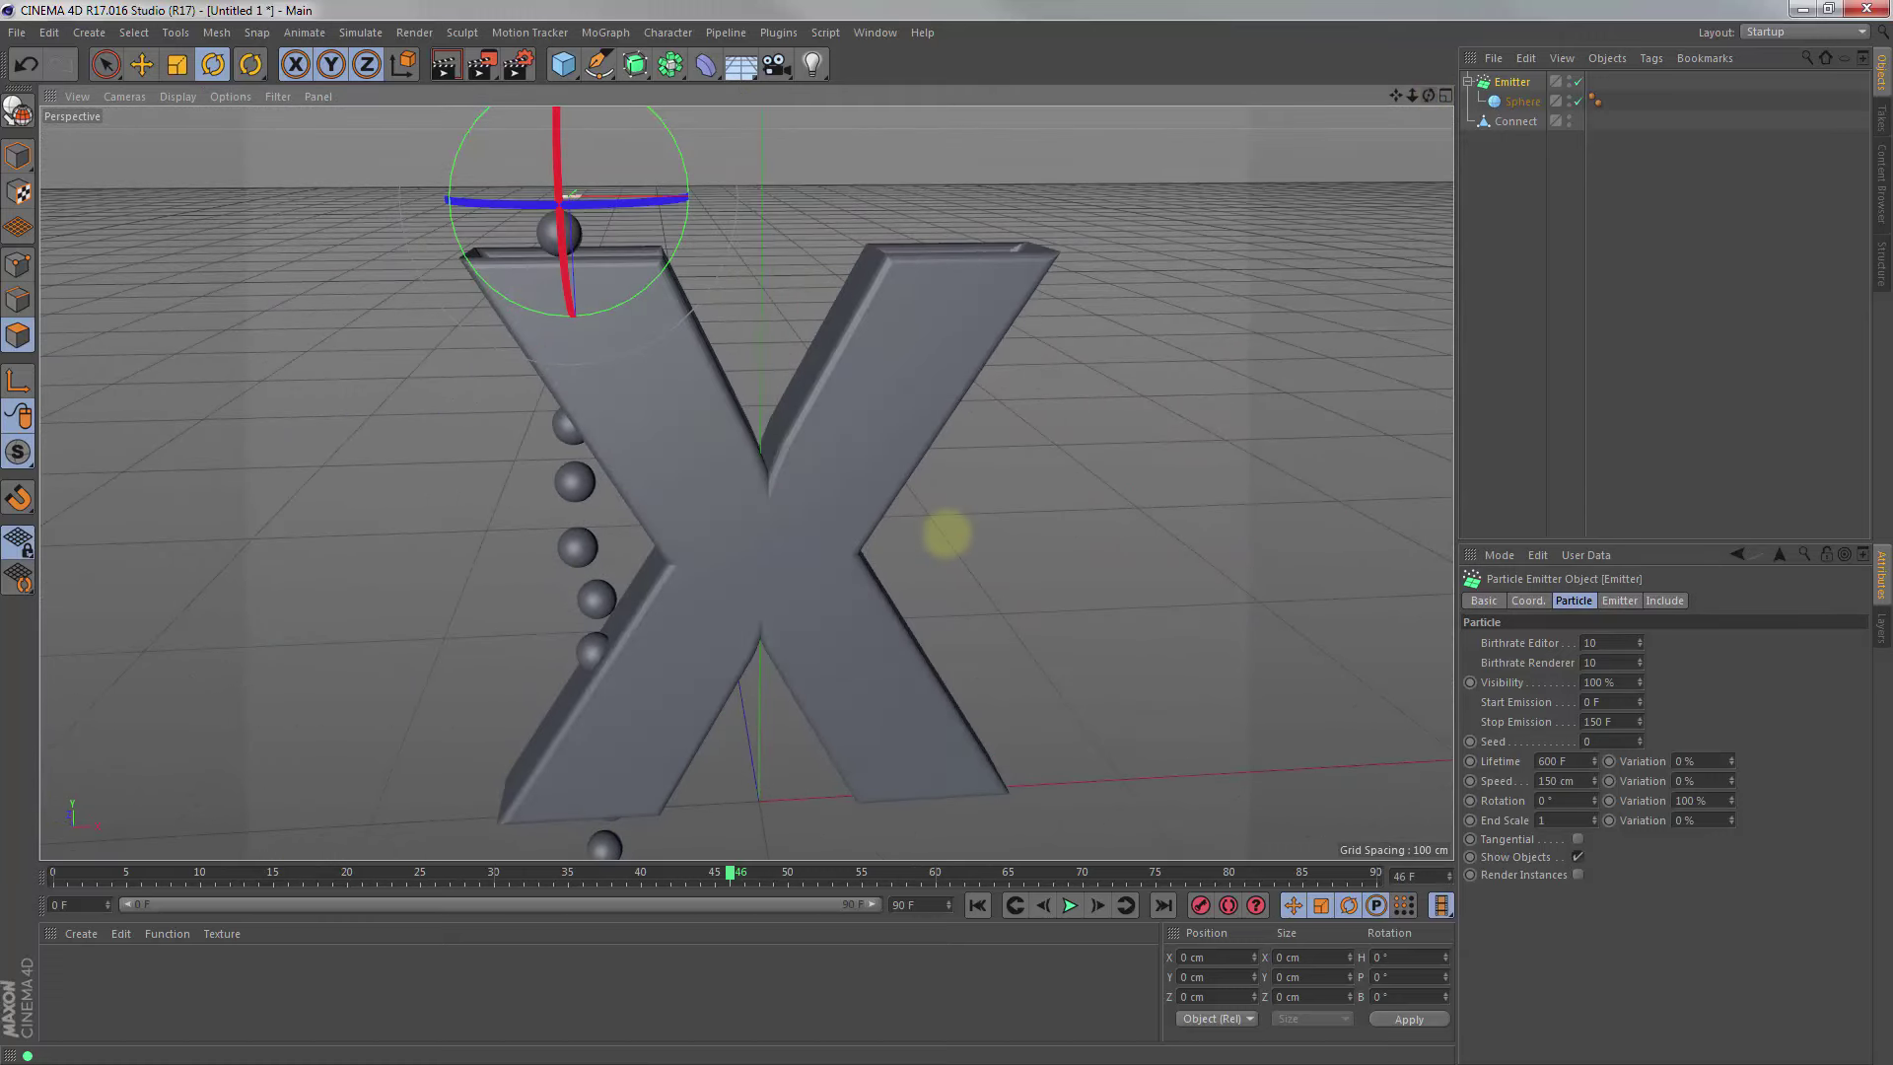
Set the particle Sphere's radius to 2 cm and orbit to view the smaller balls
left_click(1520, 102)
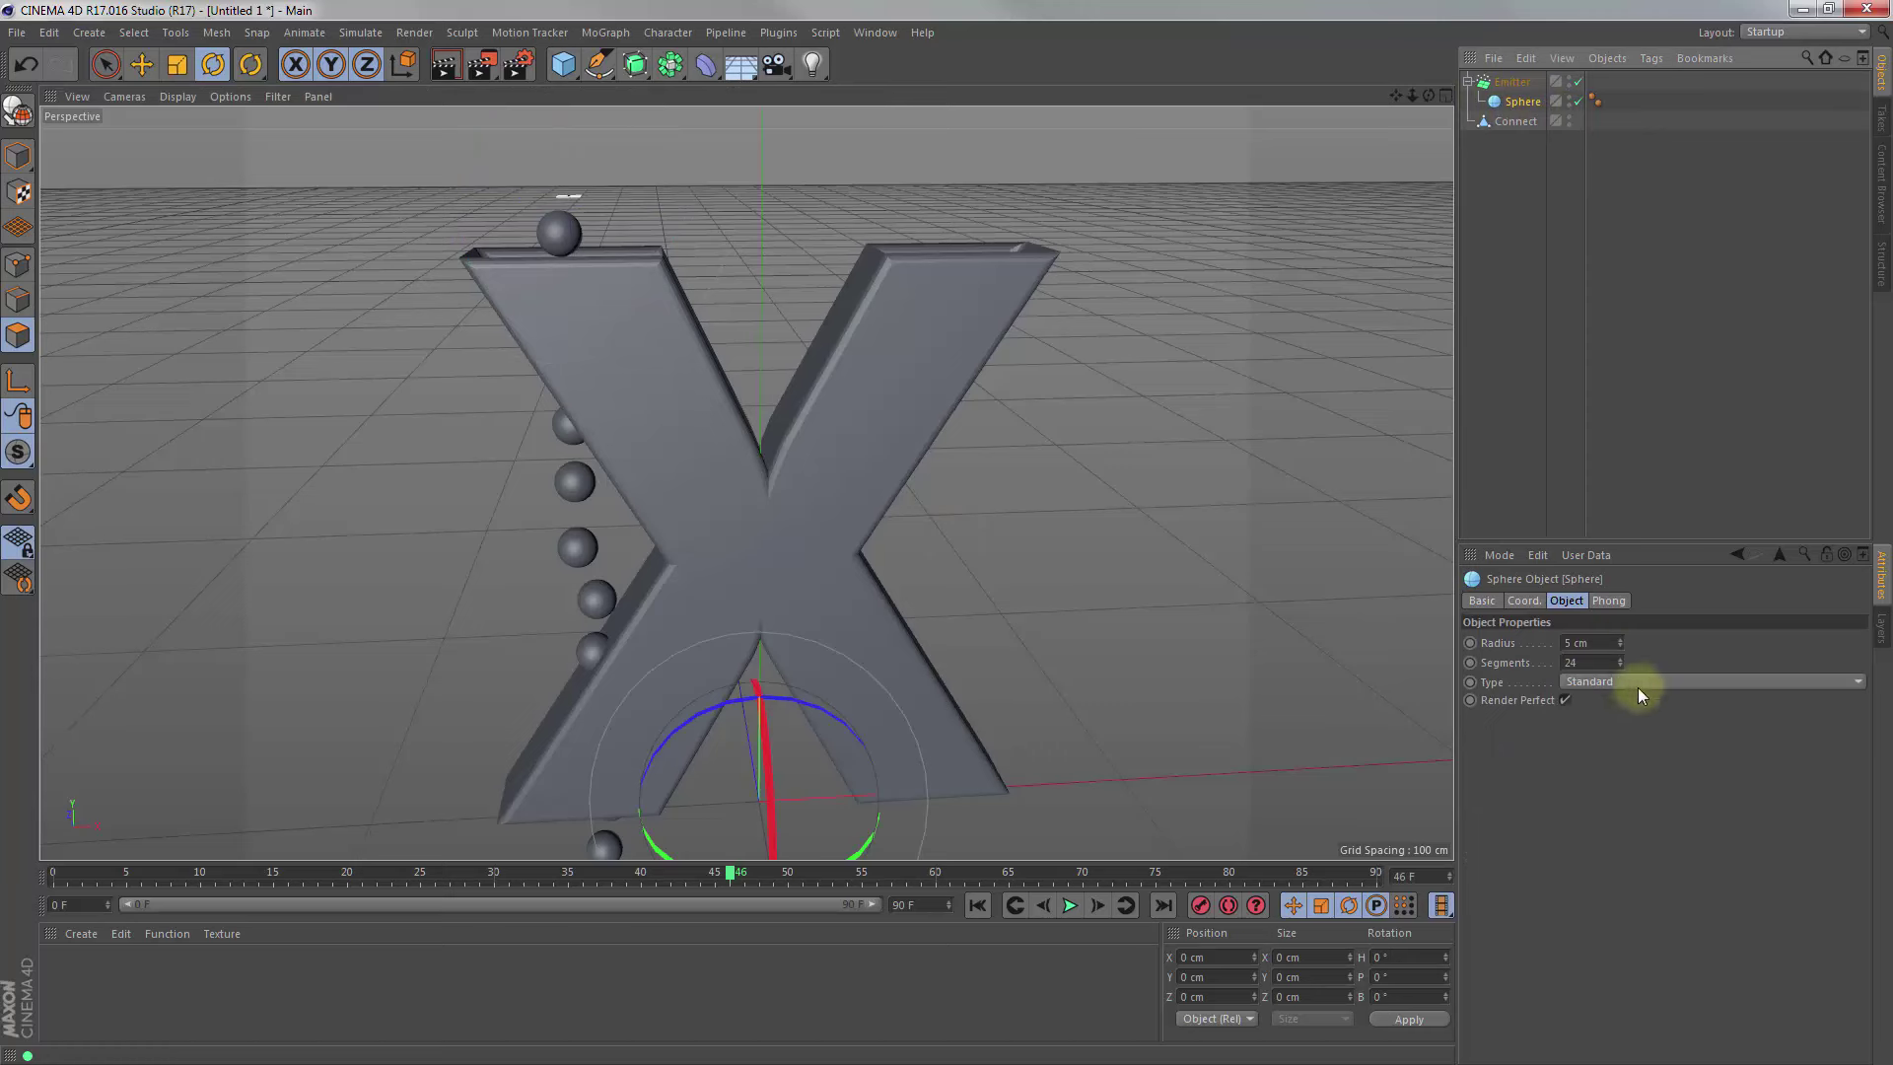
left_click(1566, 642)
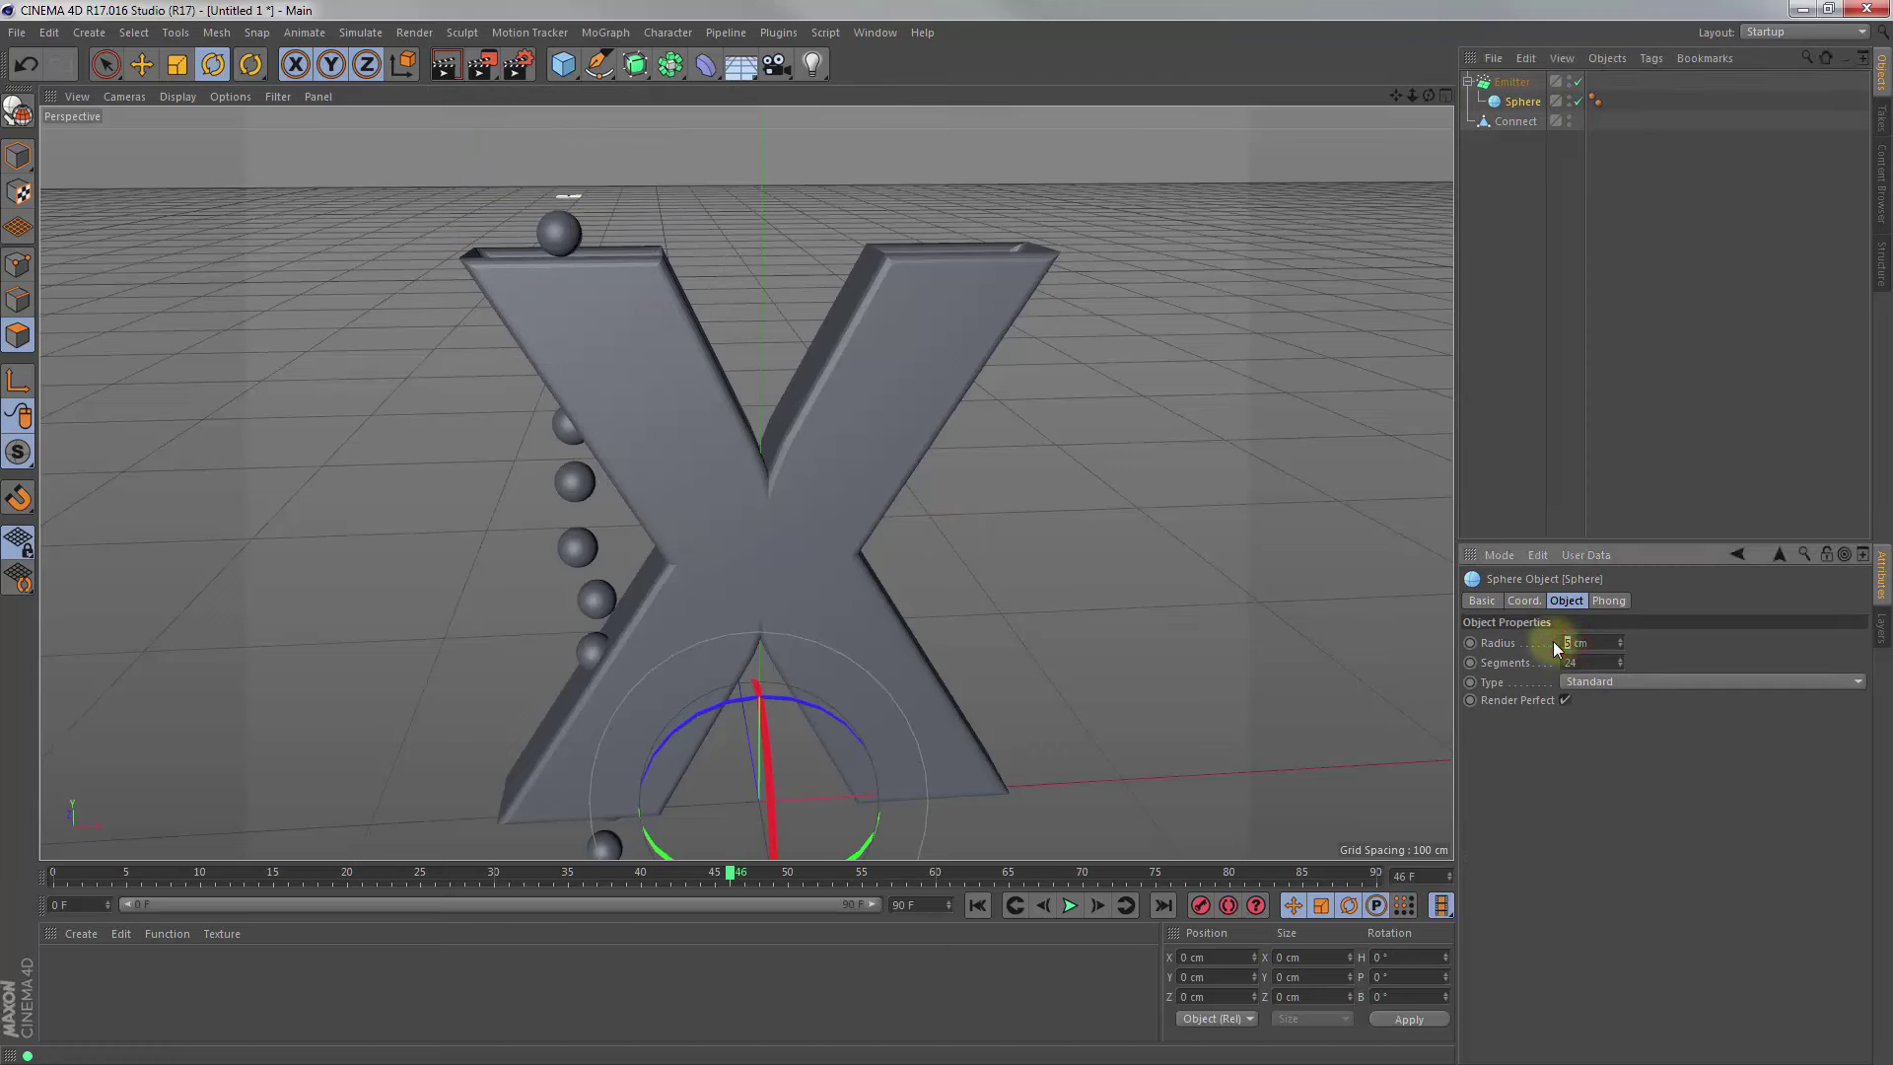
left_click(1585, 661)
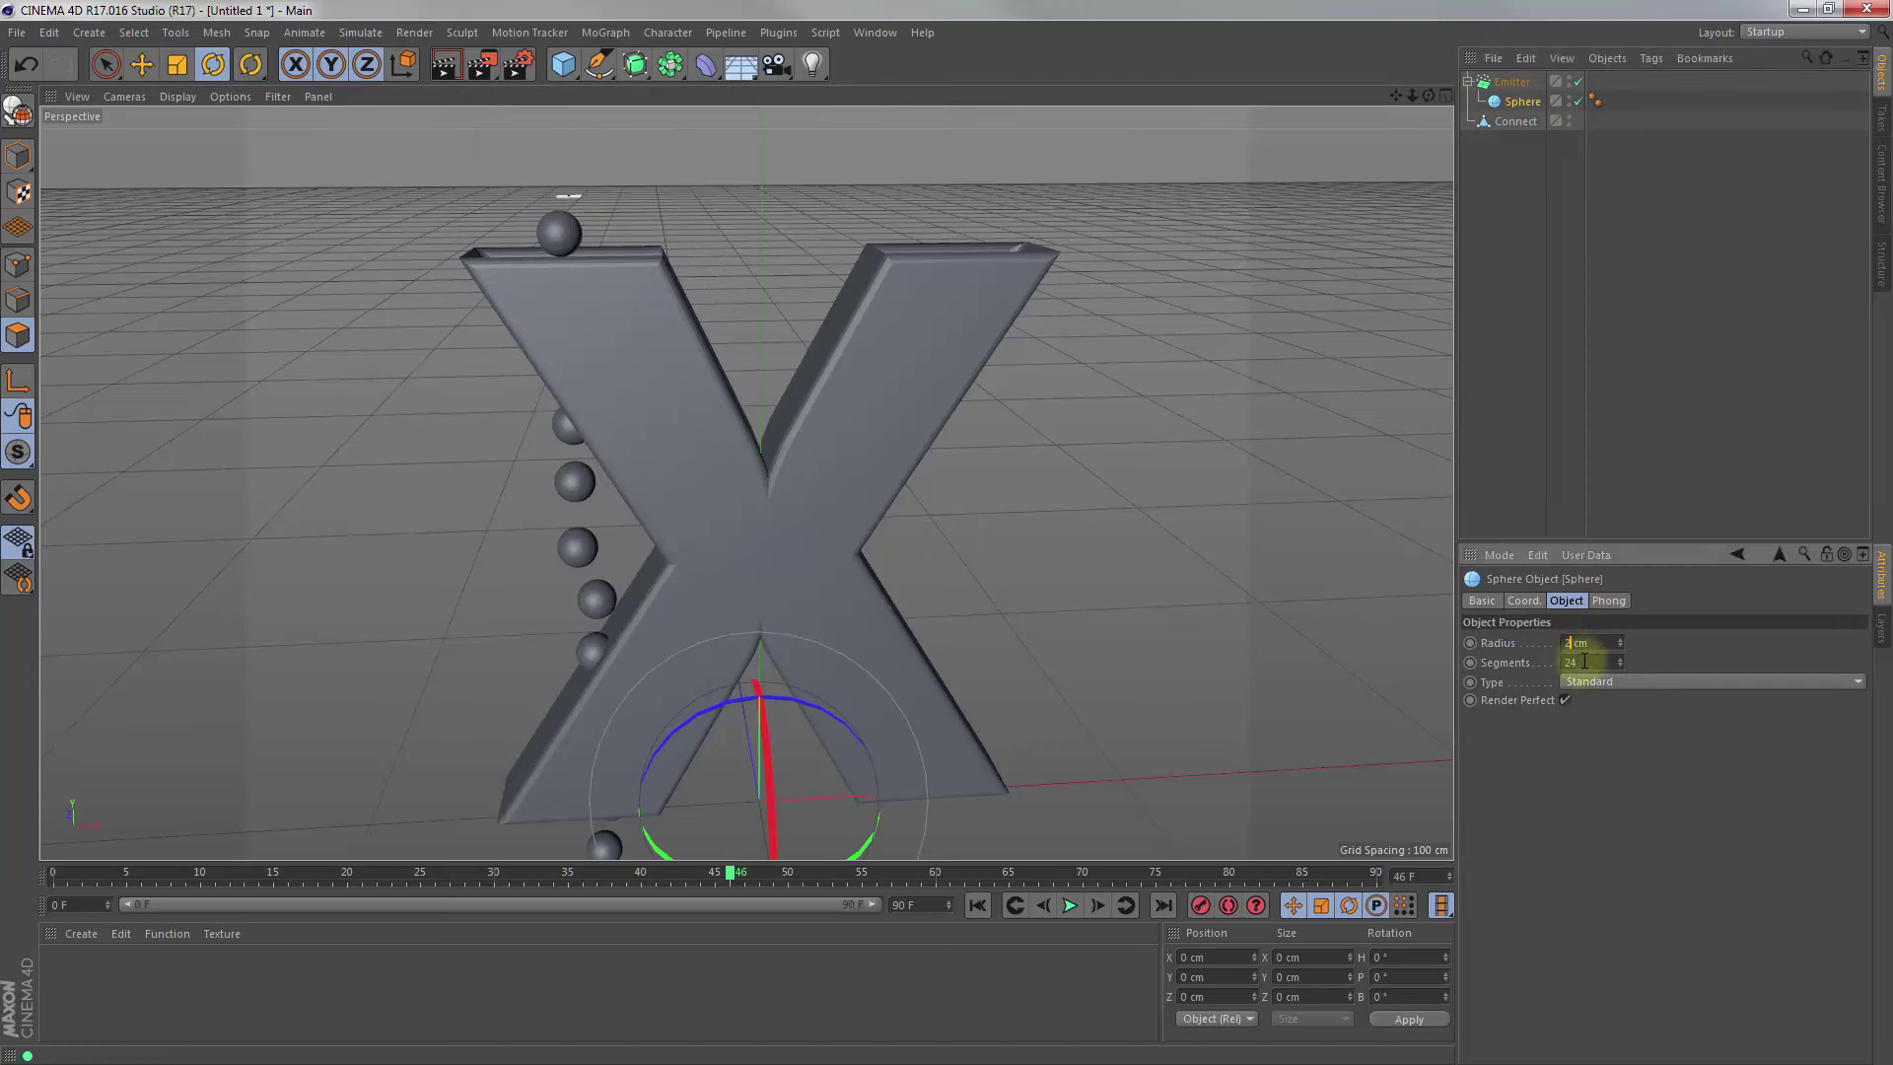
left_click(1584, 661)
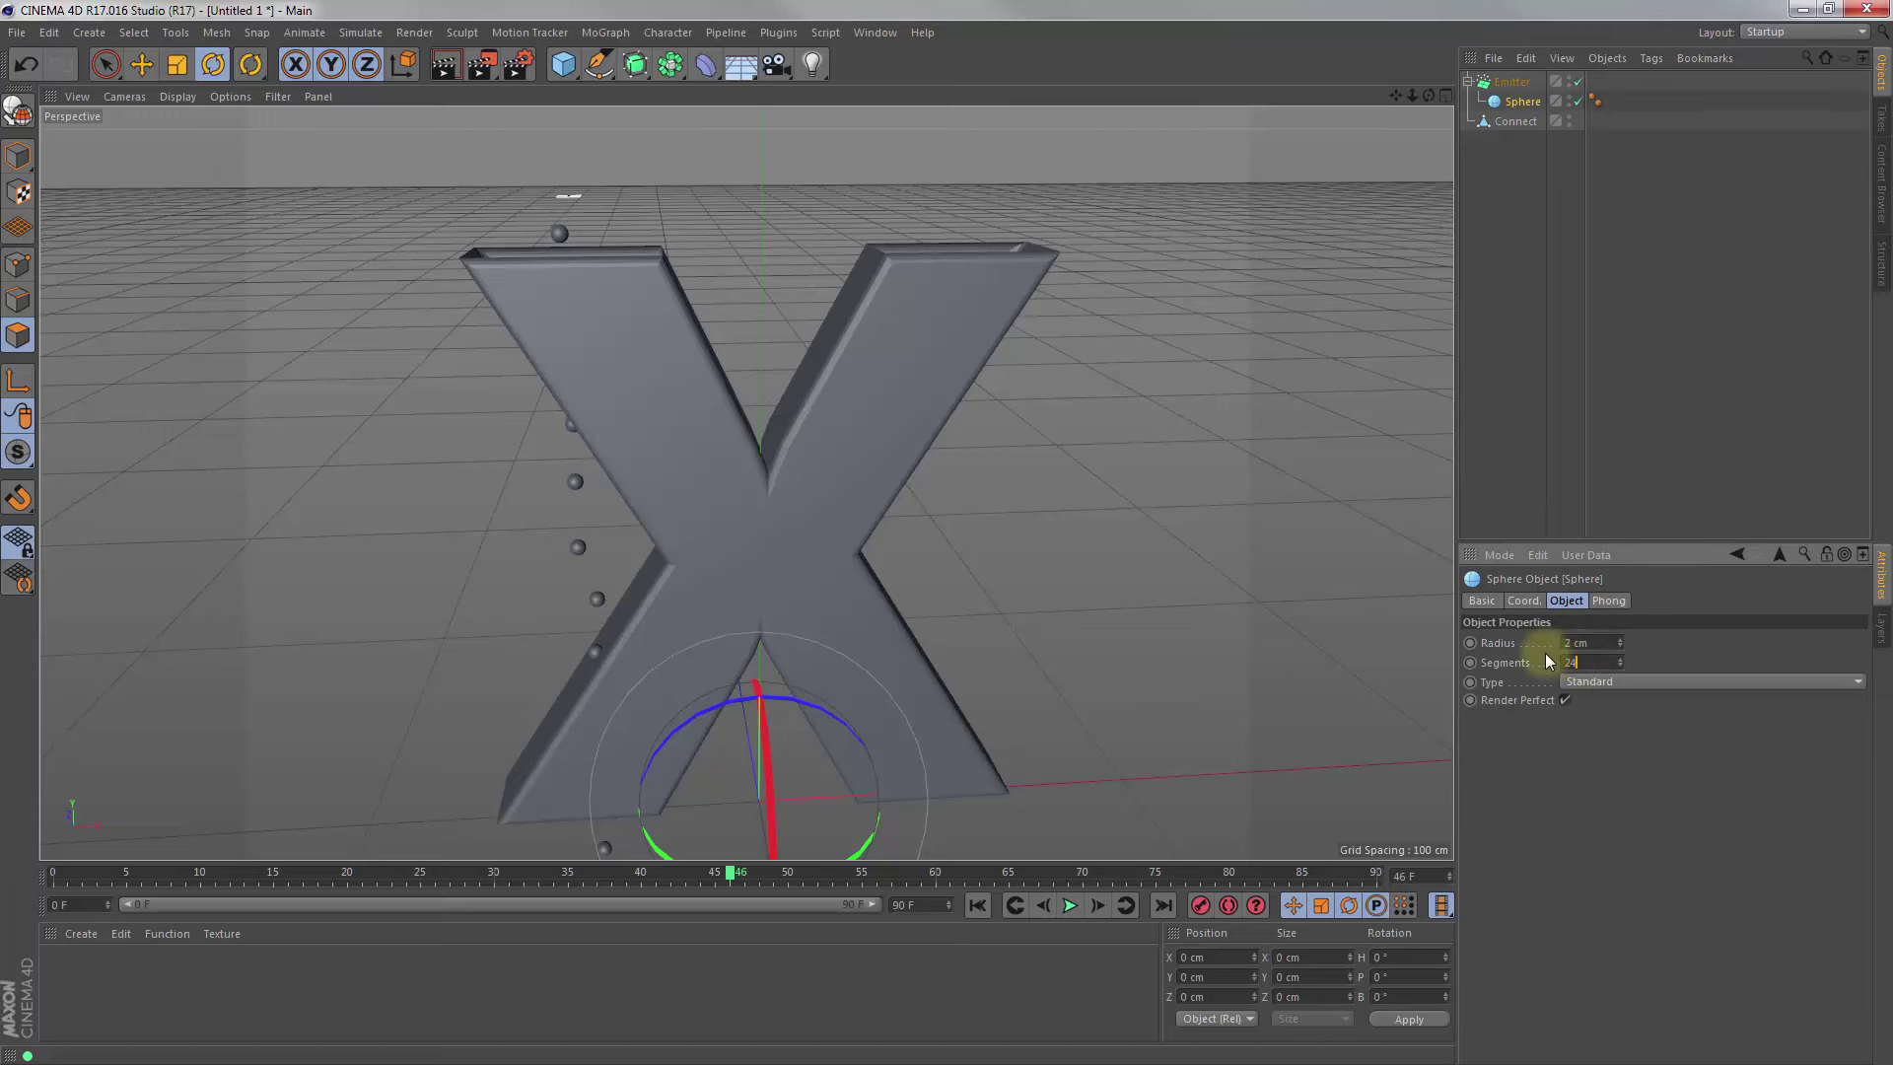
left_click(1433, 103)
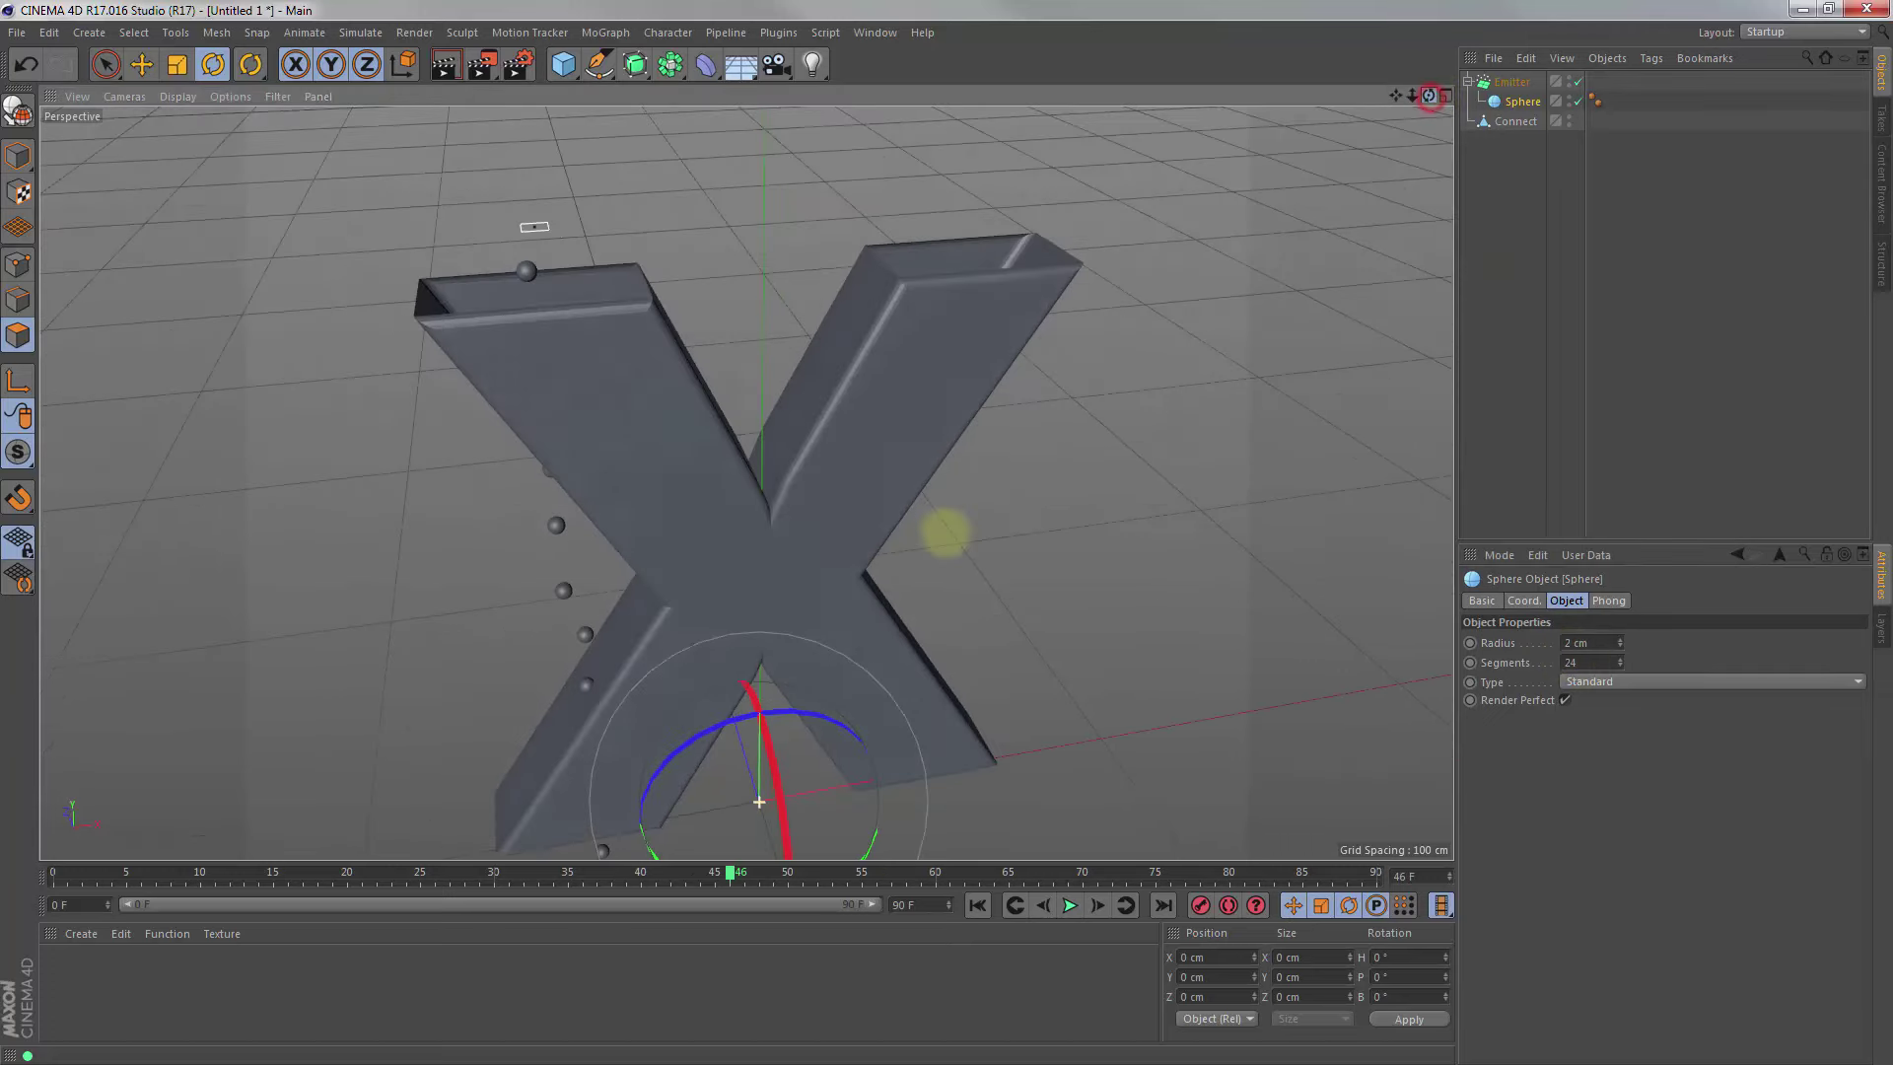
left_click_drag(1433, 103, 946, 534)
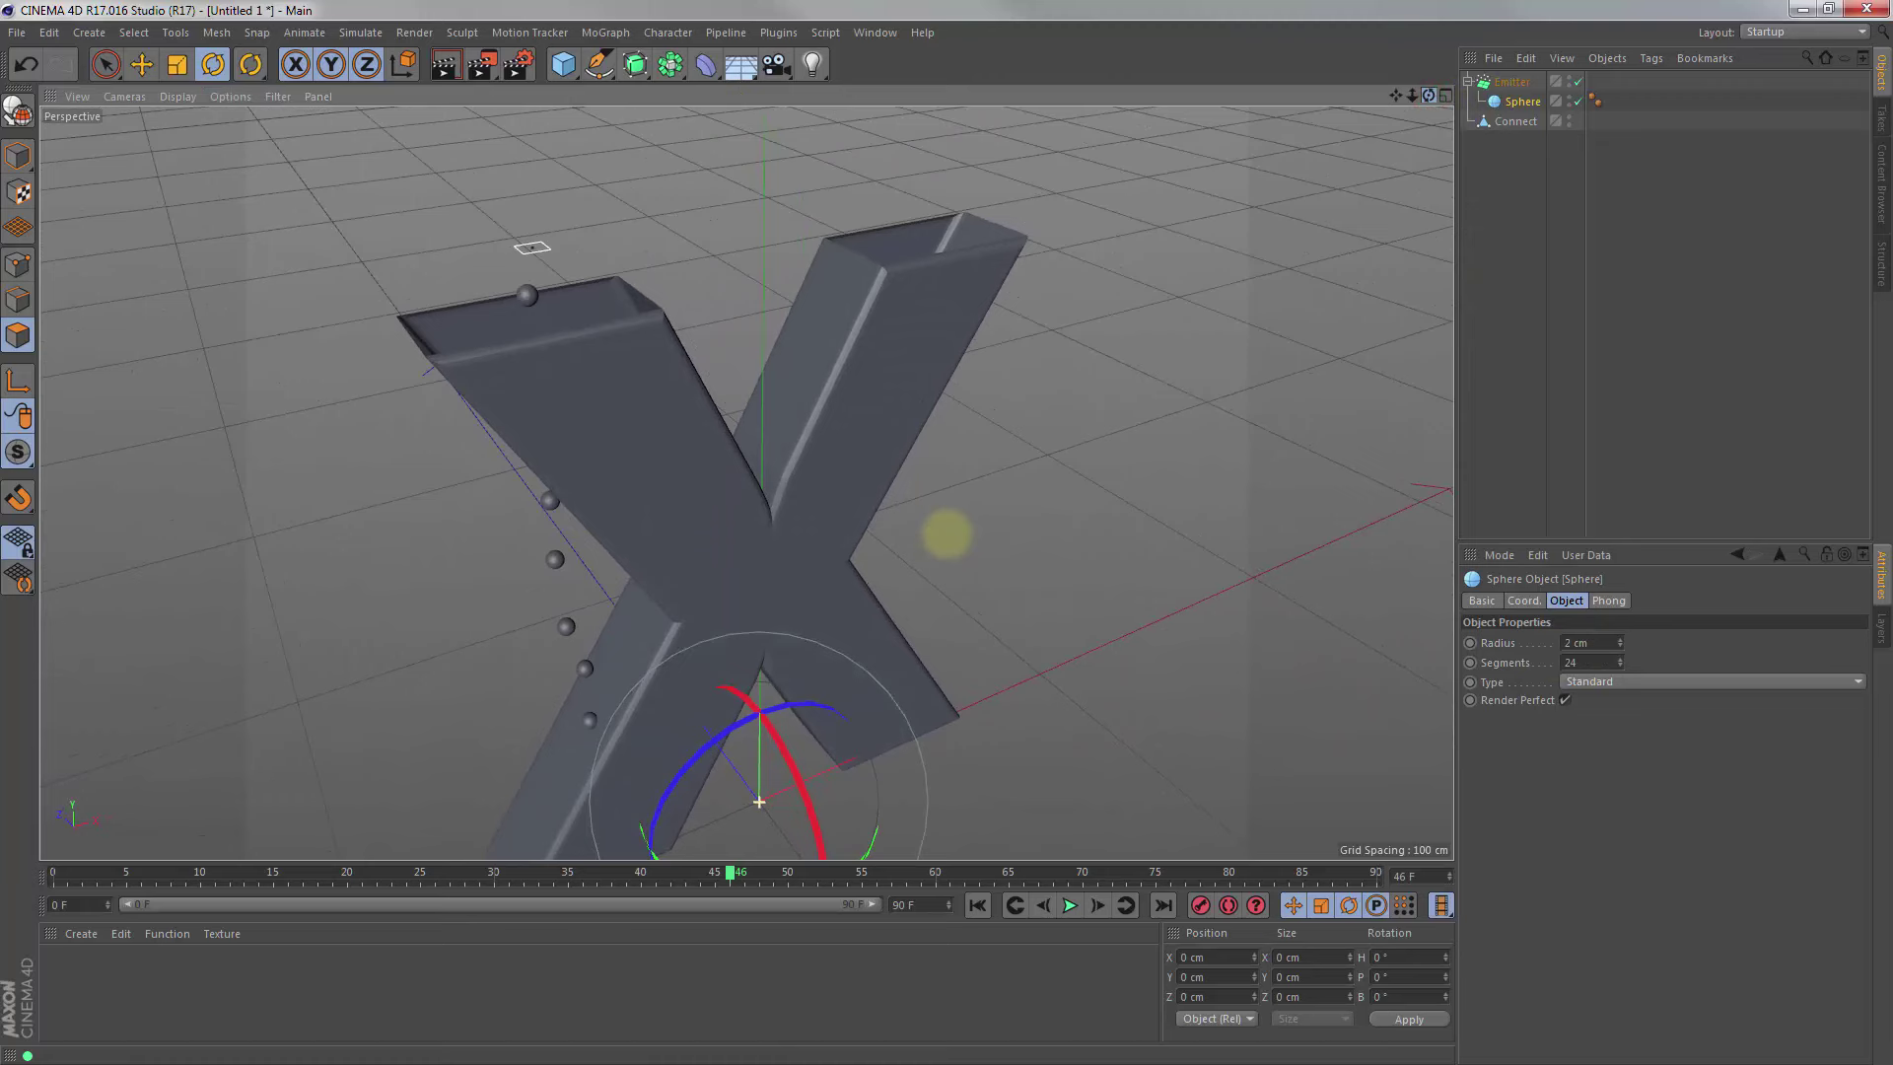
left_click(1522, 103)
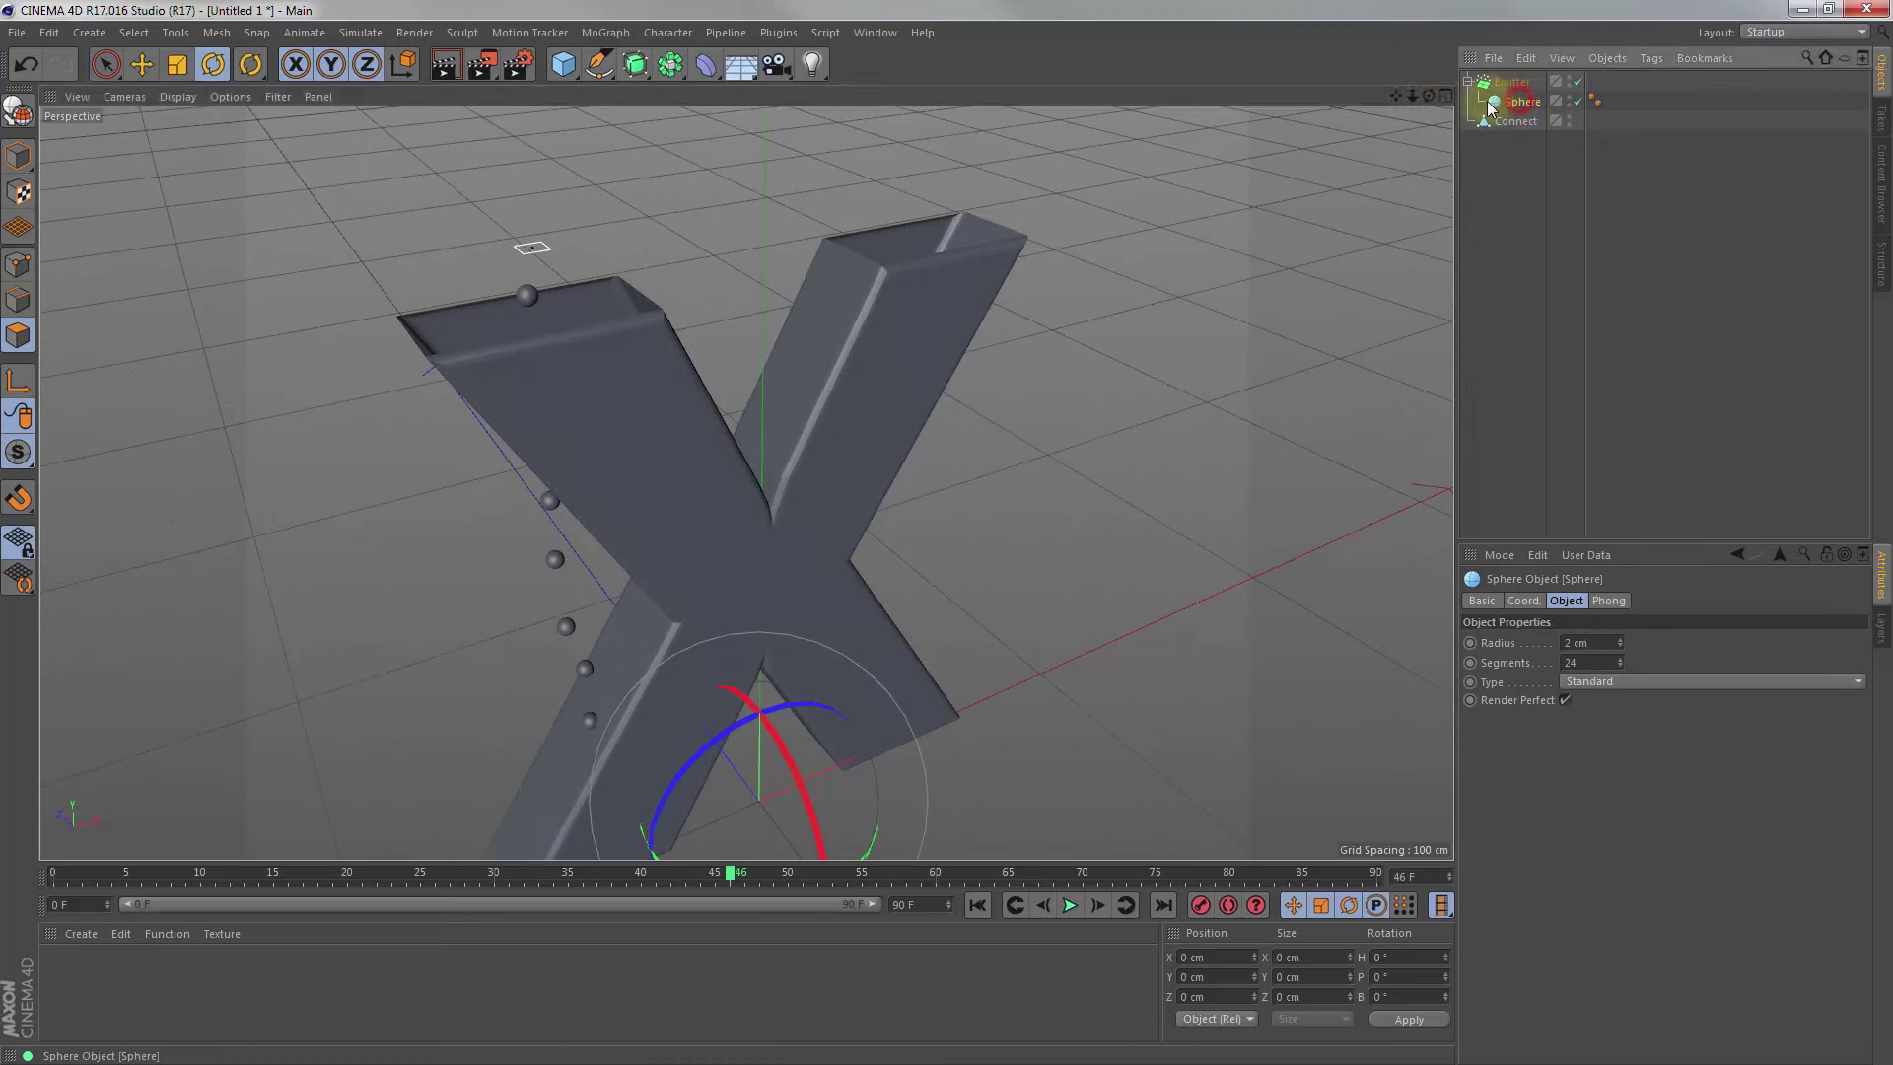
Add a Rigid Body simulation tag to the Sphere
right_click(1525, 105)
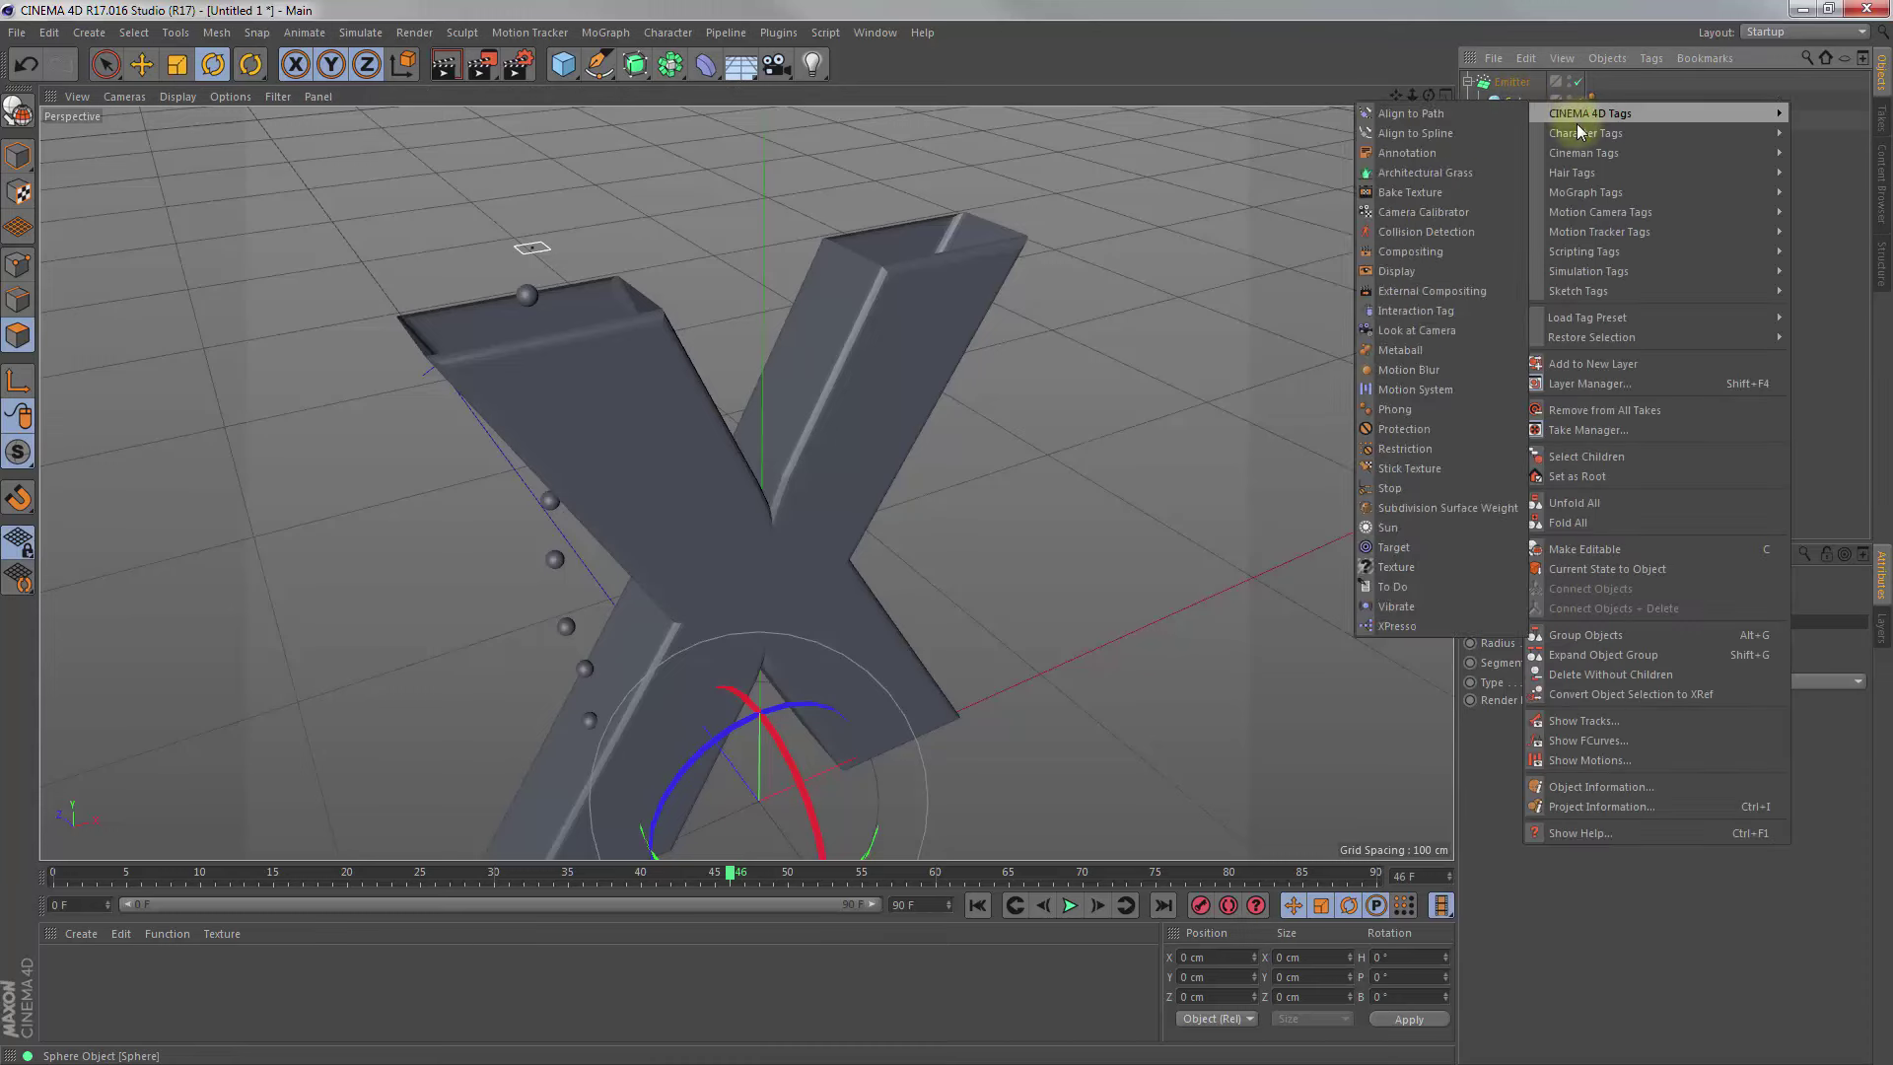
mouse_move(1589, 270)
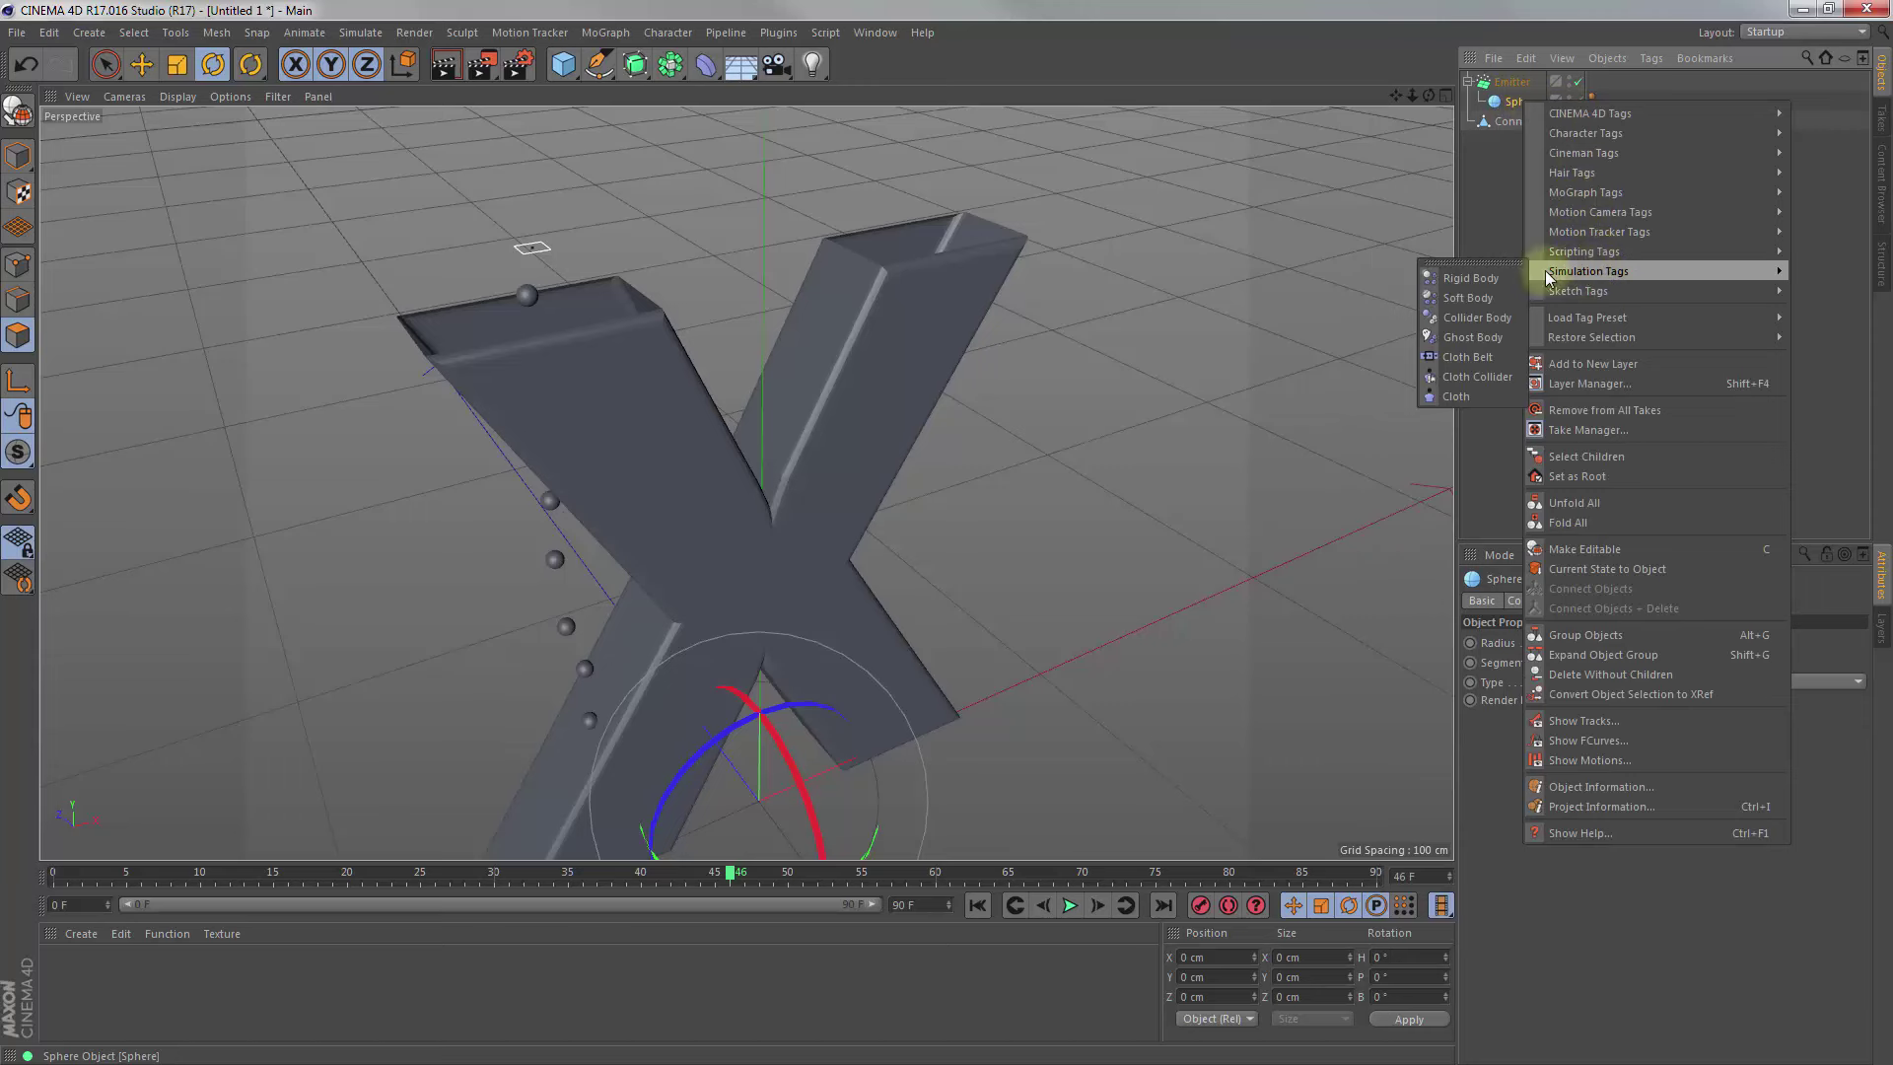
left_click(1472, 274)
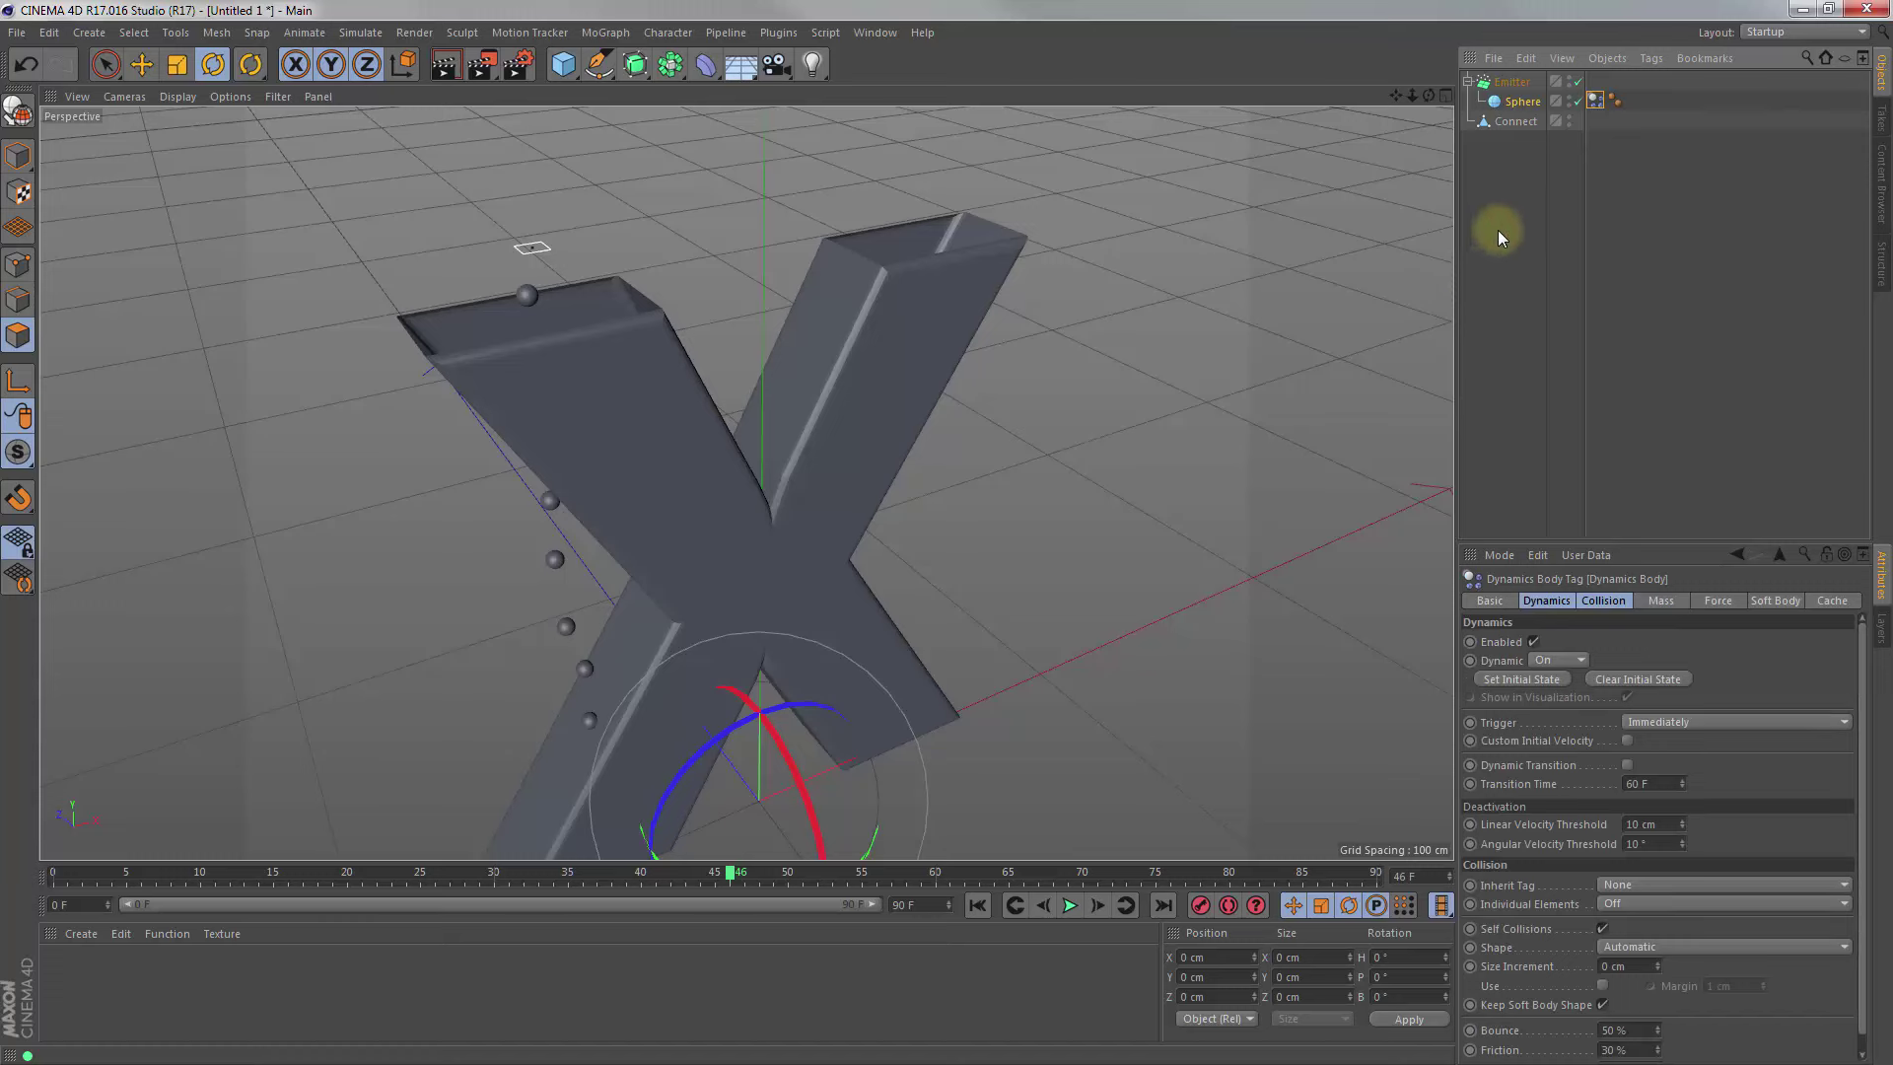
Rename the Connect object to X and give it a Collider Body tag
left_click(1510, 124)
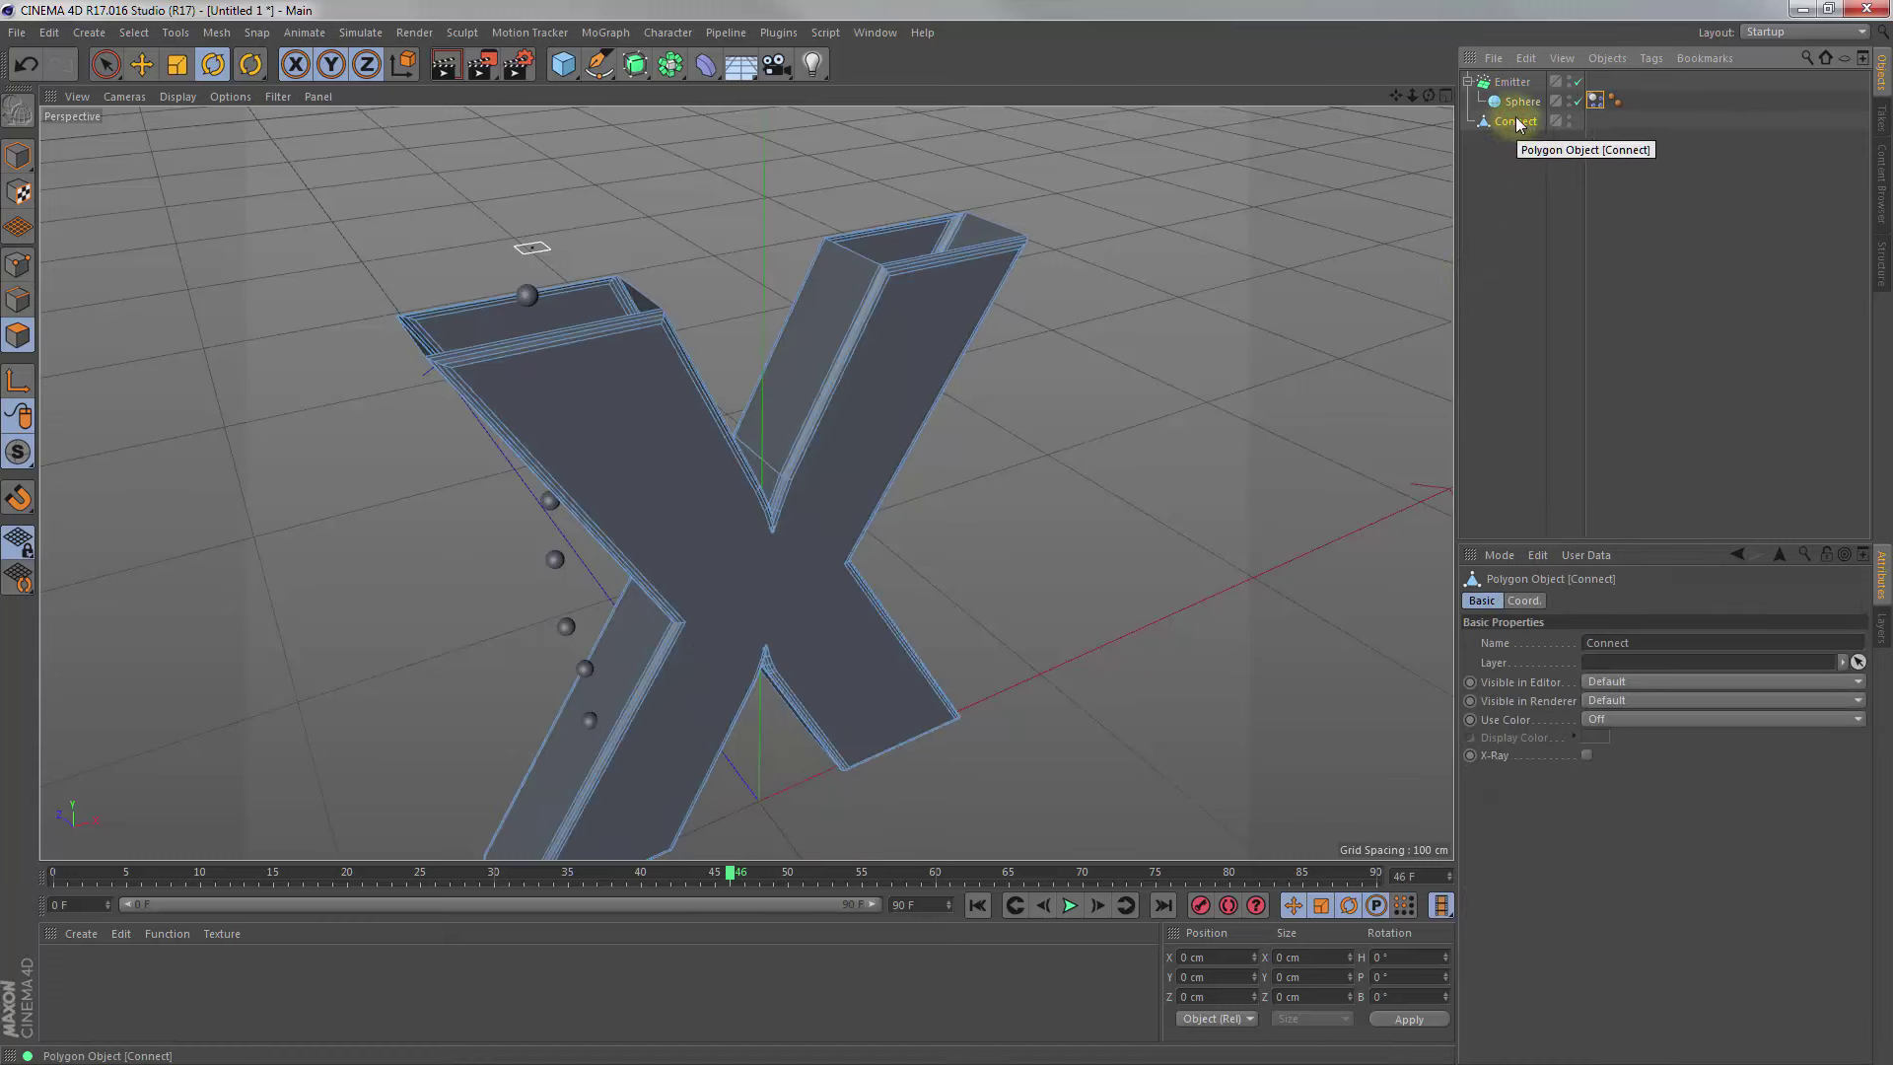
double_click(1518, 119)
type("X")
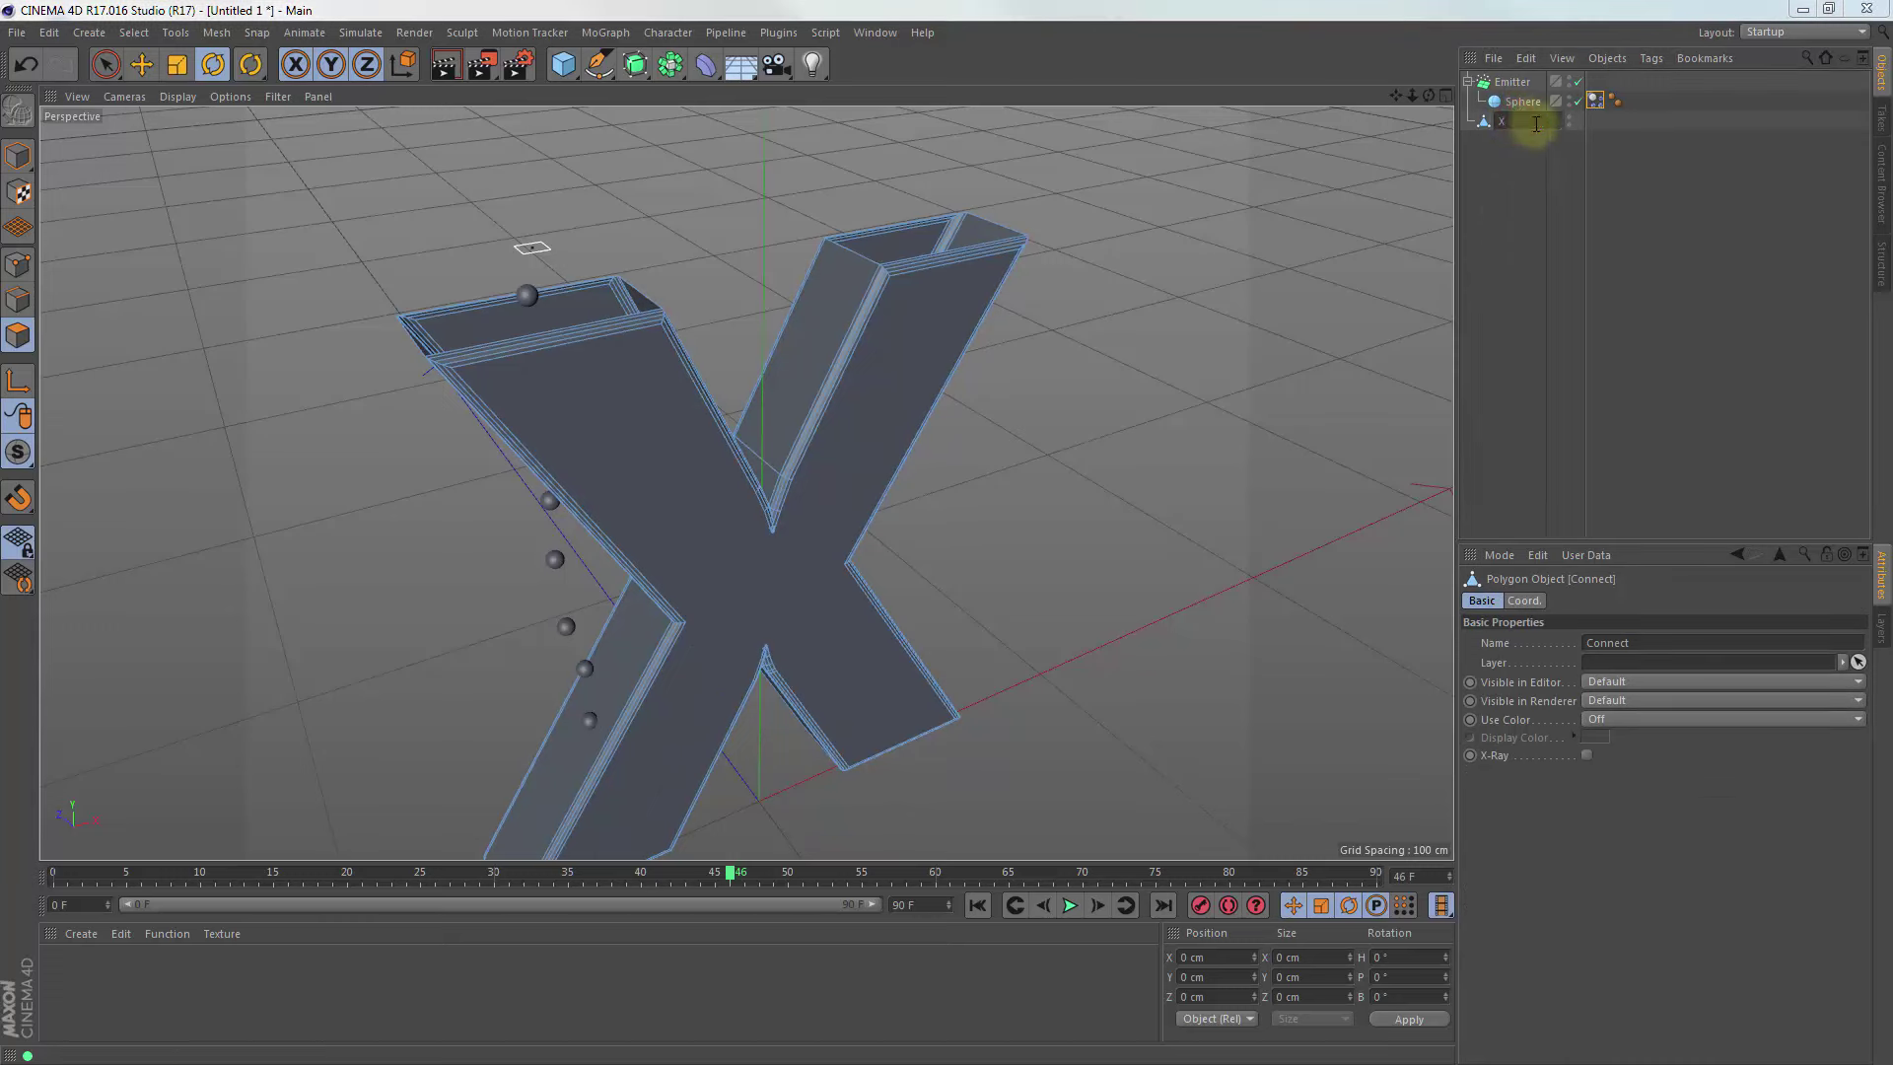
key("Return")
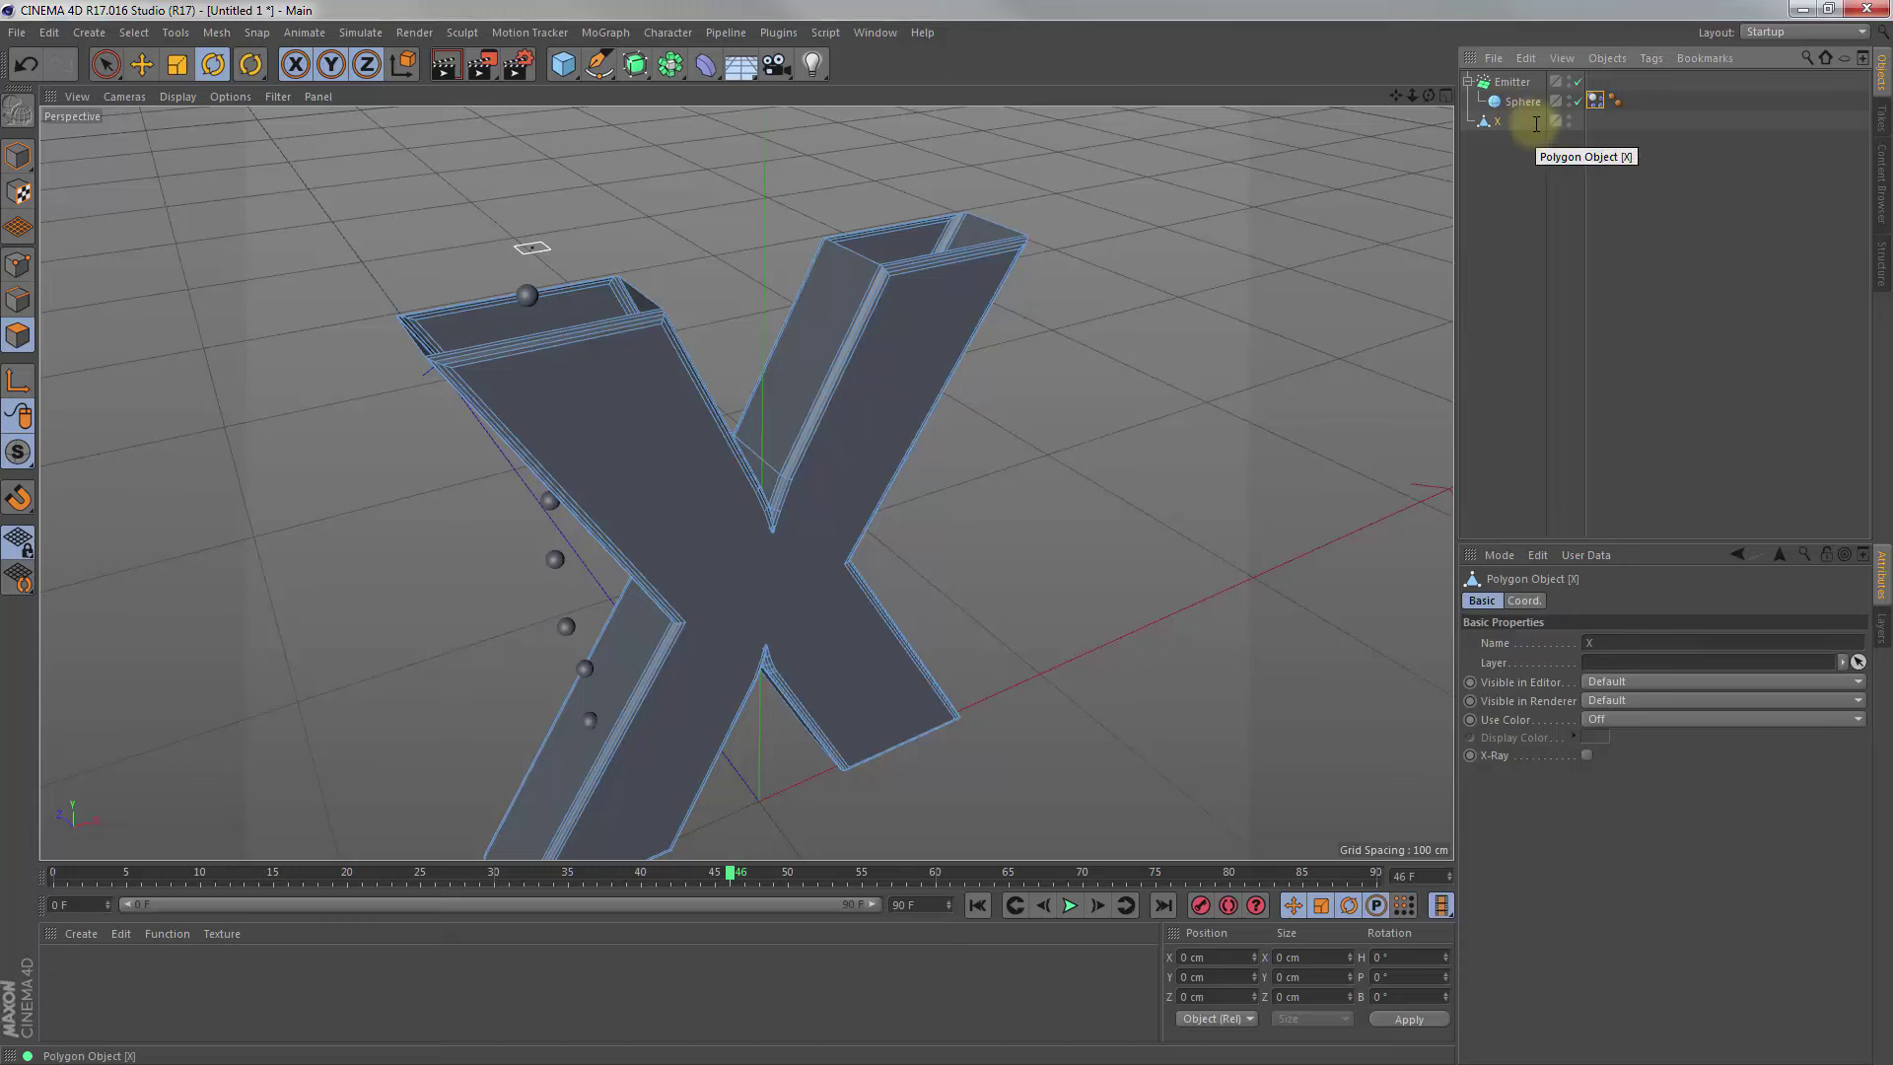
right_click(1501, 129)
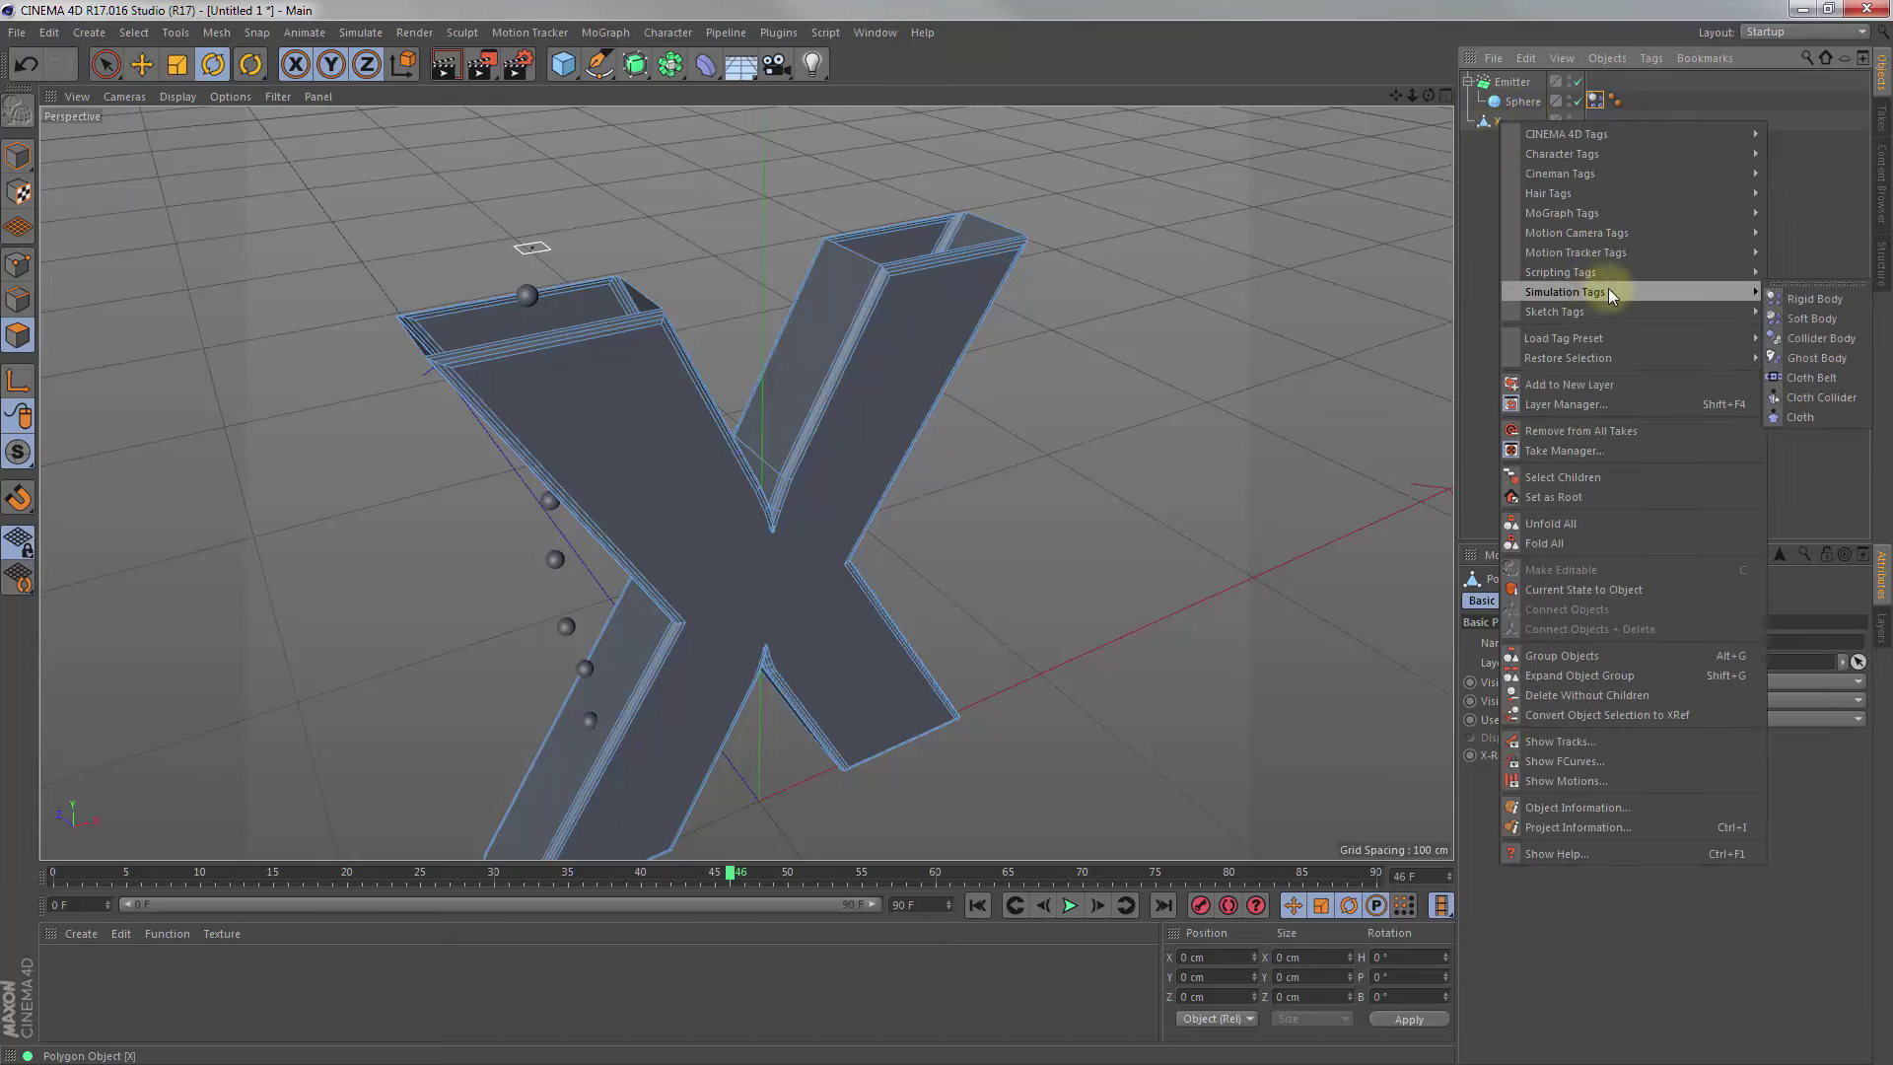
mouse_move(1565, 292)
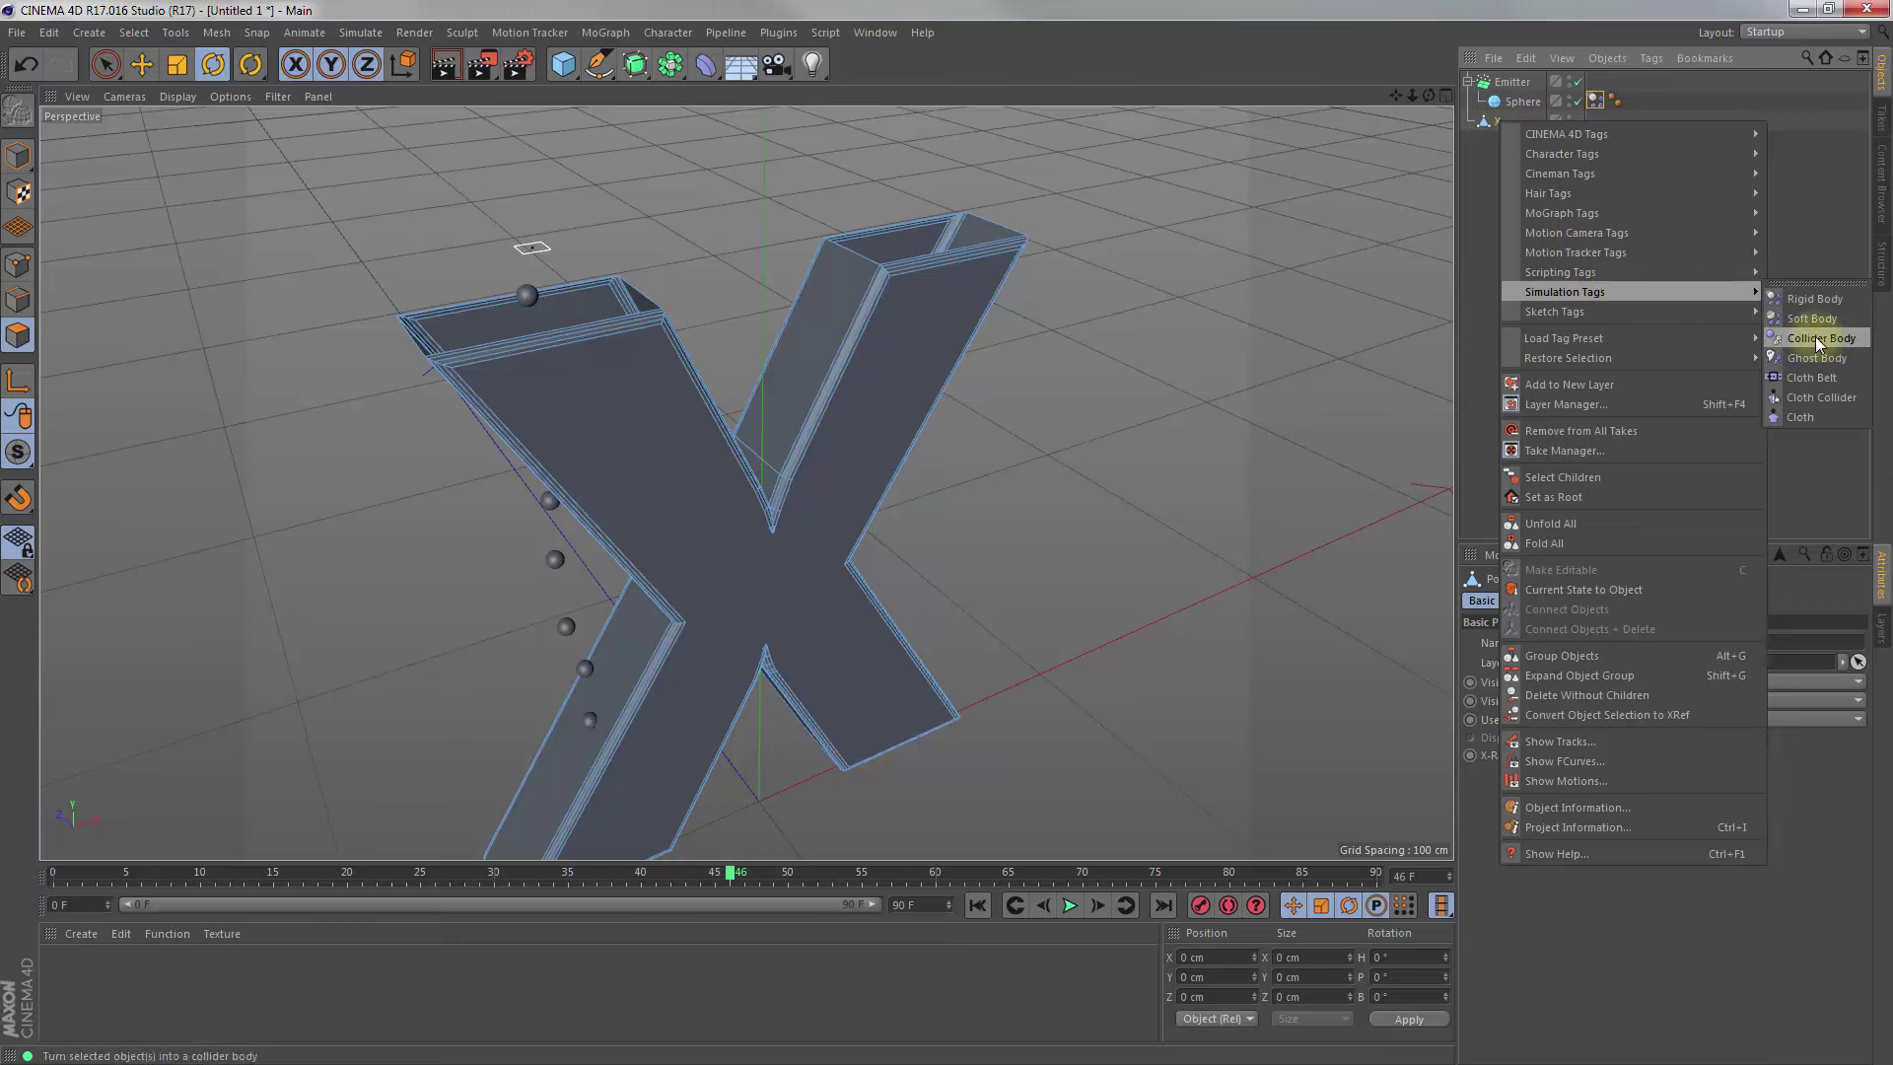
left_click(1836, 339)
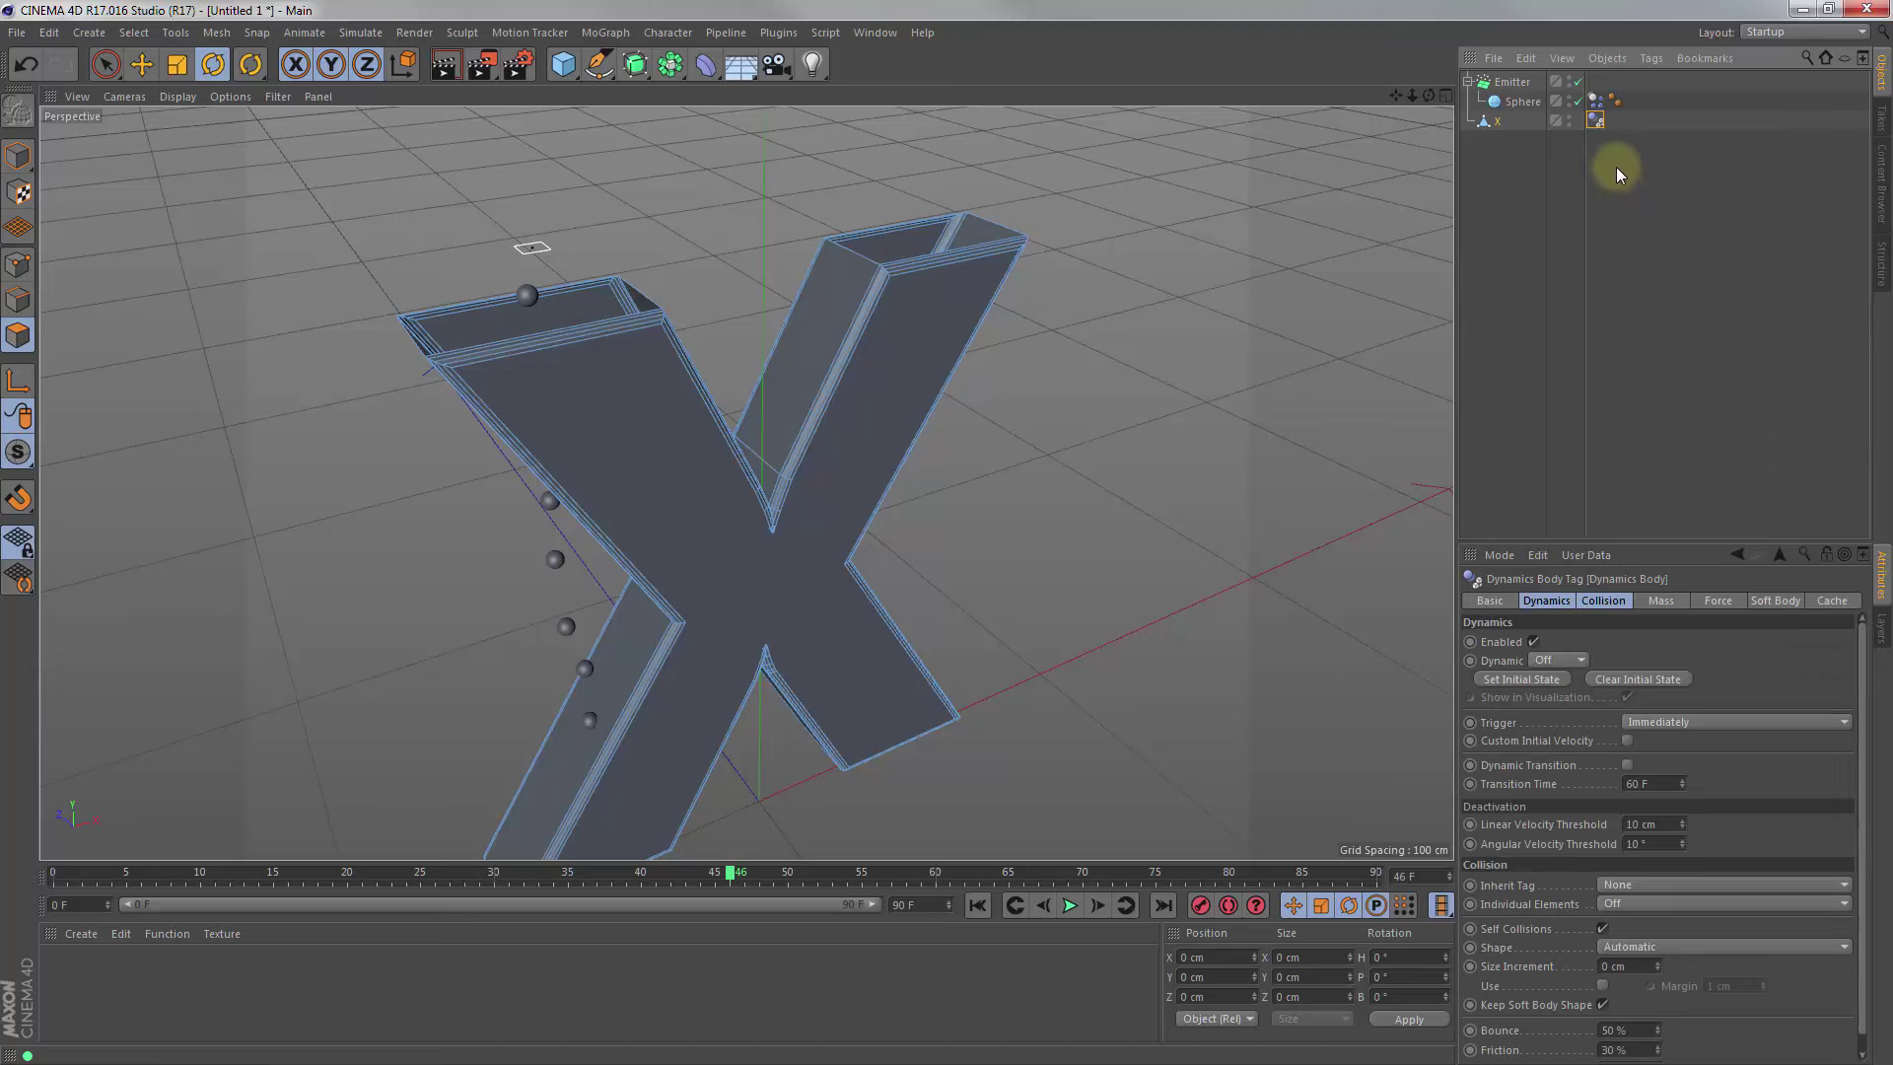
Set the Collider Body's collision Shape to Static Mesh
left_click(1598, 123)
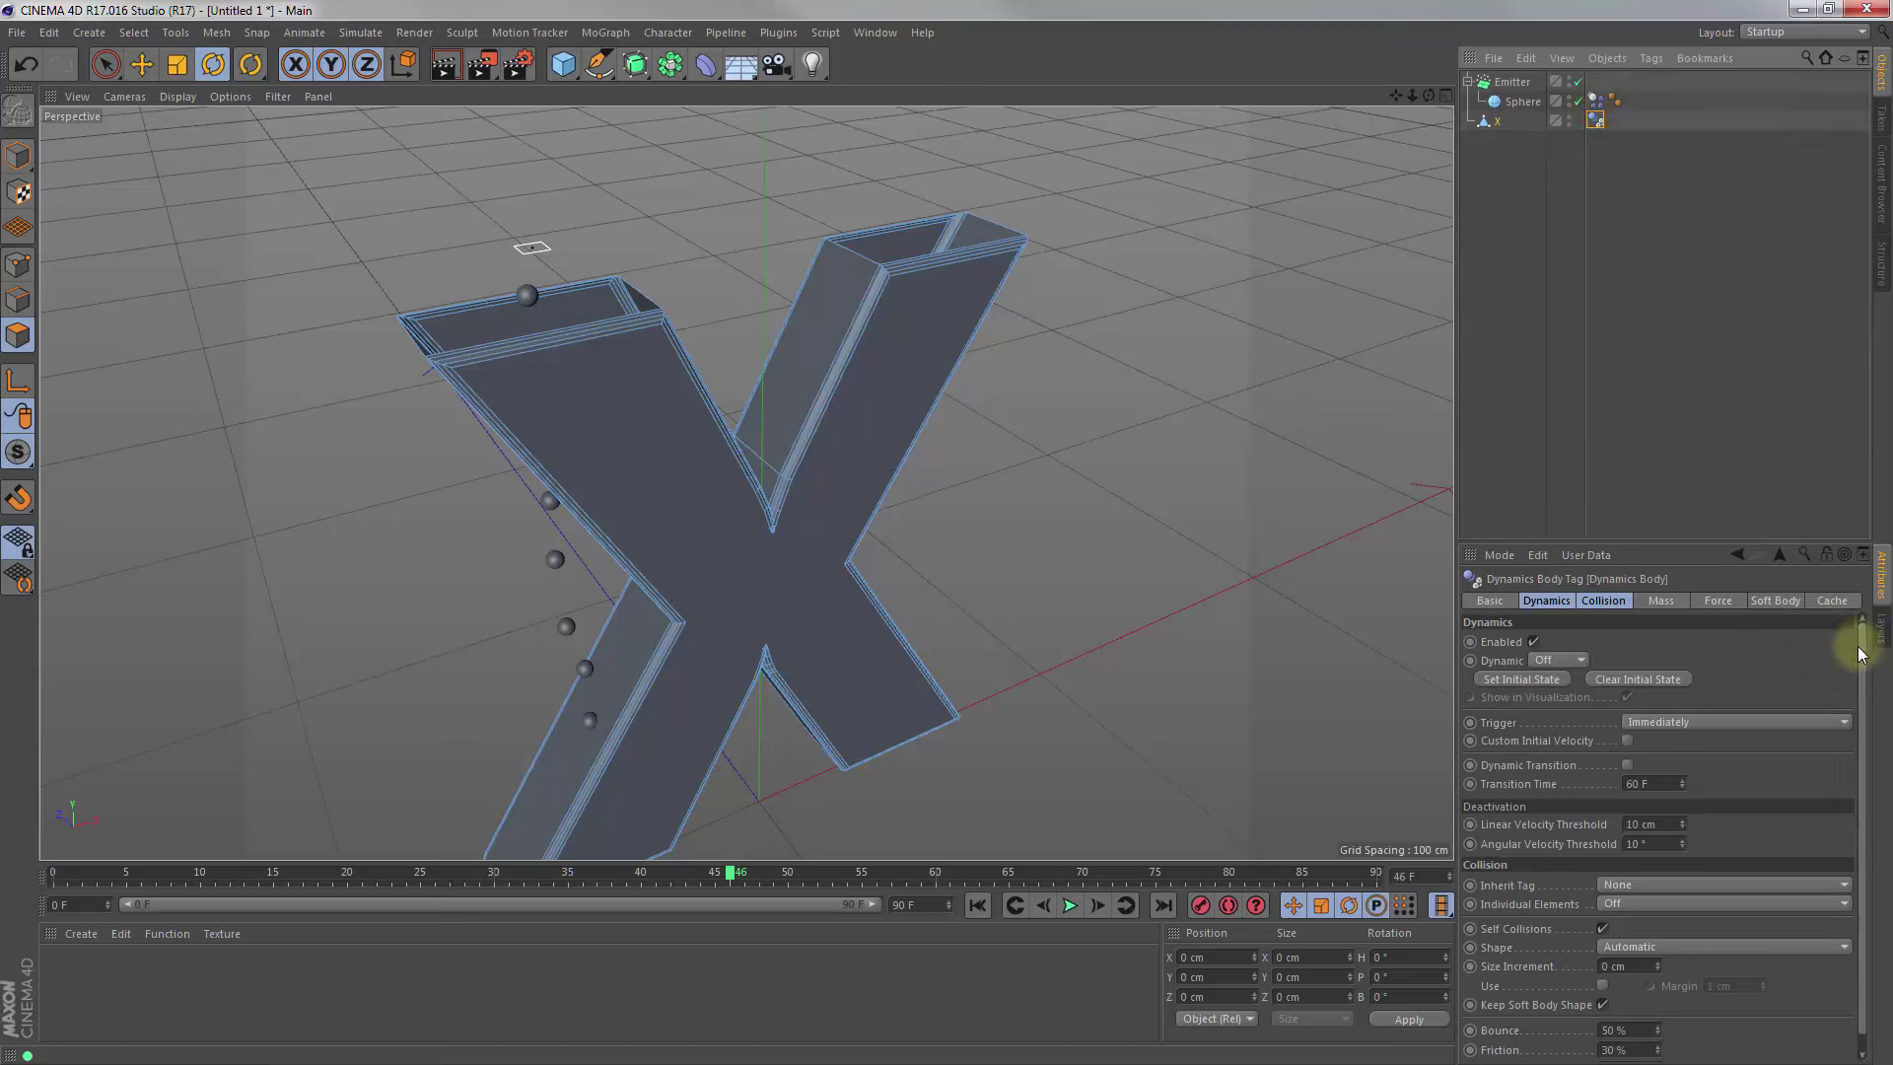
left_click(1599, 601)
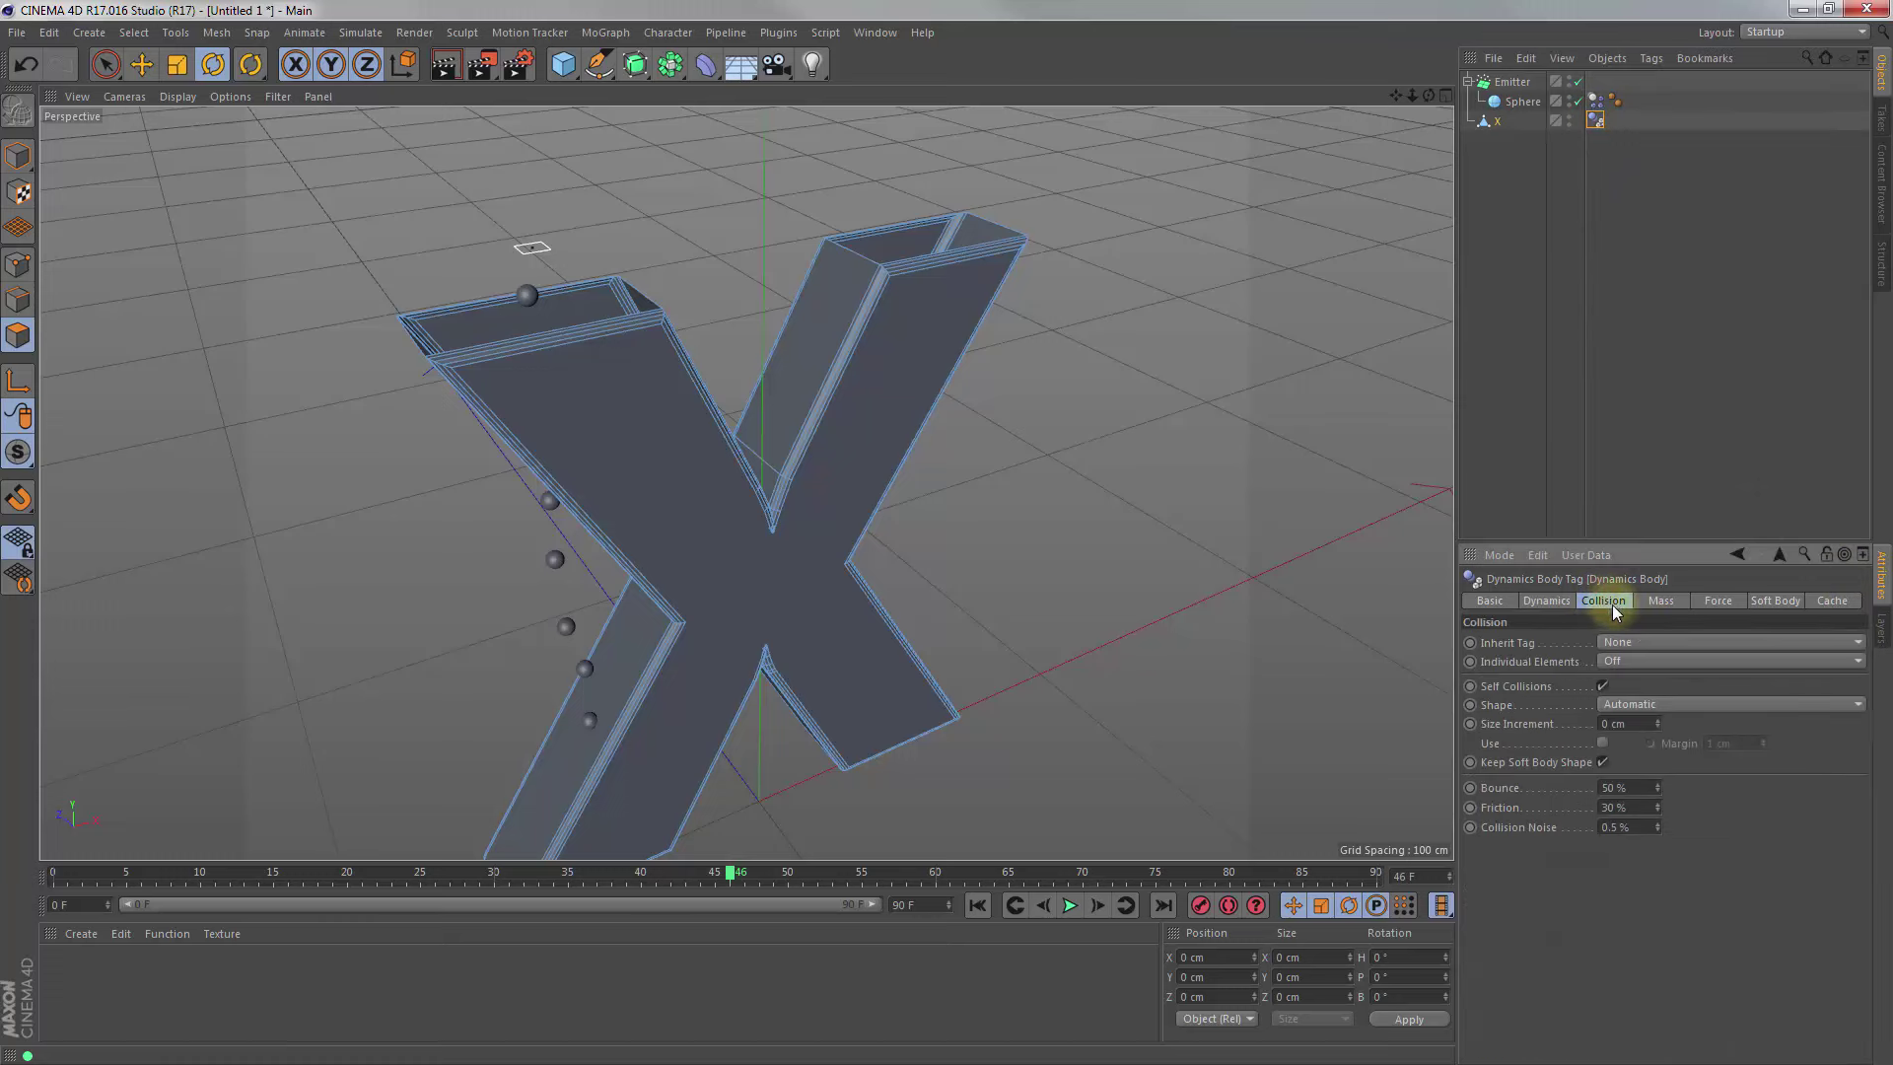
left_click(1663, 706)
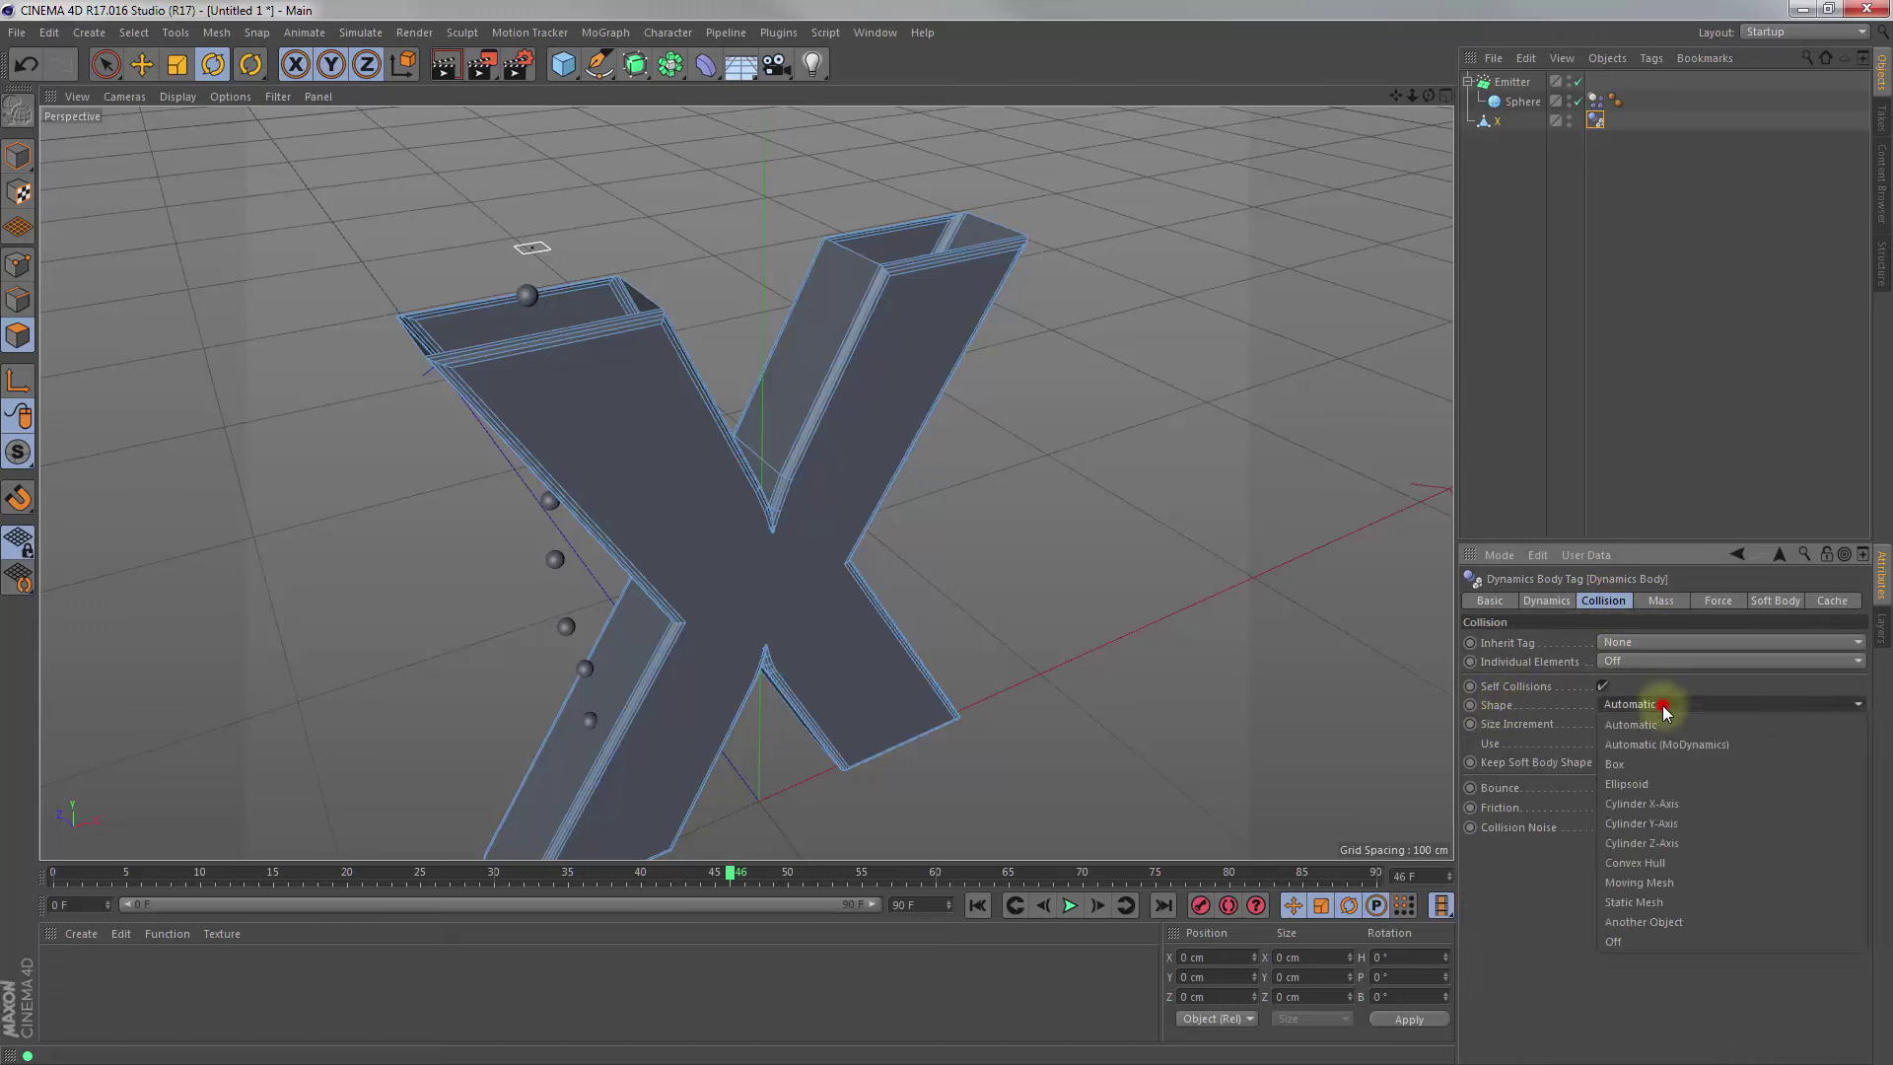
left_click(1645, 904)
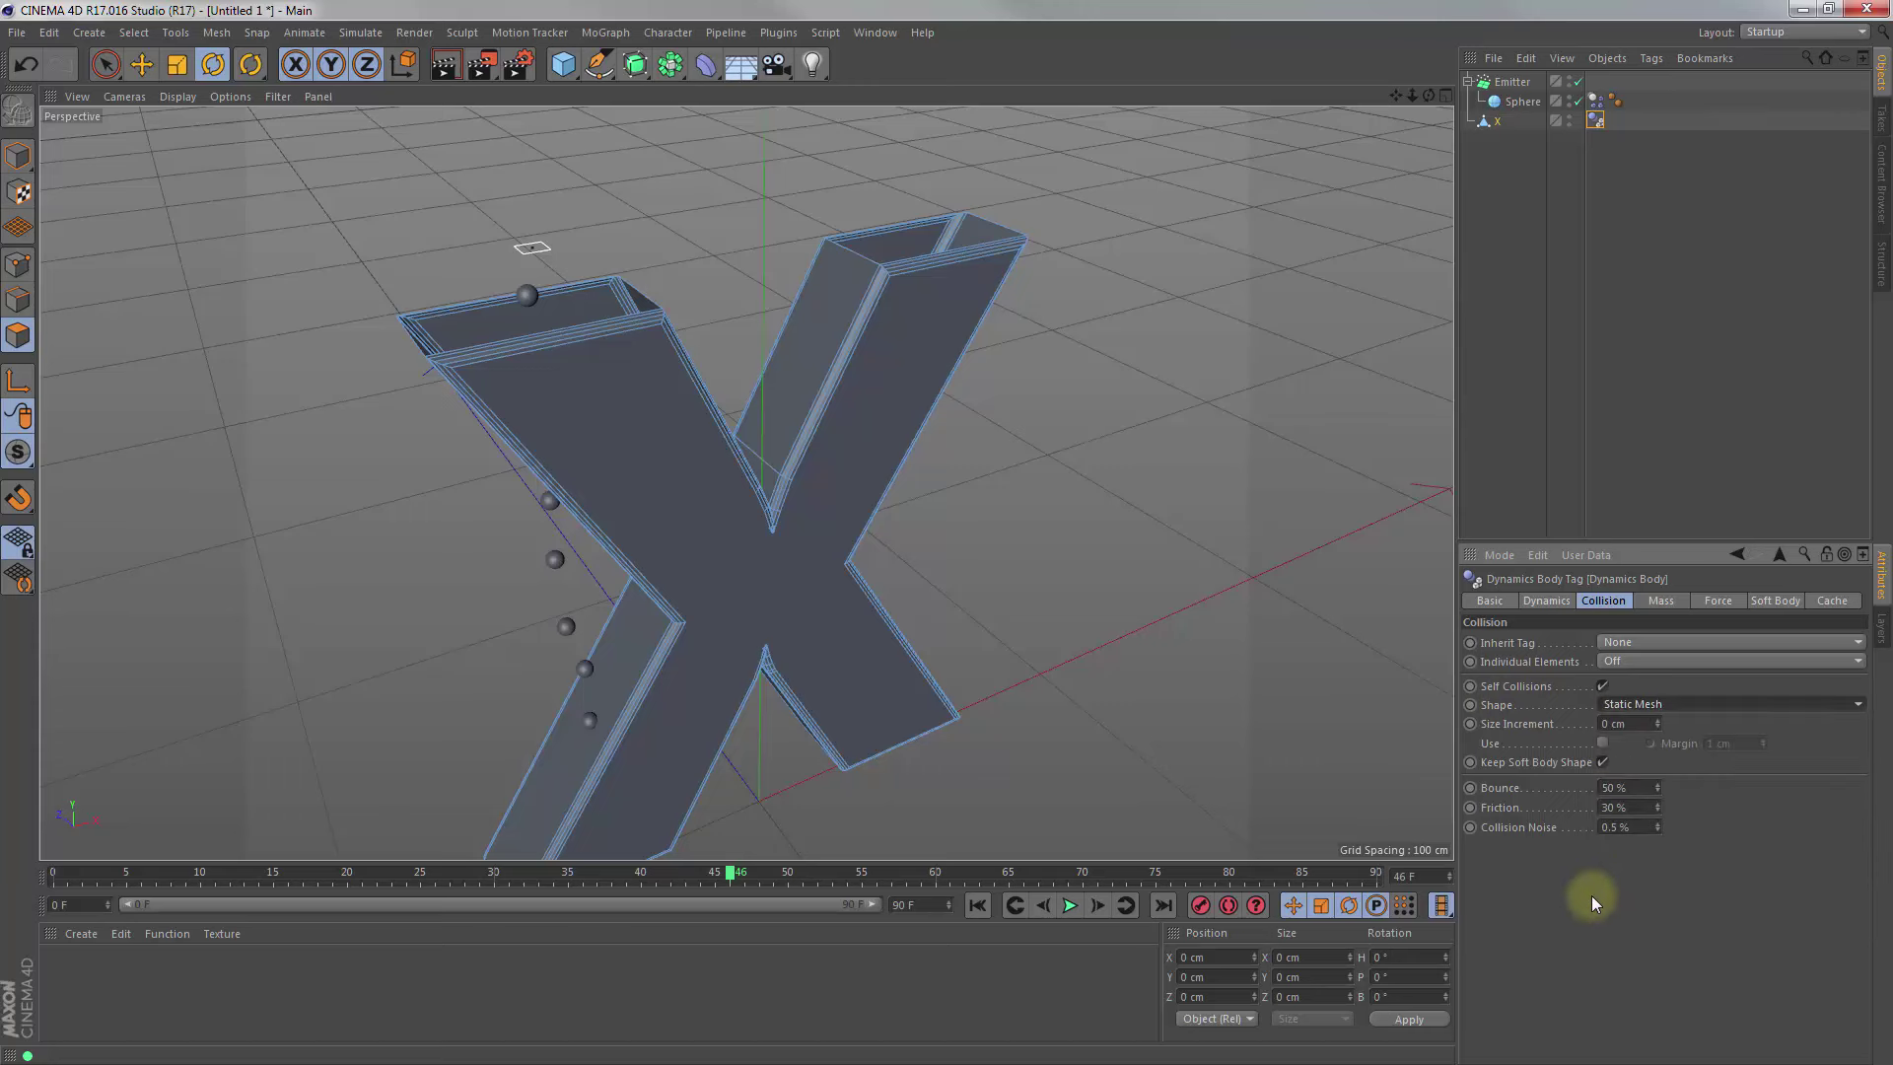
Run a quick test playback from the start to check the sphere collisions
left_click(979, 905)
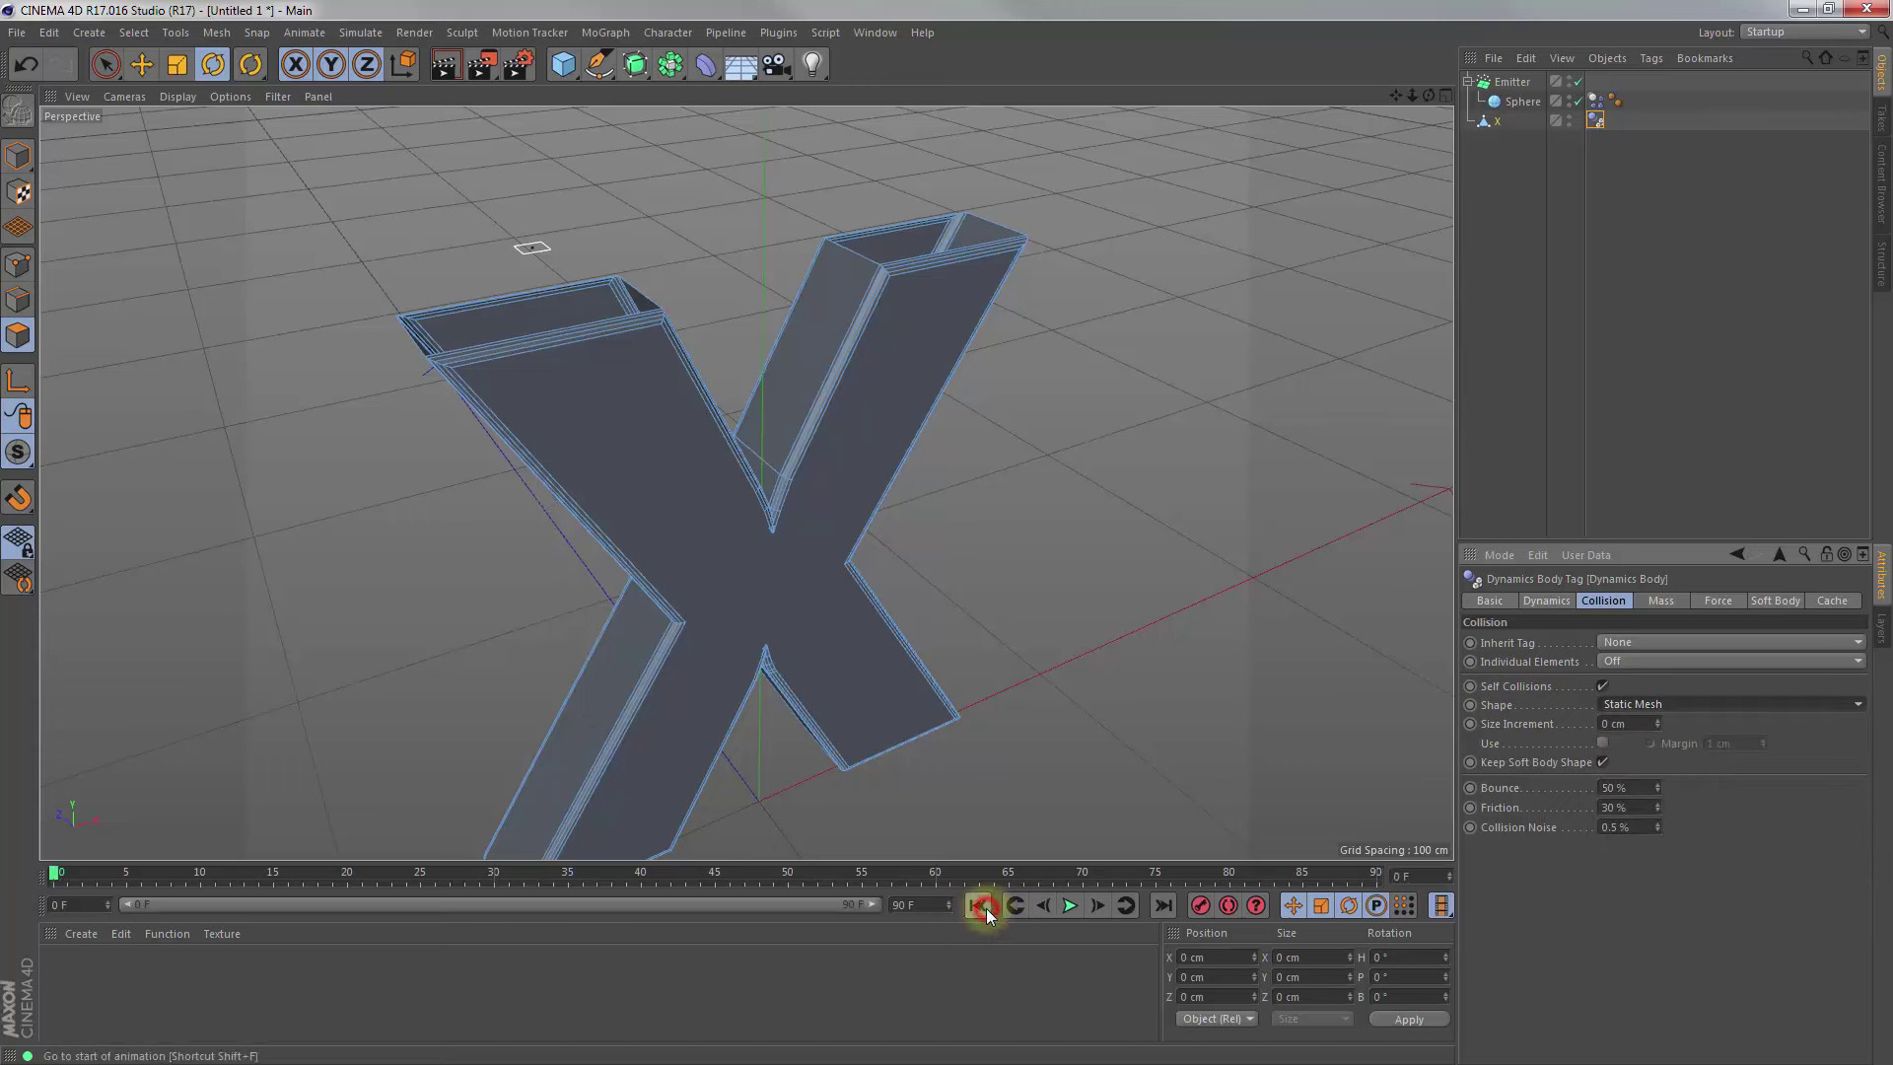
left_click(1073, 906)
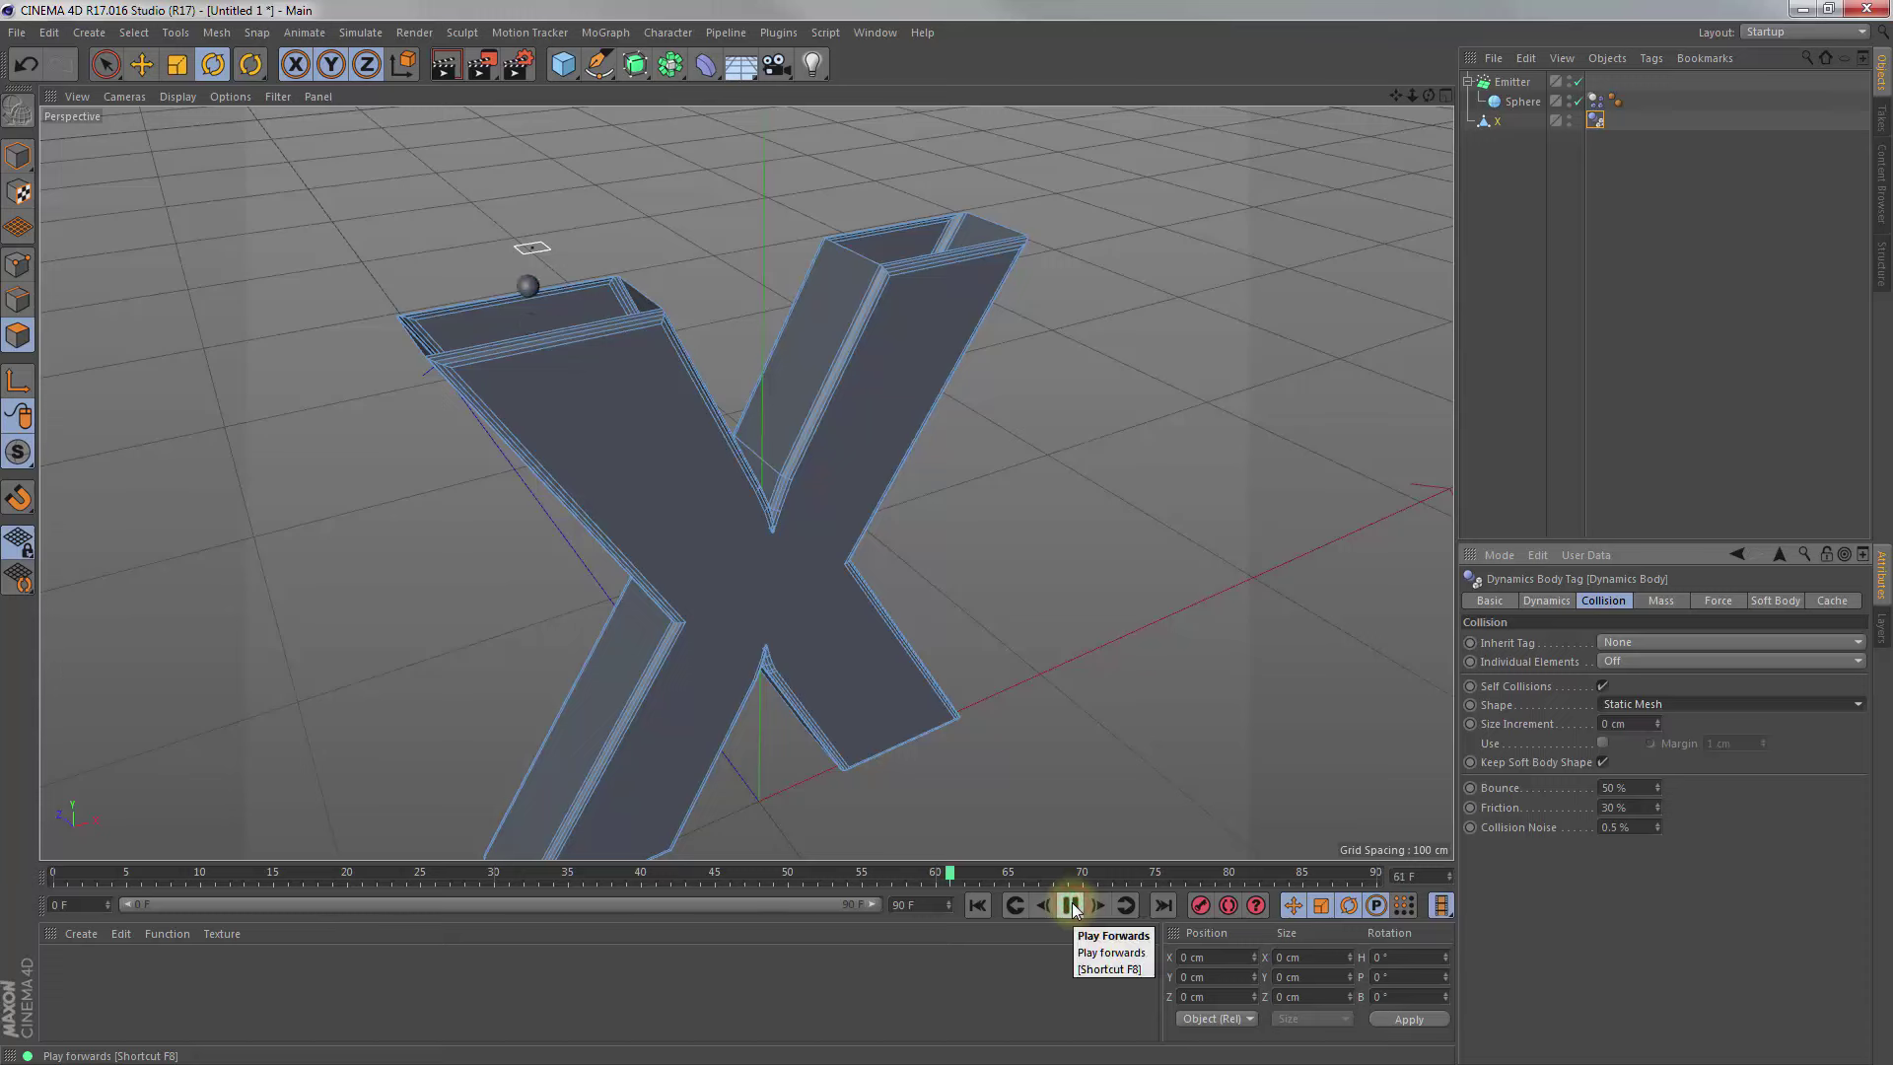
left_click(1073, 907)
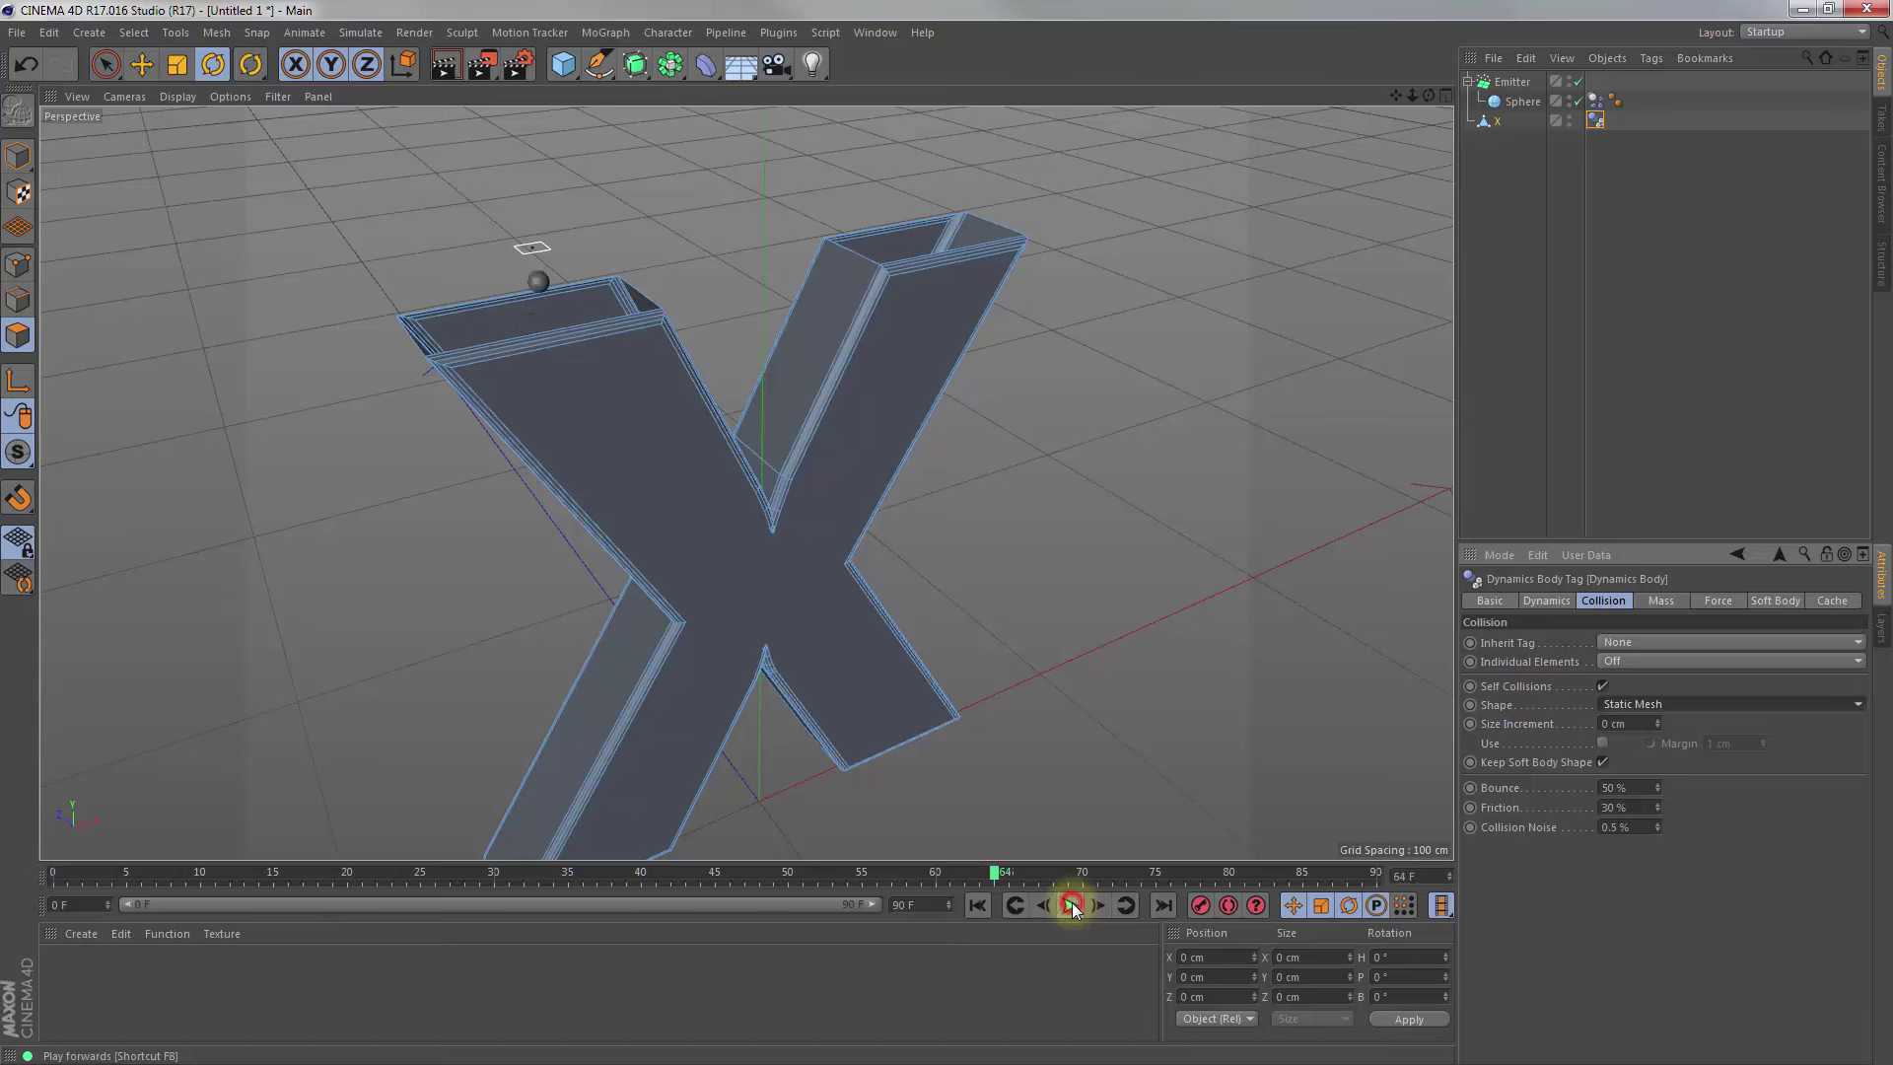
Set the scene end frame to 1000 and stretch the preview range to 1000 F
left_click(933, 905)
type("1000")
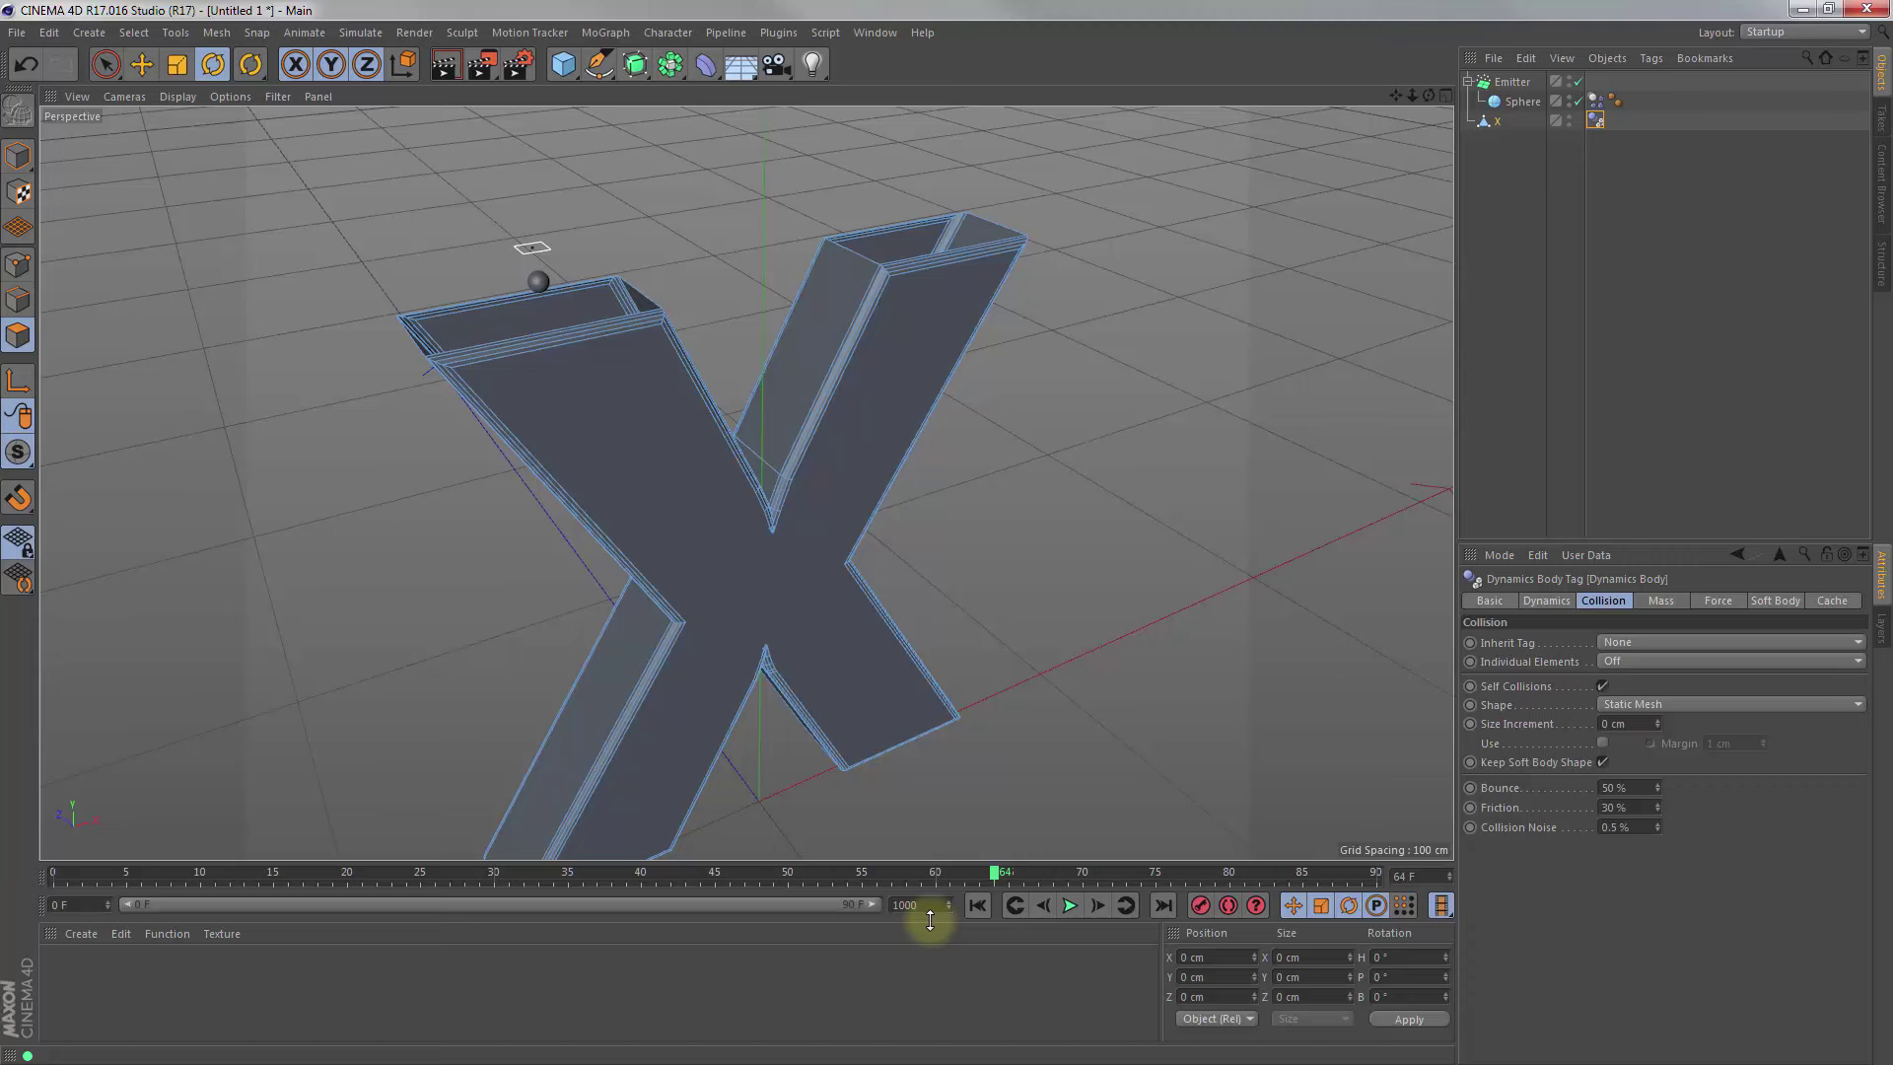
key("Return")
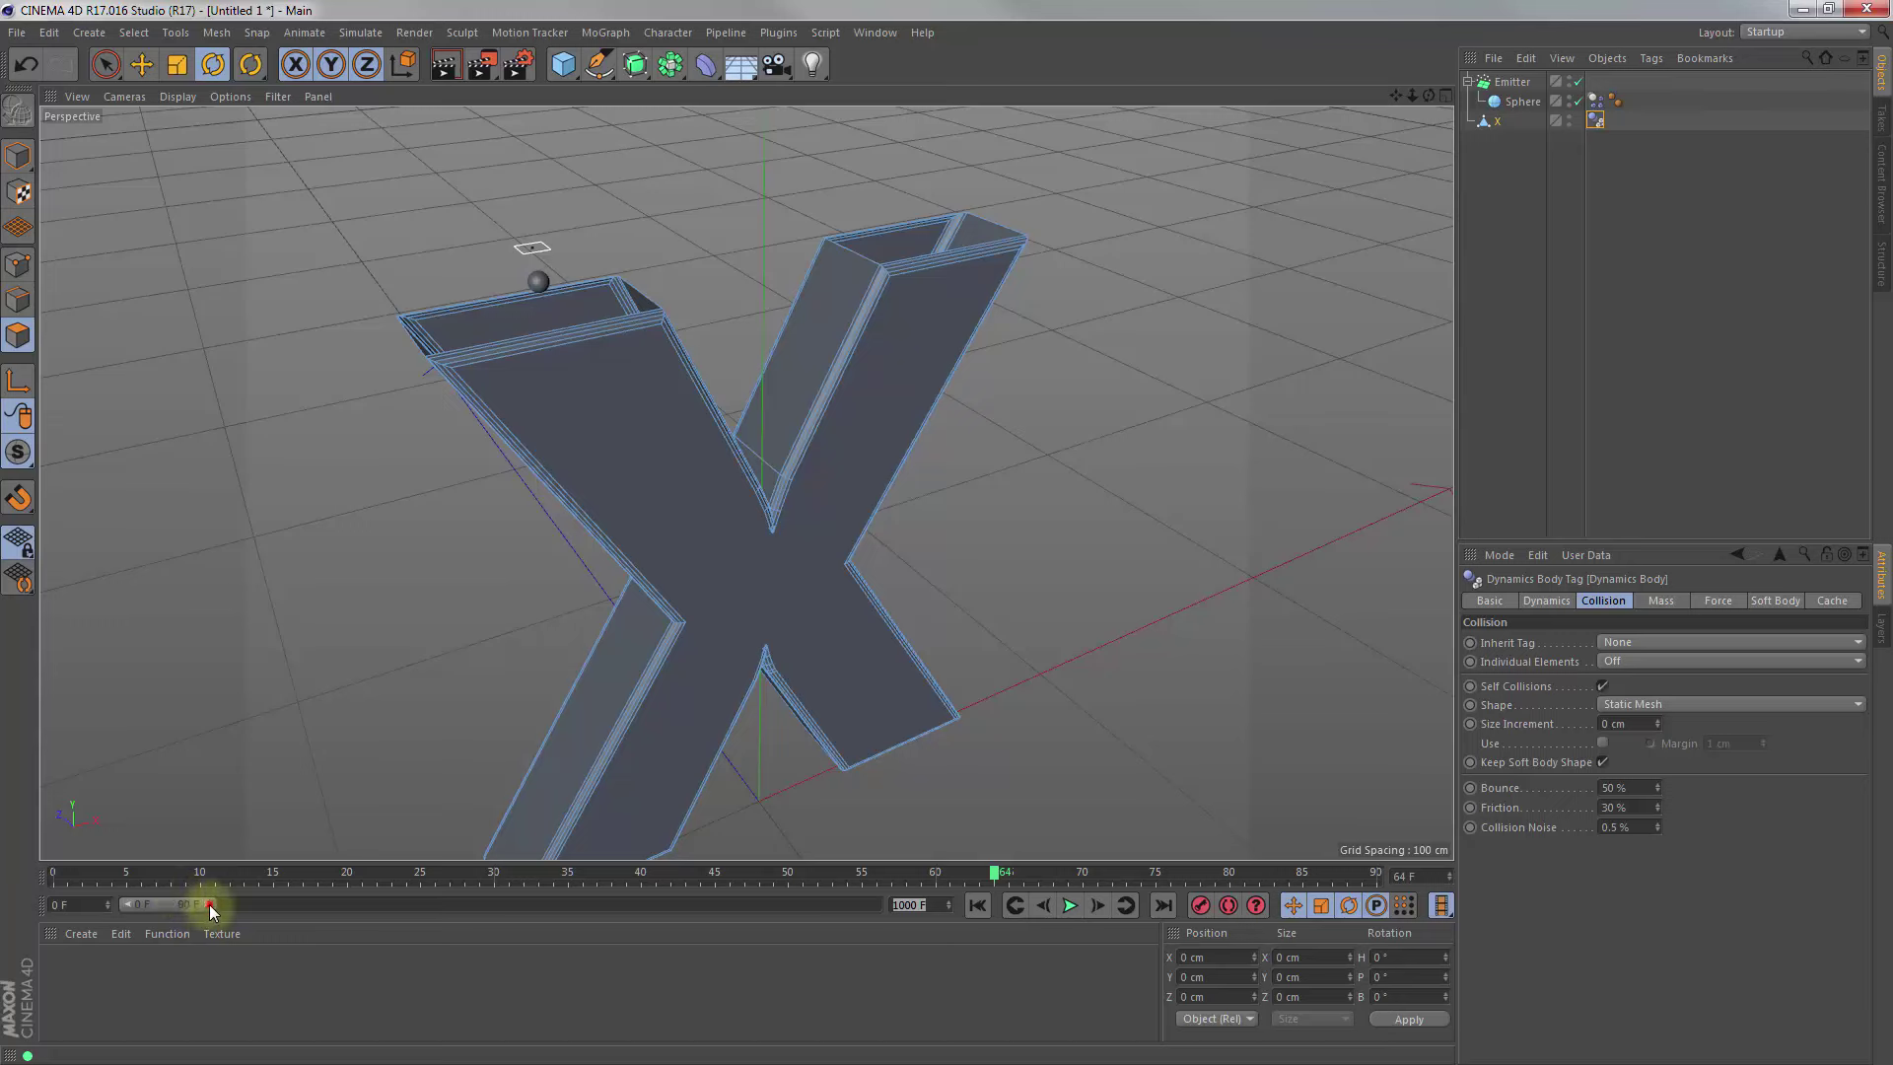
left_click_drag(210, 906, 538, 915)
left_click_drag(625, 912, 886, 902)
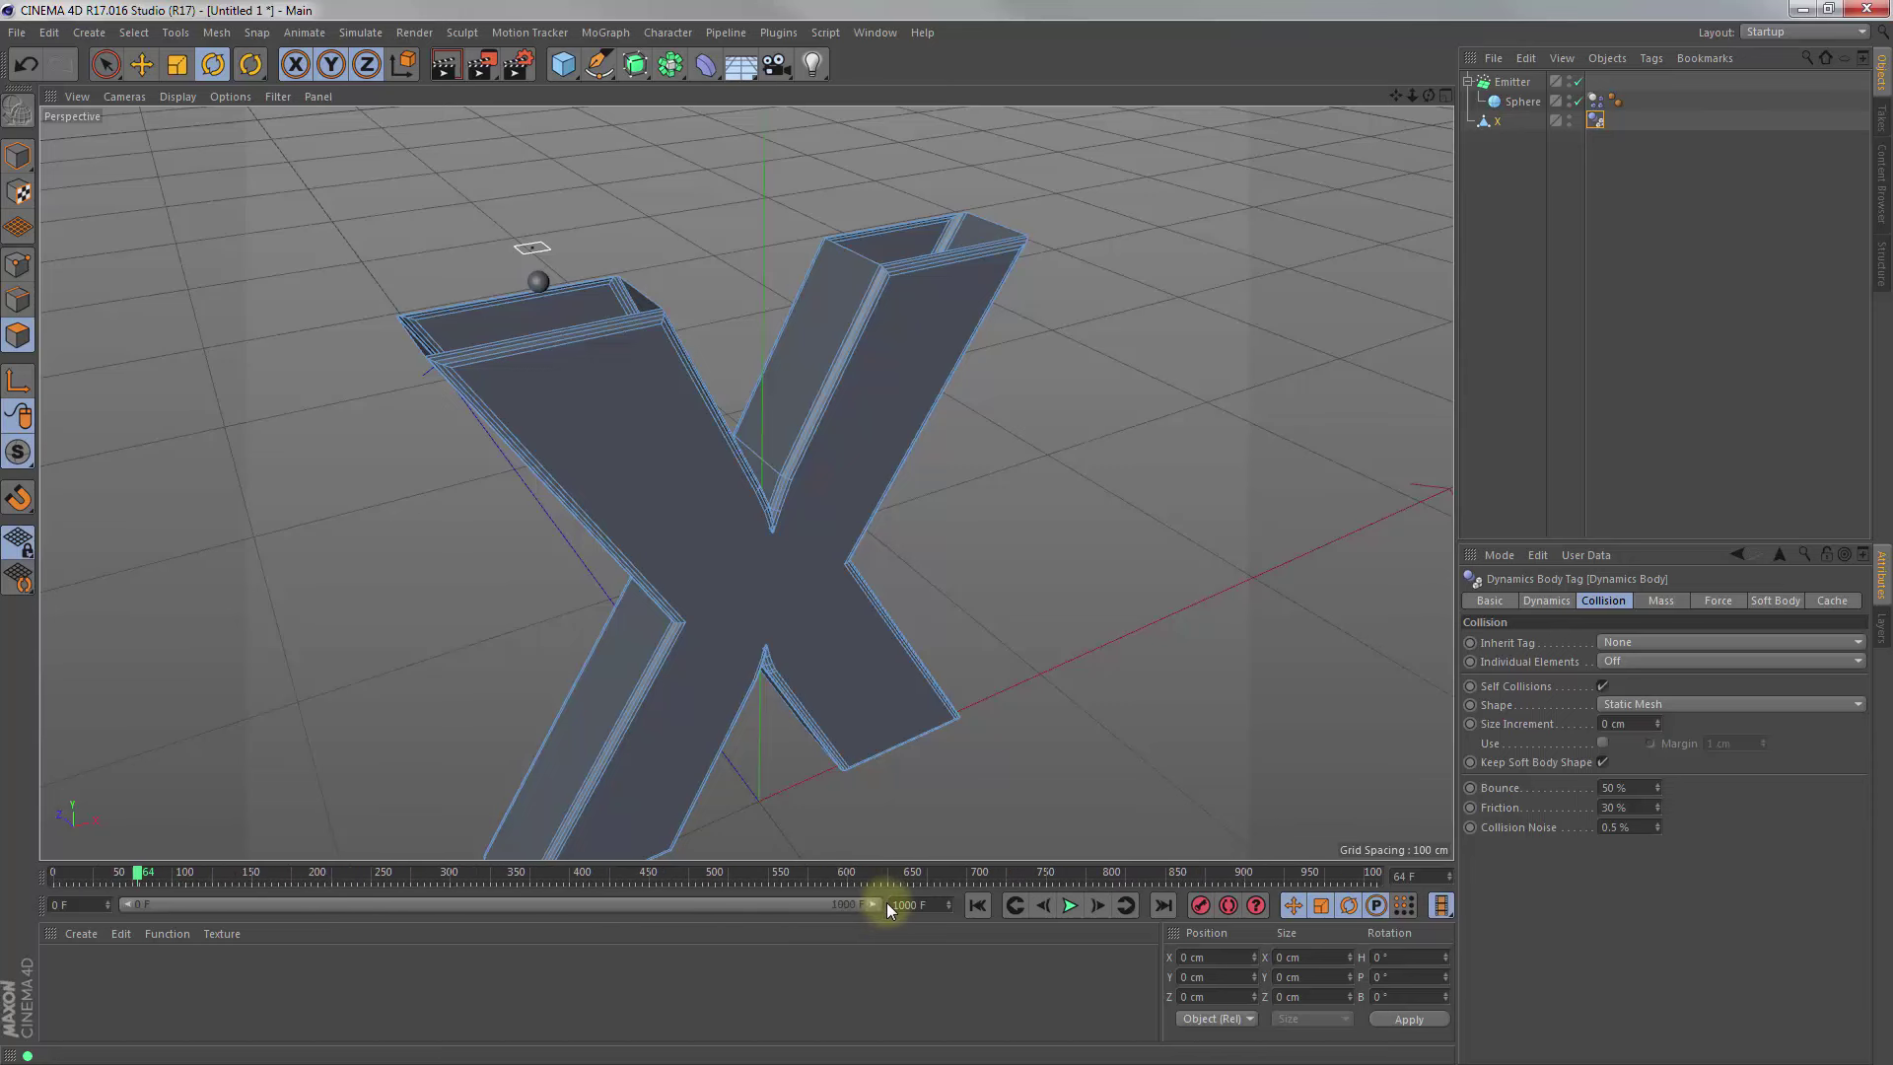
Replay the simulation from frame 0 to watch a sphere drop into the X
left_click(975, 905)
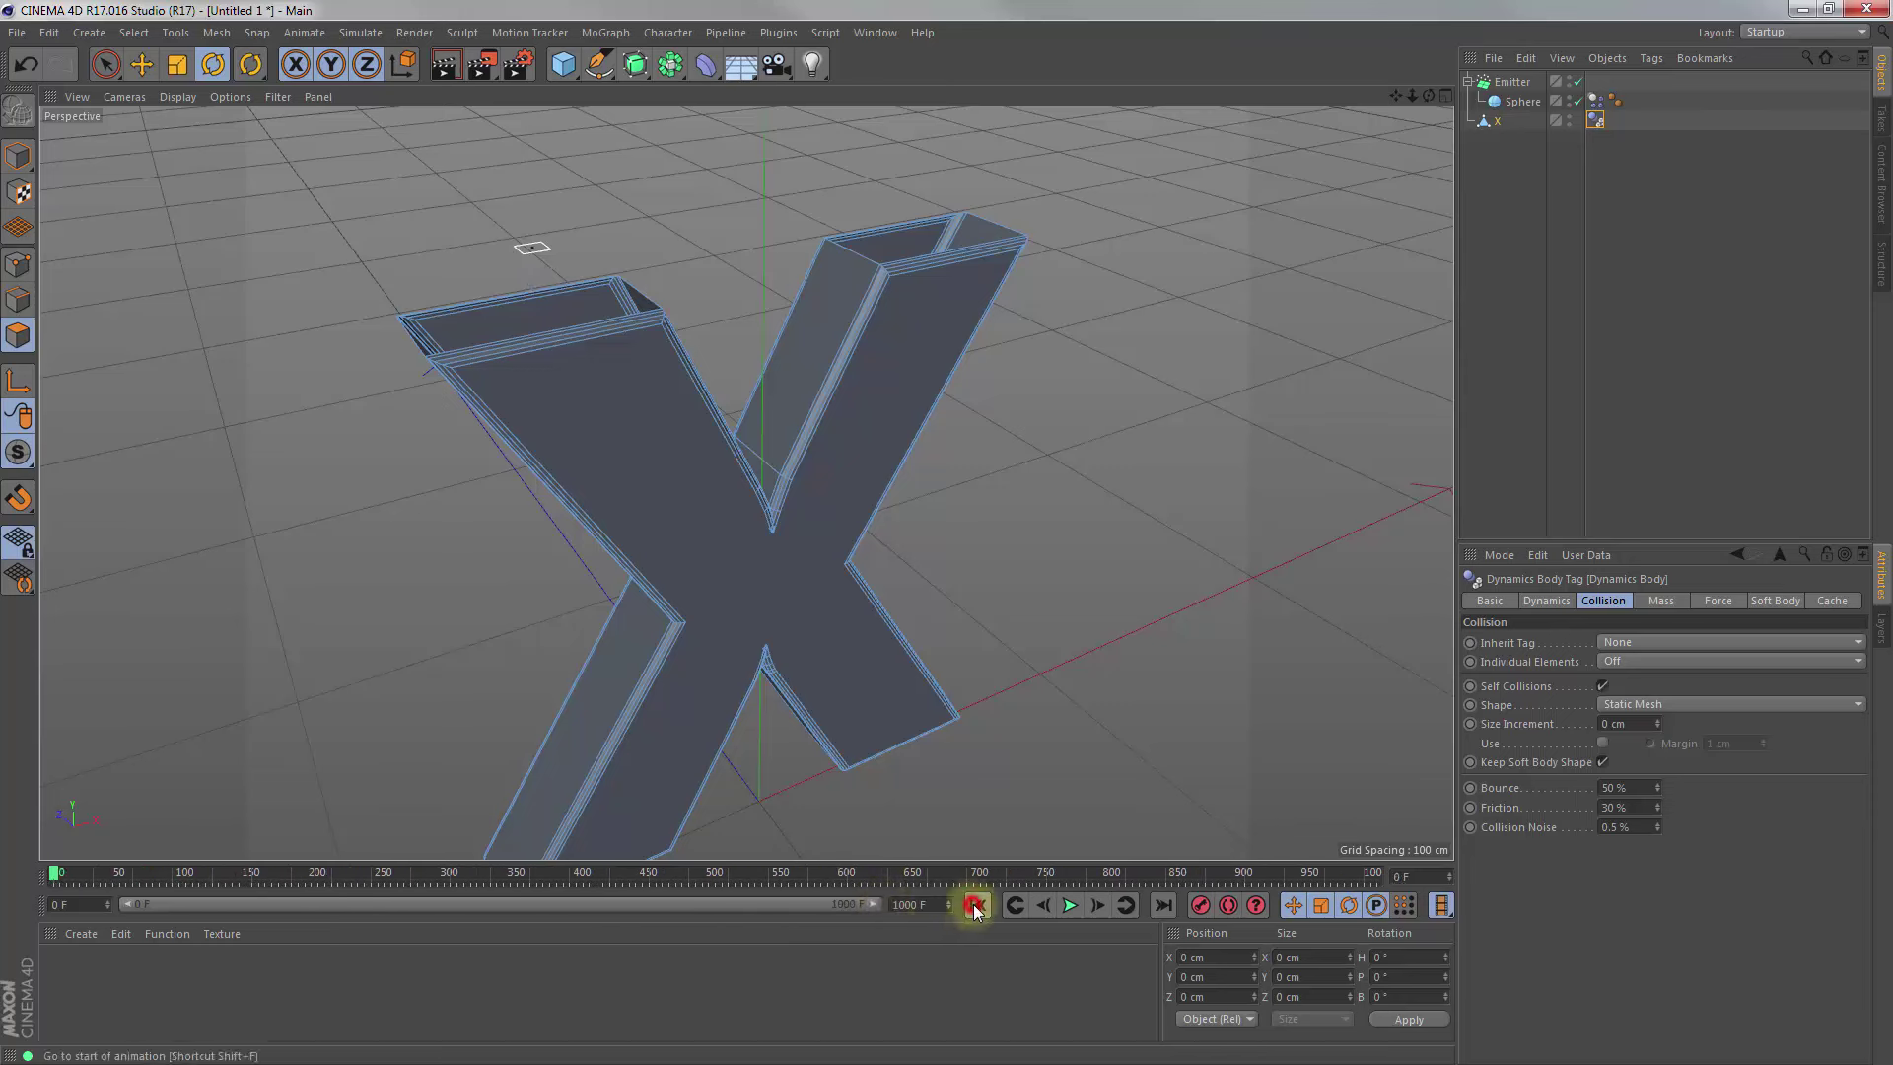
left_click(1067, 907)
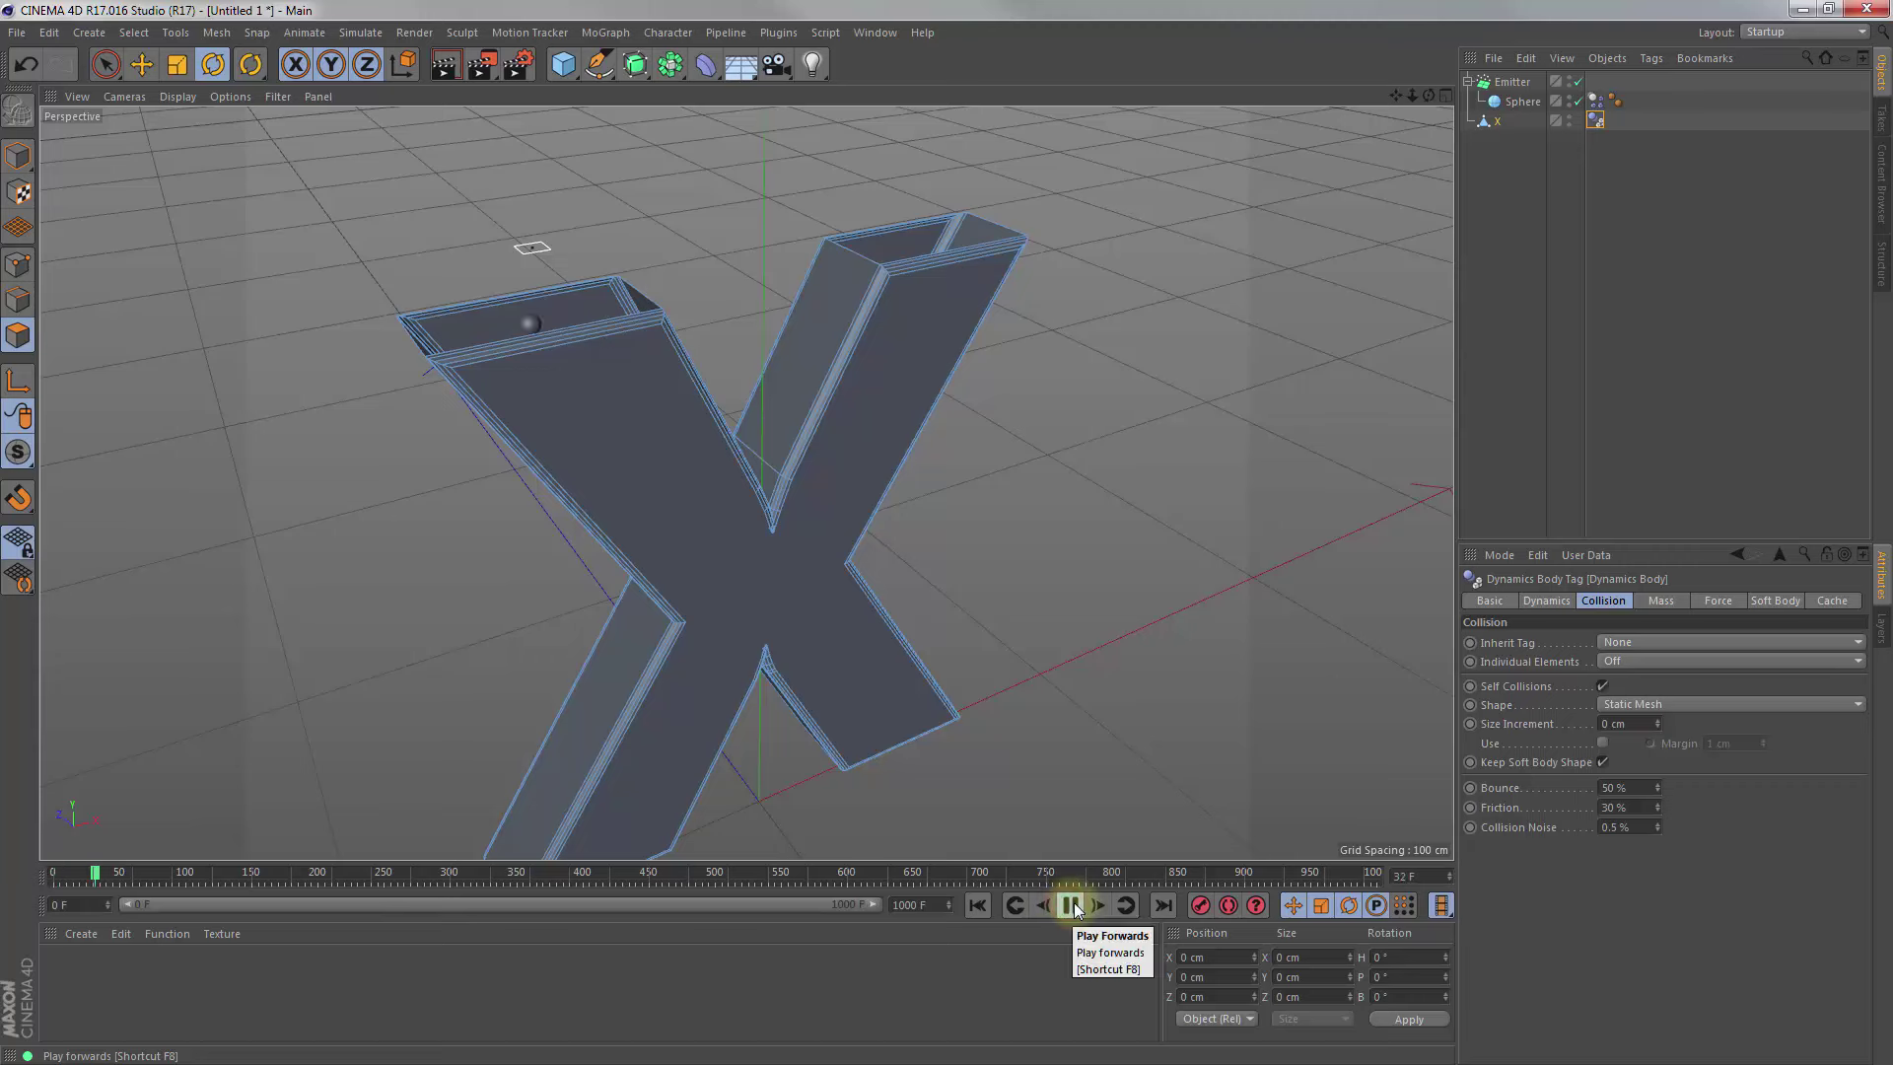
left_click(1075, 907)
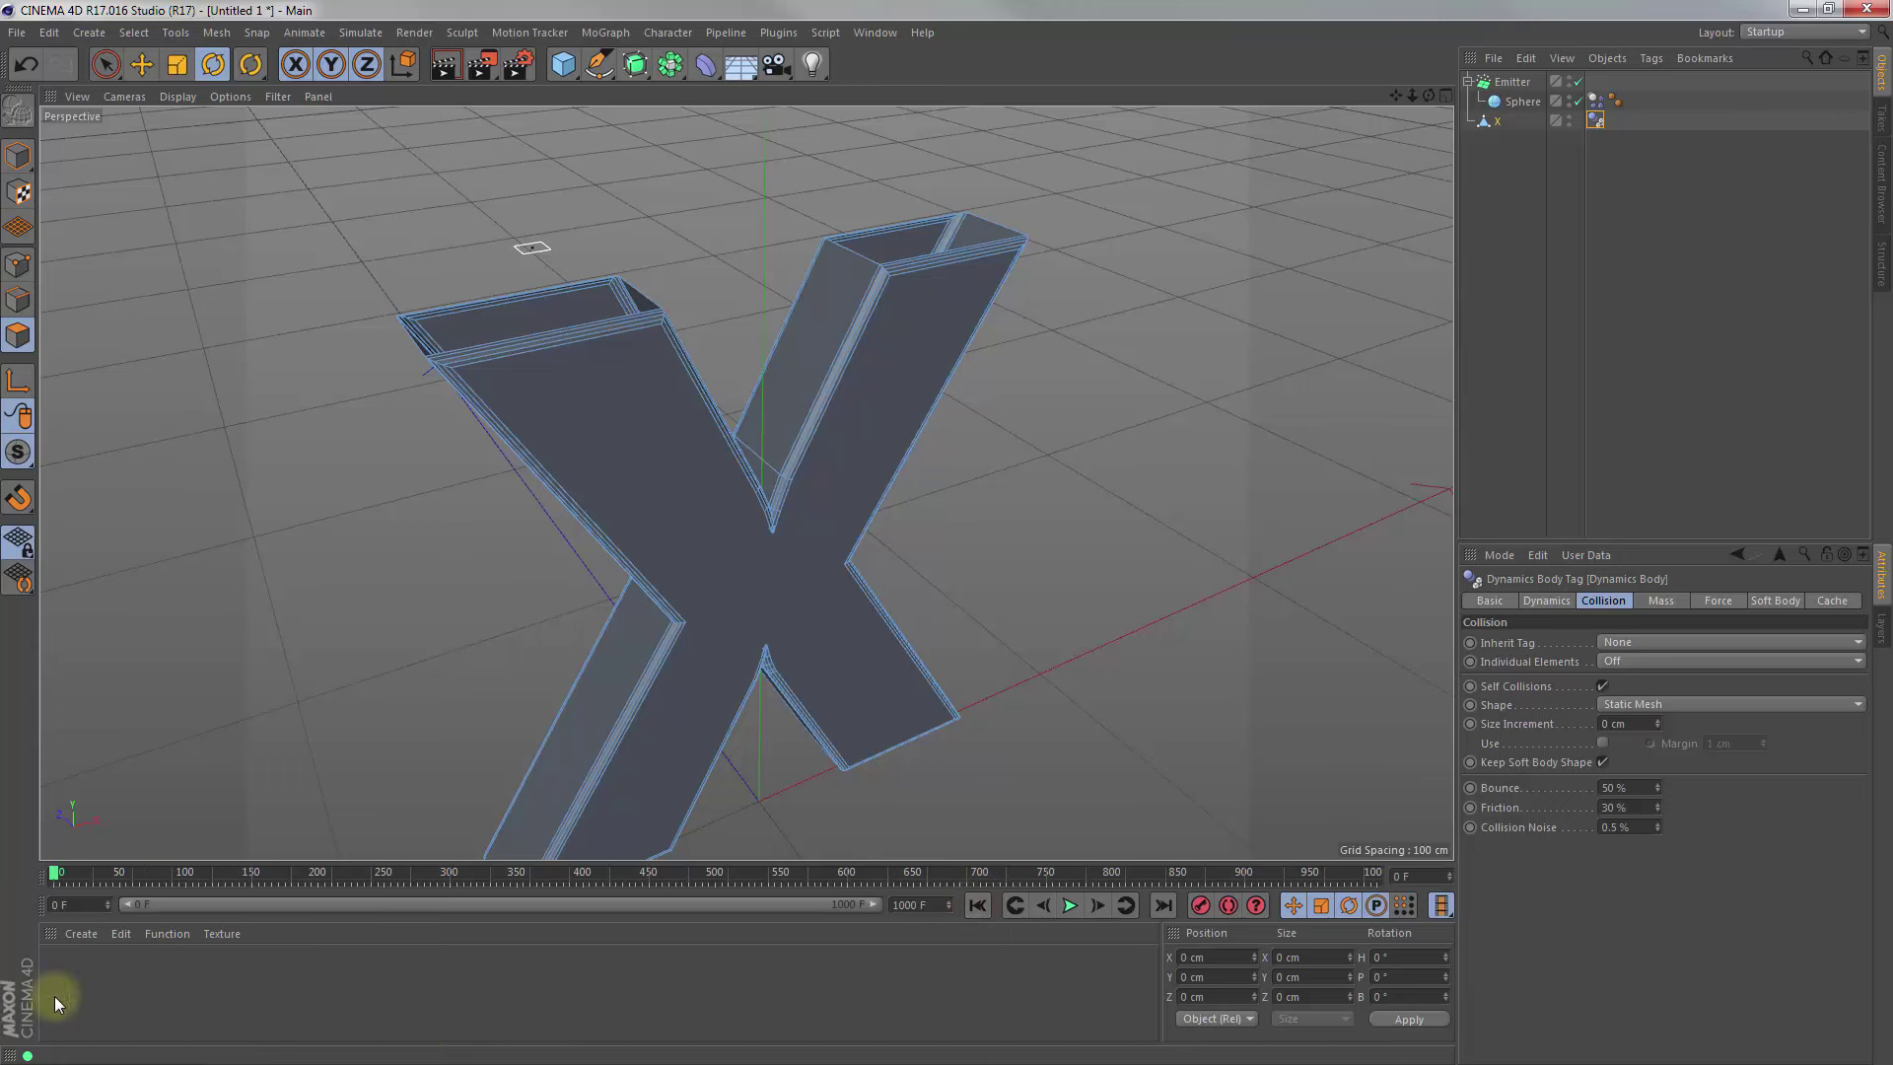
Create a new material with Color and Reflectance off and Transparency on
double_click(101, 974)
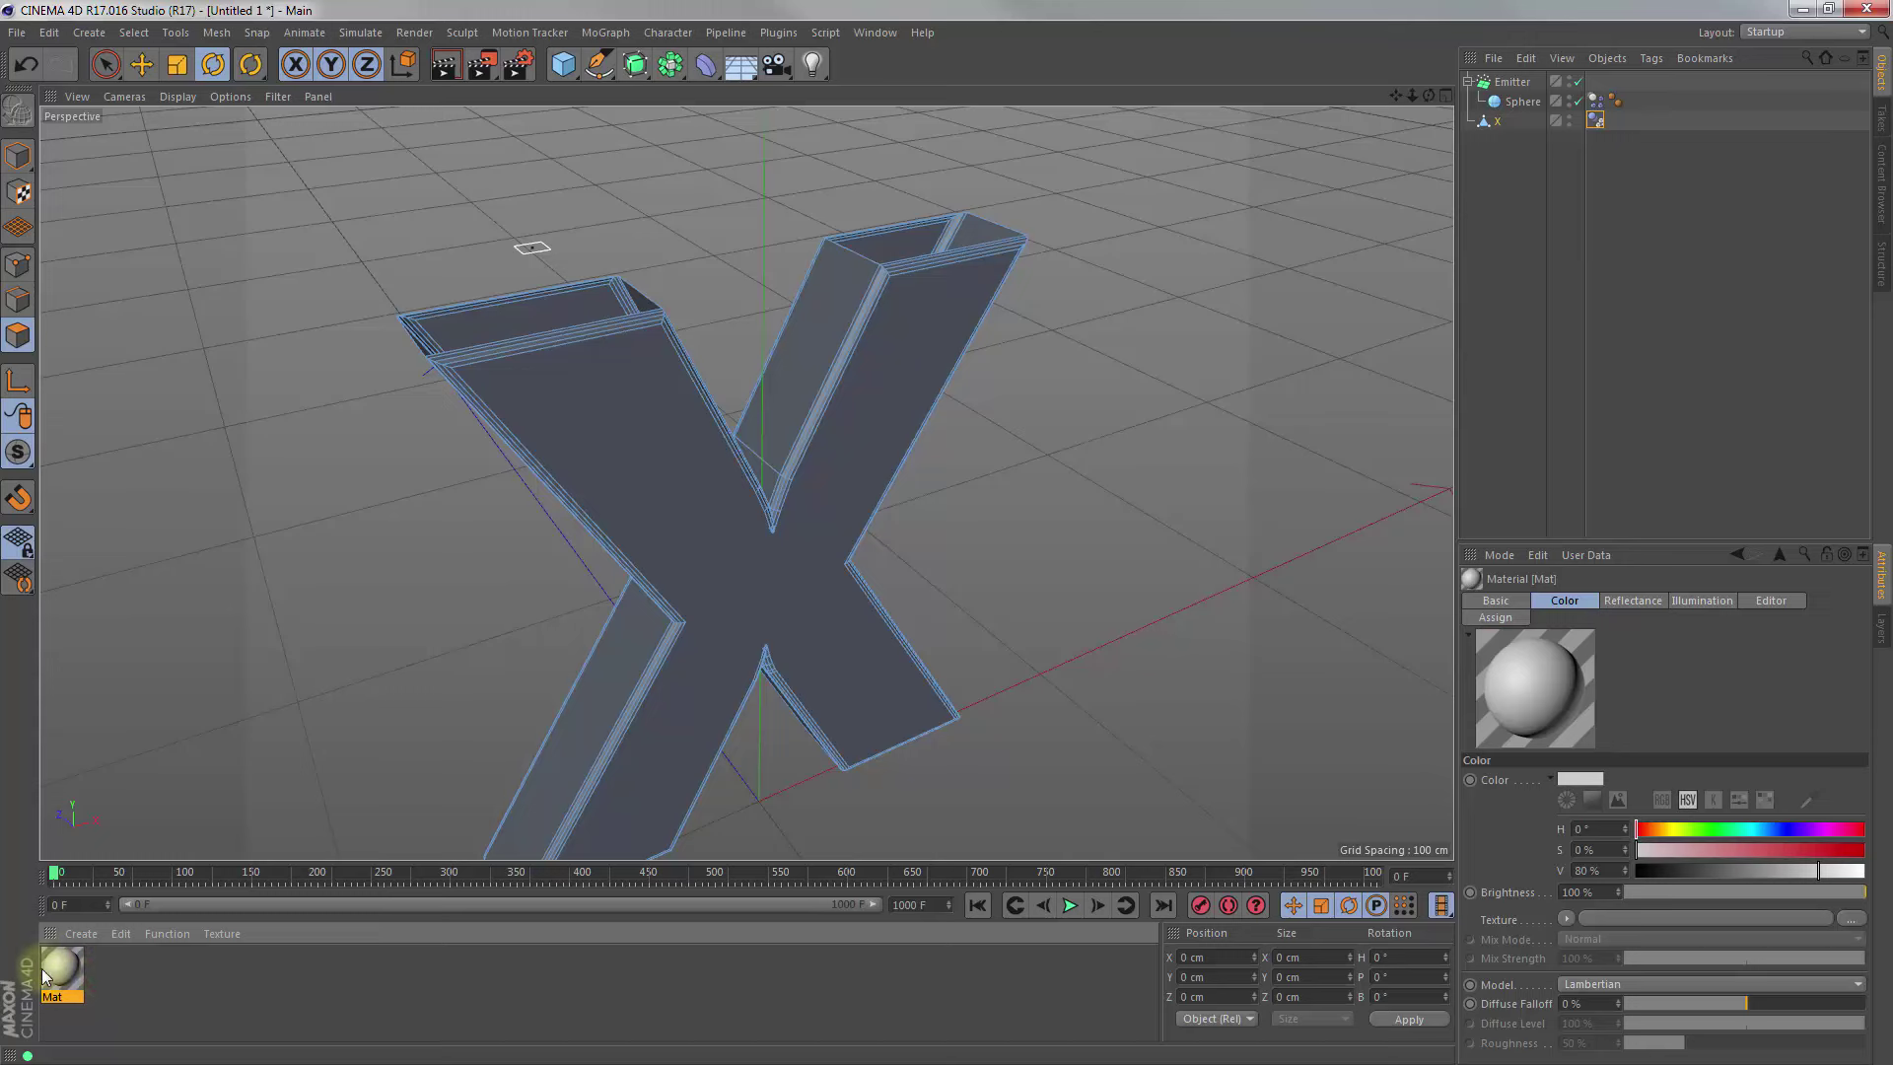
double_click(57, 966)
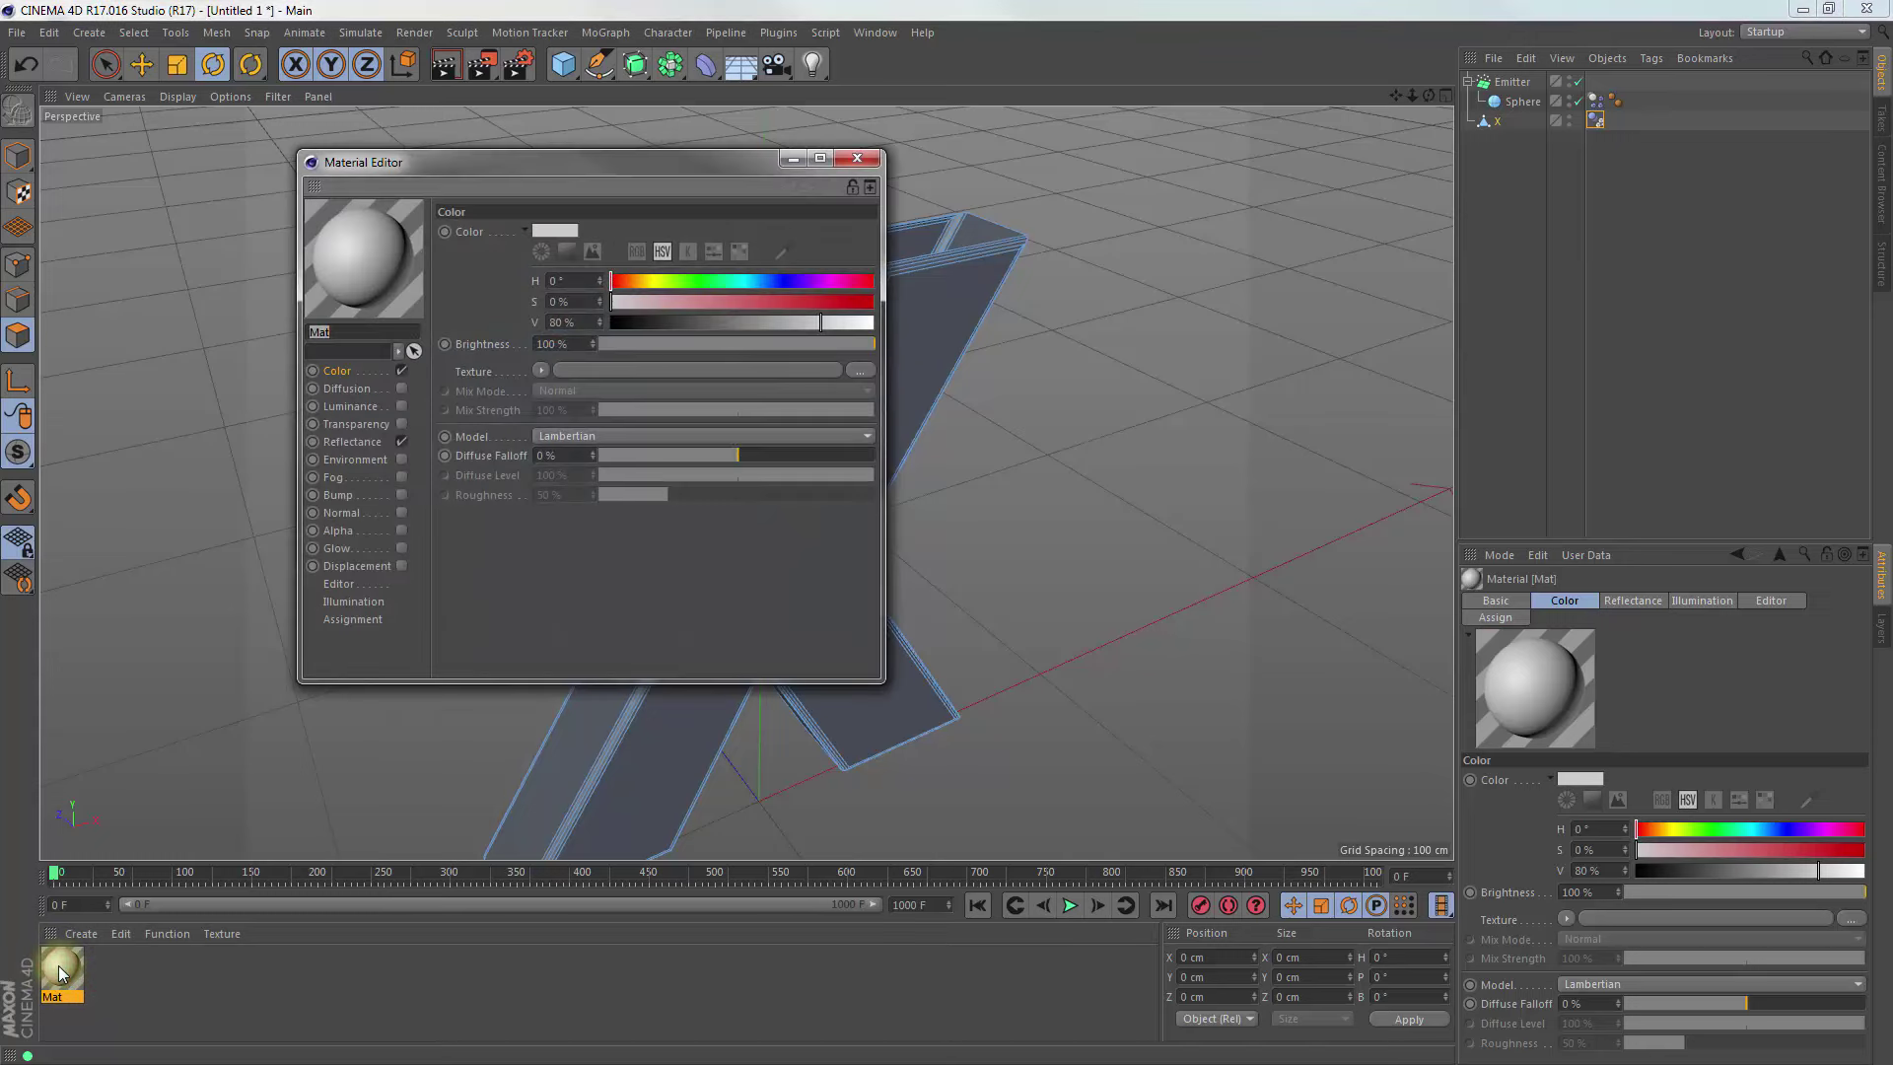
left_click(403, 371)
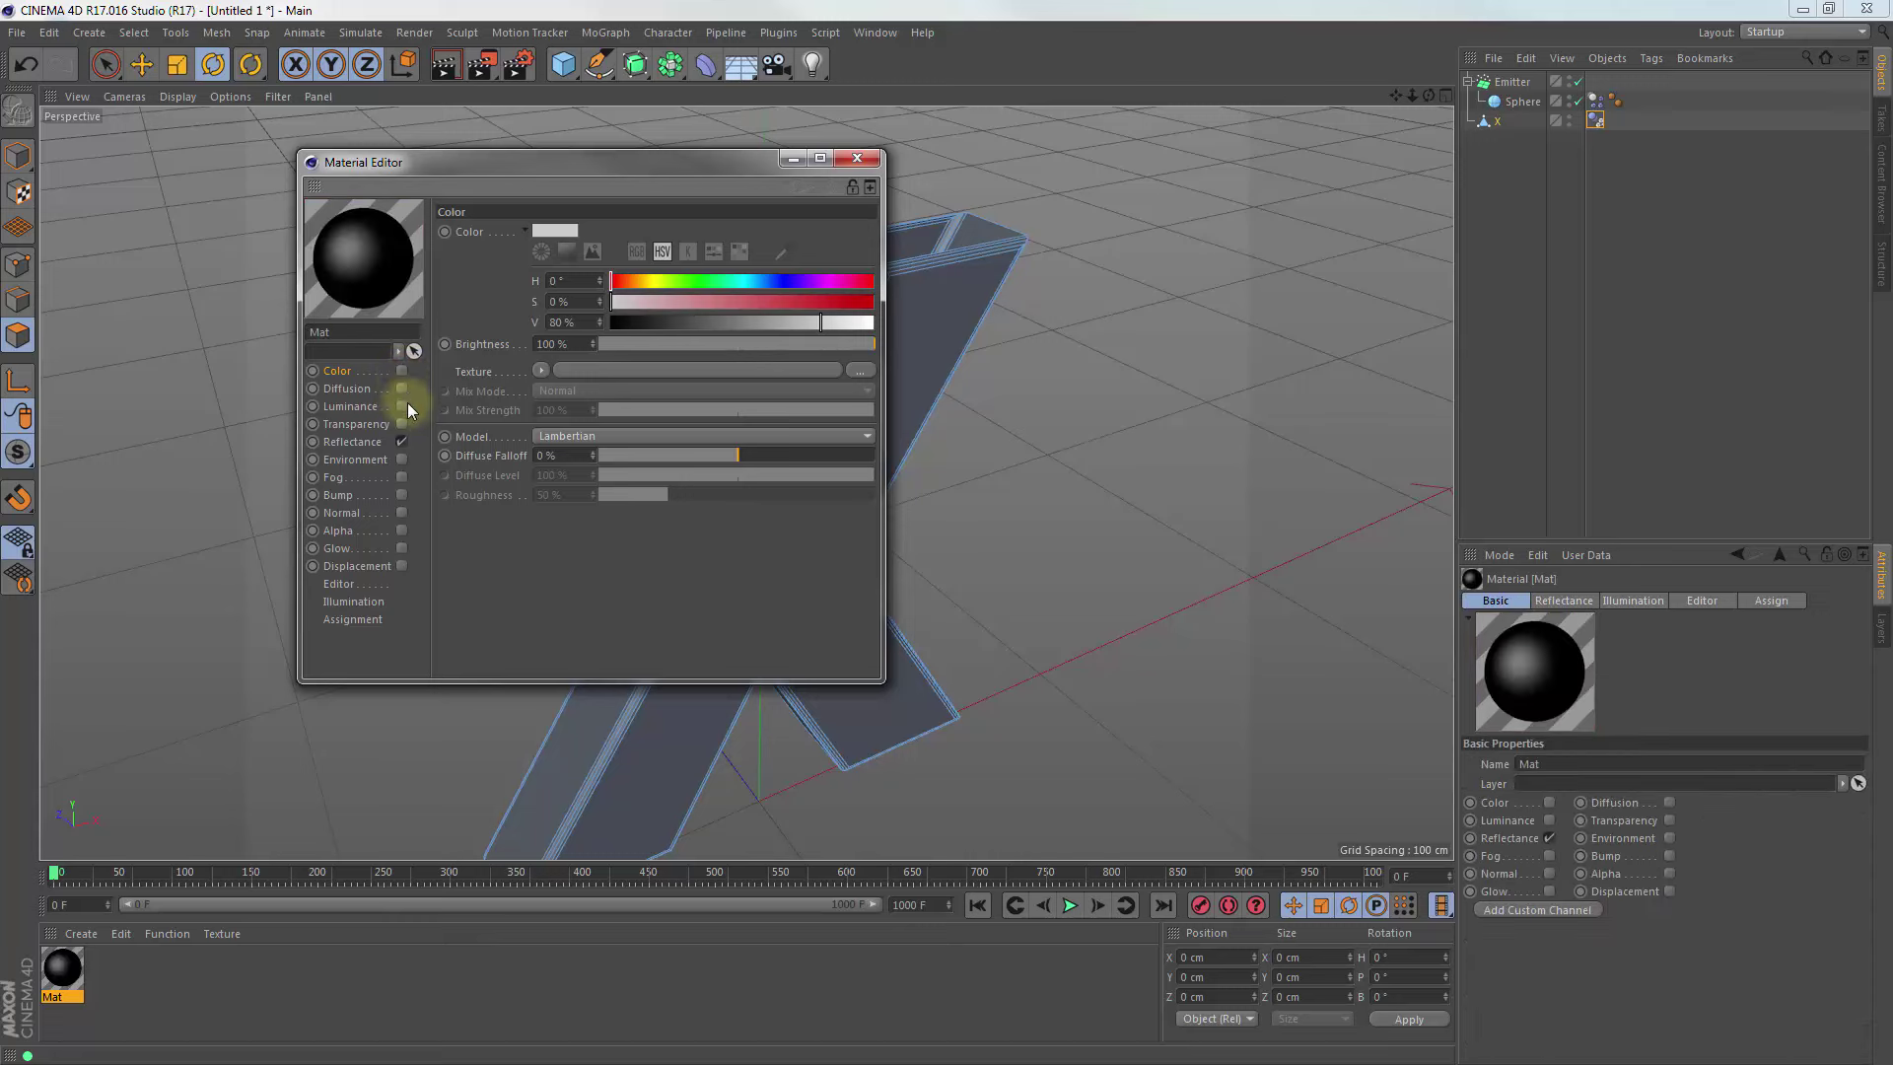
left_click(401, 443)
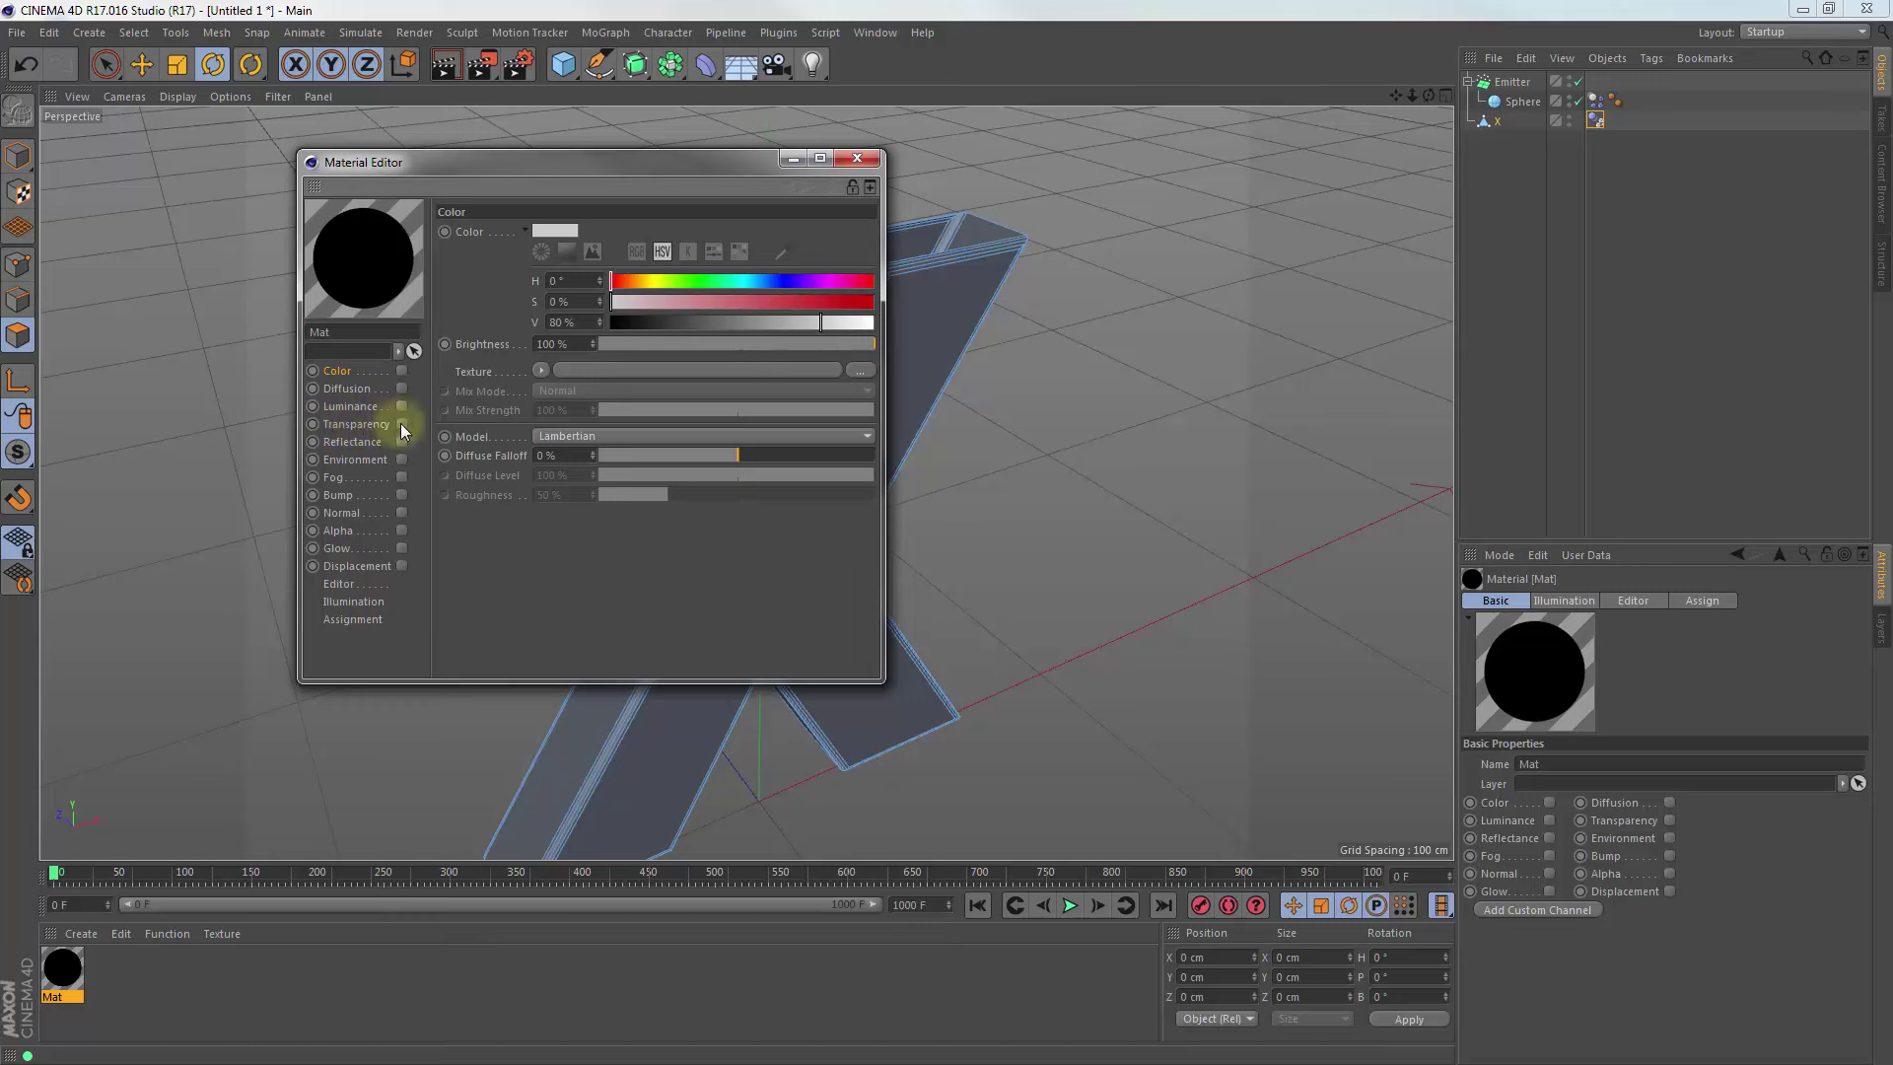
left_click(402, 425)
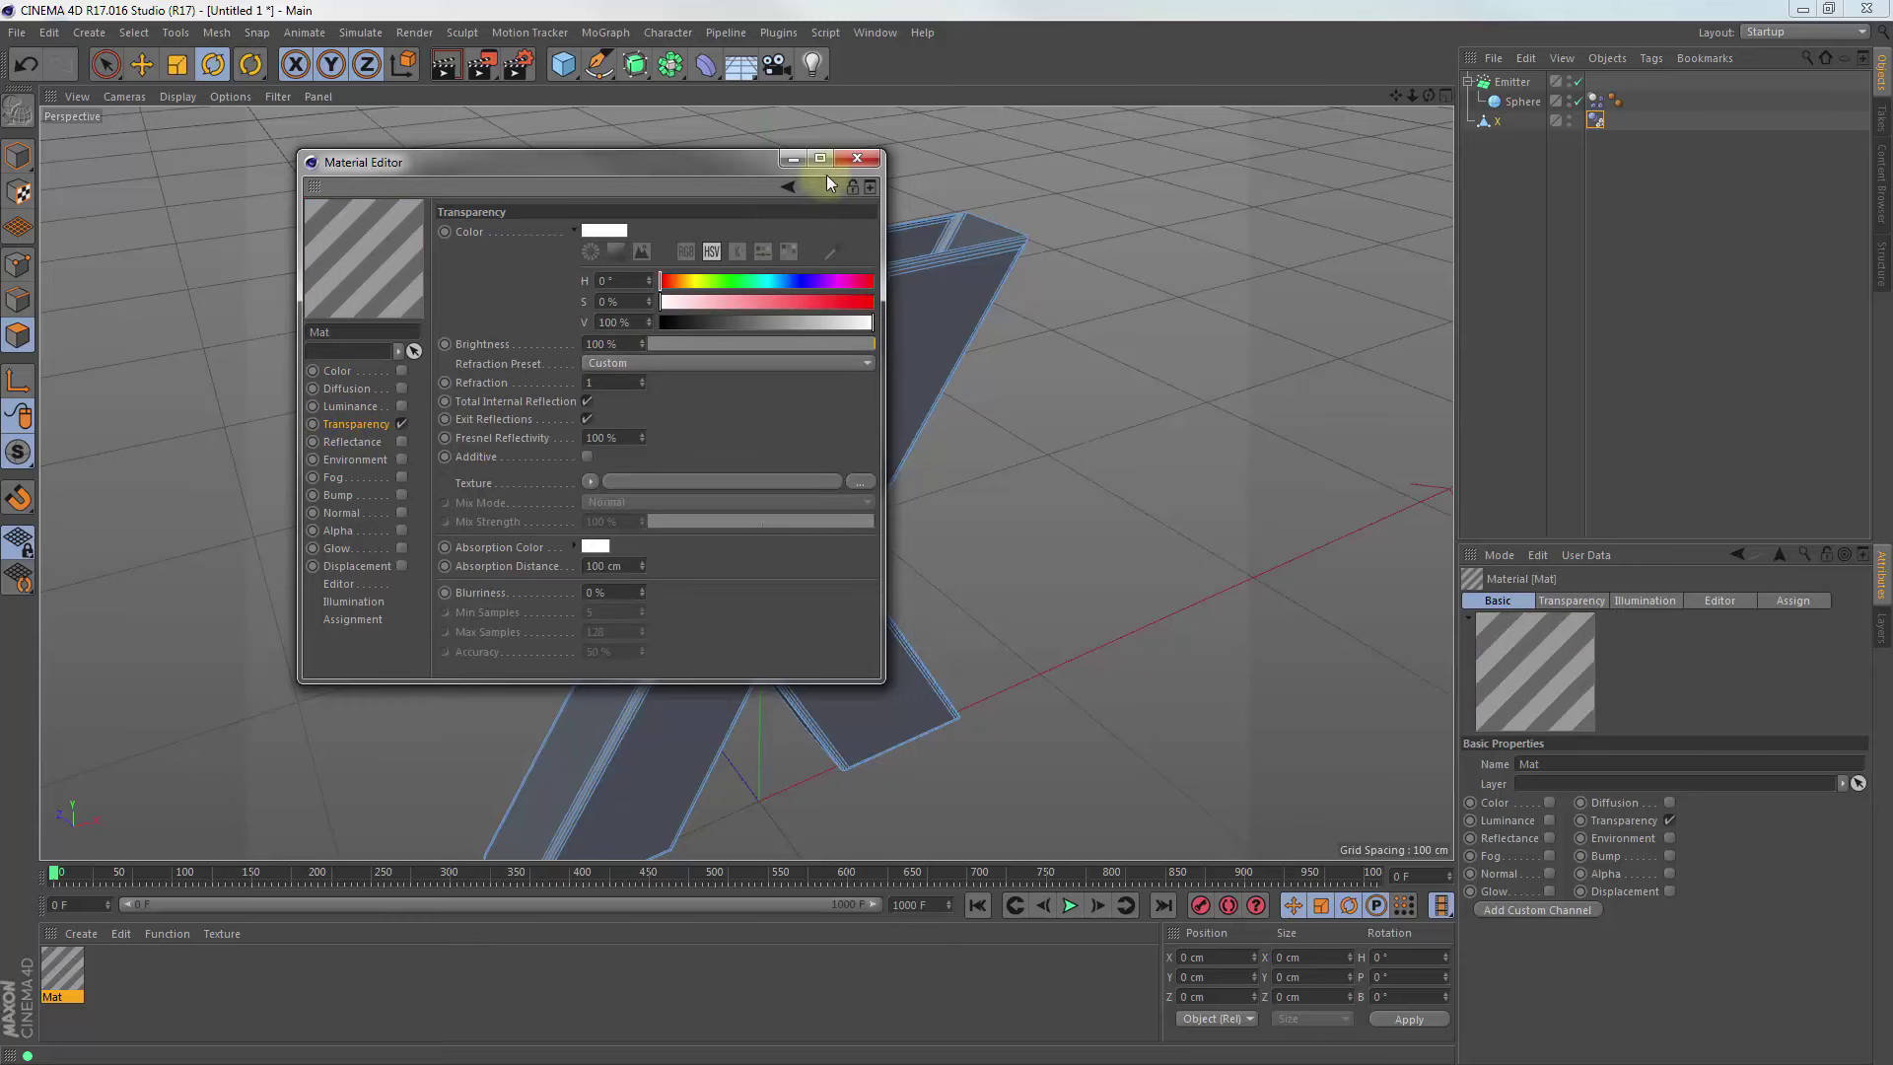
left_click(856, 160)
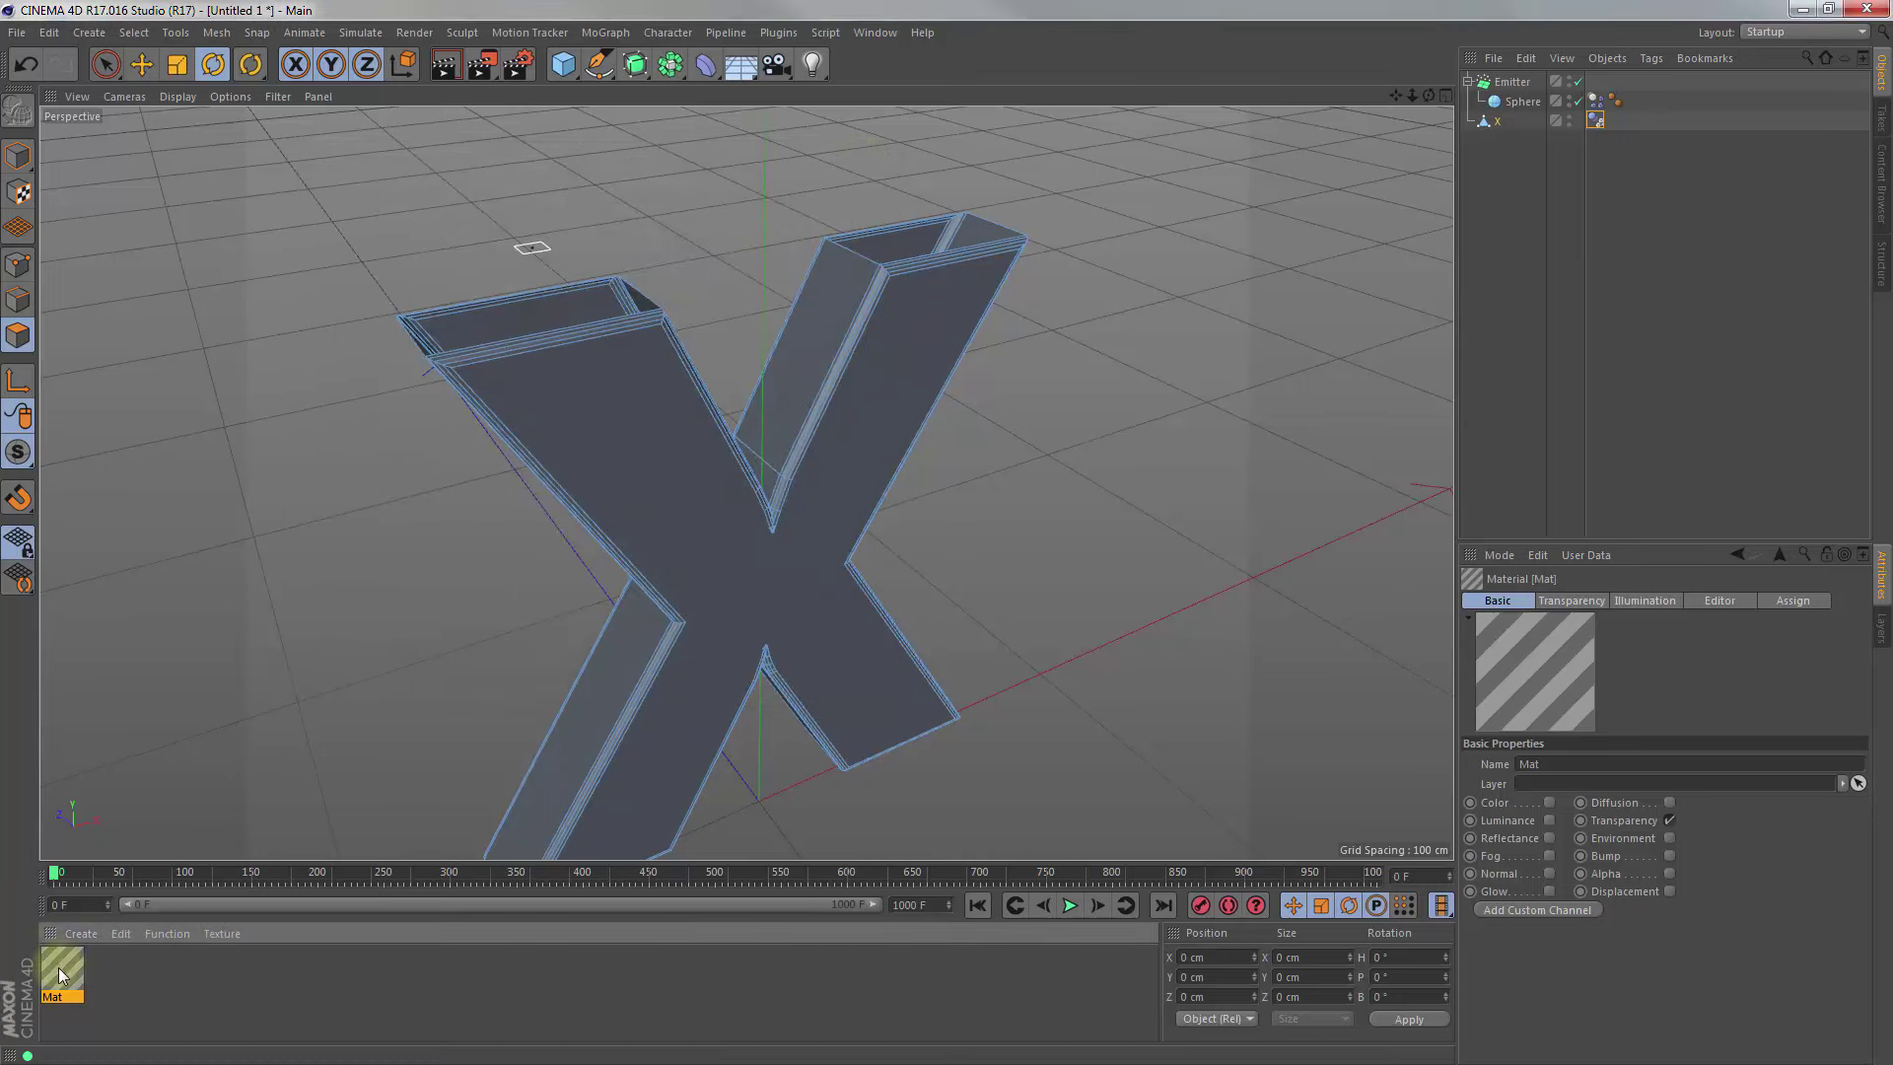
Apply Mat to the X, then play and rewind to preview spheres falling inside
mouse_move(53, 990)
left_mouse_down()
mouse_move(1054, 592)
mouse_move(1495, 127)
left_mouse_up()
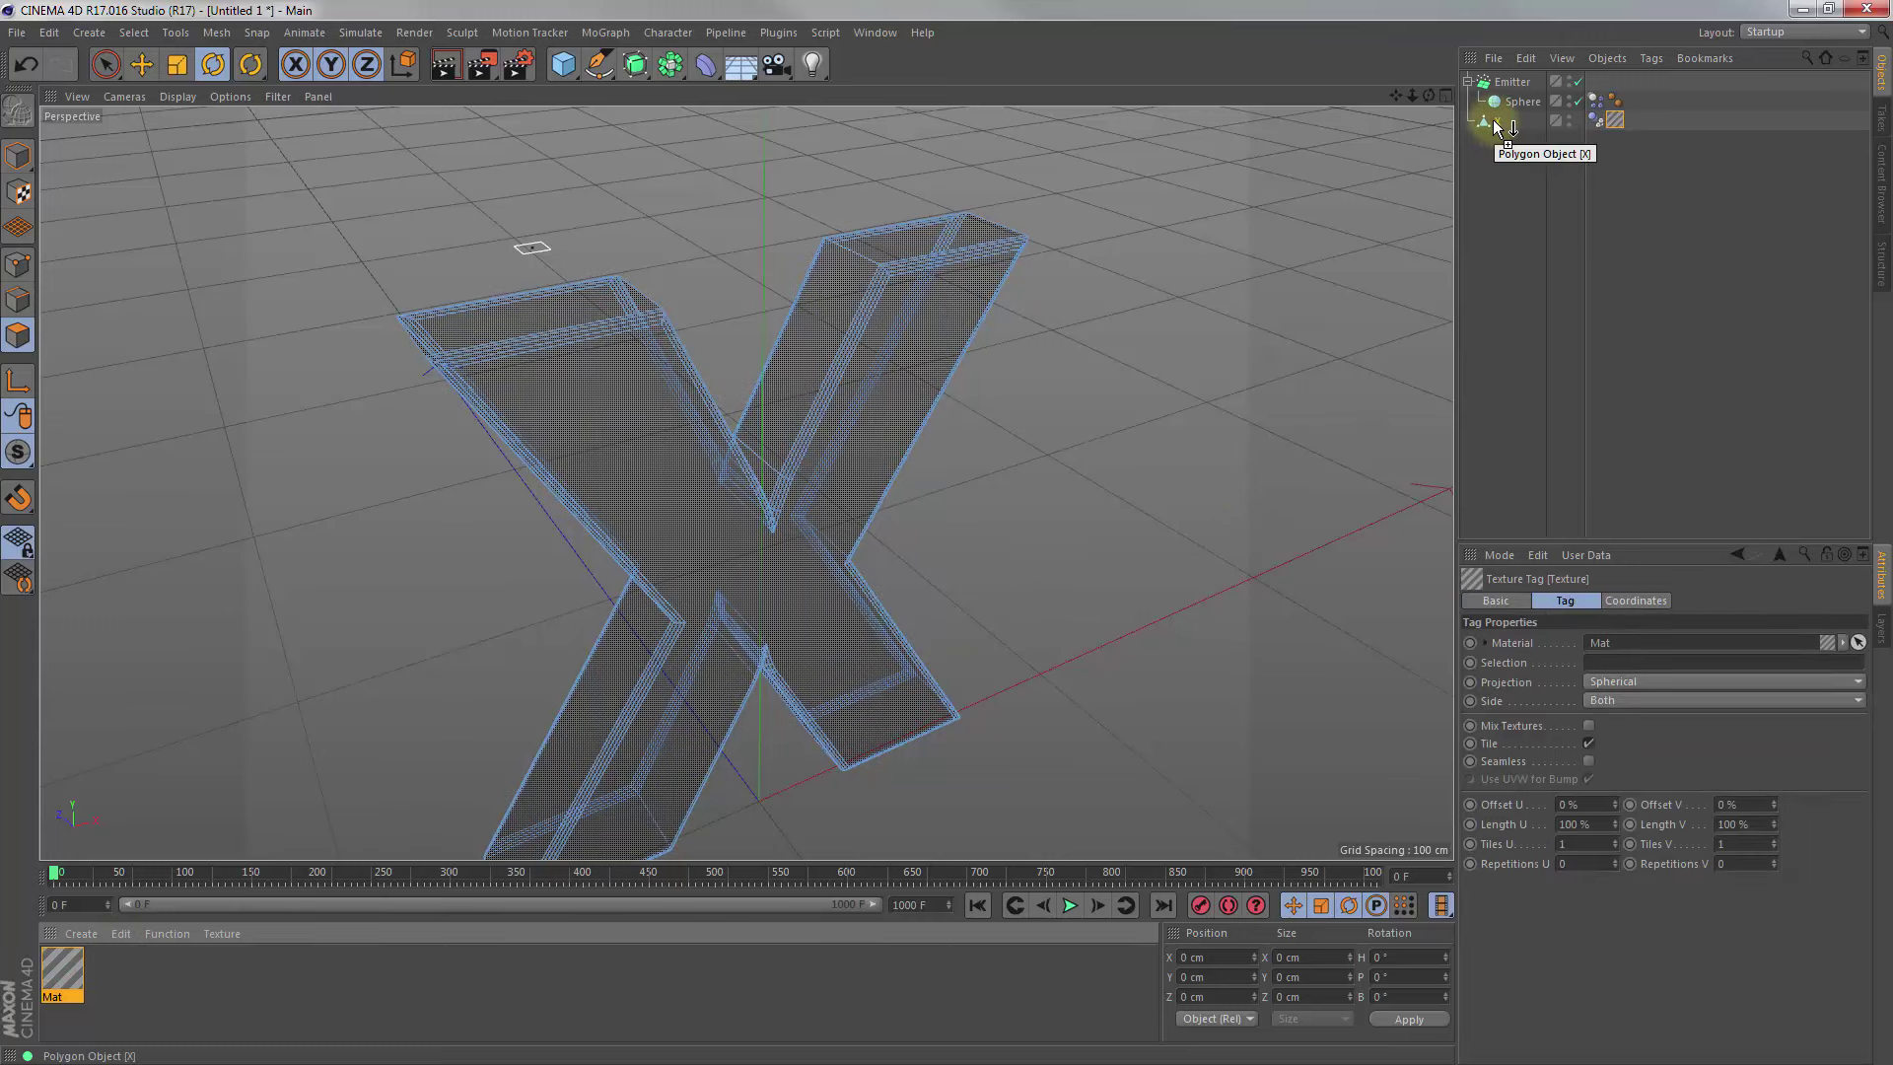
left_click(1069, 906)
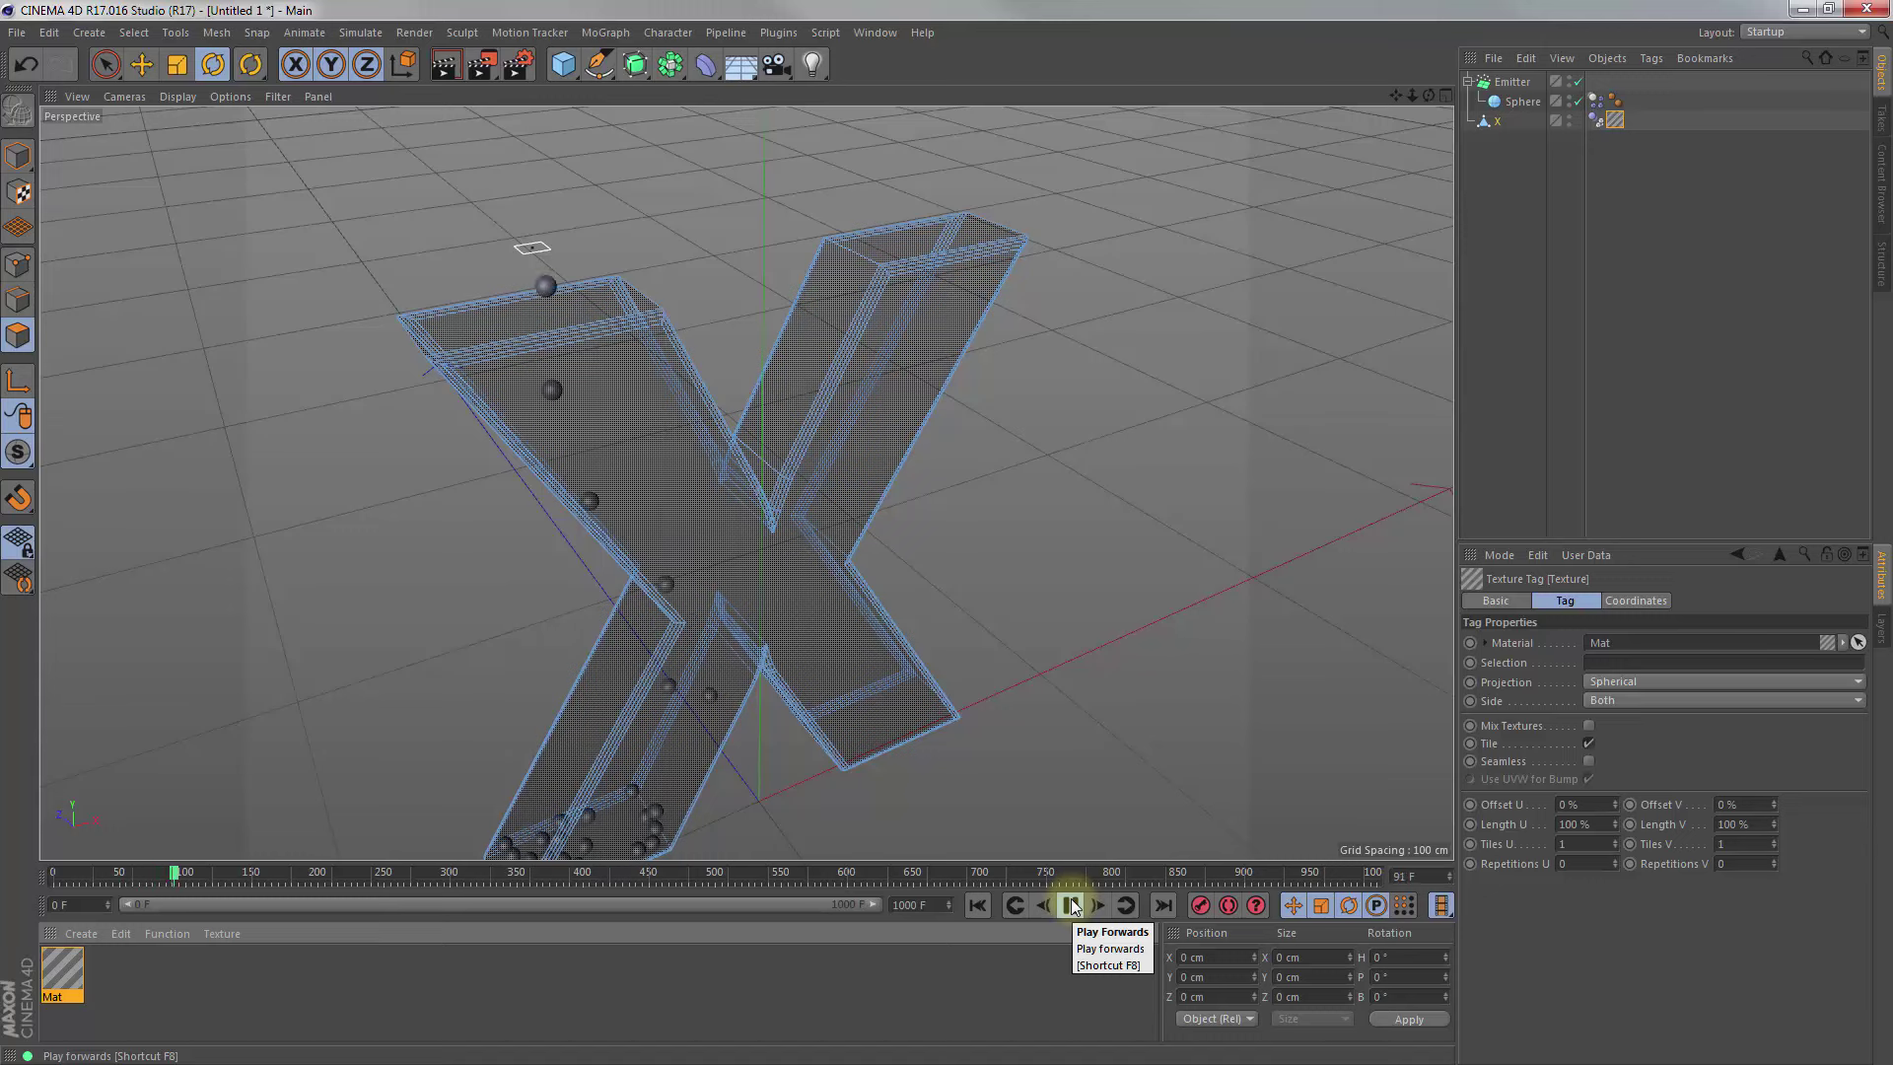
left_click(1072, 905)
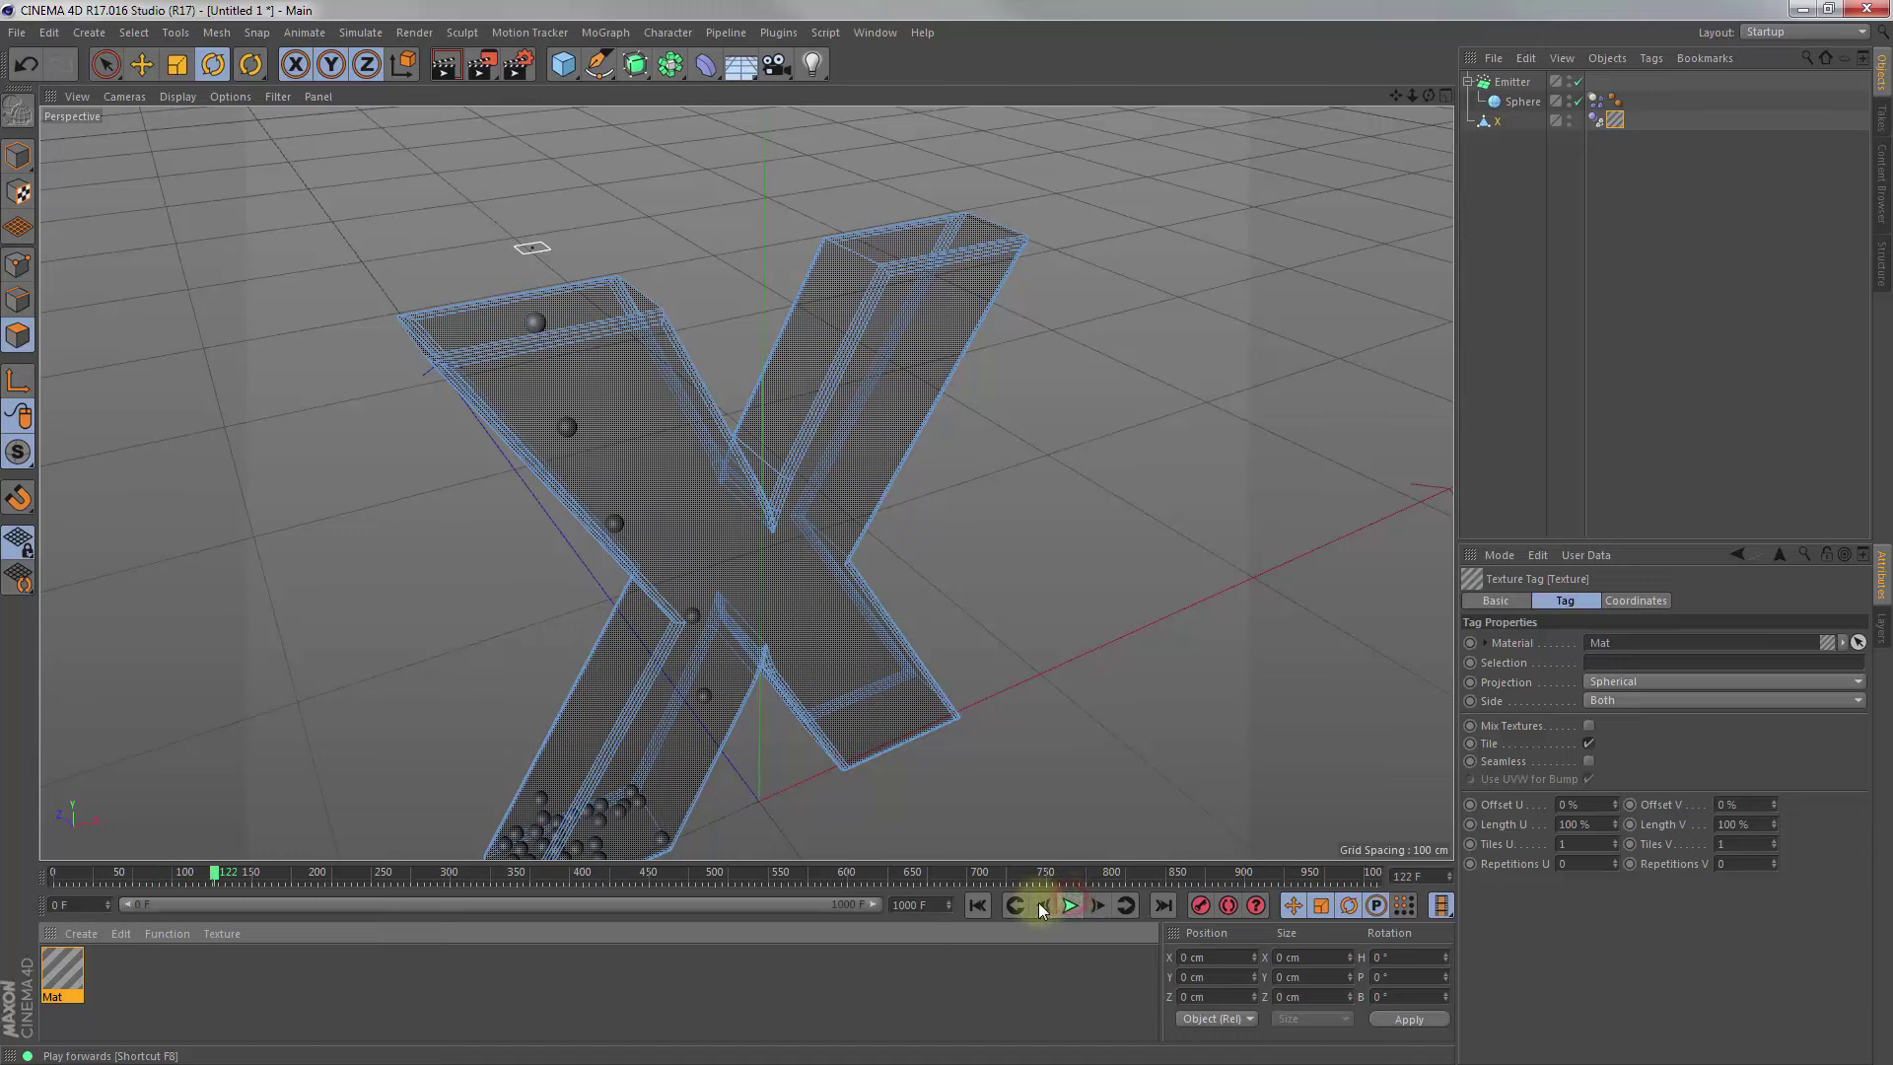
left_click(977, 905)
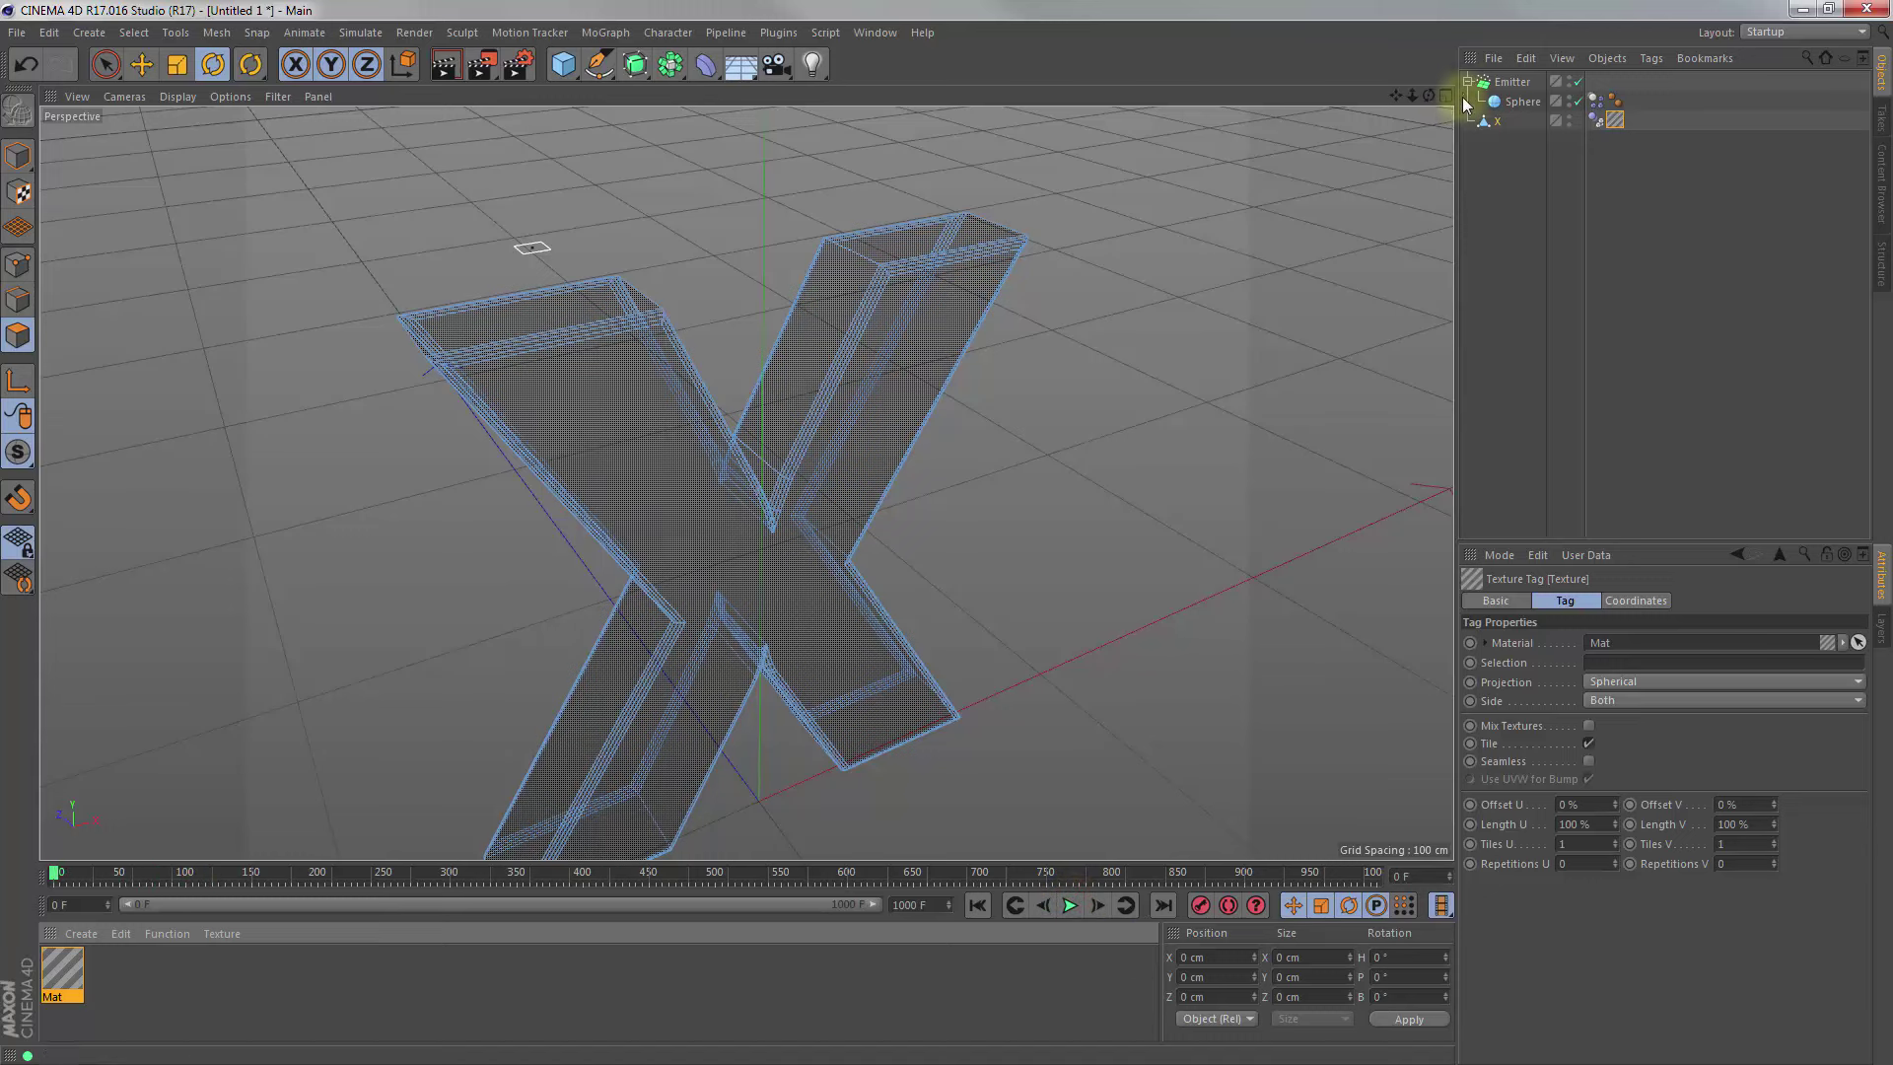
left_click_drag(1429, 96, 938, 536)
Copy and paste the Emitter with its sphere to create Emitter.1
left_click(1513, 82)
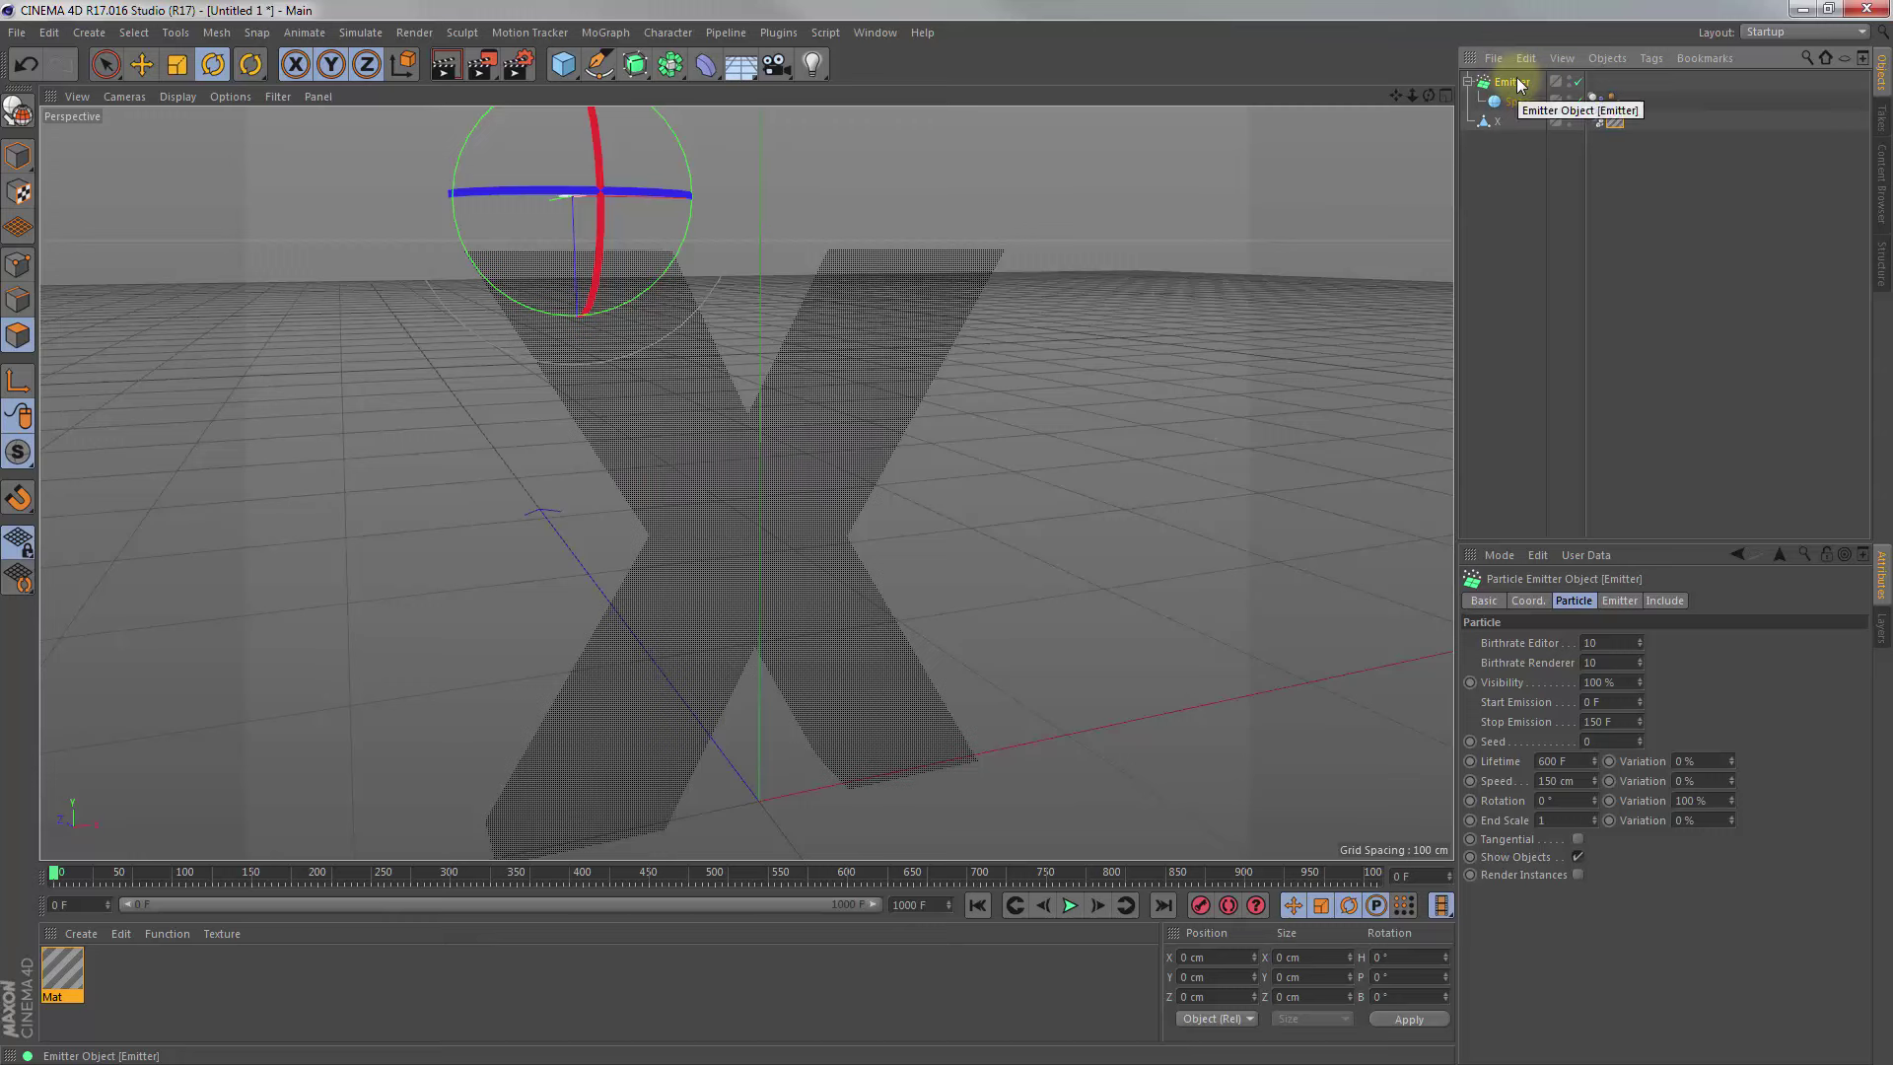
left_click(1526, 59)
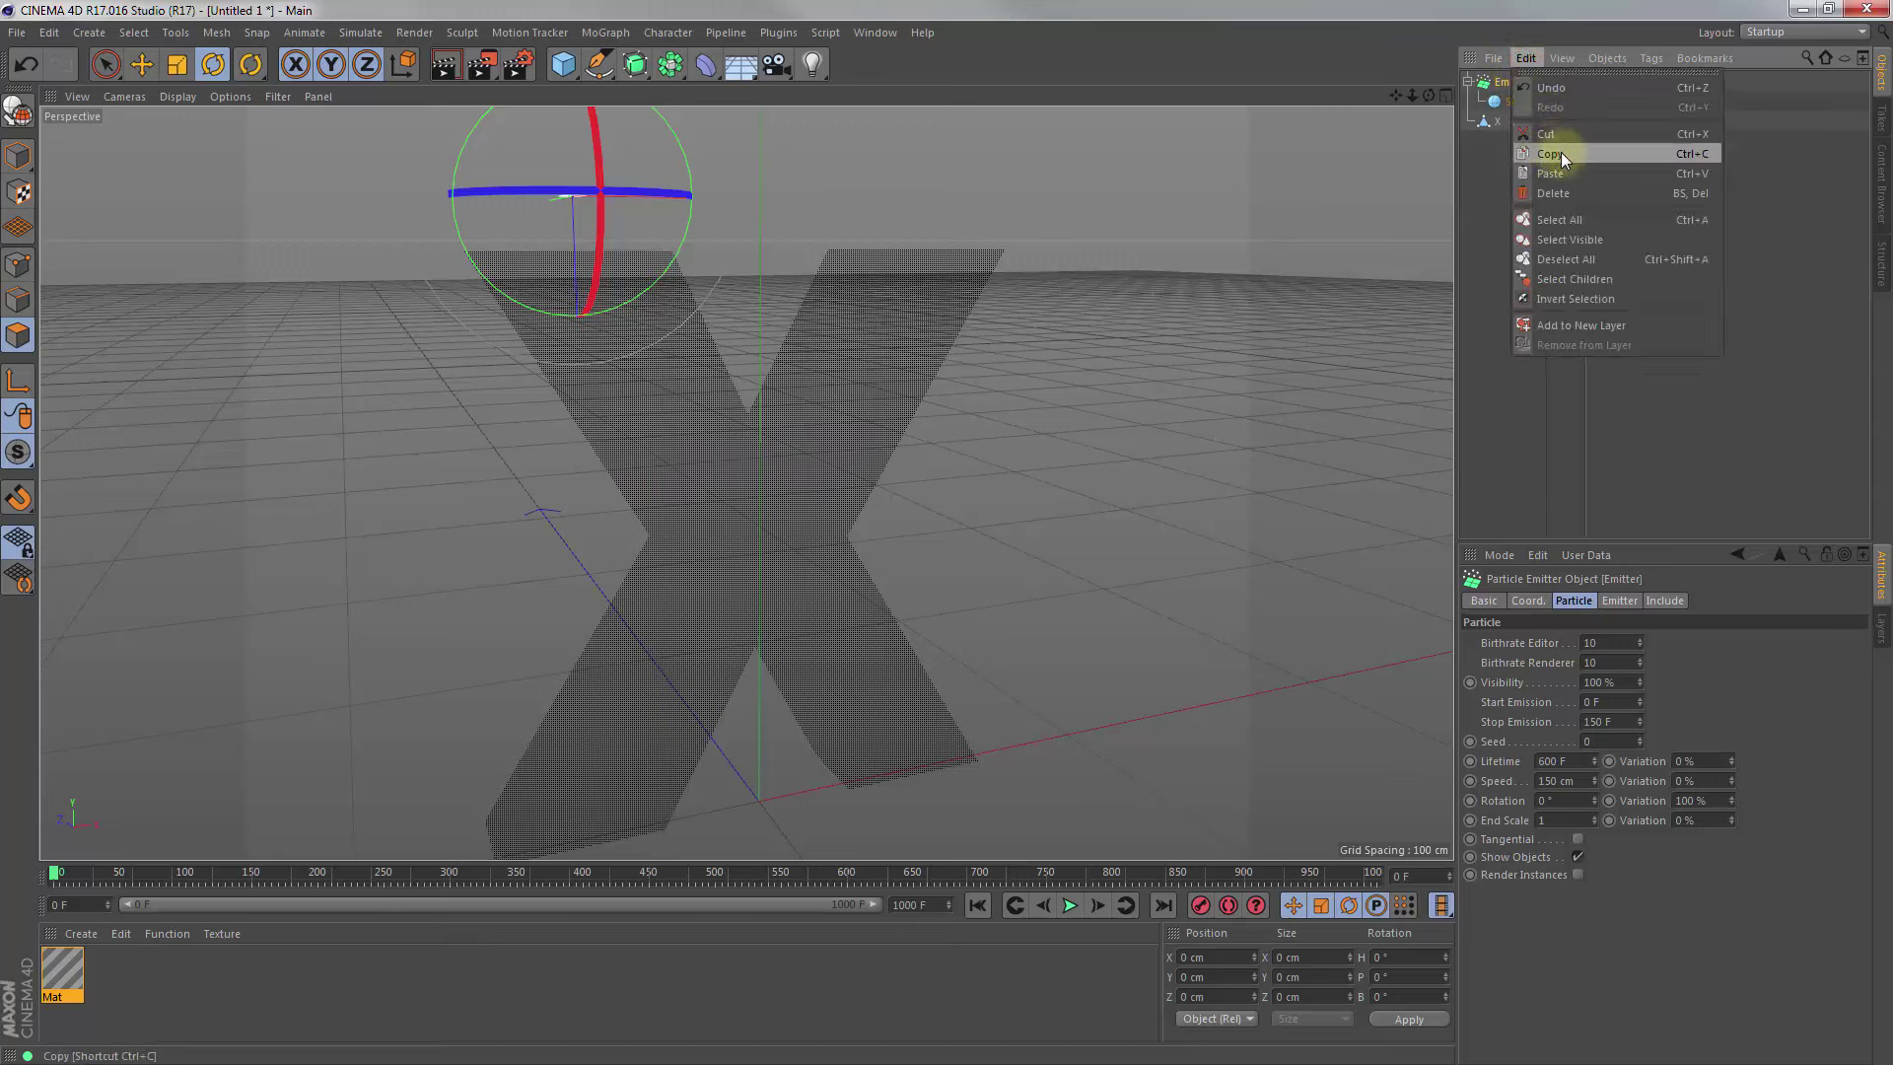
left_click(1560, 152)
left_click(1530, 61)
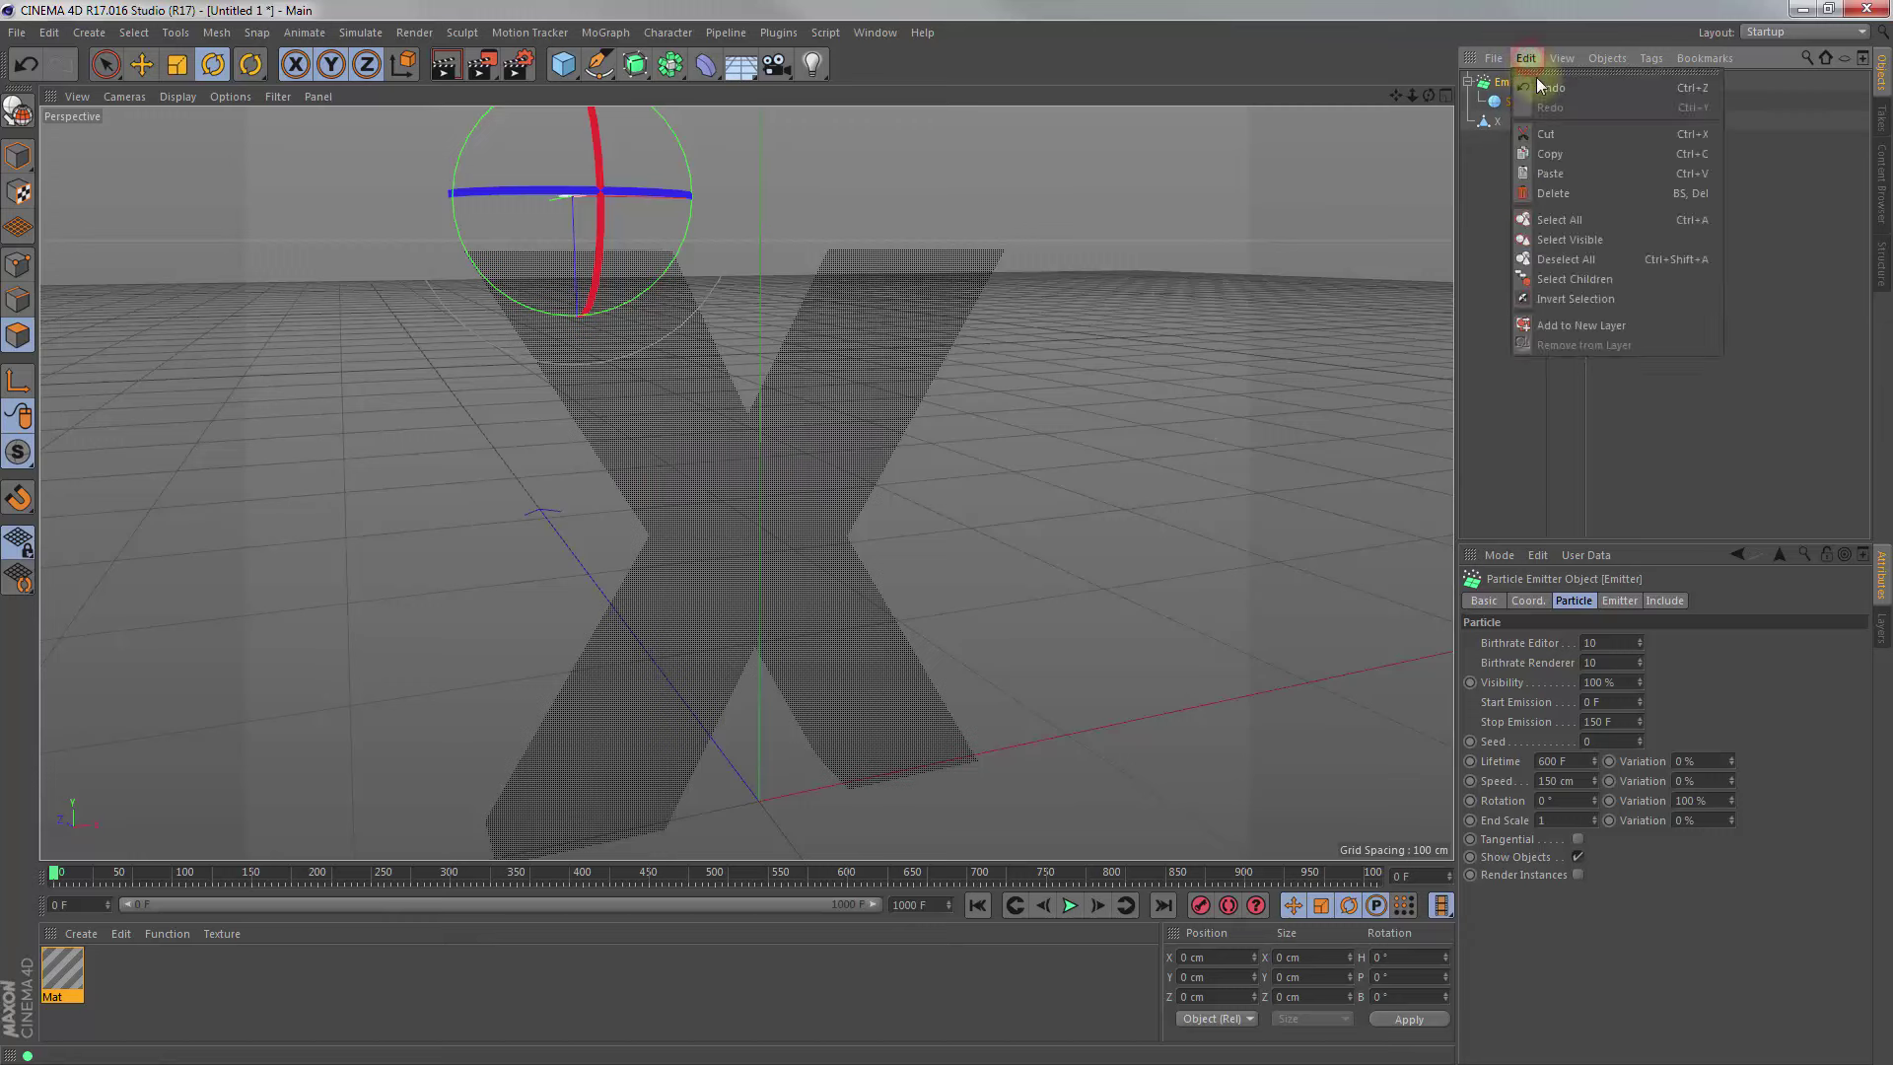
left_click(1572, 174)
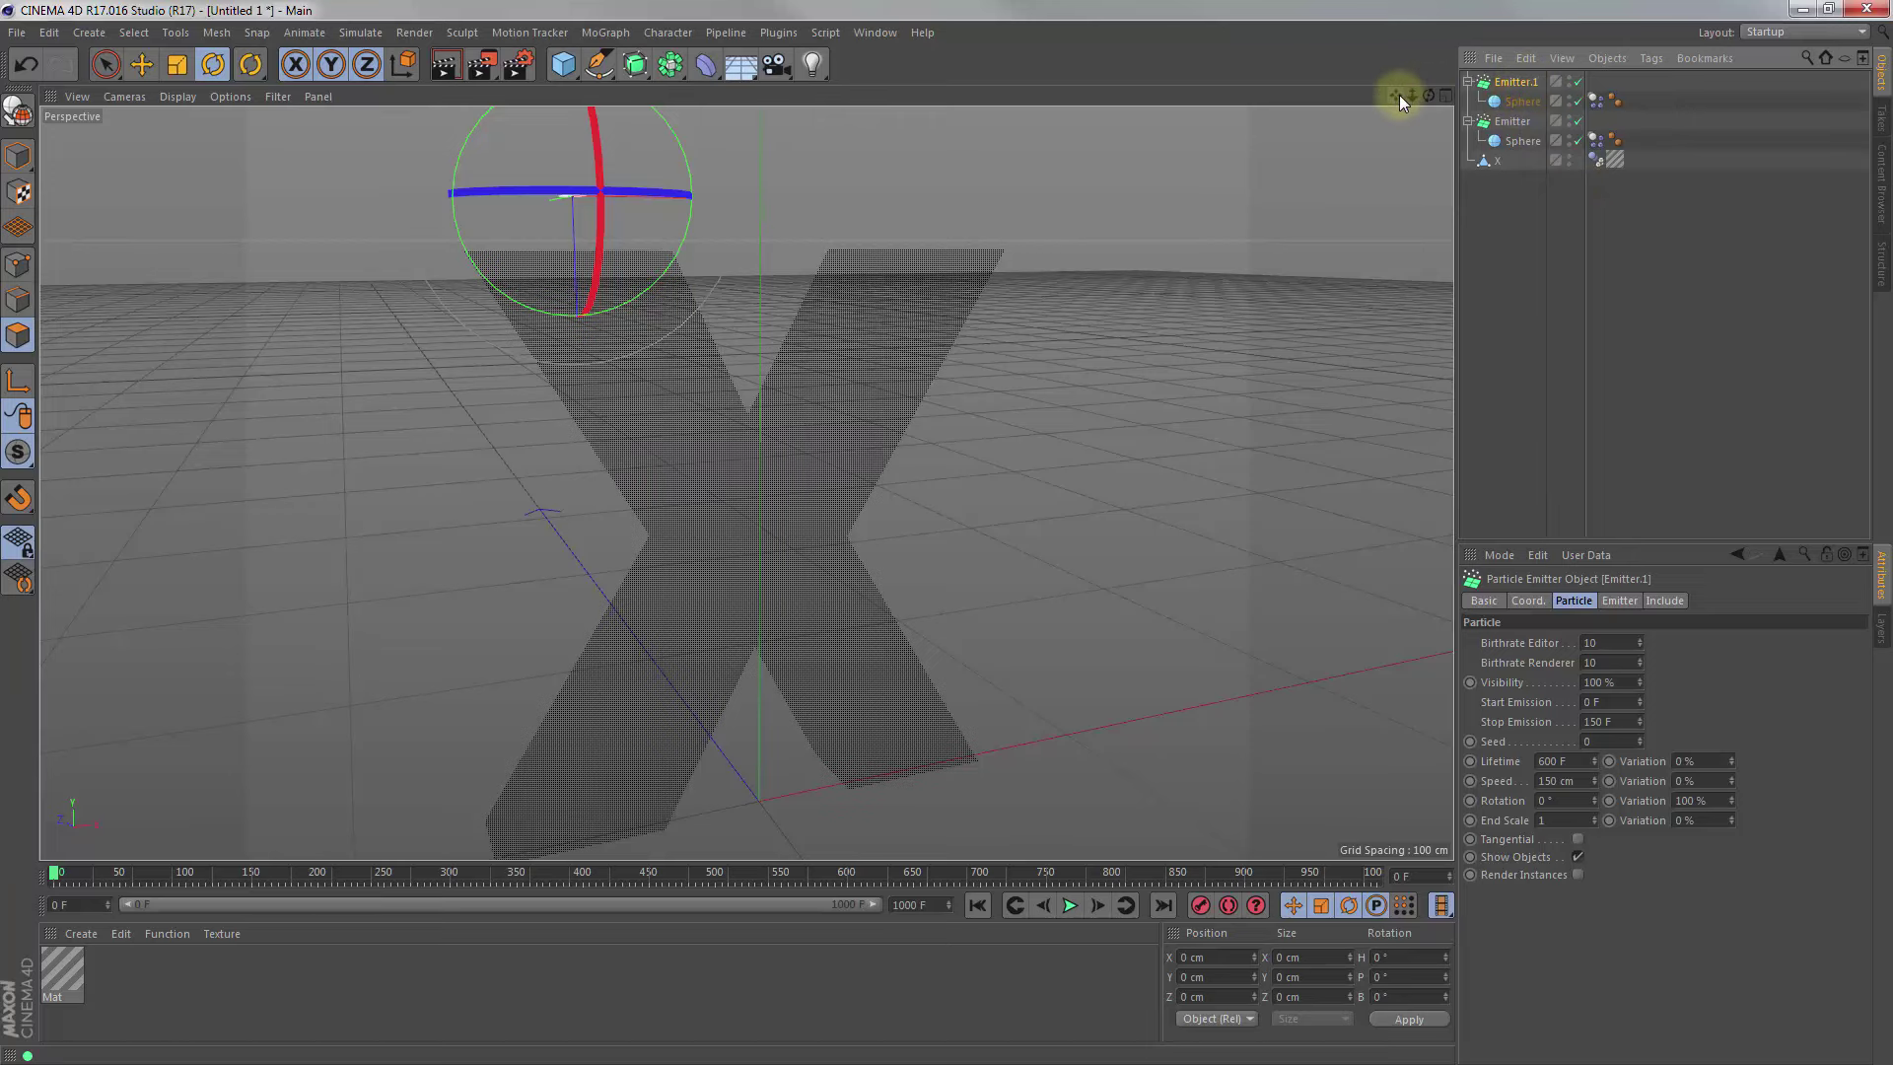
Slide Emitter.1 about 74 cm along X above the X's right arm
mouse_move(1400, 94)
left_mouse_down()
mouse_move(746, 484)
mouse_move(1380, 109)
left_mouse_up()
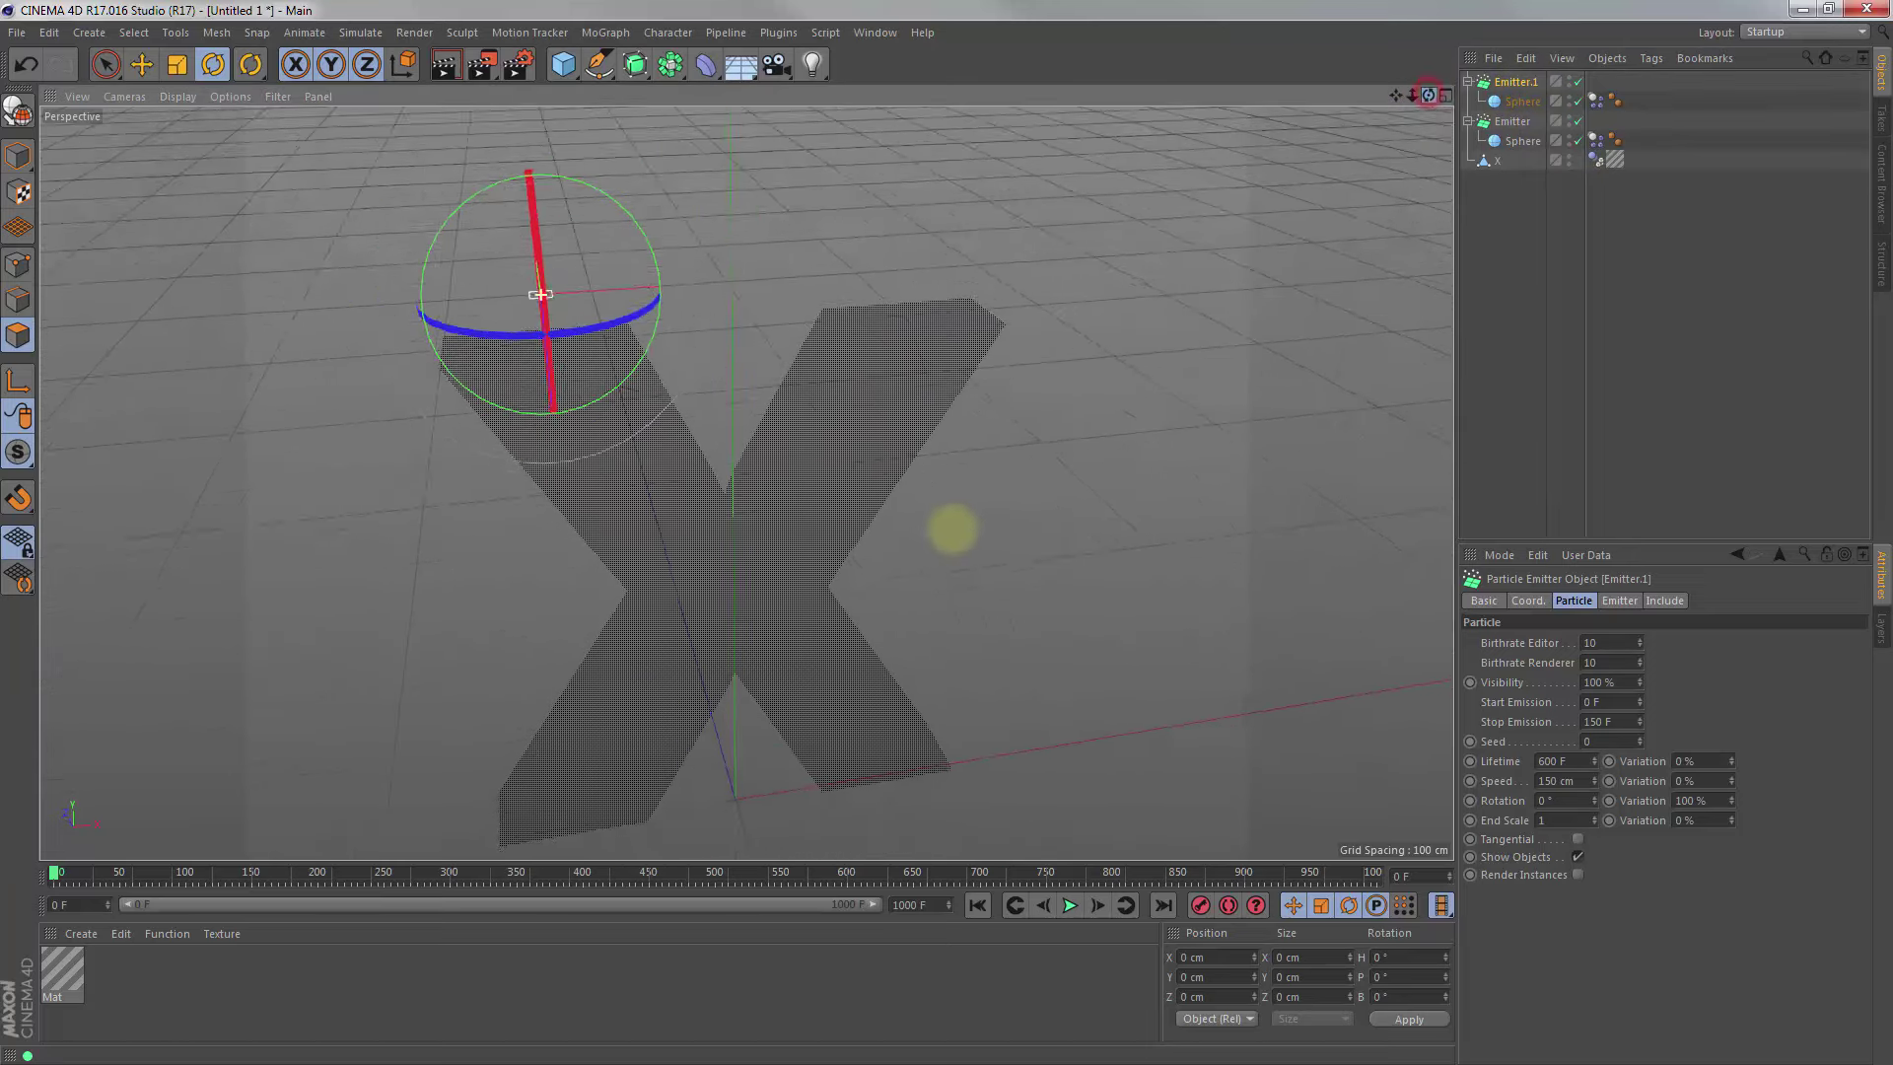
left_click_drag(944, 532, 1412, 92)
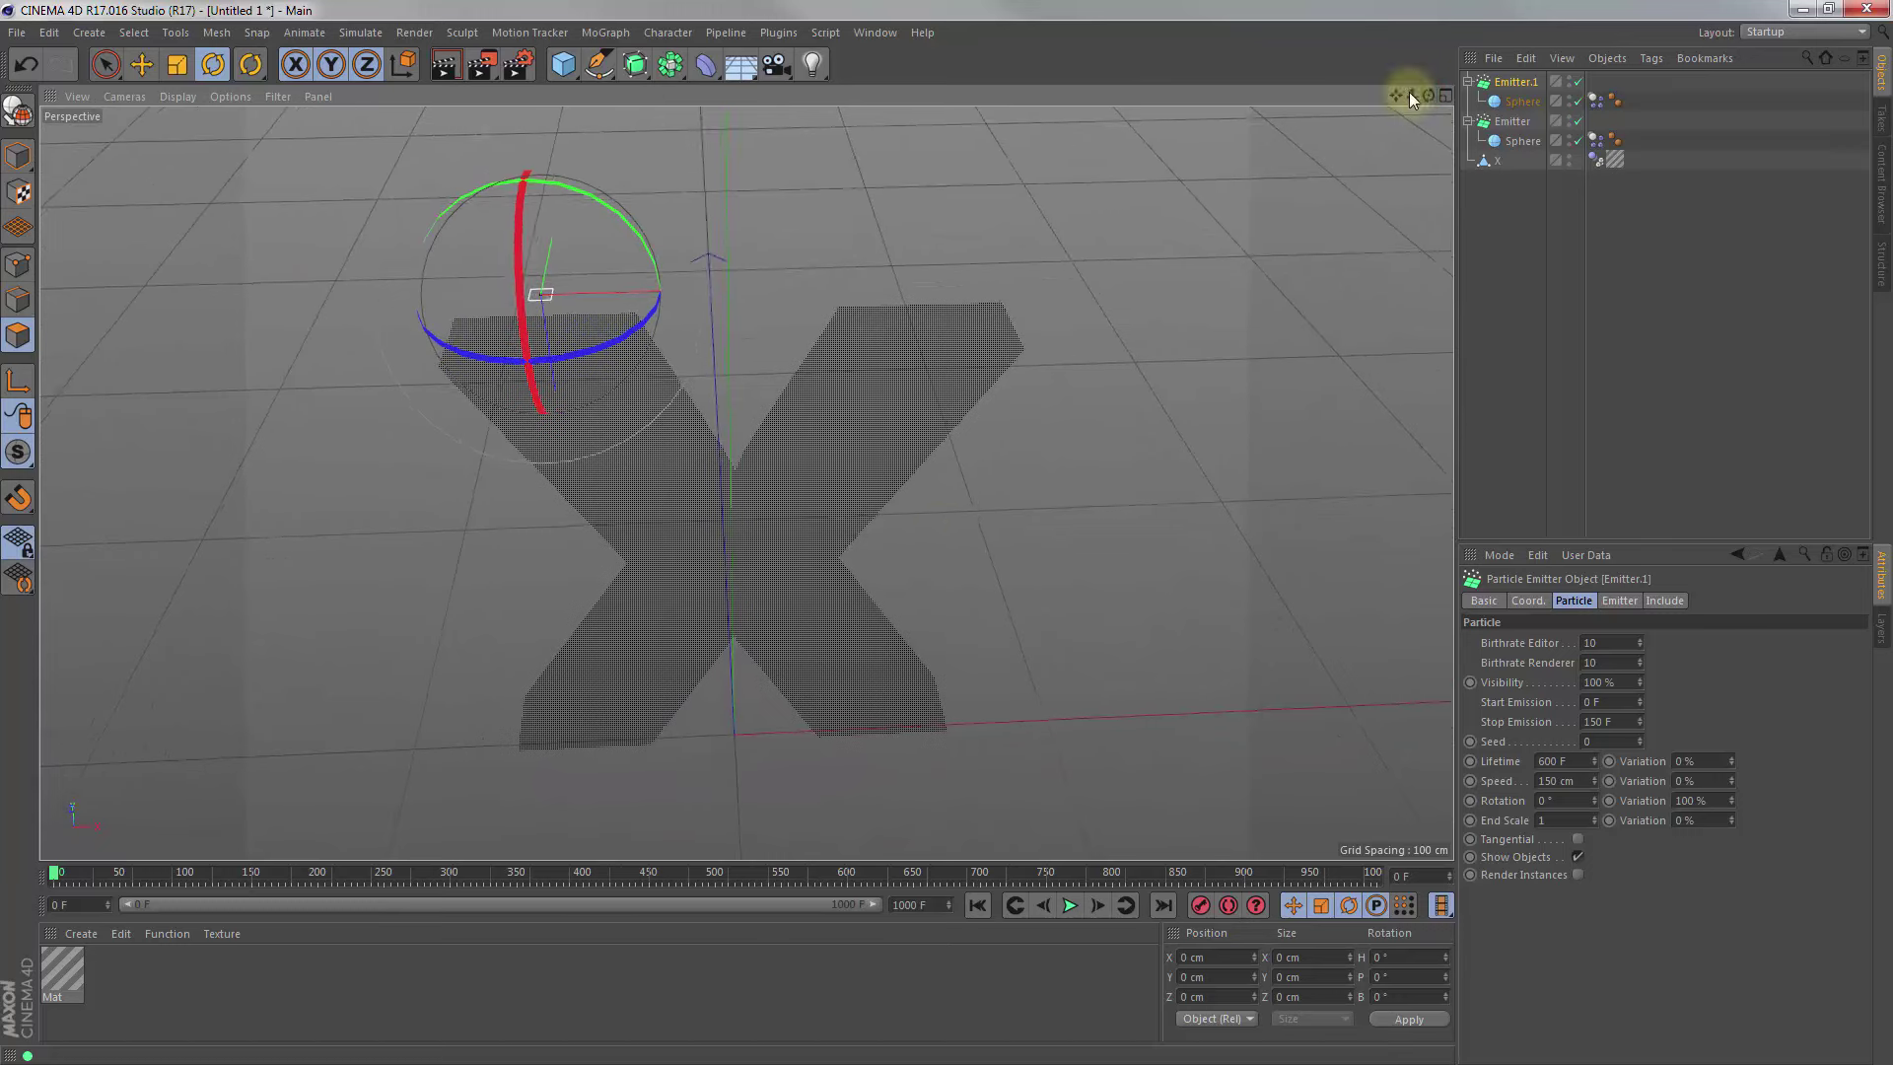
left_click(131, 66)
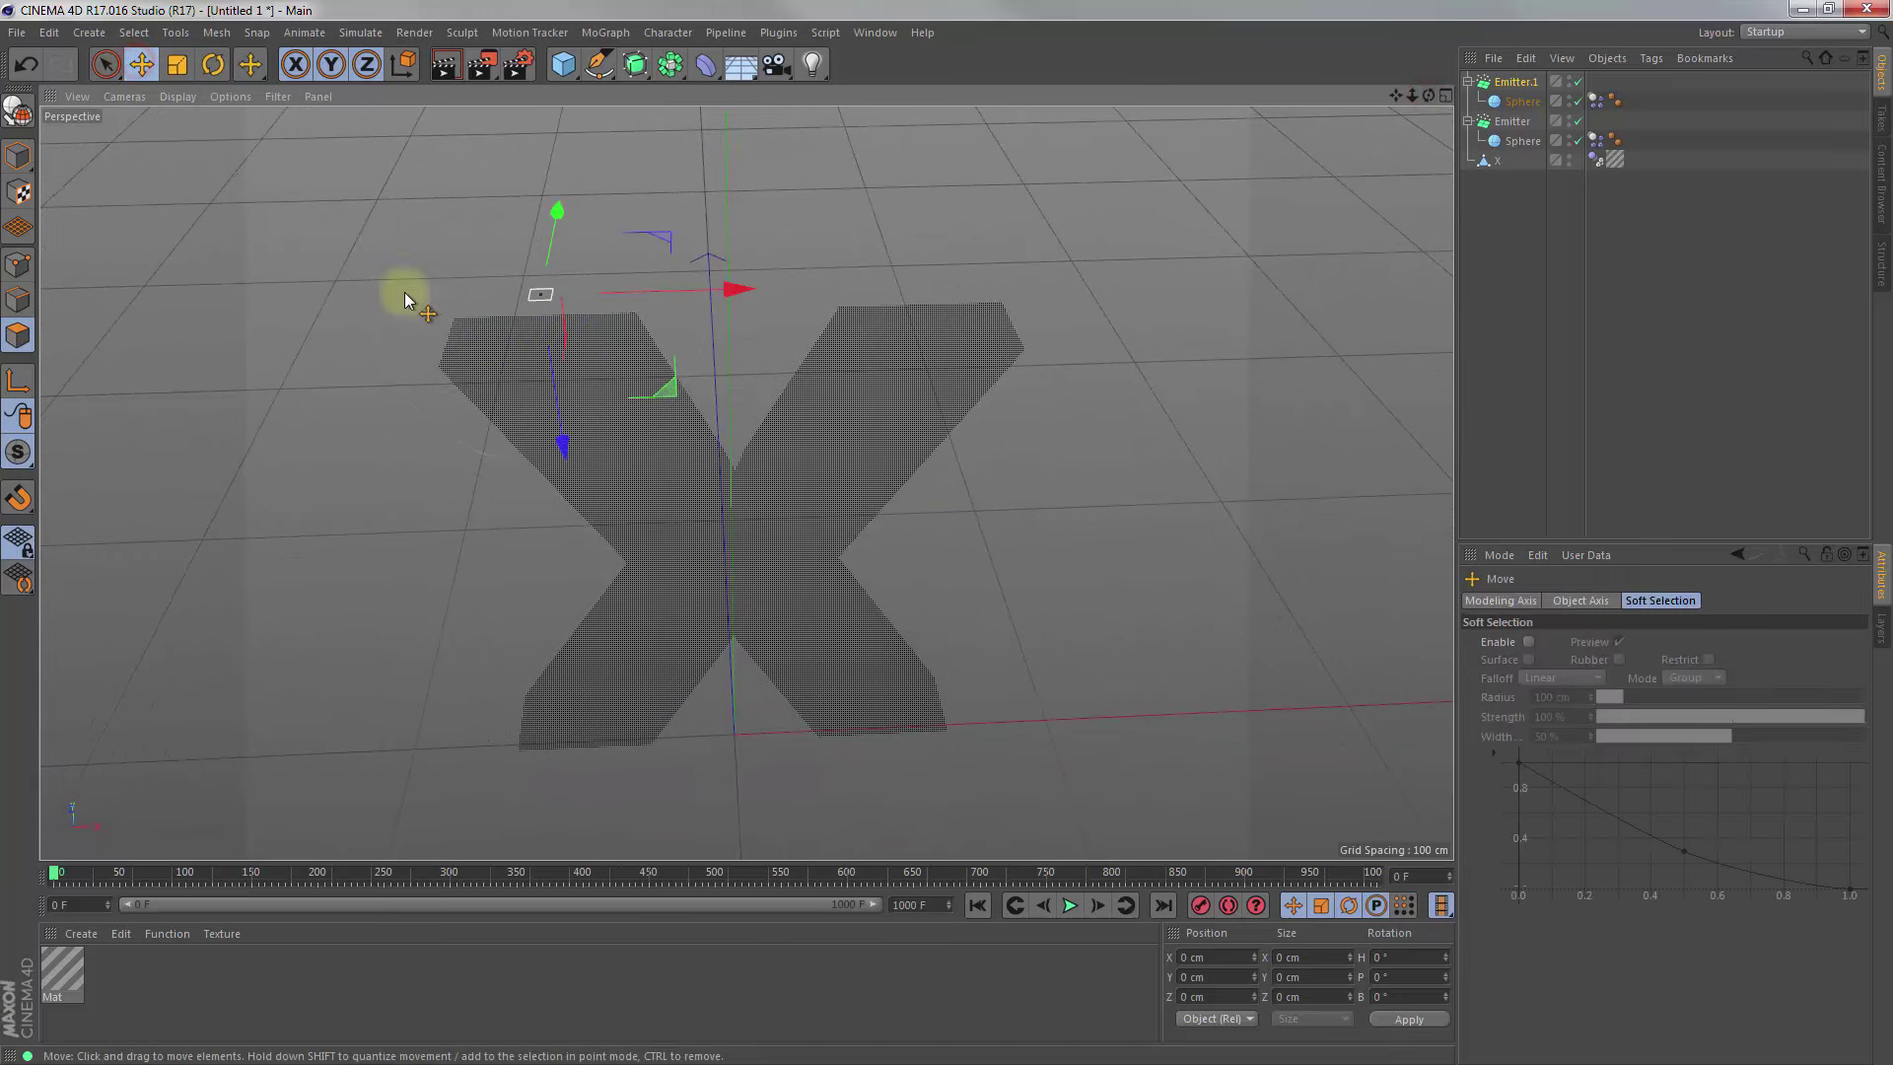
left_click_drag(742, 290, 1121, 283)
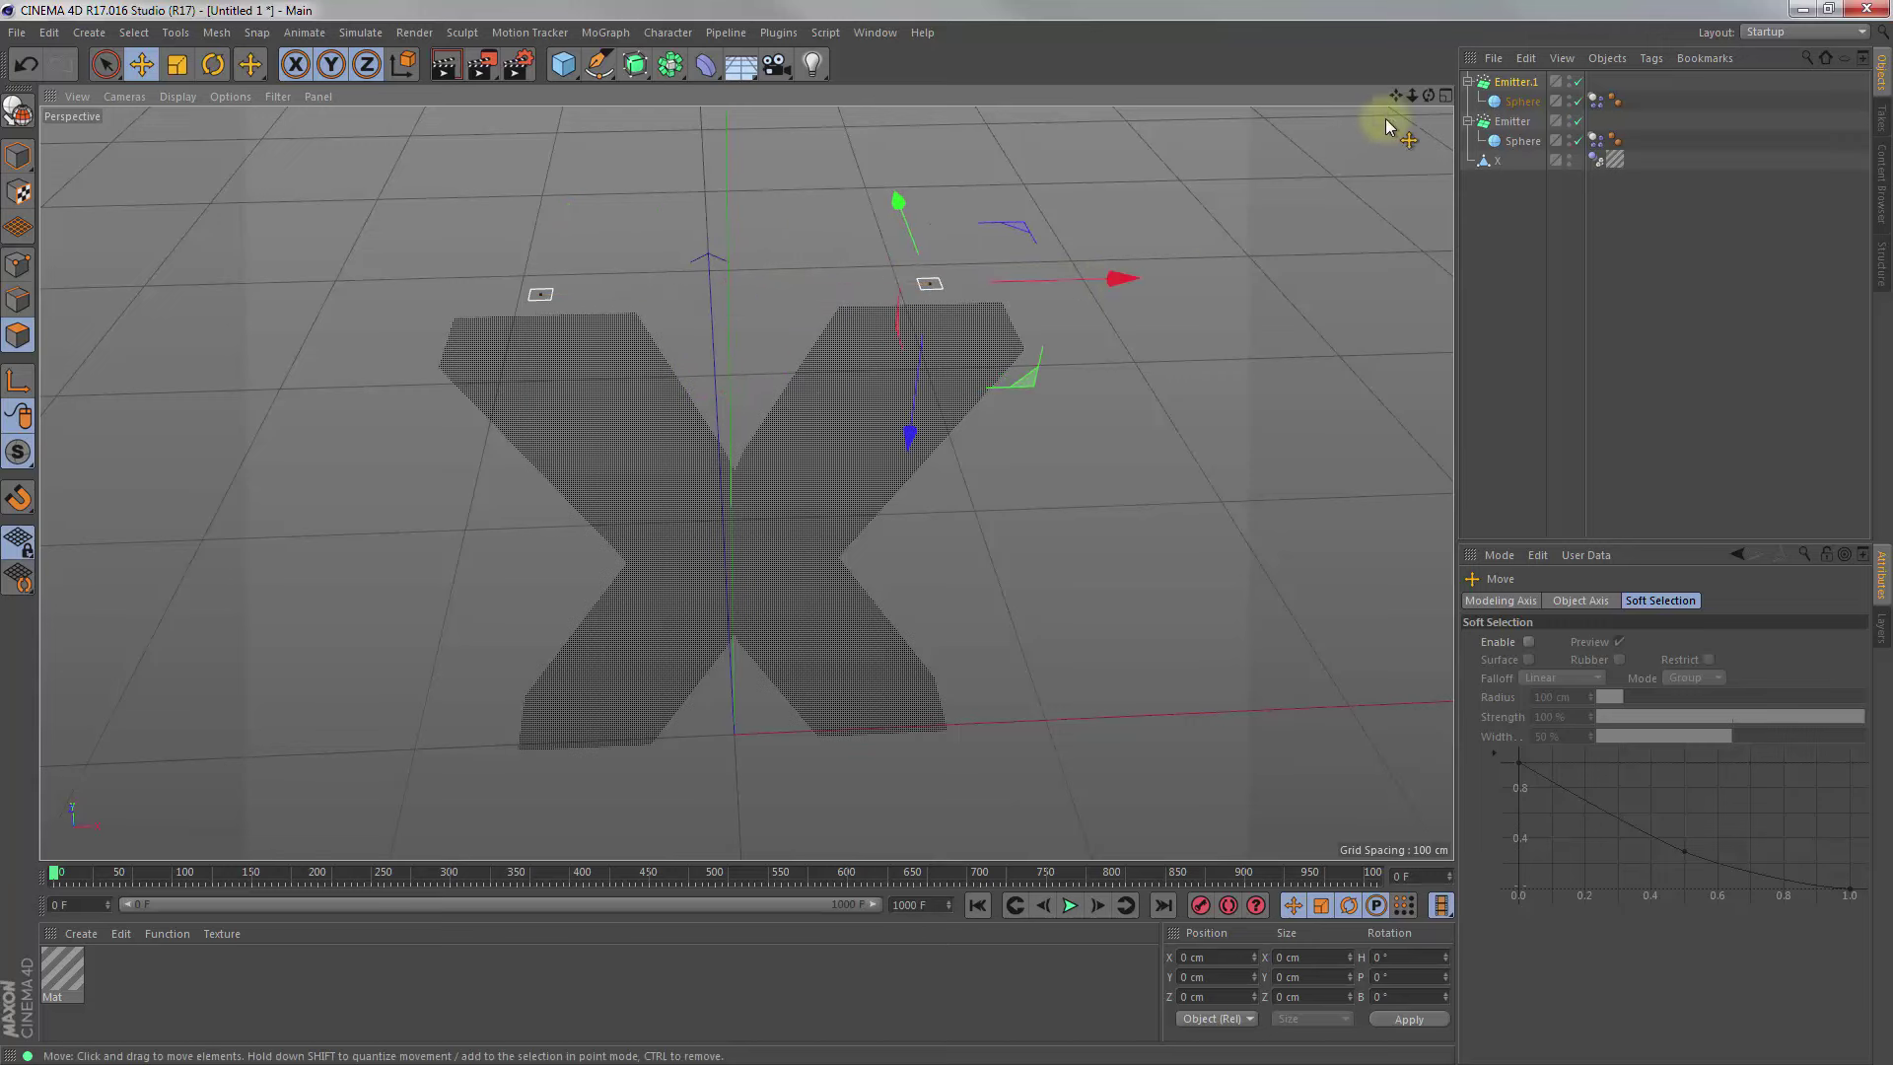
left_click_drag(1428, 102, 950, 536)
left_click_drag(1412, 94, 1395, 40)
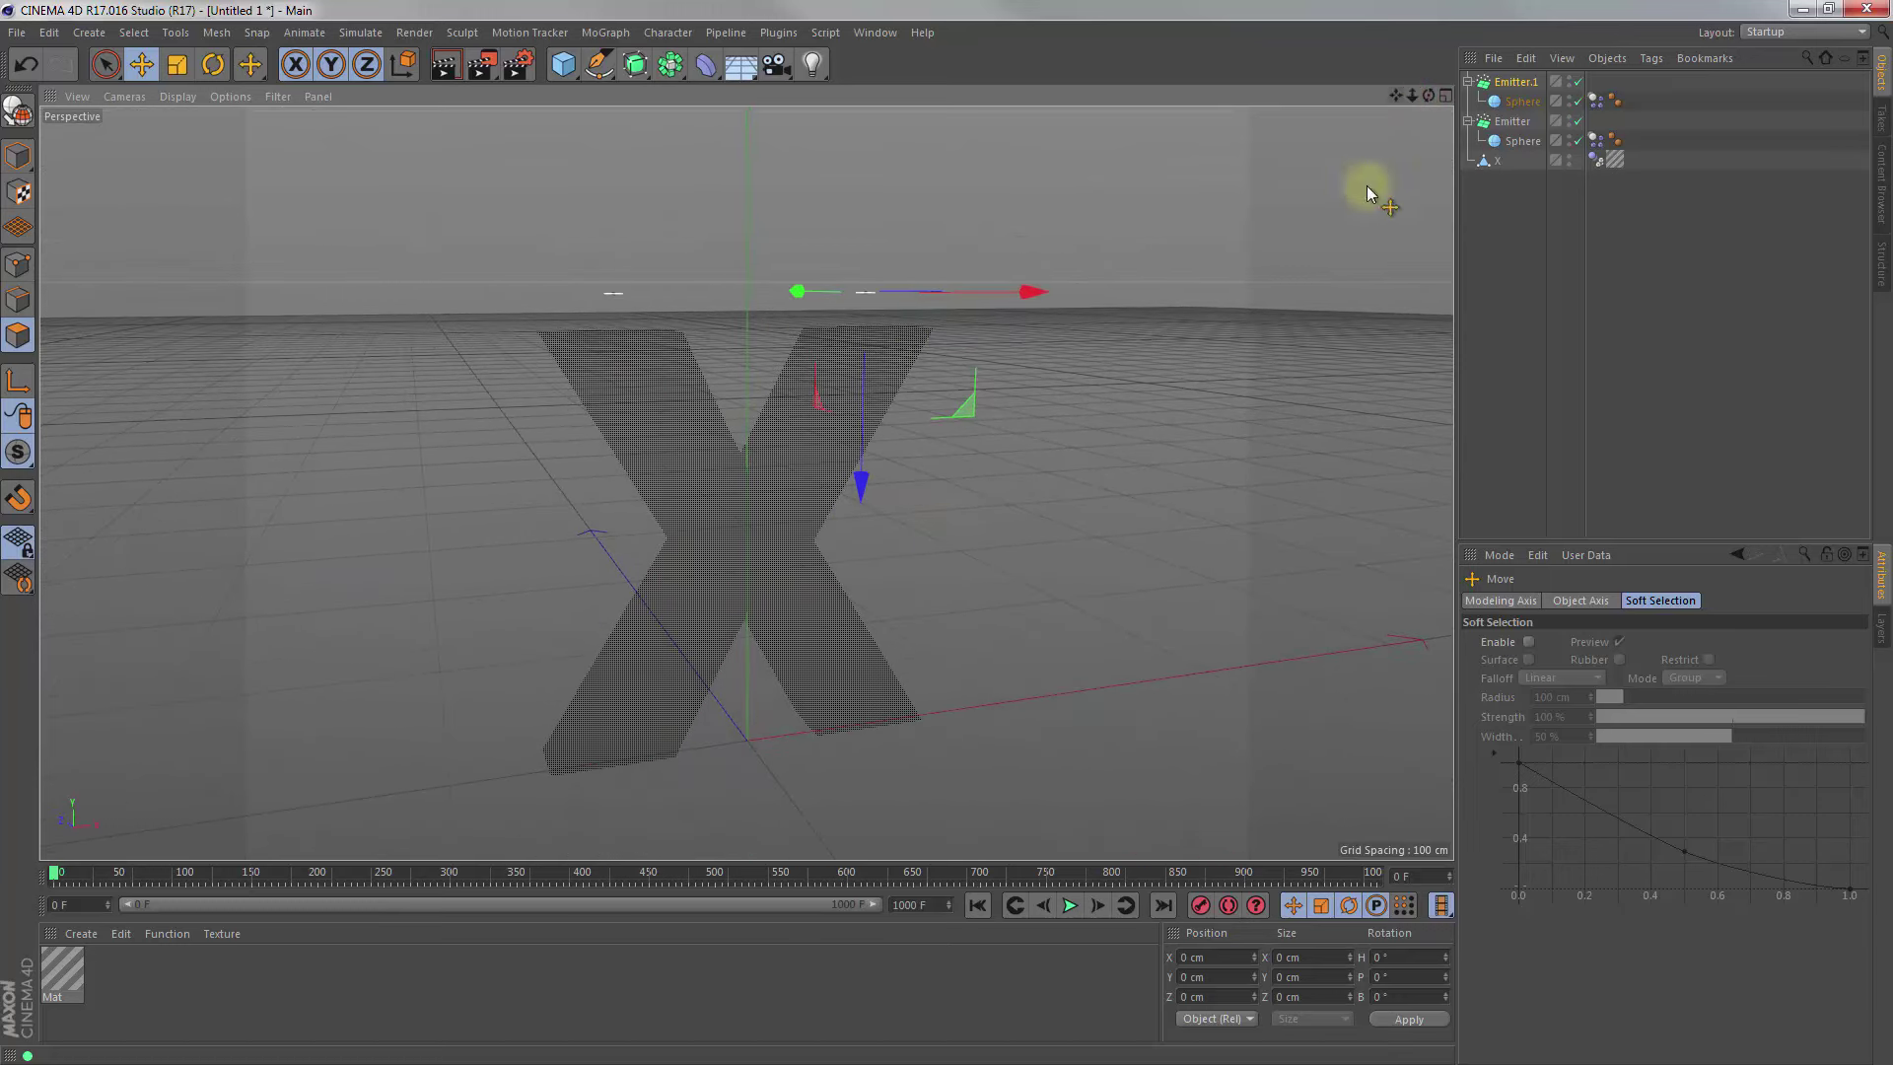
Play to around frame 183, then select both emitters and edit their Lifetime
left_click(1073, 907)
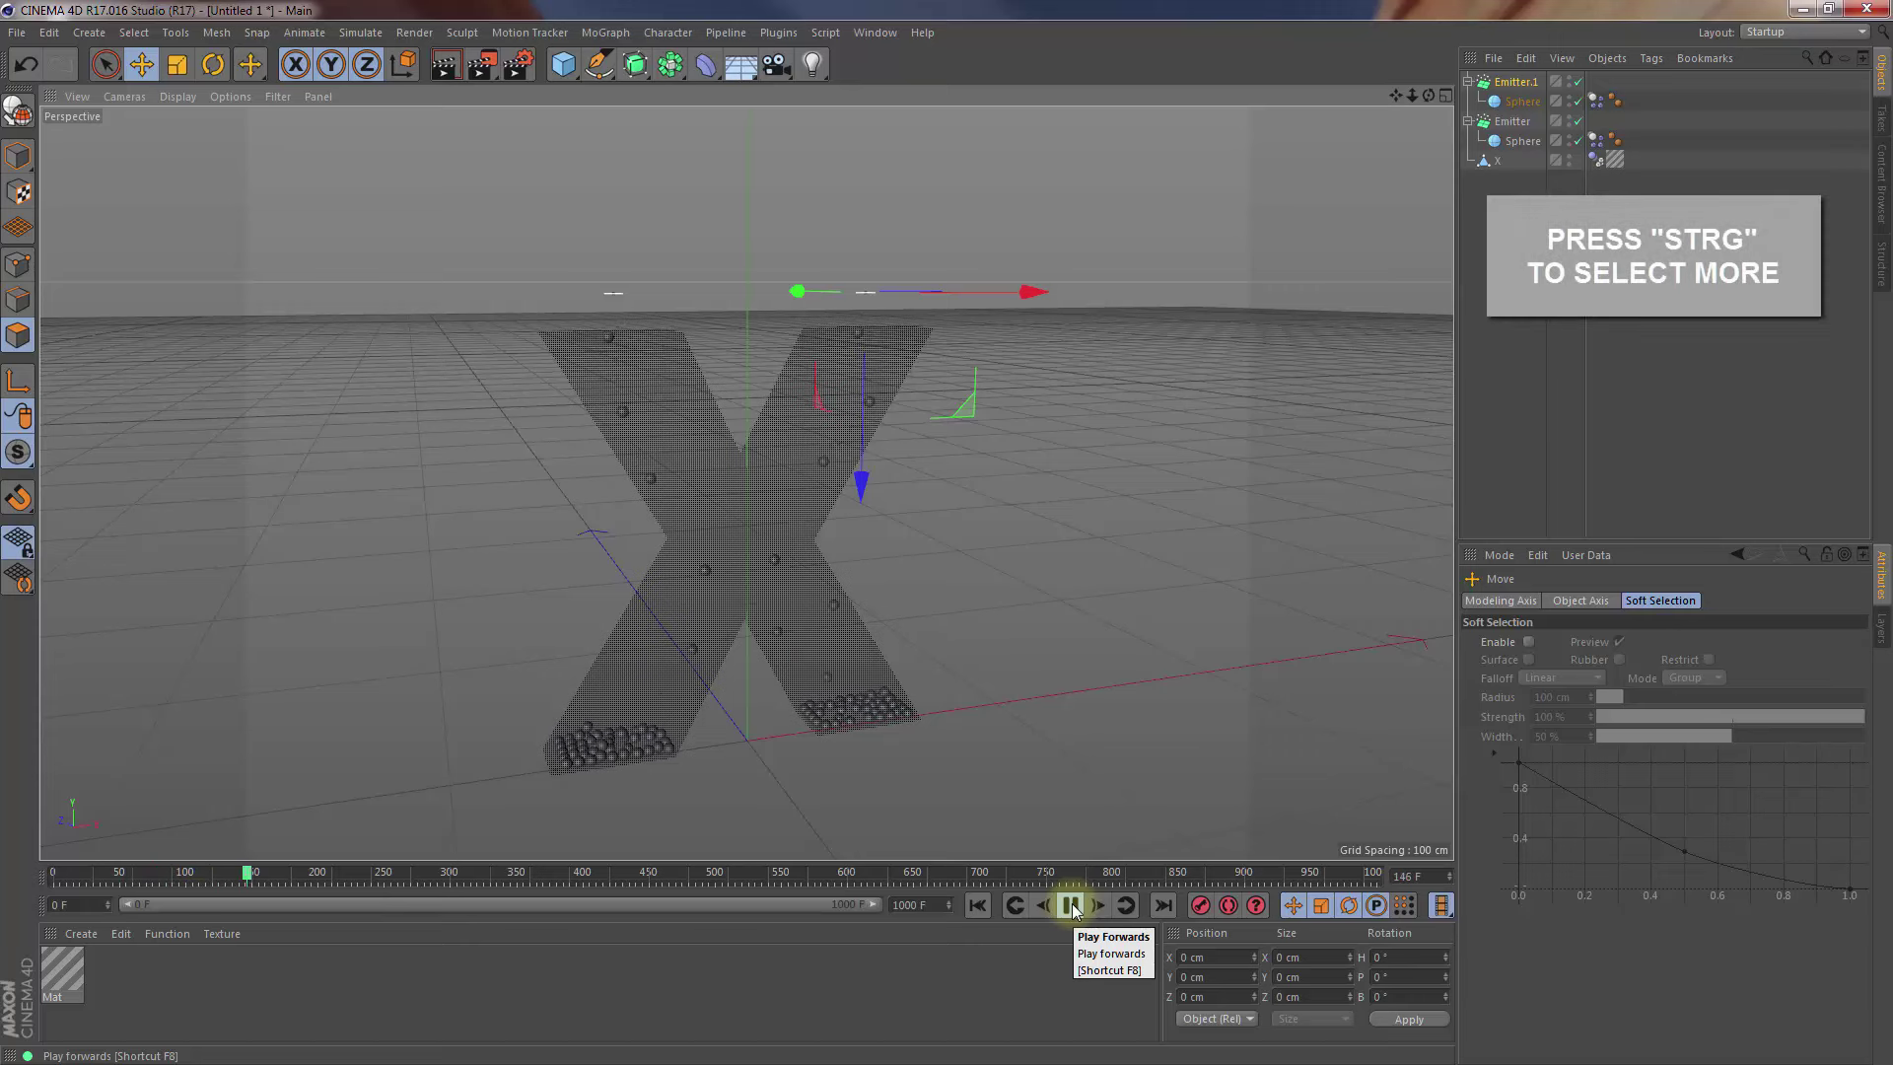
left_click(1072, 905)
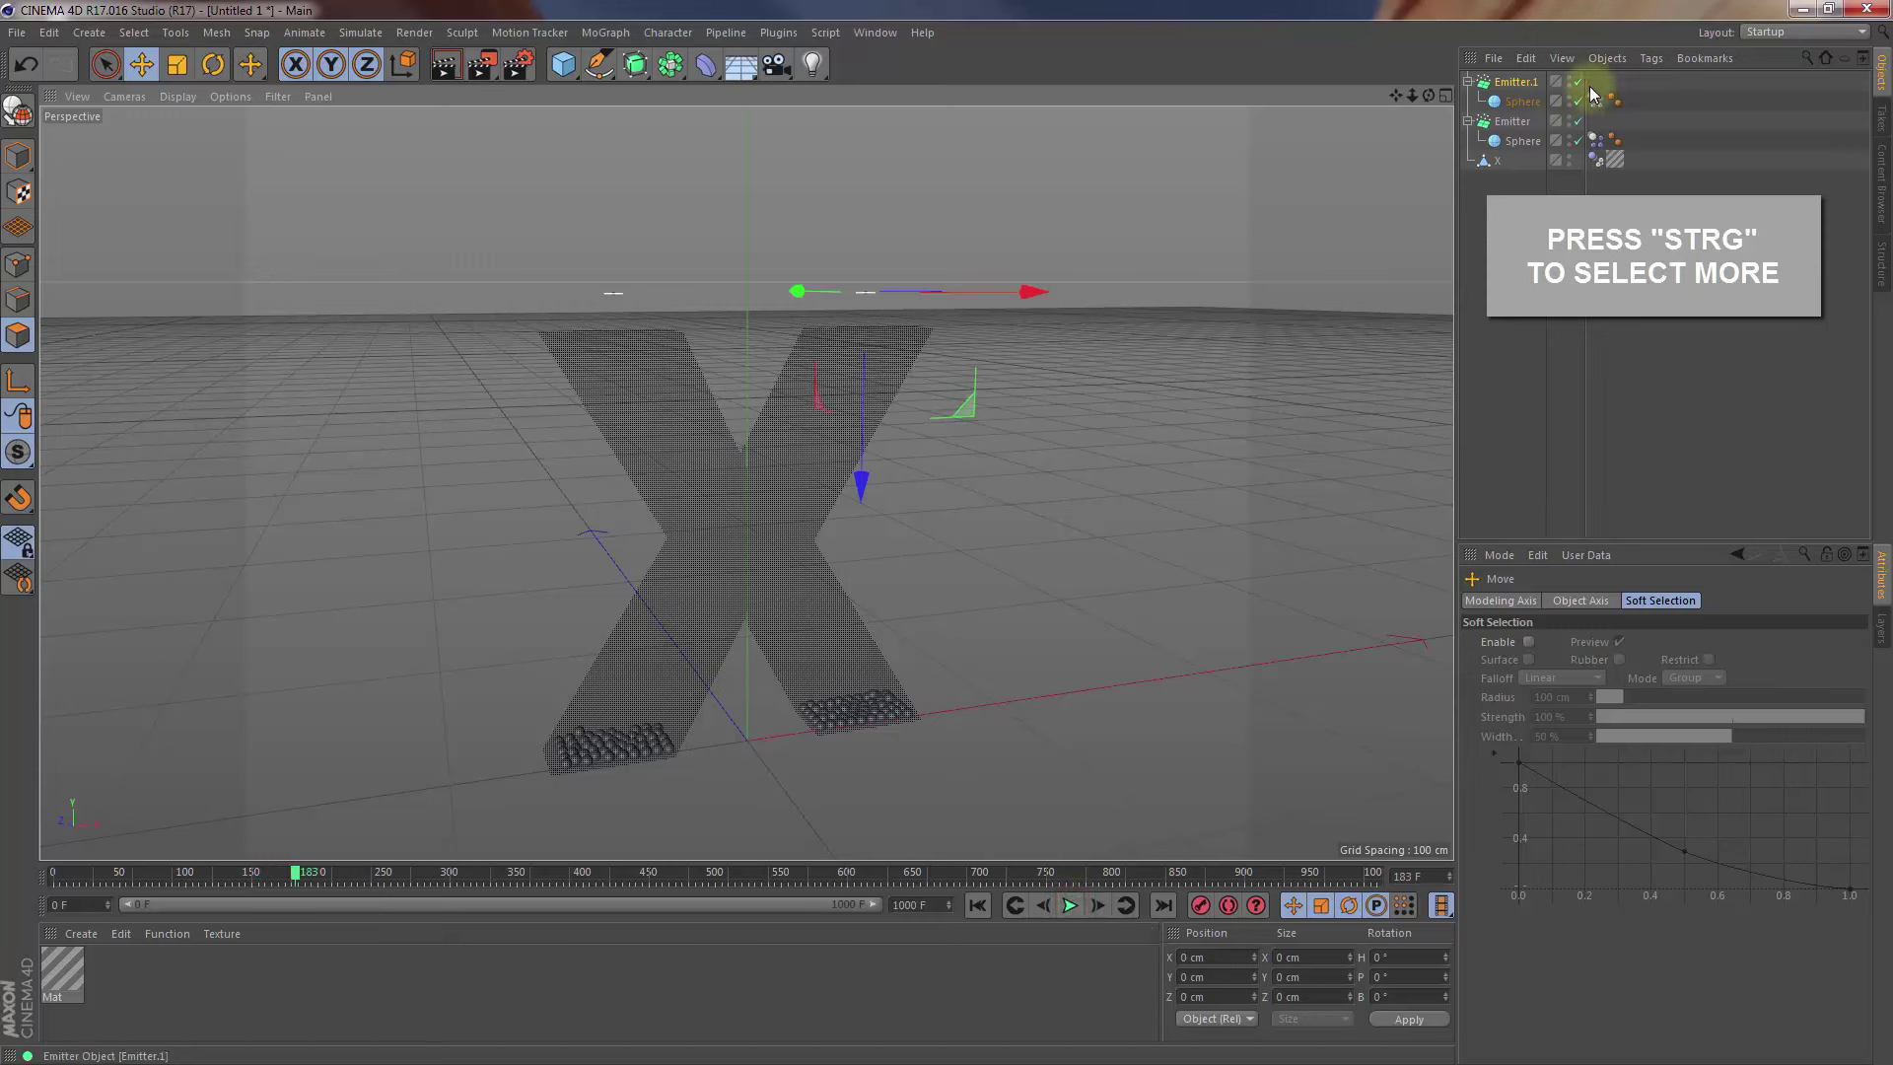
left_click(1523, 83)
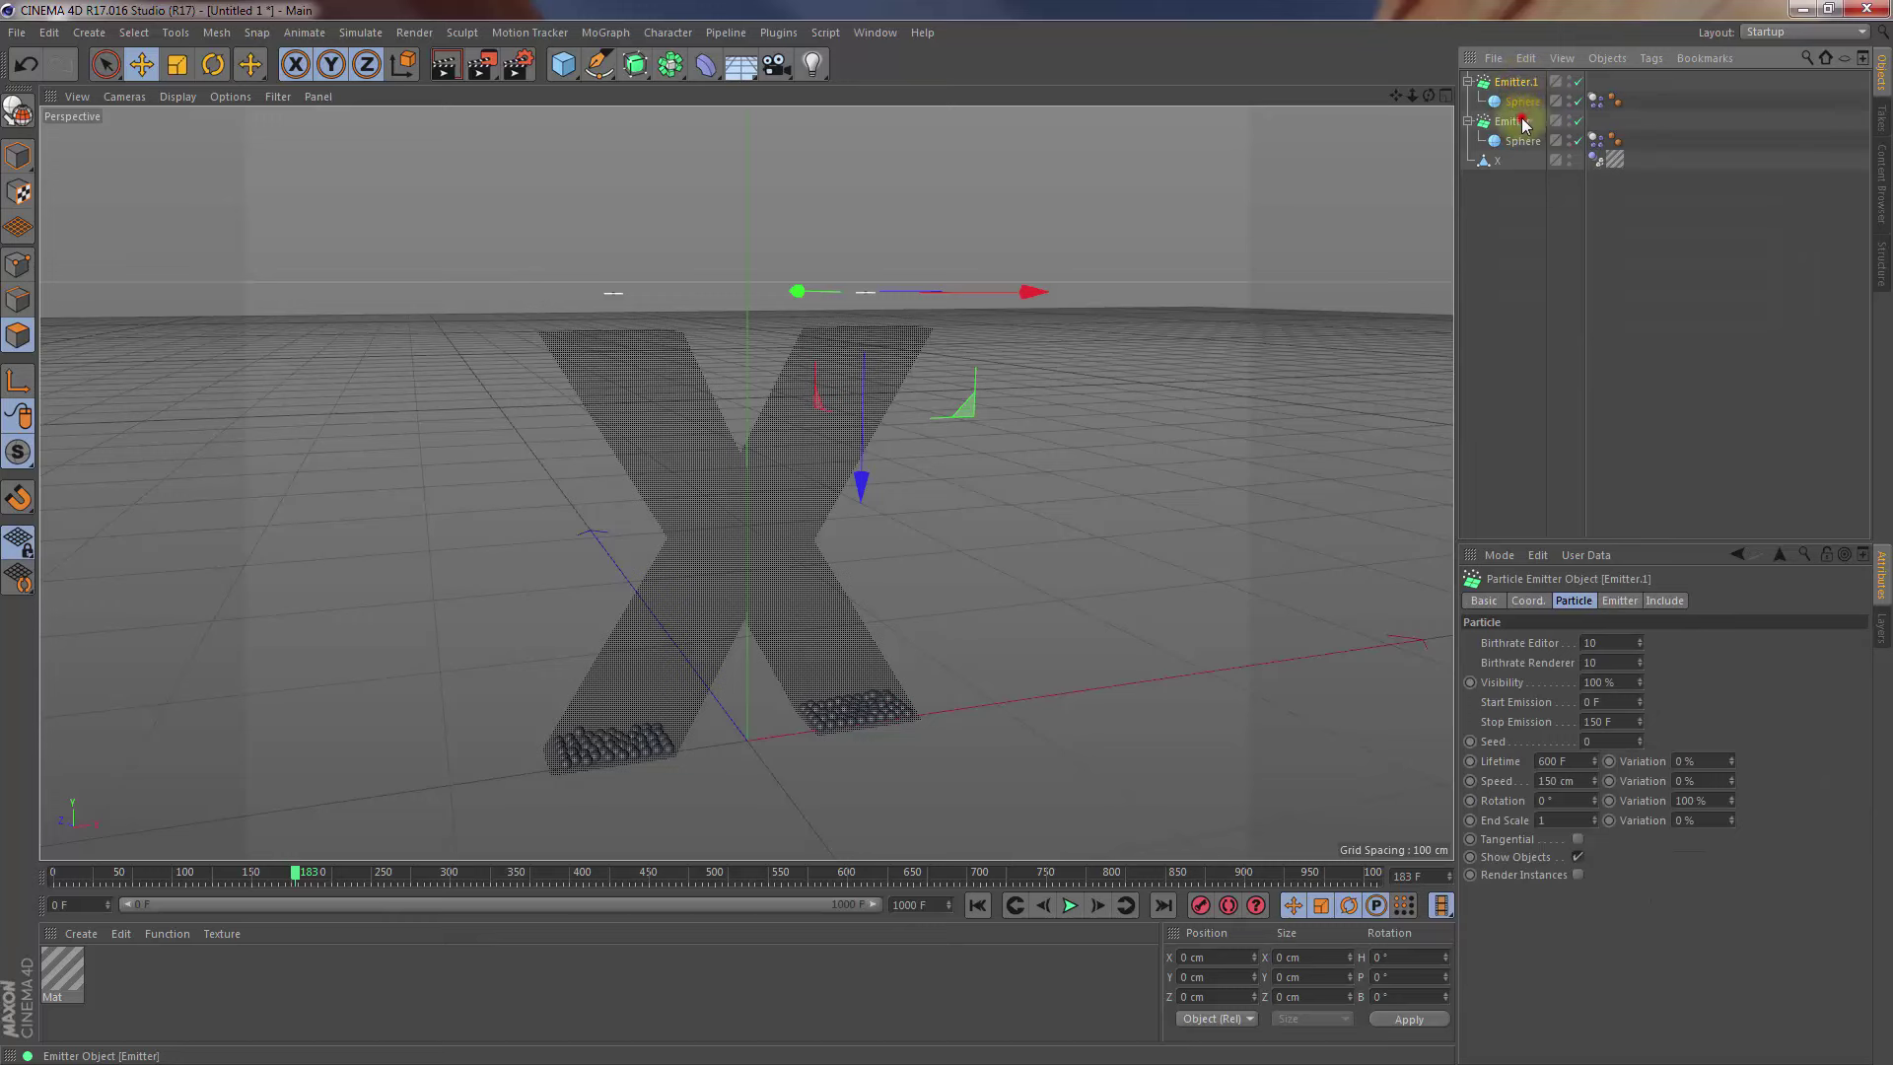
left_click(1509, 121, "ctrl")
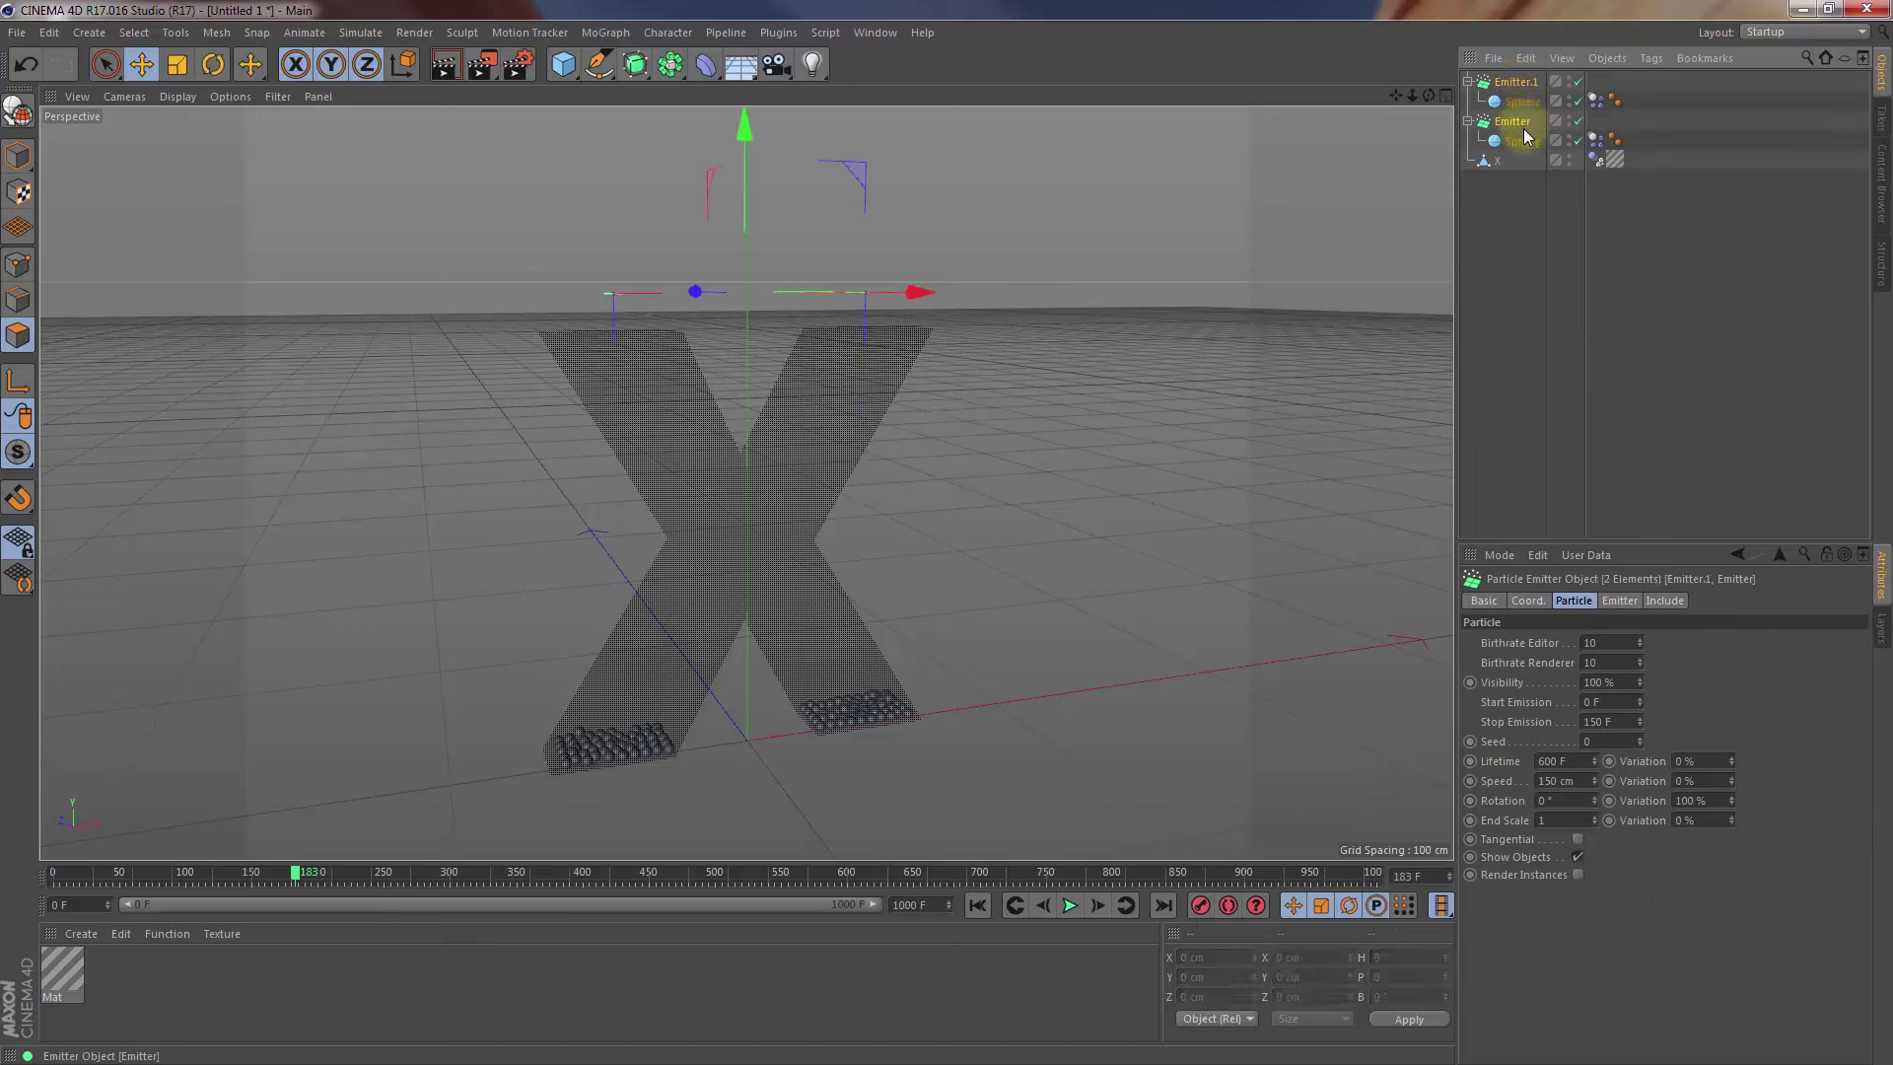
left_click(1578, 760)
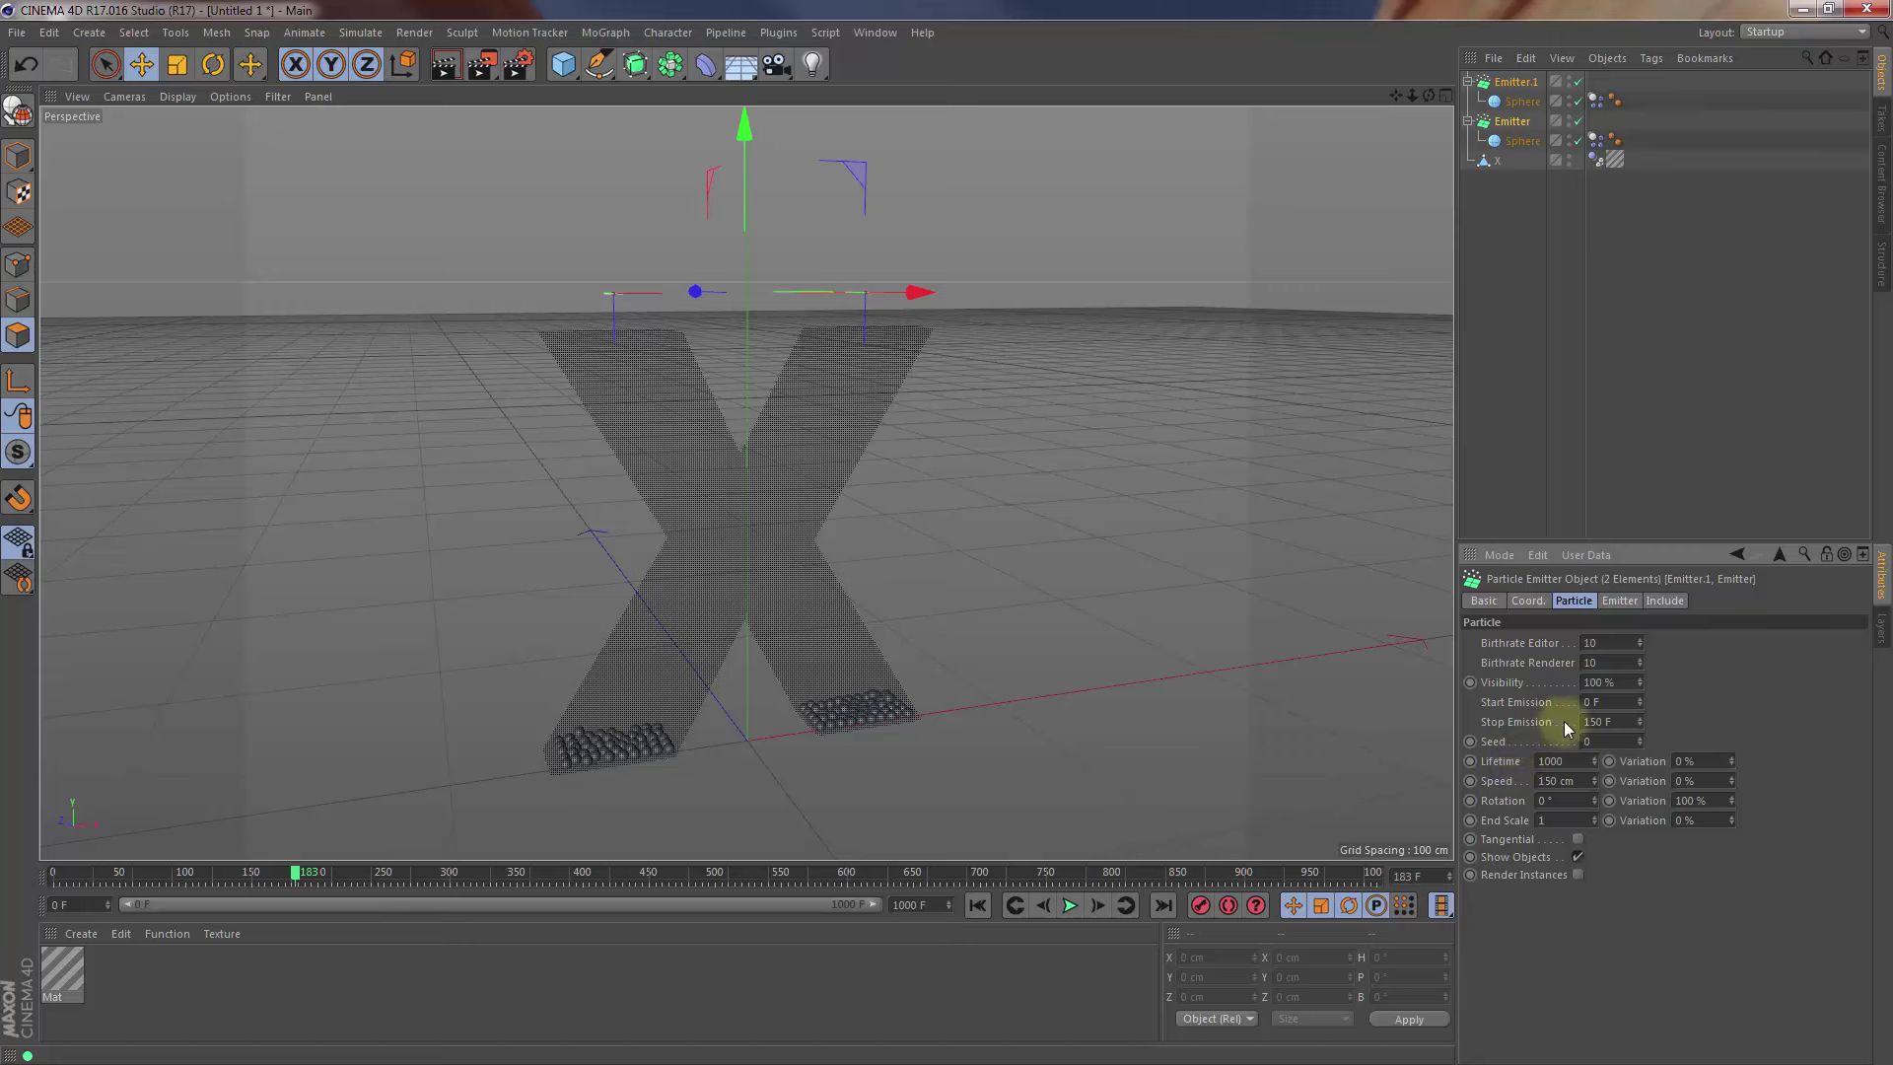
Set both emitters' Lifetime and Stop Emission to 1000 F and both Birthrates to 20
left_click(1625, 720)
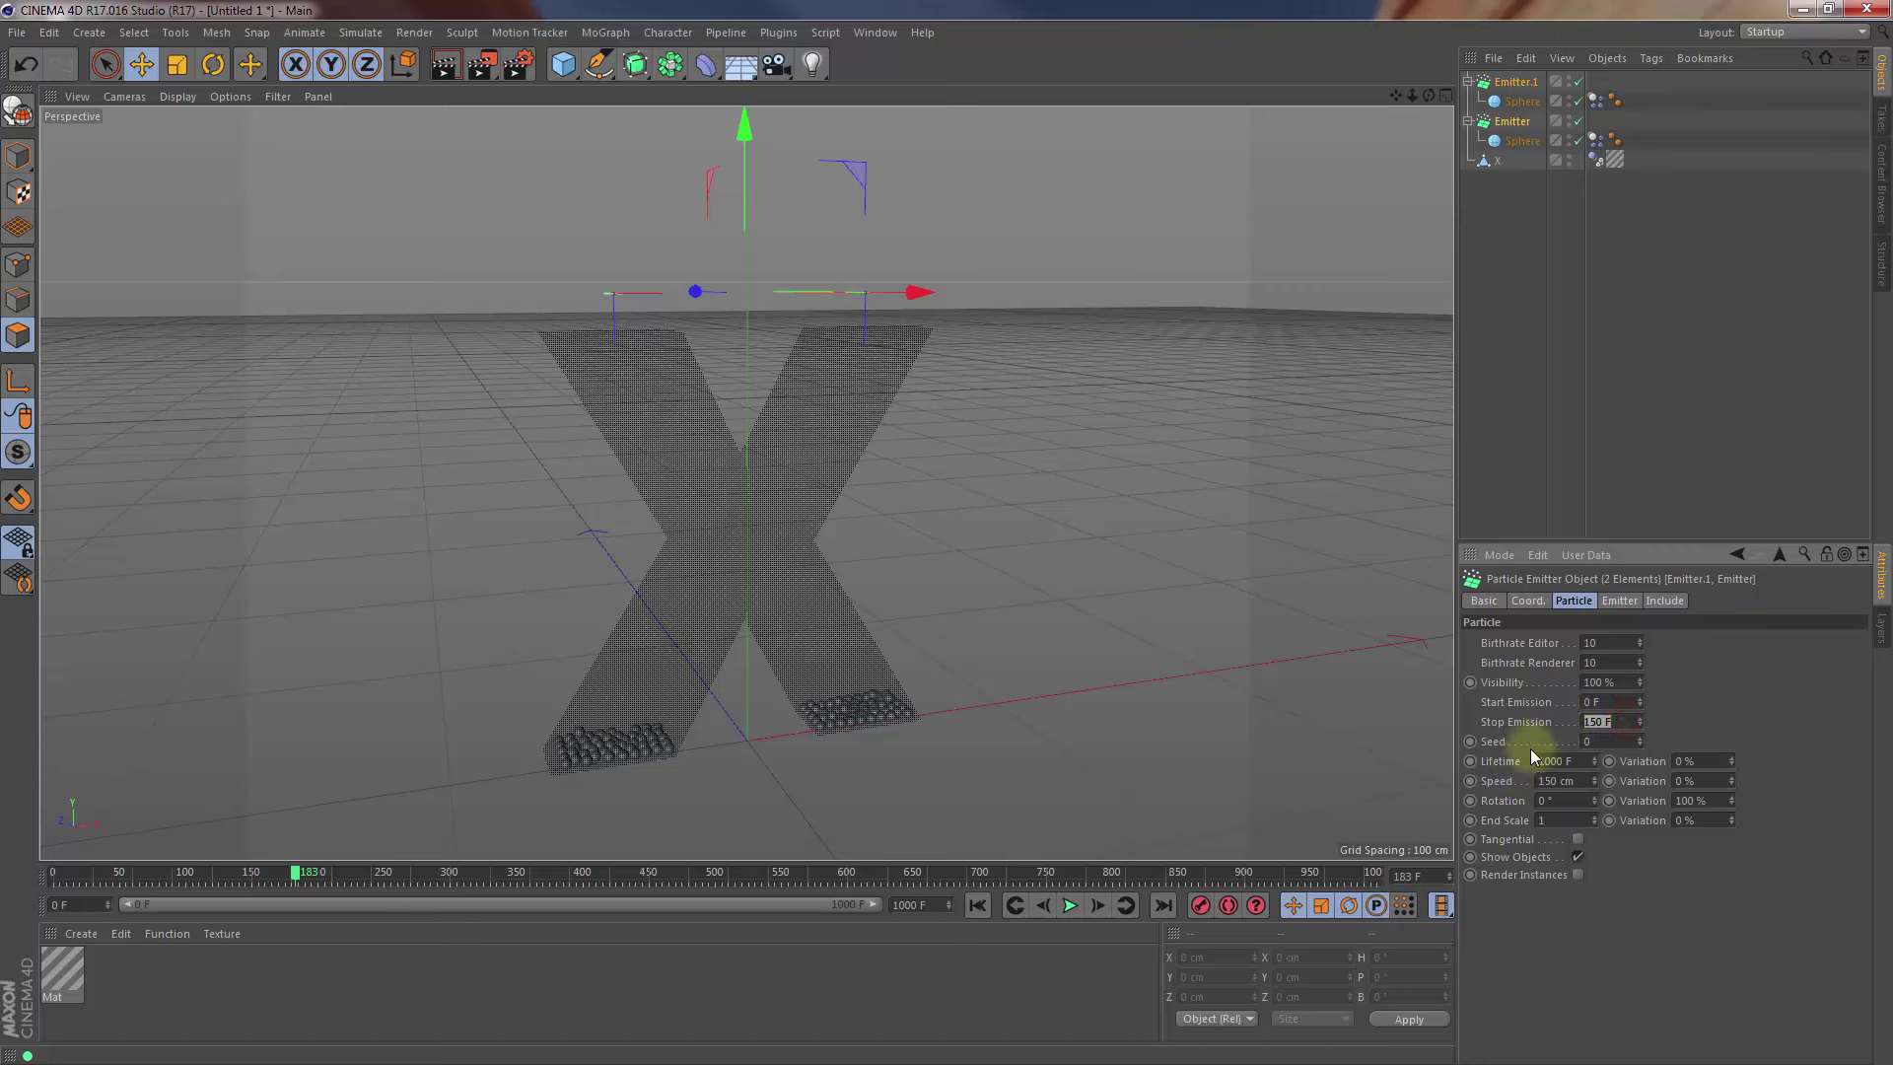
type("100")
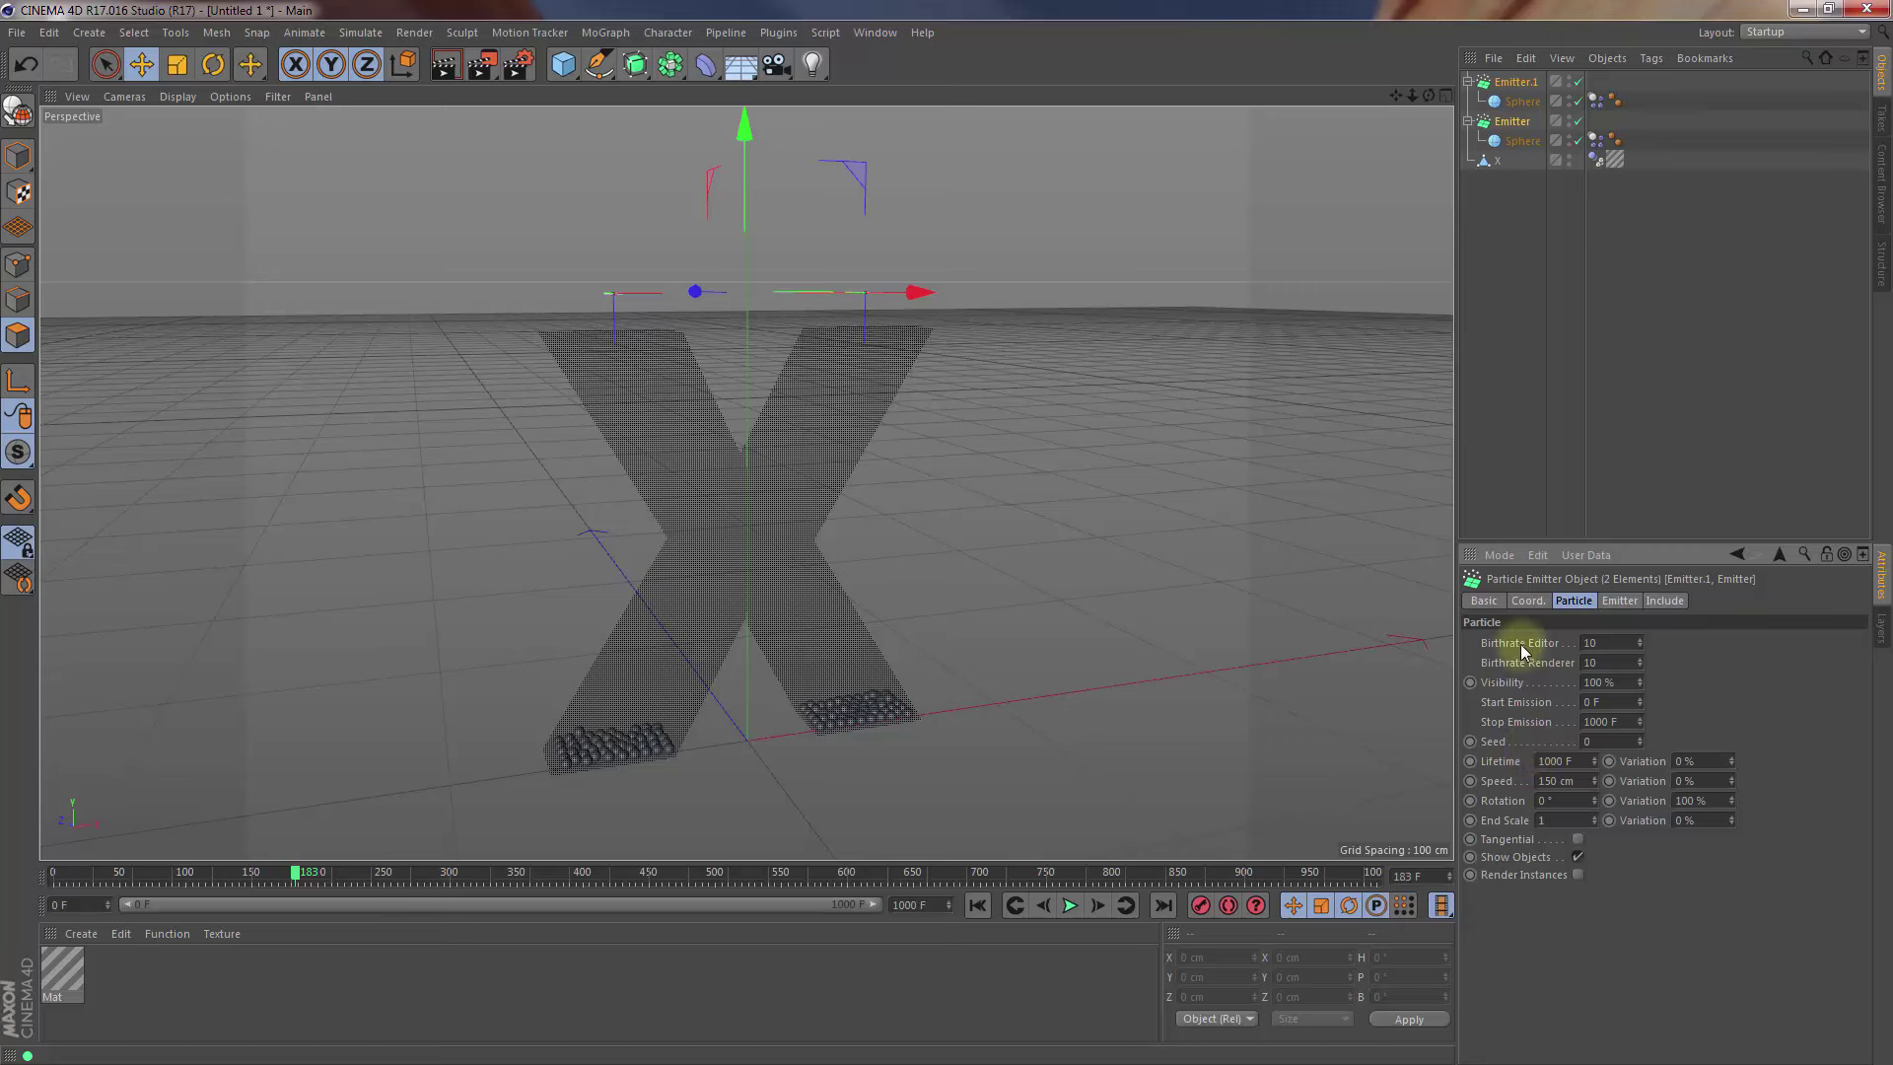
left_click(1594, 642)
type("20")
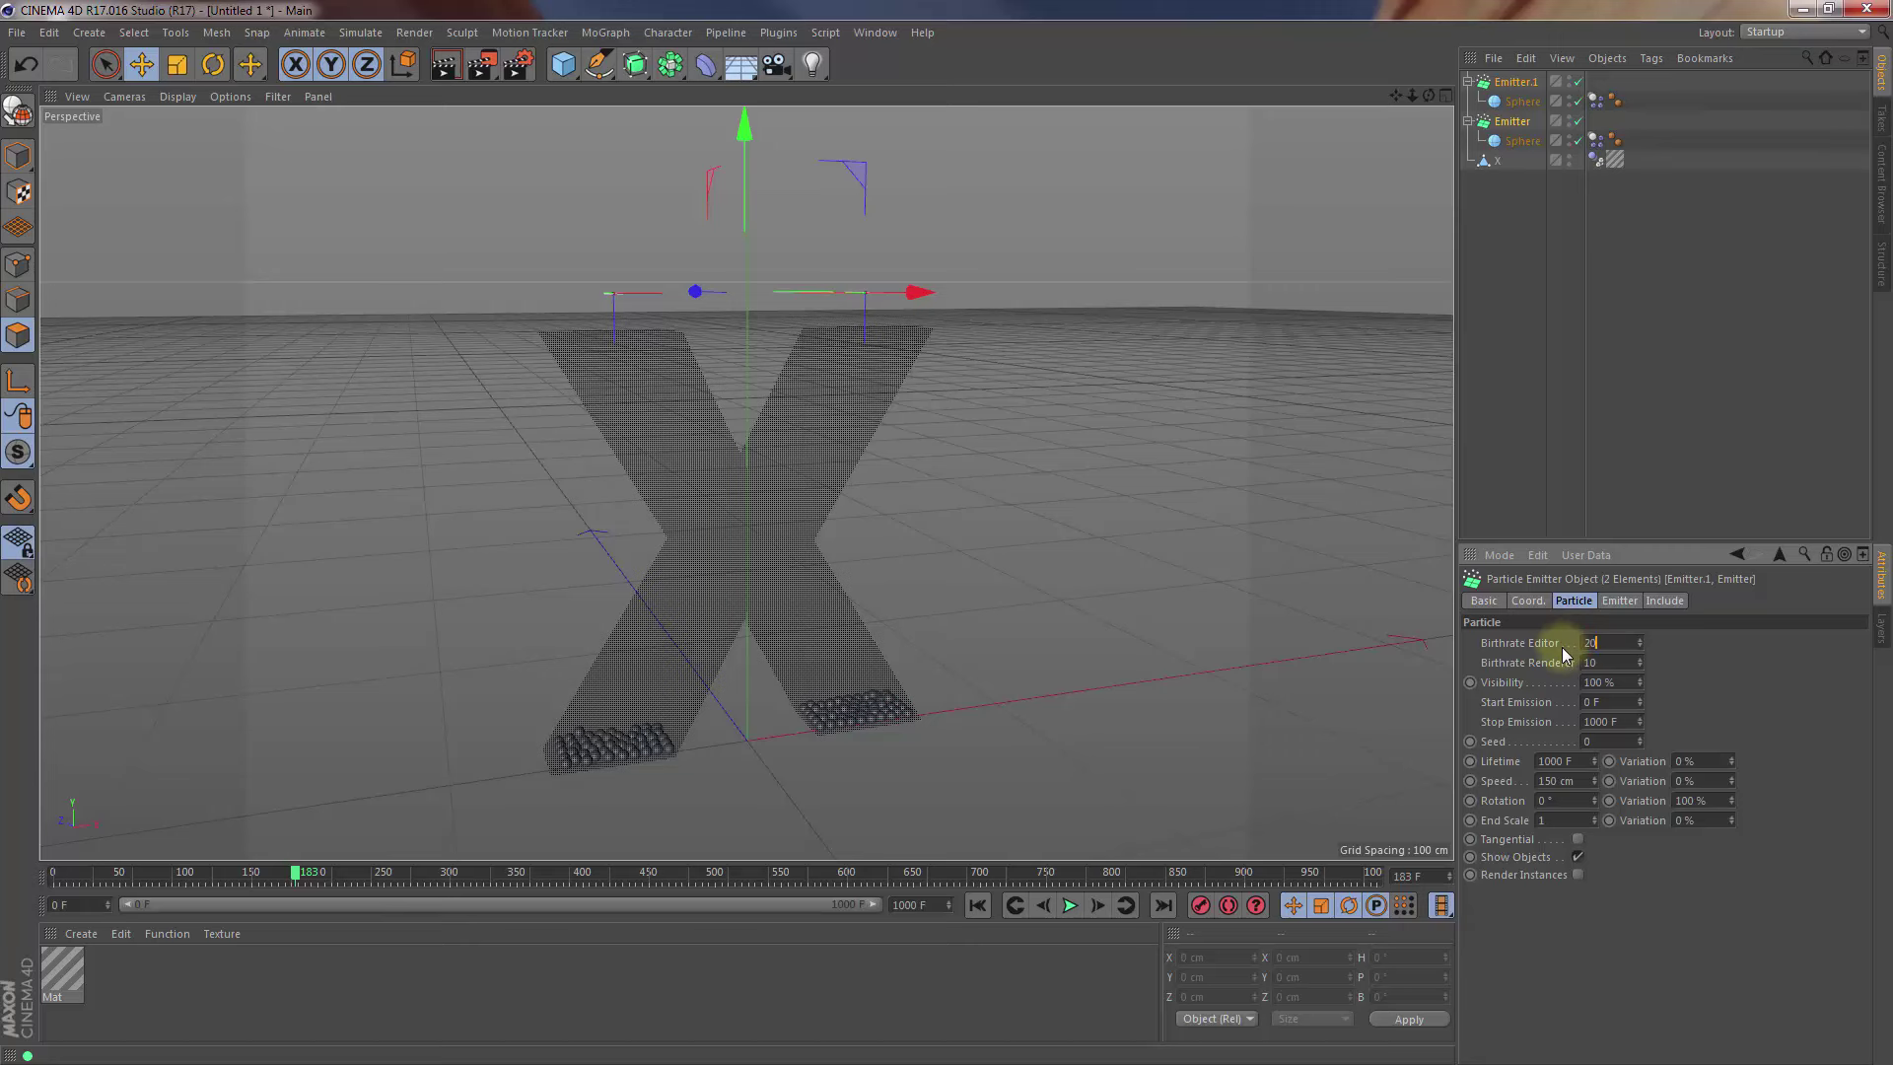
double_click(1605, 661)
type("20")
Replay the simulation from frame 0, then stop and return to the start
left_click(979, 905)
left_click(1071, 906)
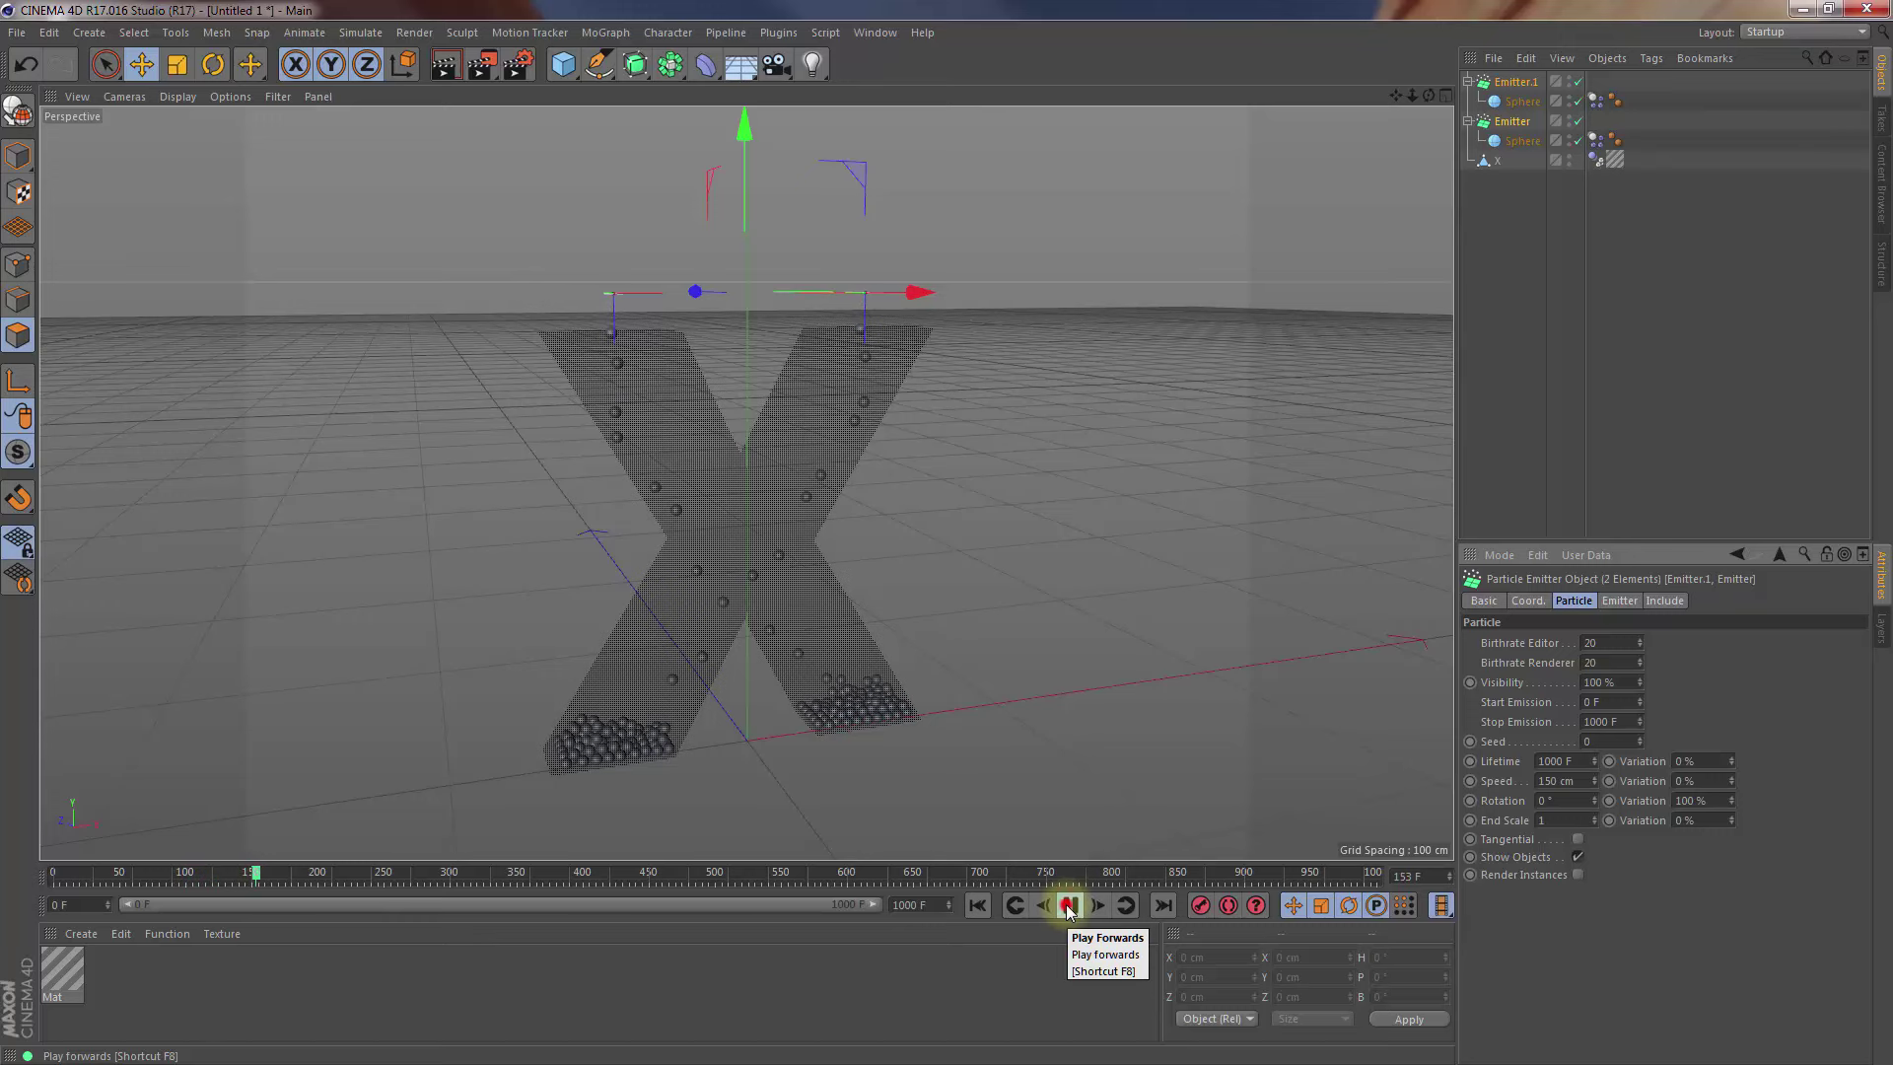
left_click(1070, 905)
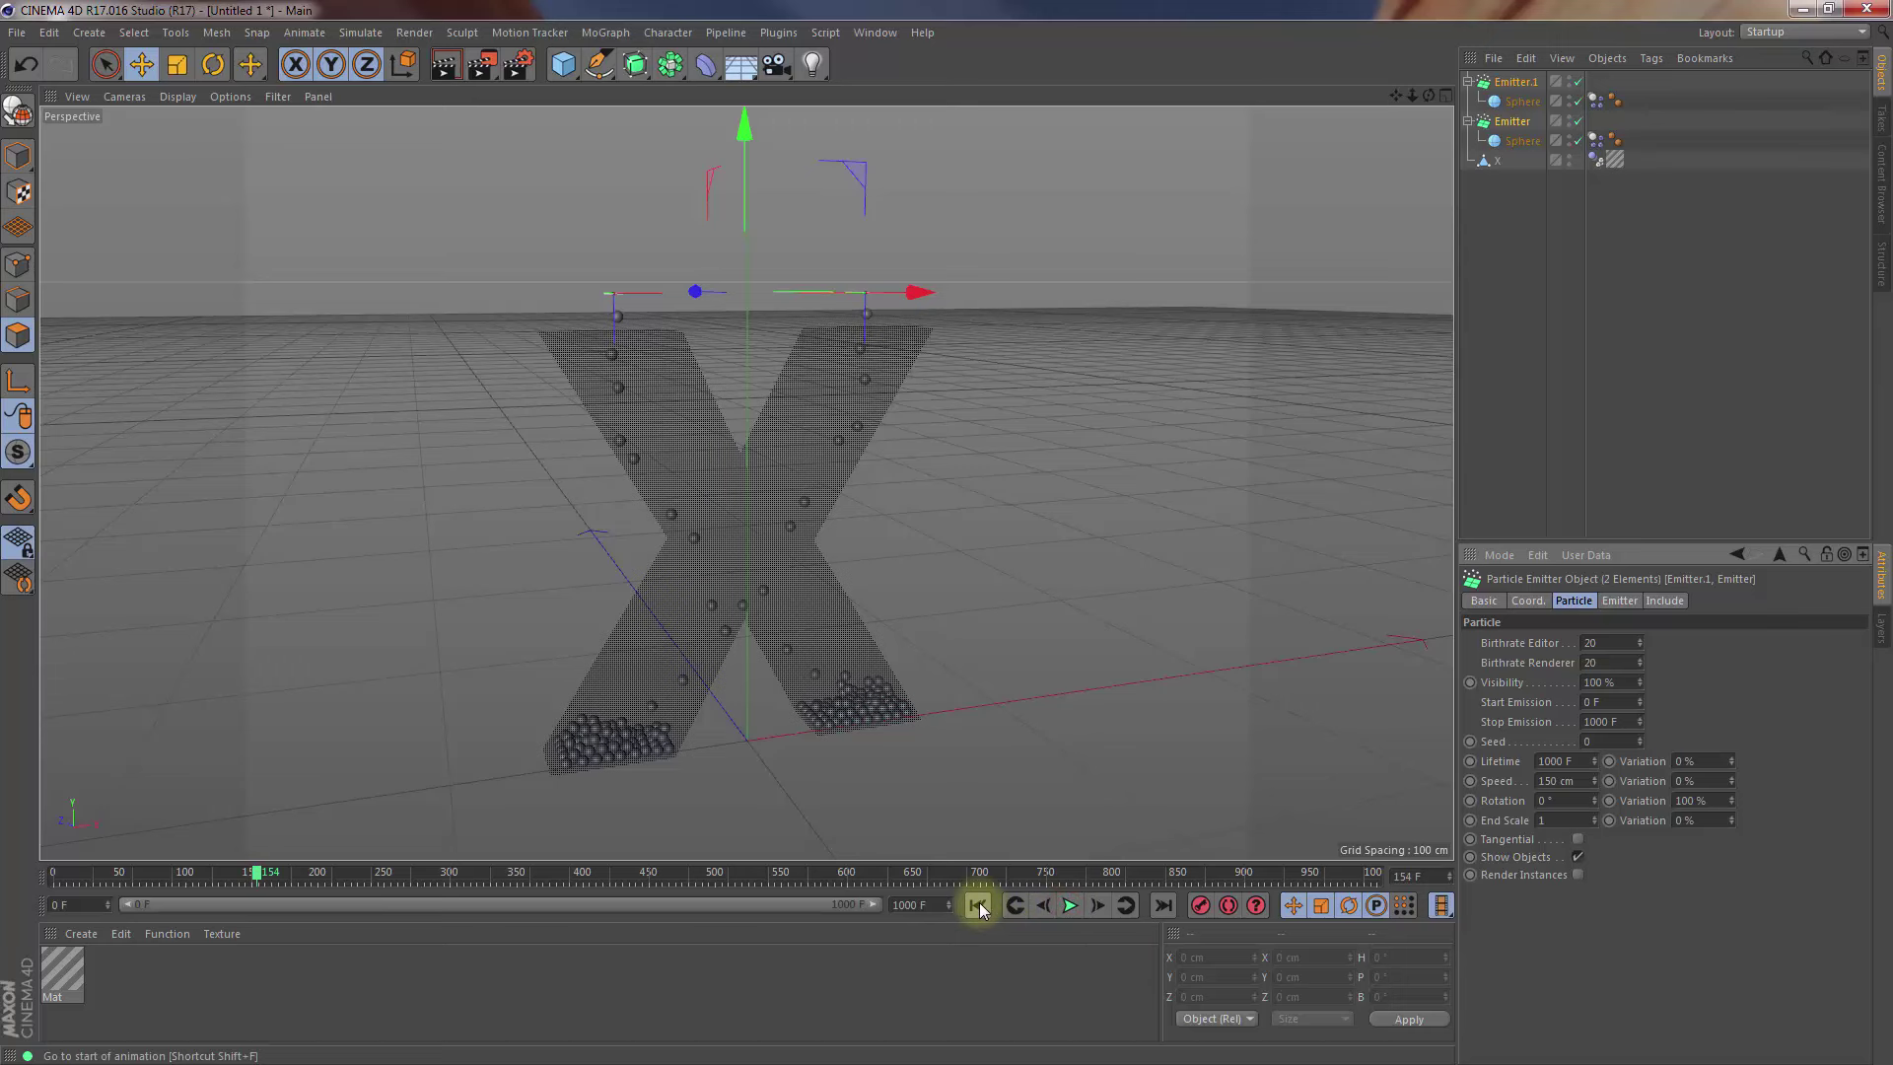
left_click(978, 906)
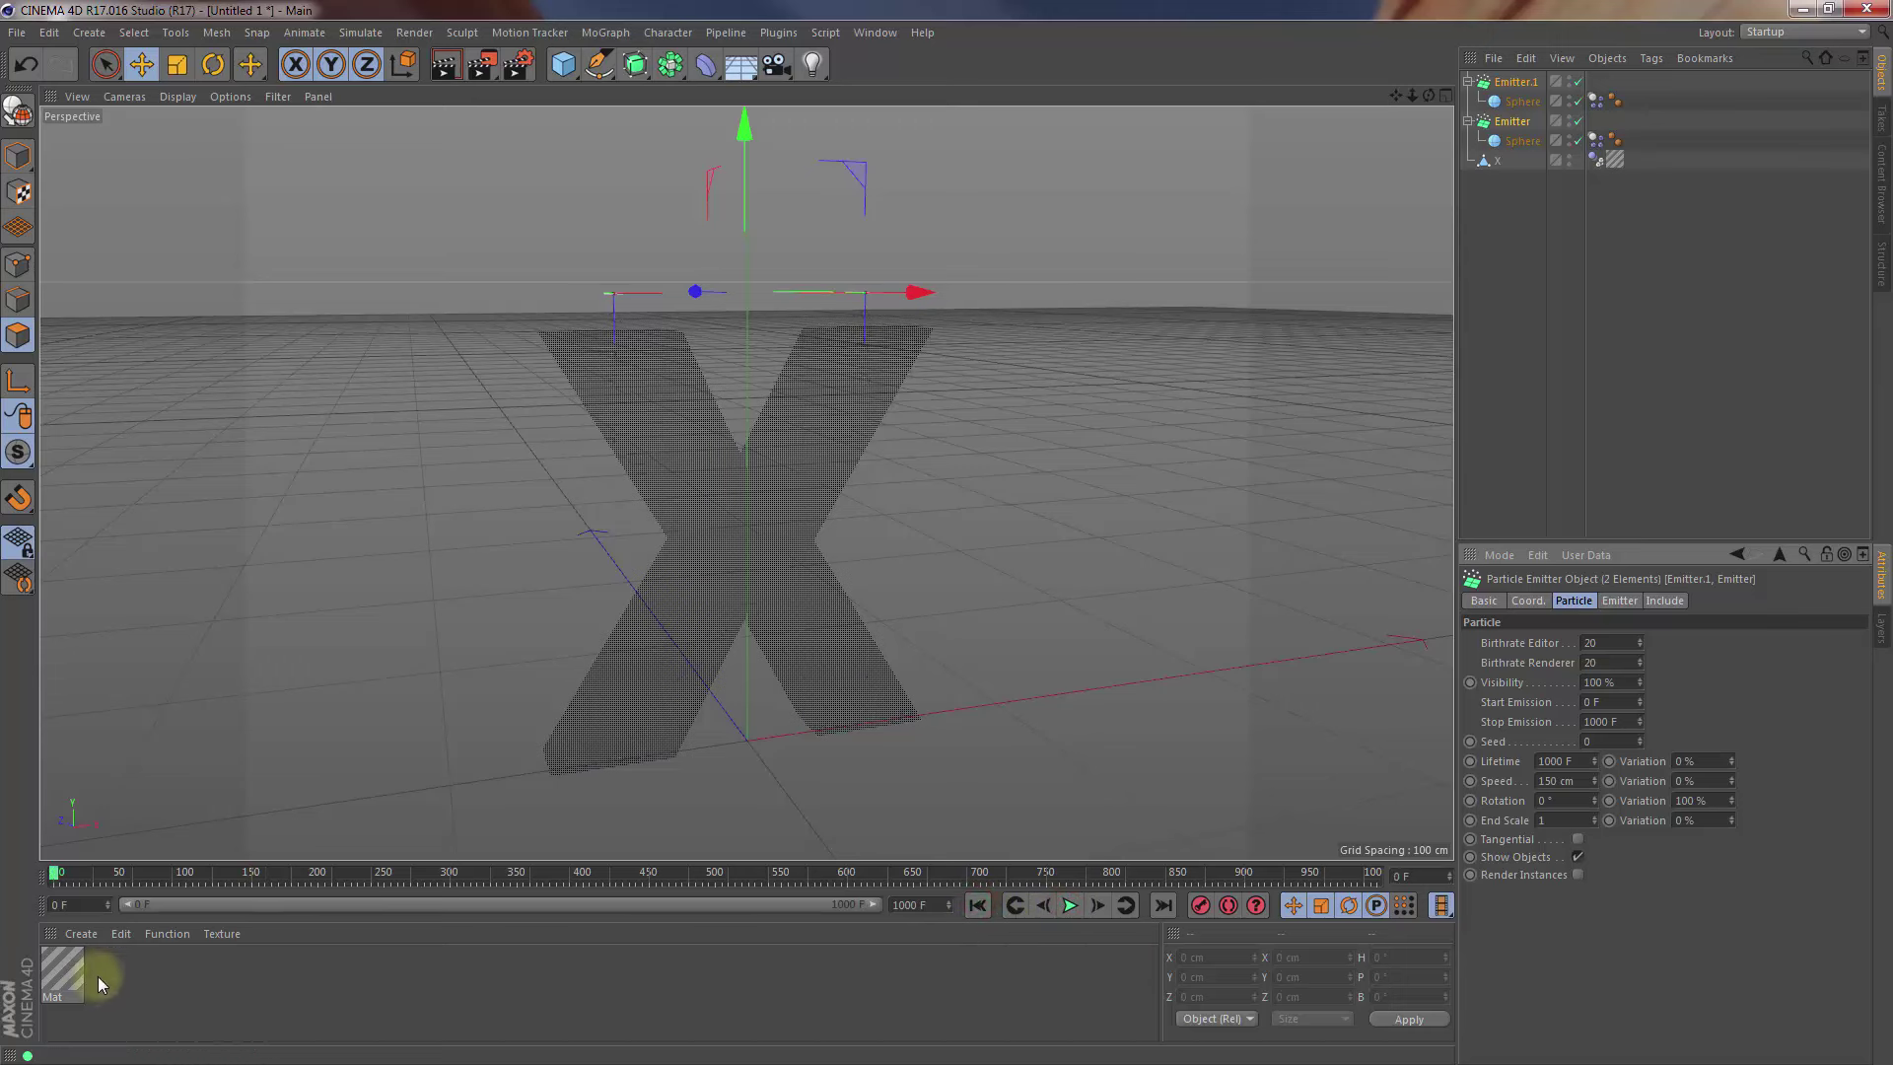
Create a new material Mat.1 coloured yellow with RGB 204/204/39
double_click(140, 969)
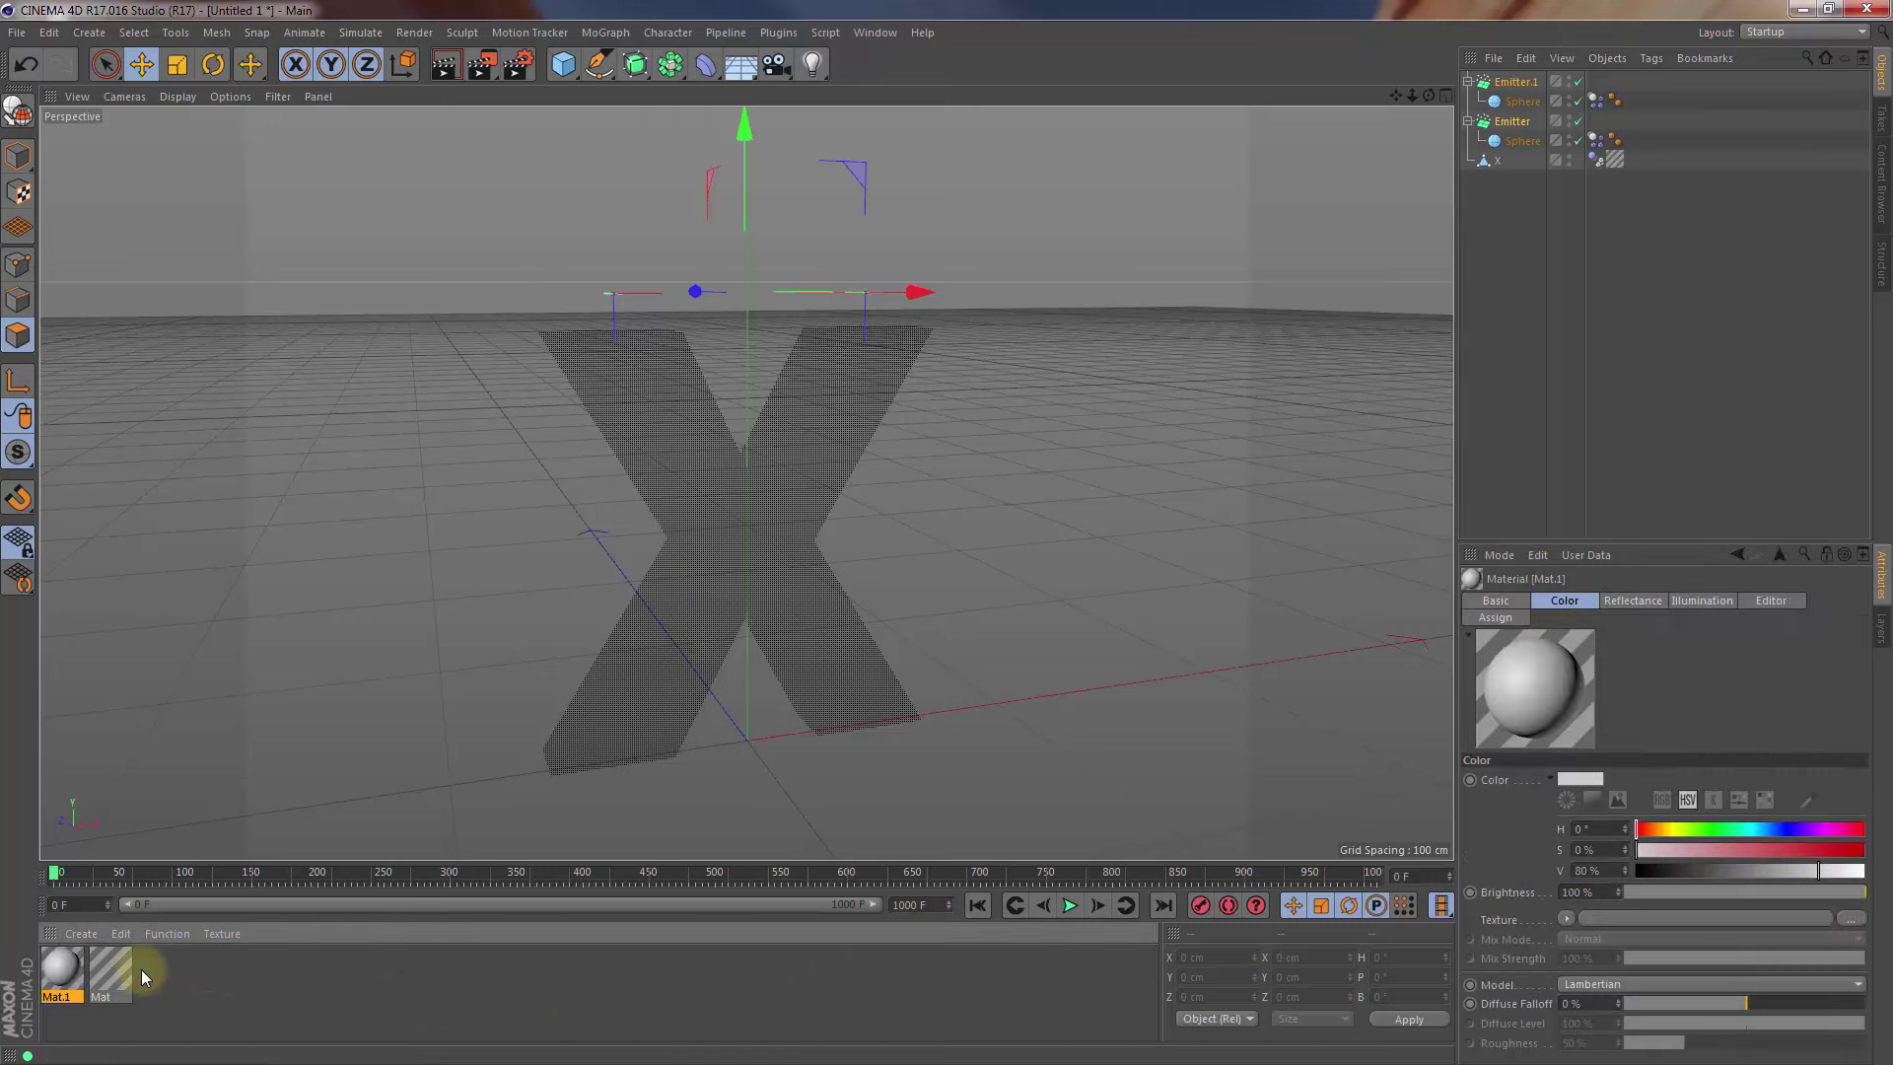
double_click(62, 969)
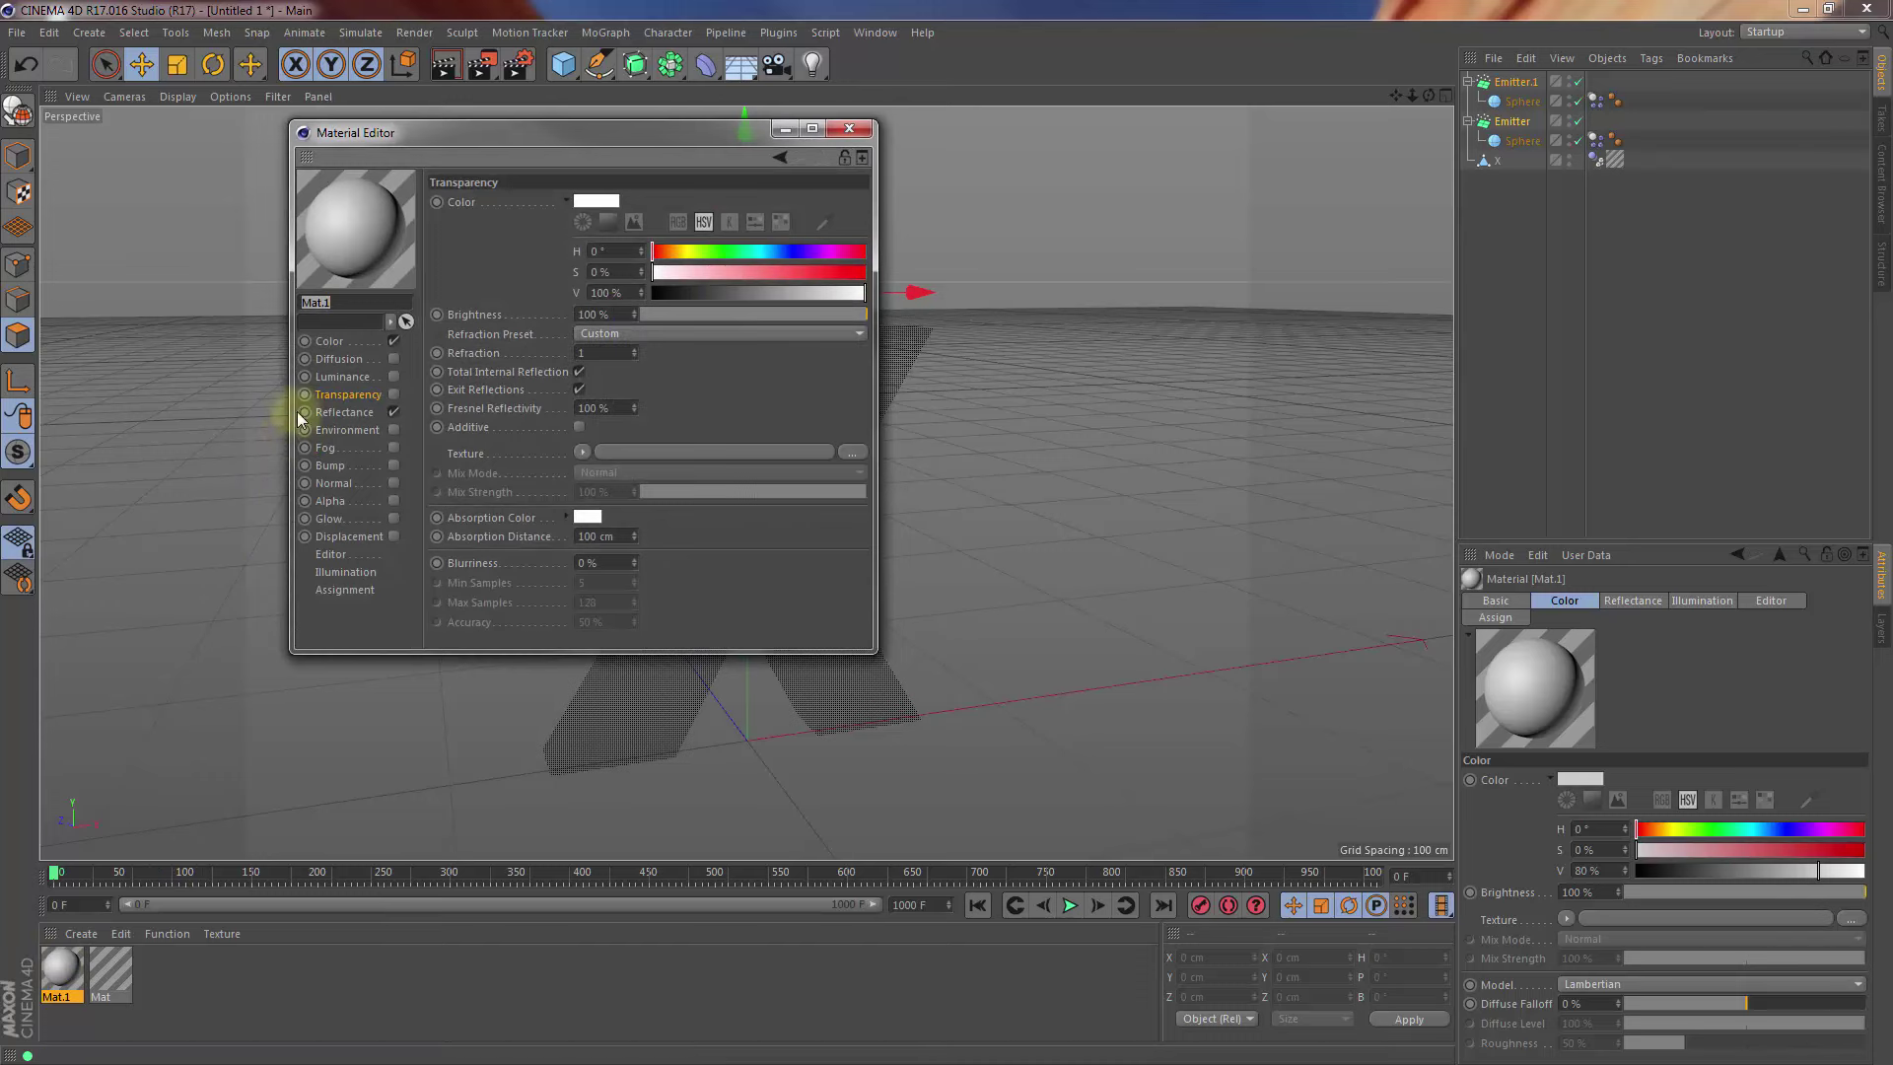
left_click(313, 343)
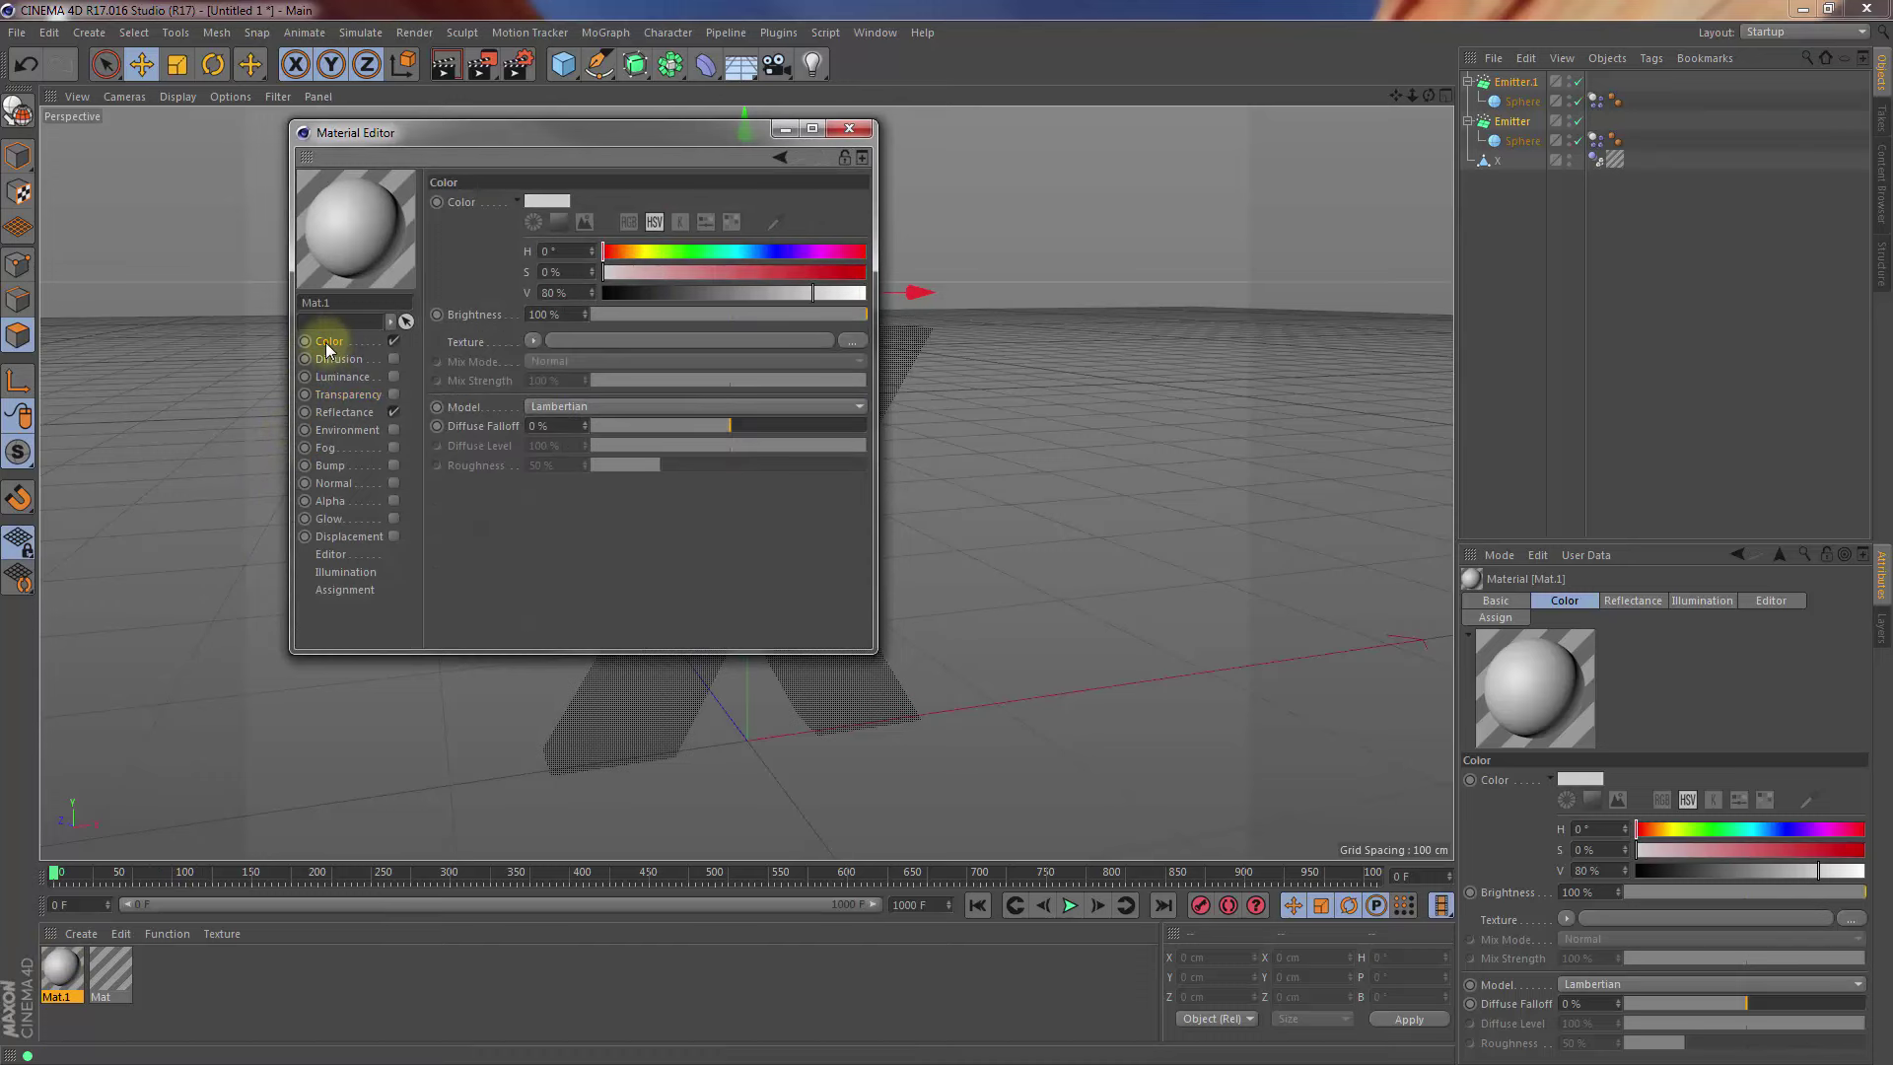
left_click(630, 221)
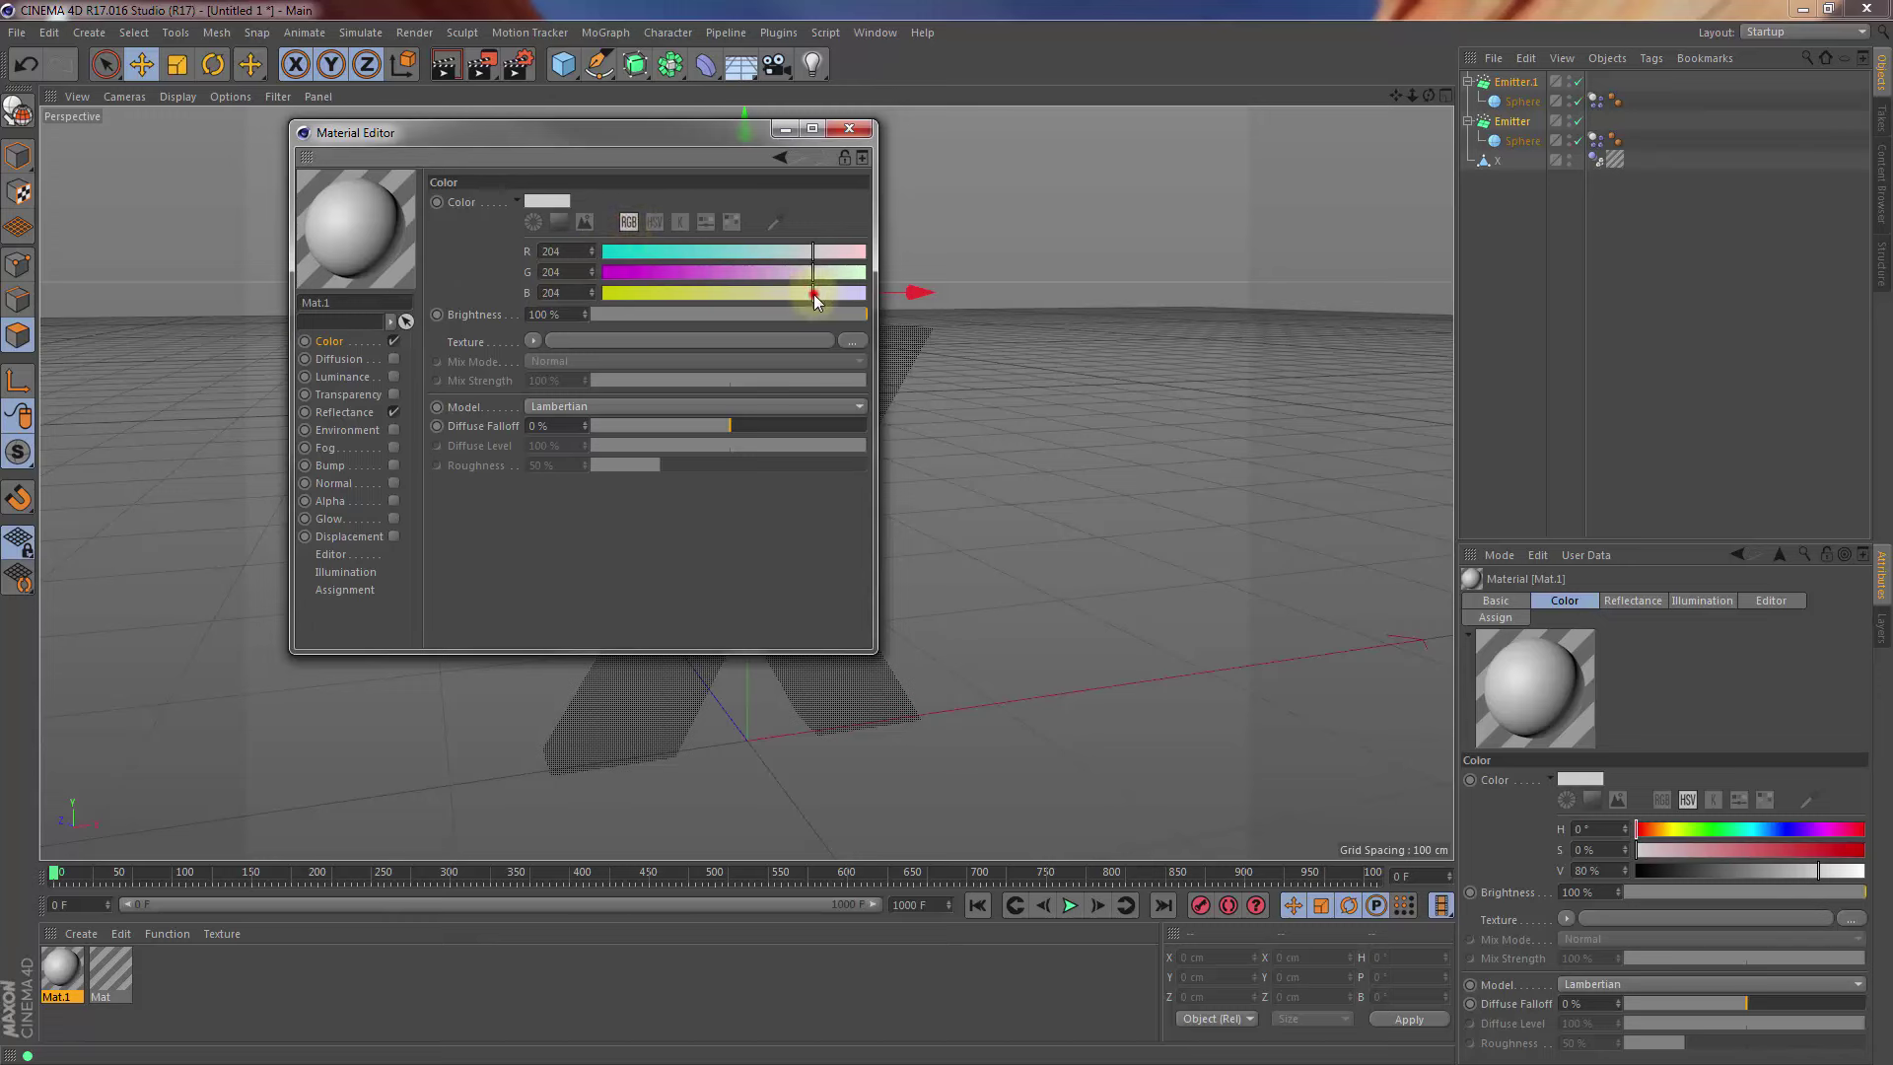
left_click_drag(685, 309, 656, 308)
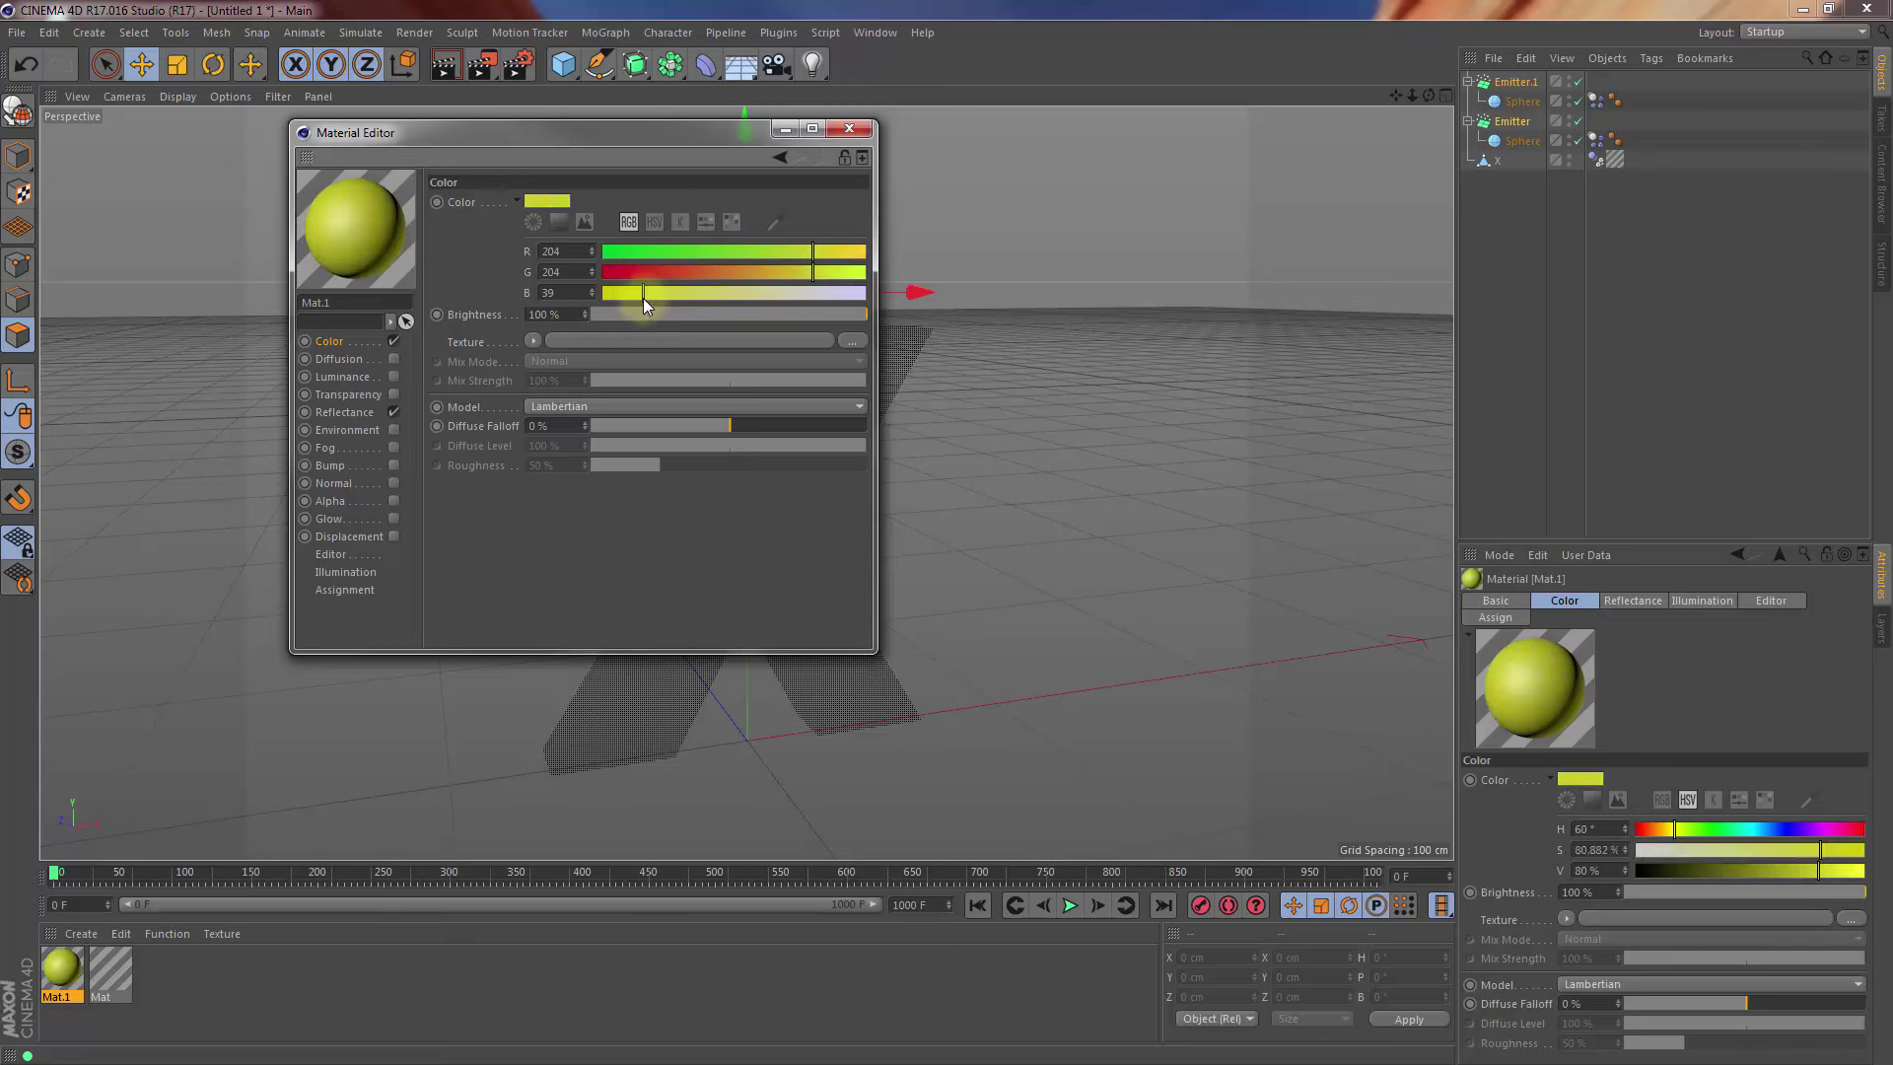
left_click(643, 298)
Add a 10% Beckmann reflectance layer and apply Mat.1 to Emitter.1's sphere
left_click(345, 412)
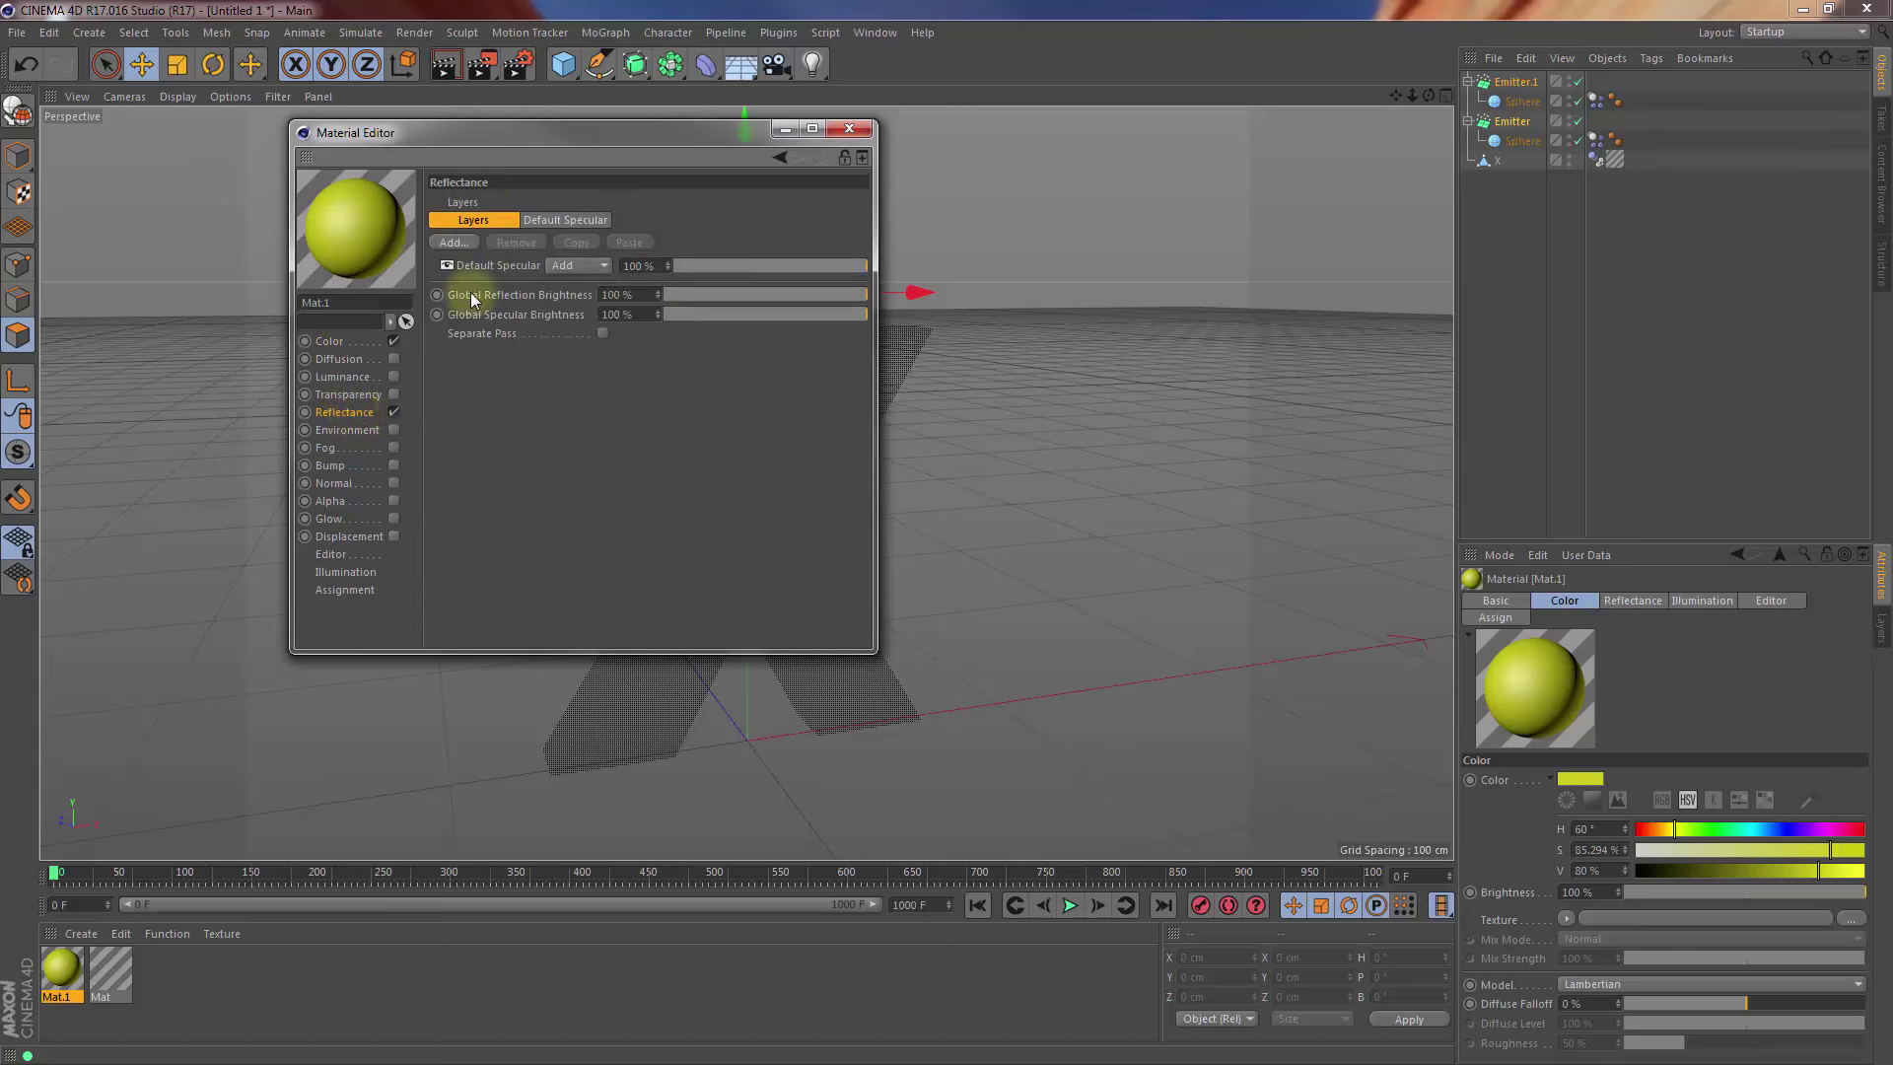
left_click(460, 246)
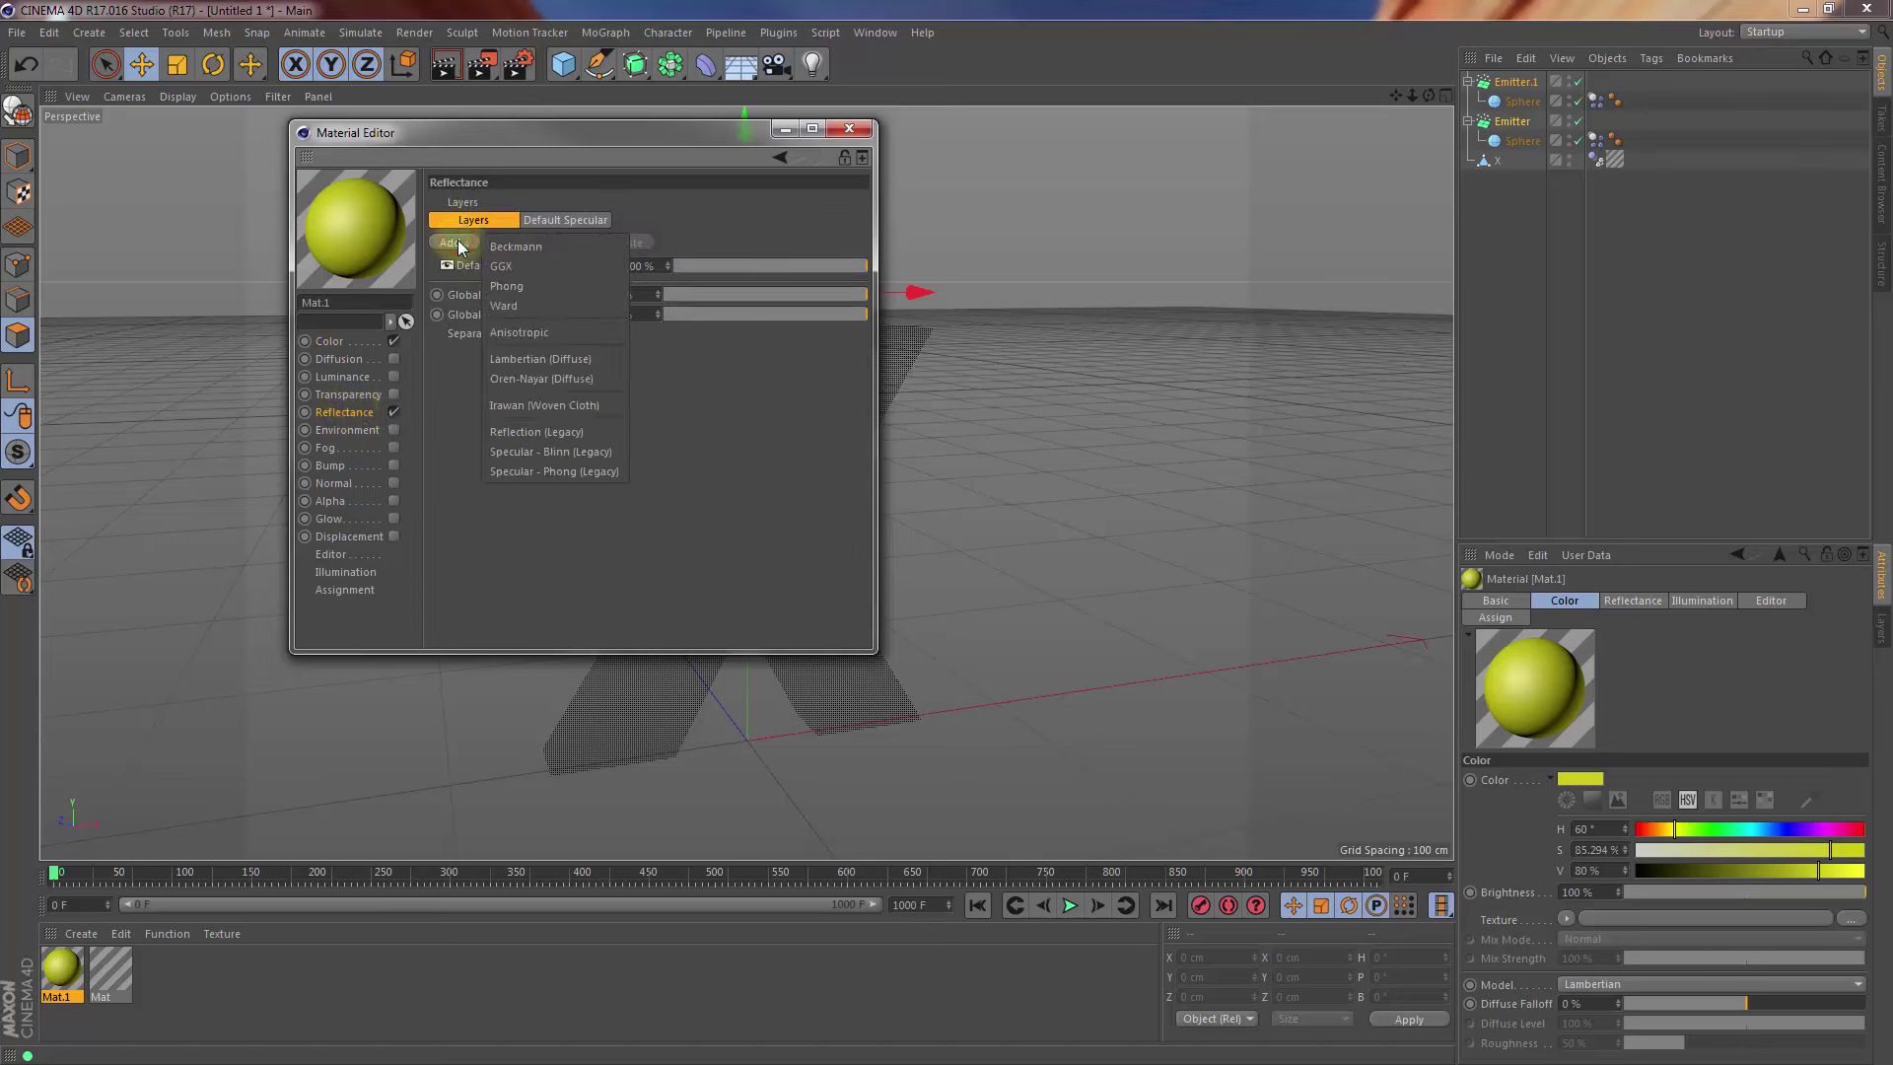
left_click(529, 246)
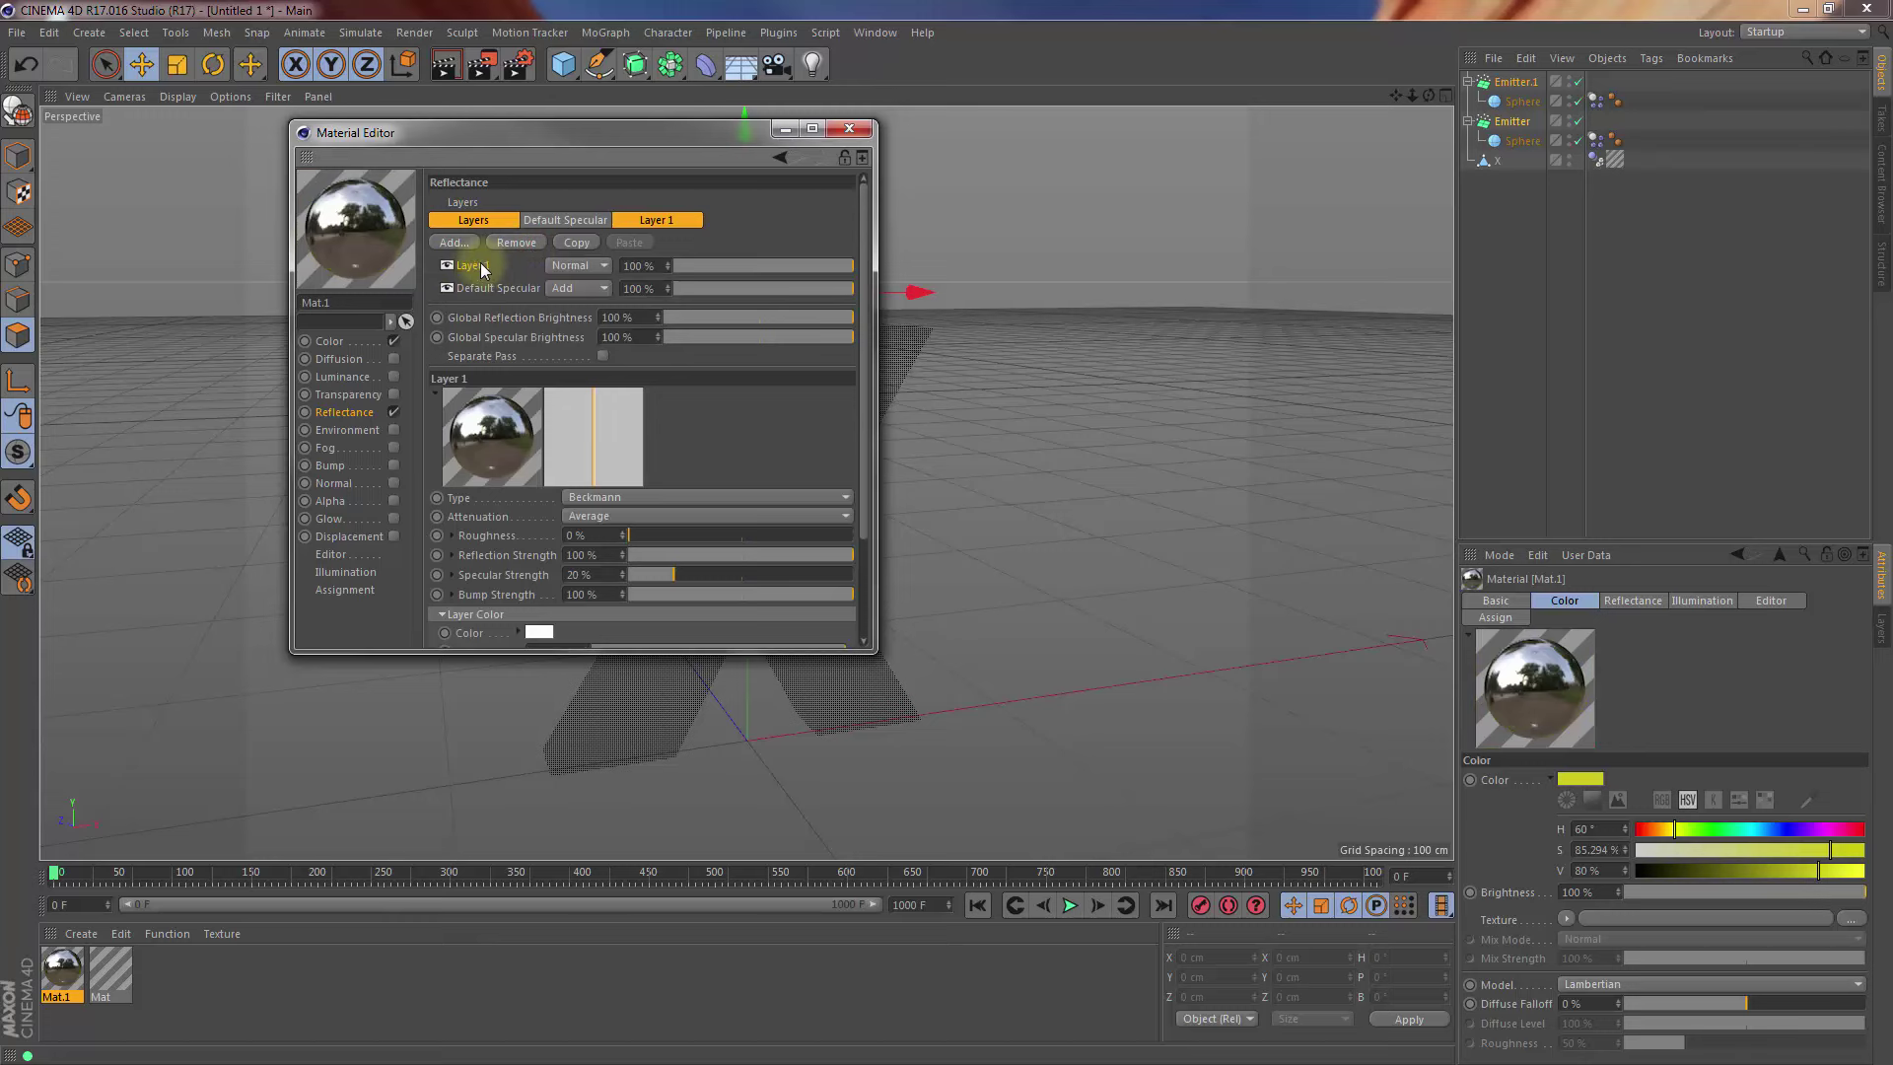
left_click(849, 268)
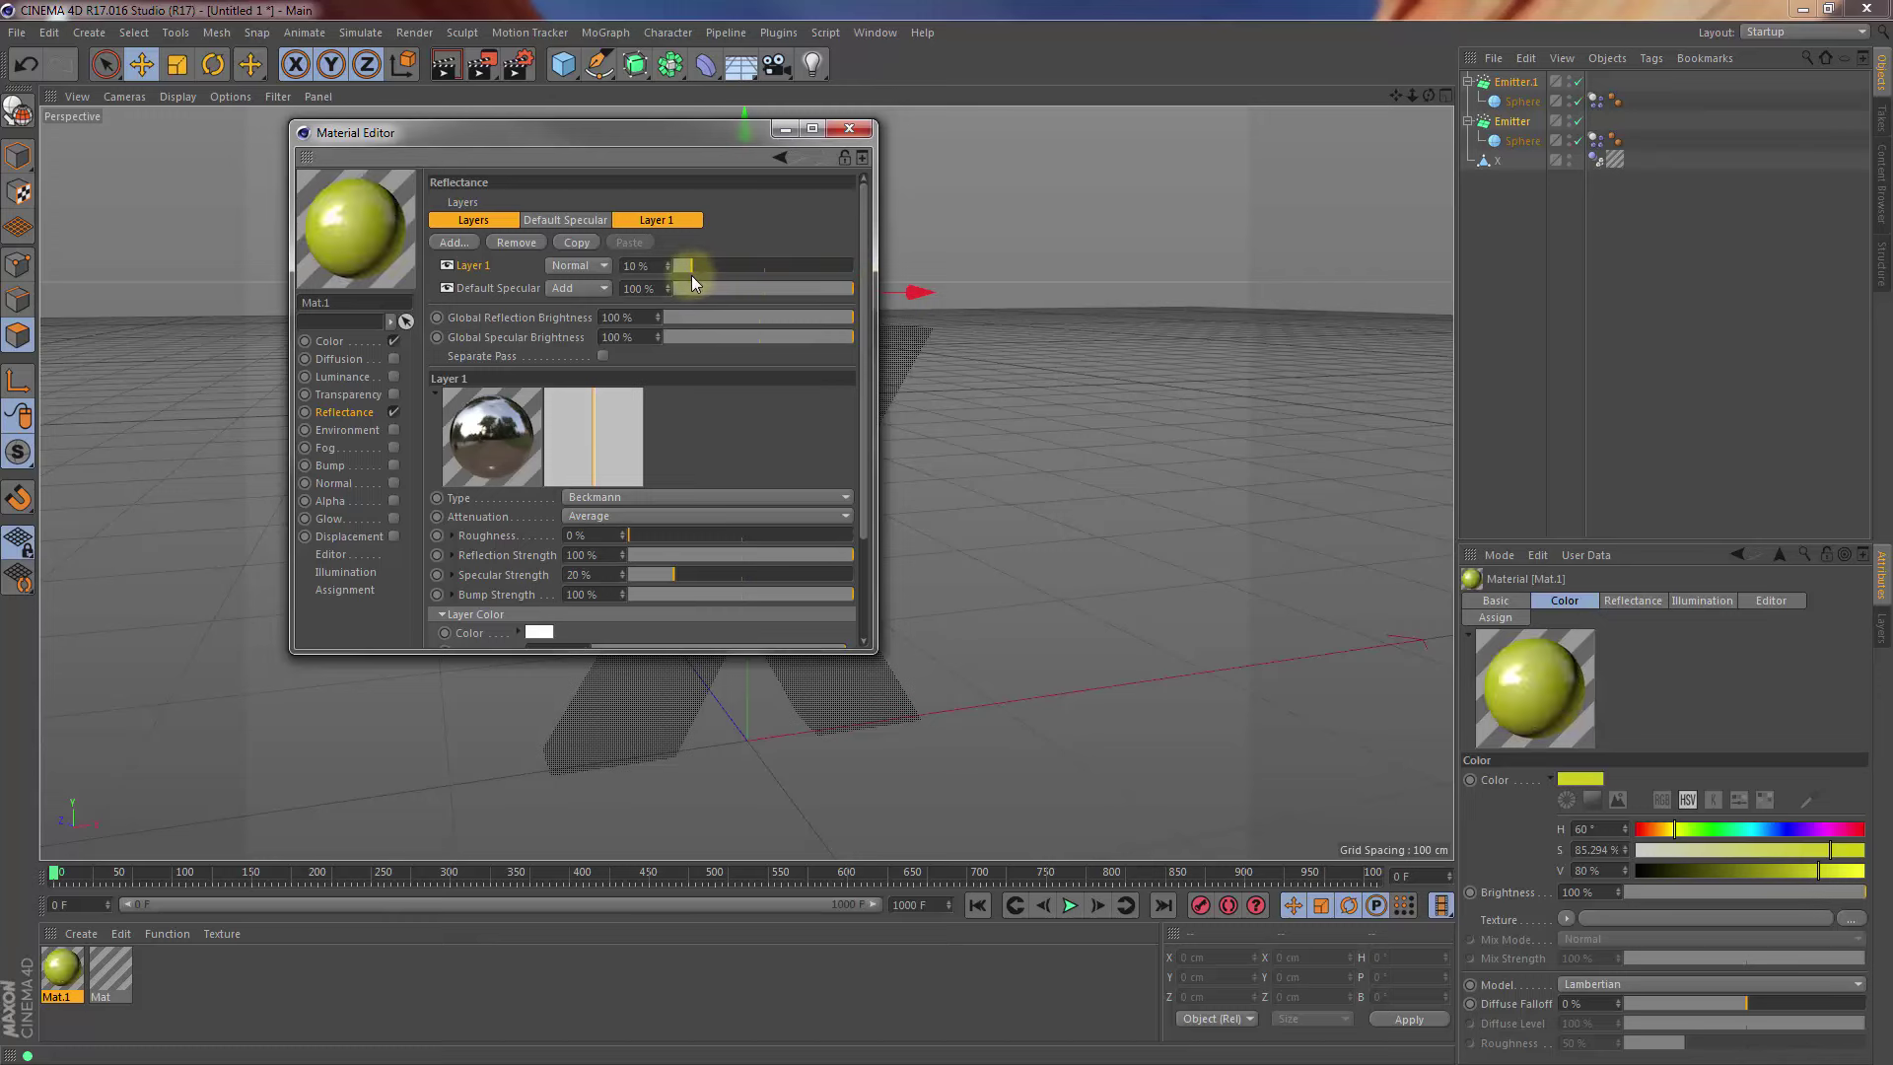
left_click(854, 131)
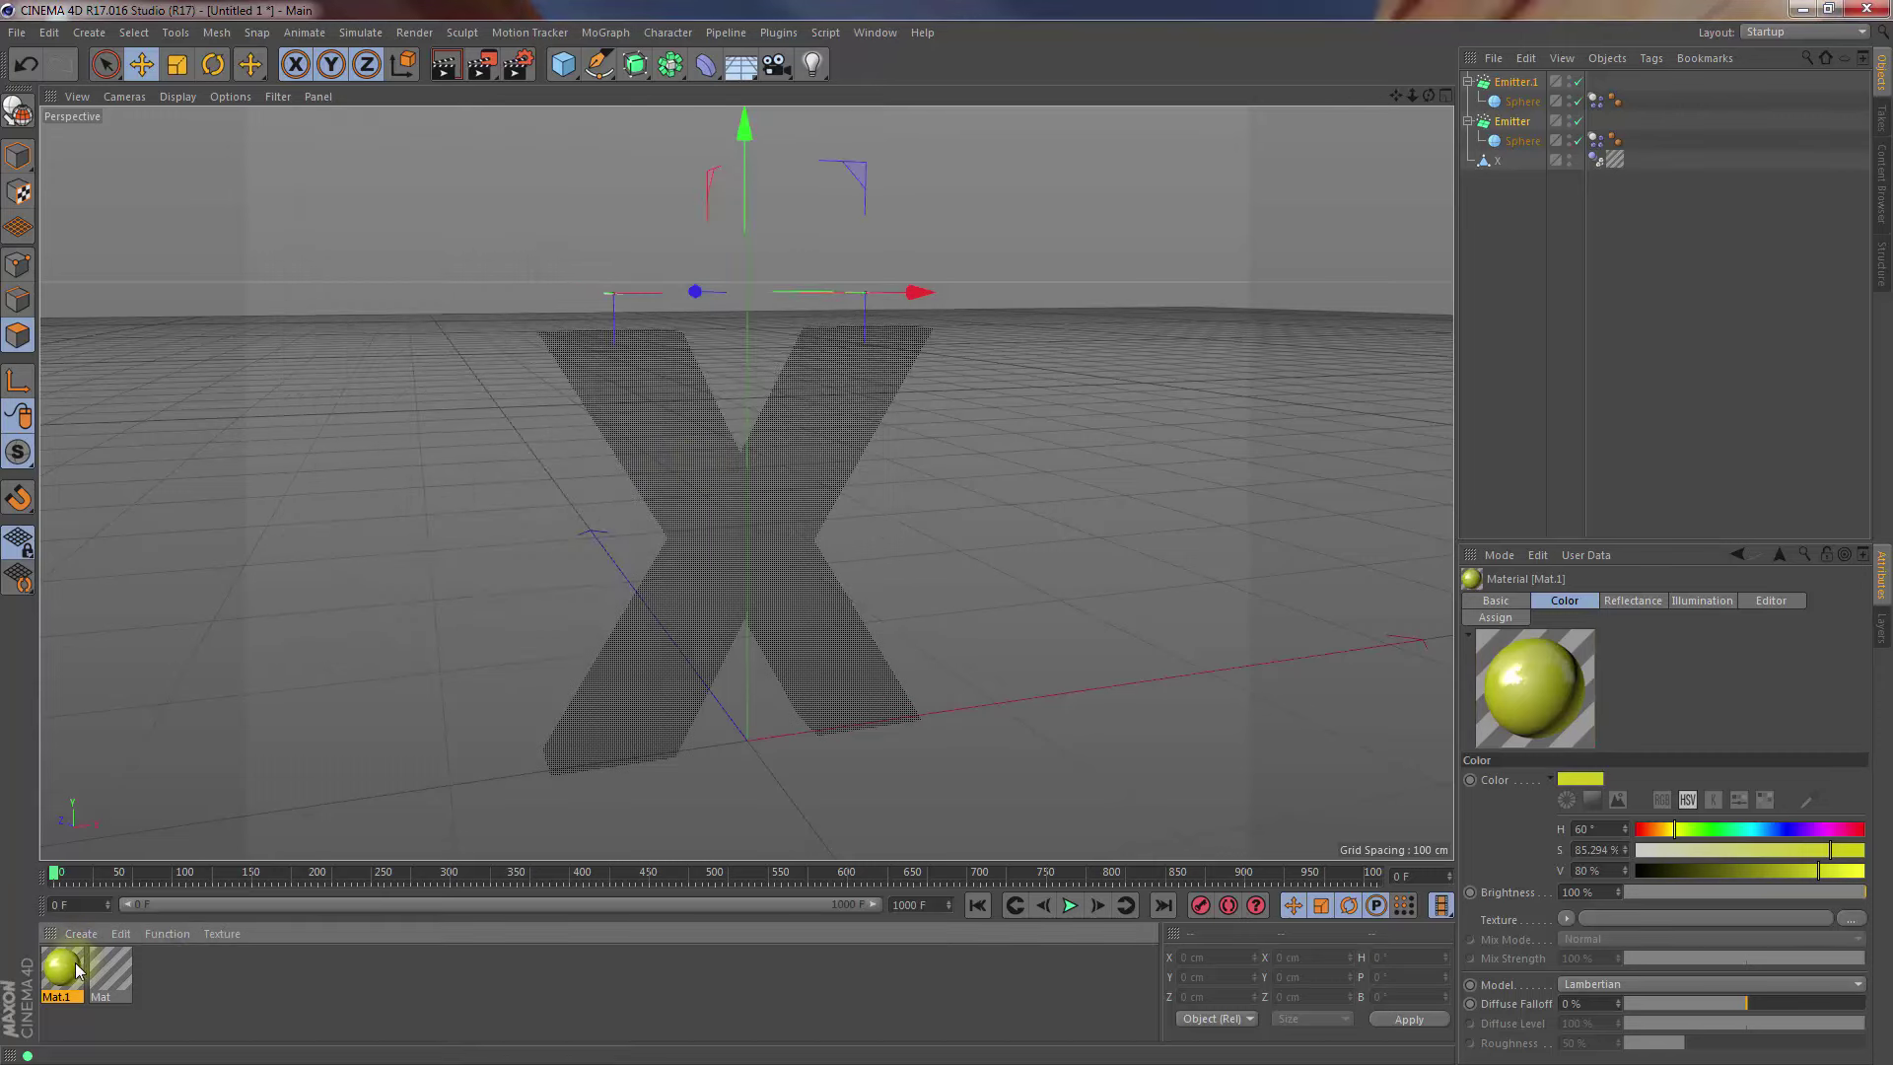
left_click_drag(61, 971, 1517, 110)
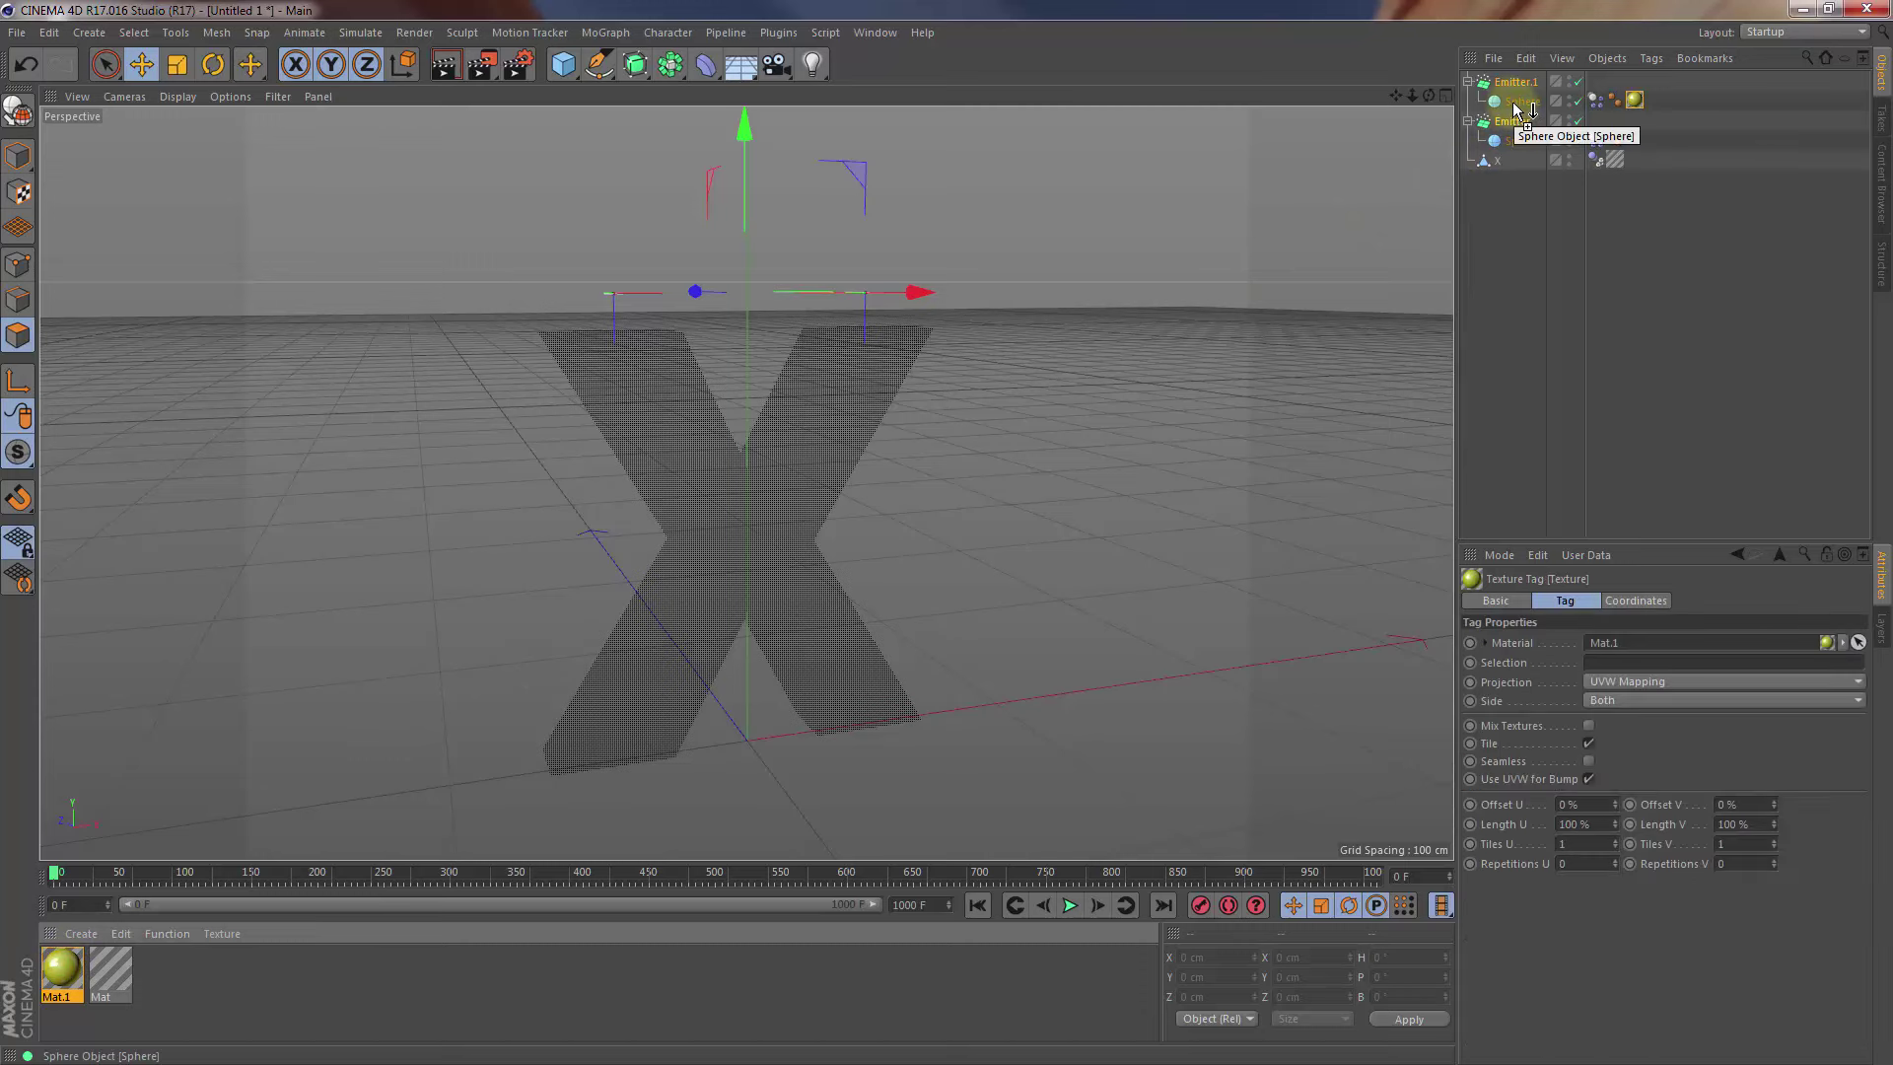
Create a second material, Mat.2, and set its colour to deep blue with green at 24
double_click(187, 968)
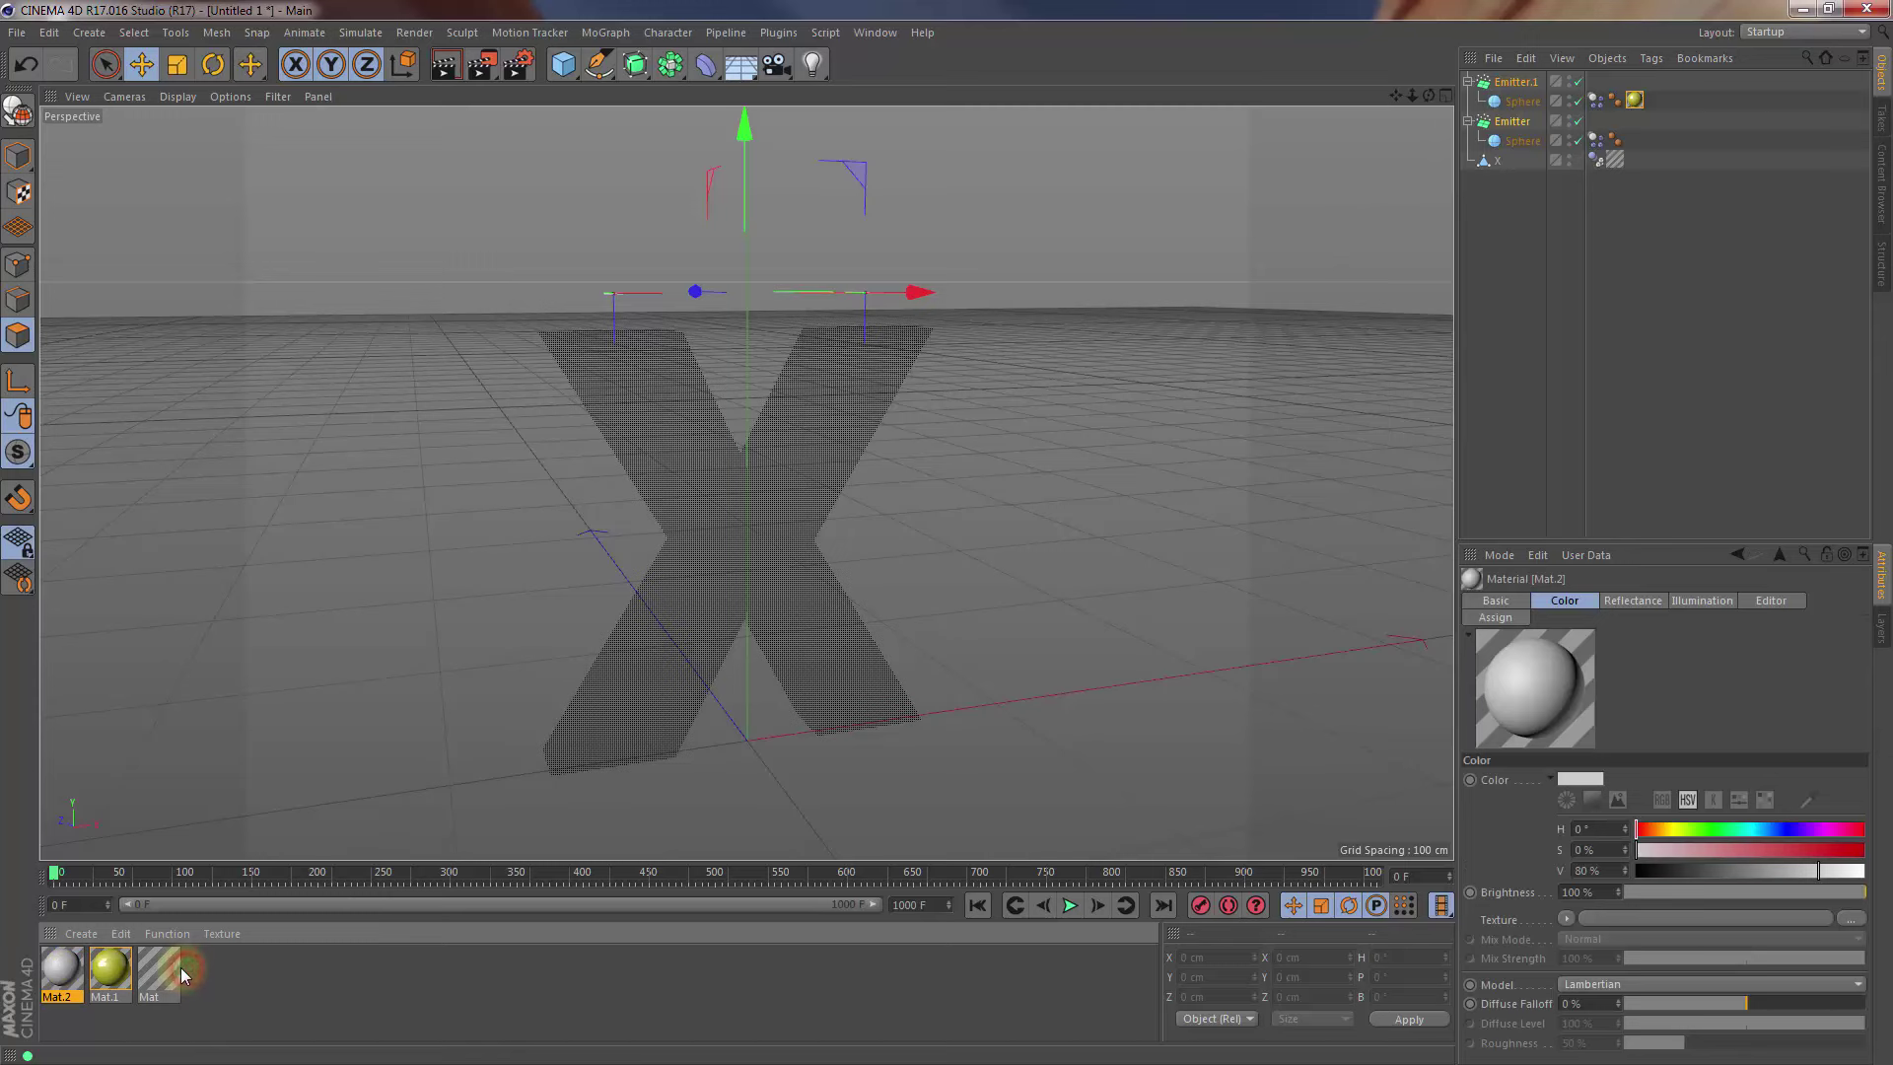
double_click(59, 968)
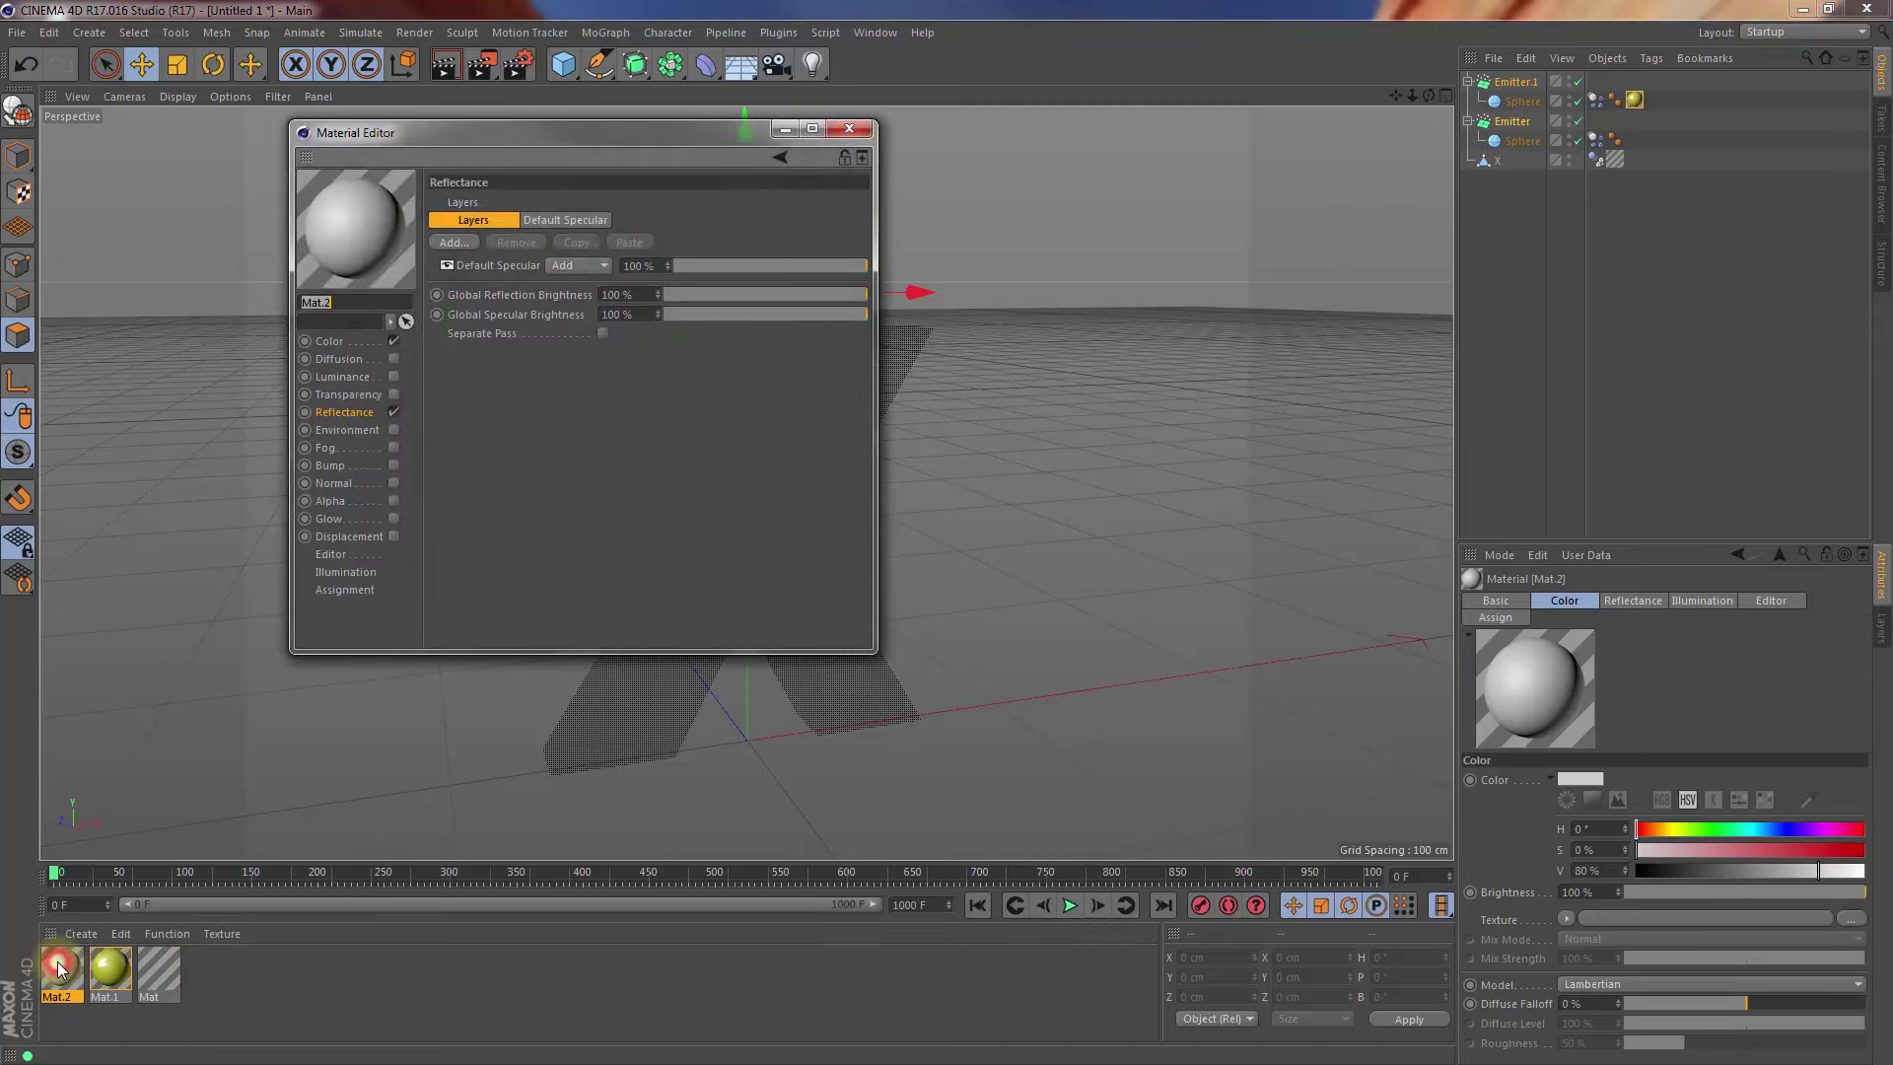
left_click(333, 344)
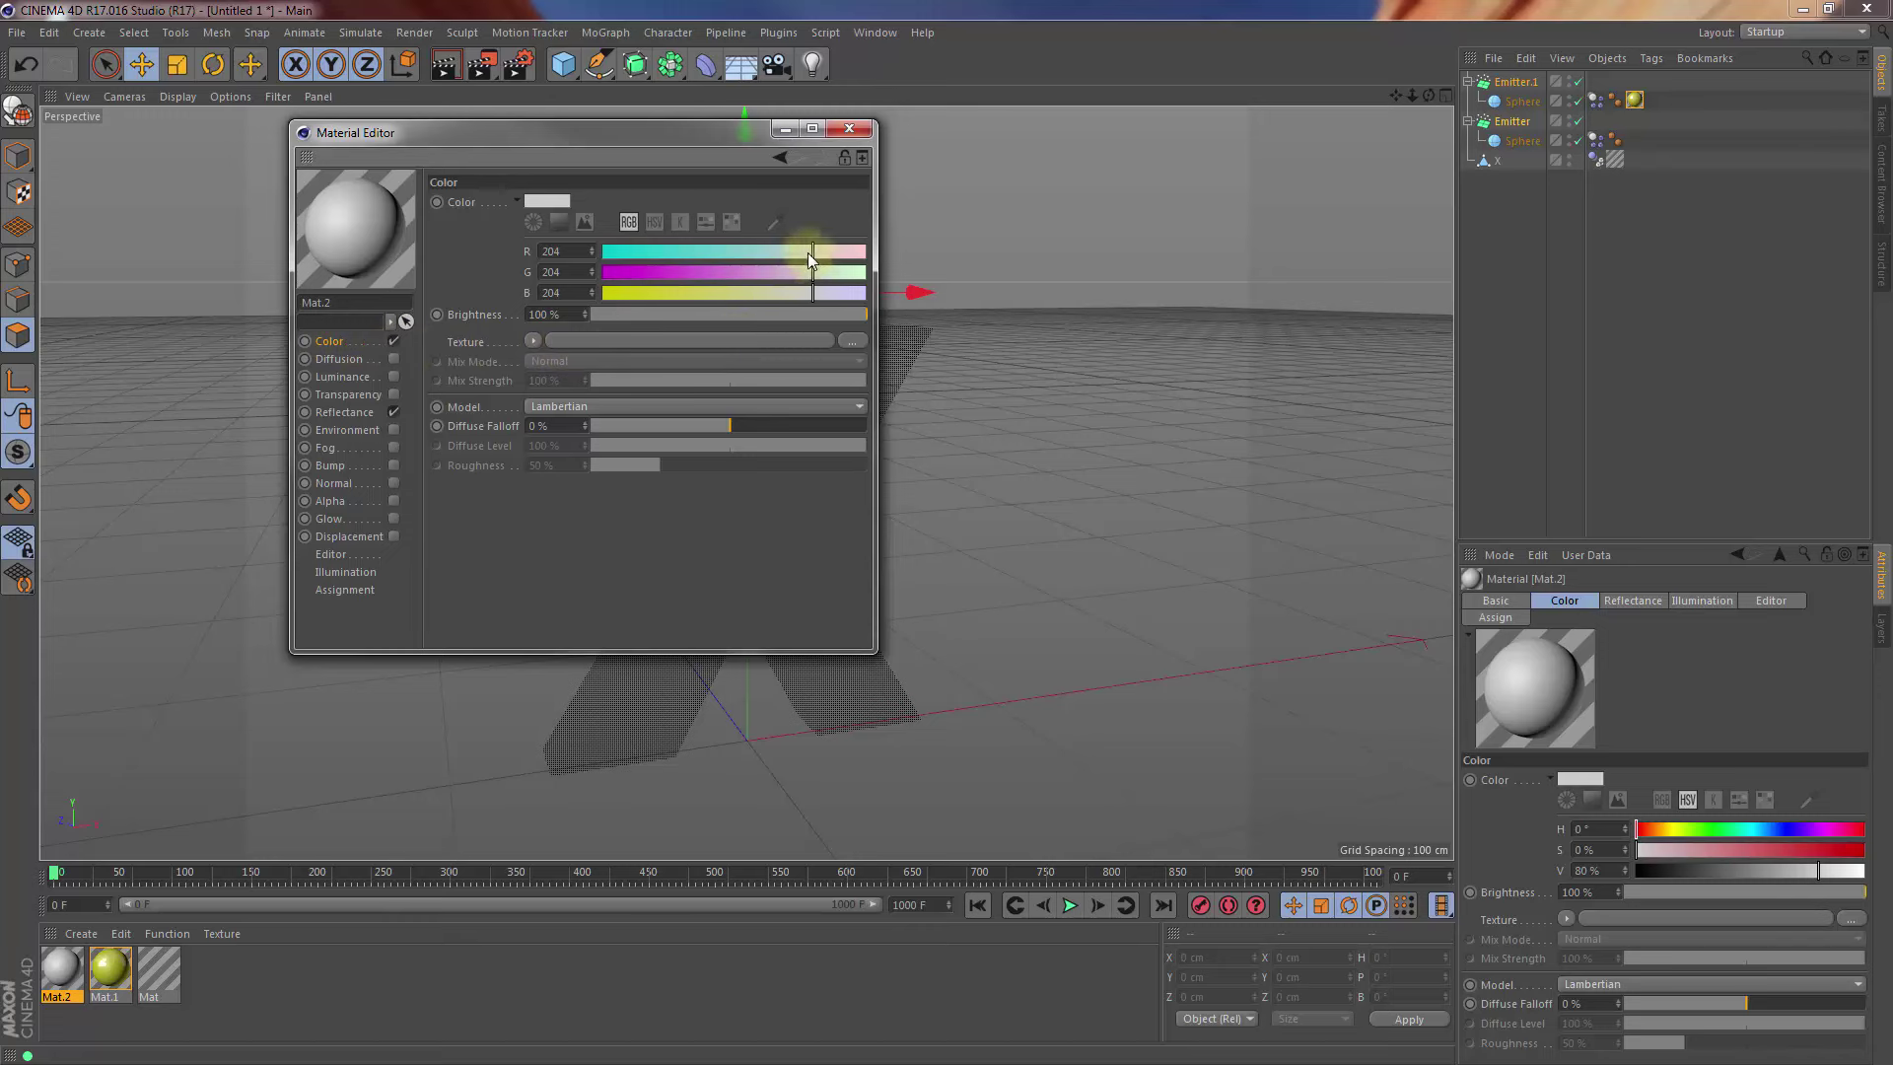
left_click_drag(813, 250, 627, 251)
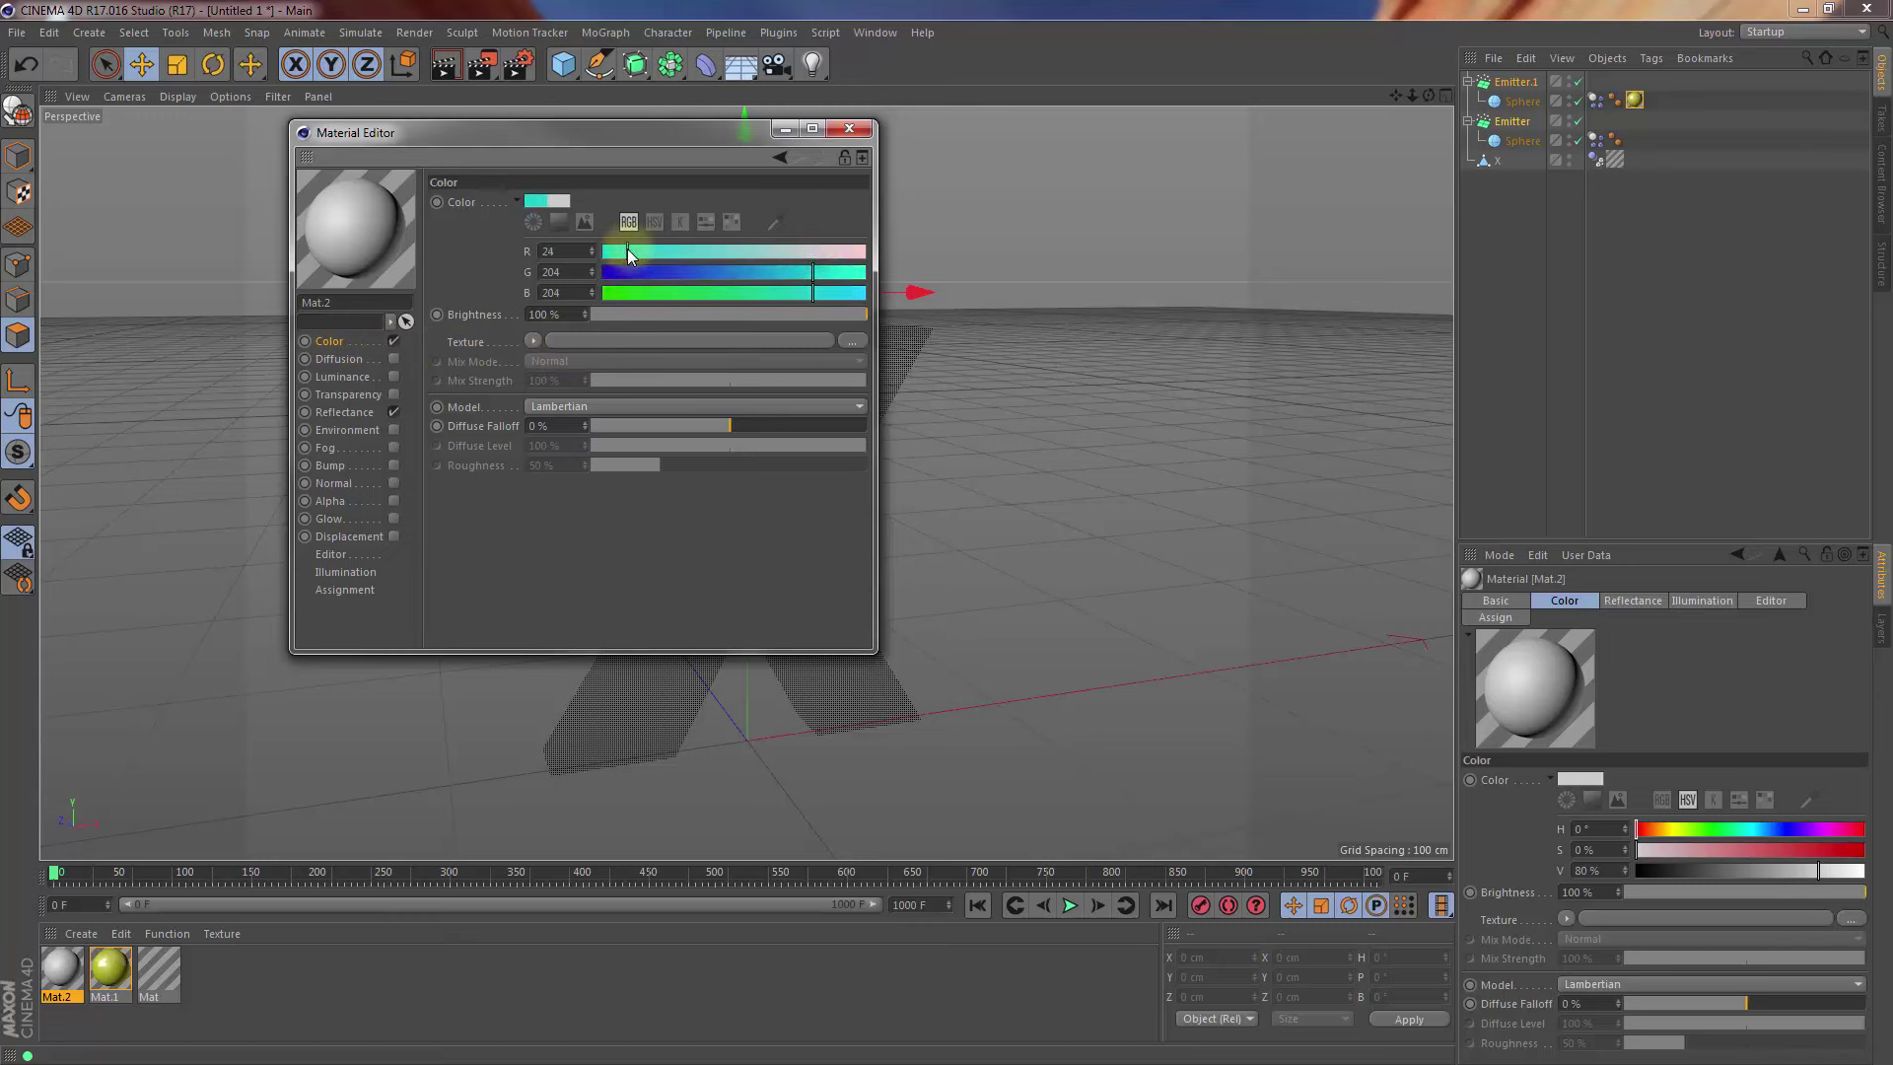
left_click_drag(810, 274, 634, 284)
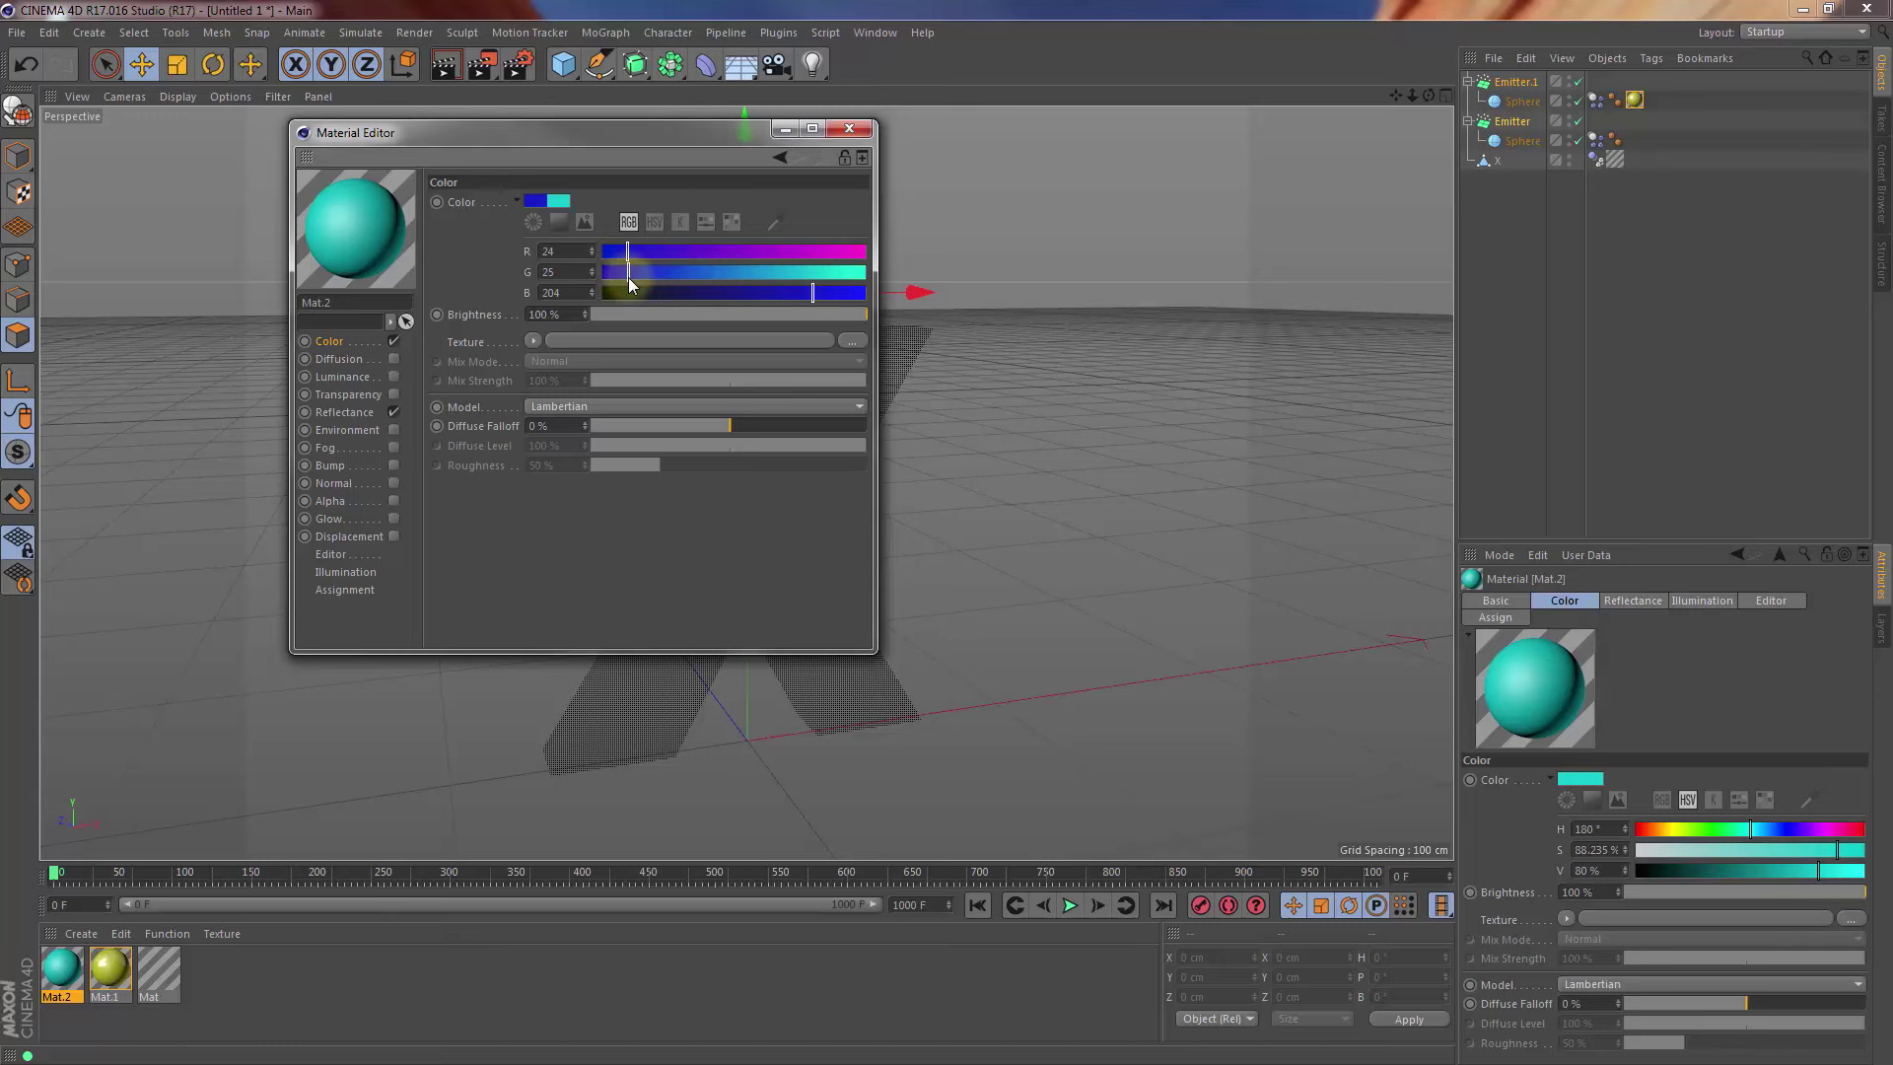
left_click_drag(631, 284, 631, 284)
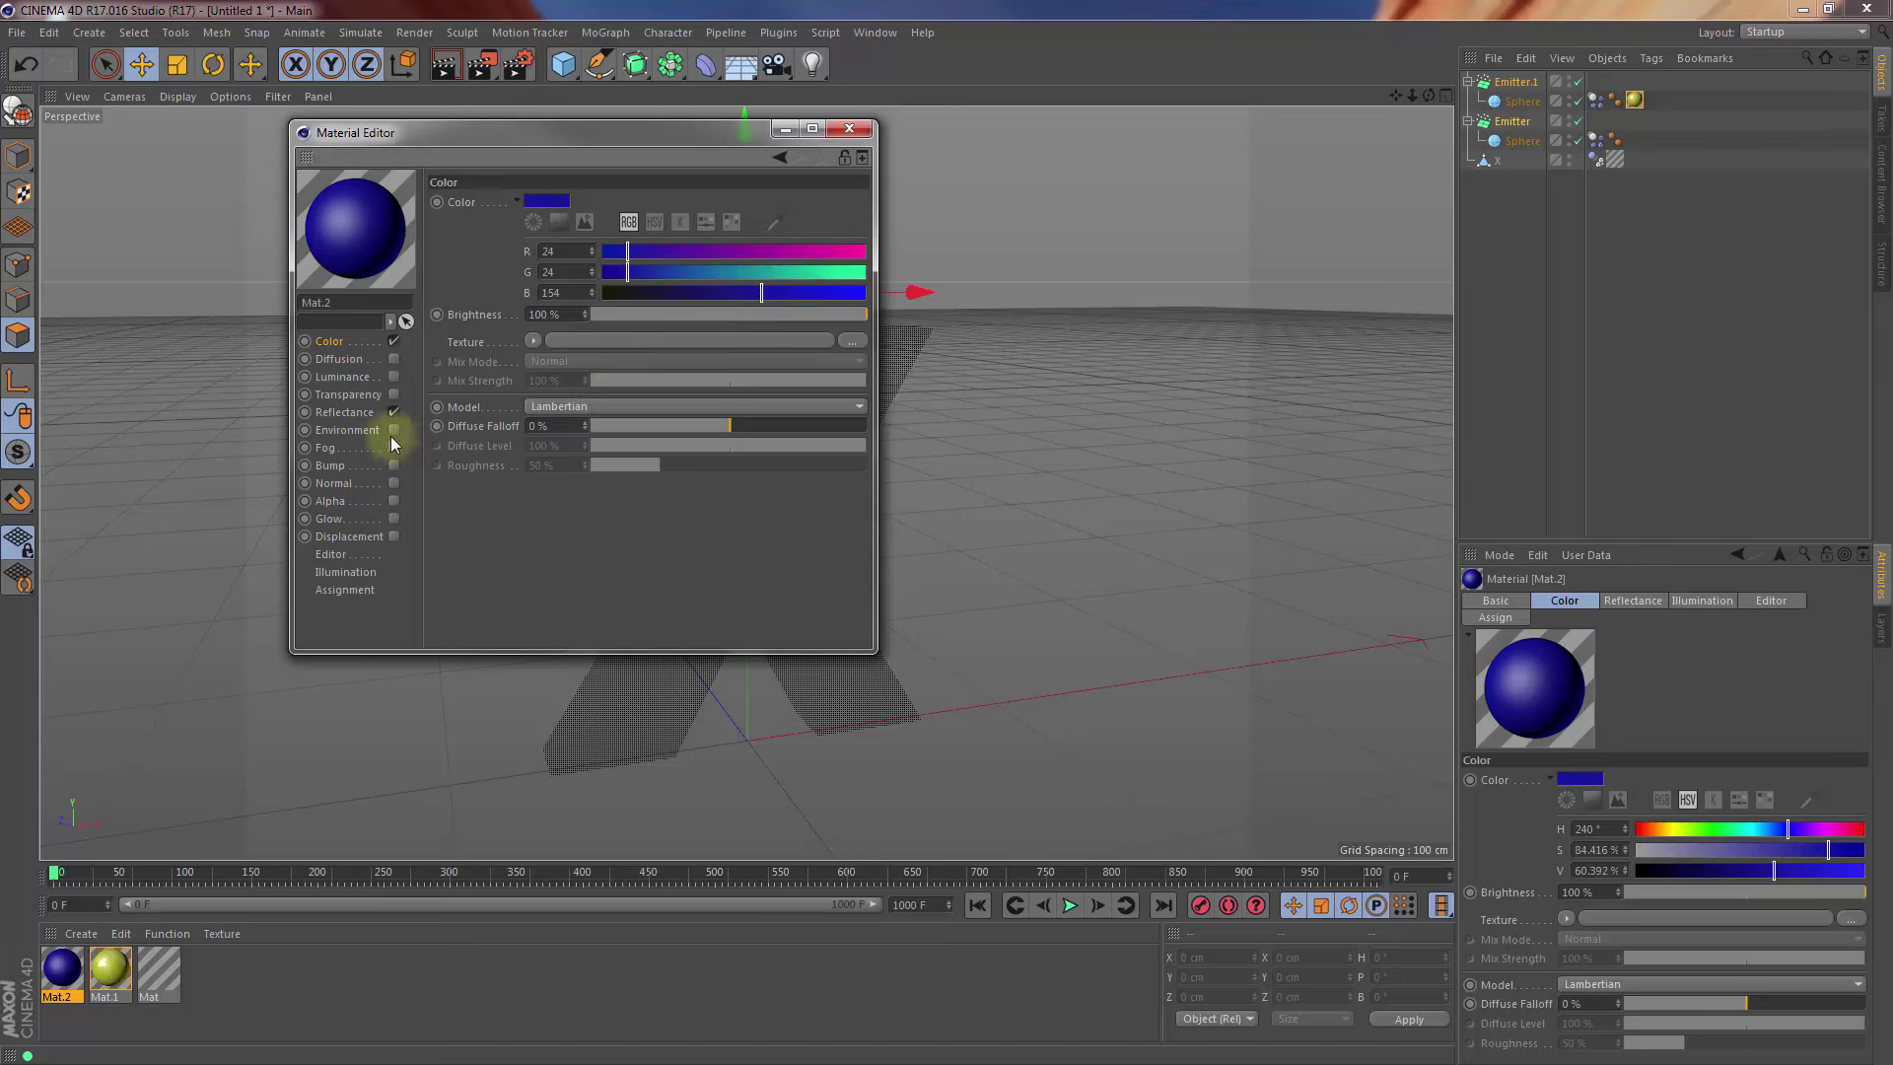
Add a Beckmann reflectance layer to Mat.2 at 25% strength
left_click(345, 412)
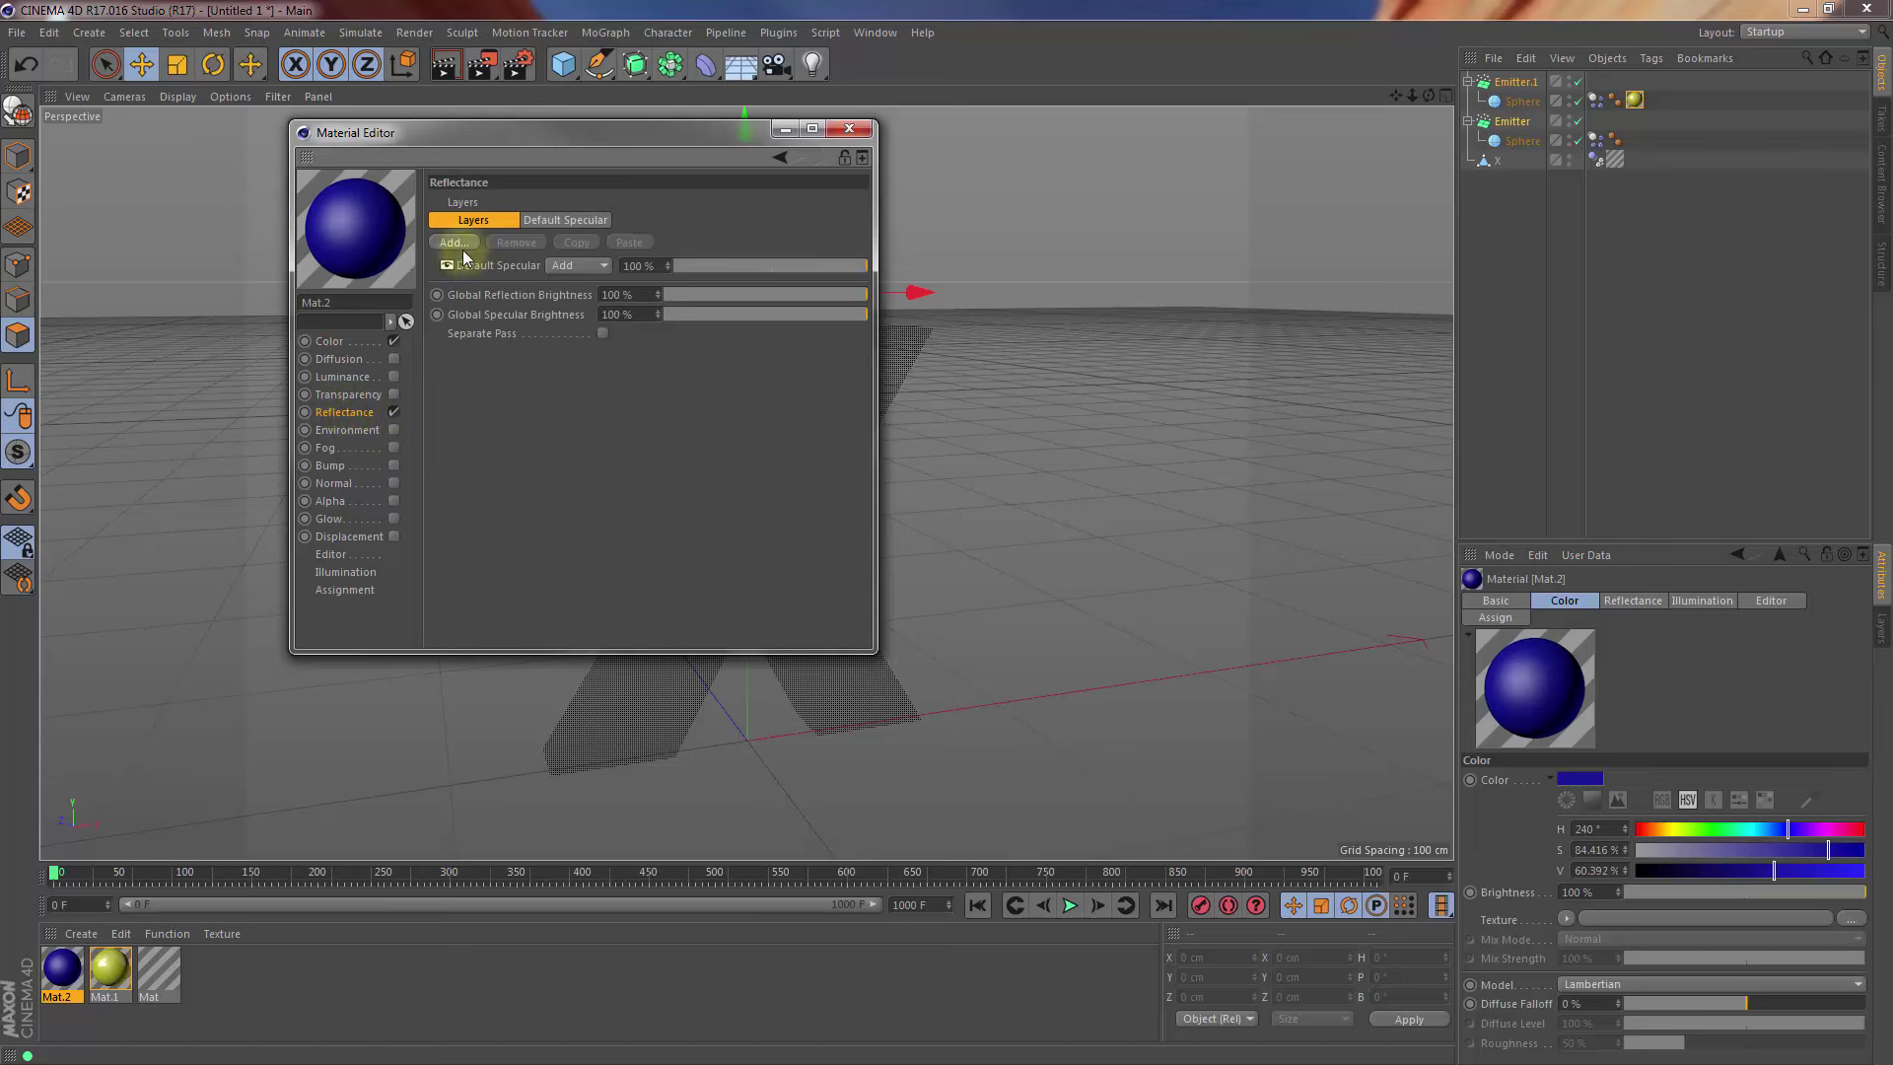
left_click(453, 243)
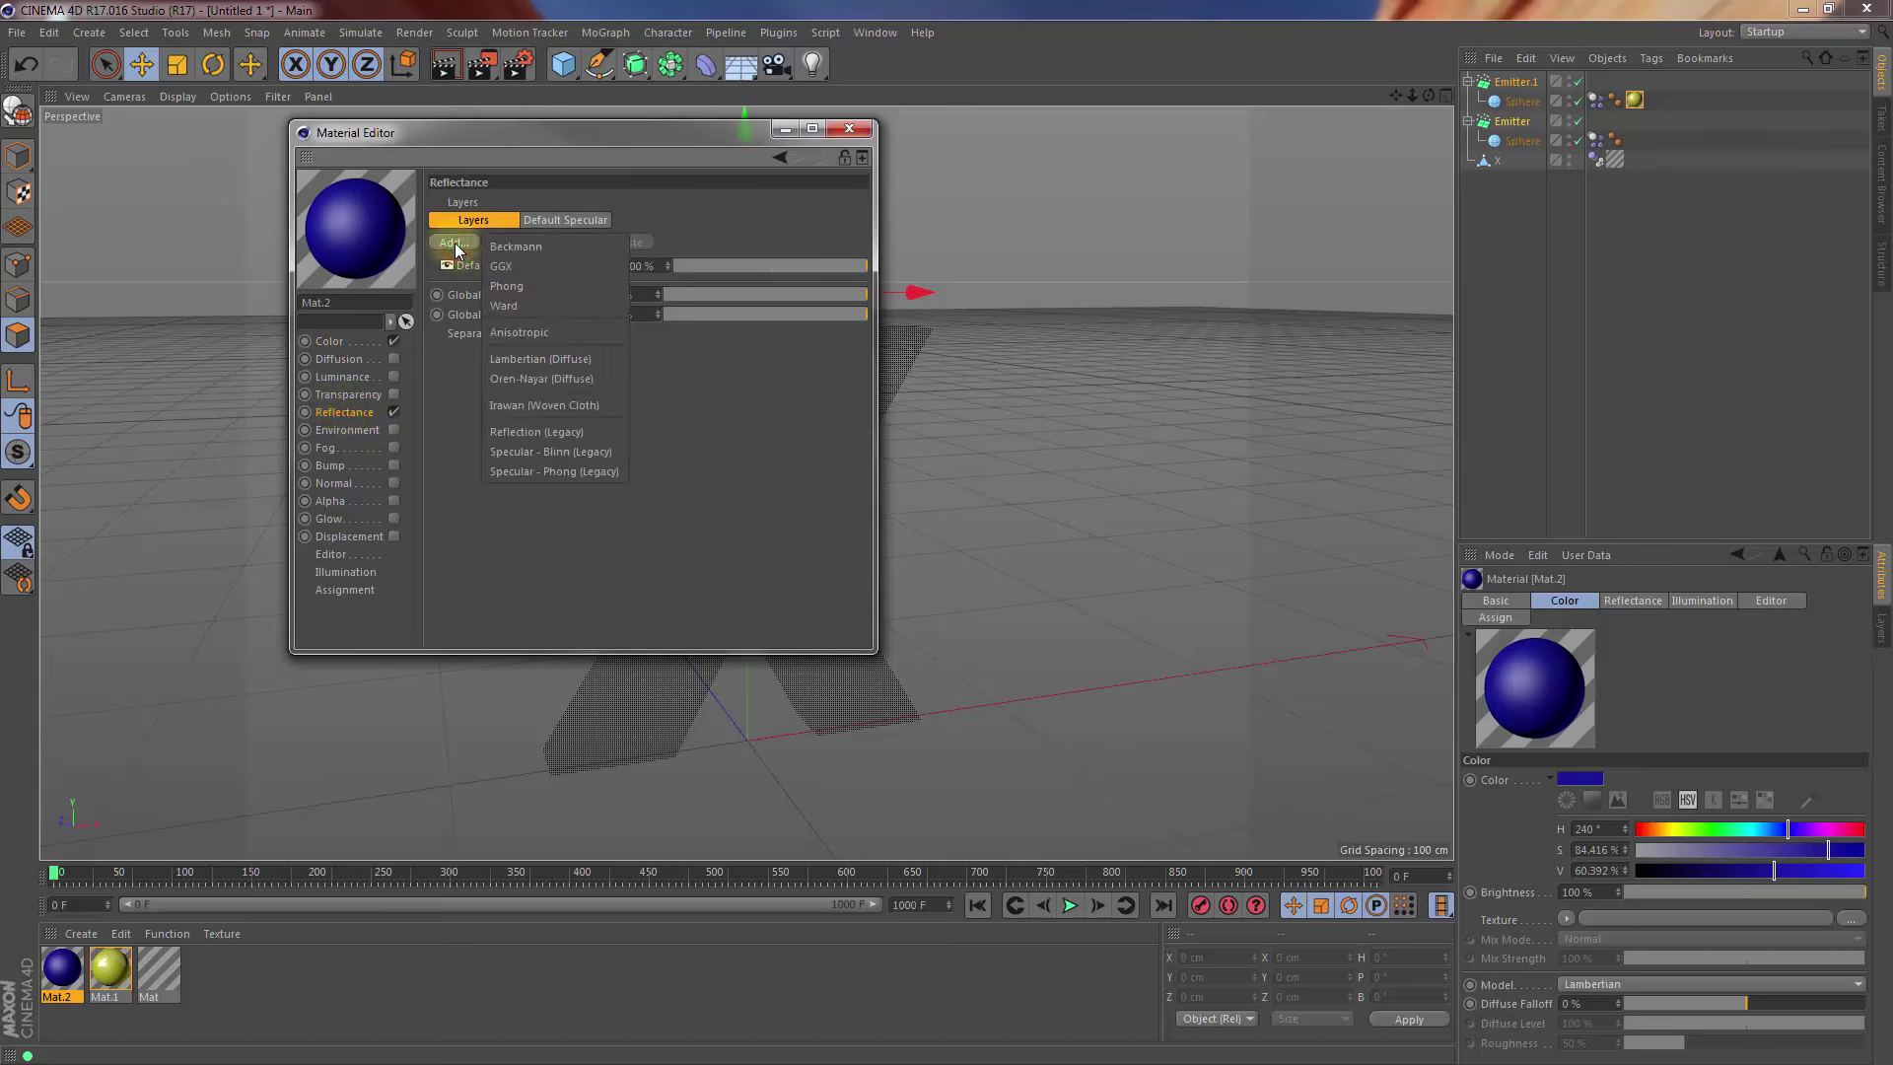
left_click(533, 246)
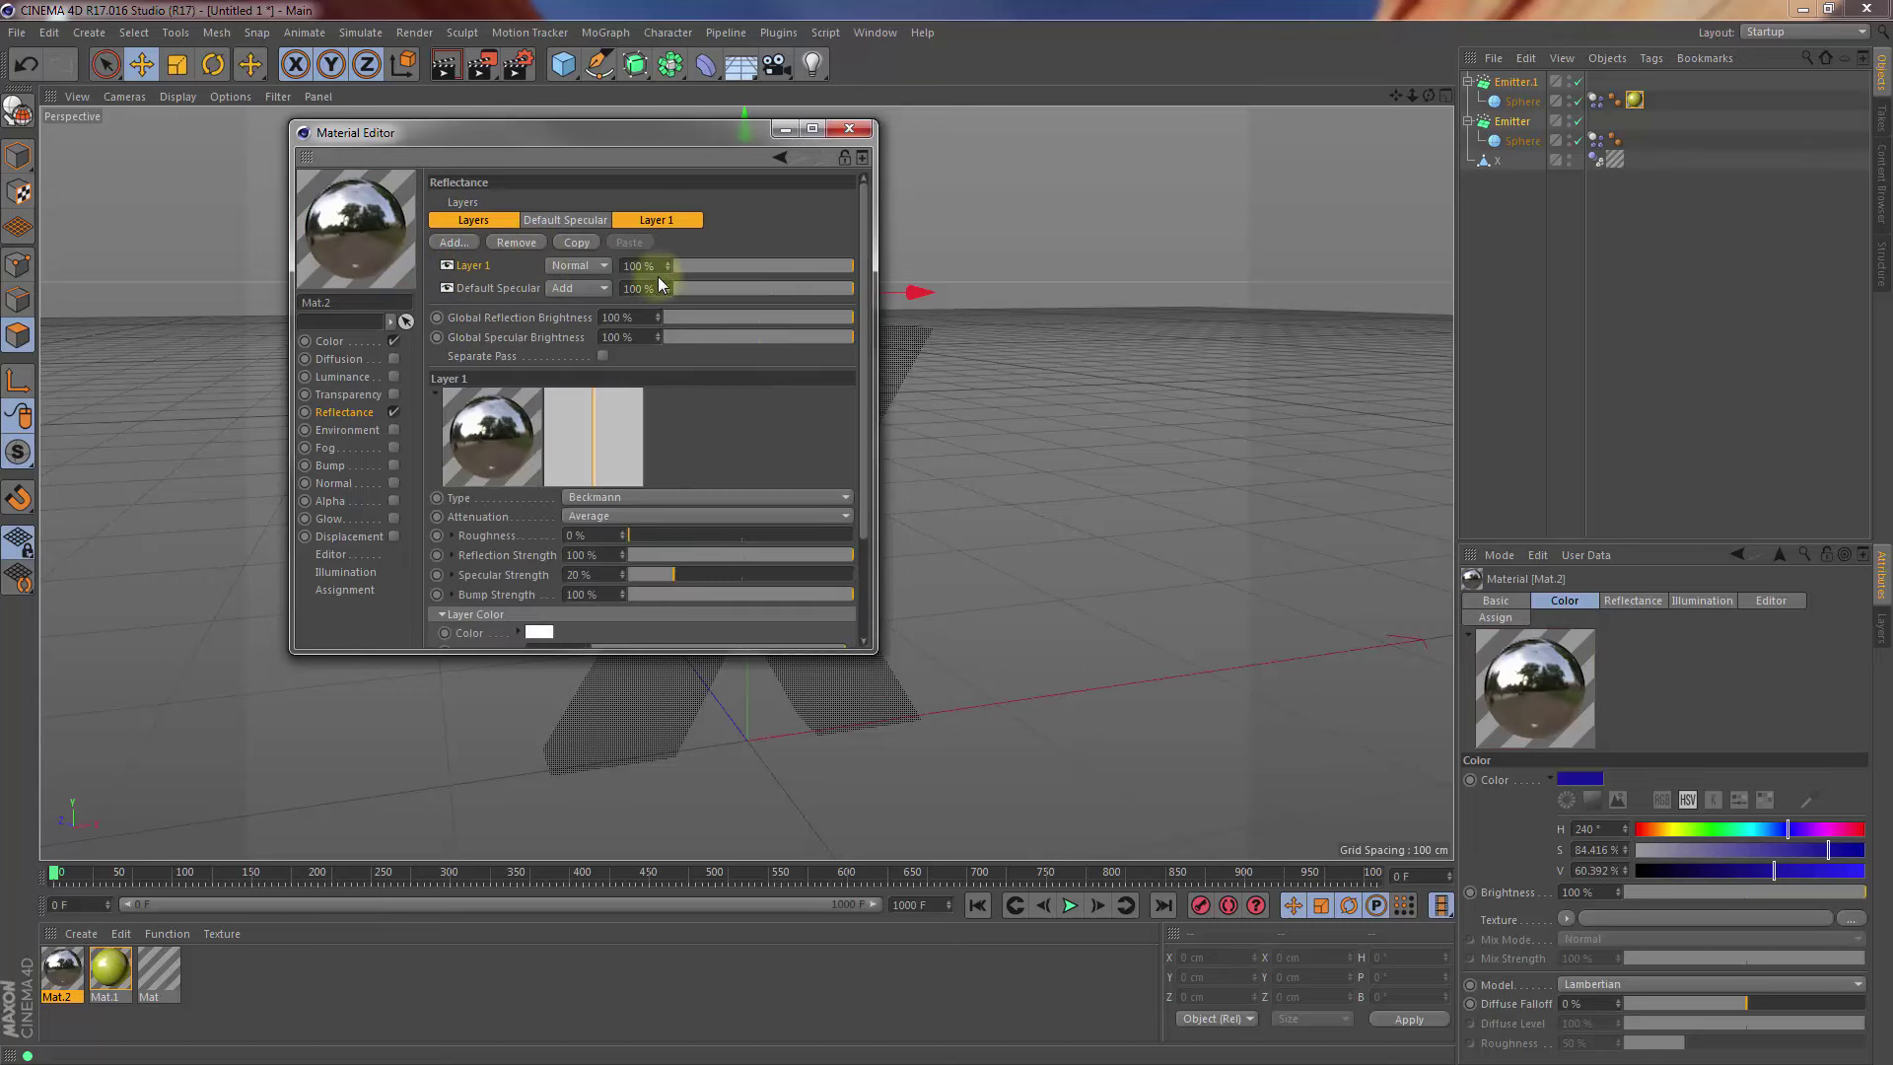
left_click(695, 268)
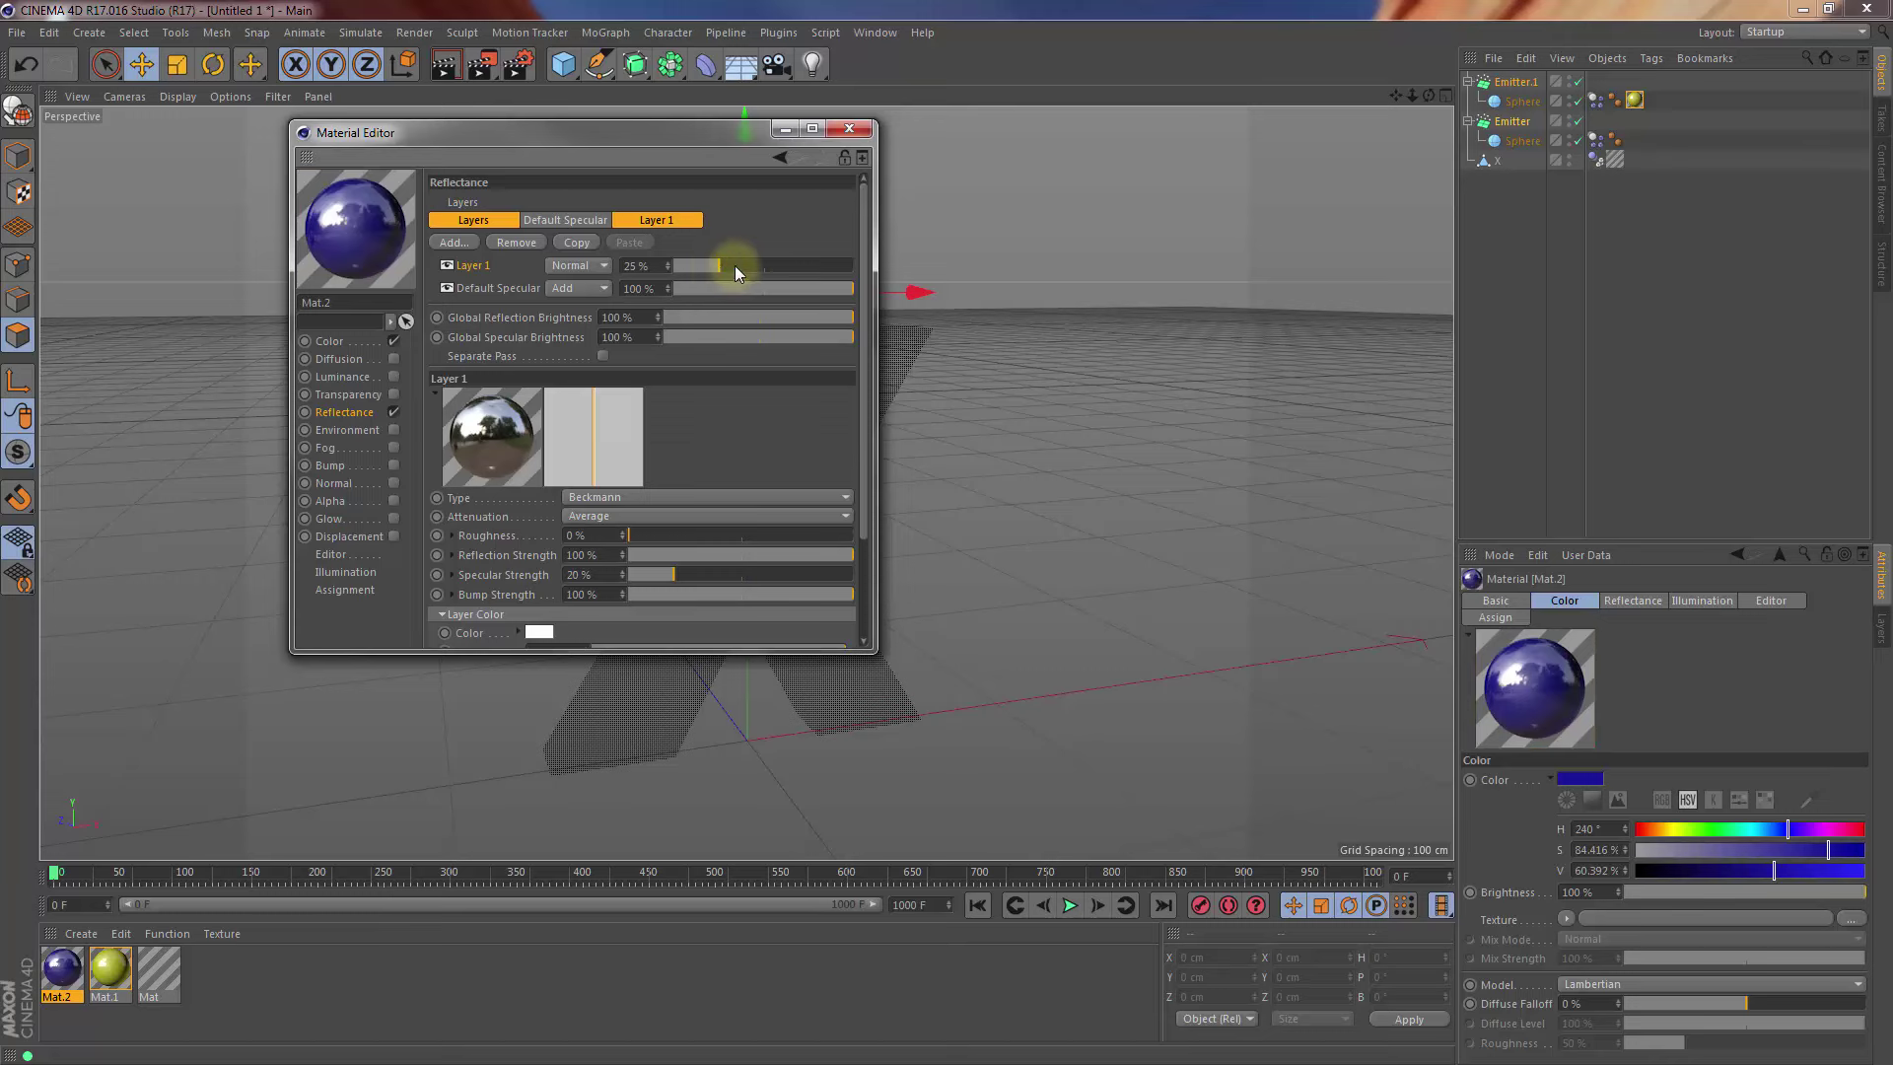
left_click(848, 132)
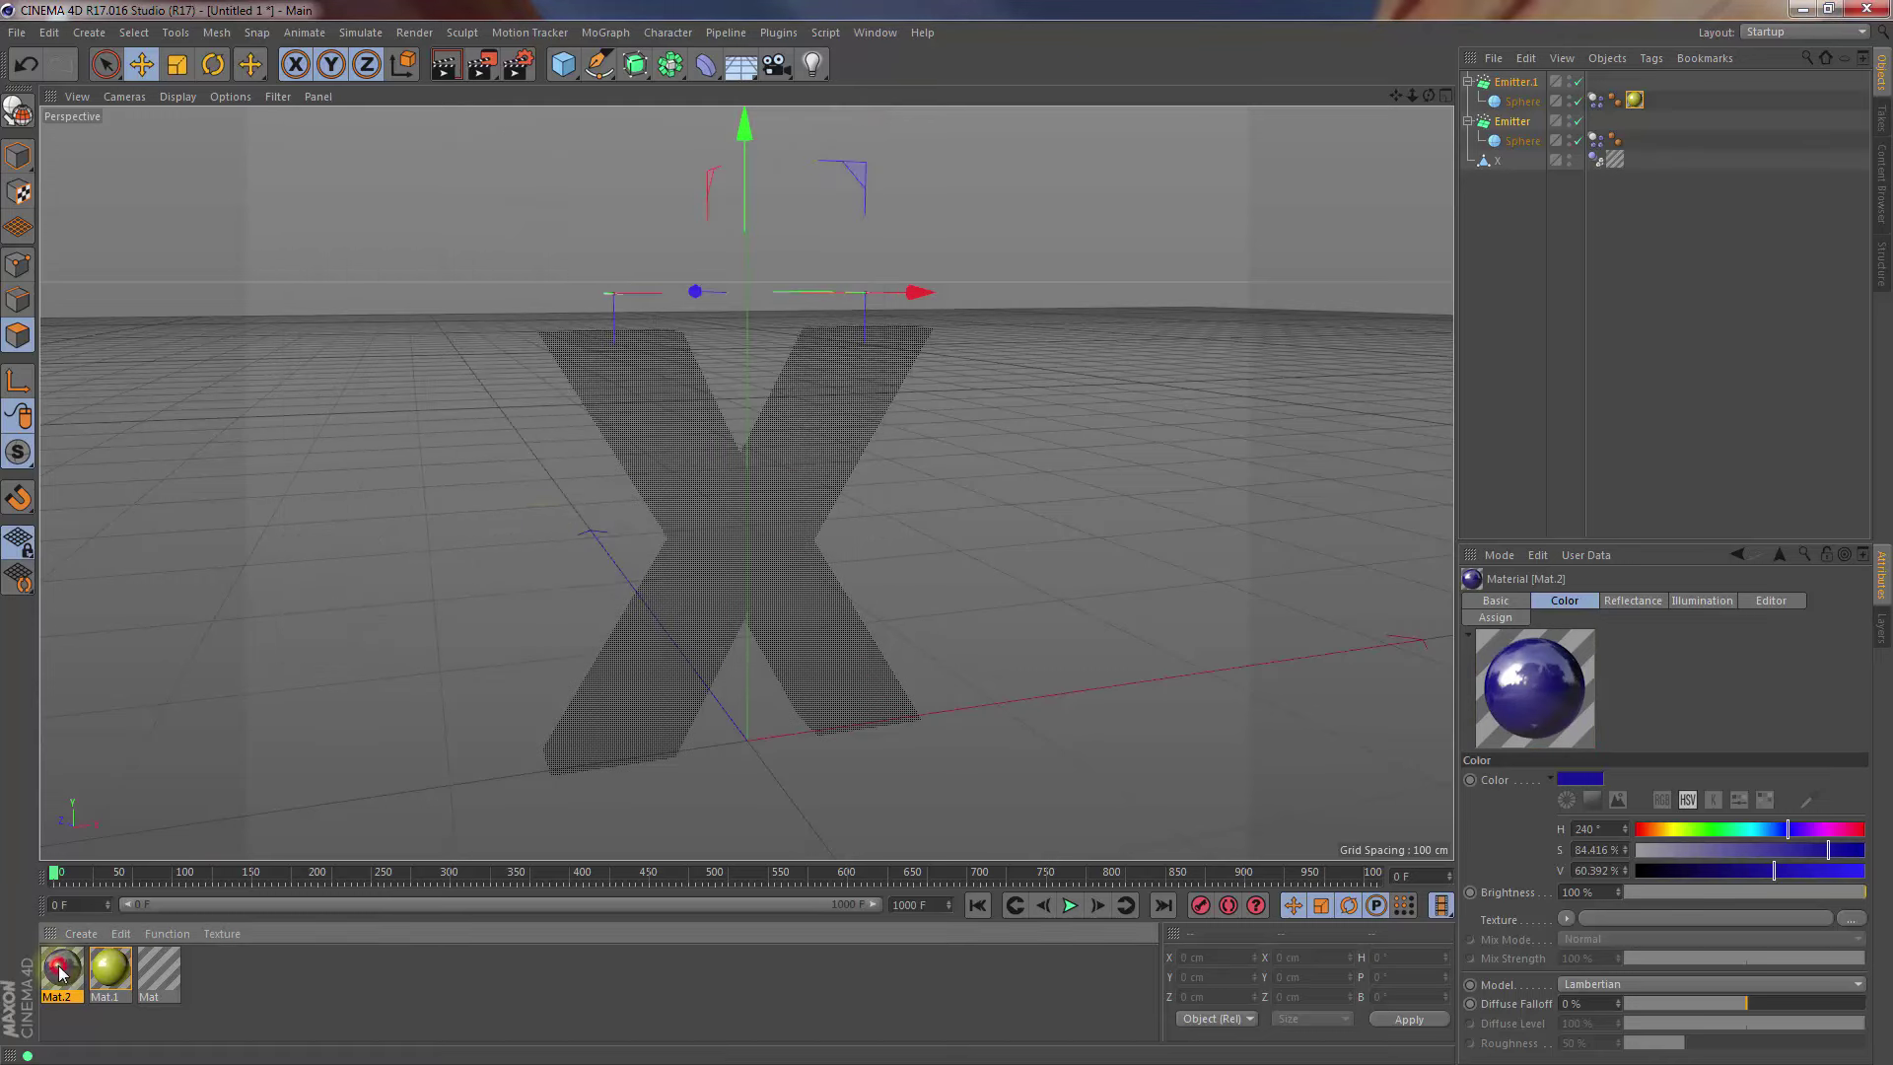
Apply Mat.2 to the Emitter's sphere and preview playback to frame 144
left_click_drag(60, 971, 1519, 140)
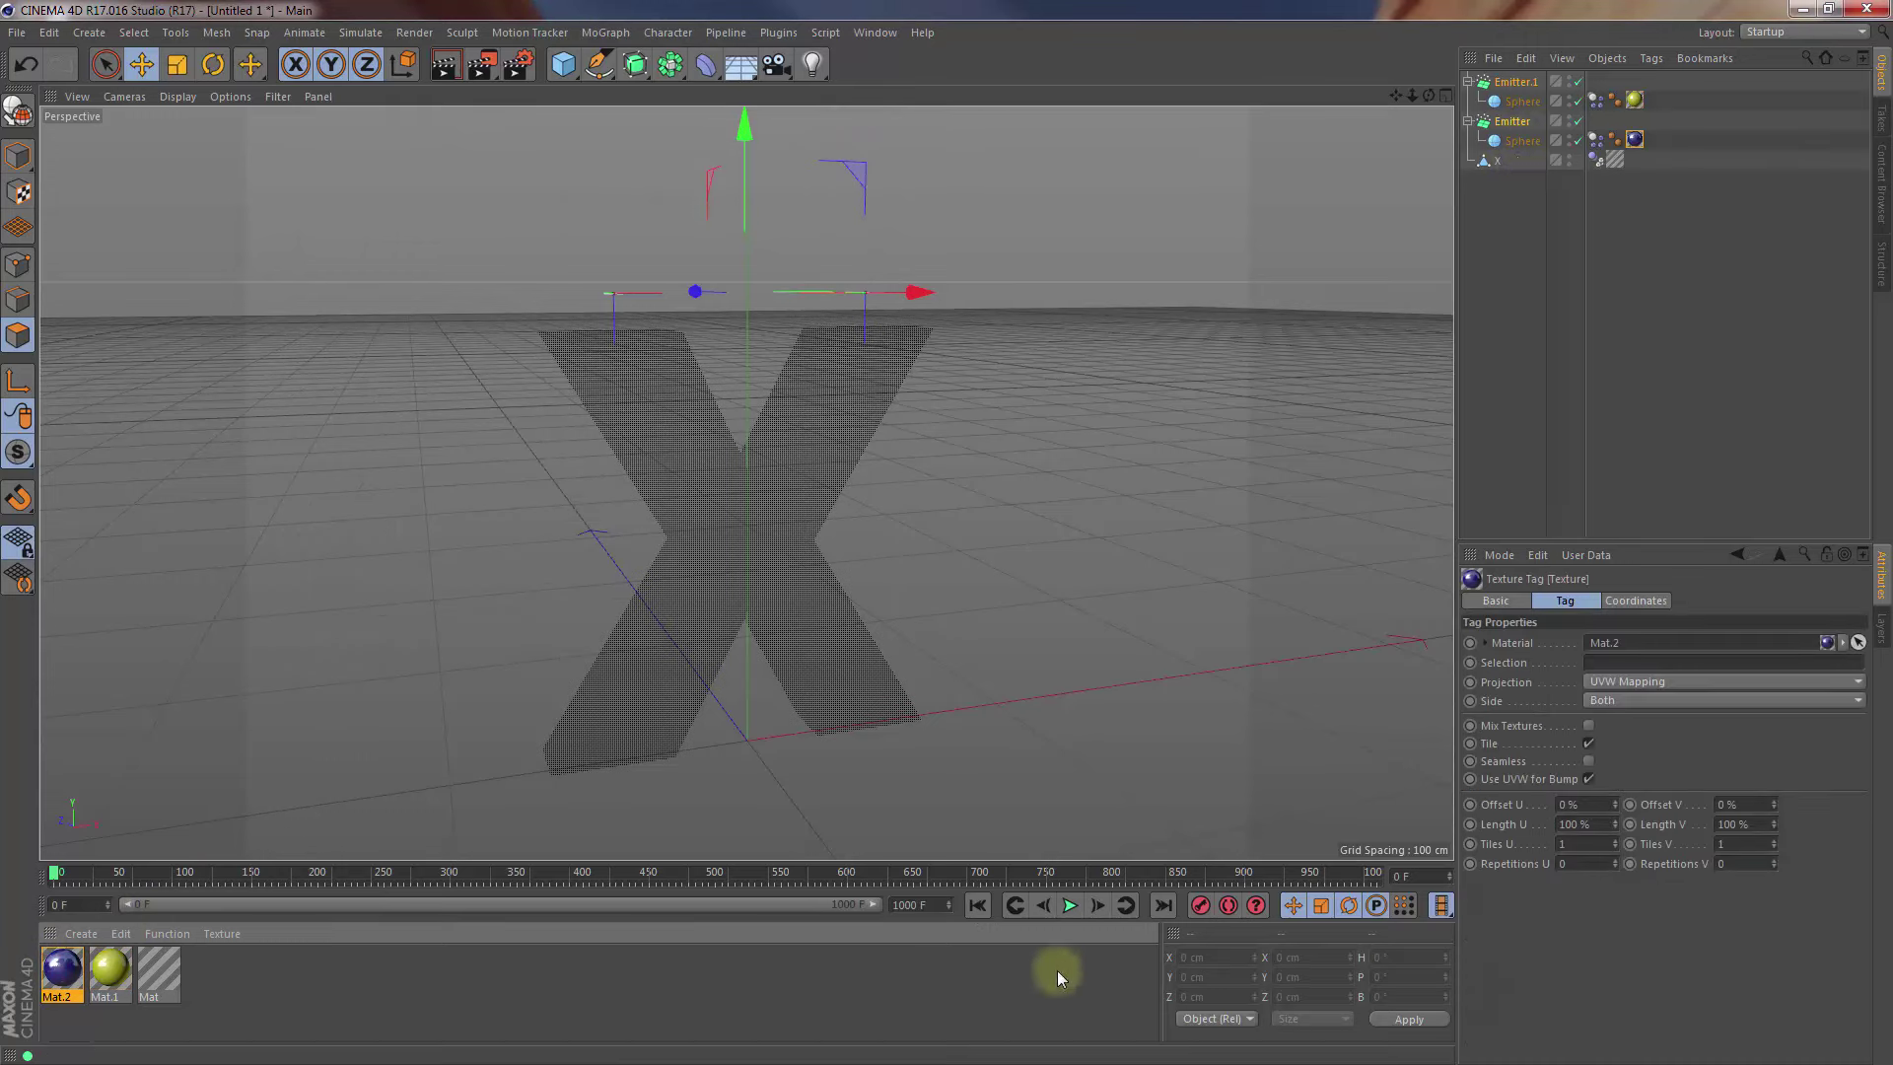
left_click(1072, 905)
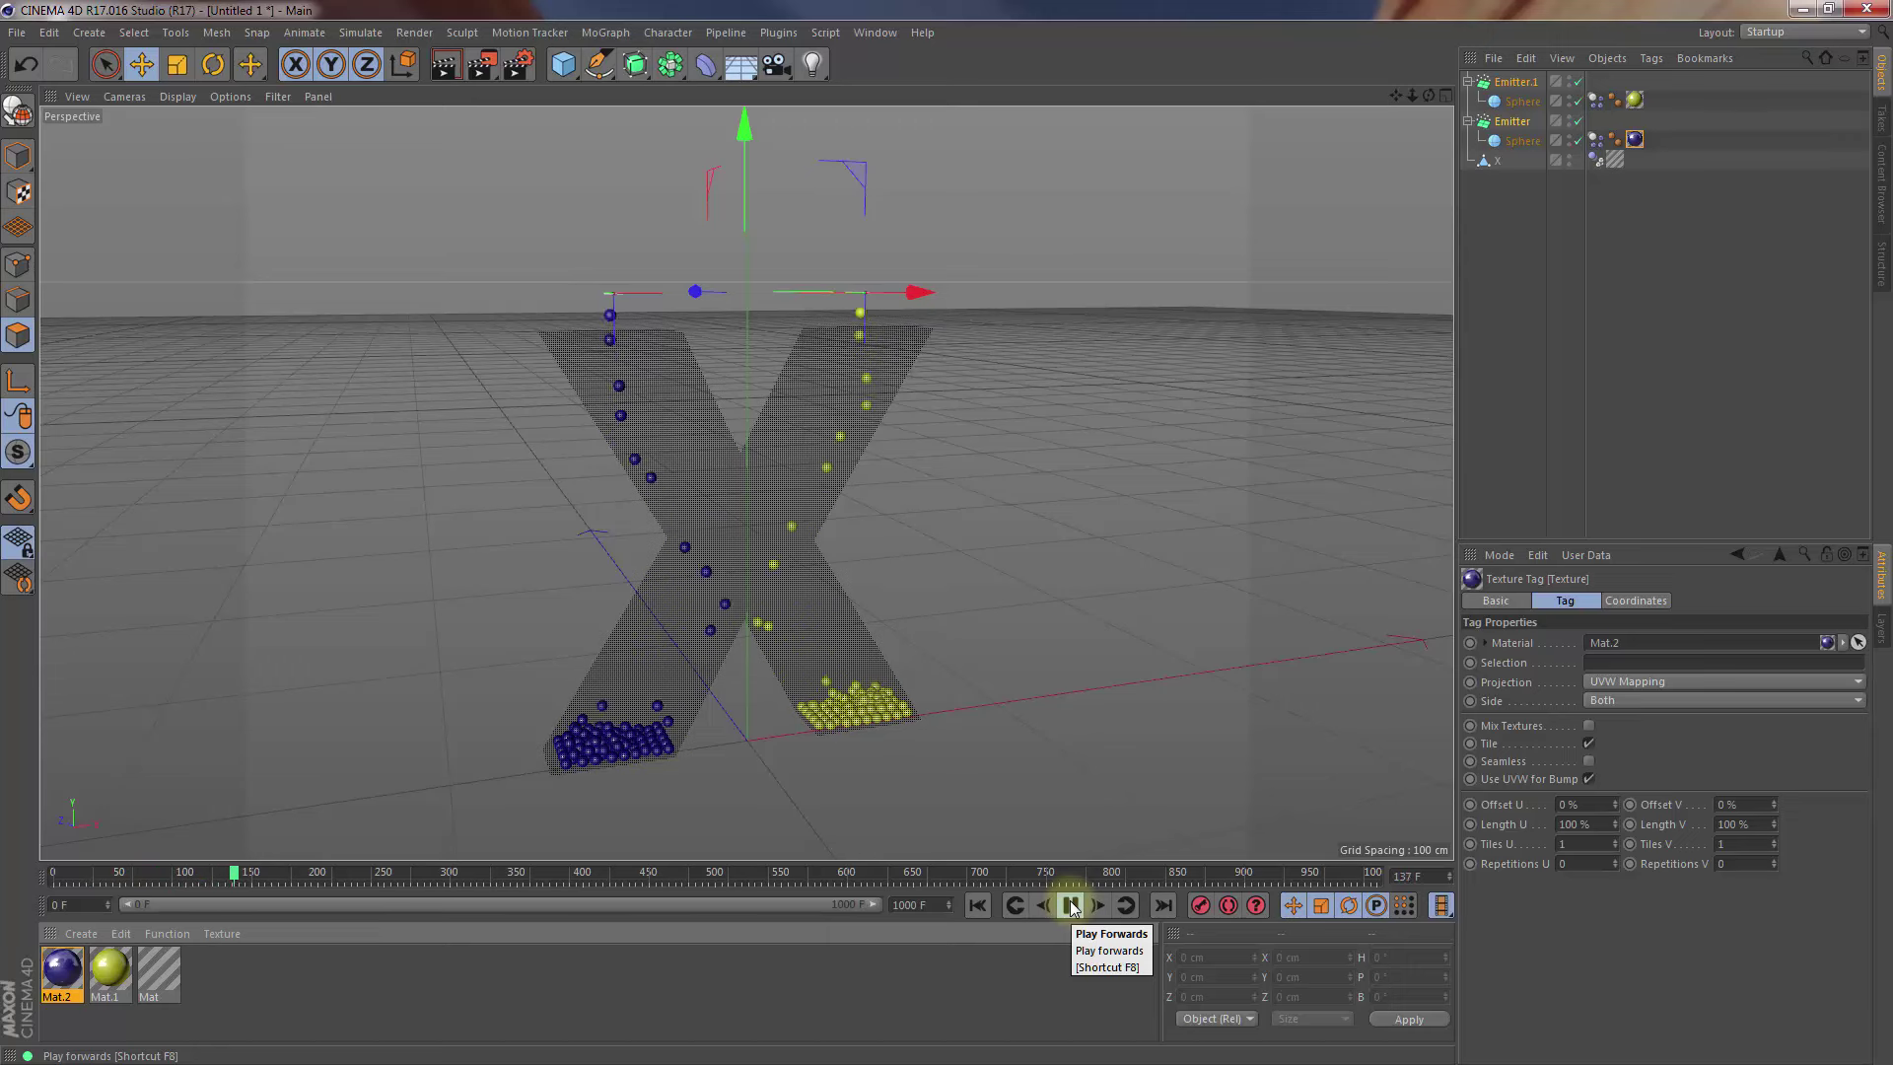
left_click(1071, 907)
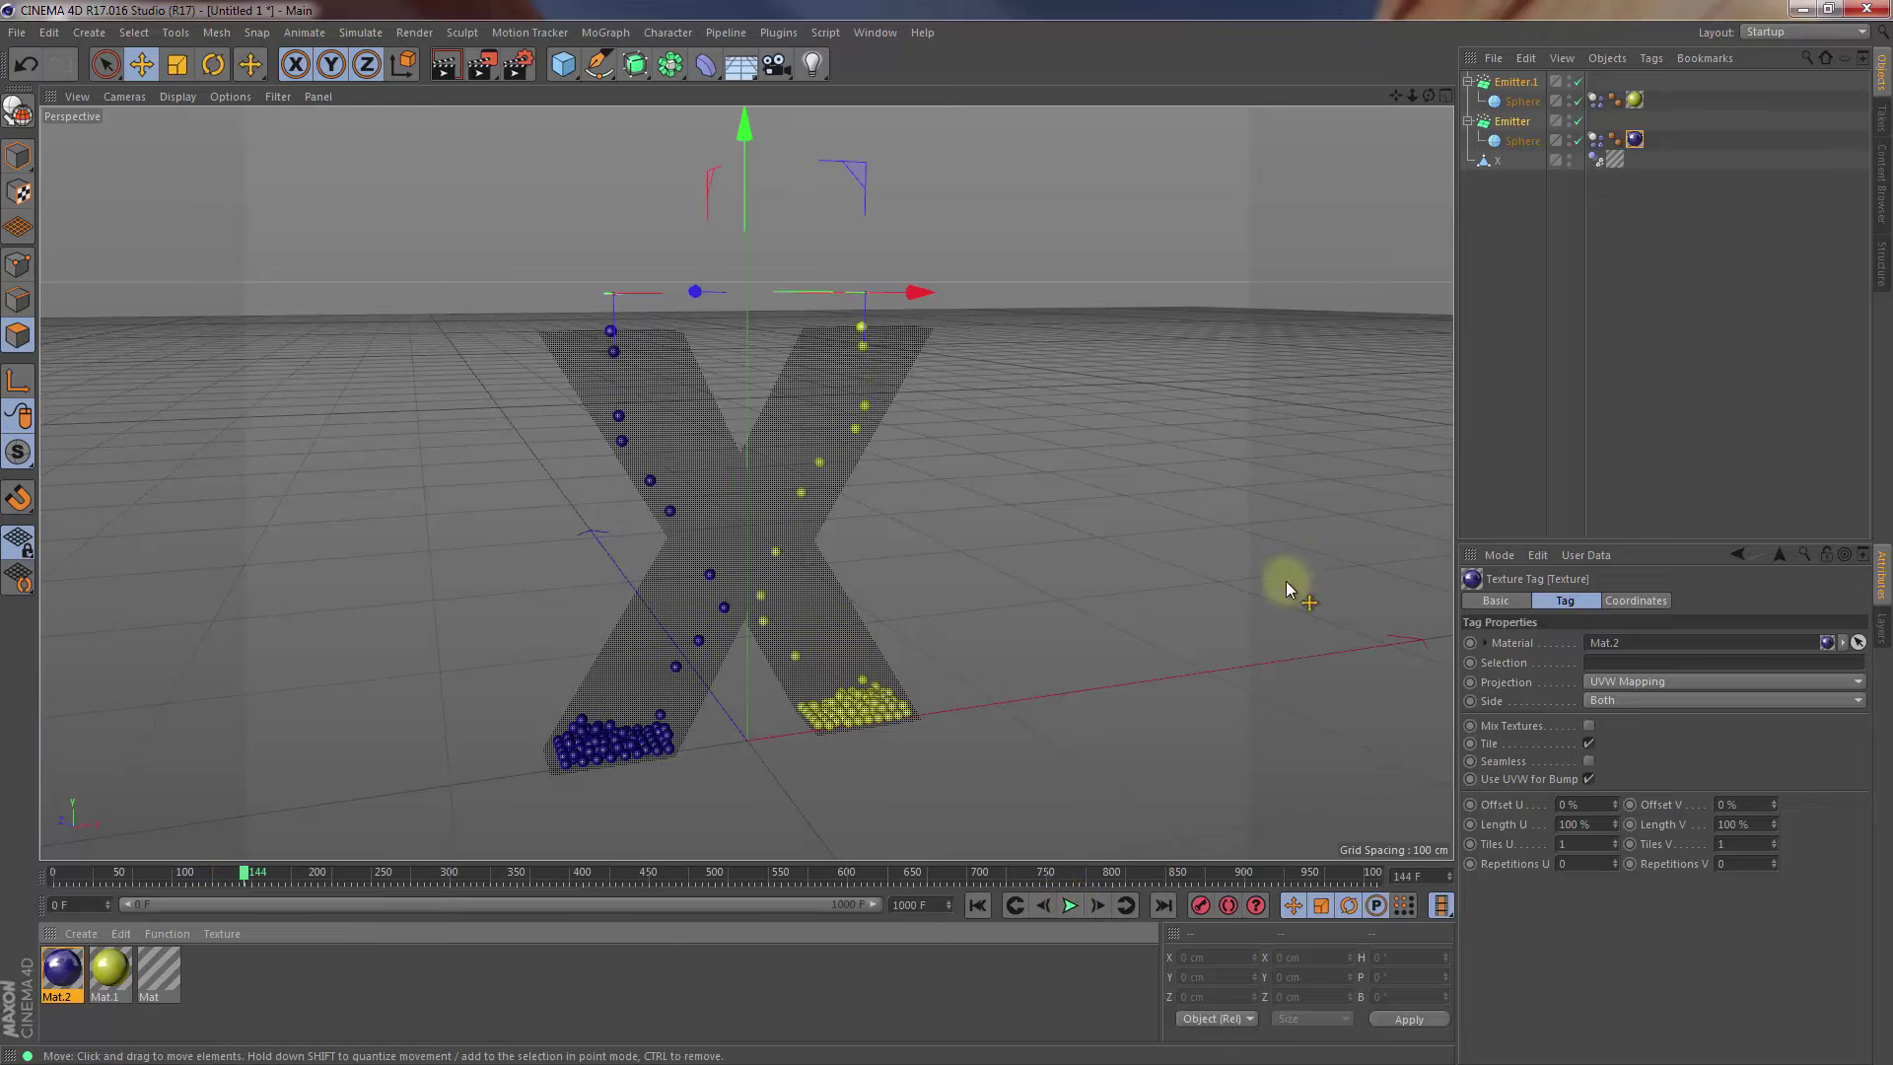
left_click_drag(1429, 96, 944, 537)
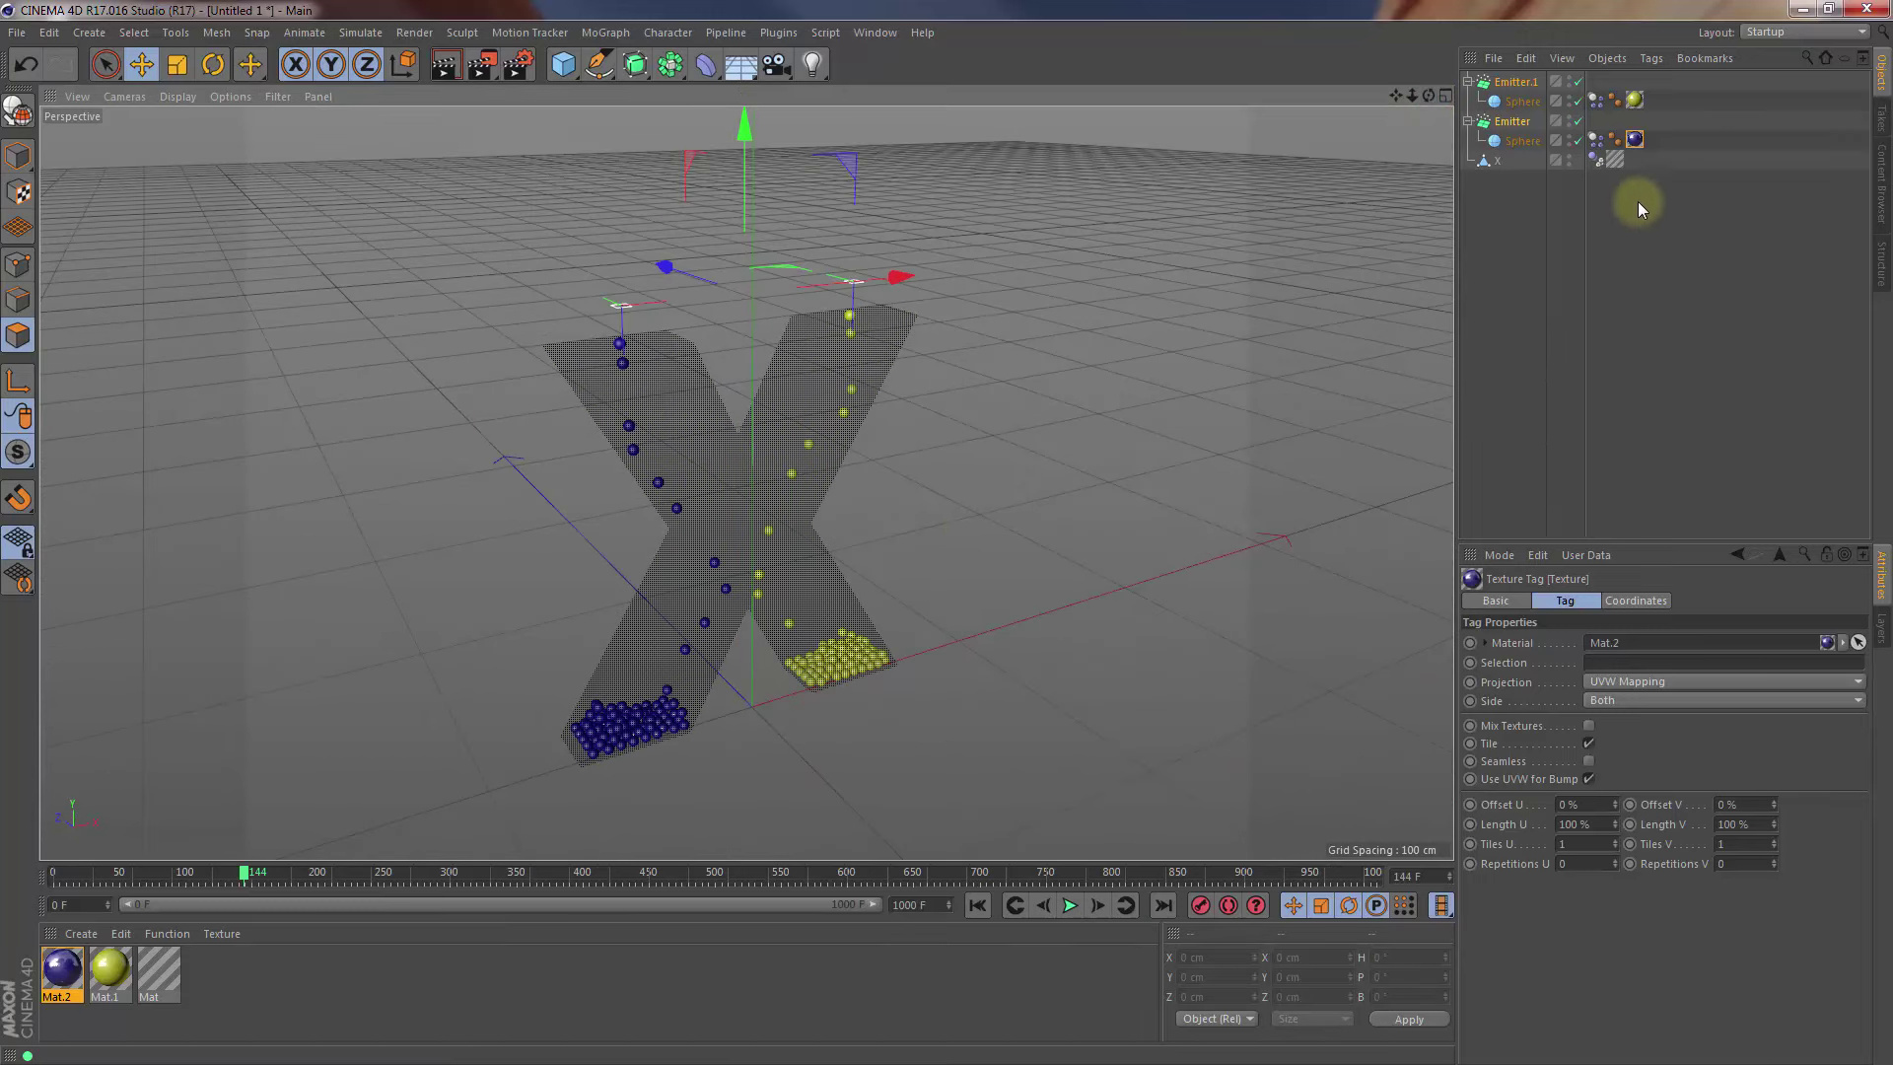
Duplicate the Emitter as Emitter.2 and move it along X over the other arm
left_click(1511, 123)
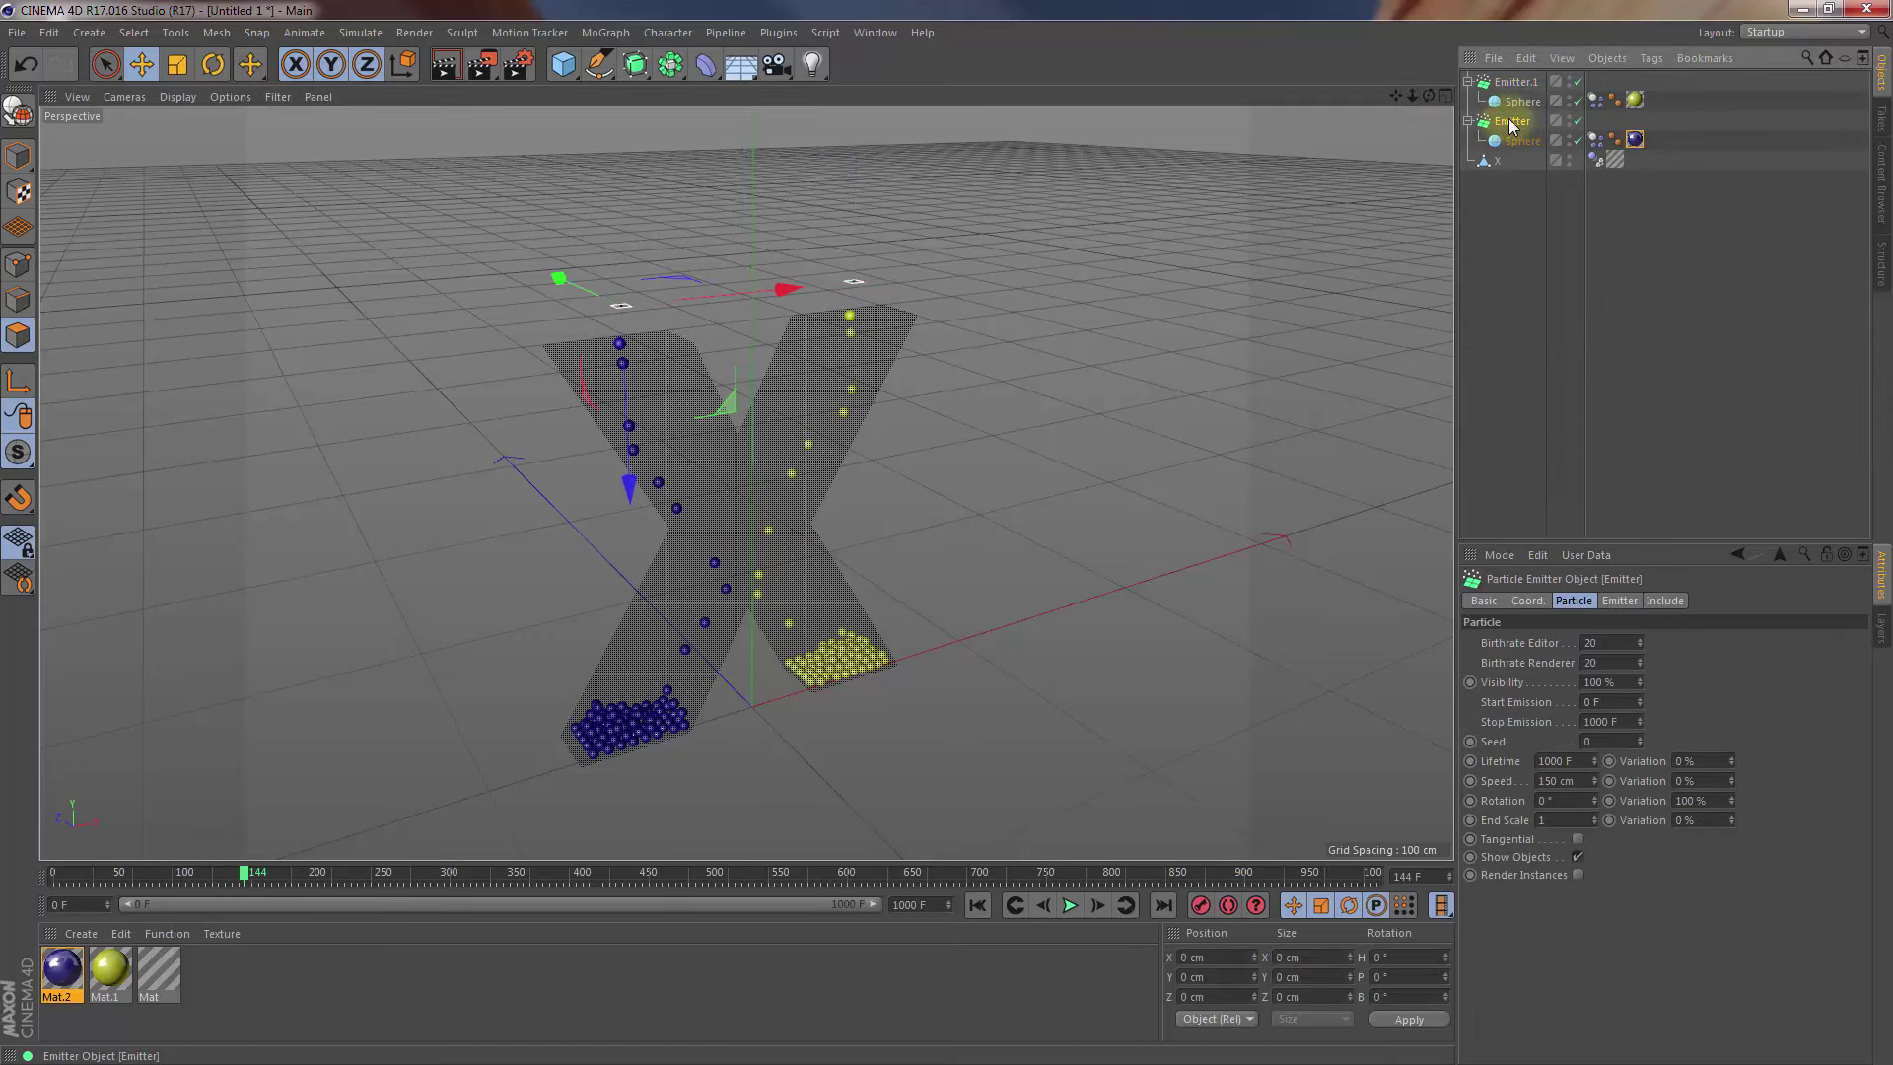
left_click(1535, 57)
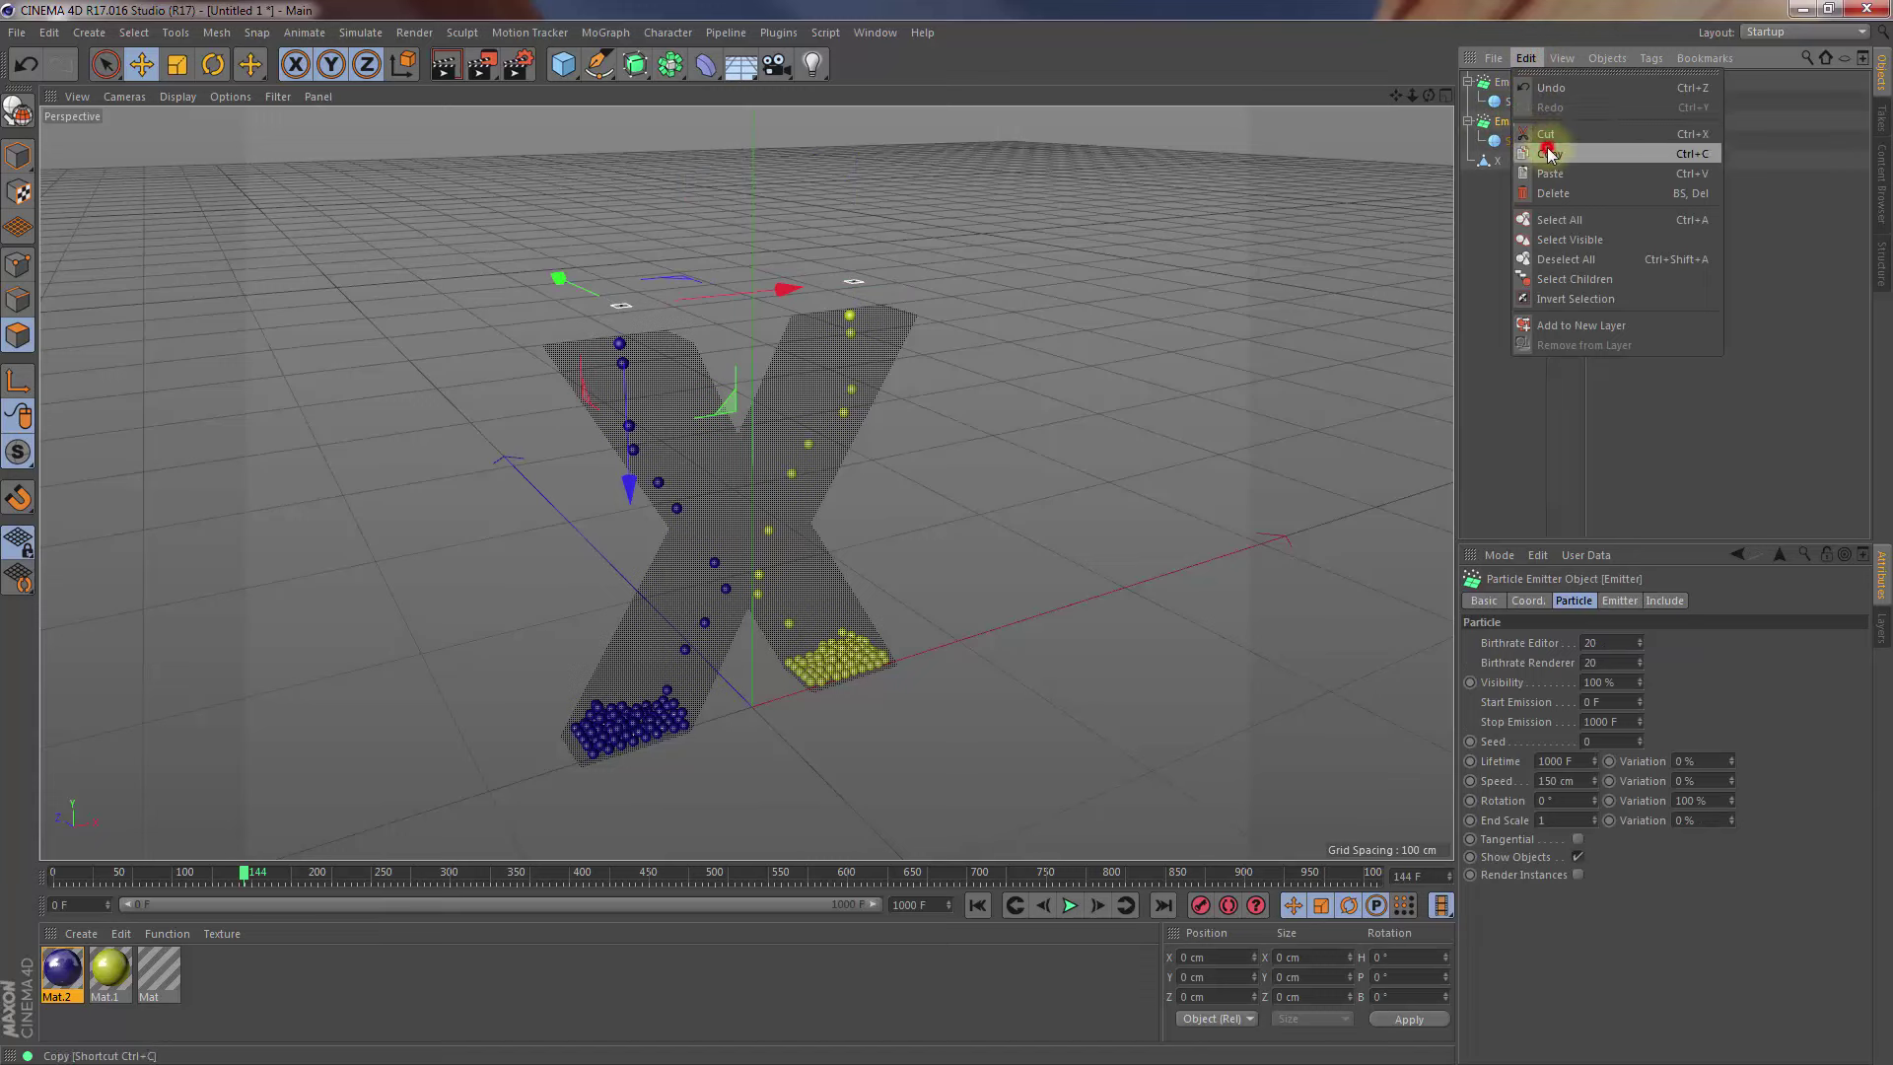
left_click(1549, 154)
left_click(1527, 57)
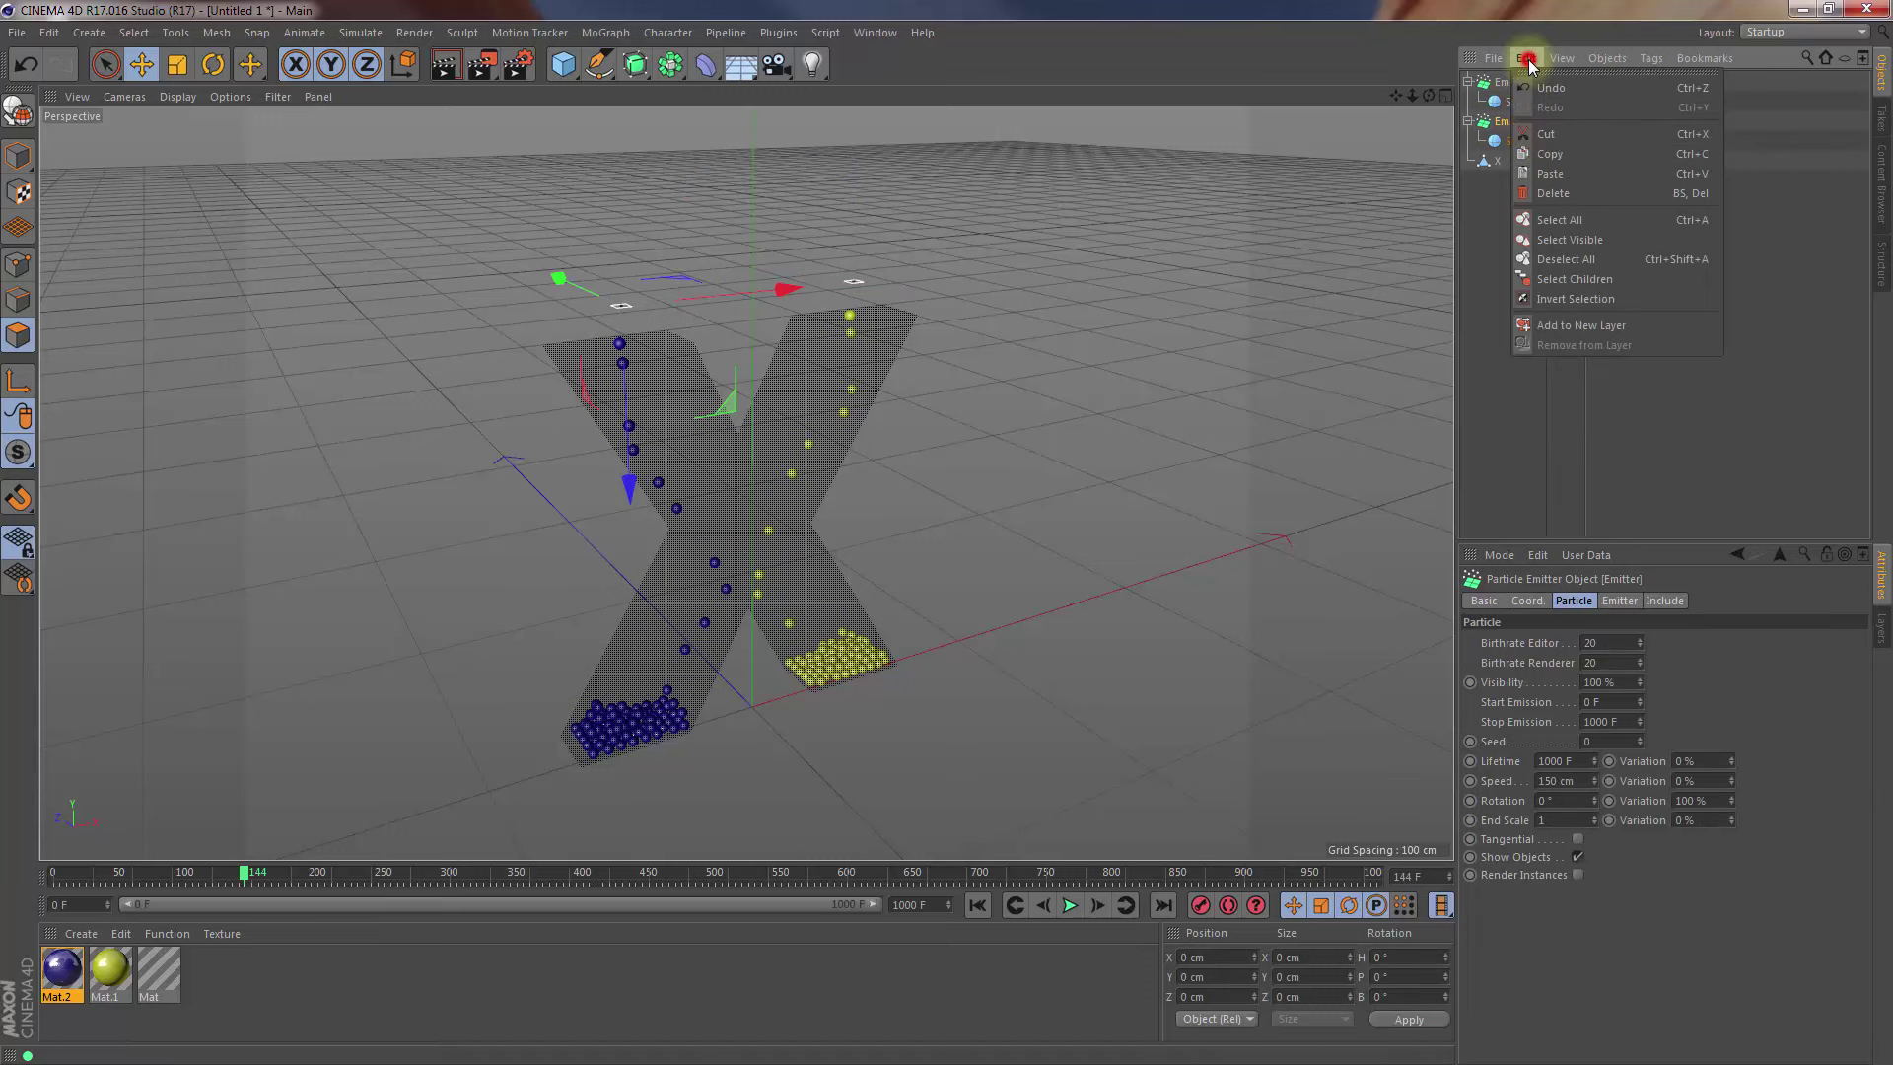
left_click(1550, 174)
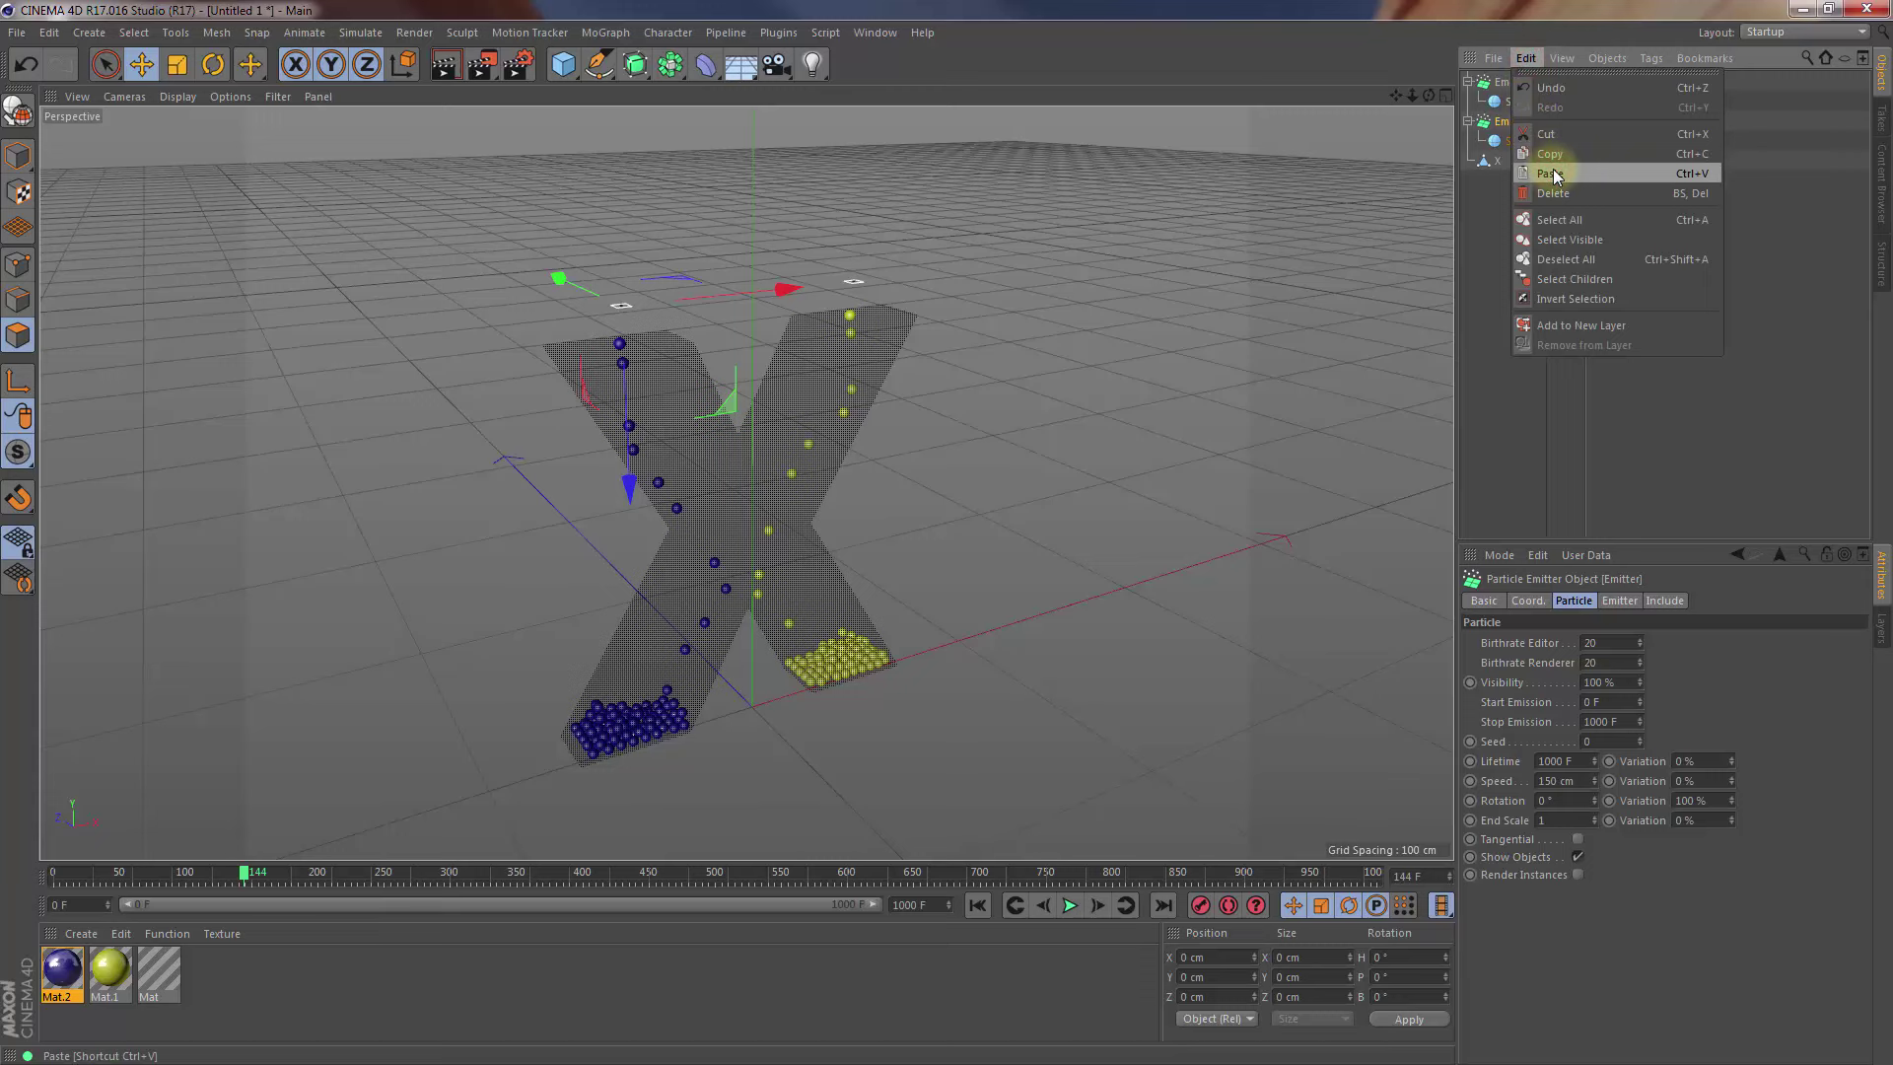
left_click(1550, 173)
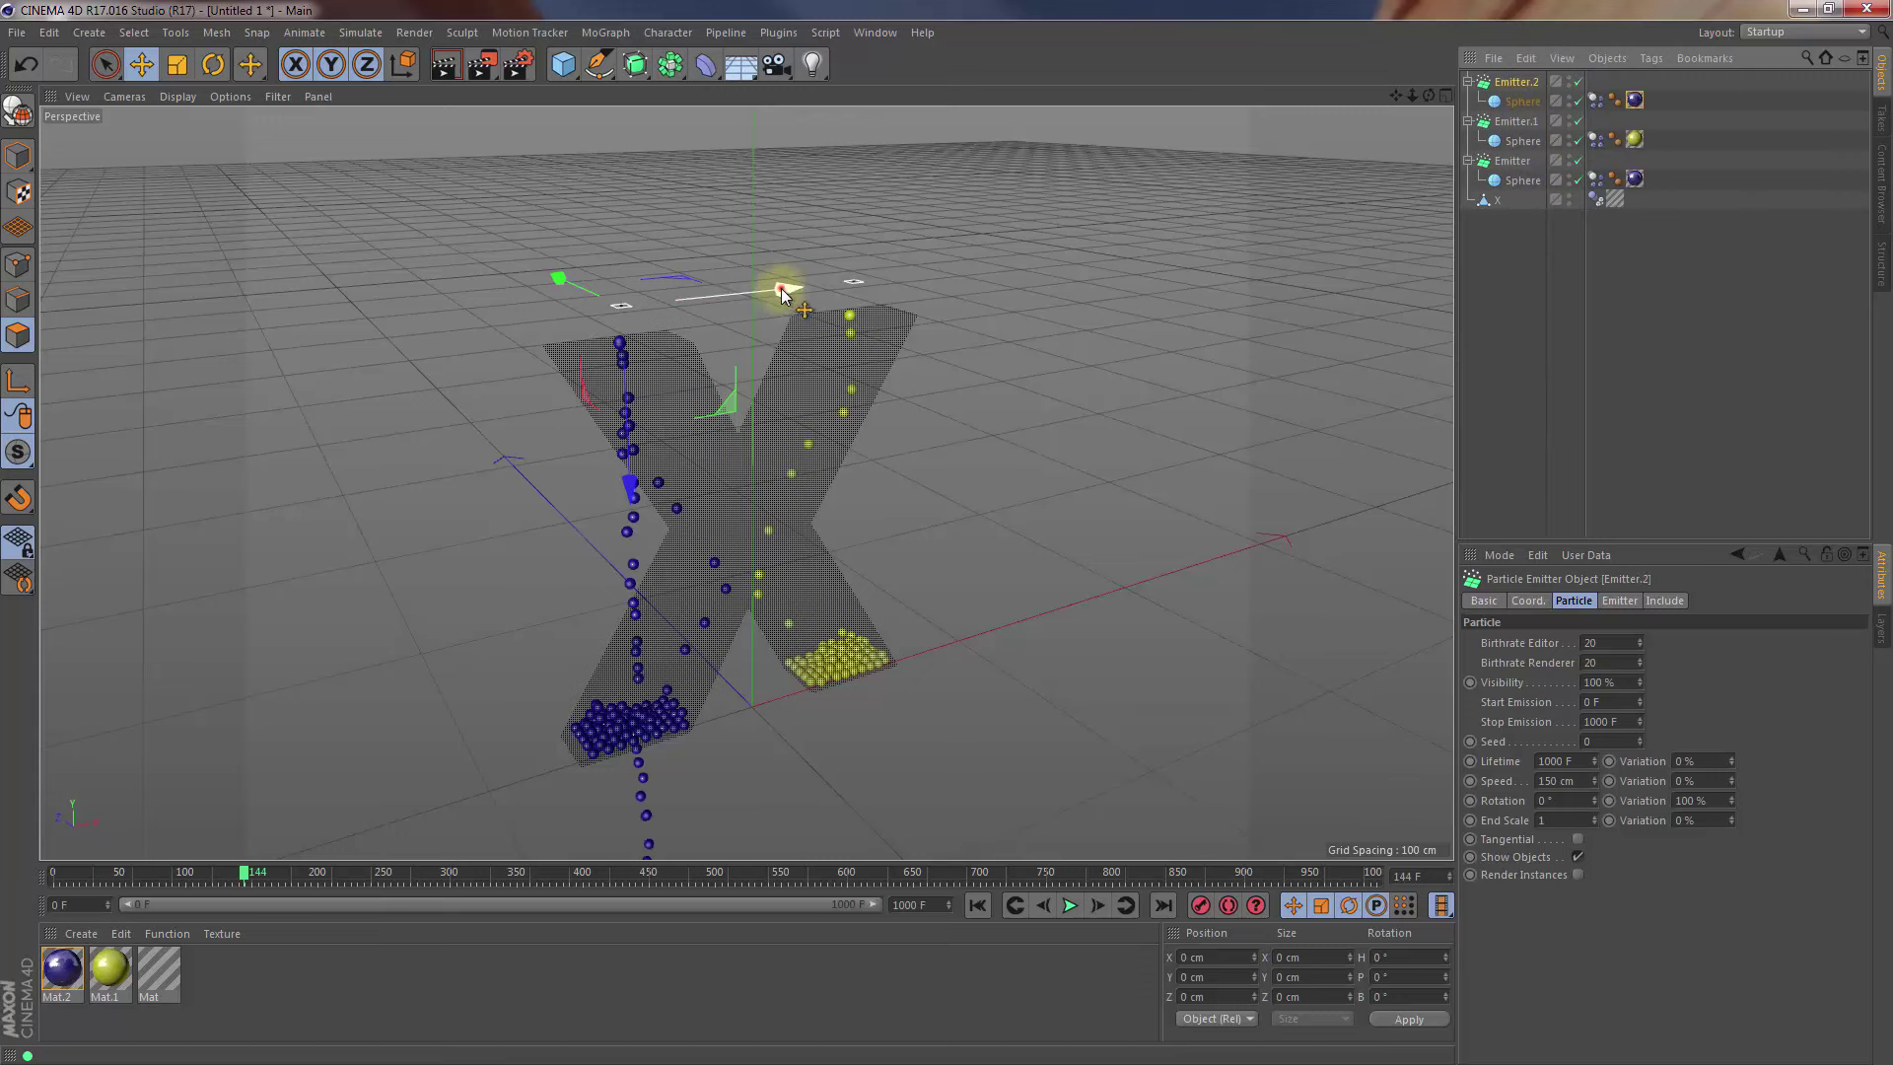
left_click_drag(778, 292, 1008, 241)
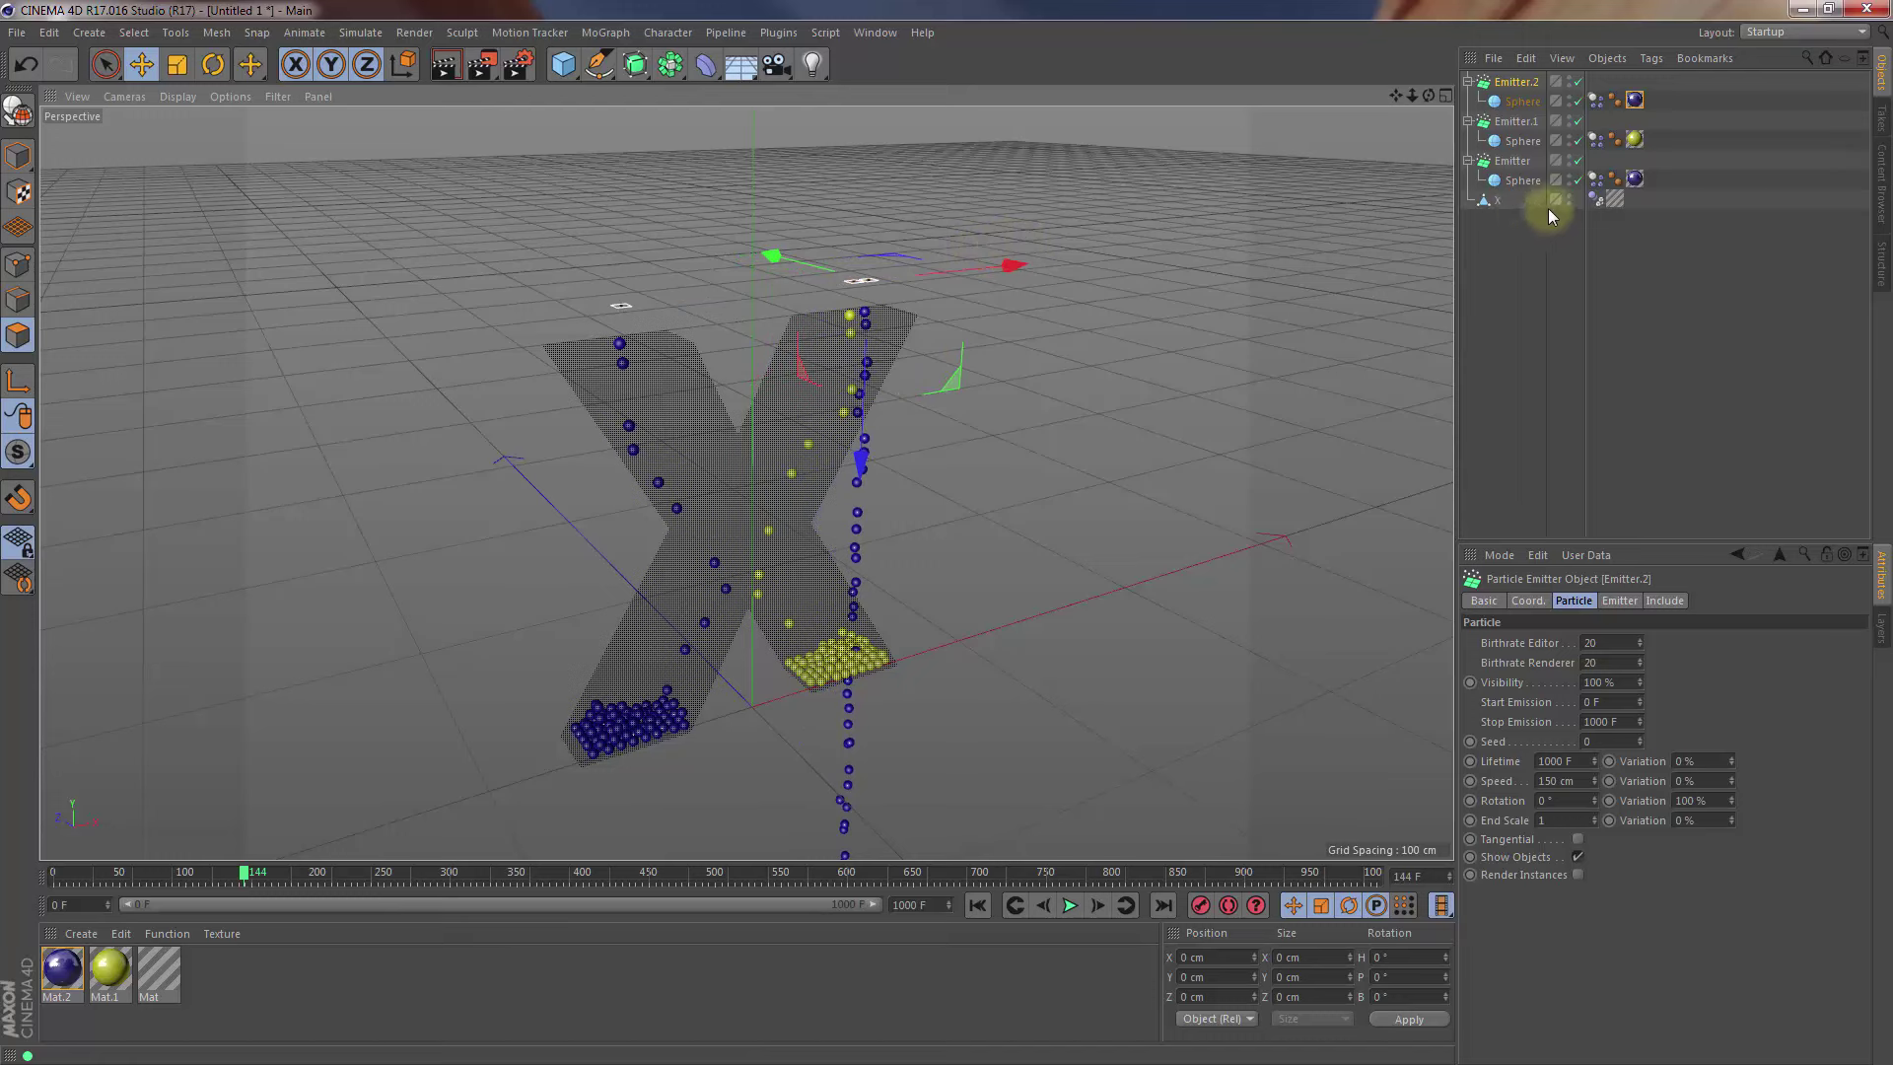
Duplicate Emitter.1 as Emitter.3 and move it along X over the left arm
left_click(1516, 121)
left_click(1525, 59)
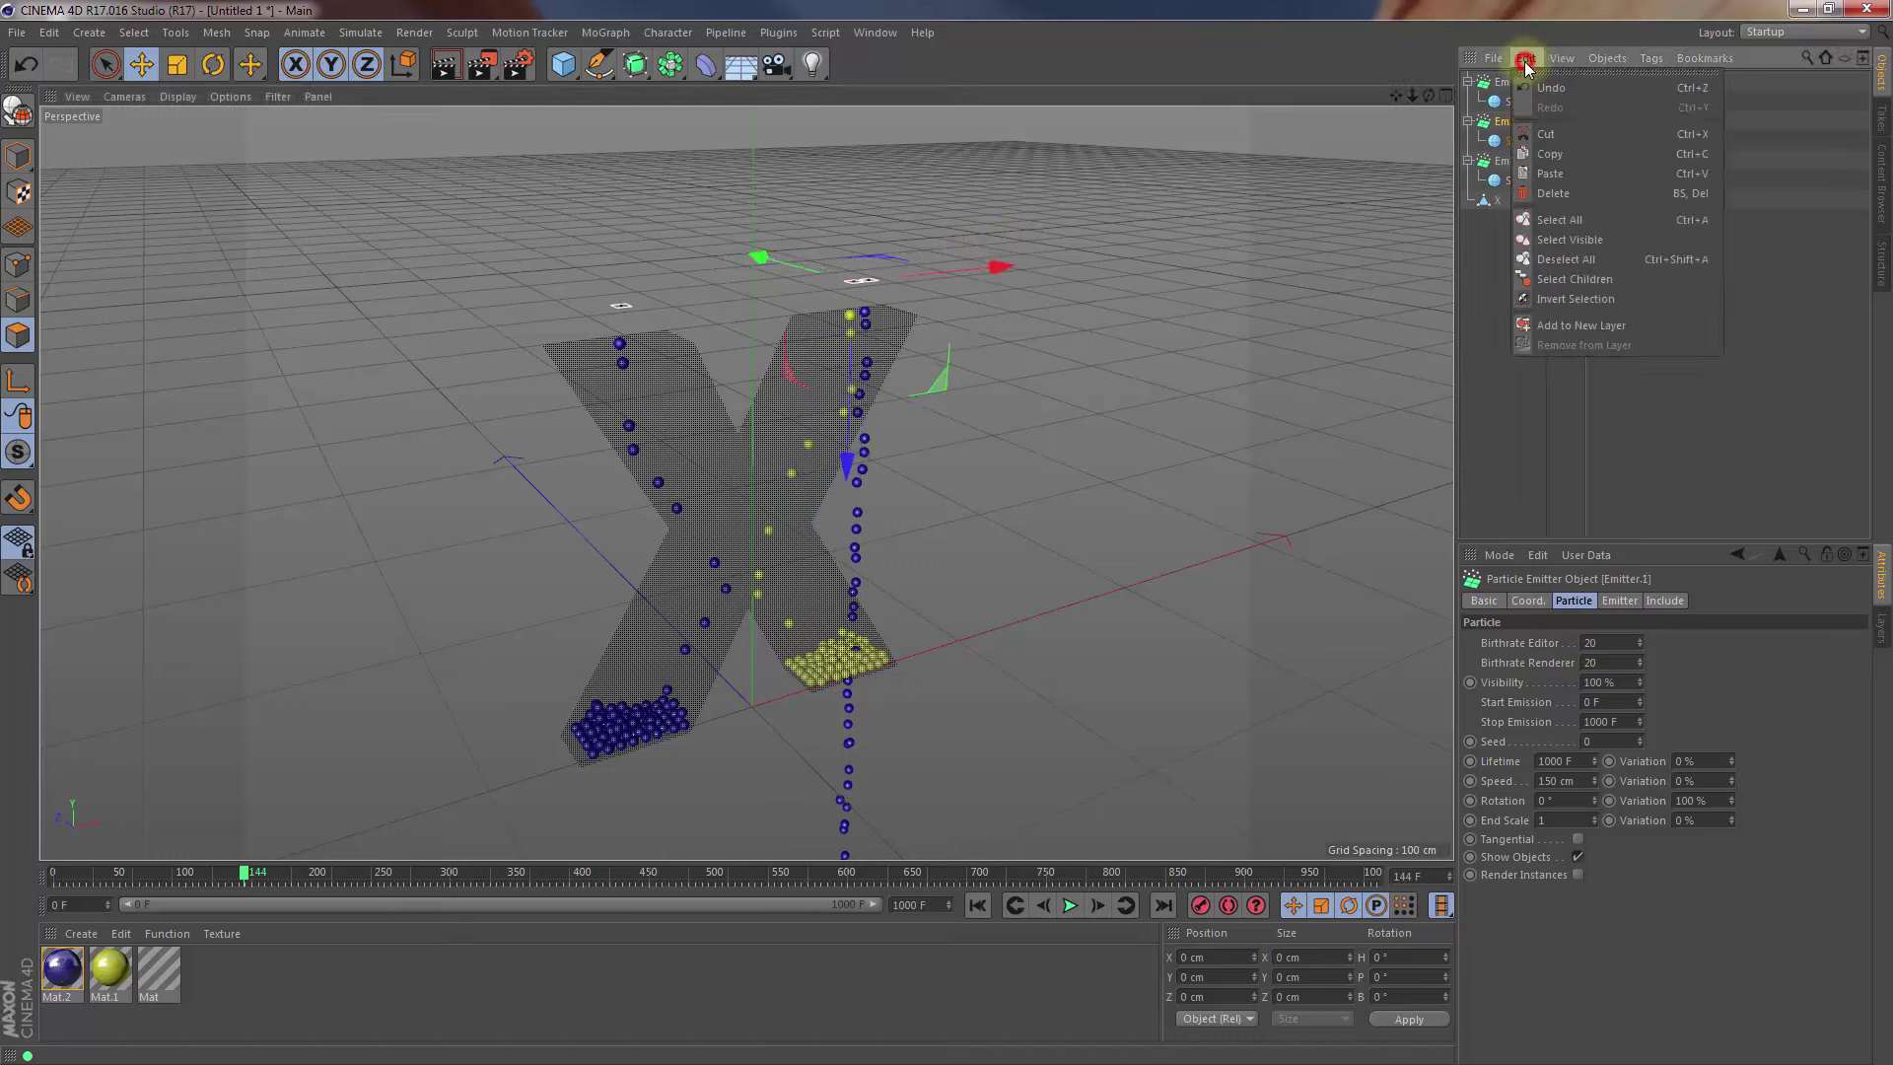
left_click(1548, 158)
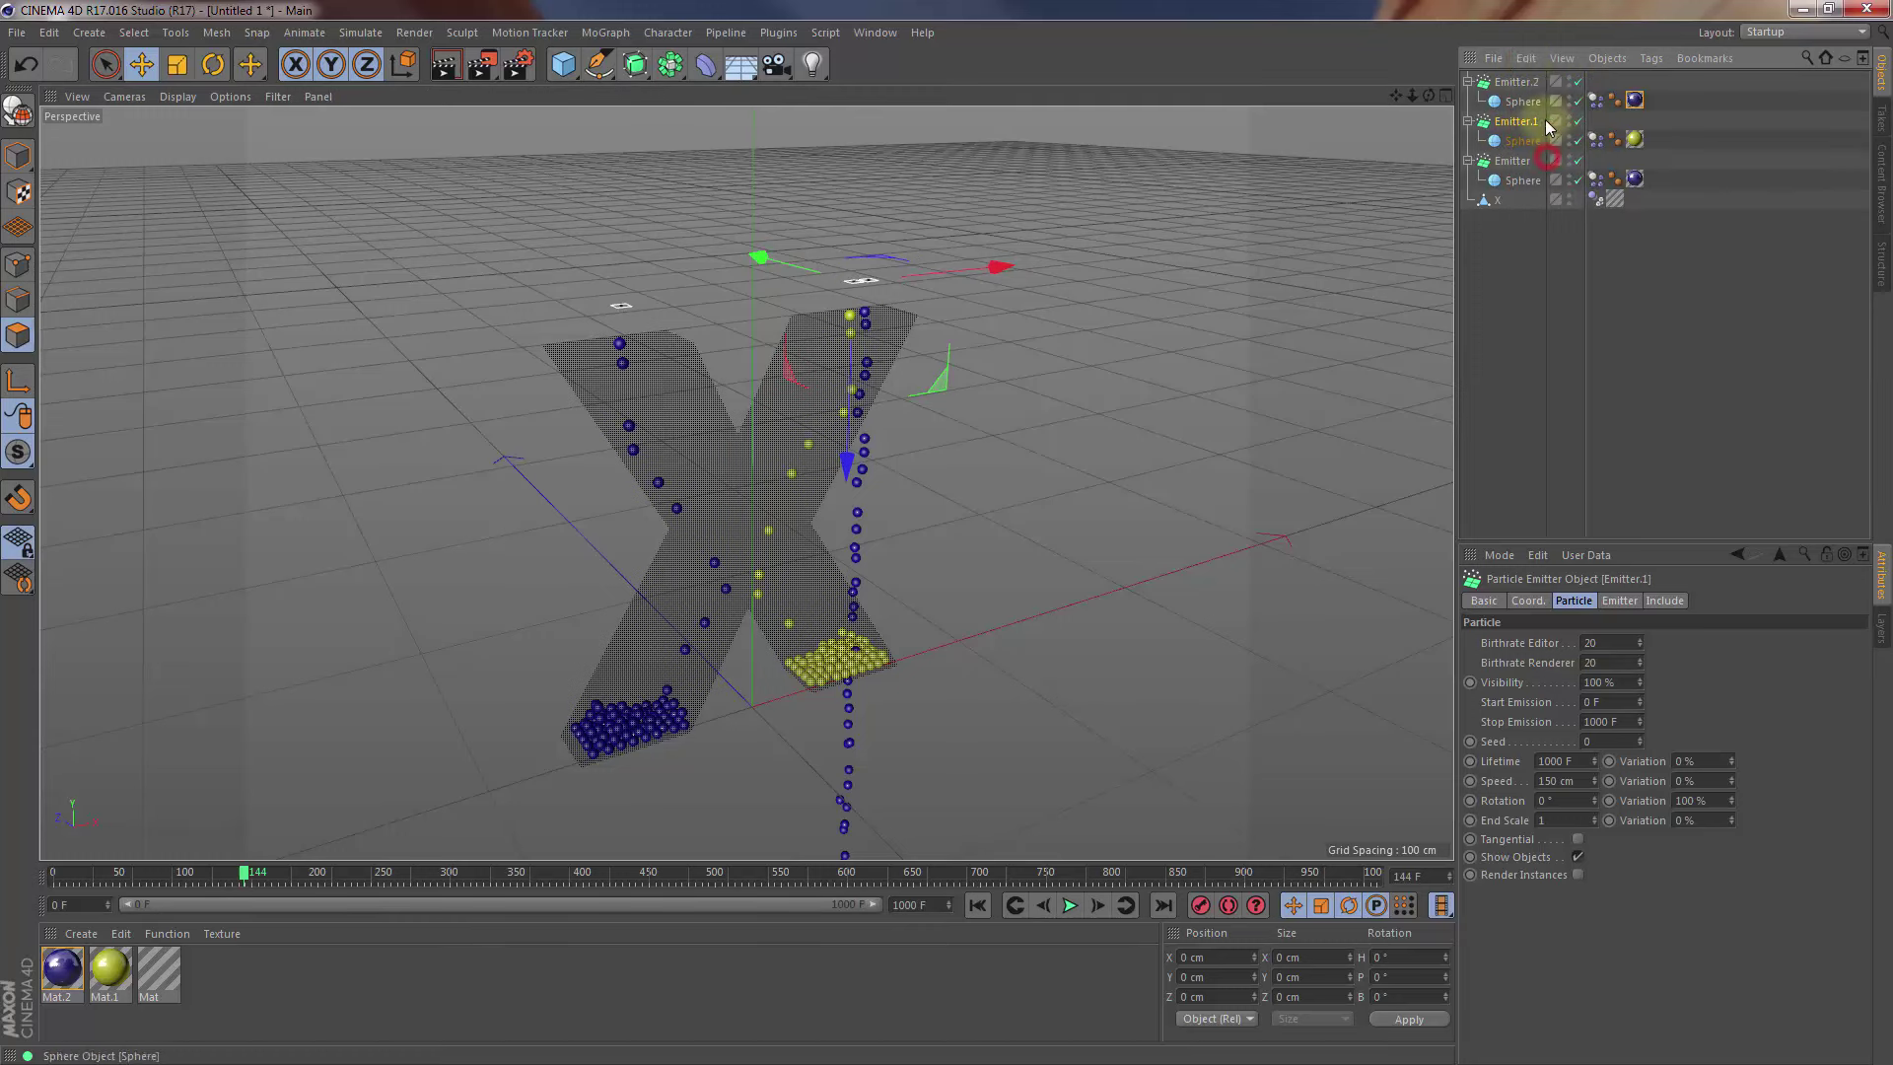
left_click(1525, 58)
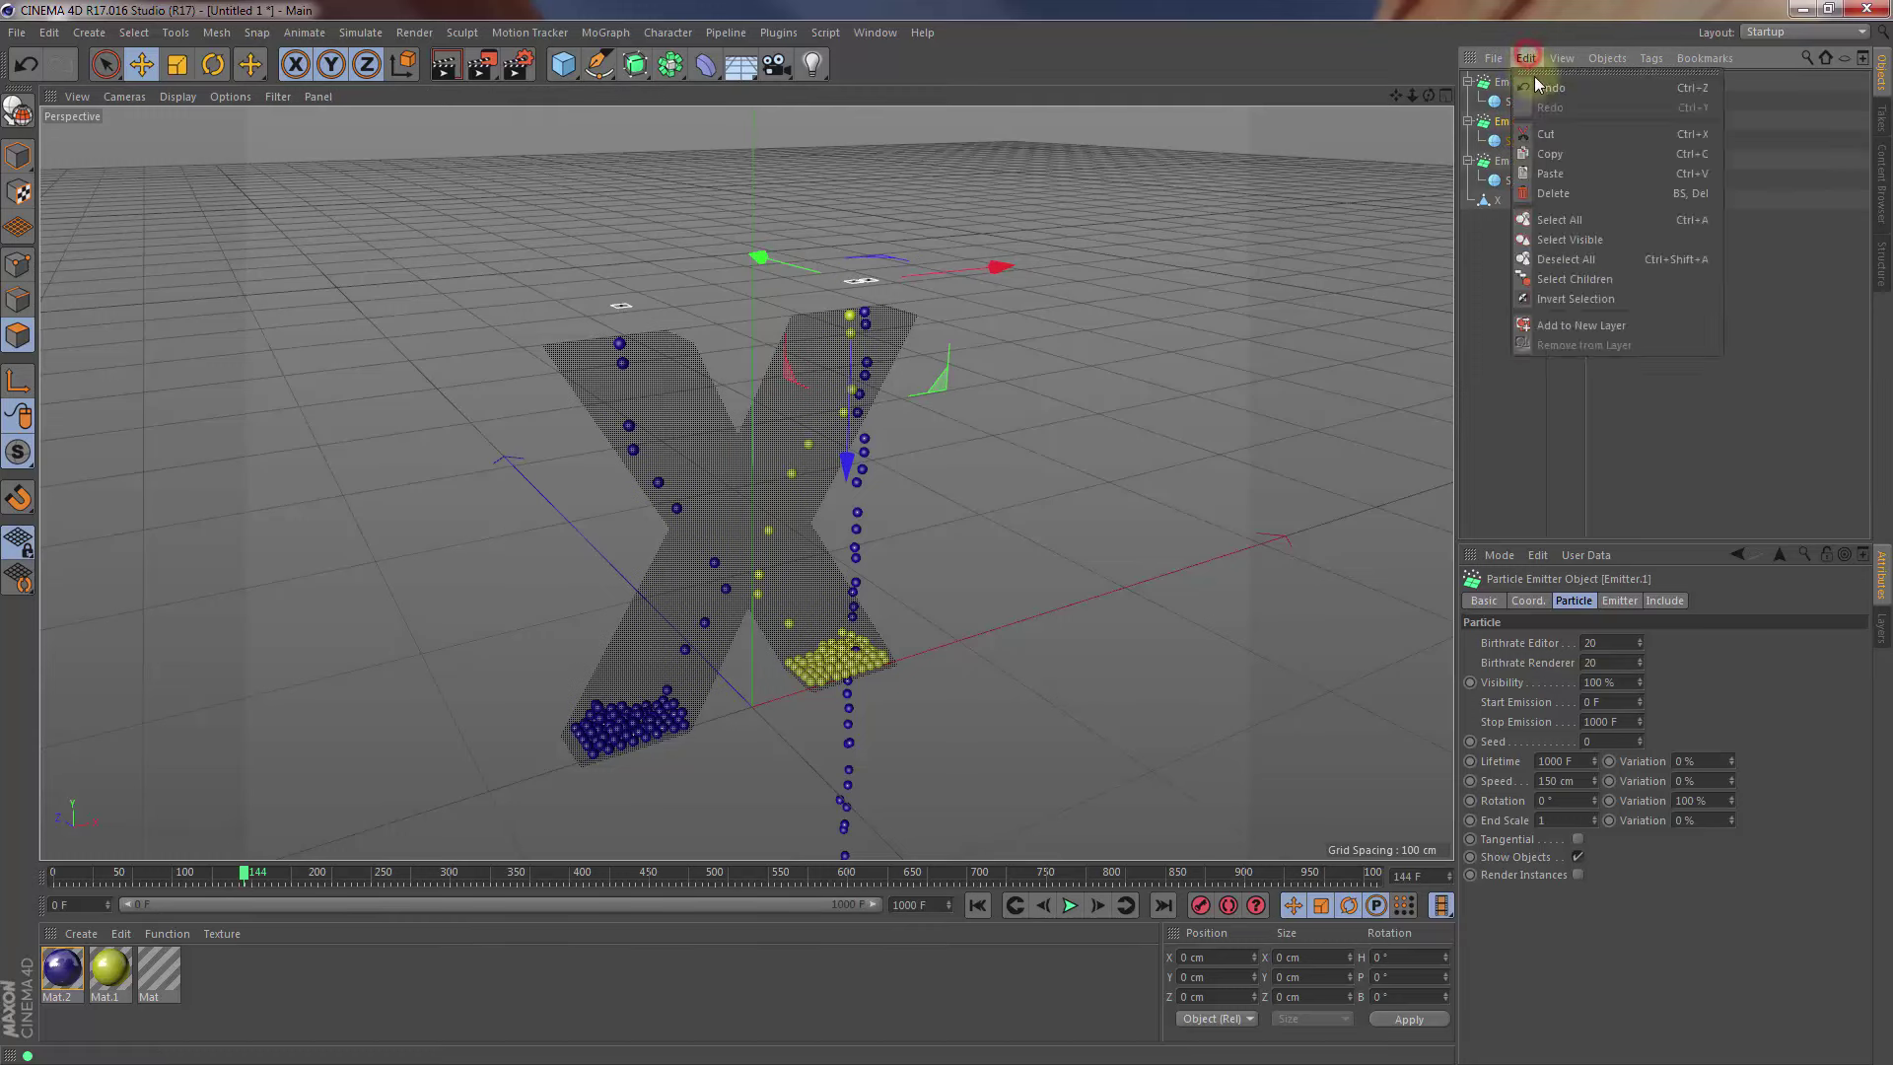
left_click(1548, 177)
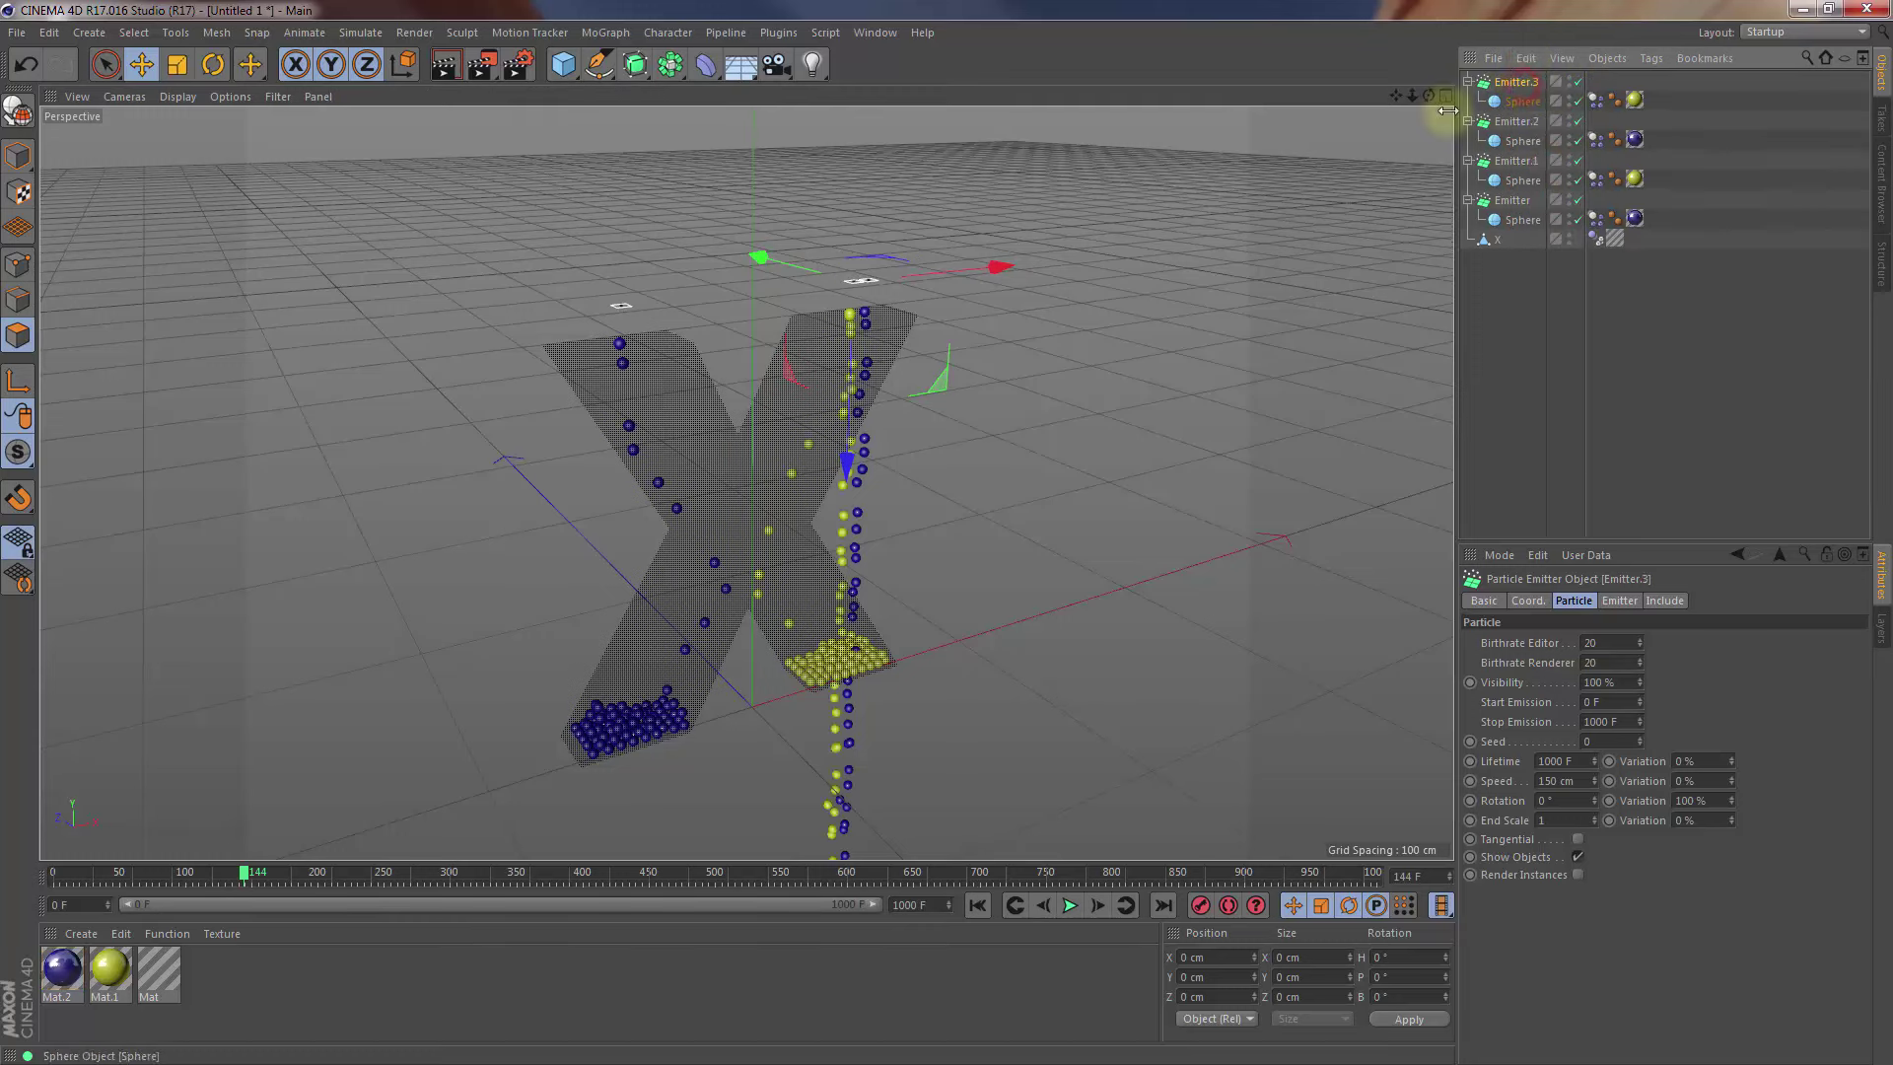
left_click_drag(1001, 266, 808, 293)
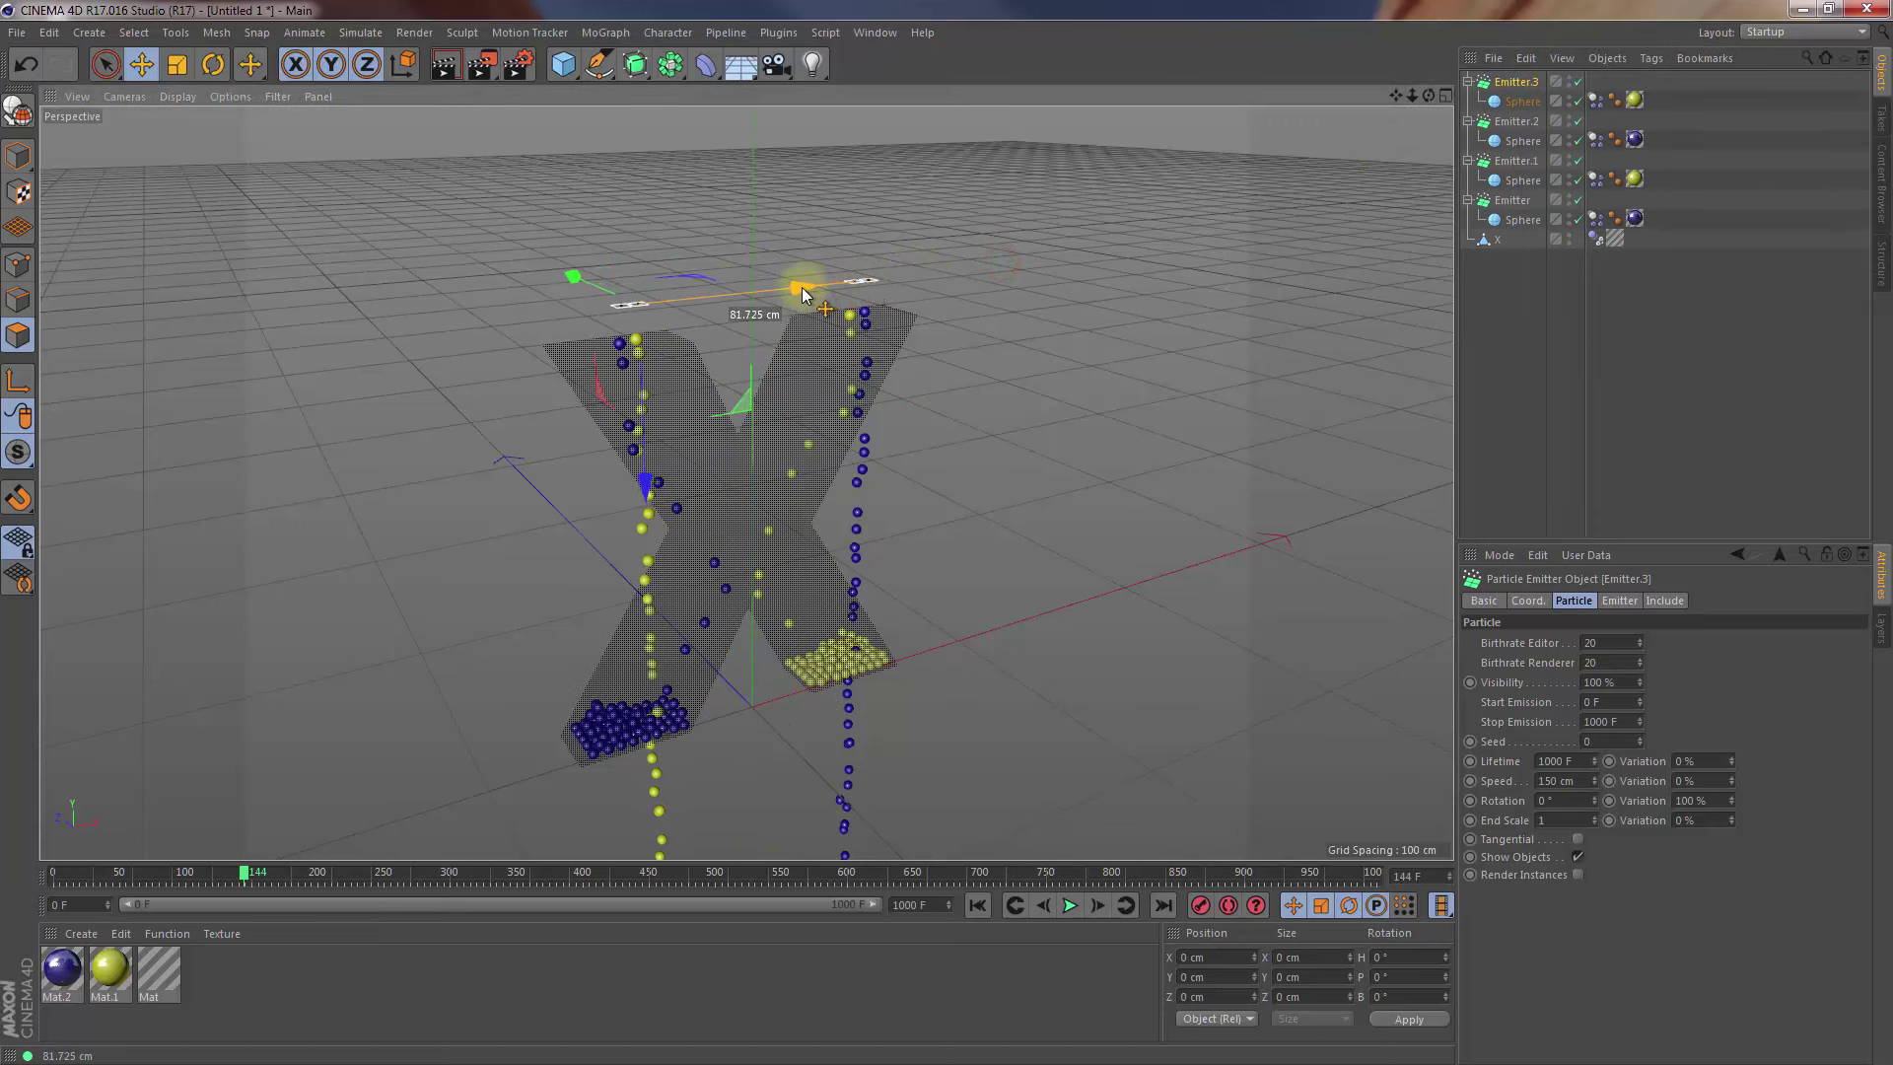
left_click_drag(809, 293, 805, 290)
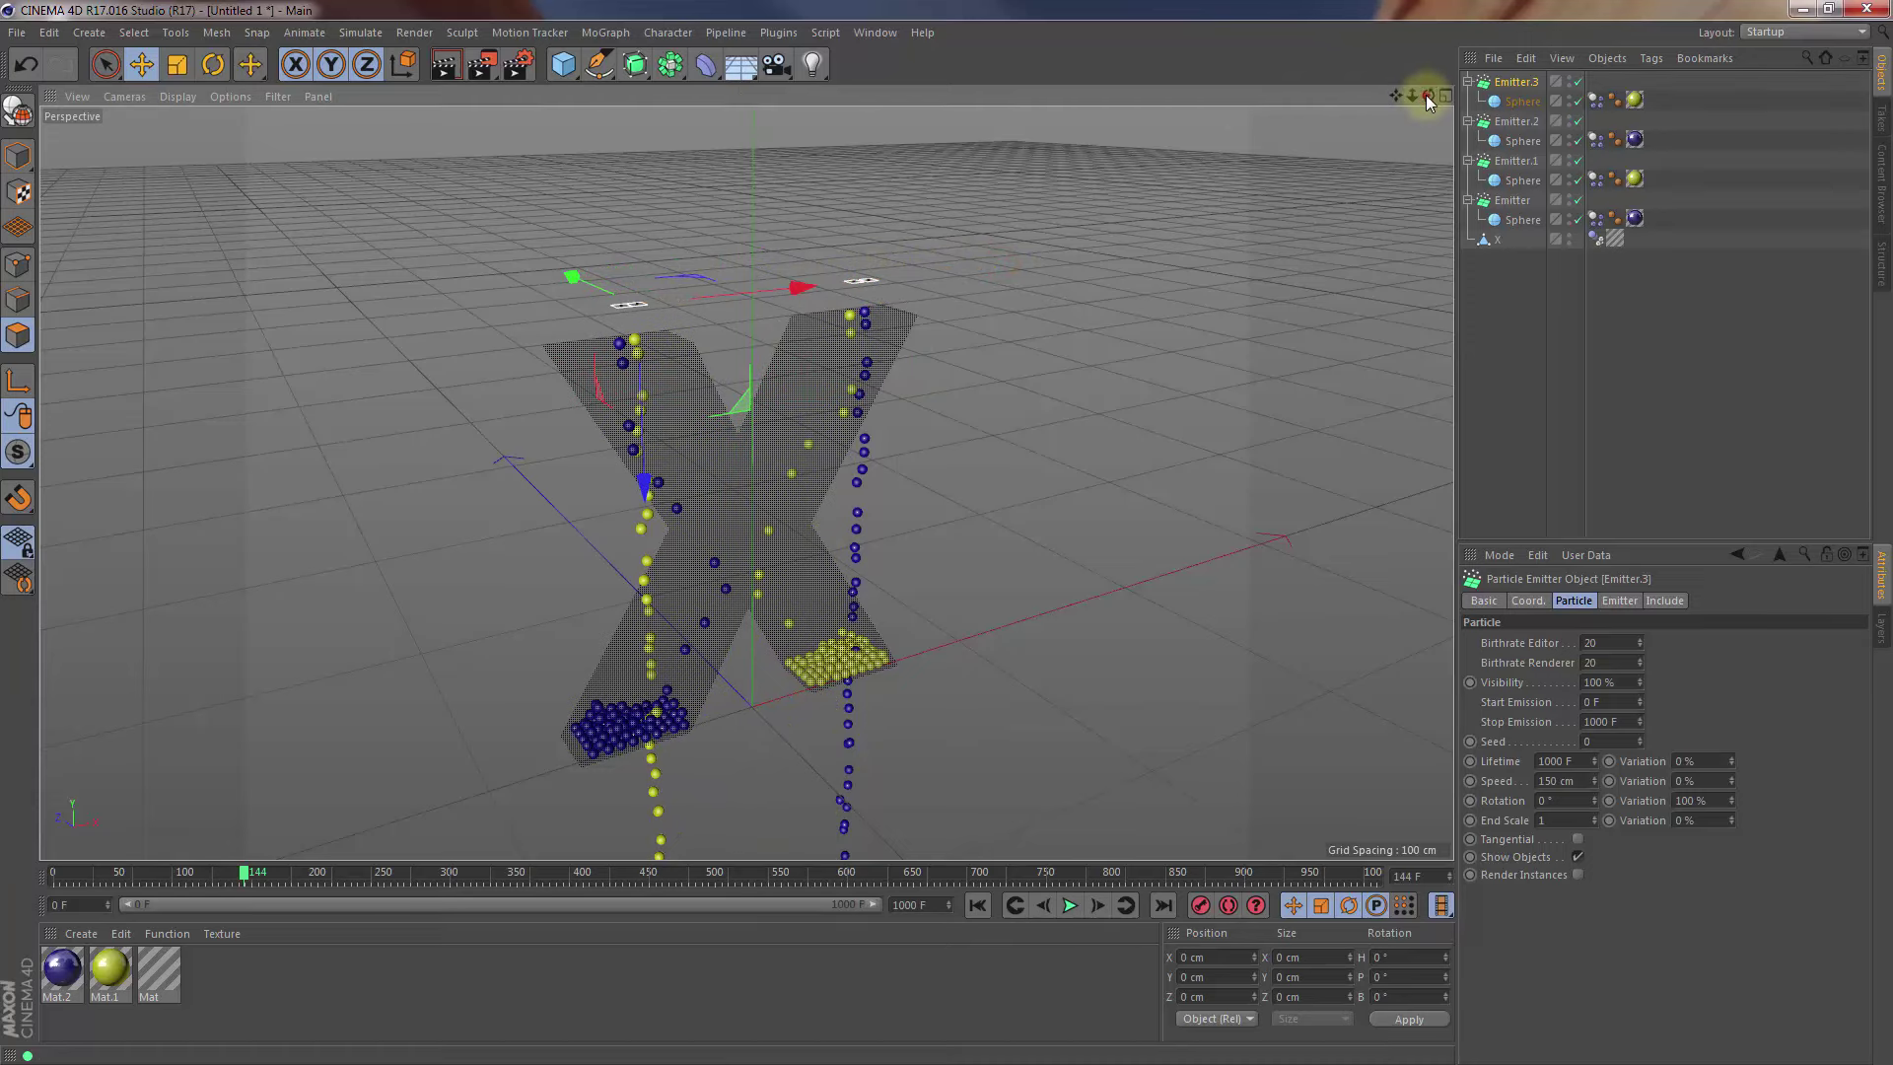
left_click_drag(1426, 95, 951, 536)
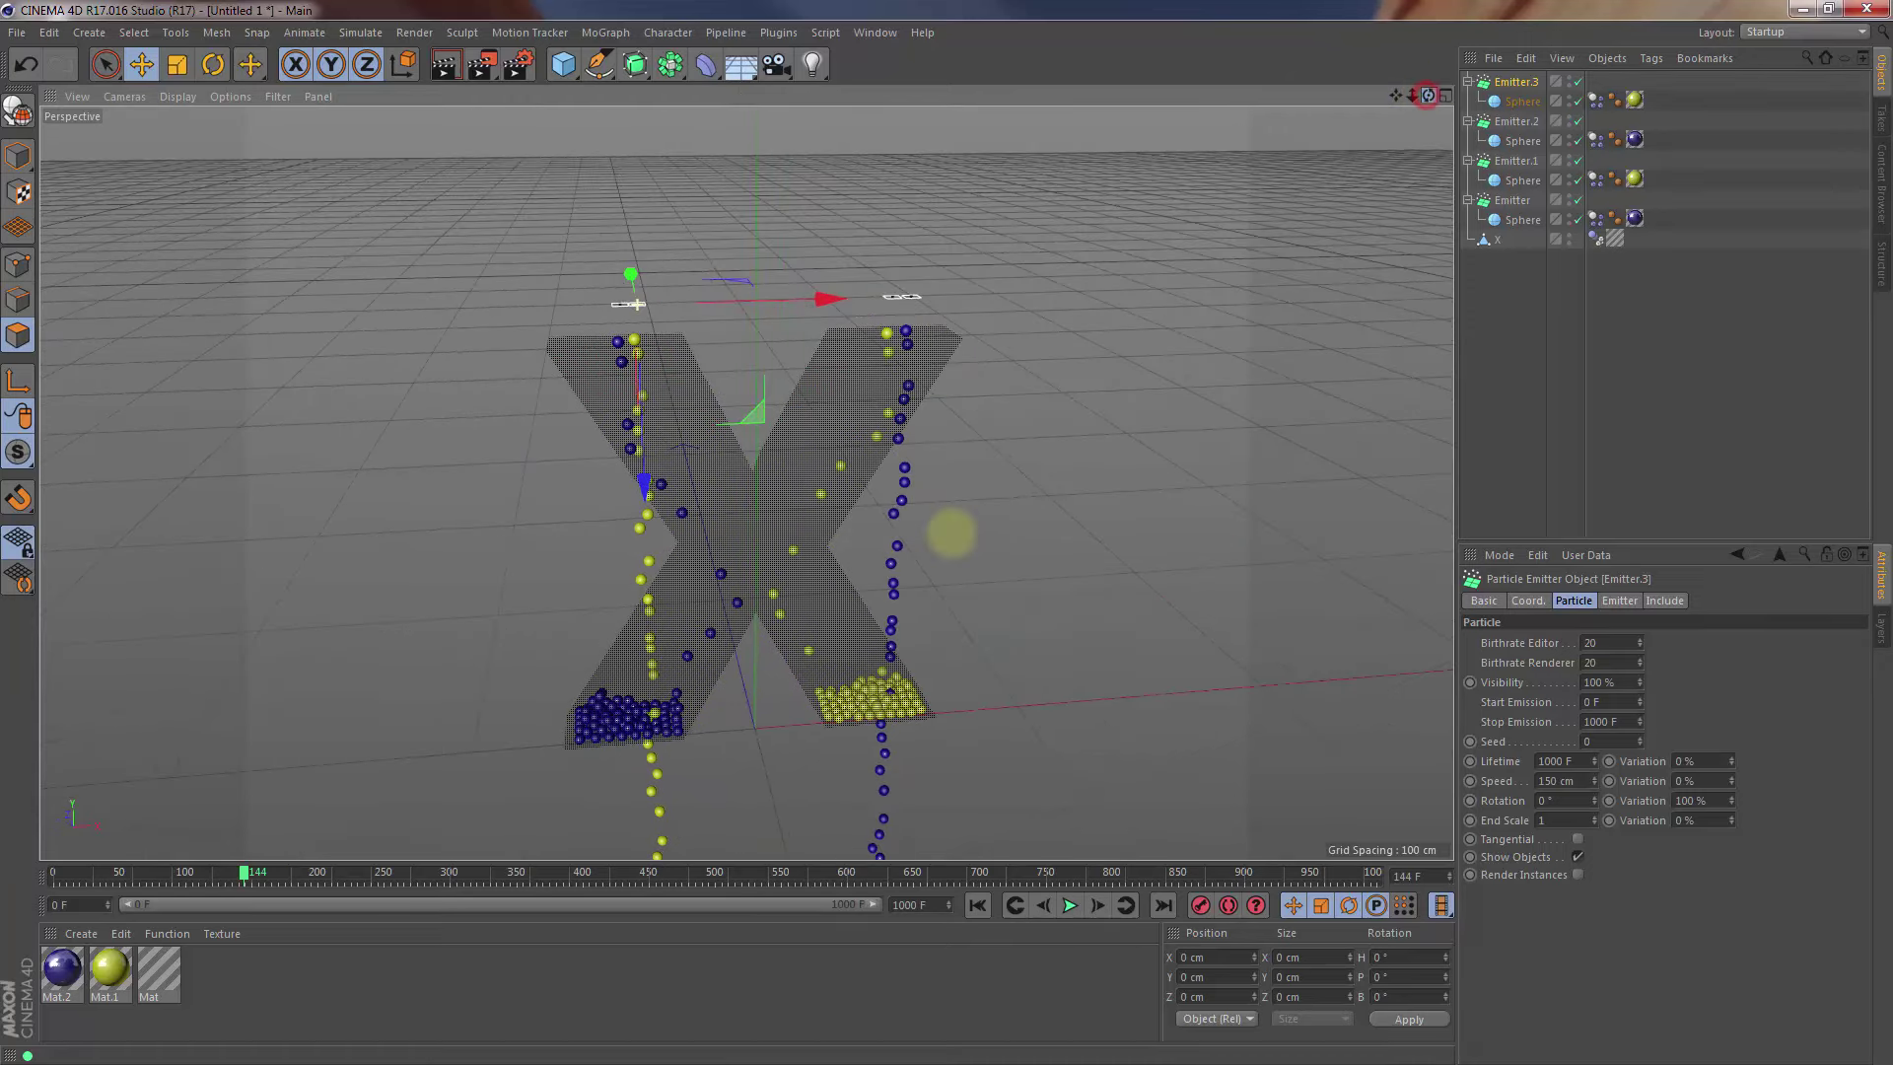
Replay the simulation from frame 0 to about frame 171, then rewind to frame 0
left_click(977, 906)
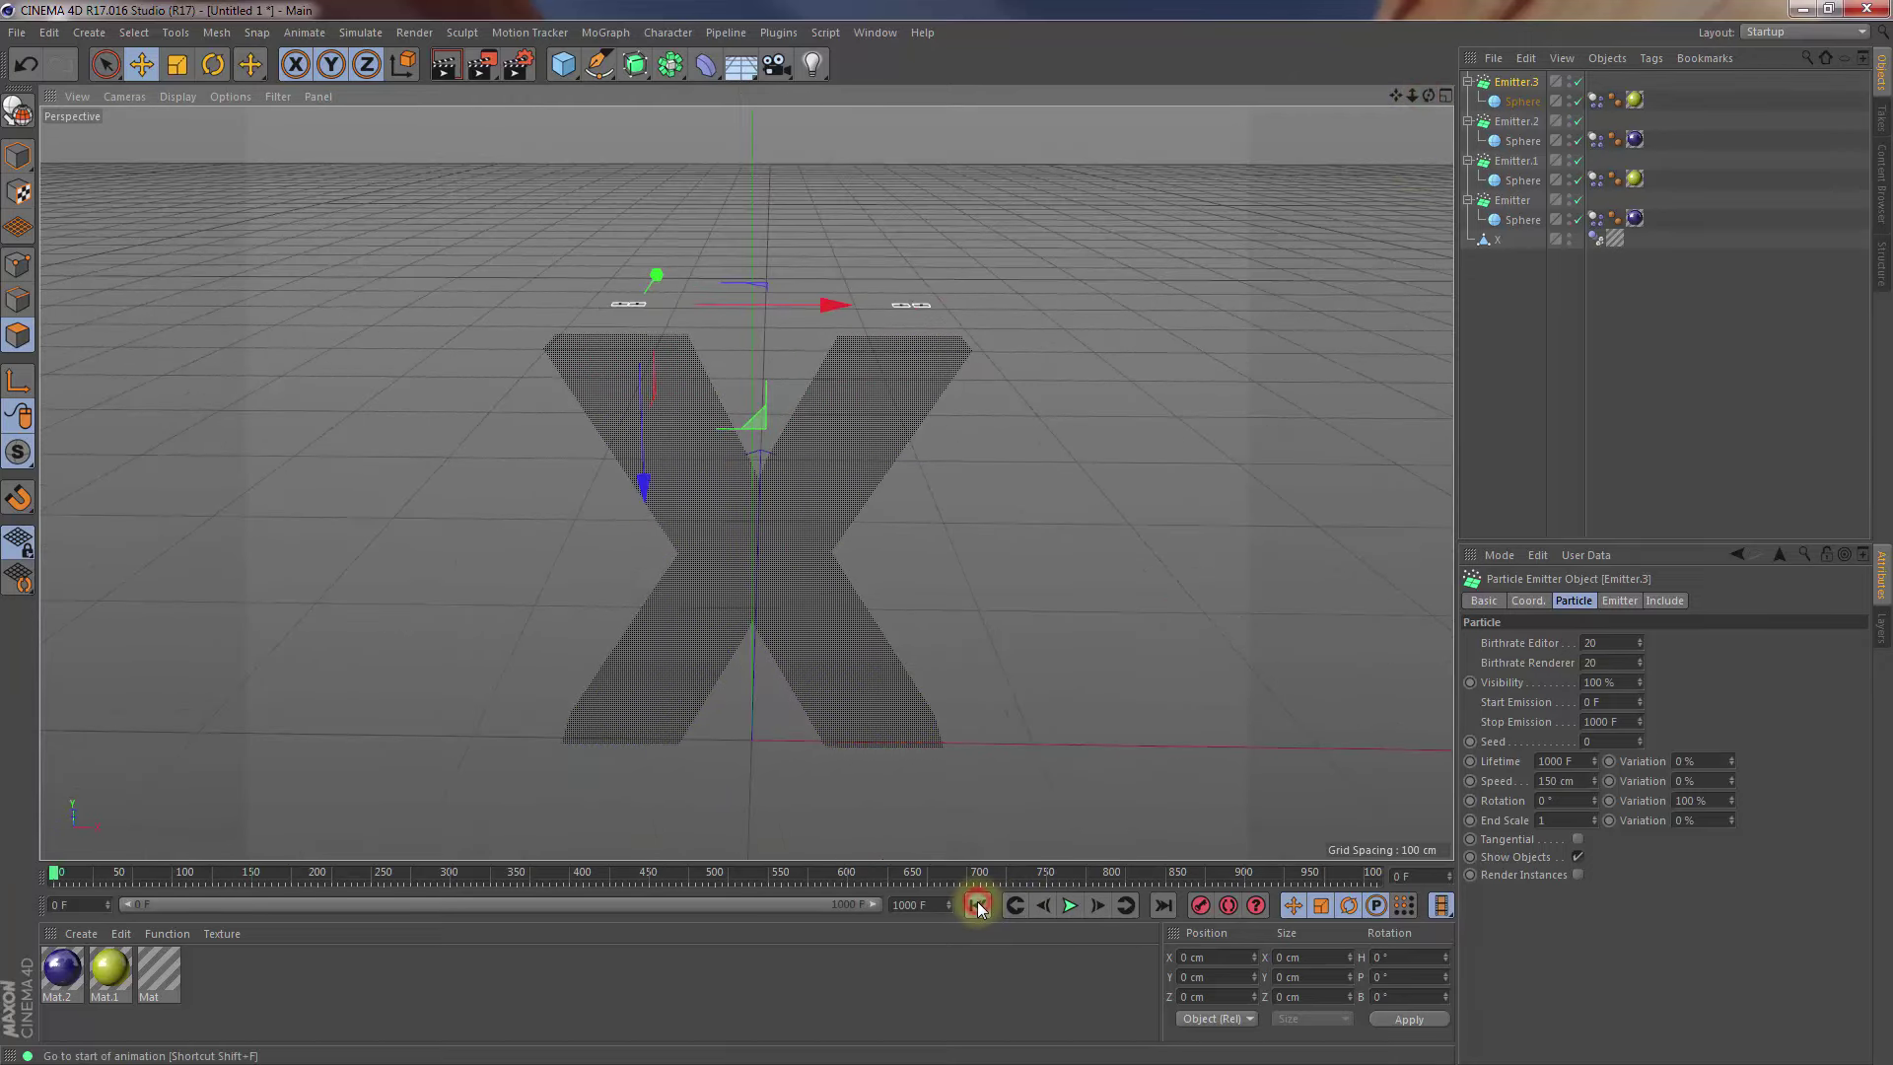
left_click(1070, 905)
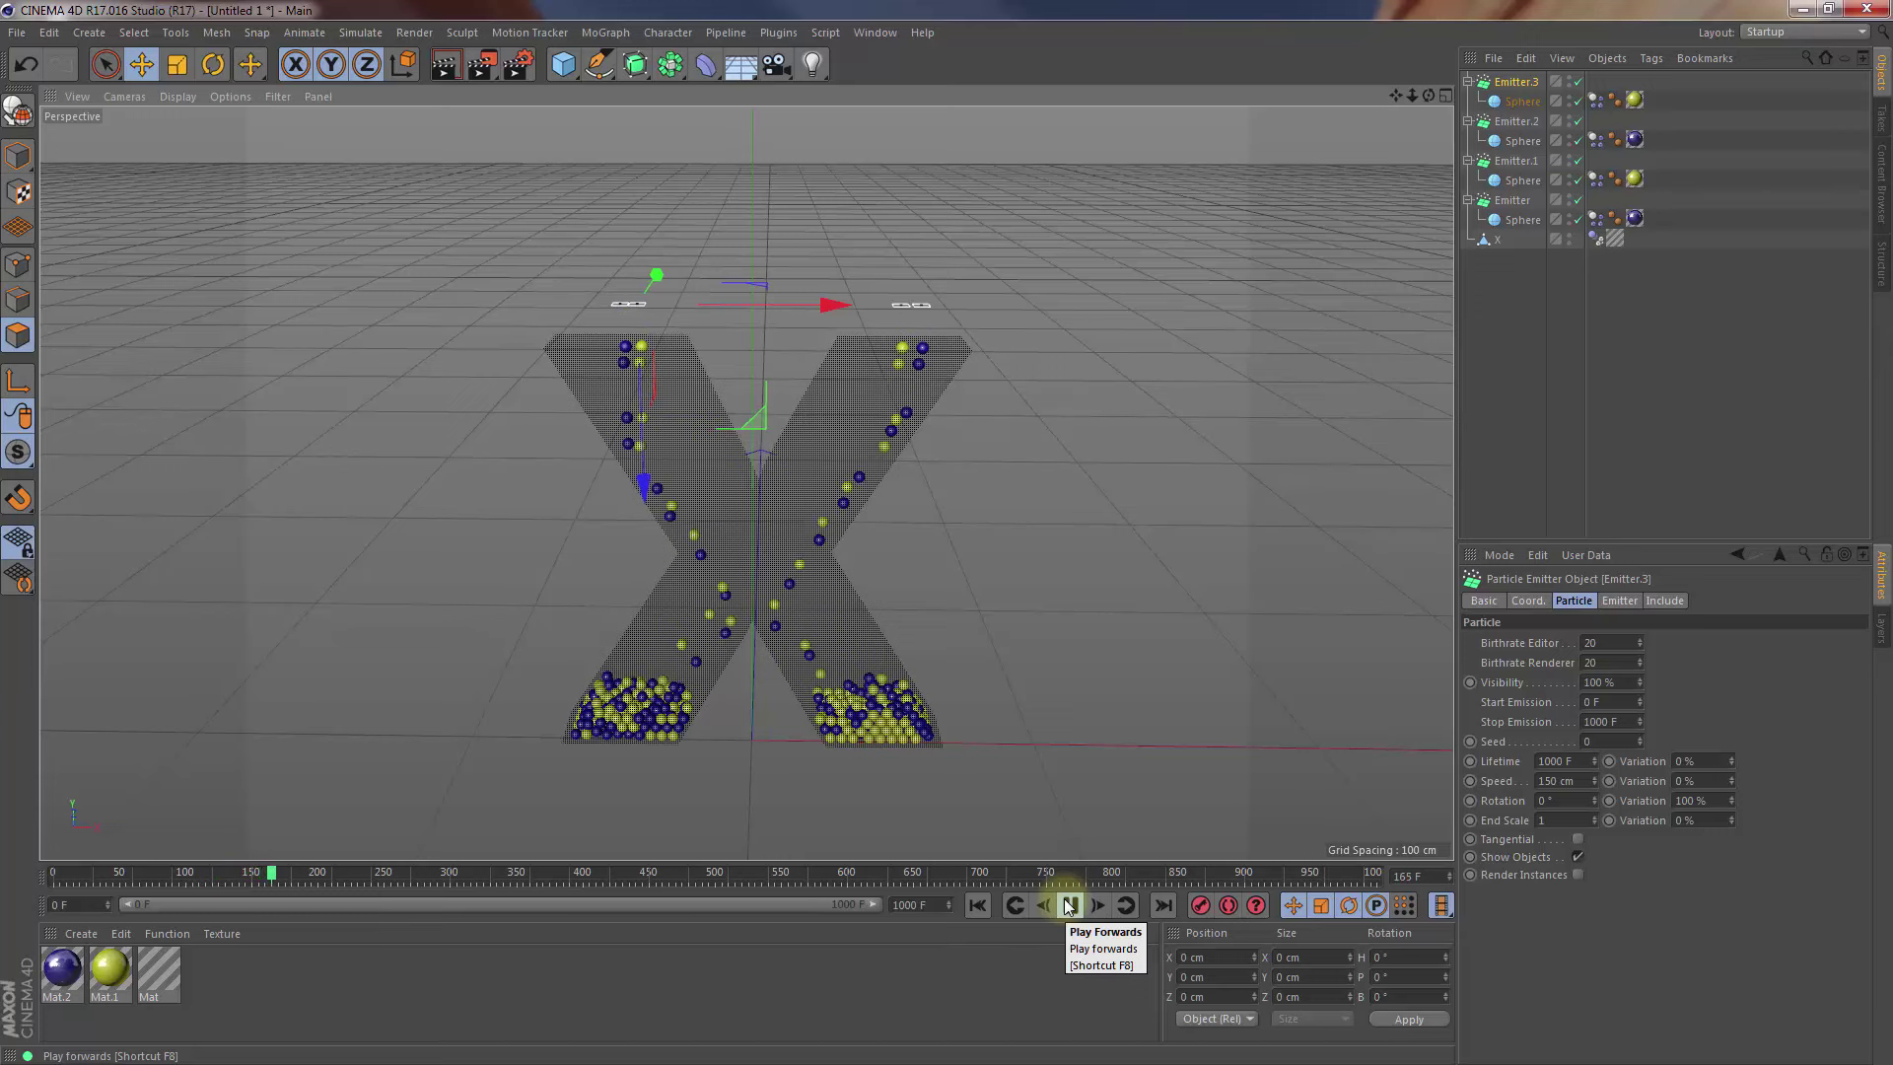
left_click(1069, 905)
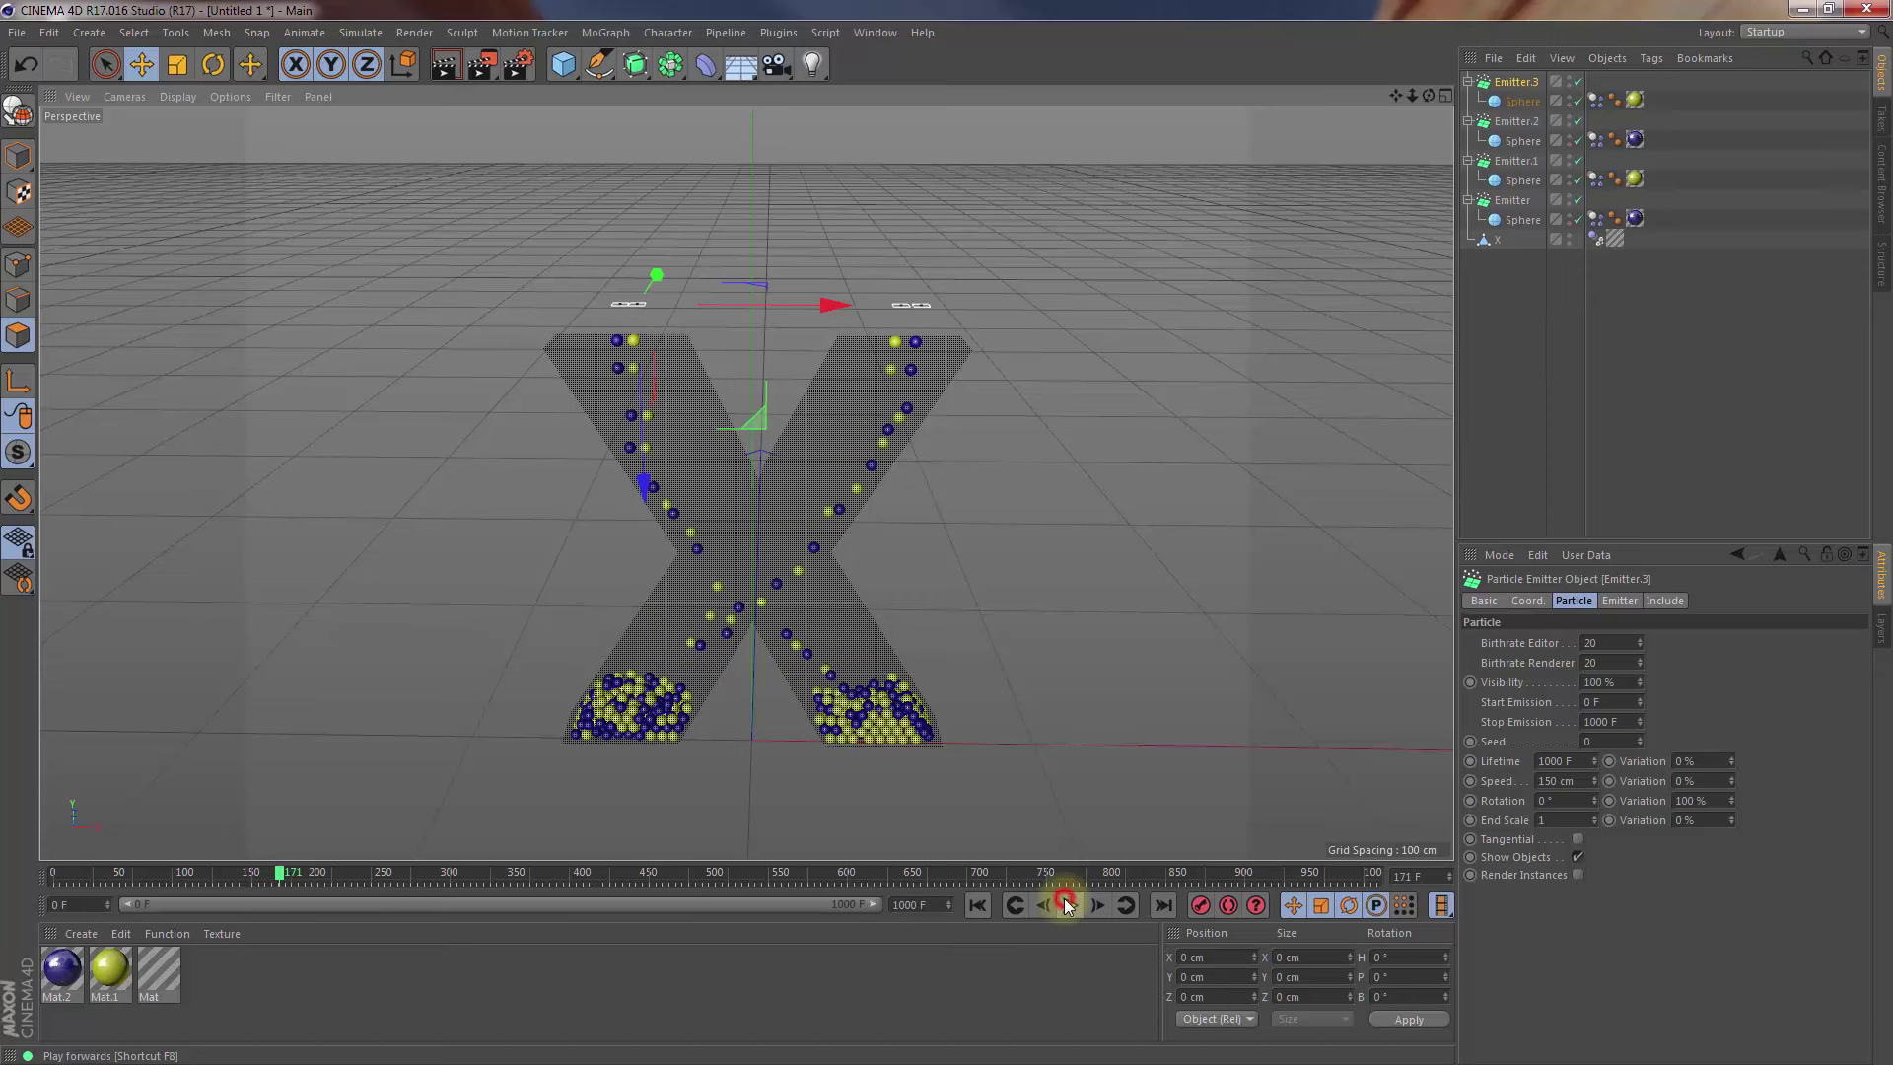
left_click(977, 906)
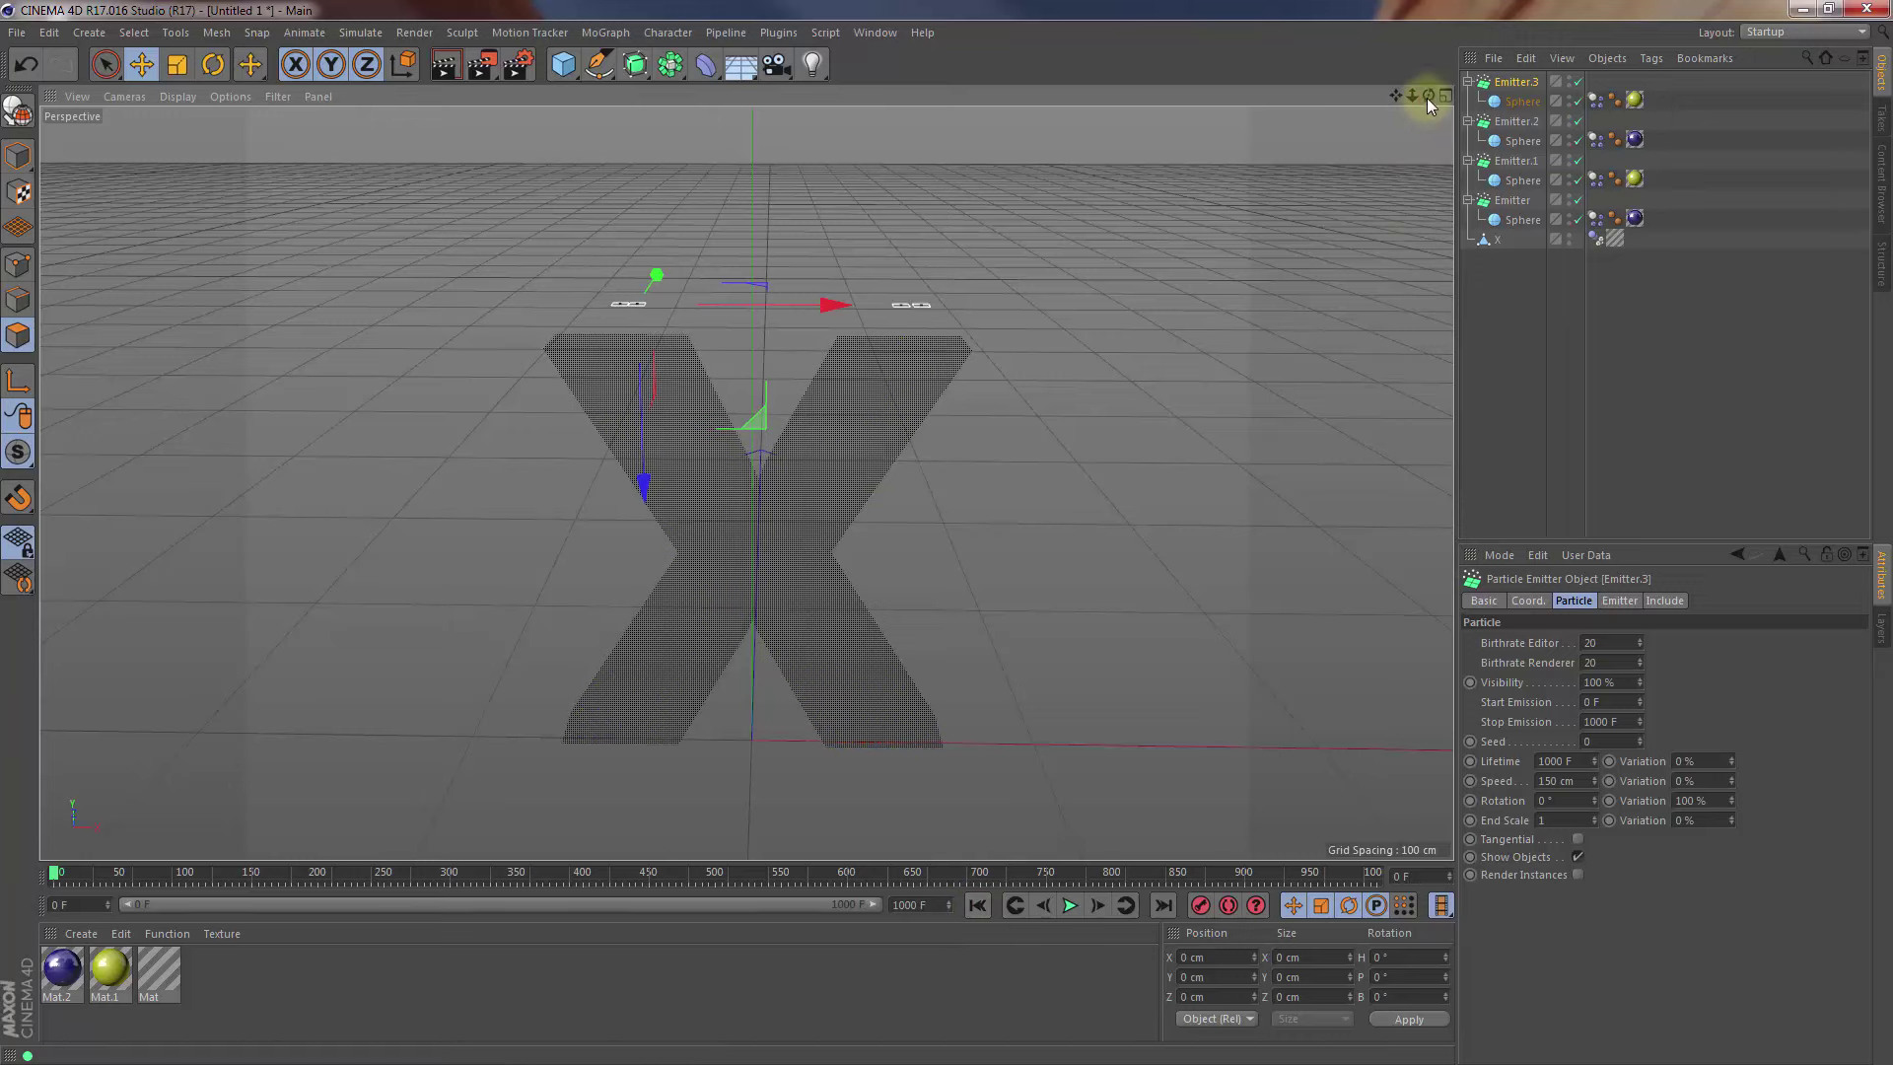
Orbit and pan the view to a lower, angled perspective of the empty X
left_click_drag(1429, 96, 945, 533)
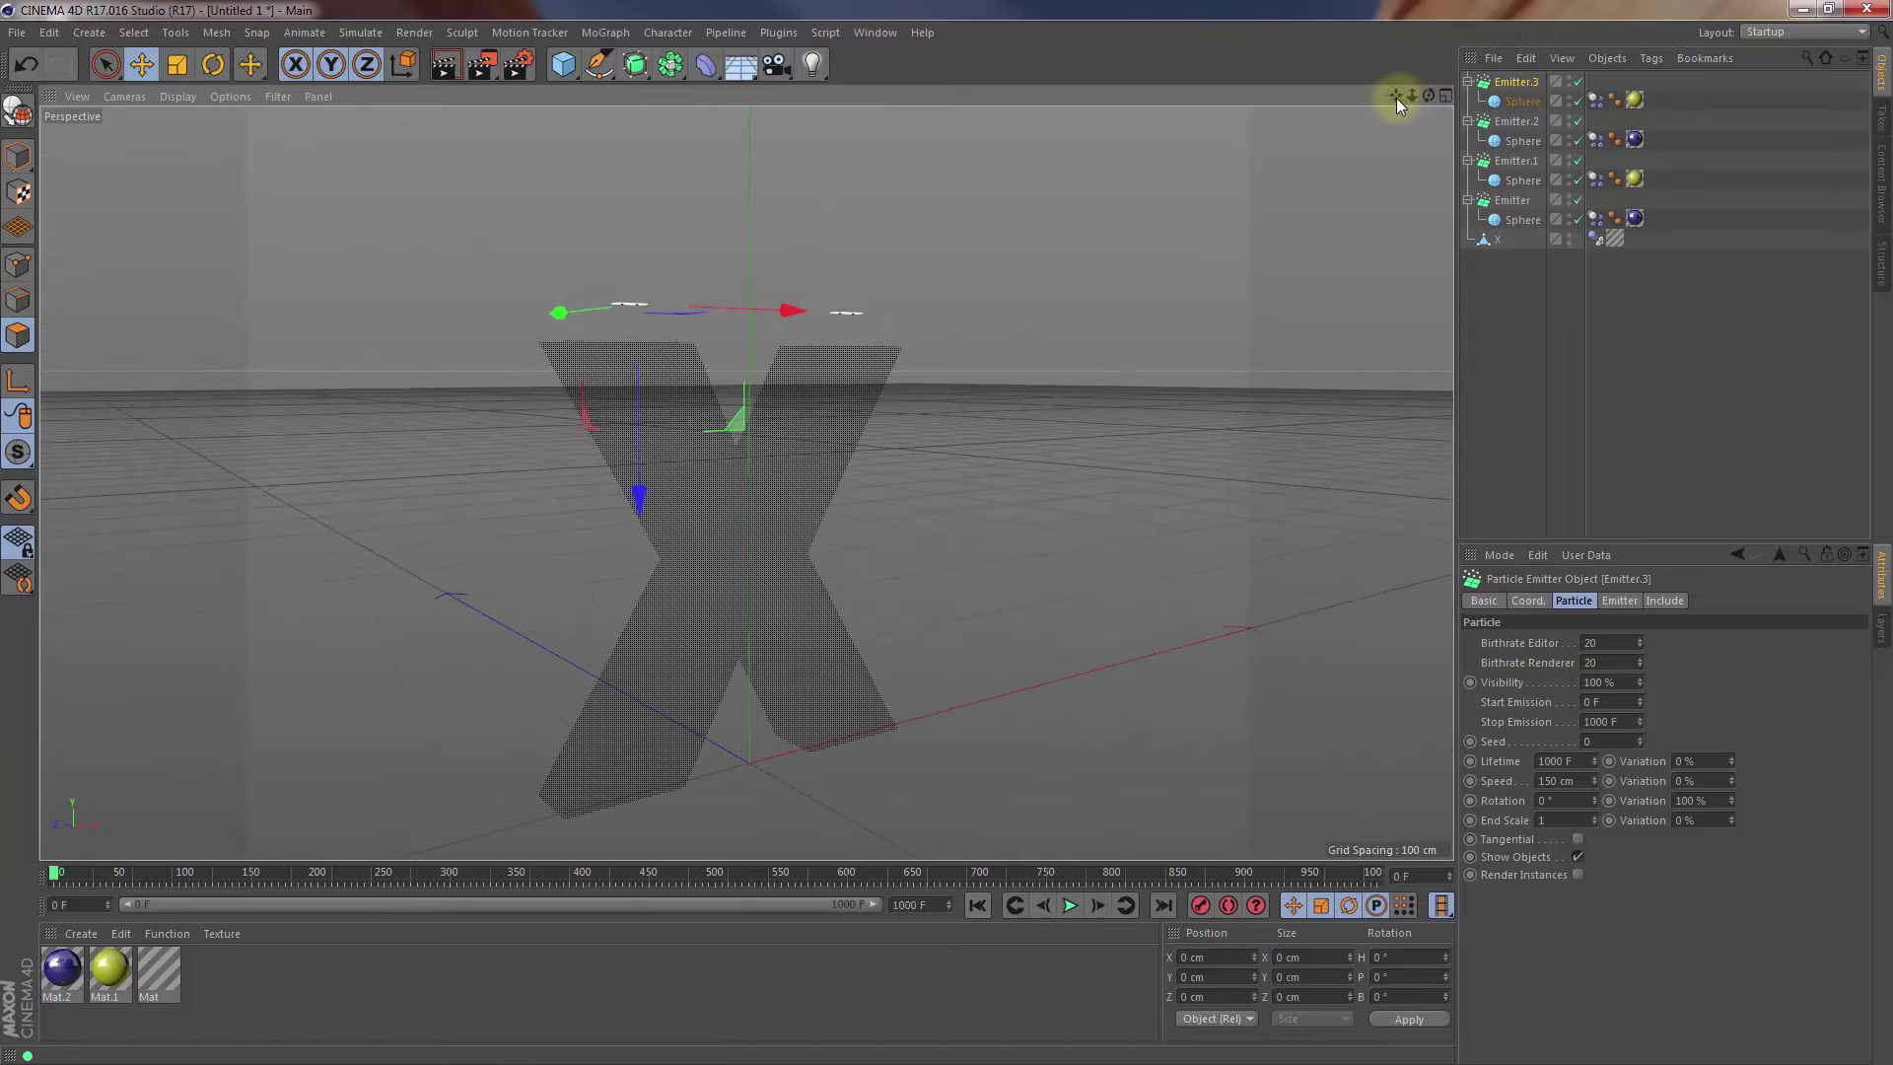
left_click_drag(1395, 96, 947, 533)
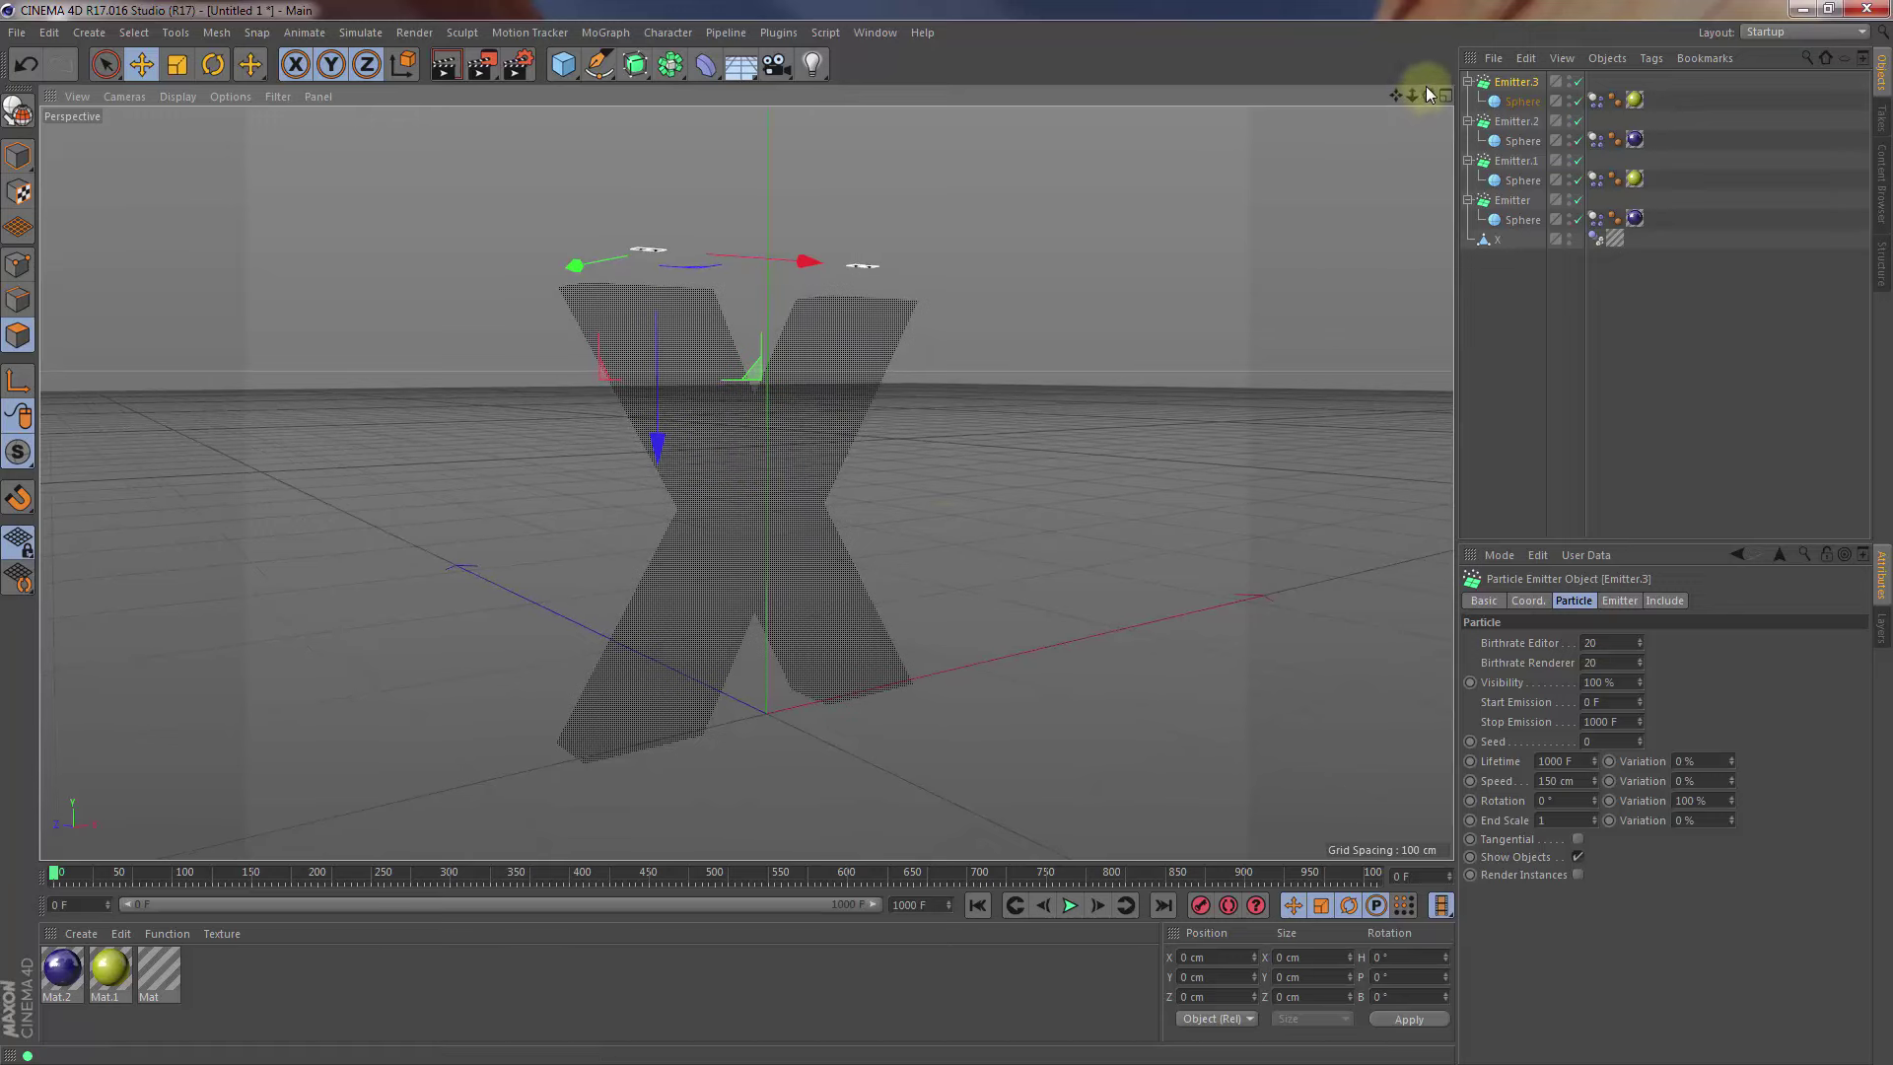
left_click_drag(1429, 96, 946, 536)
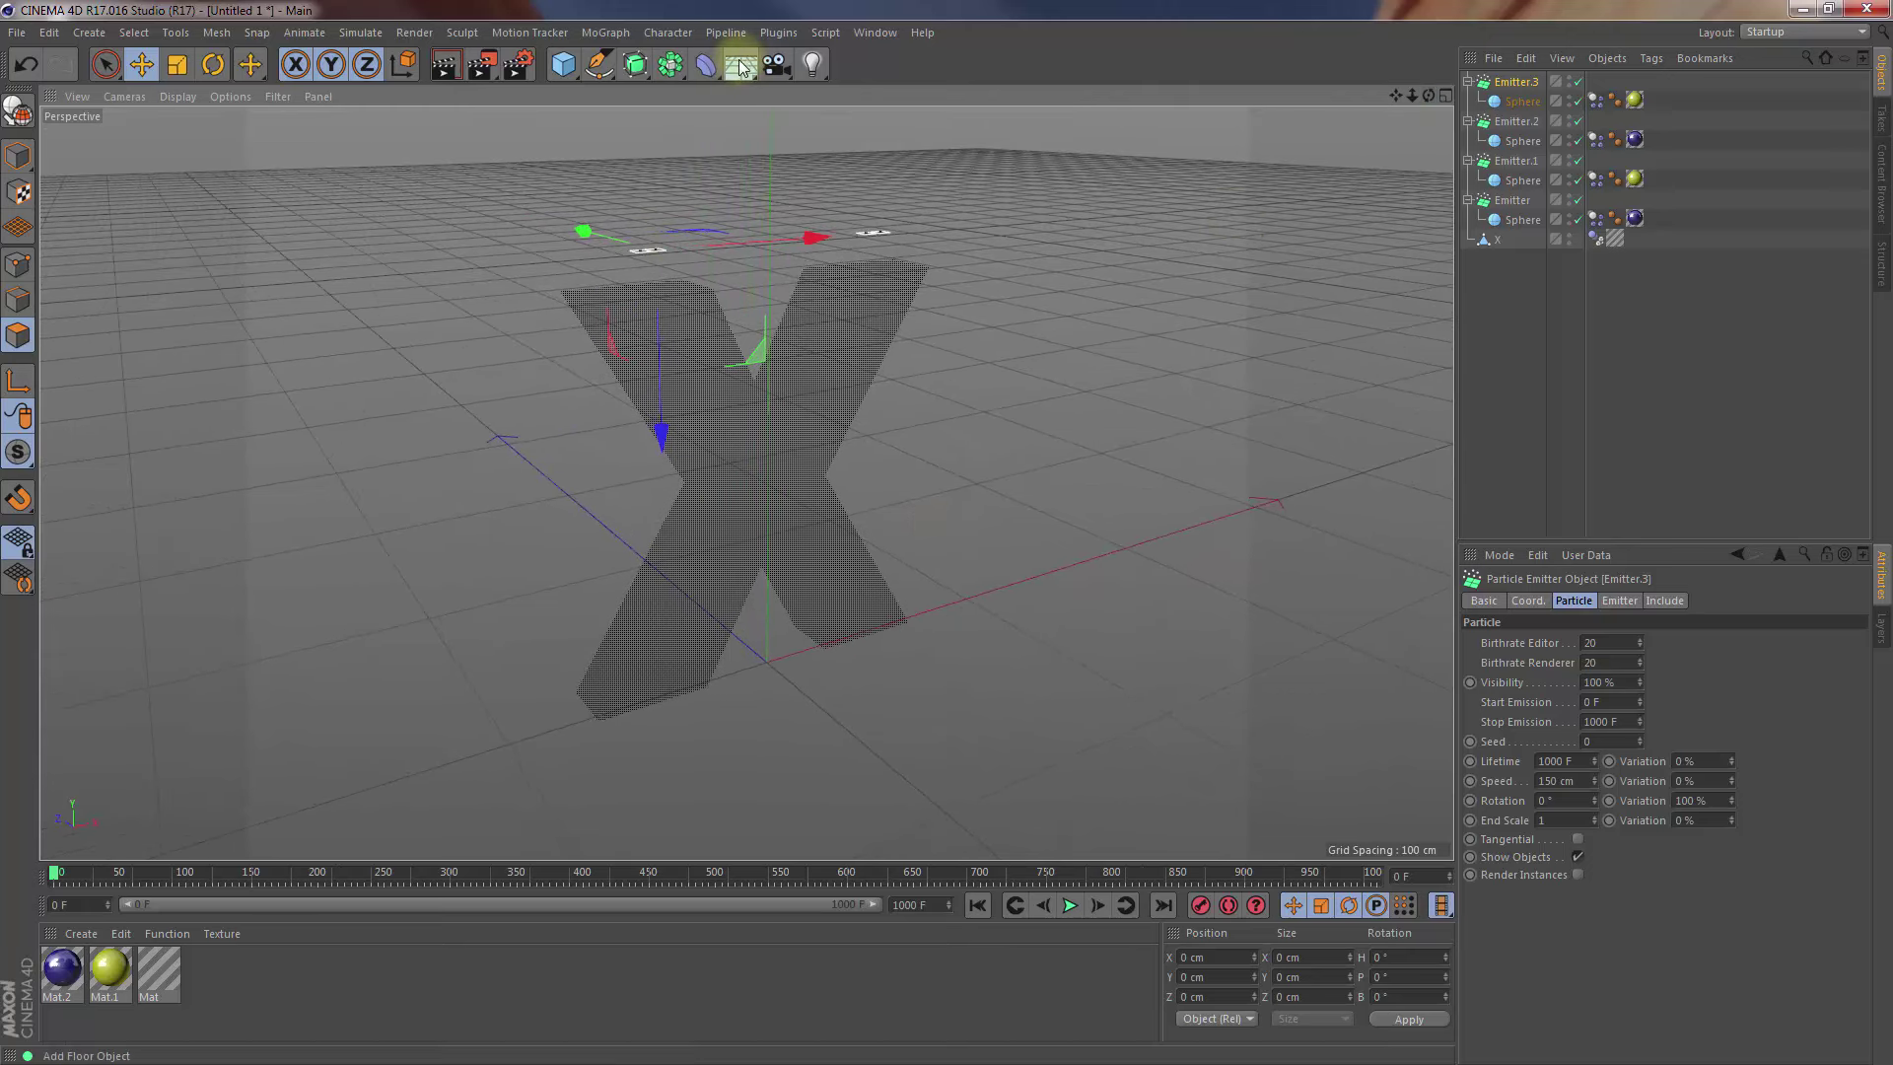
Add a Floor object beneath the X and tilt the view toward the horizon
left_click(744, 61)
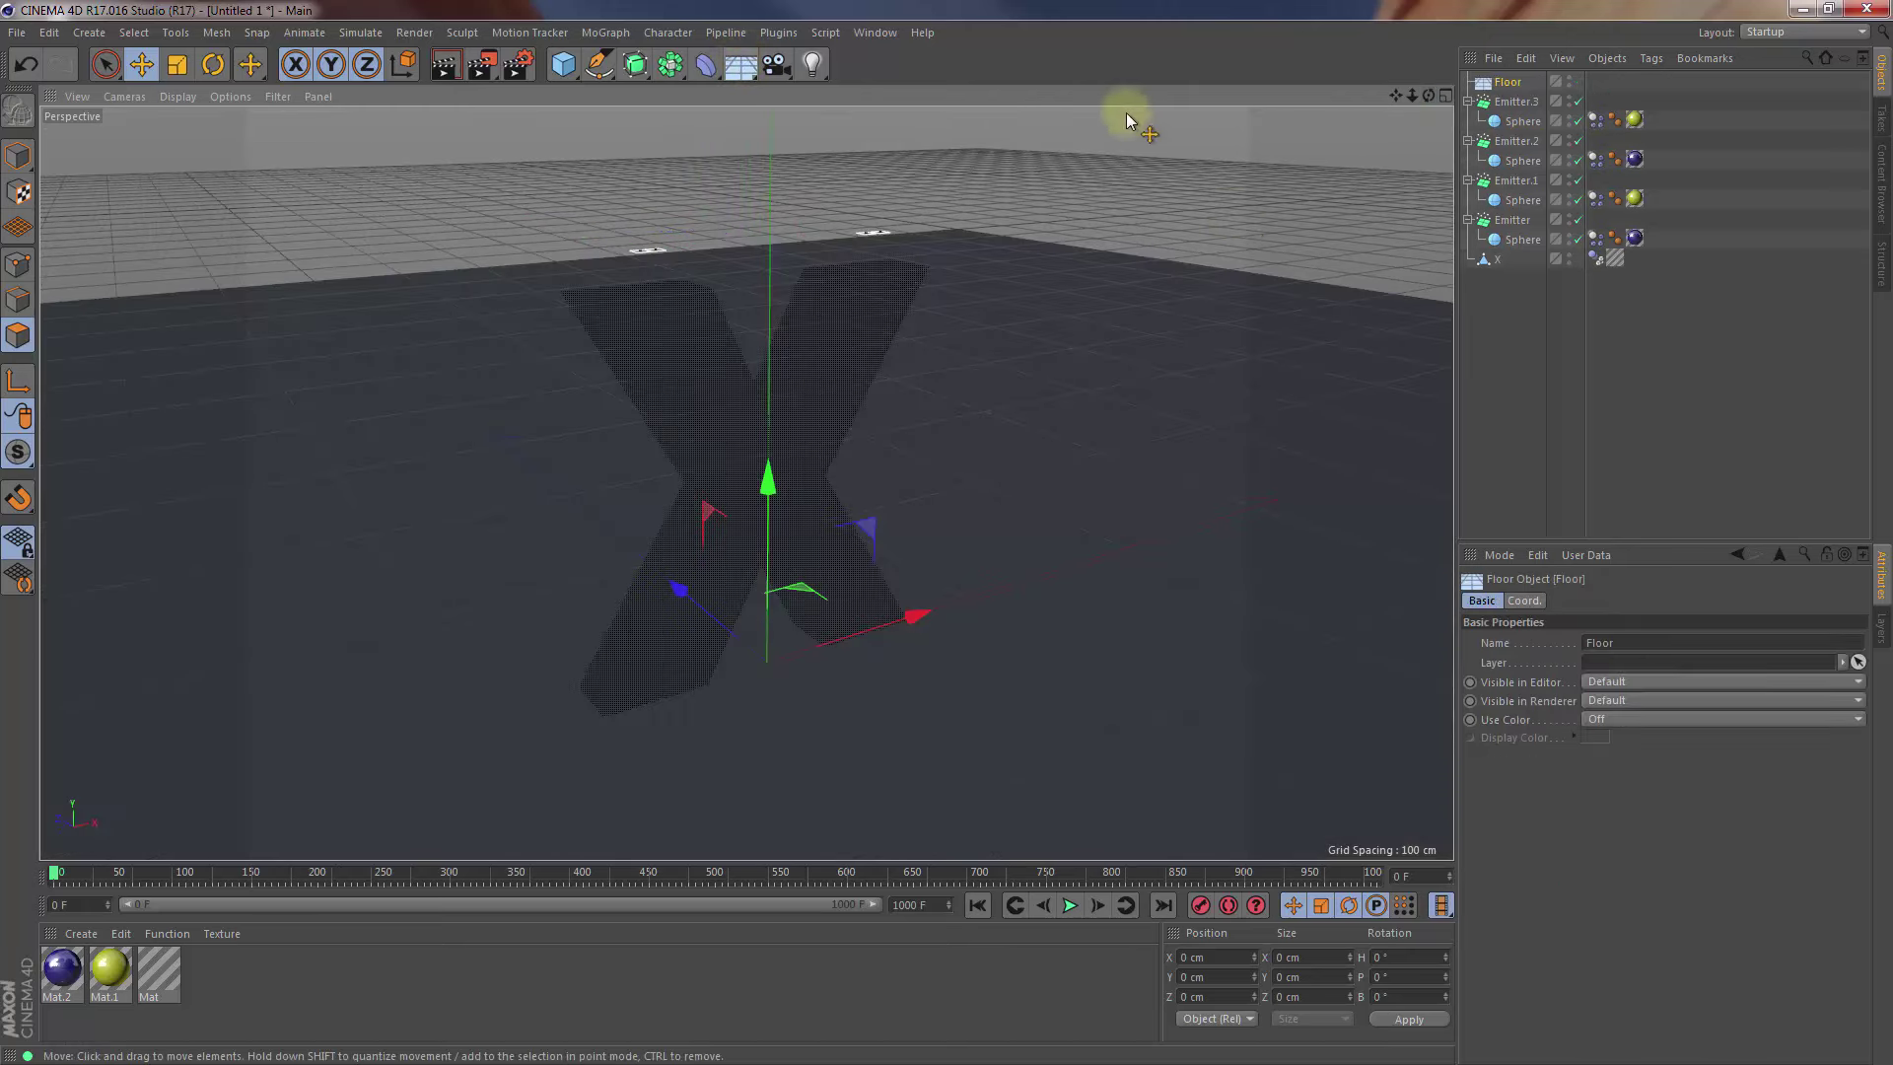
mouse_move(1426, 95)
left_mouse_down()
mouse_move(946, 536)
mouse_move(1417, 115)
left_mouse_up()
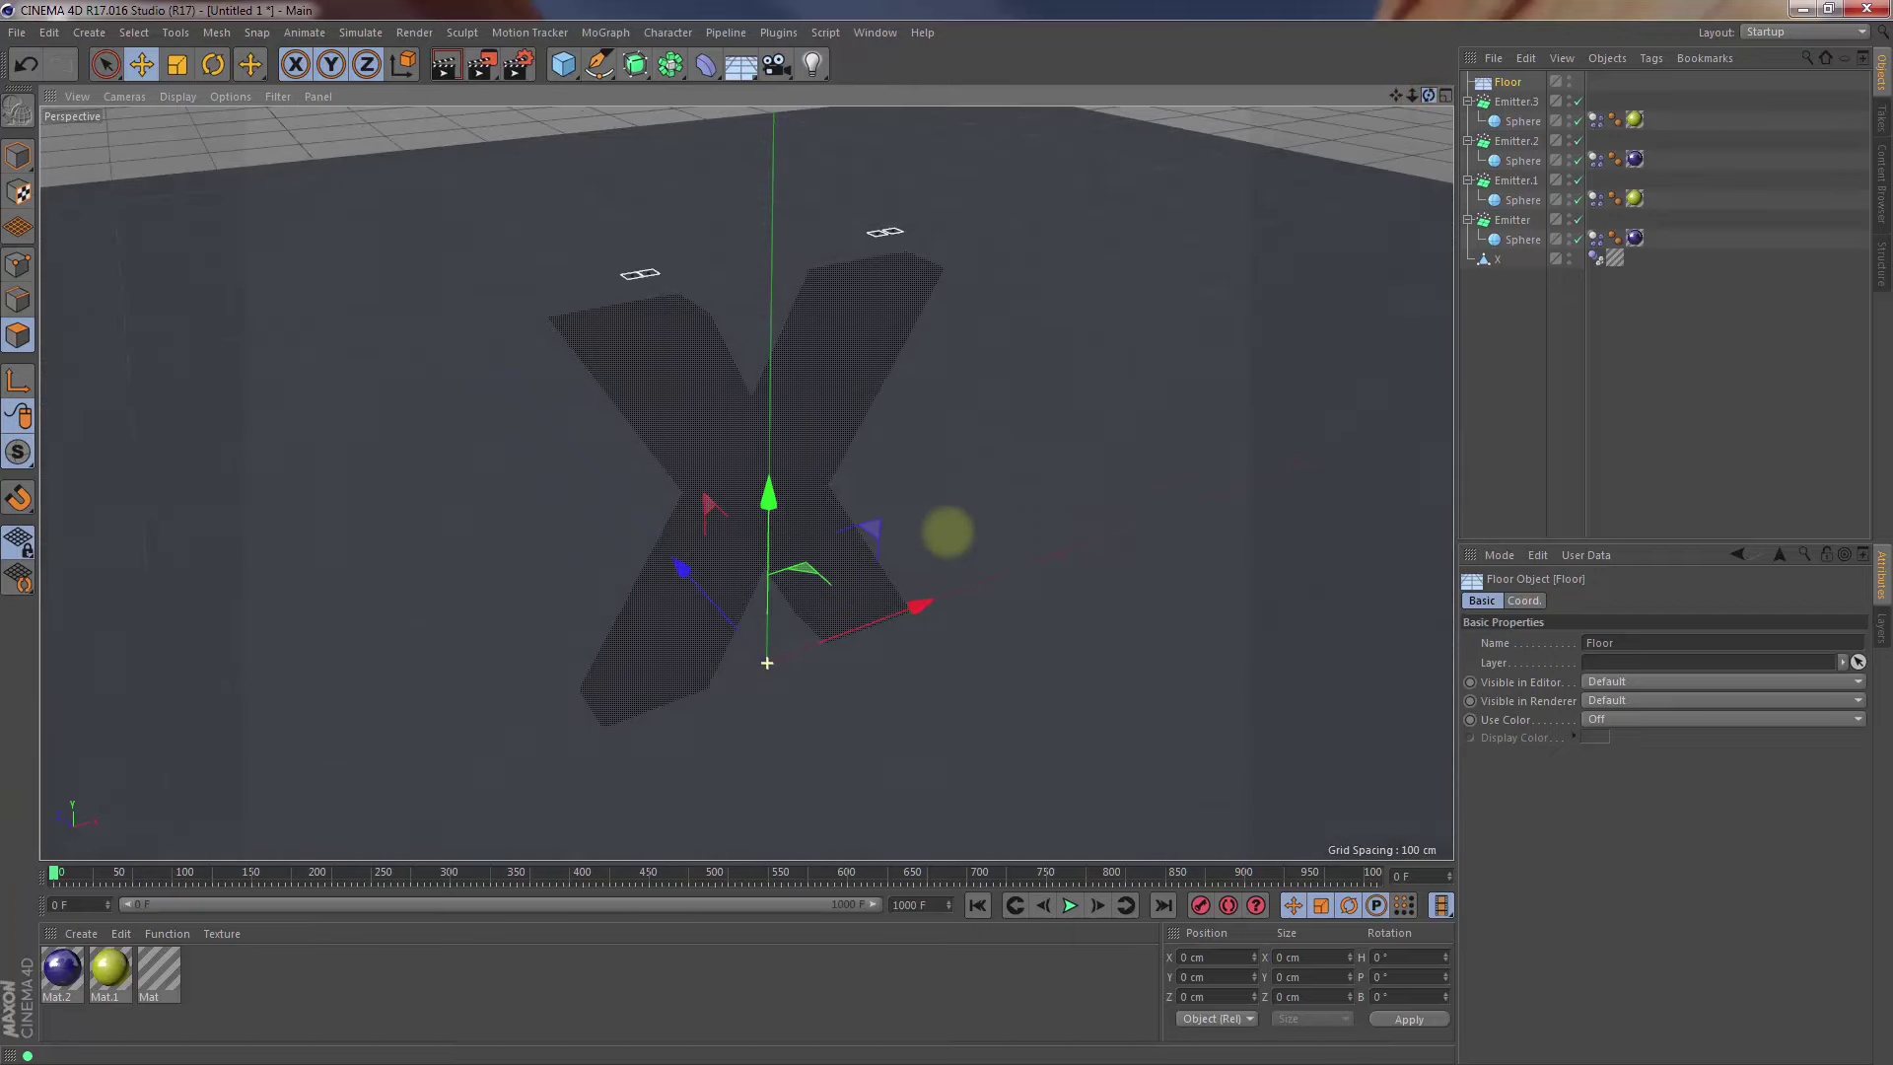
Add an omni light and position it above the floor, up and right of the X
left_click(814, 65)
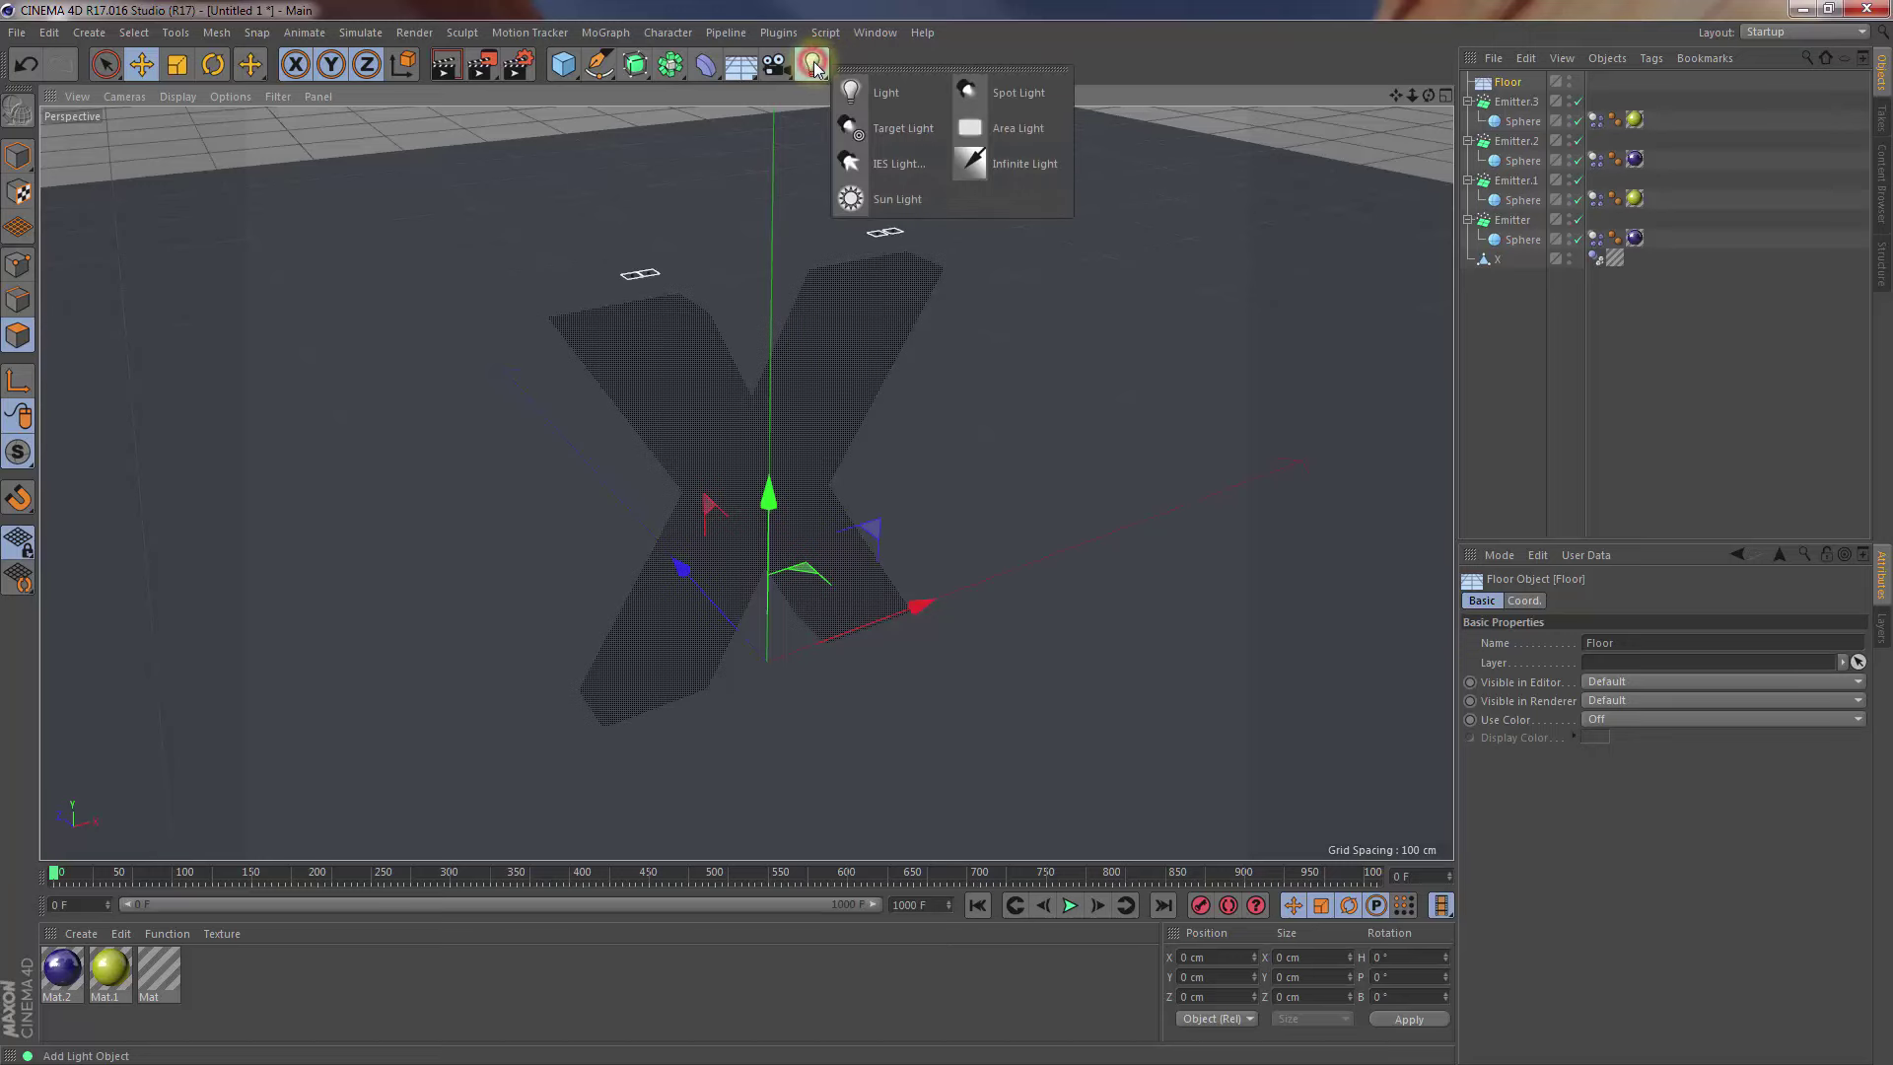
left_click(892, 95)
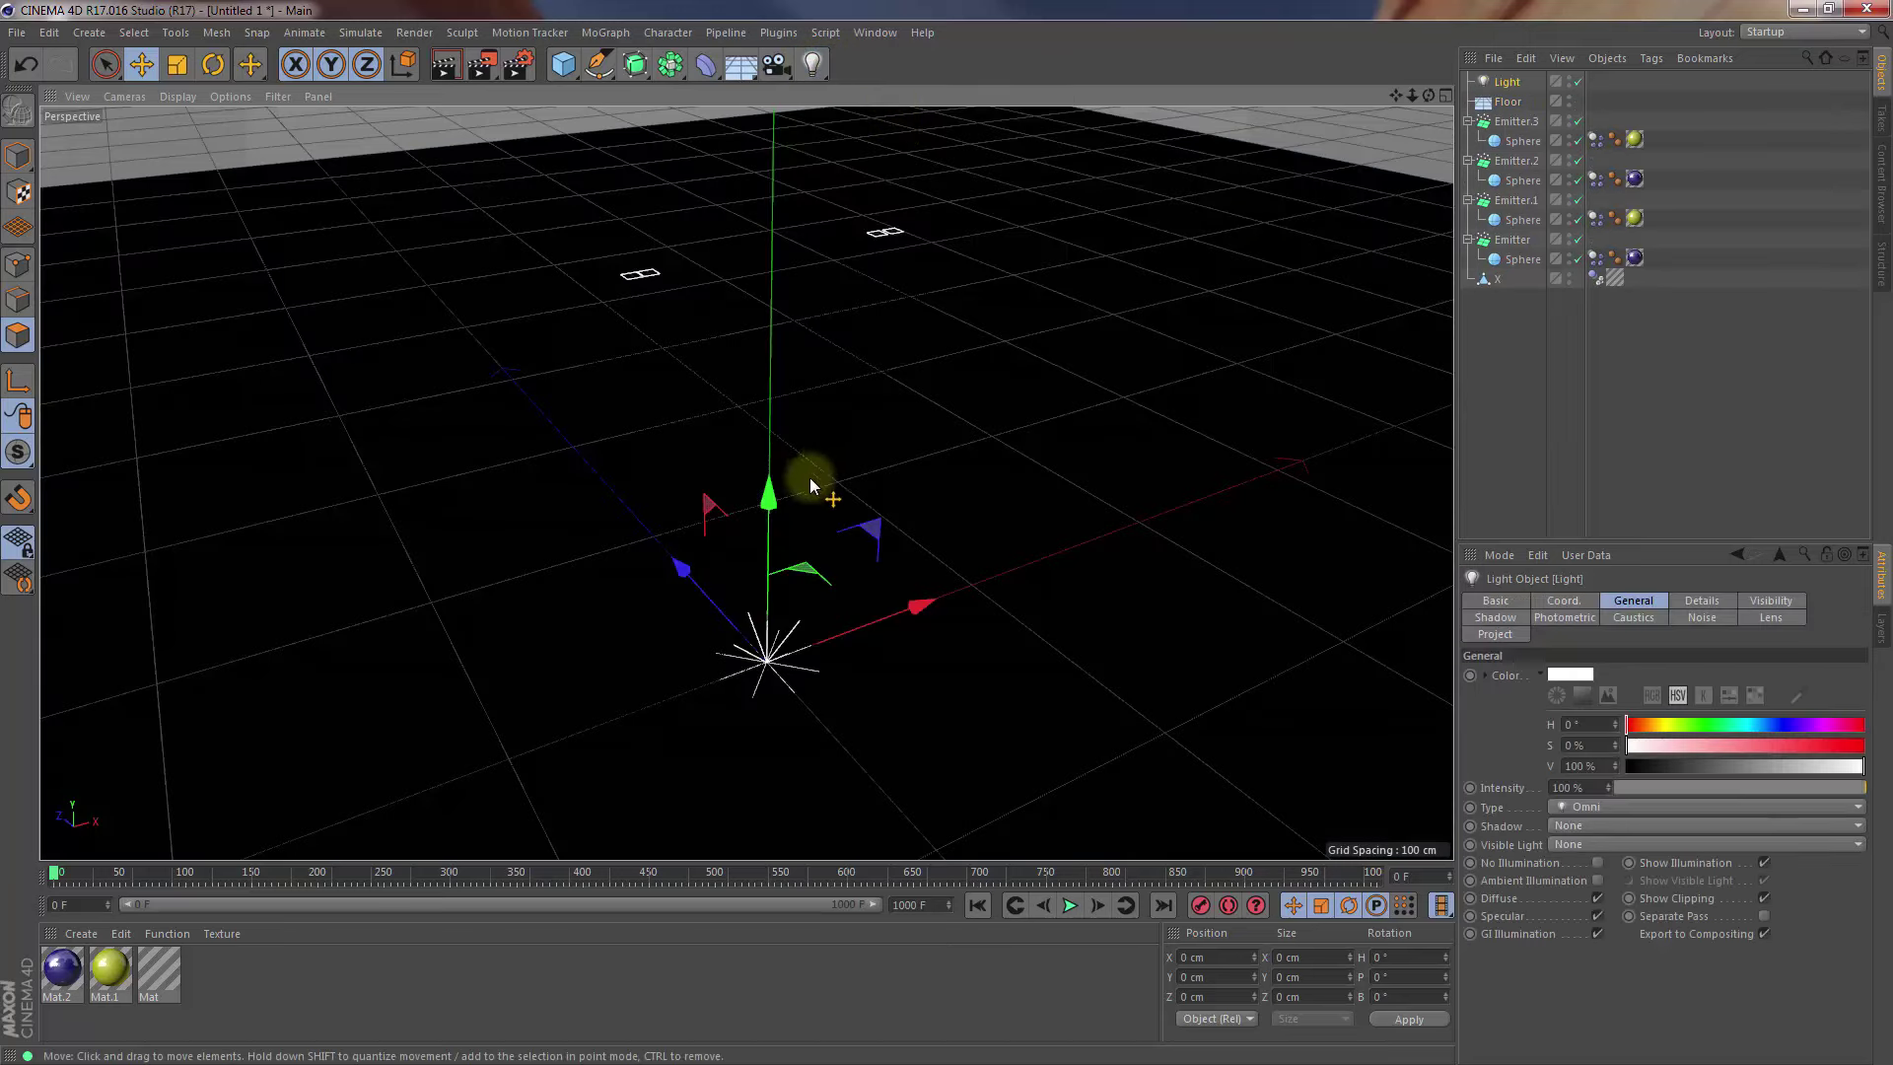
mouse_move(770, 485)
left_mouse_down()
mouse_move(773, 395)
mouse_move(945, 533)
left_mouse_up()
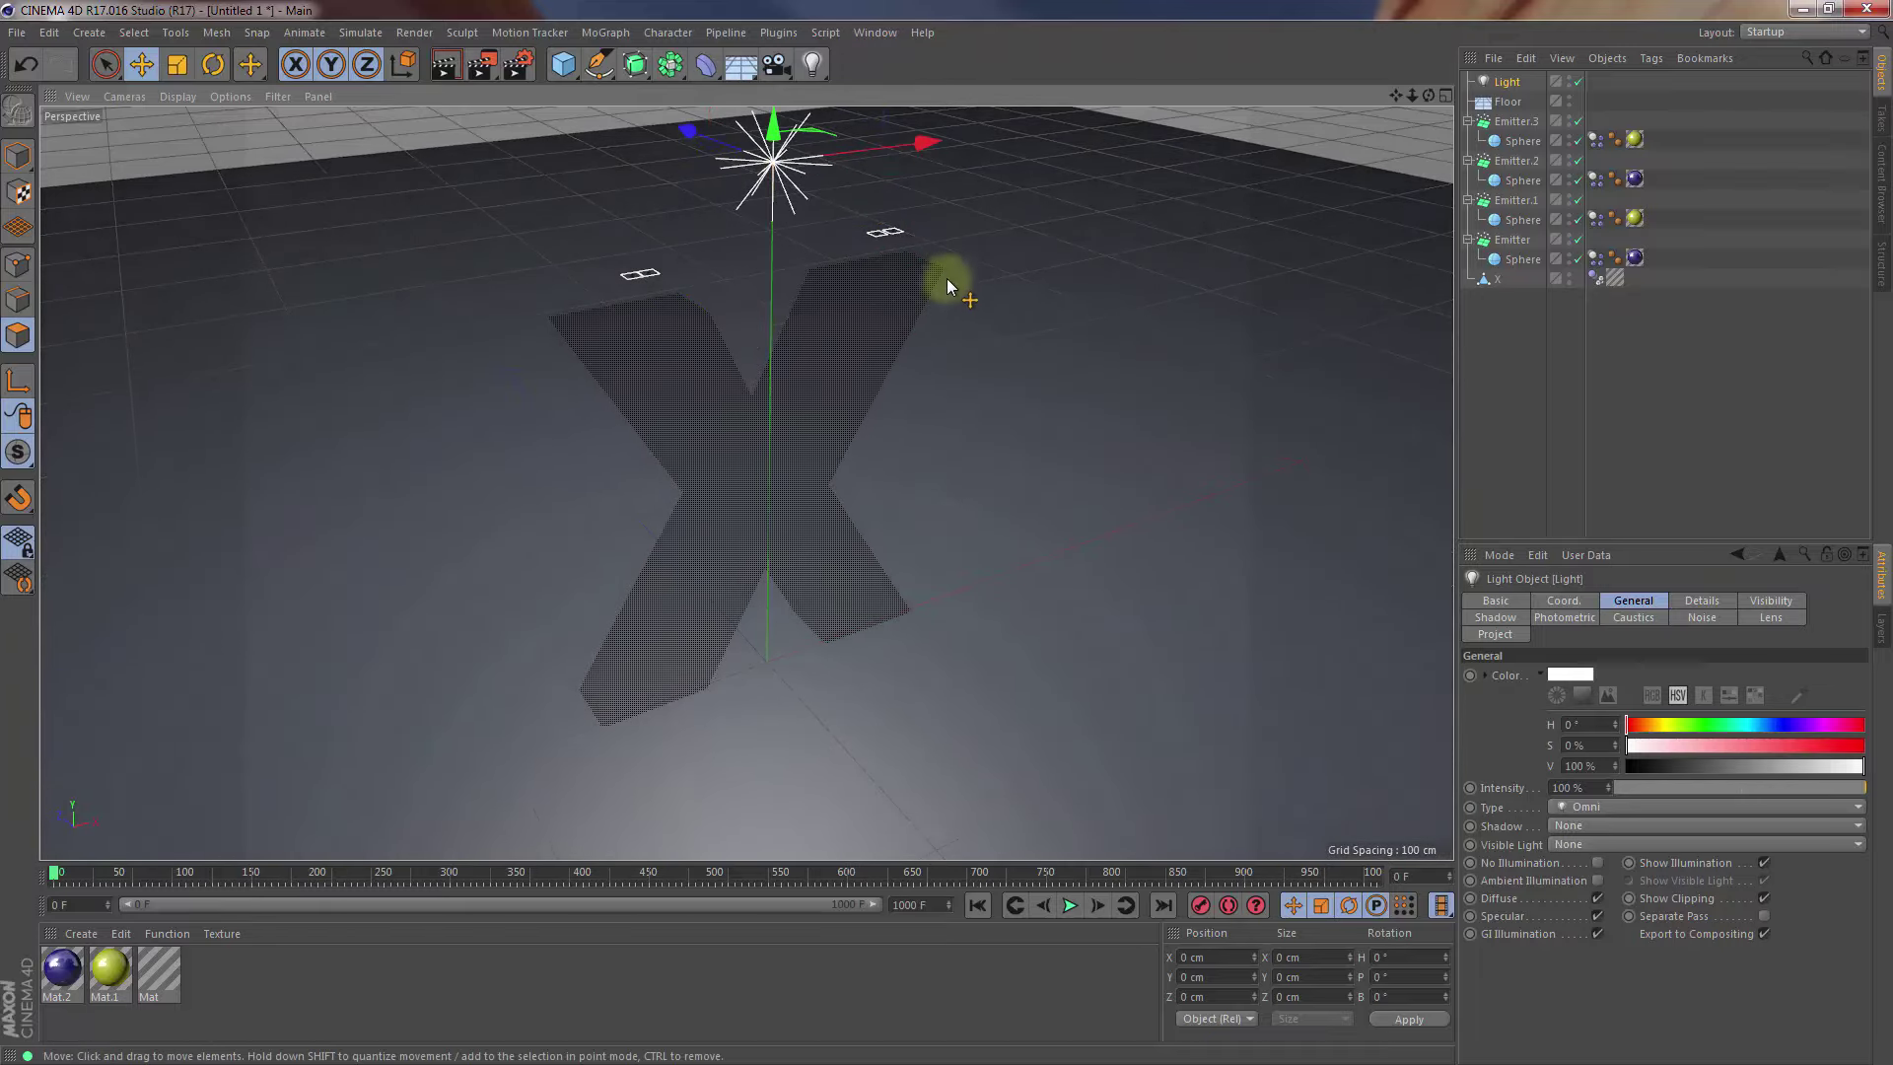
left_click_drag(913, 146, 947, 537)
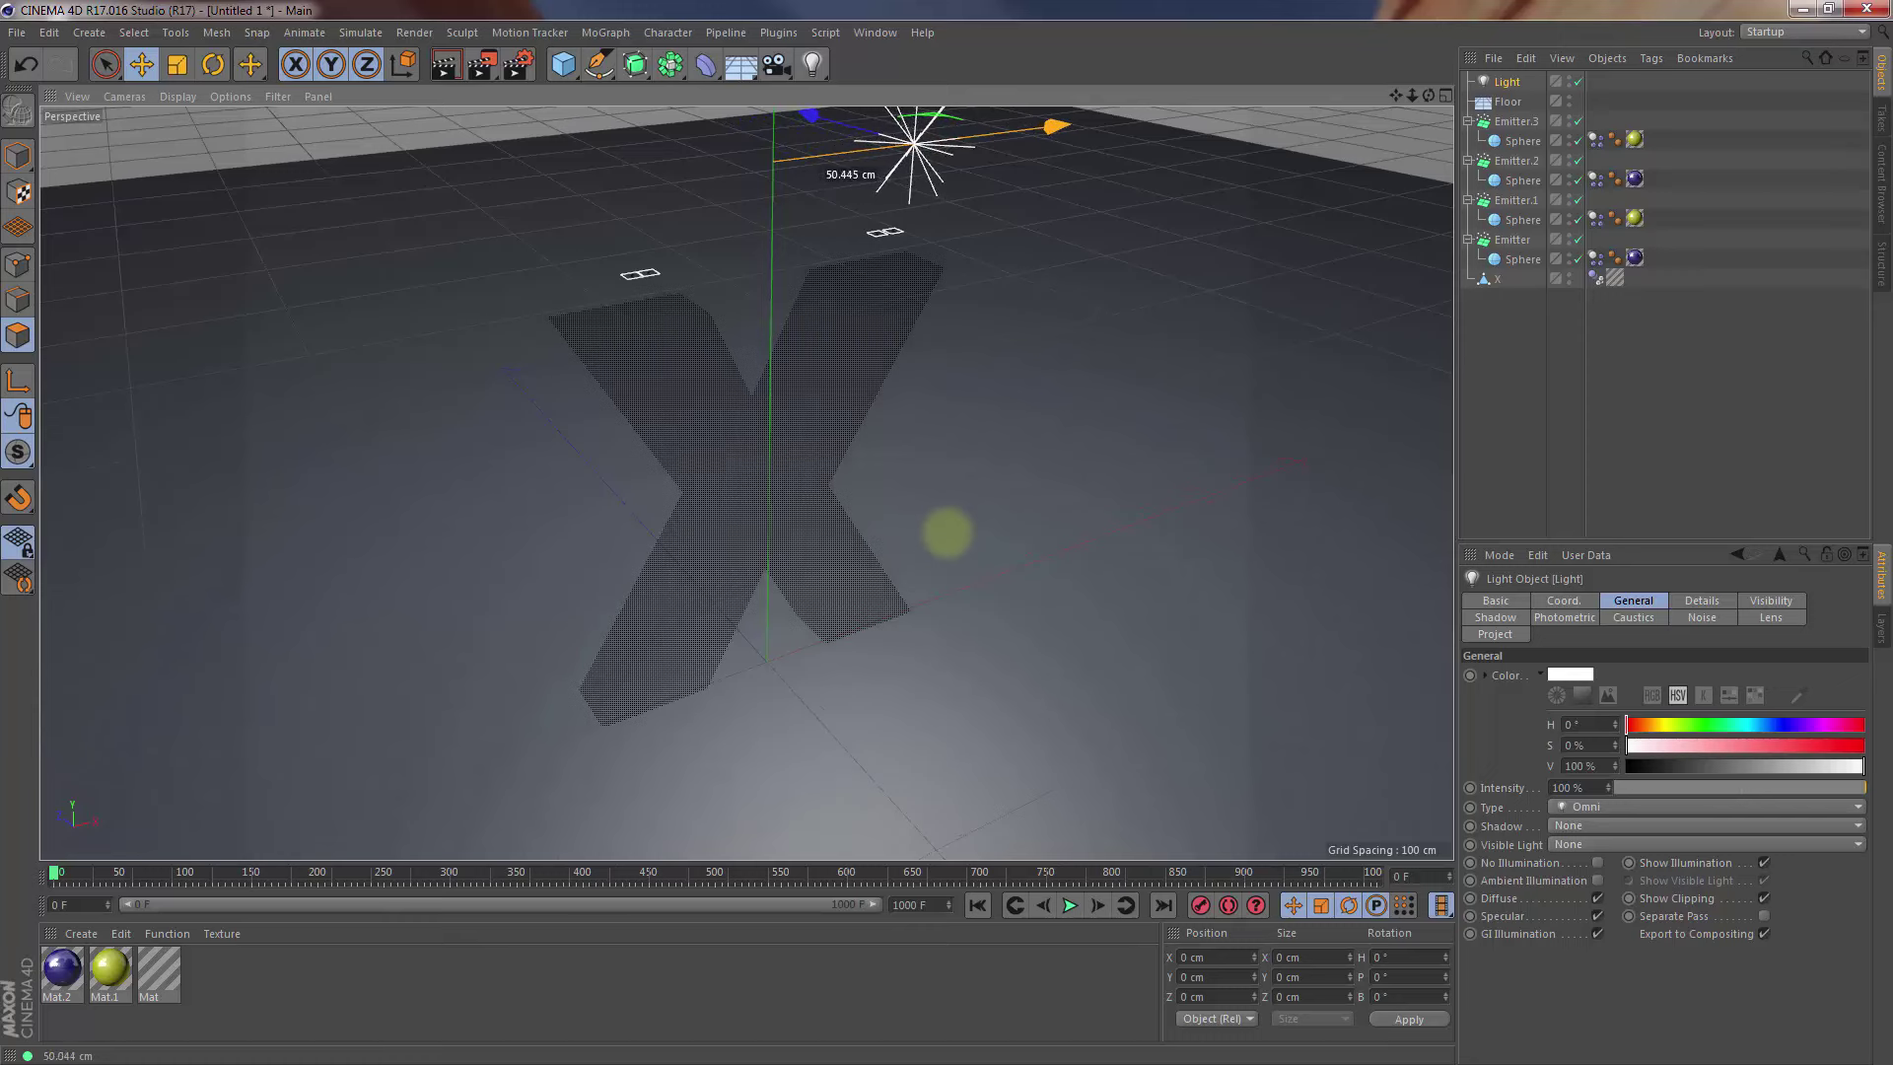
left_click_drag(832, 121, 931, 141)
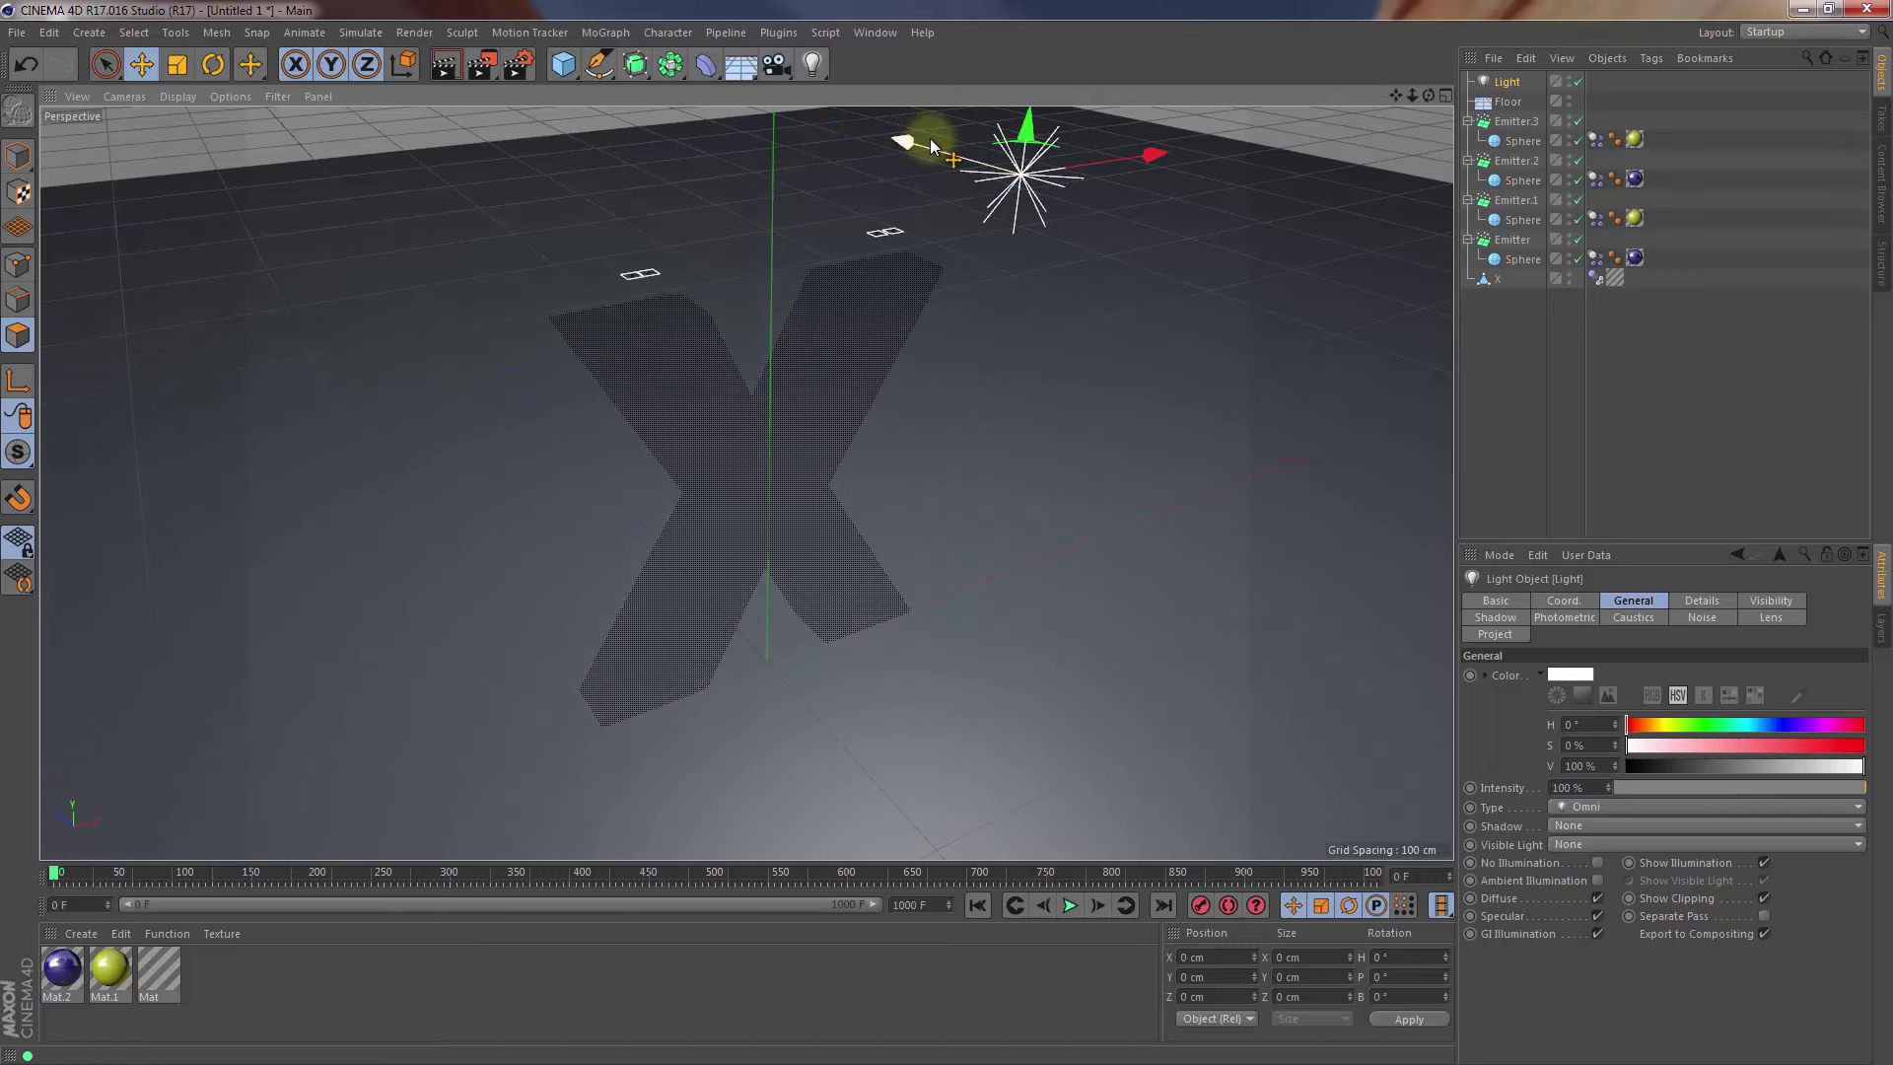
Add a second omni light, Light.1, move it left and raise it about 130 cm
left_click(811, 65)
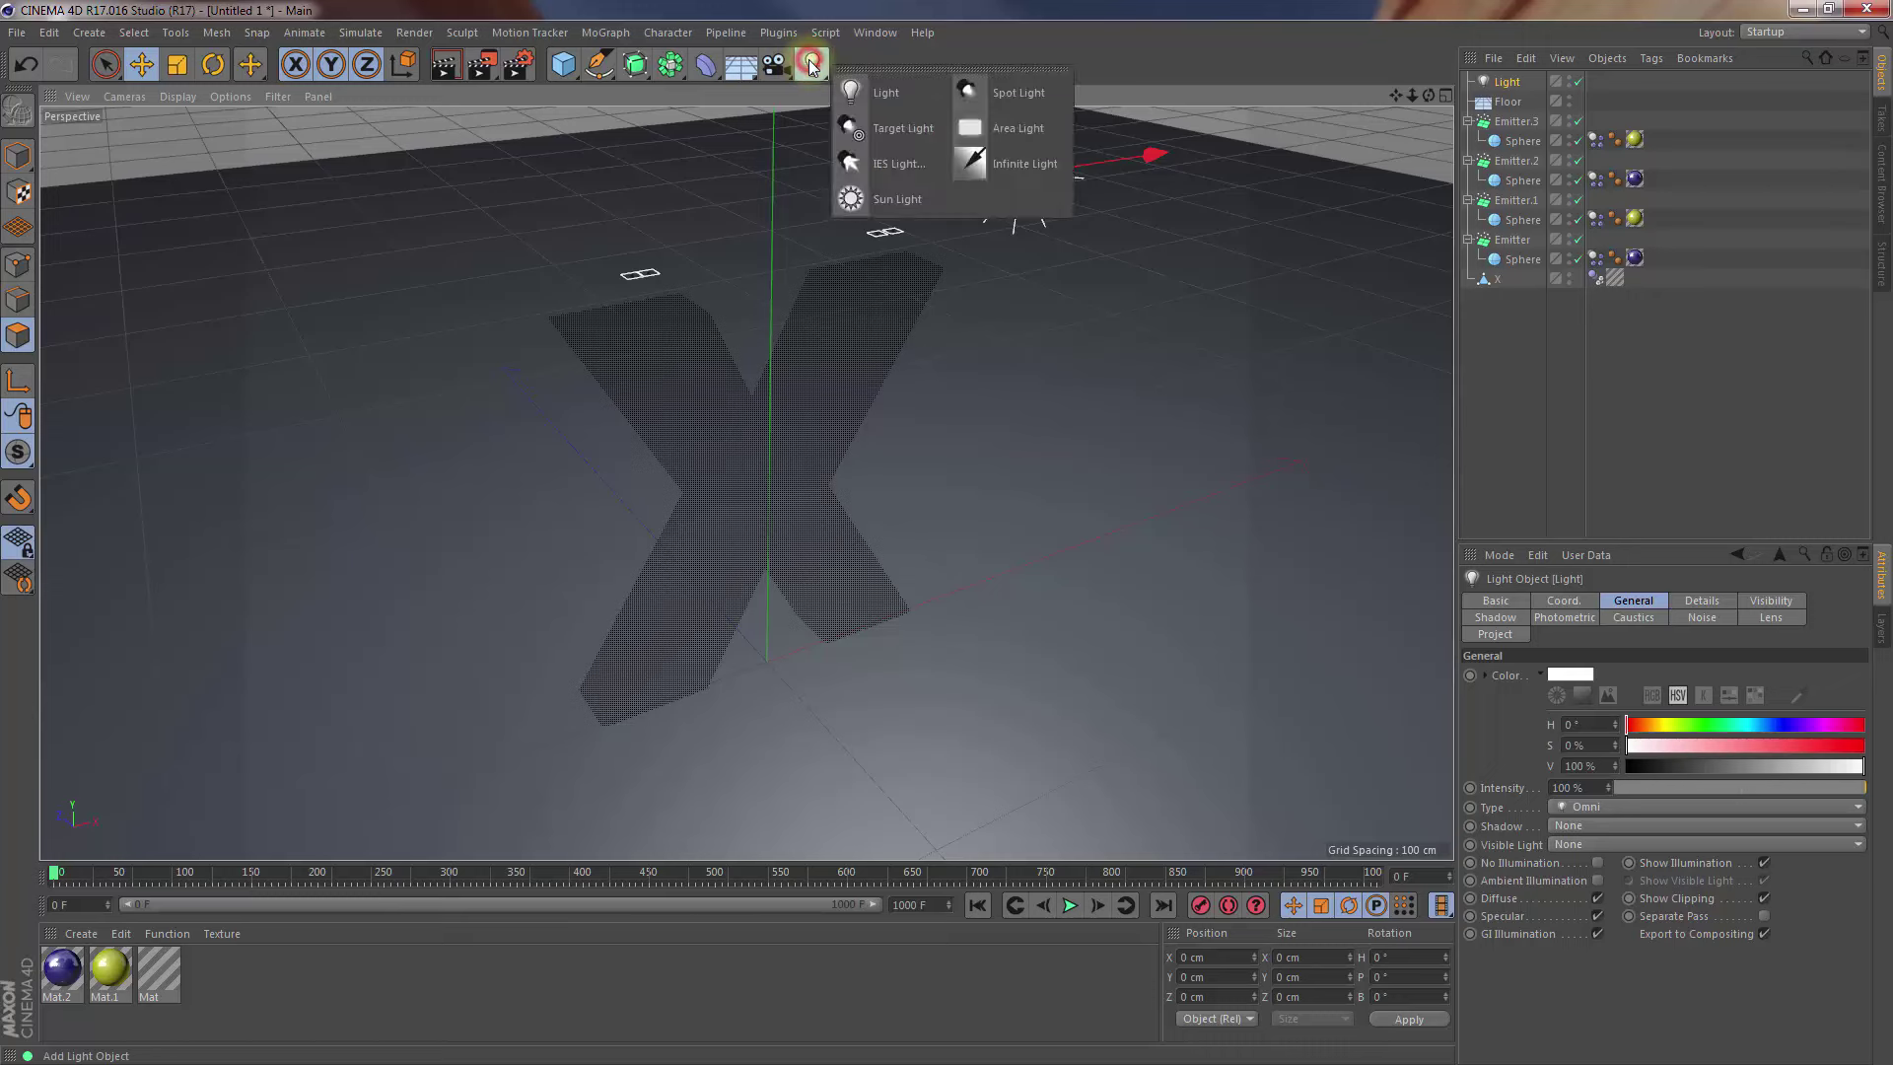
left_click(876, 94)
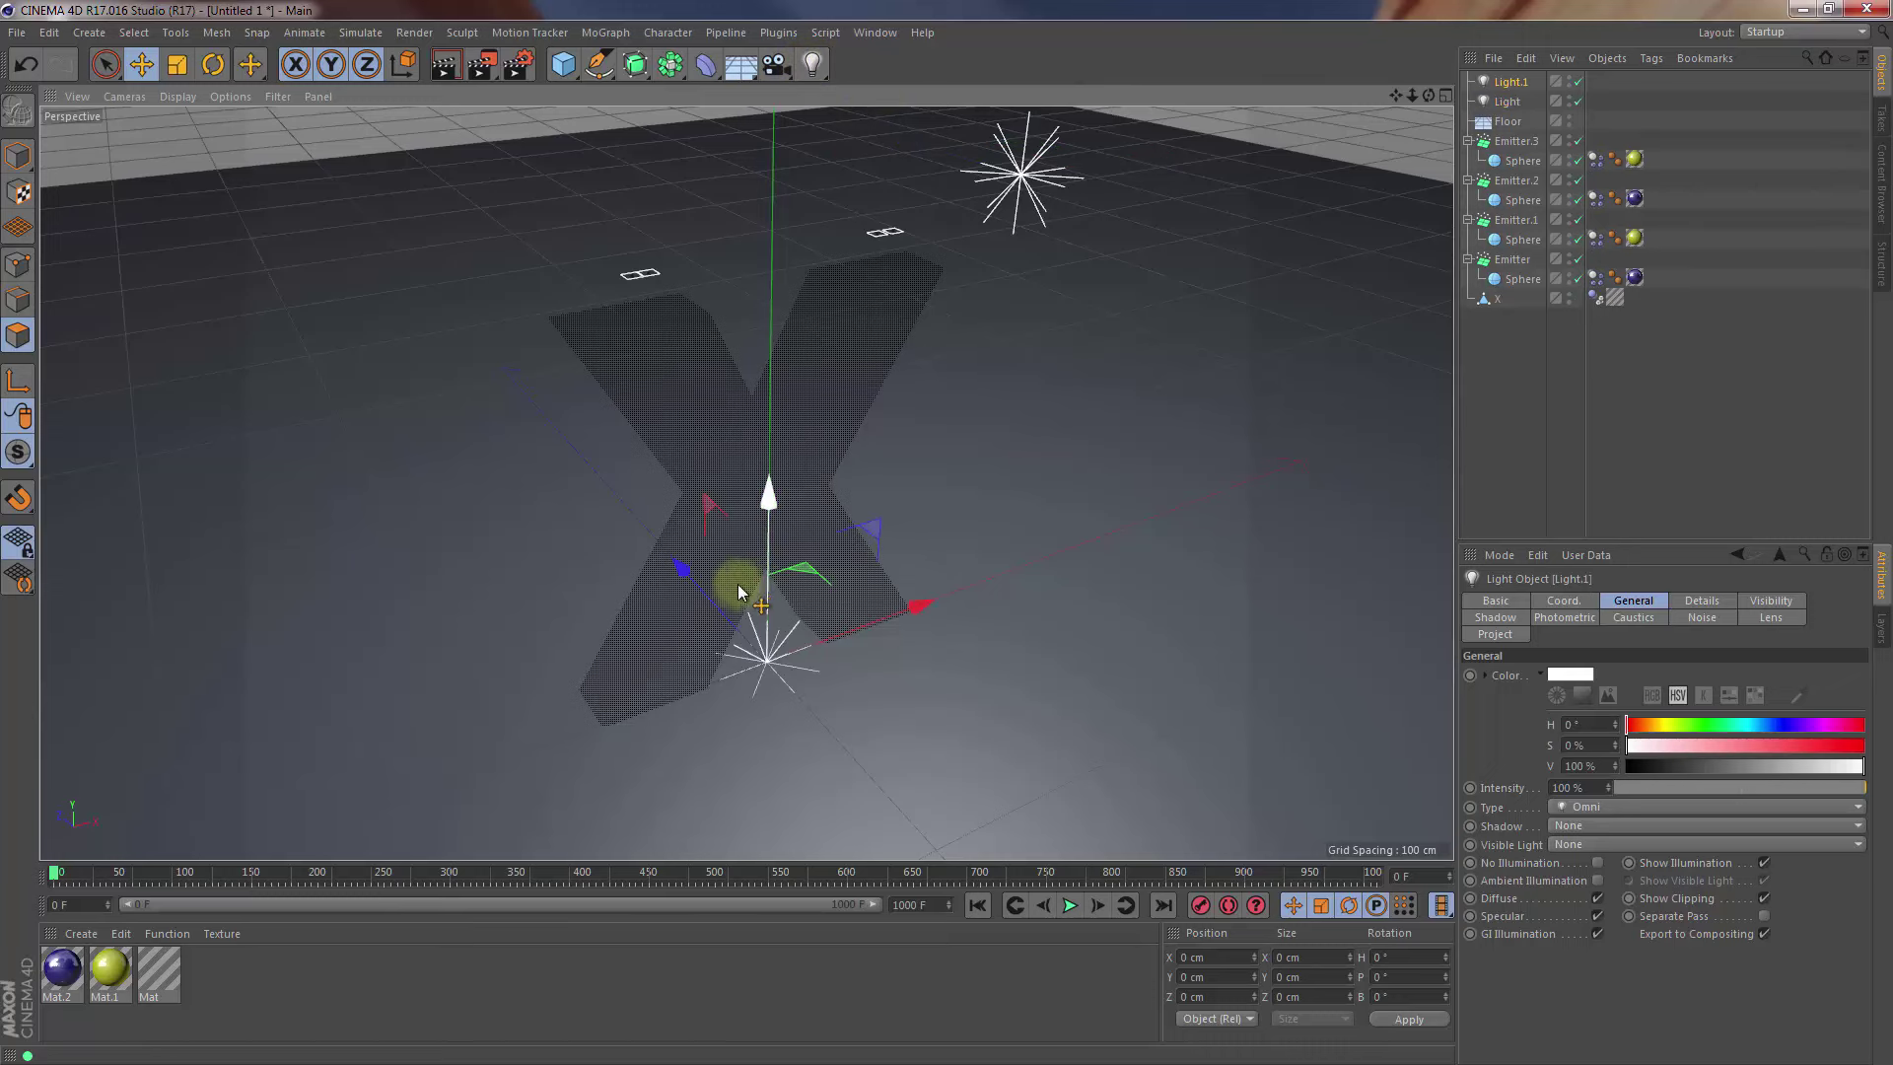
left_click_drag(682, 569, 709, 597)
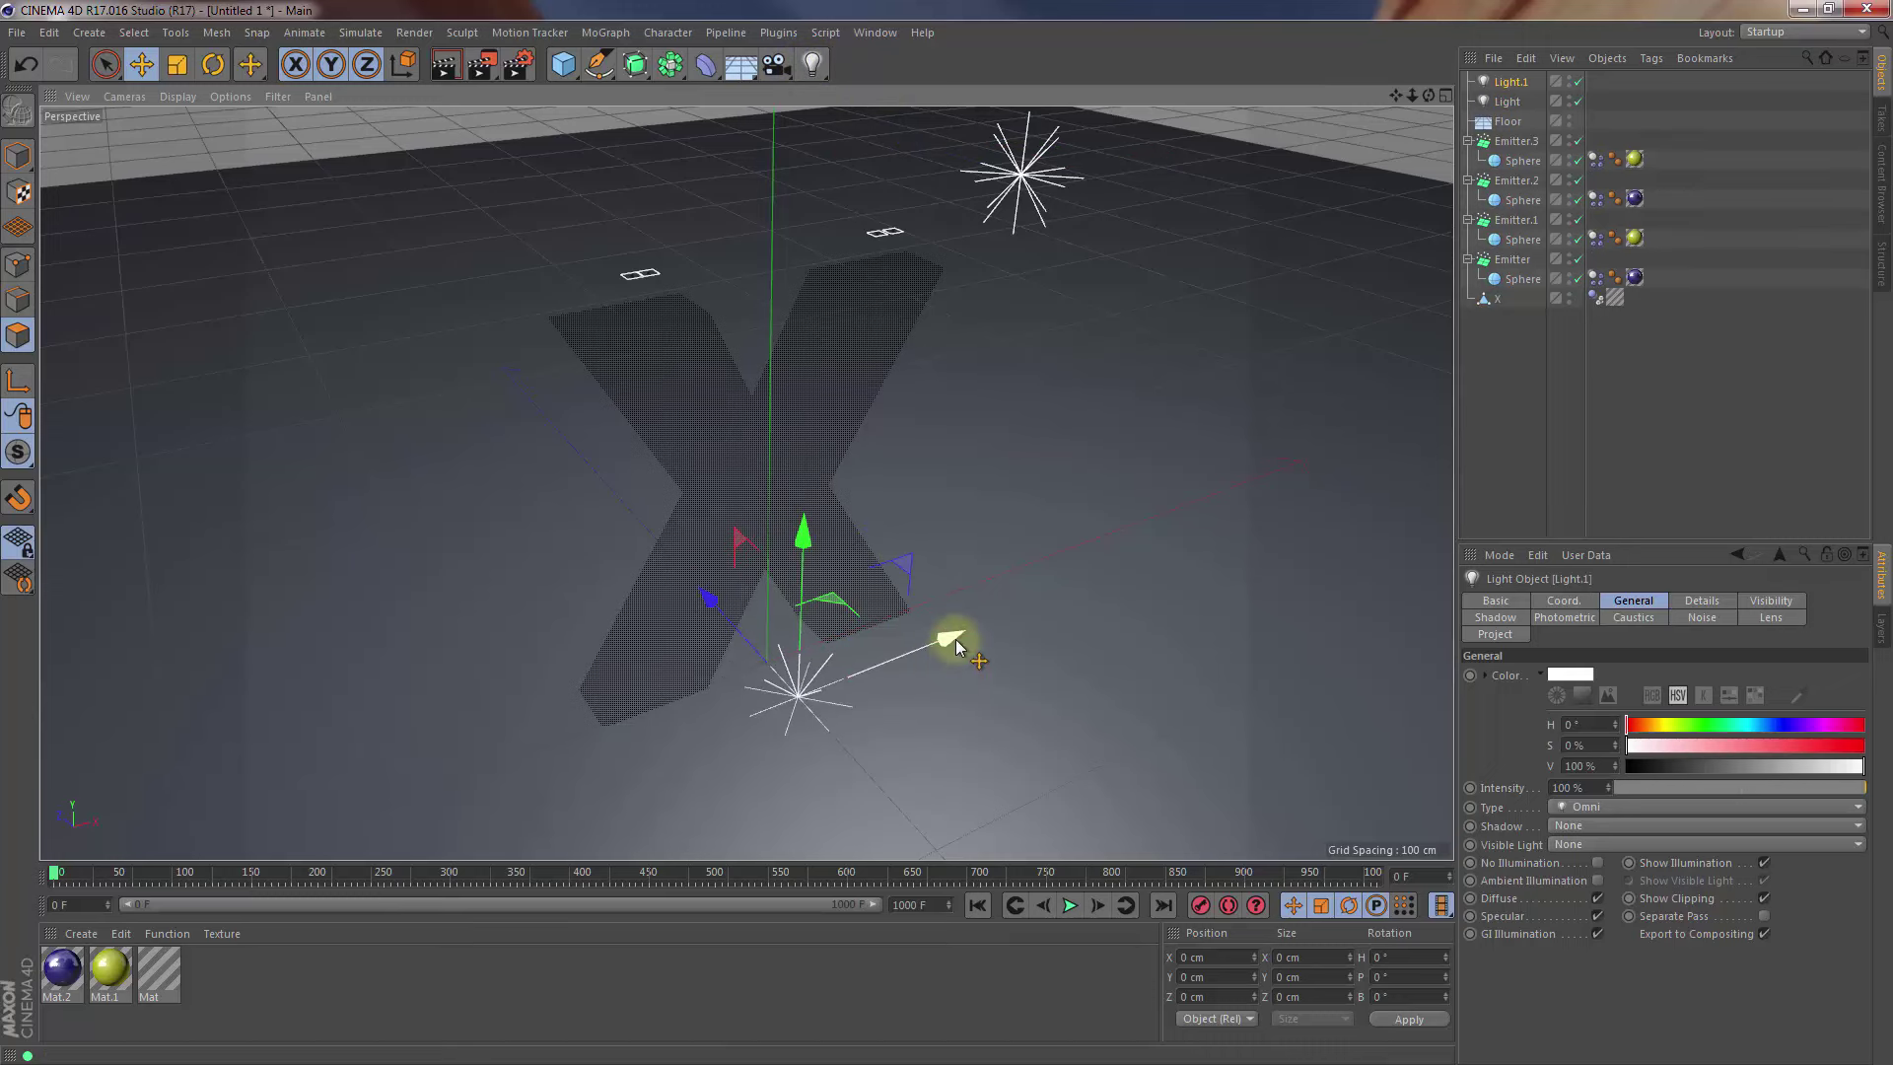
left_click_drag(950, 637, 614, 703)
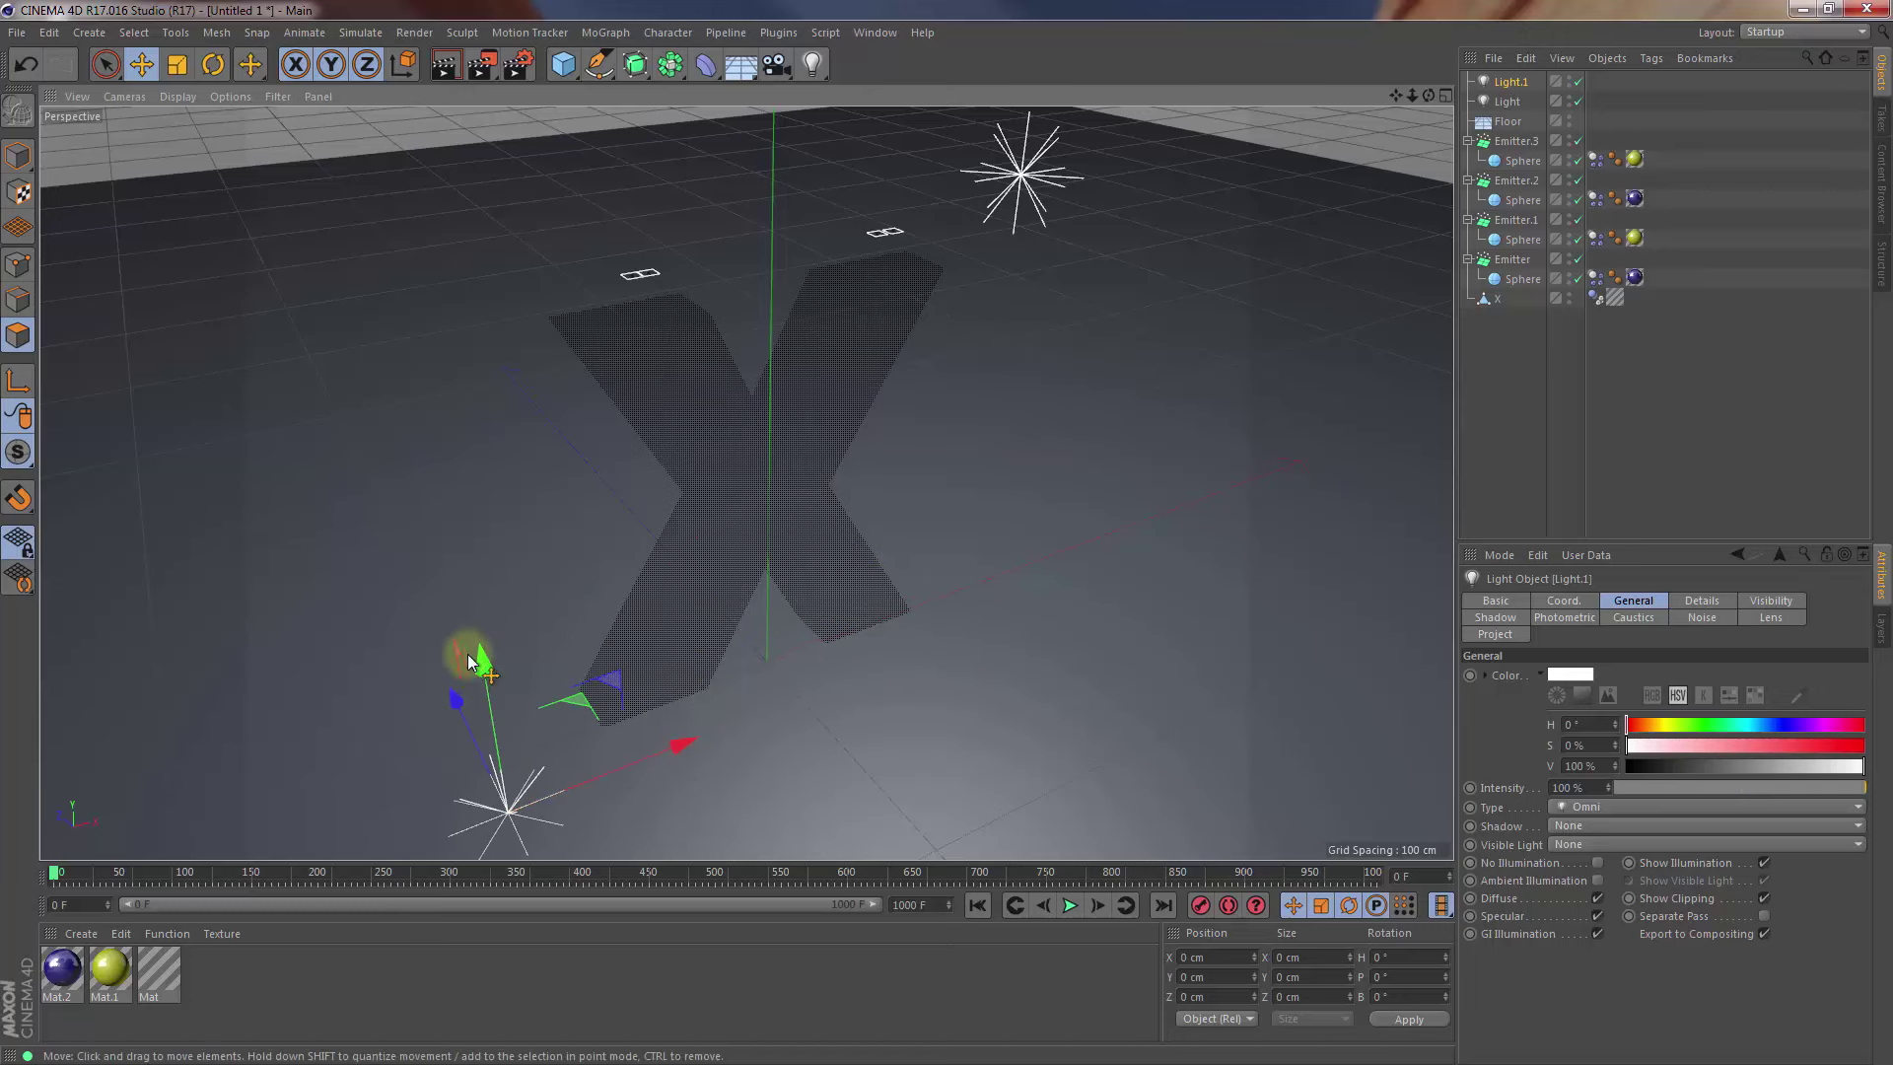
mouse_move(484, 663)
left_mouse_down()
mouse_move(467, 192)
mouse_move(946, 532)
mouse_move(493, 683)
left_mouse_up()
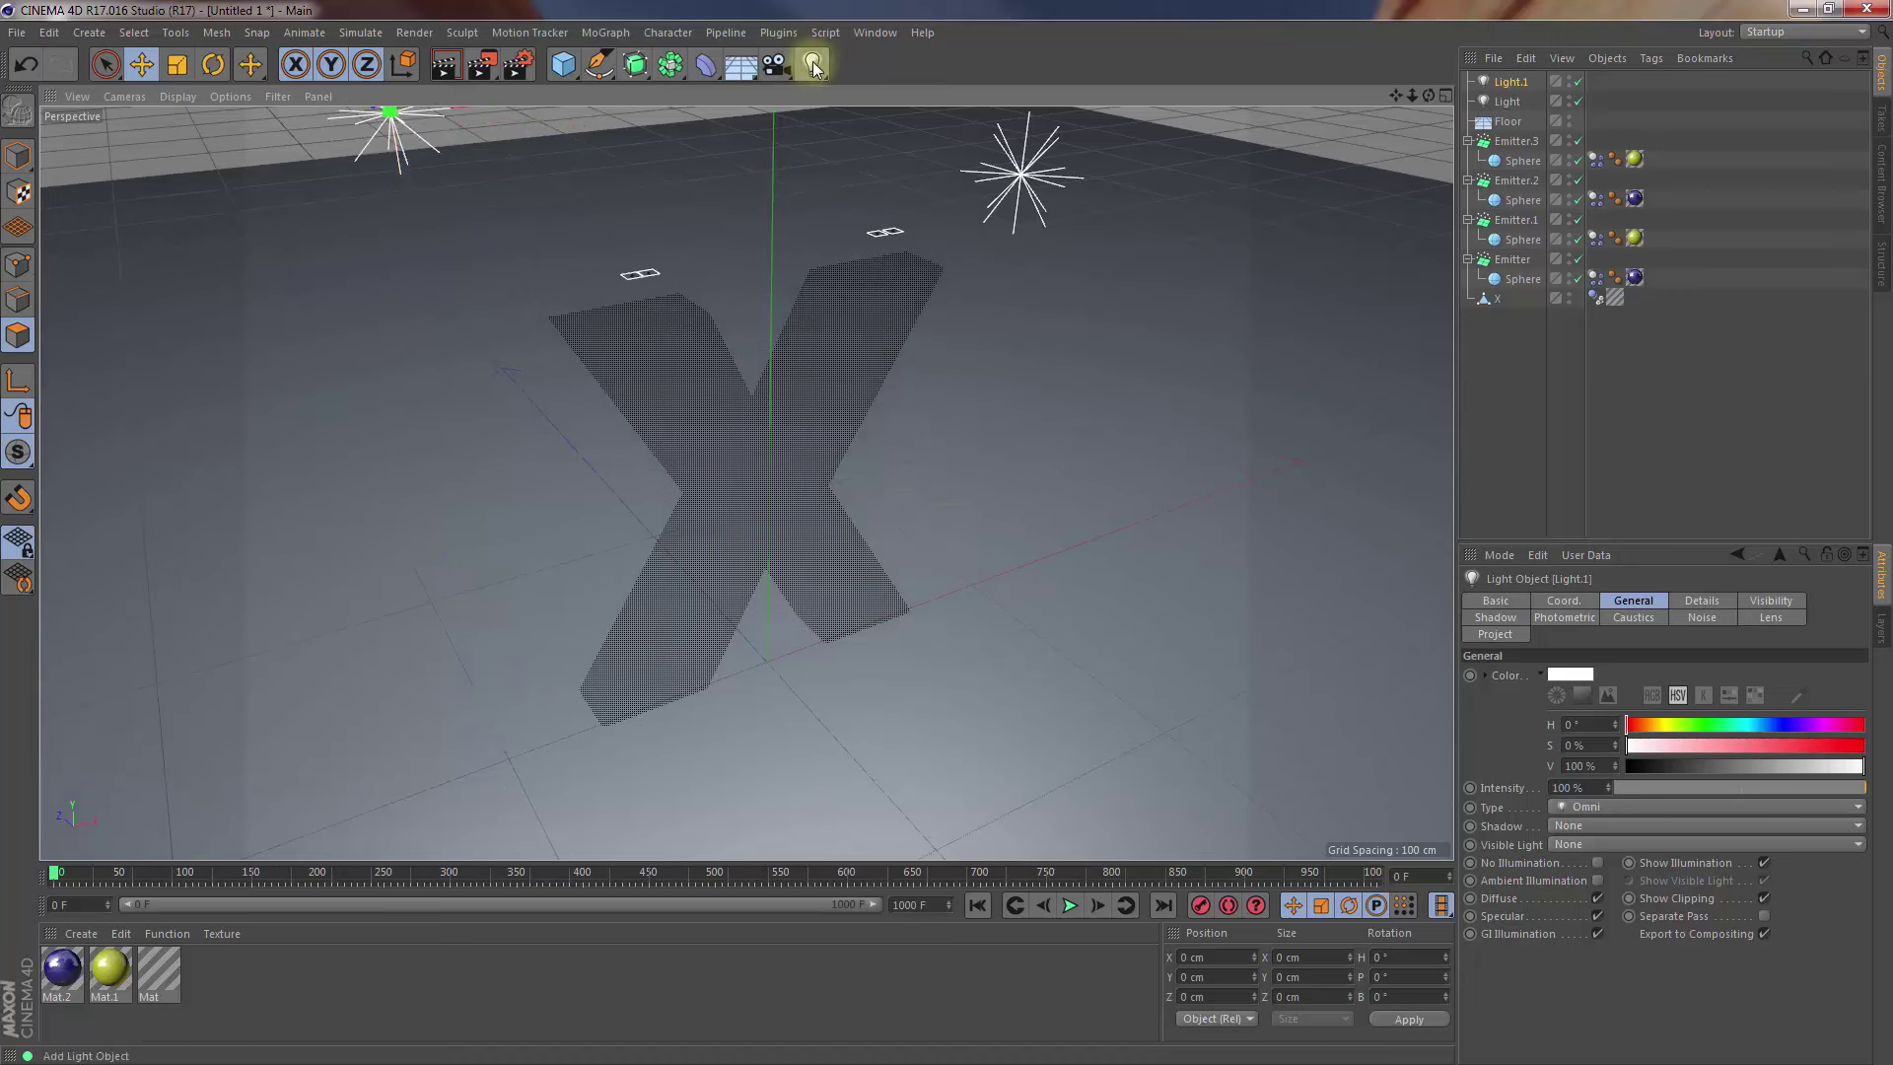
Add a third omni light, Light.2, and lift it well above the floor
left_click_drag(814, 67, 870, 90)
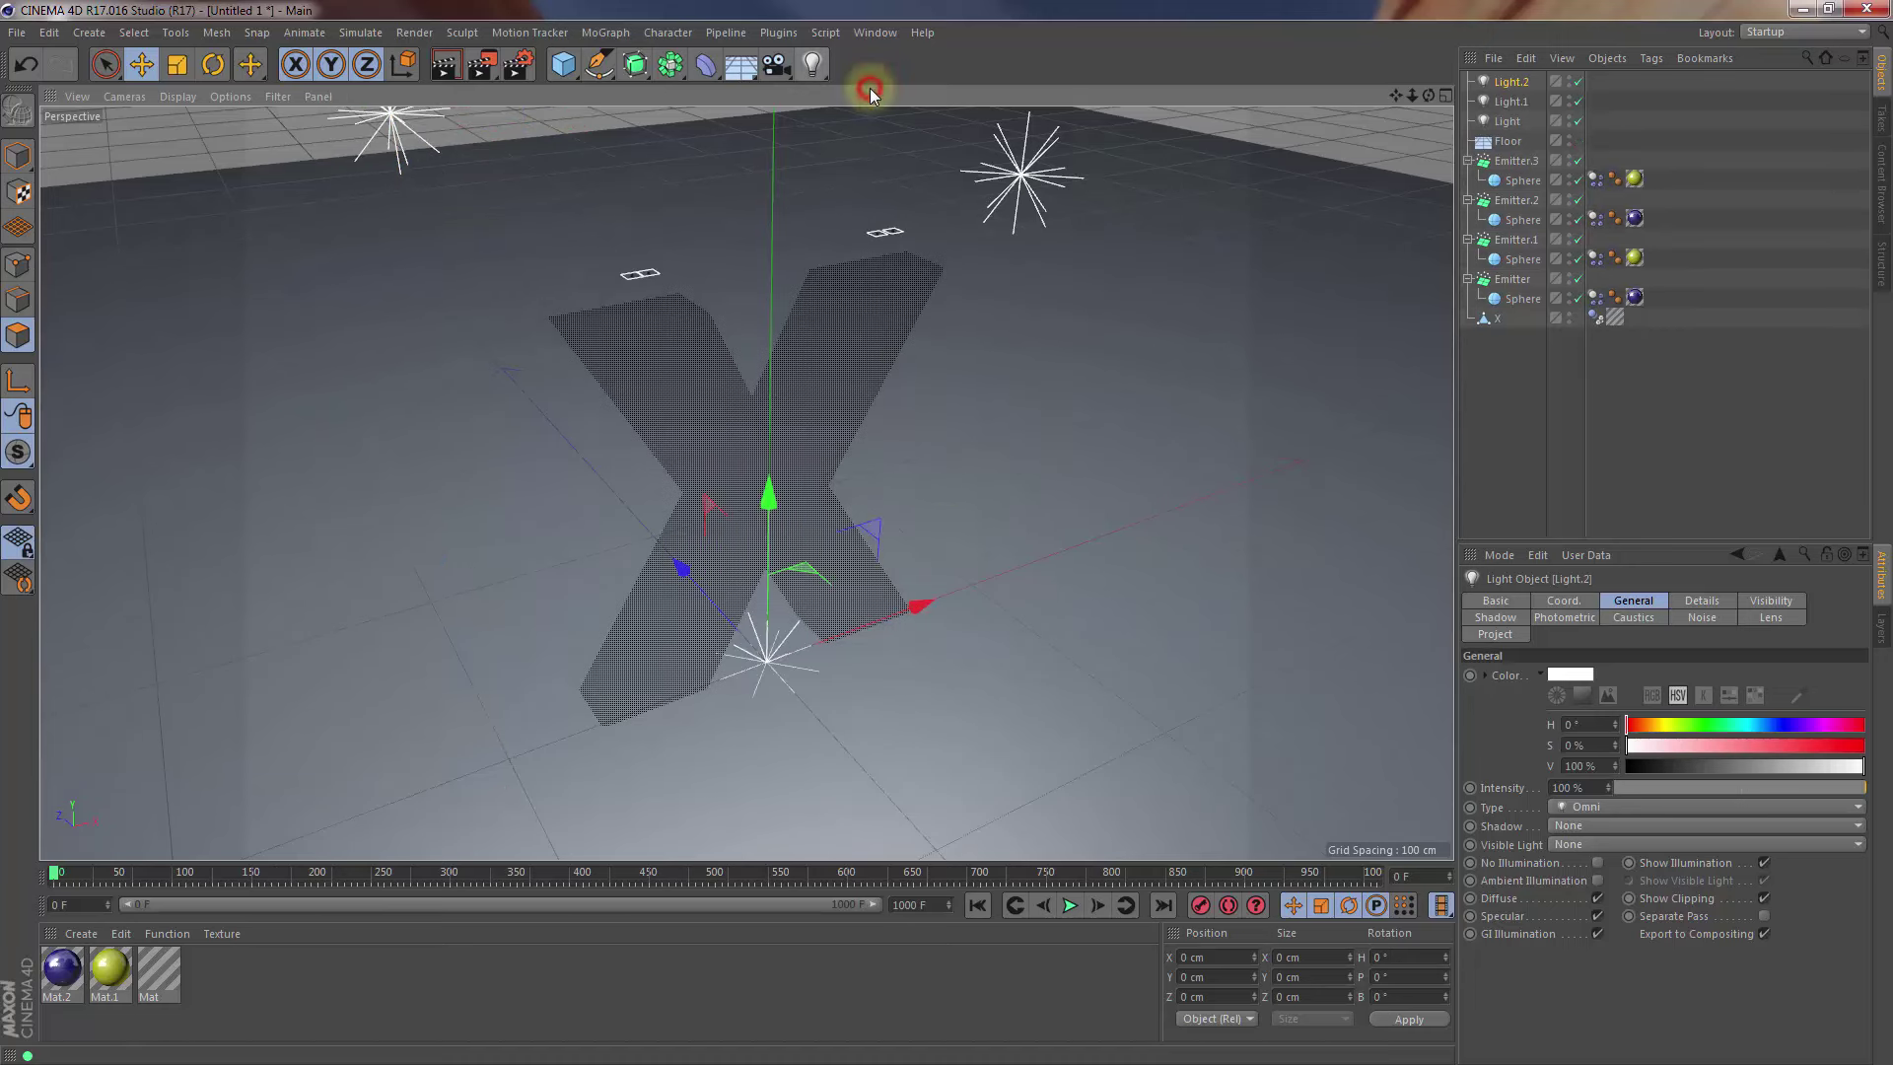
left_click_drag(687, 577, 580, 439)
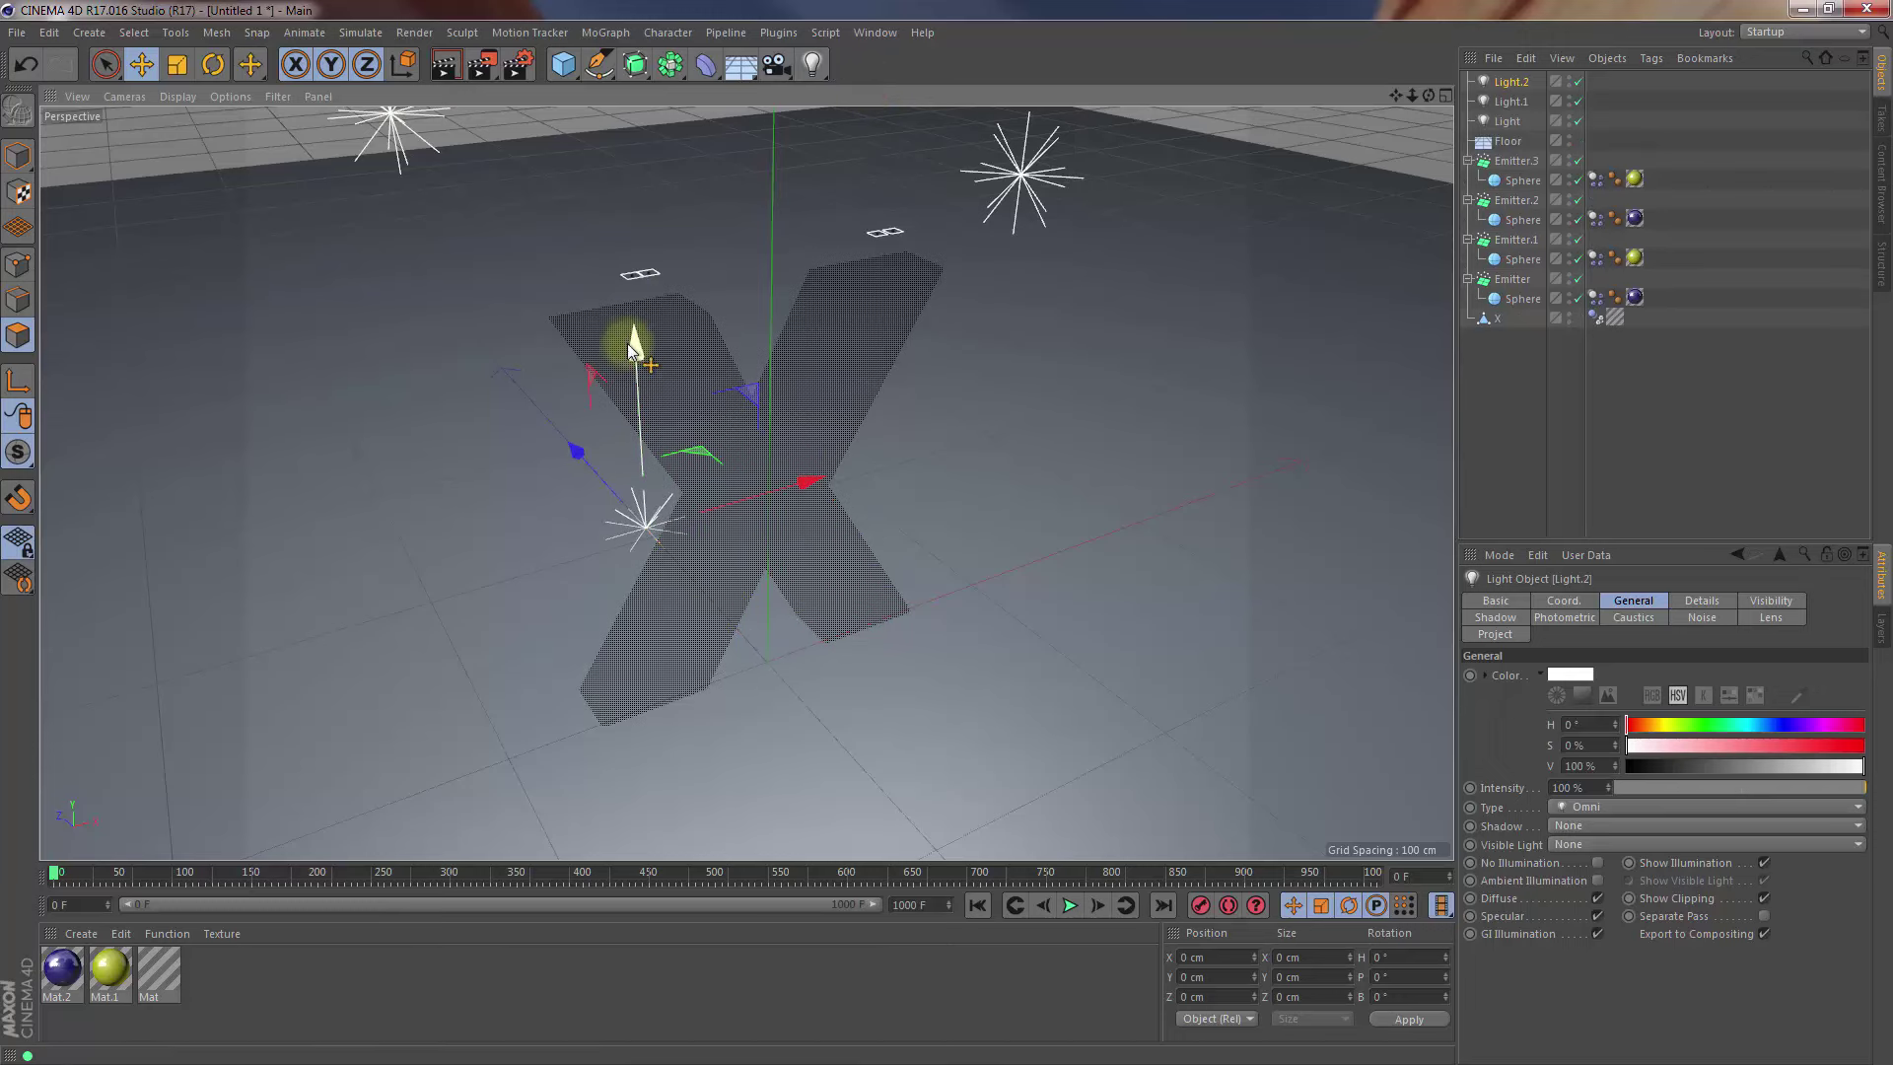
left_click_drag(634, 347, 648, 126)
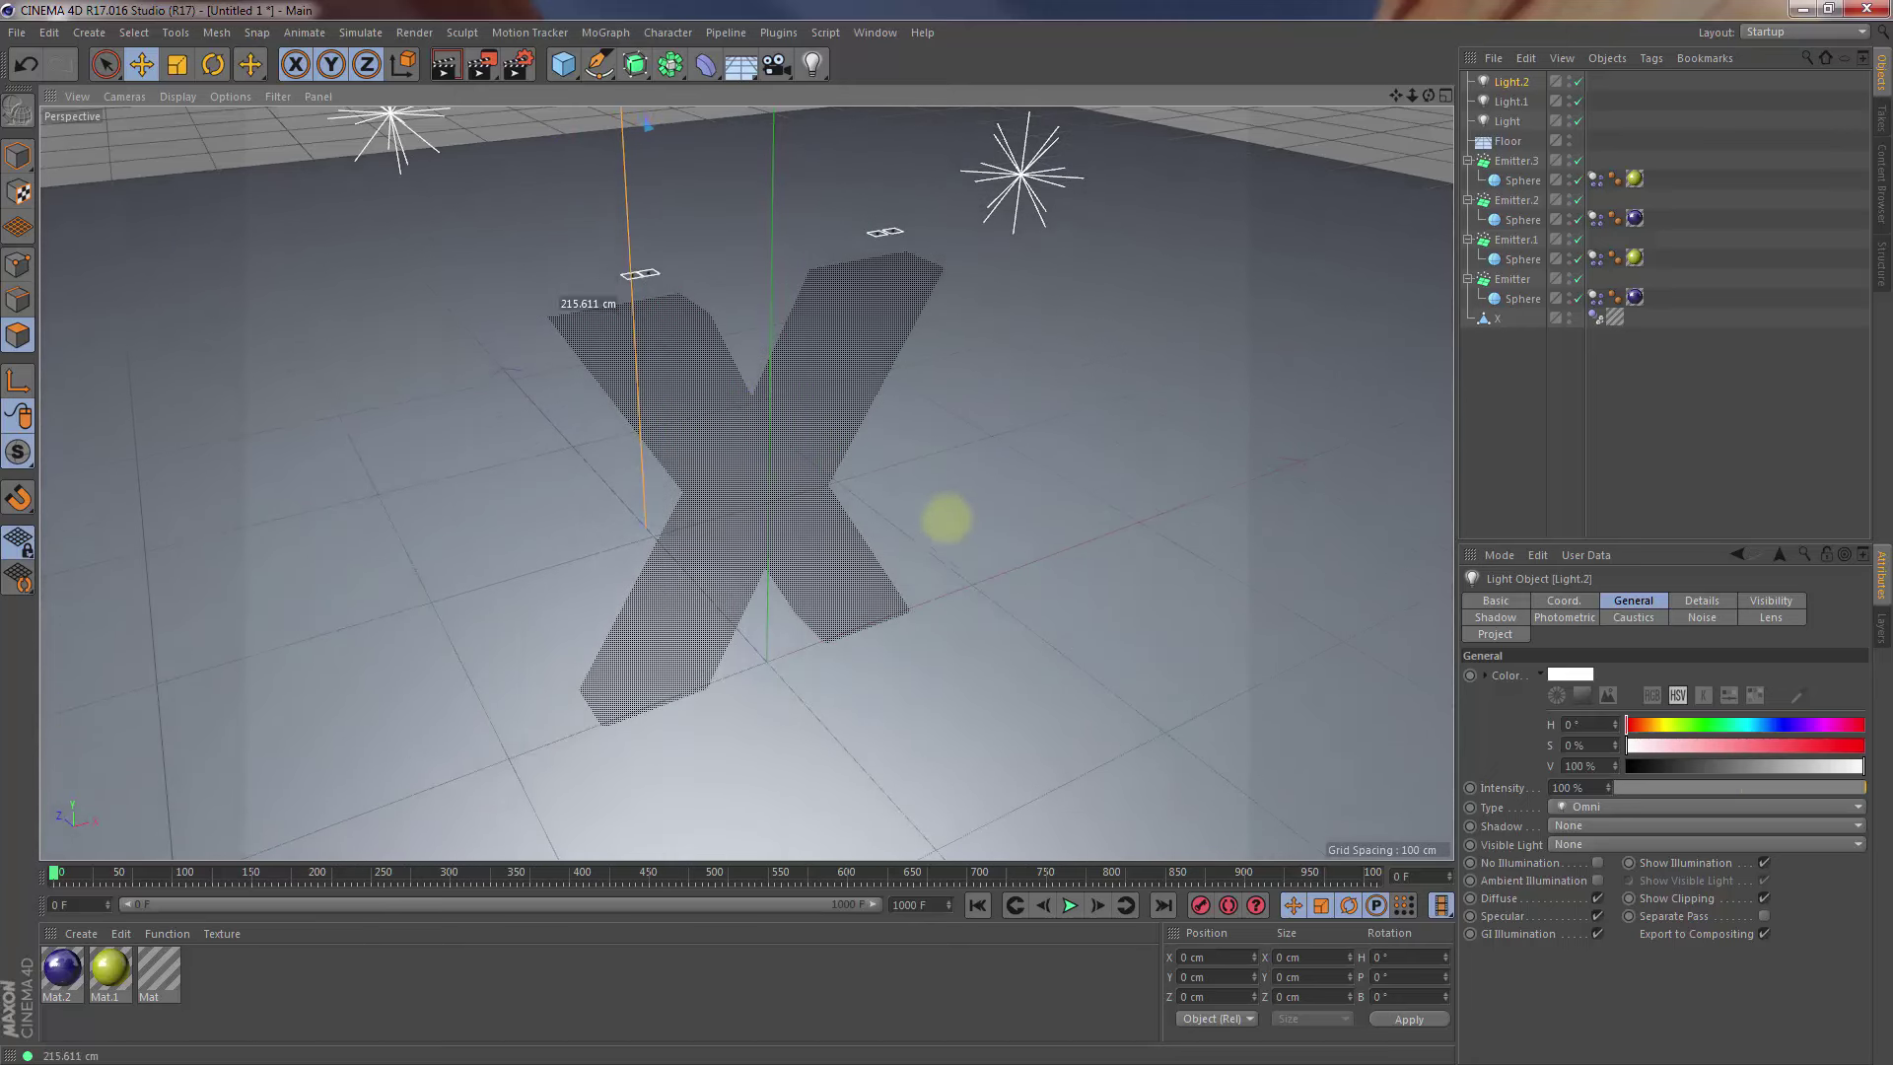
left_click_drag(946, 533, 837, 789)
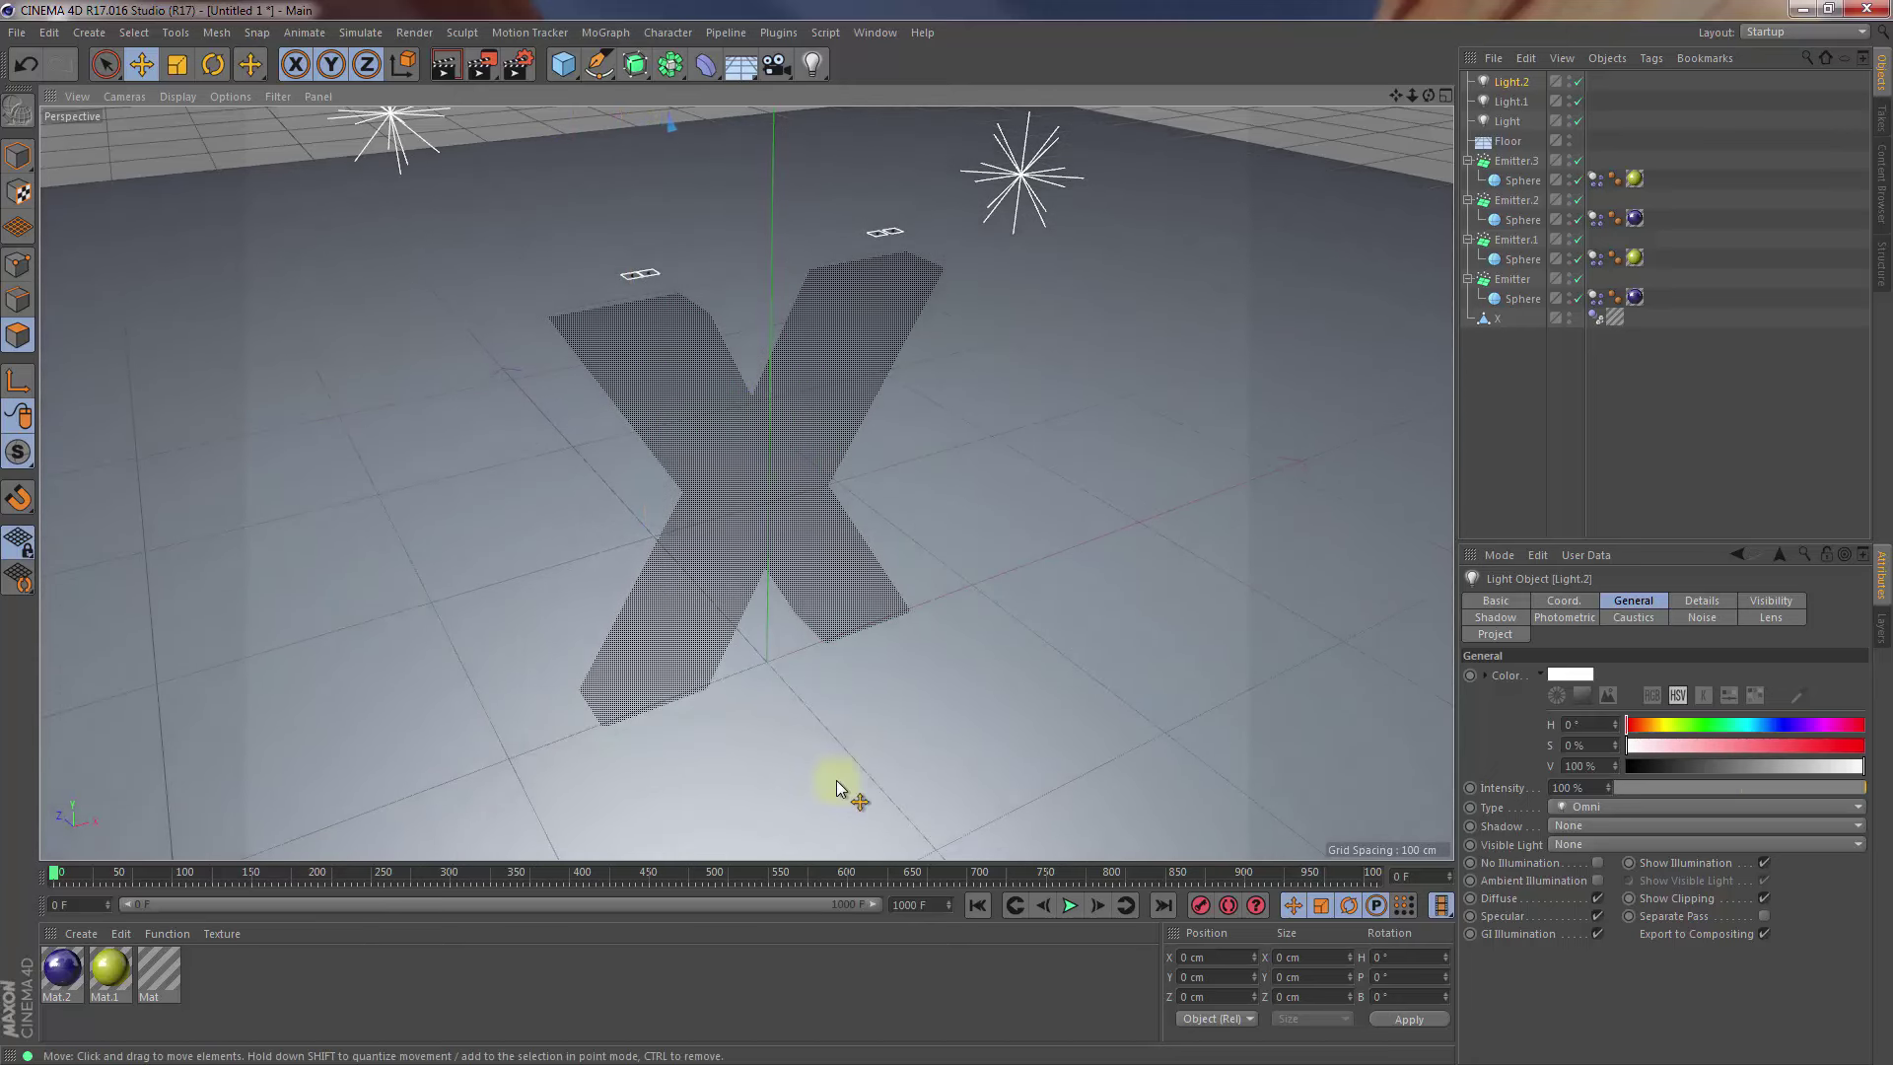
left_click(1640, 80)
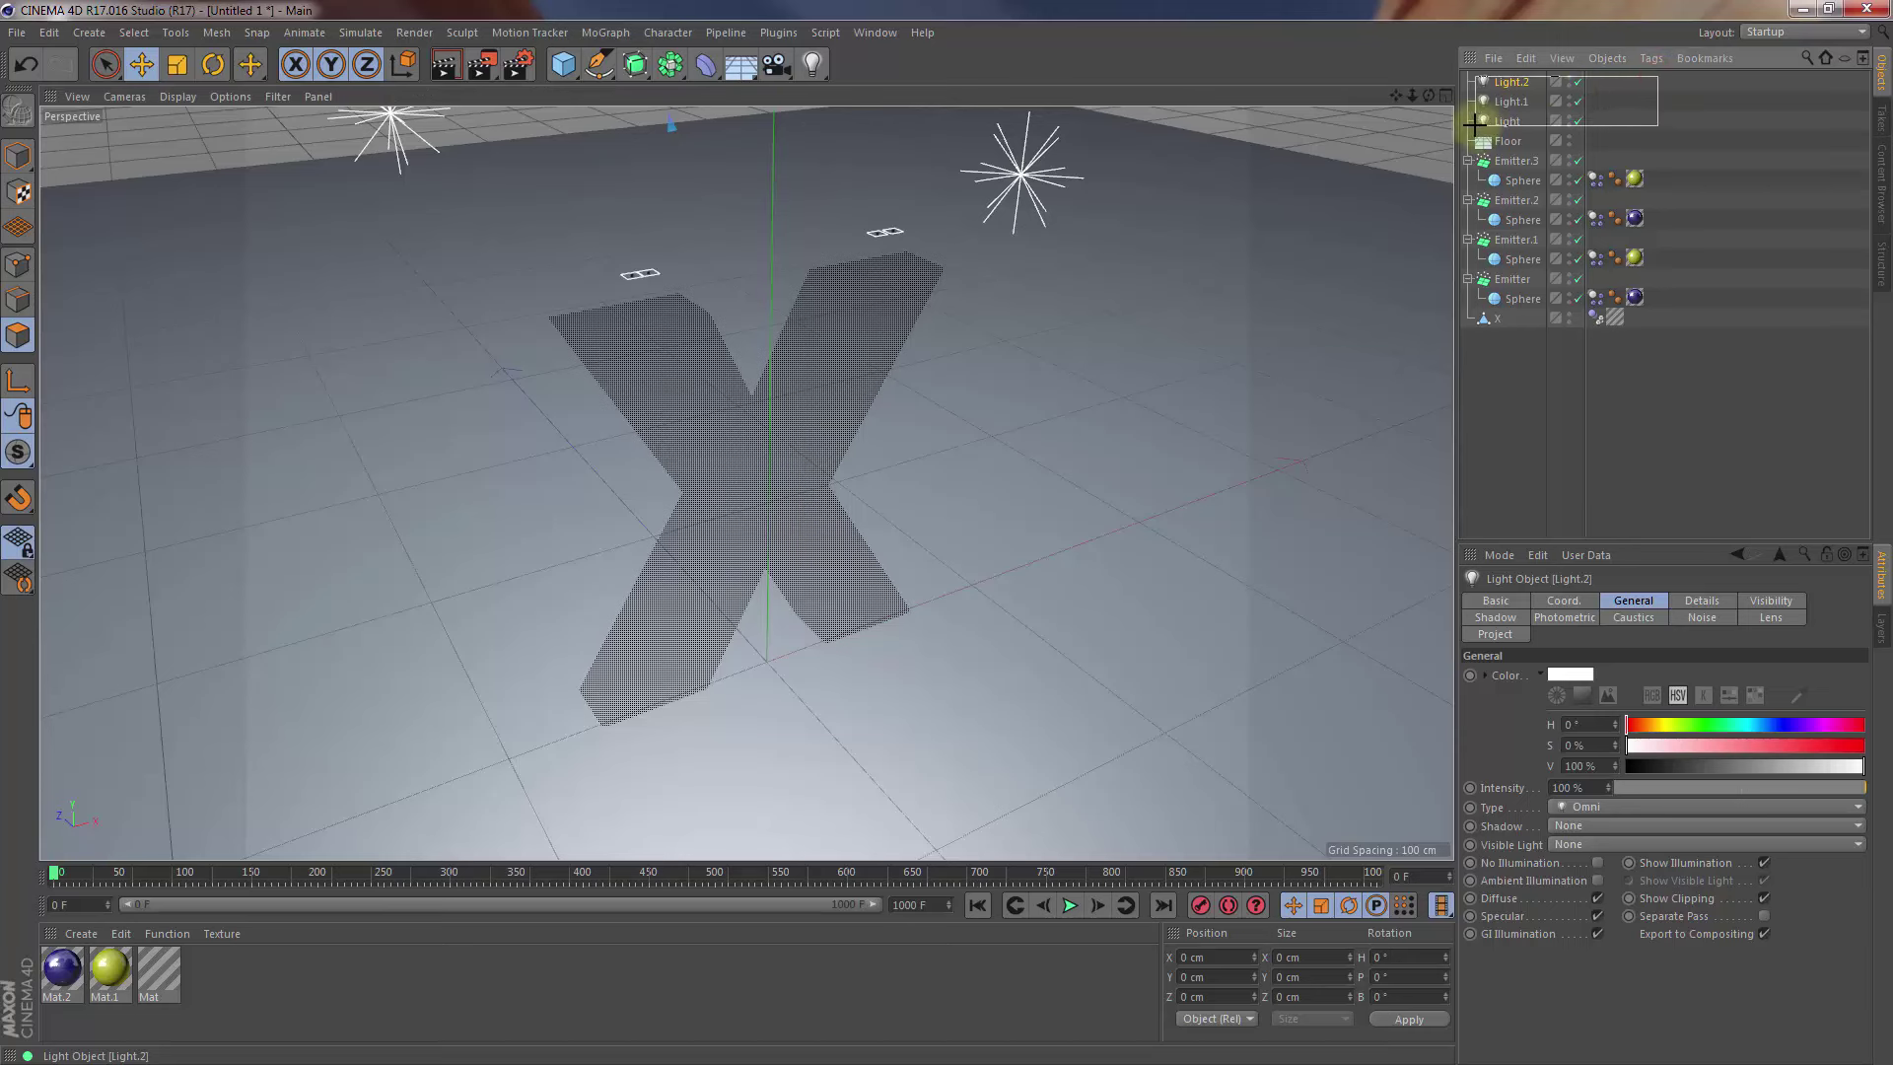
Select all three lights and set their shadow type to Area
left_click_drag(1475, 124, 1476, 125)
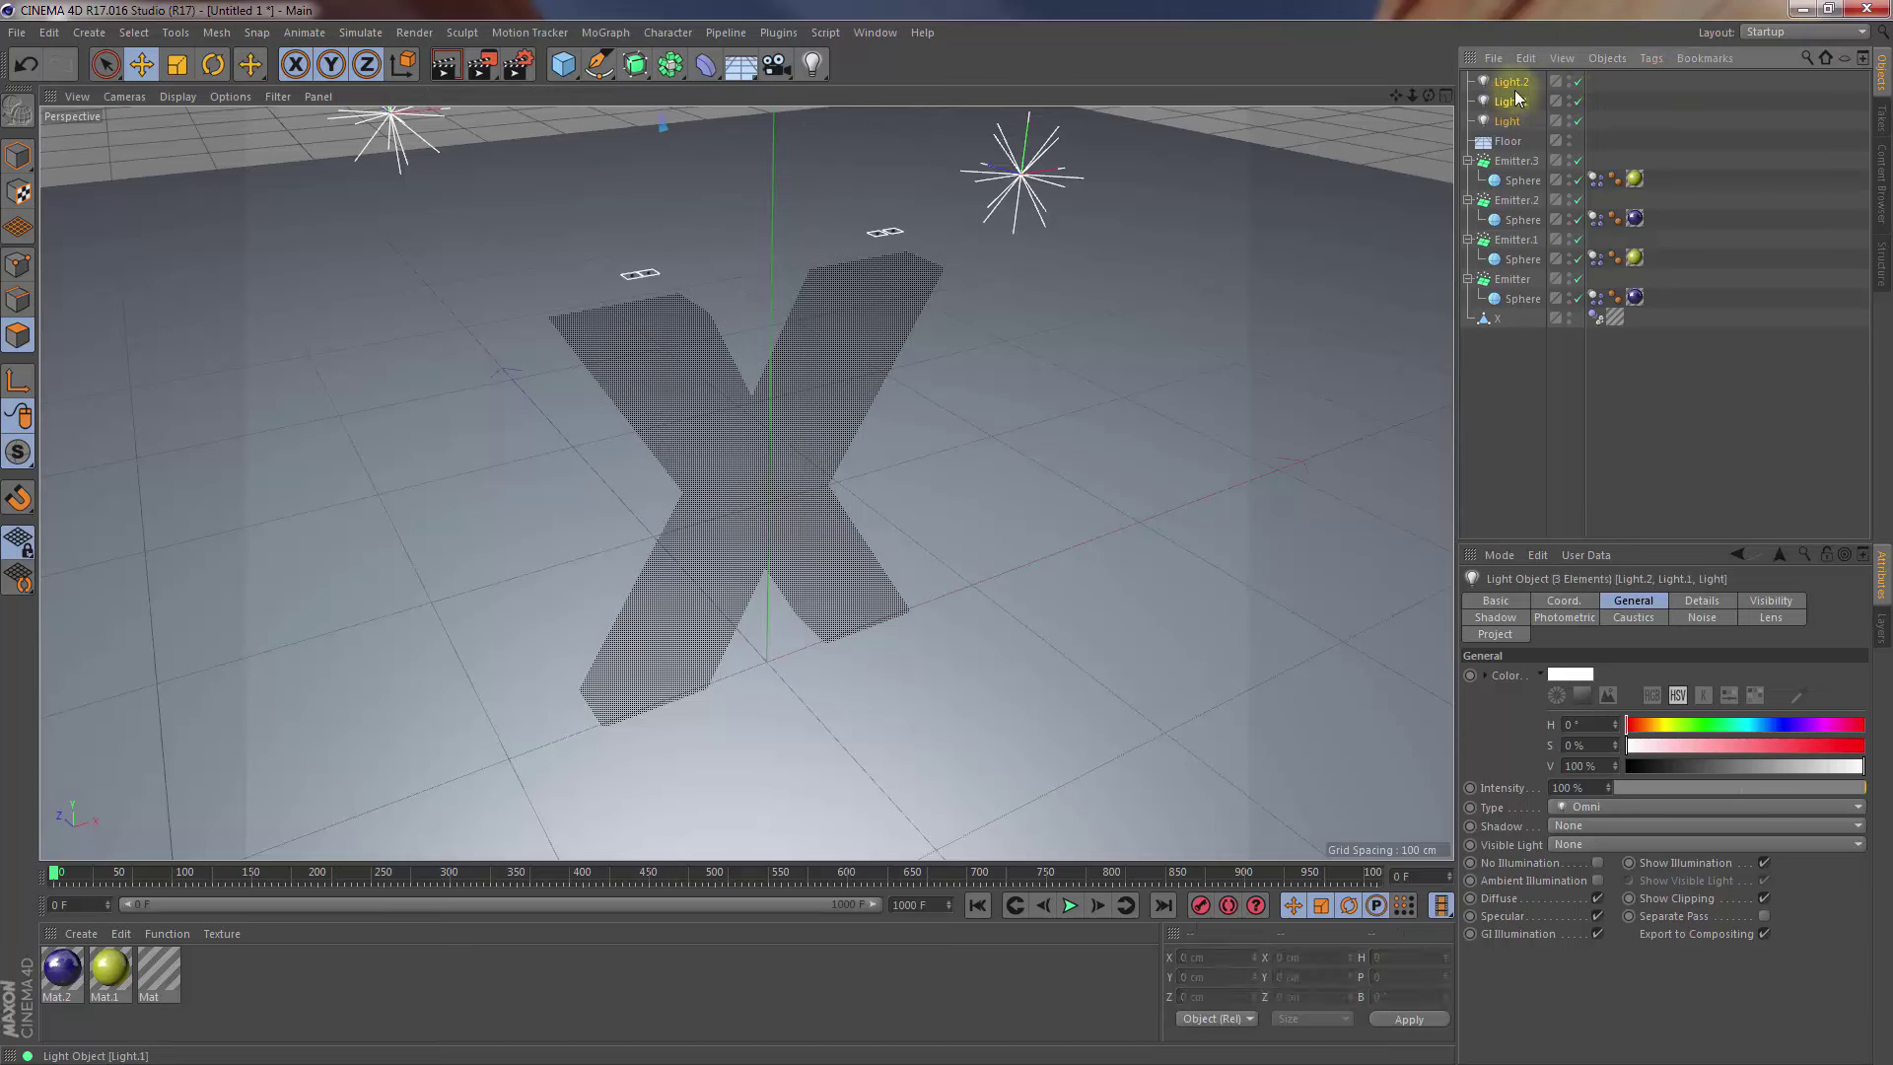
left_click(1495, 619)
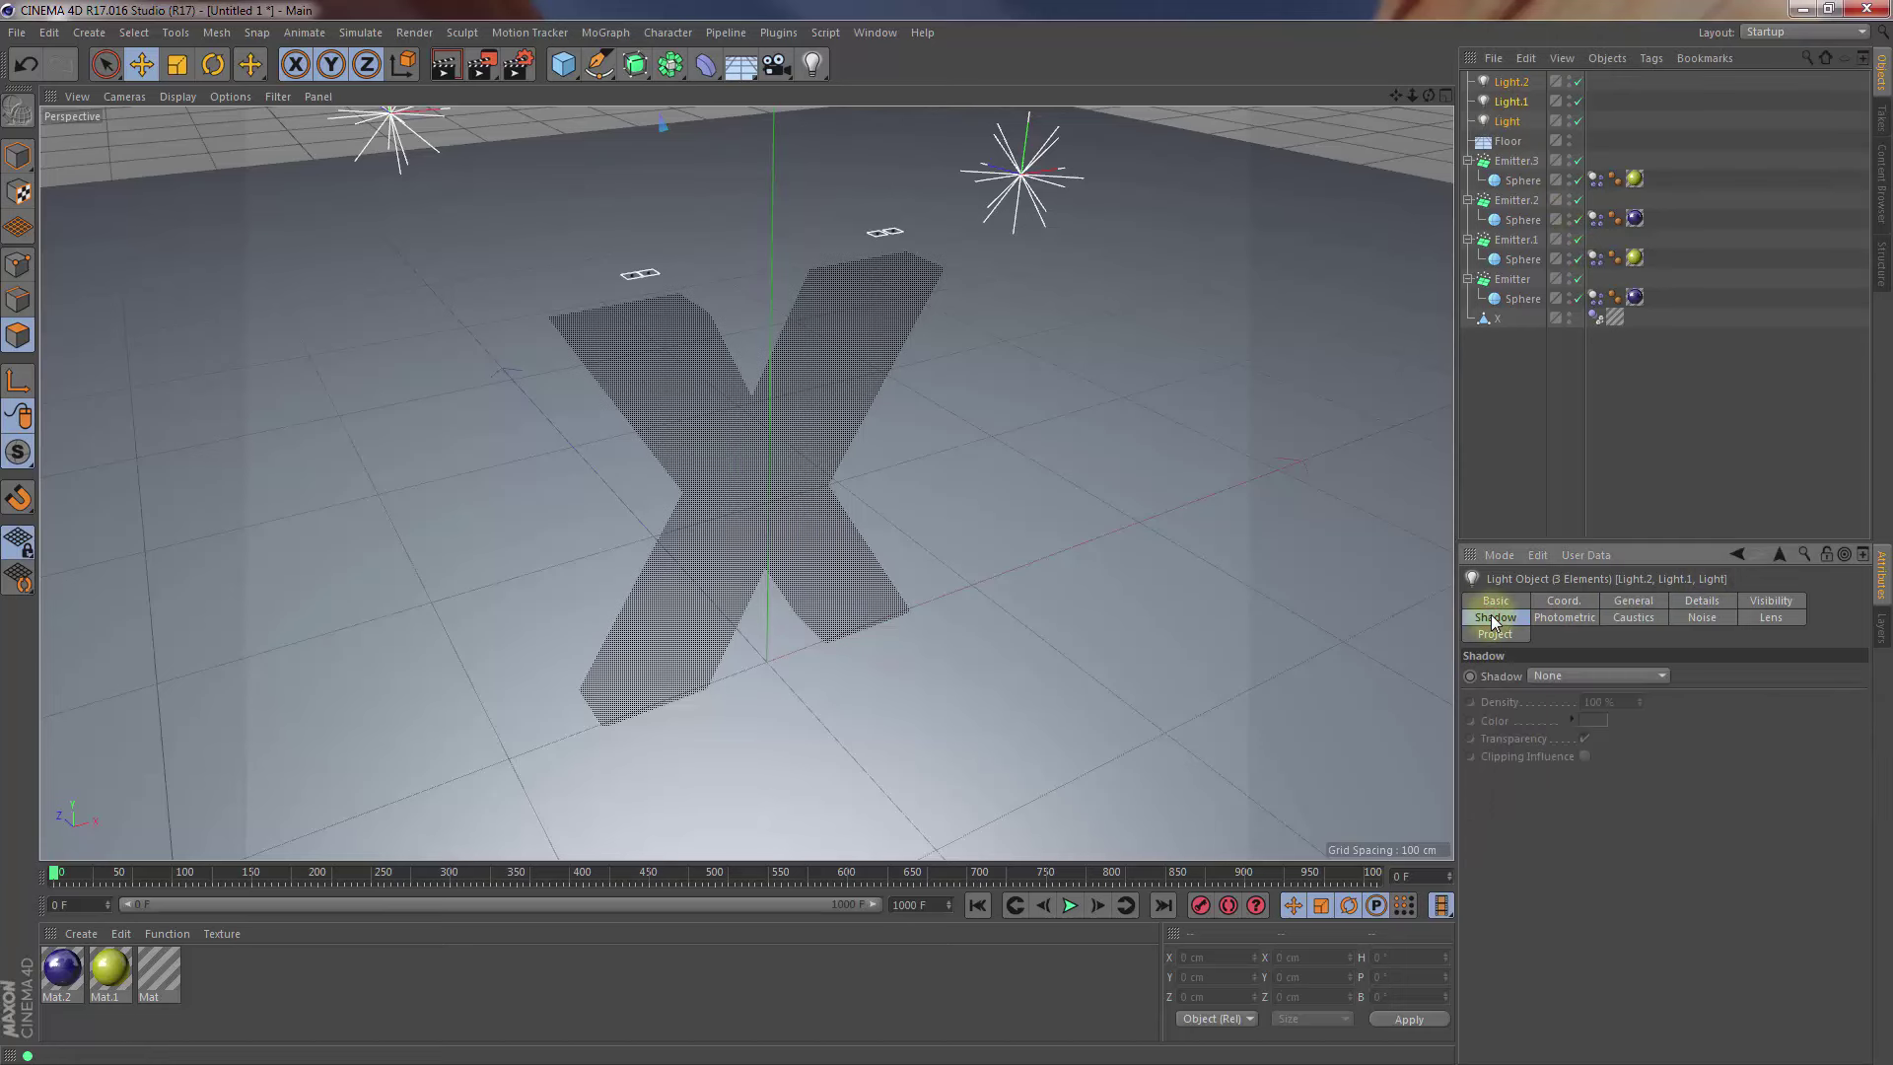
left_click(1584, 674)
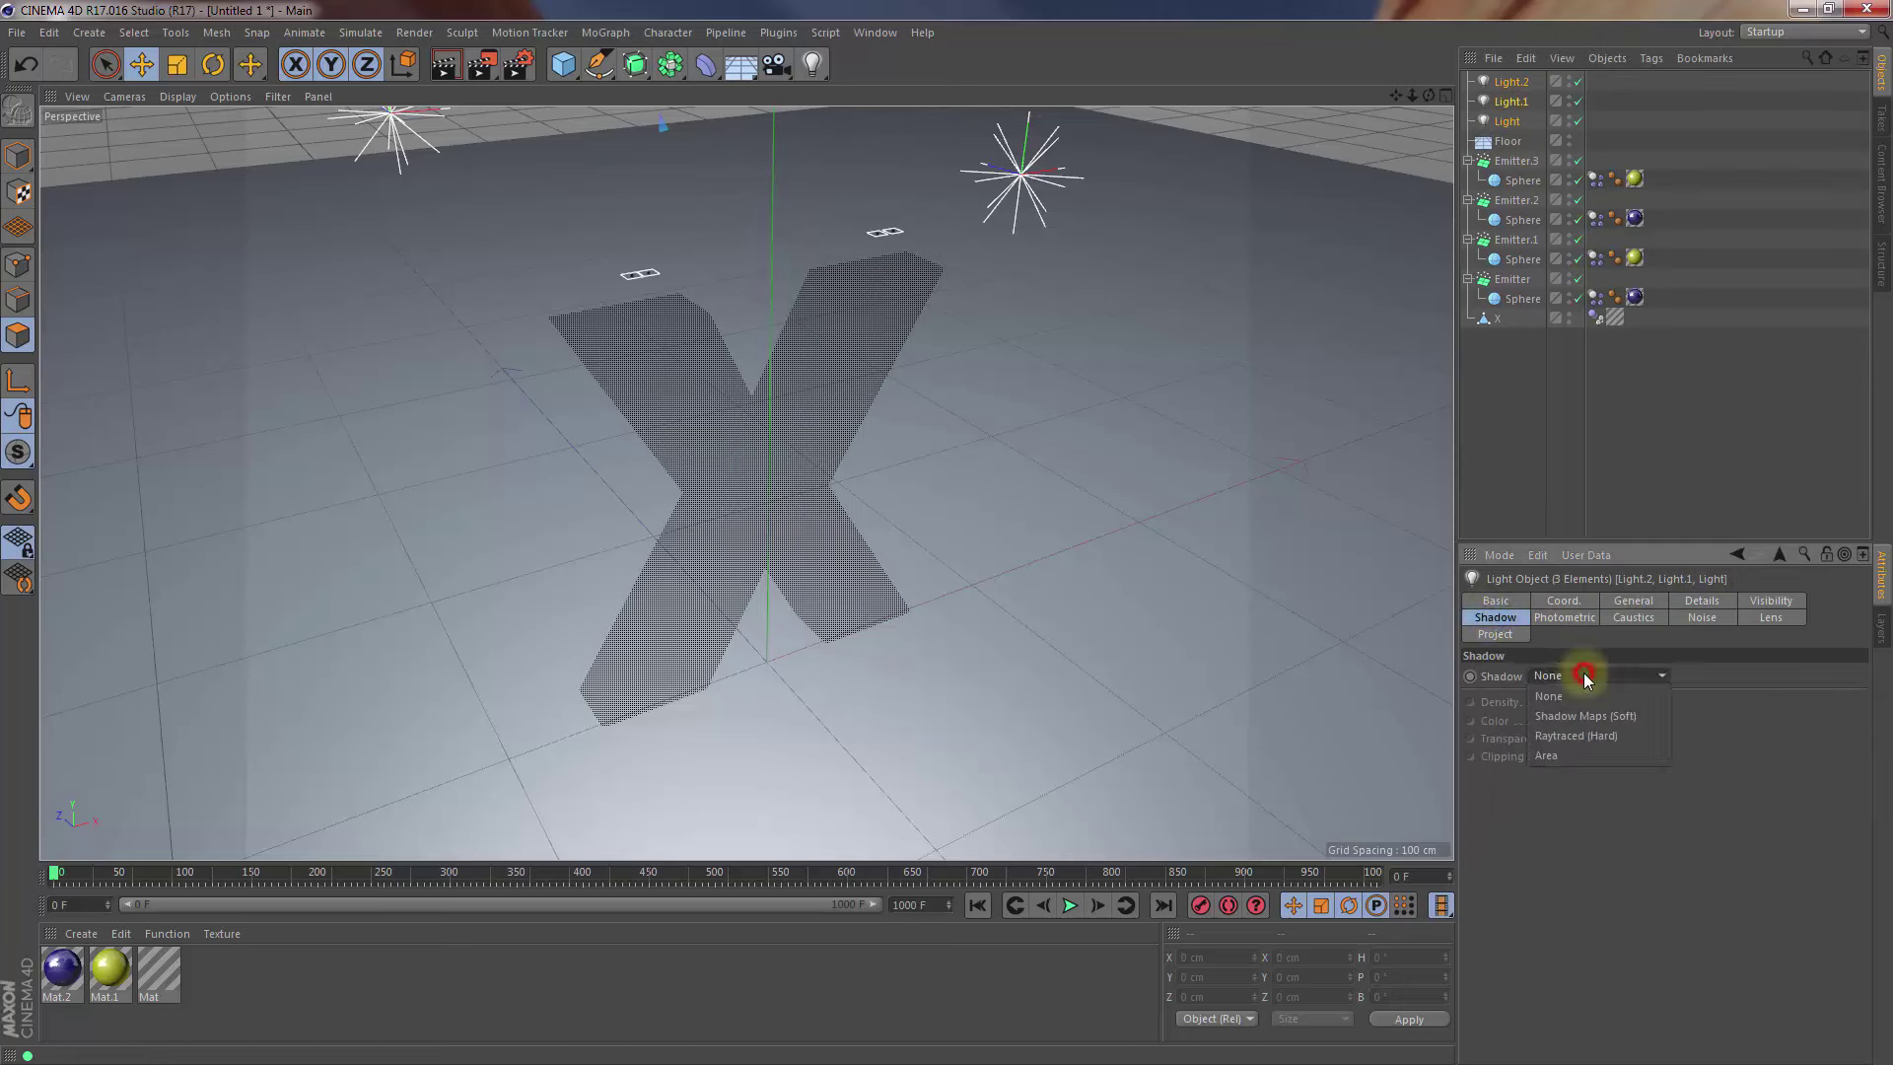
left_click(1607, 755)
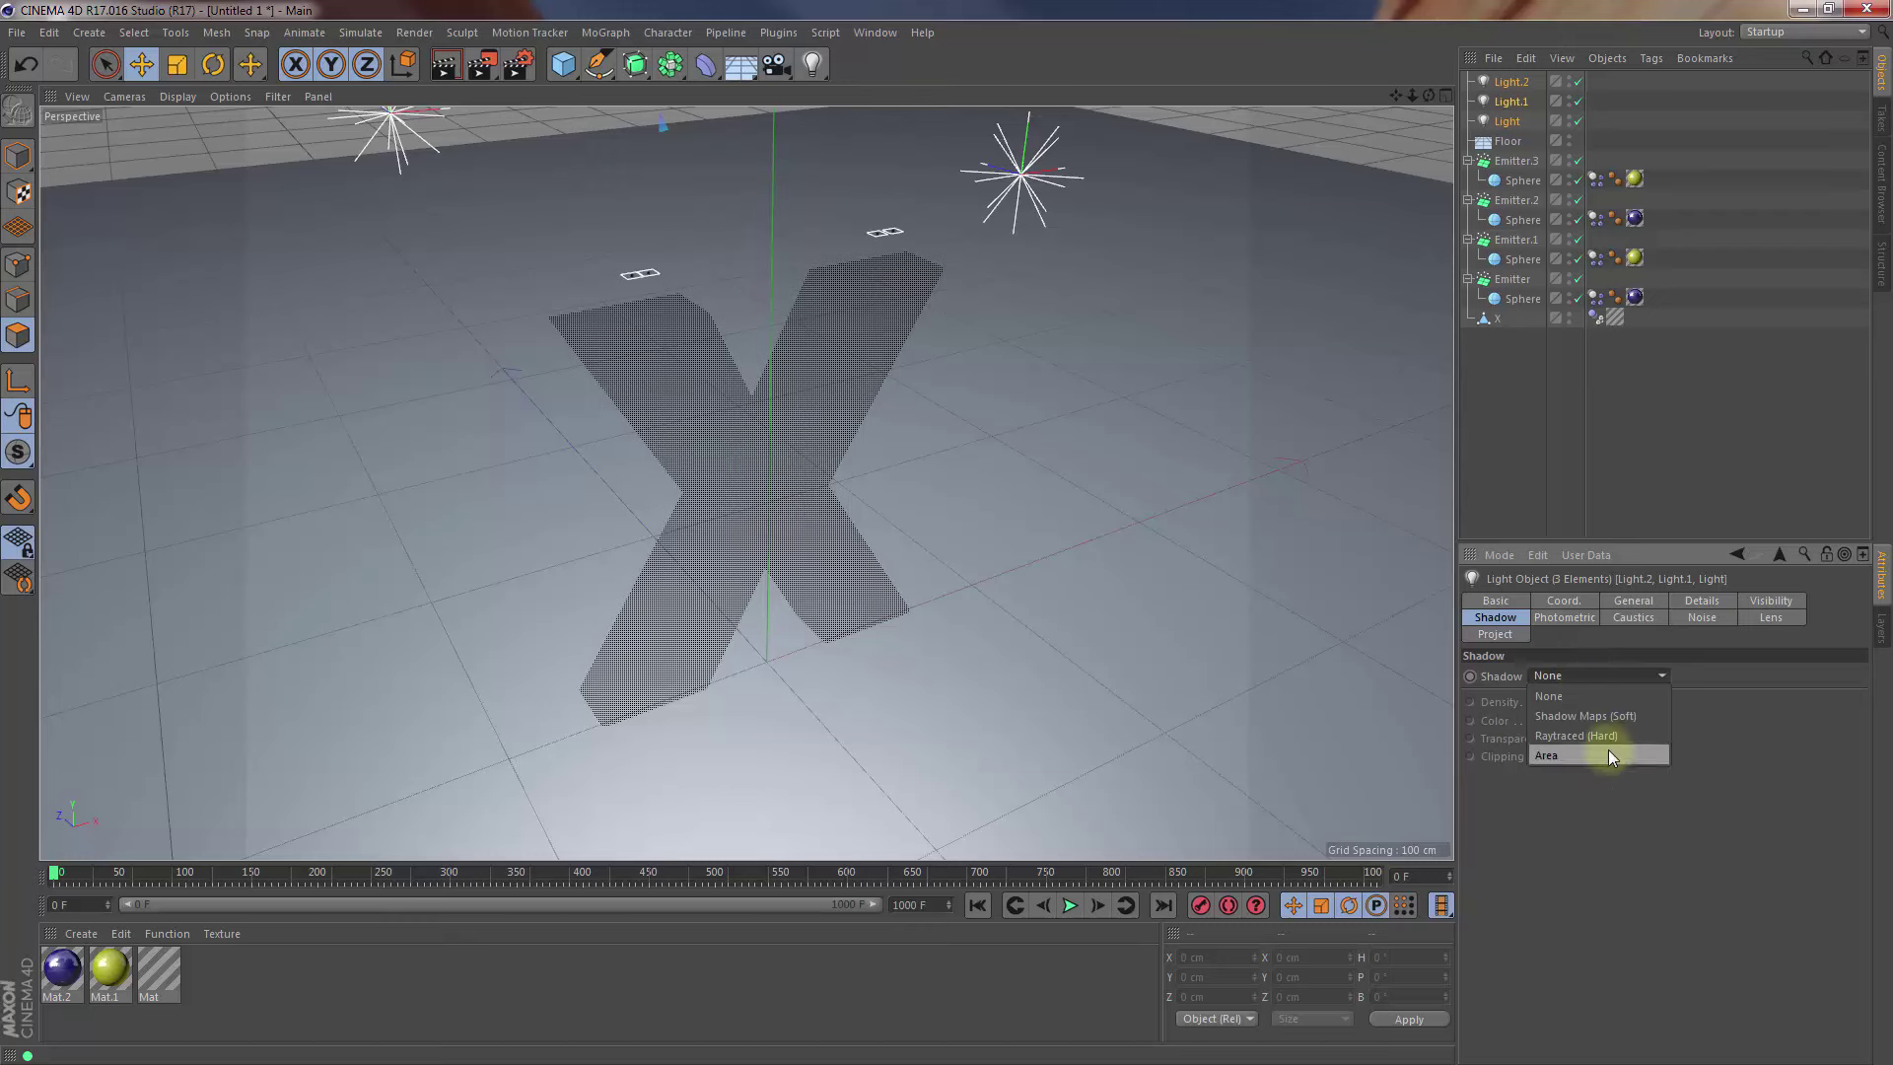
left_click(1570, 756)
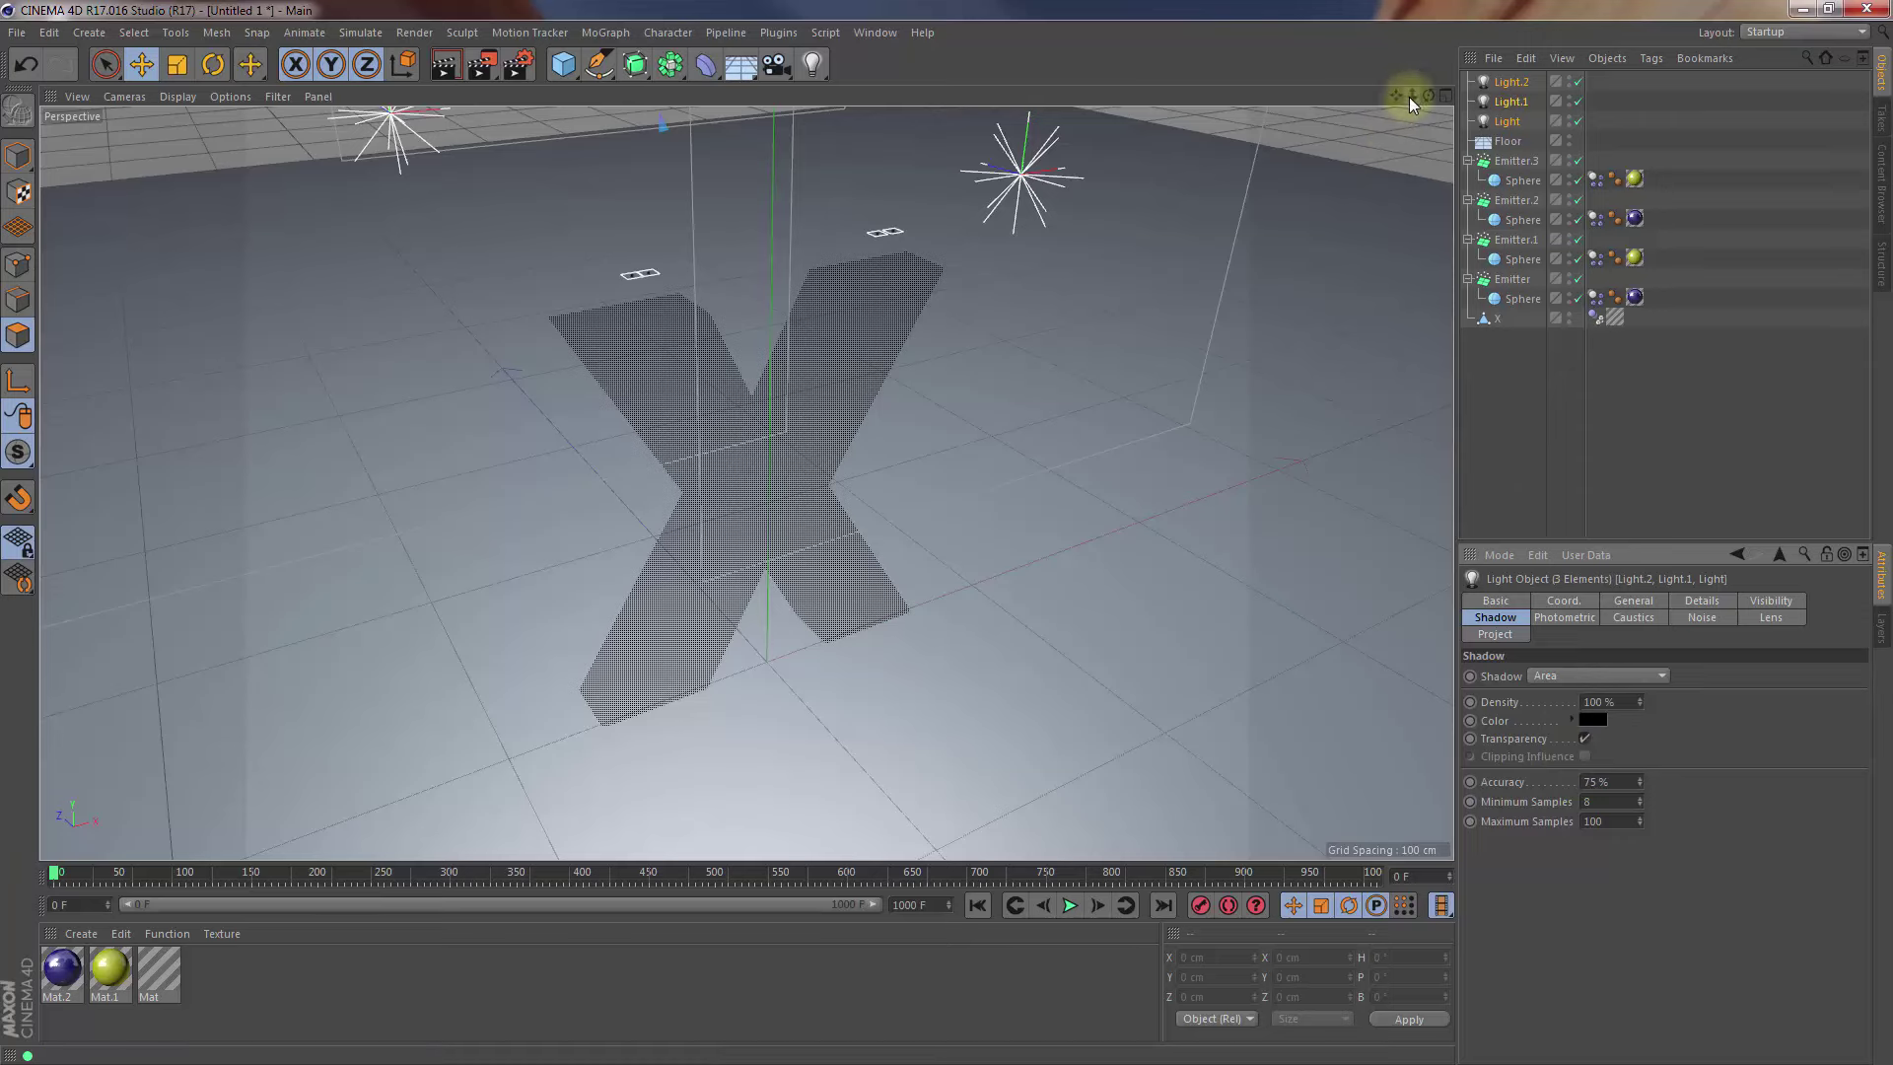
left_click_drag(1412, 94, 947, 533)
left_click_drag(1428, 95, 946, 532)
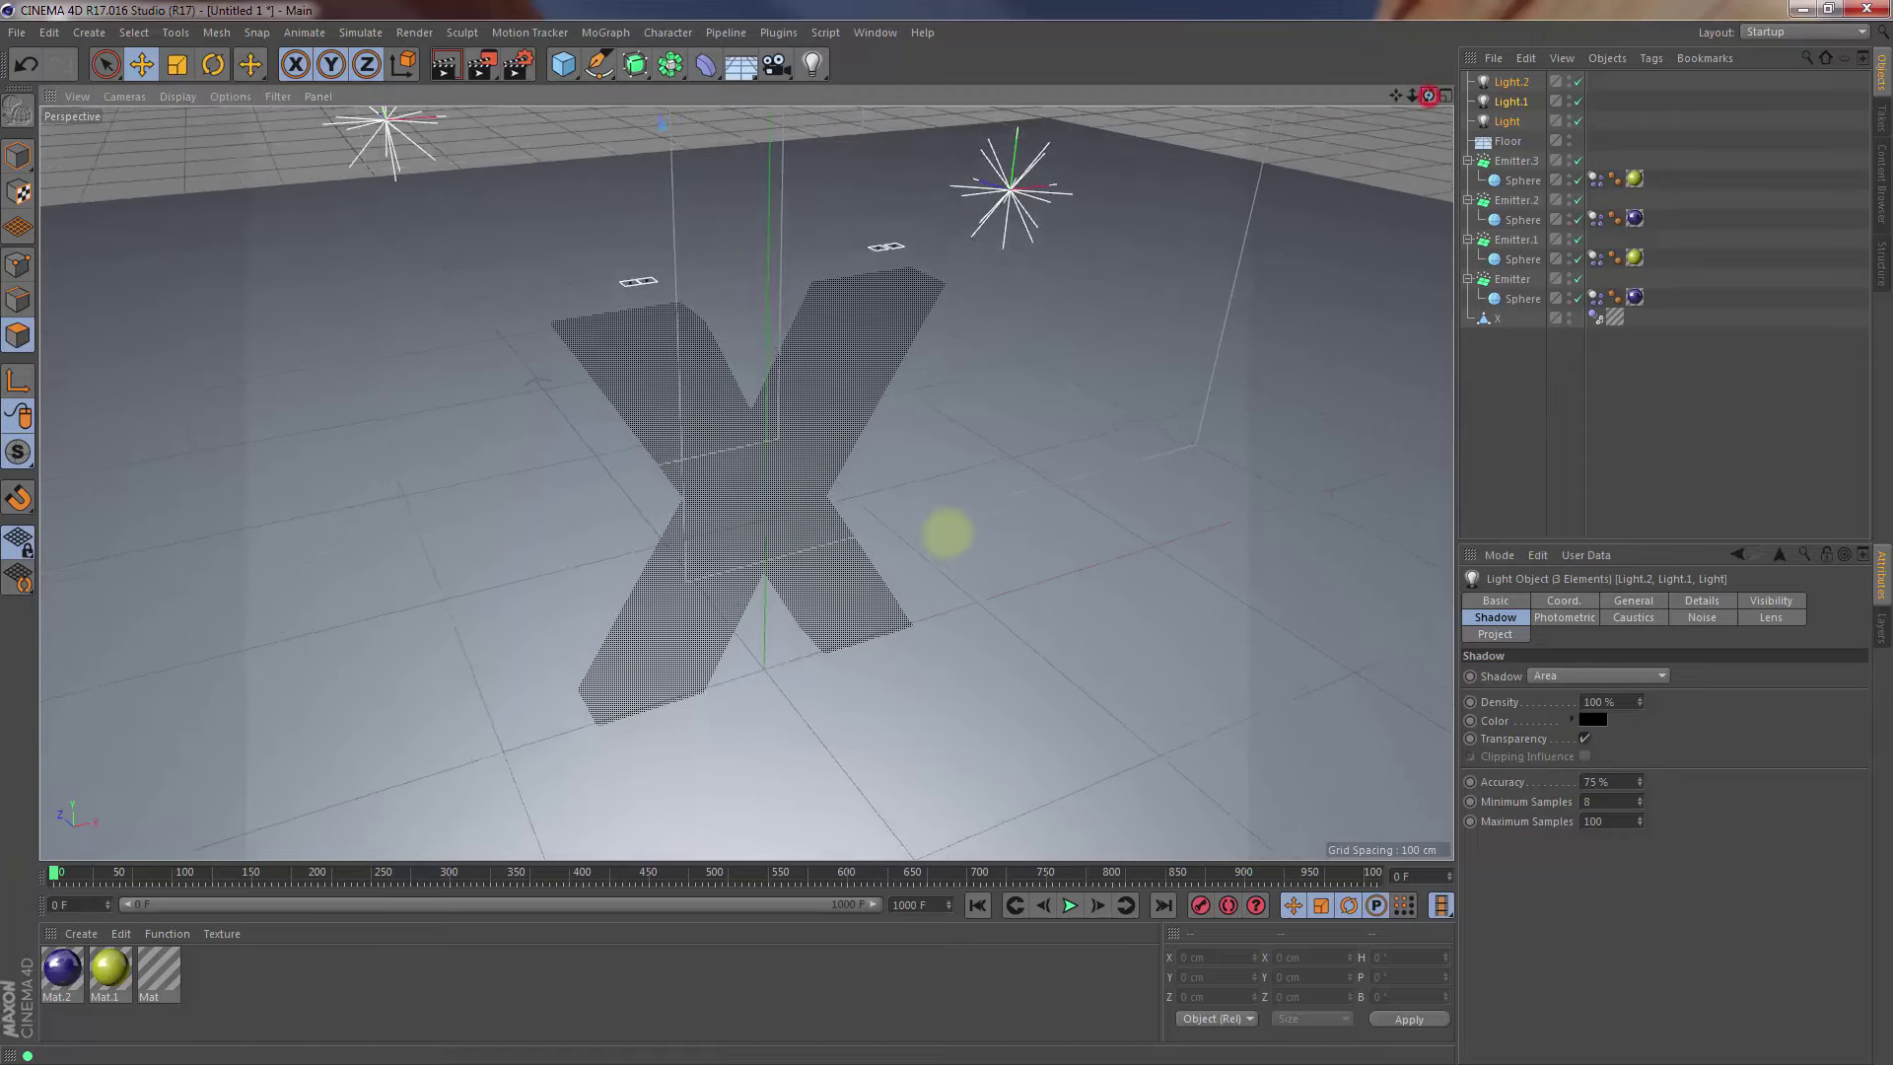
left_click_drag(1394, 96, 945, 533)
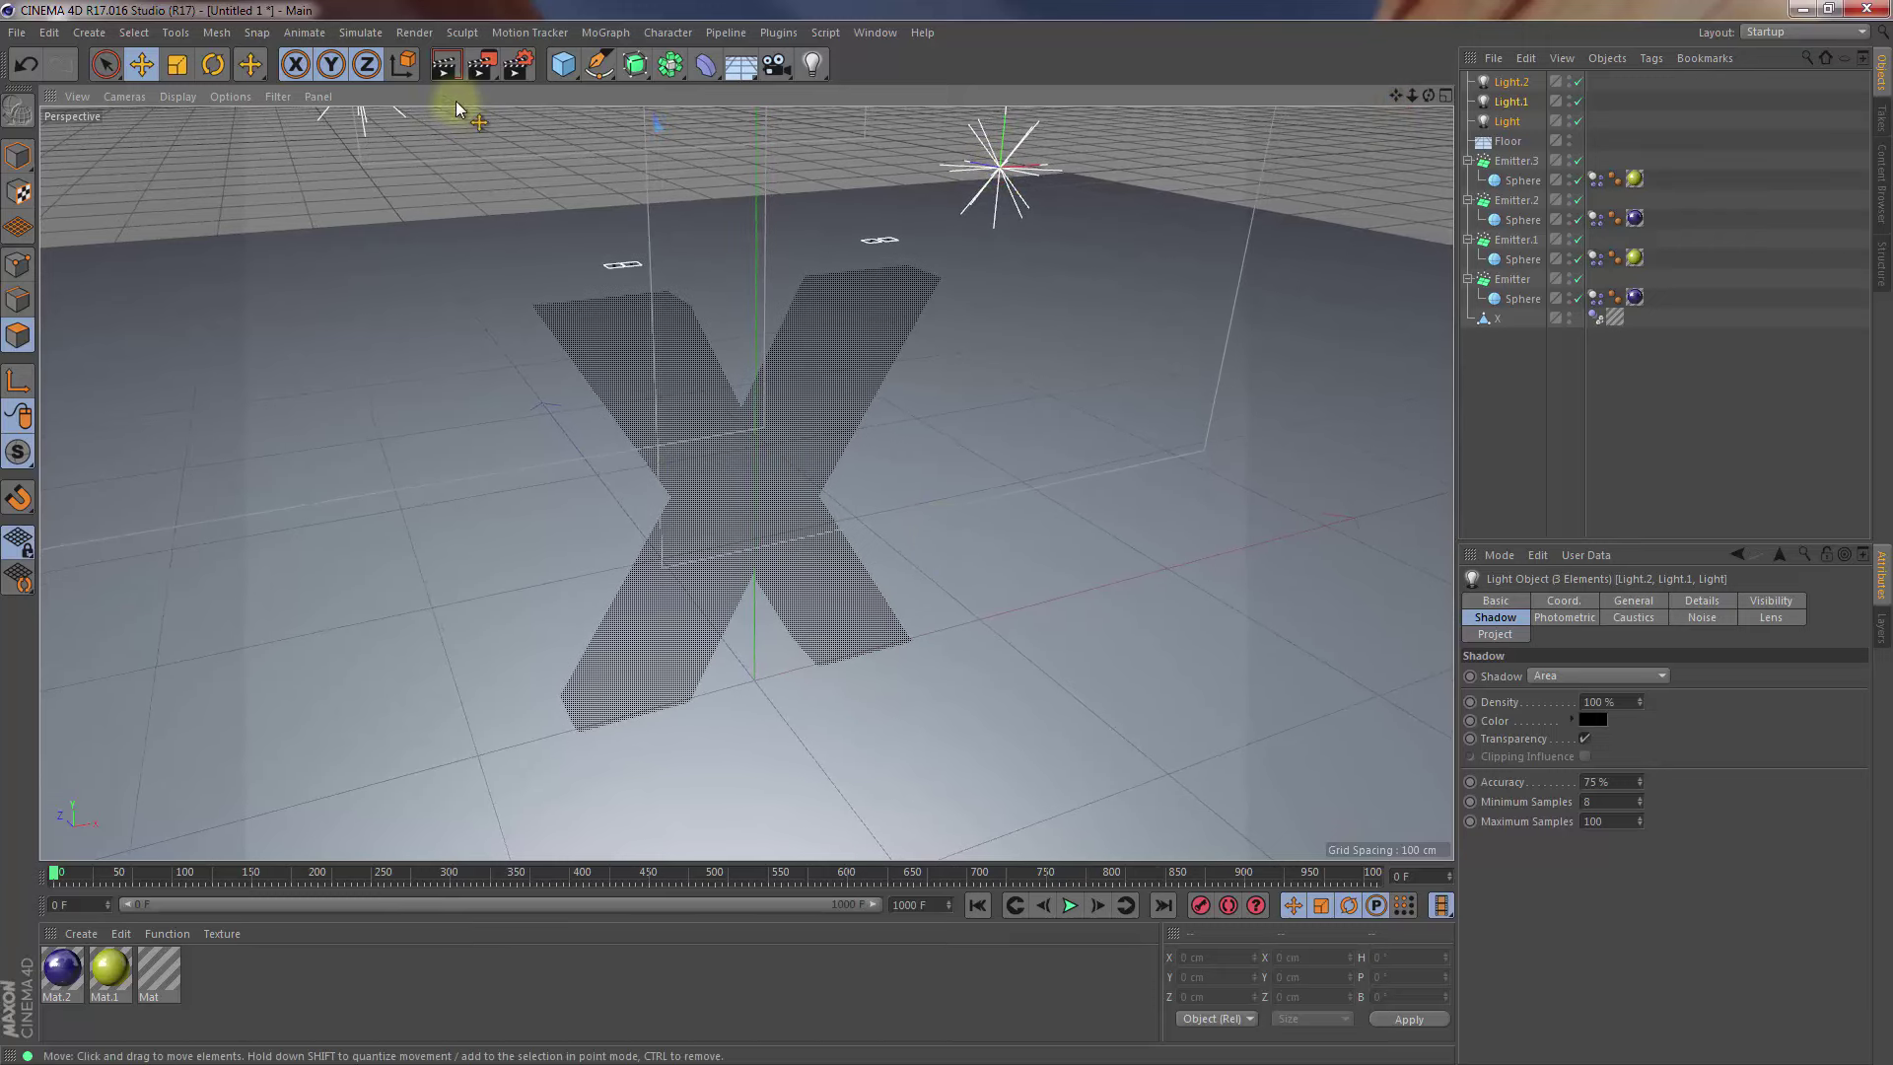
Render a preview of the lit scene and play the animation to about frame 57
left_click(446, 66)
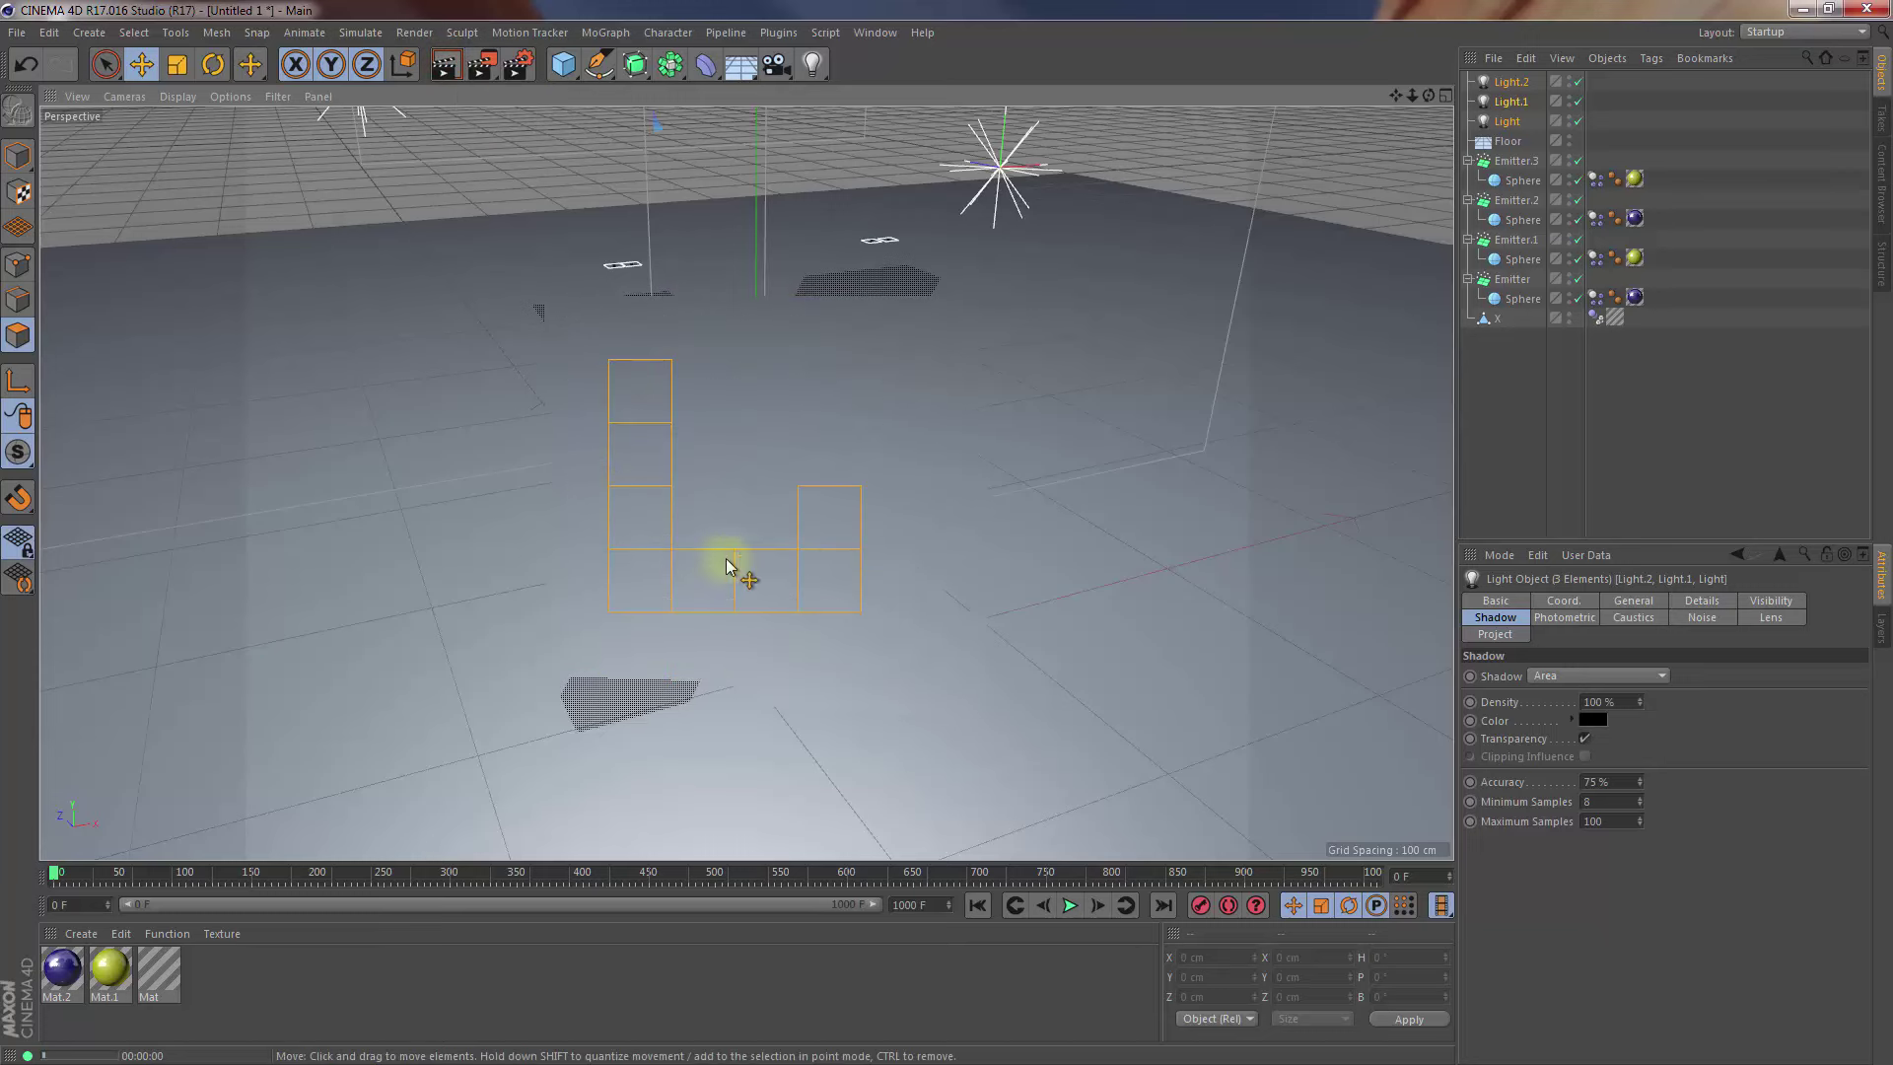
left_click(1078, 906)
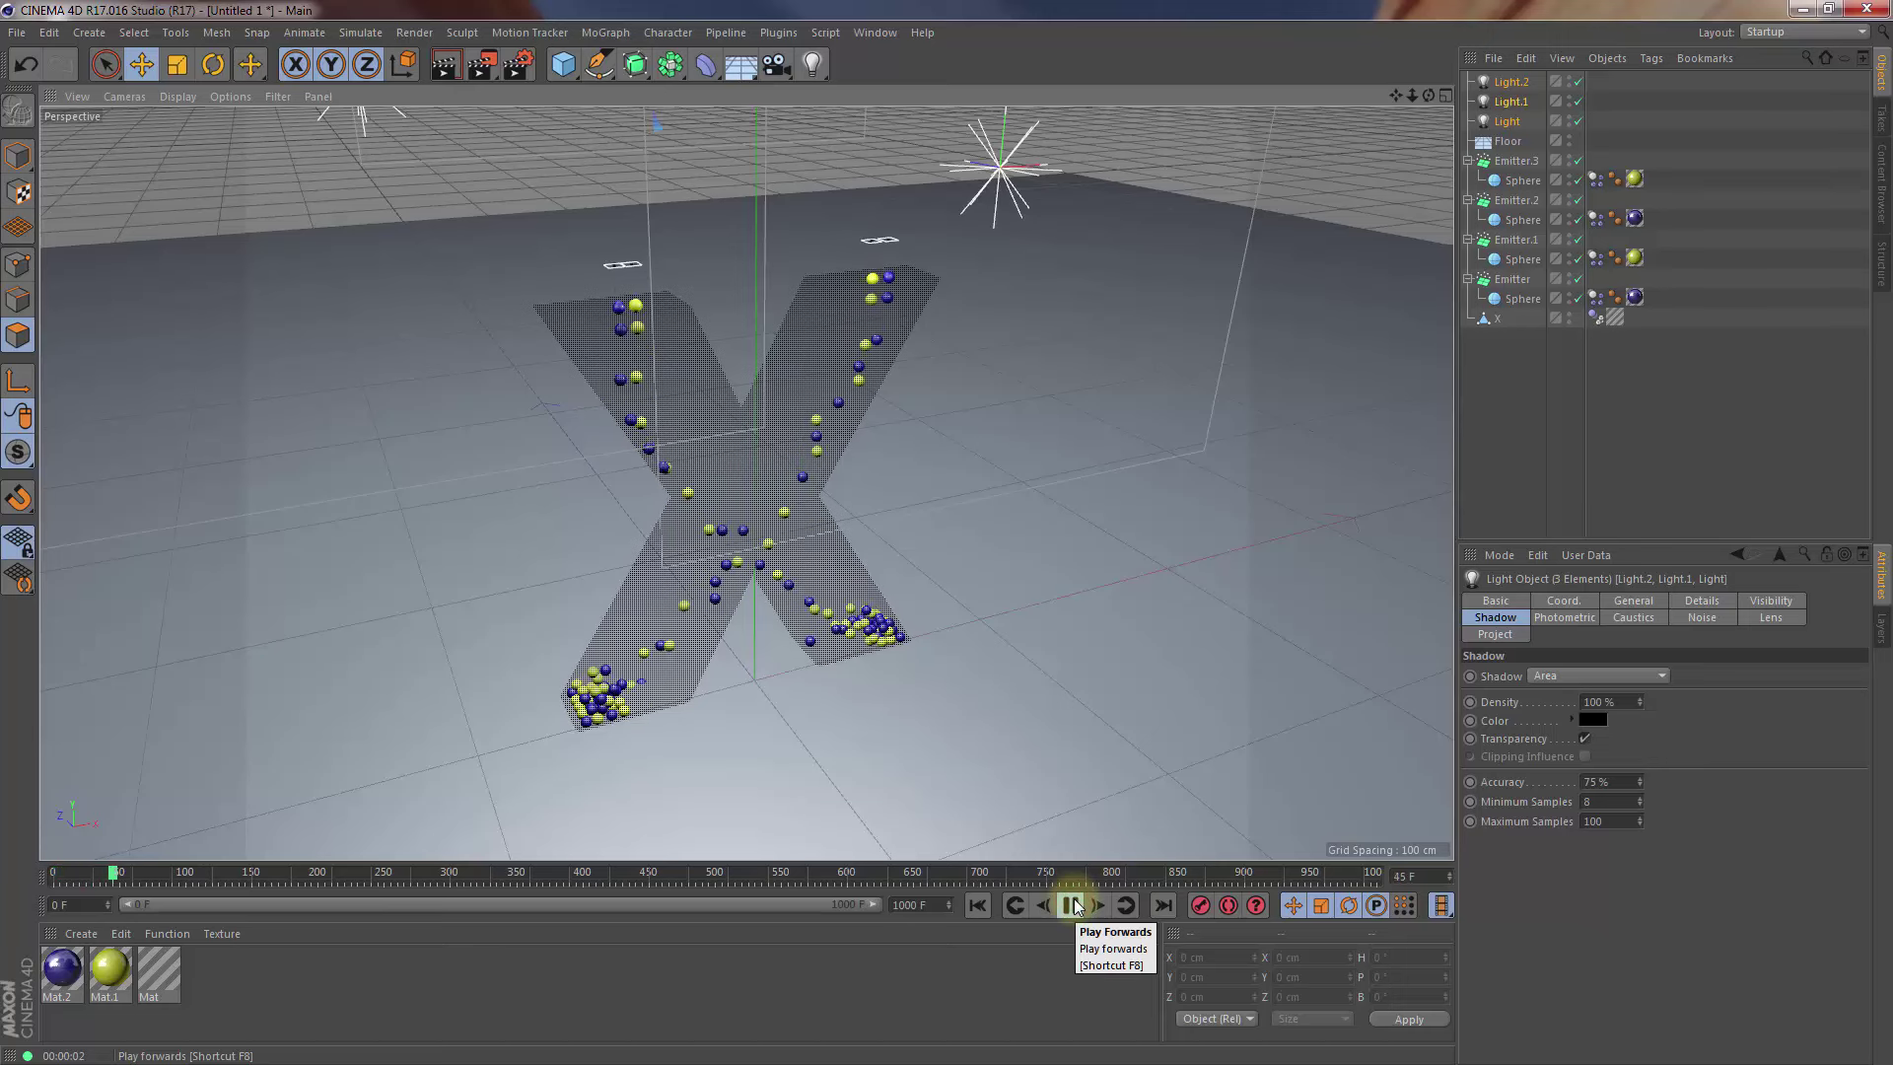
left_click(1076, 905)
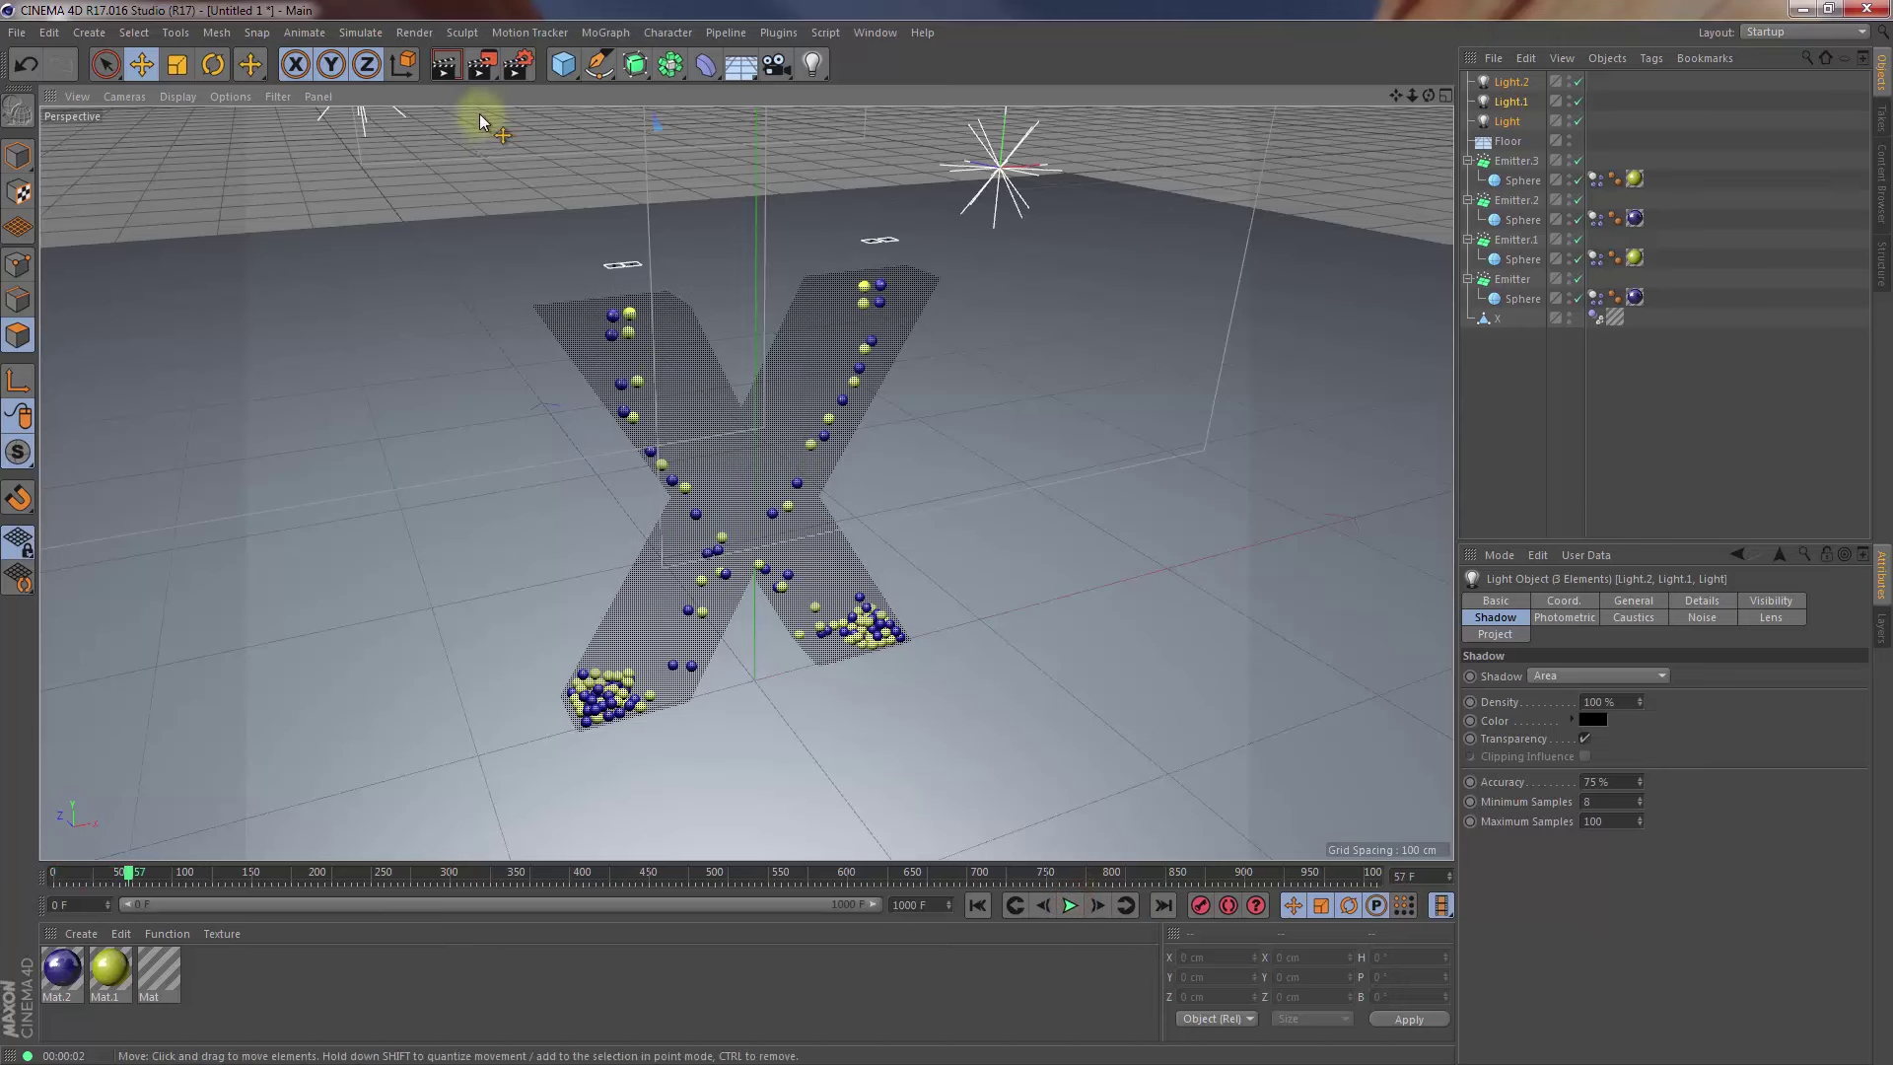